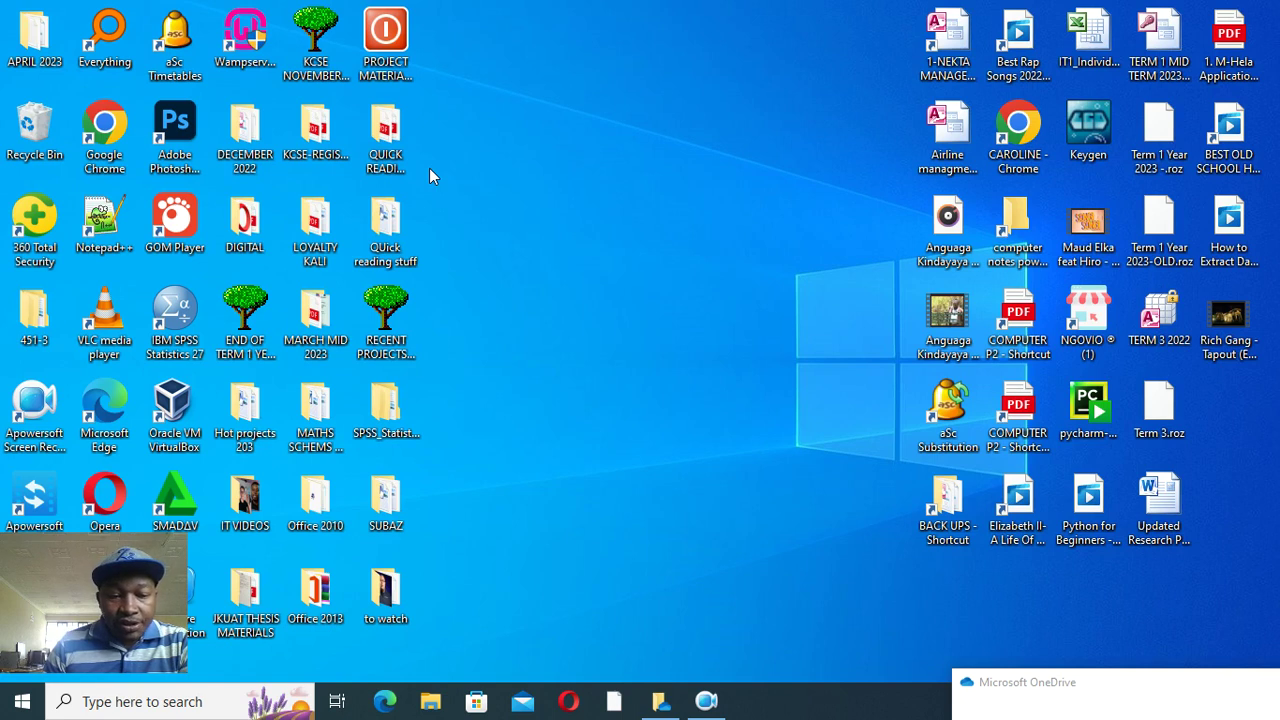
# - Open the existing airline management database and accept the user name prompt
pyautogui.click(943, 141)
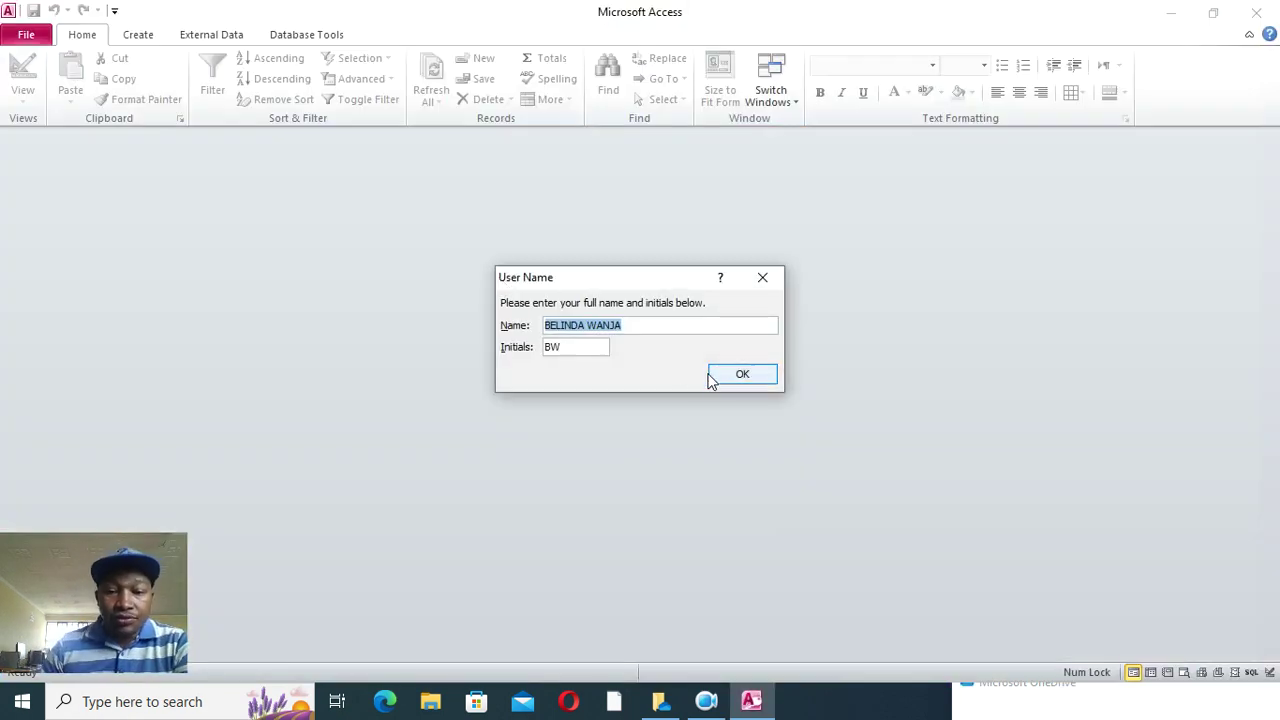
pyautogui.click(740, 374)
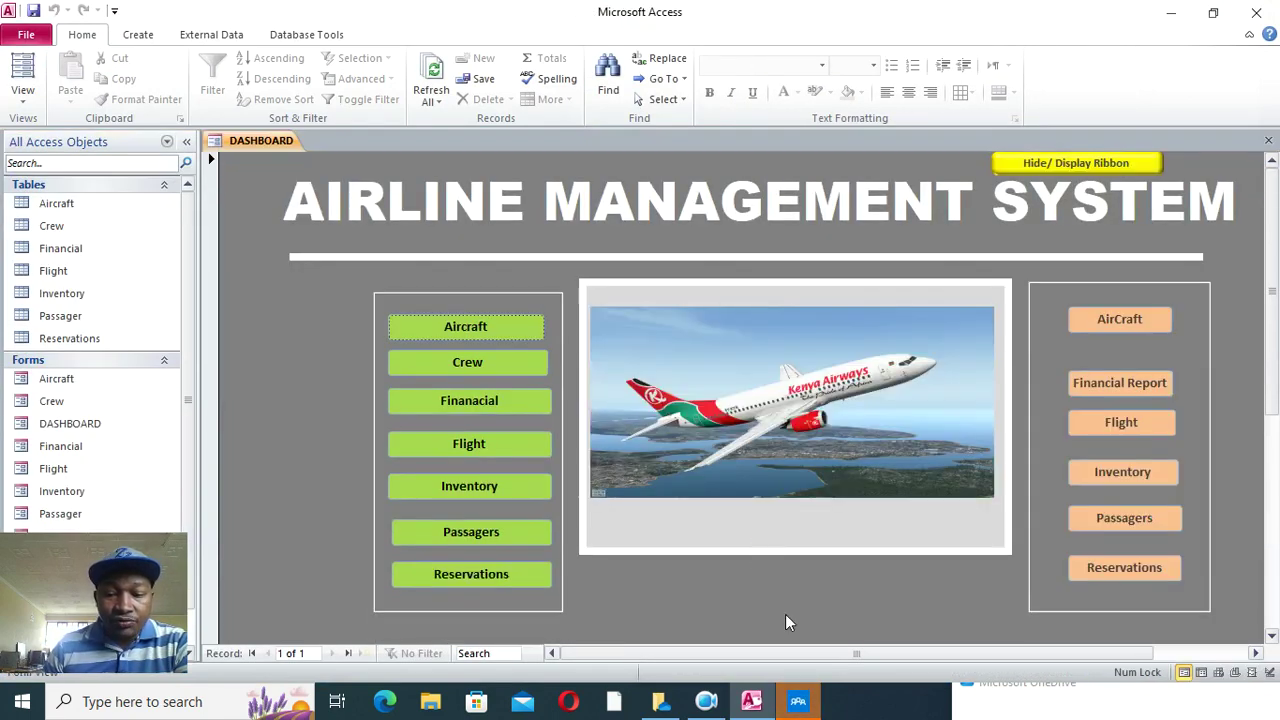
# - Preview the Aircraft form from the dashboard, then close it and confirm the exit
pyautogui.click(468, 327)
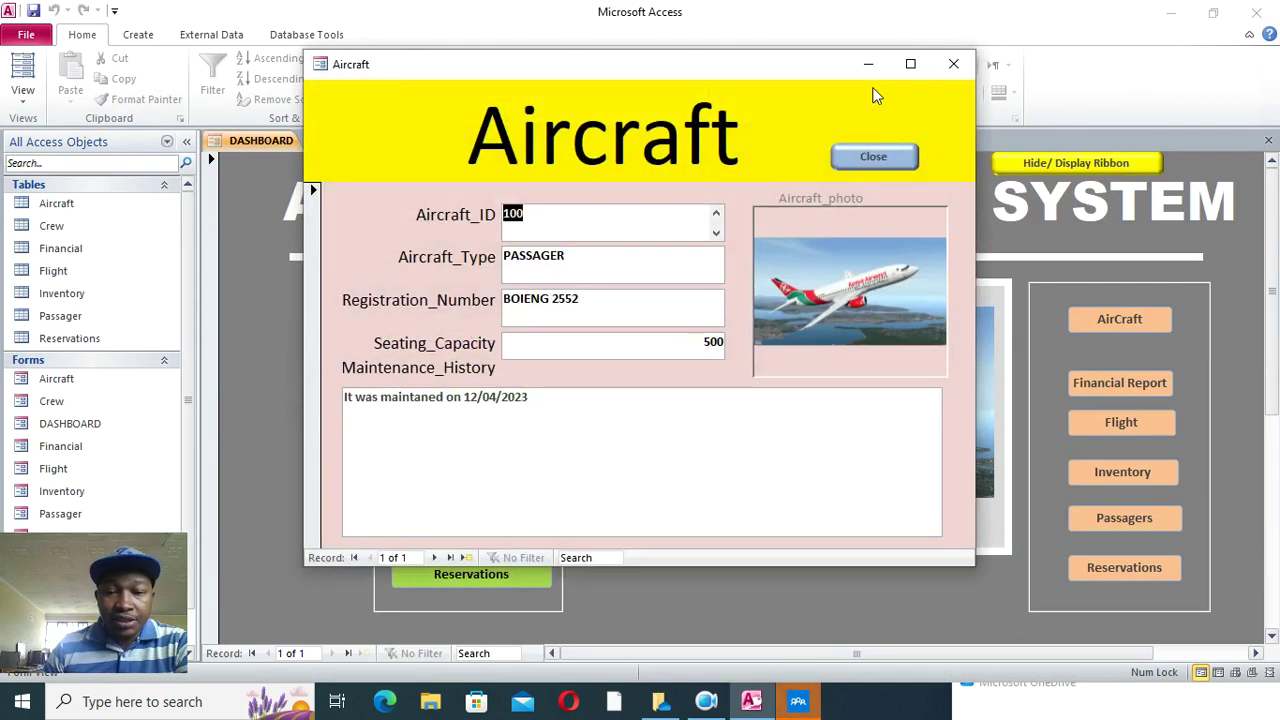
pyautogui.moveTo(780, 69); pyautogui.dragTo(715, 57)
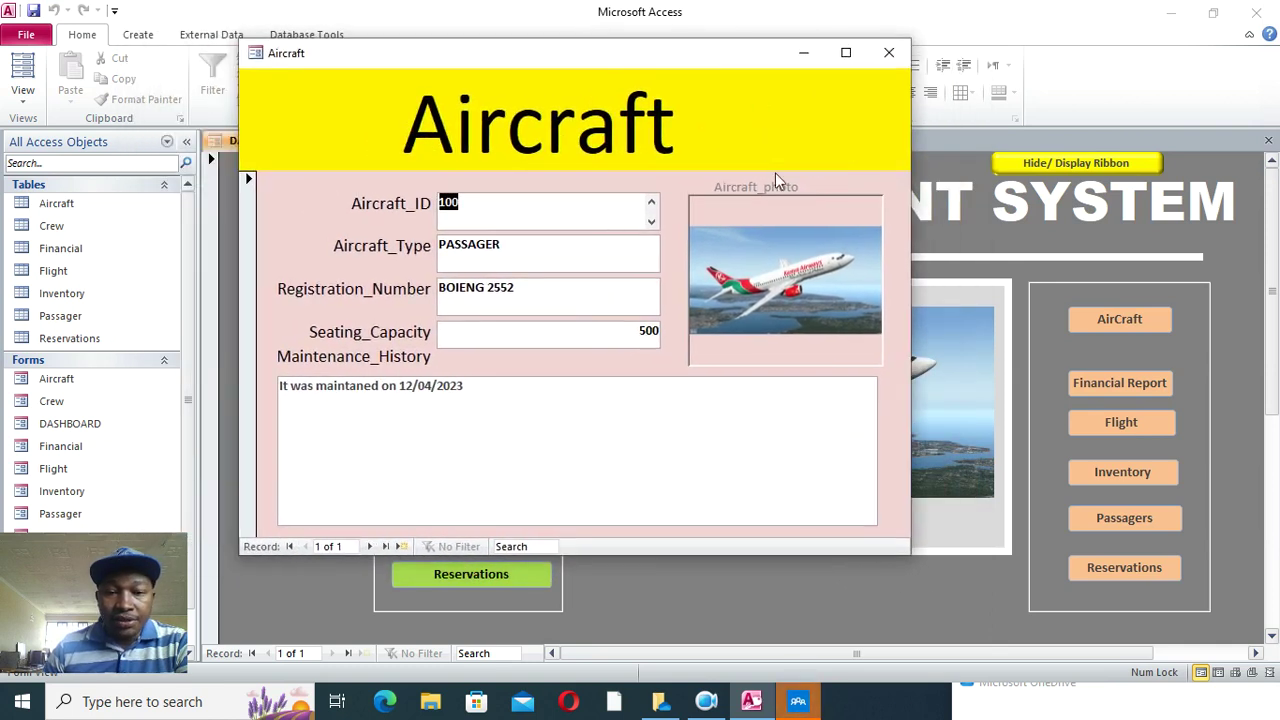
pyautogui.click(815, 144)
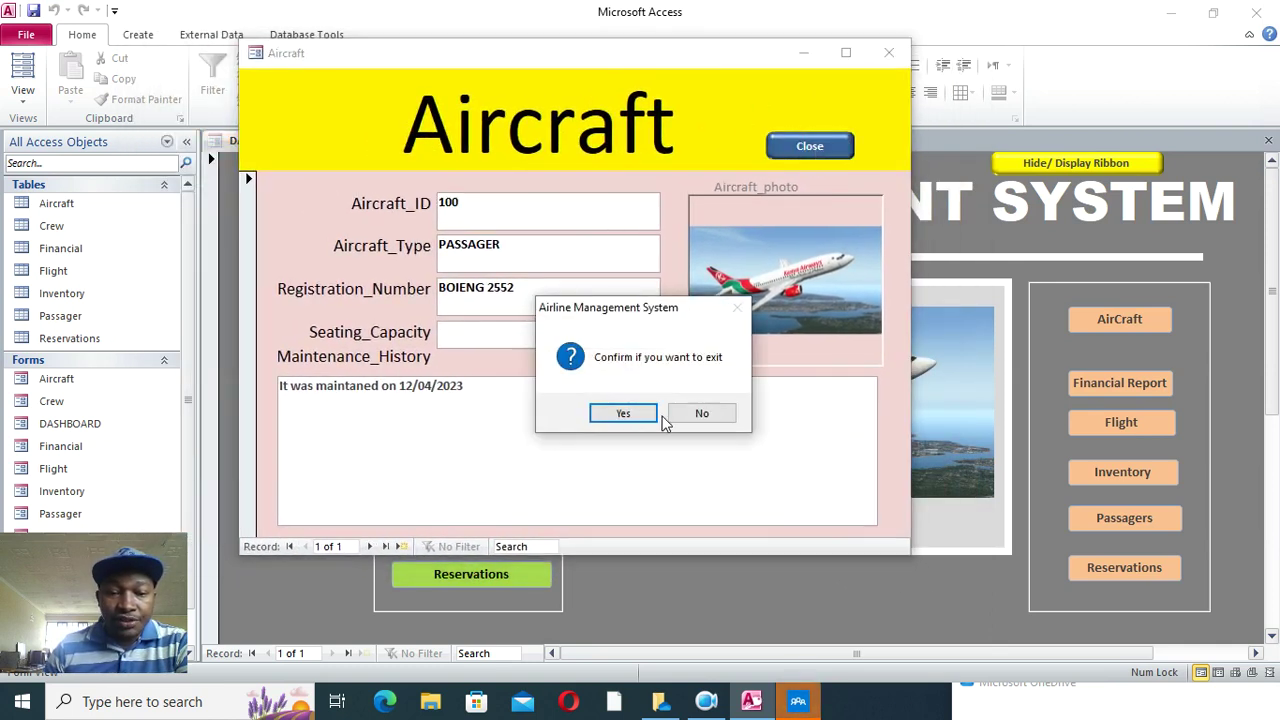
pyautogui.click(652, 416)
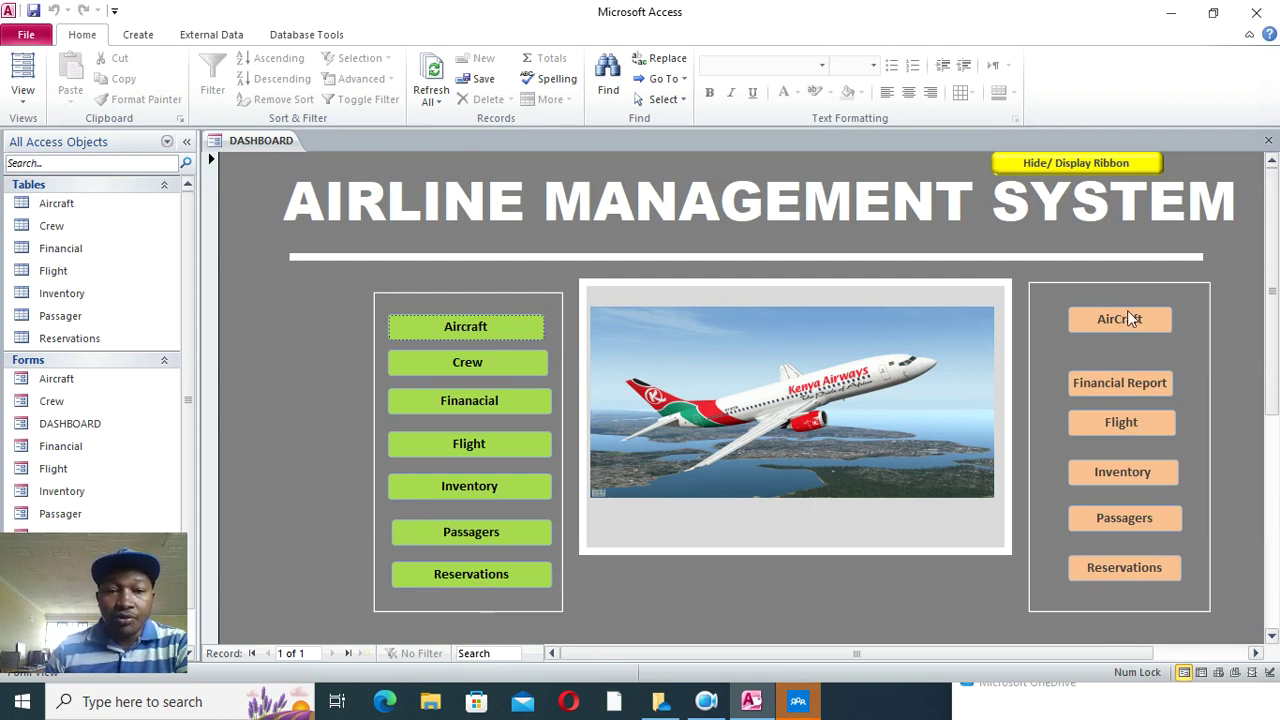
# - Quit Access and dismiss the Microsoft family sign-in prompt
pyautogui.click(1256, 12)
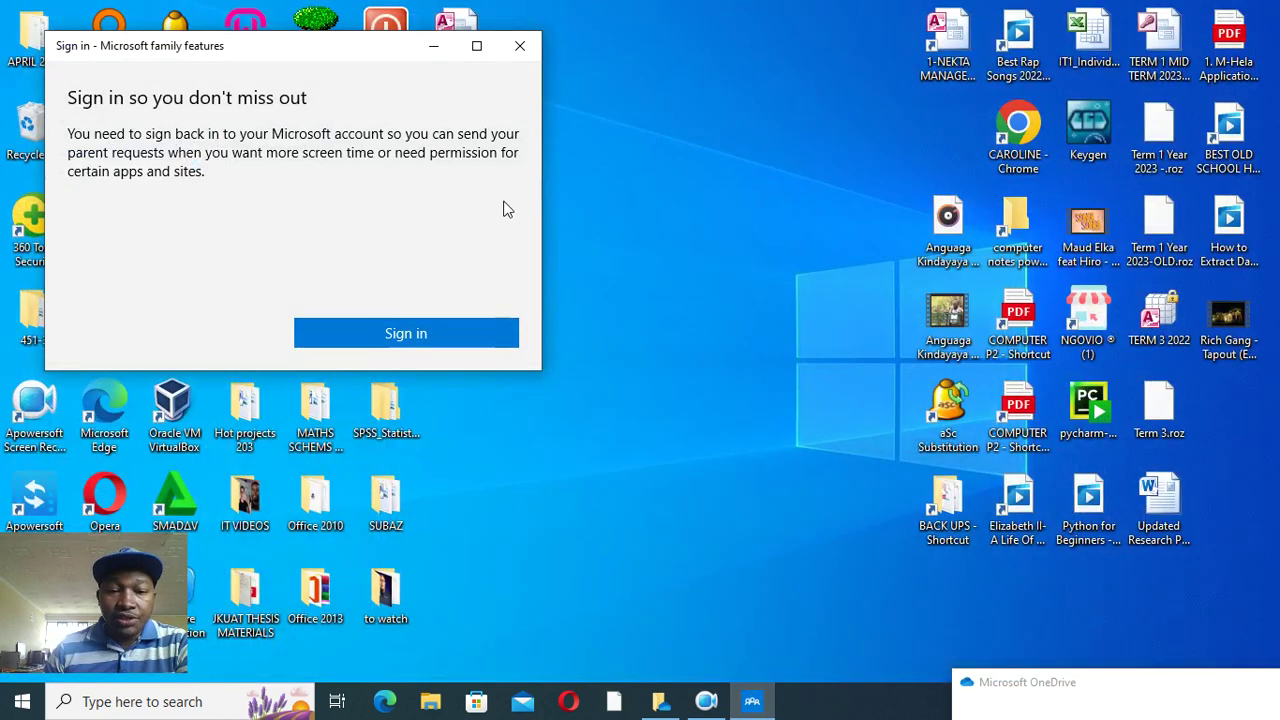
pyautogui.click(432, 46)
# - Create a new desktop folder named 'AIRLINE SYSTEM'
pyautogui.rightClick(492, 194)
pyautogui.moveTo(627, 427)
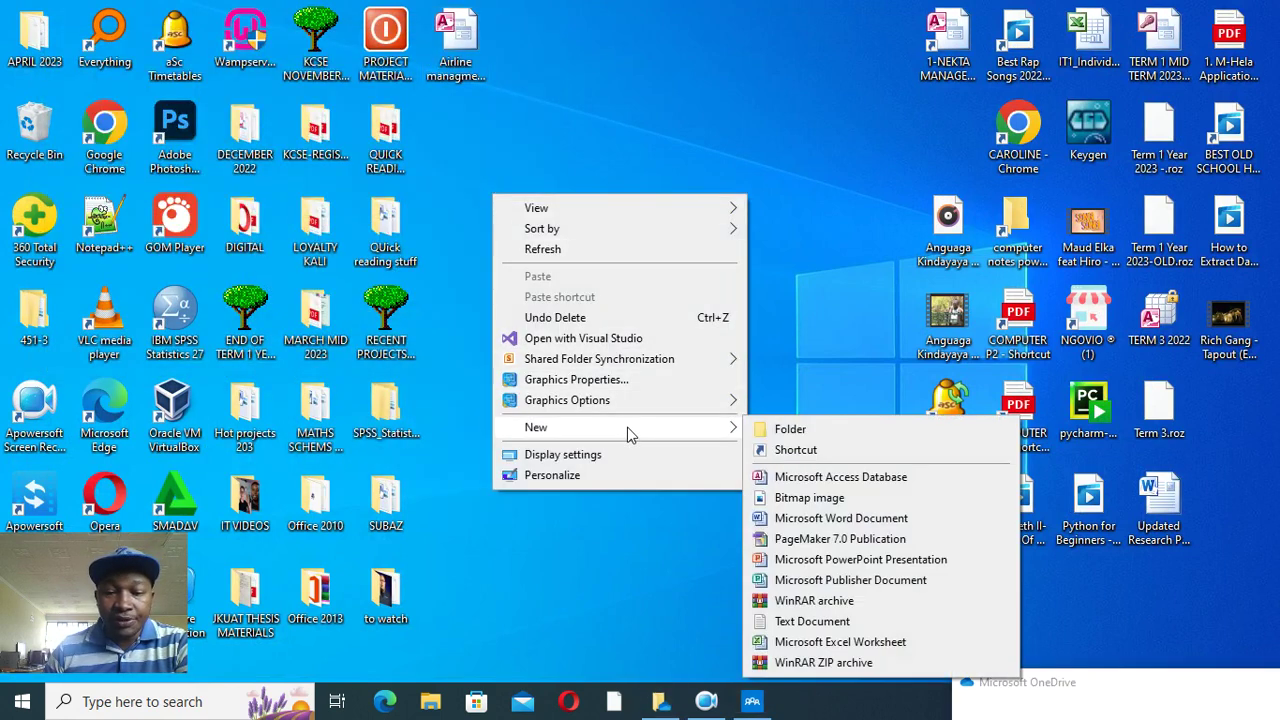
pyautogui.click(784, 429)
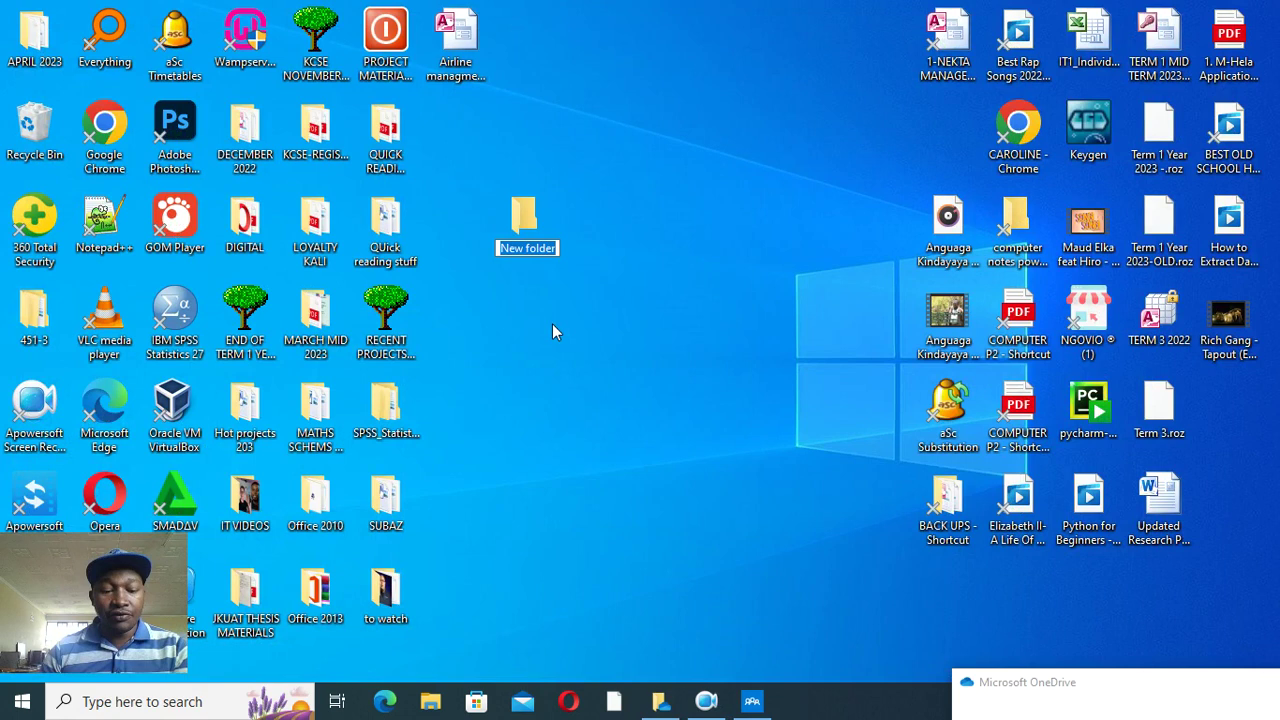
pyautogui.write('A')
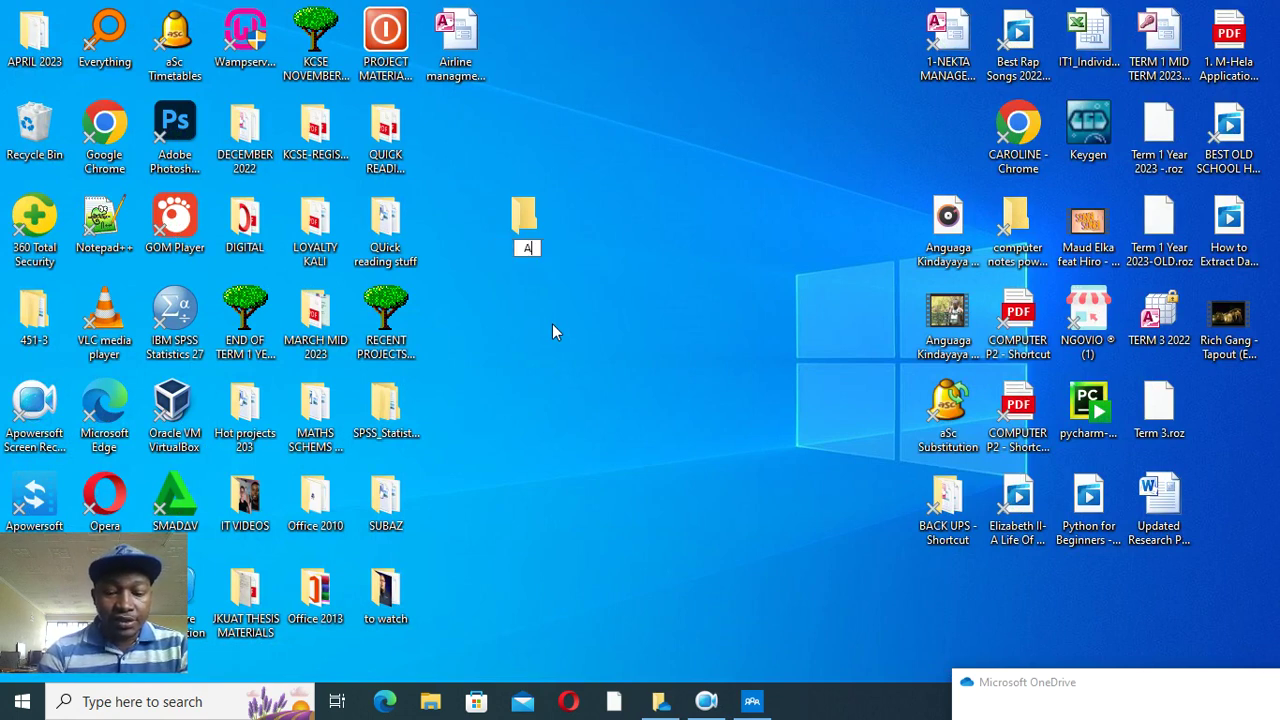
pyautogui.write('IRLINE ')
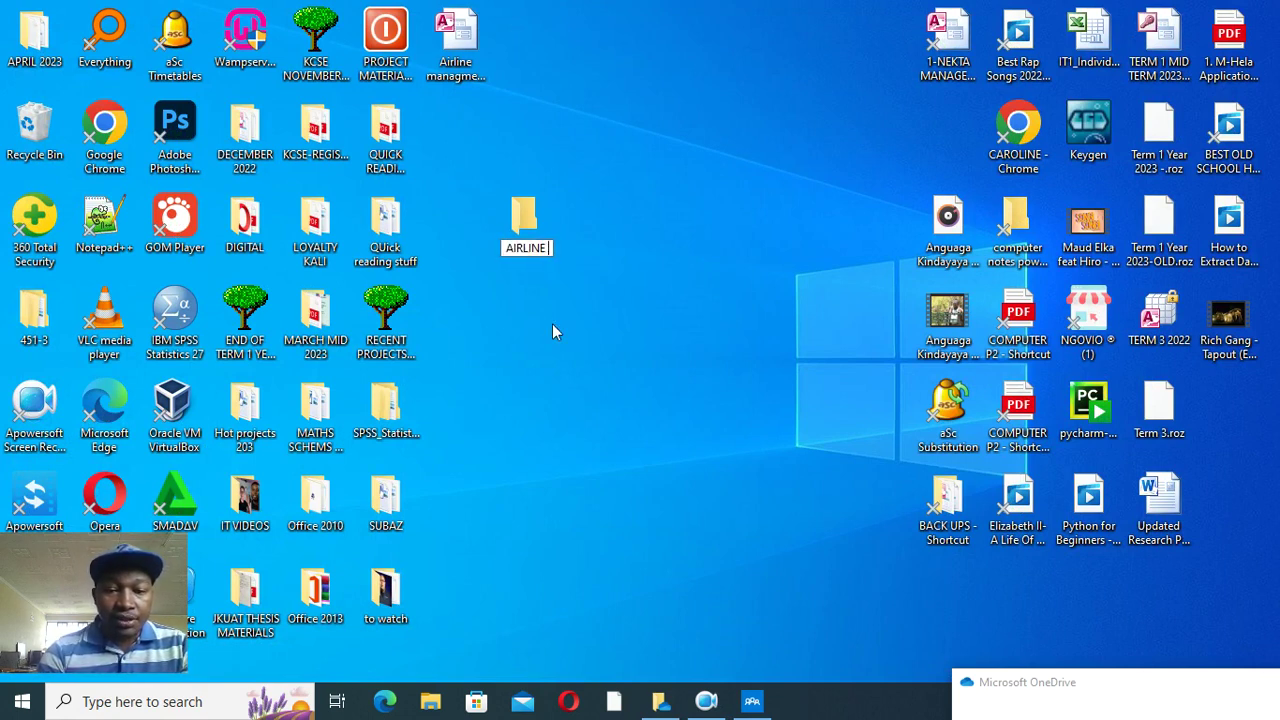
pyautogui.write('SYSTEM')
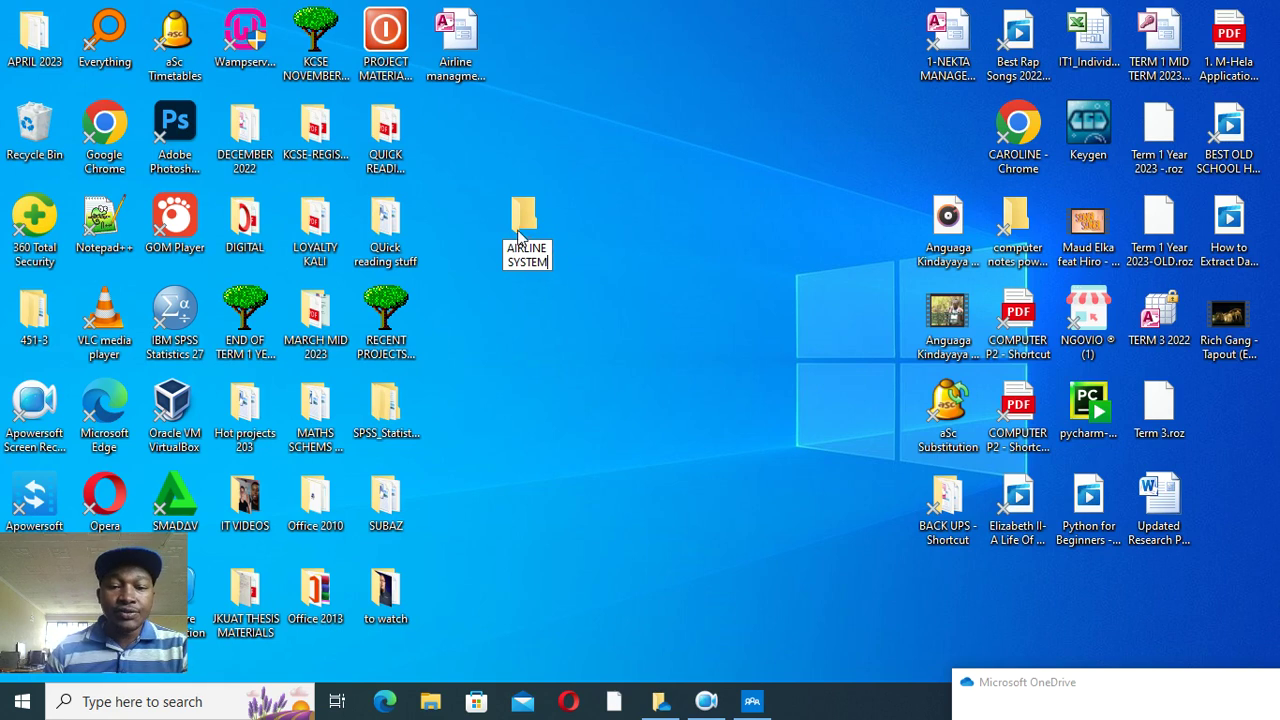
pyautogui.press('Return')
# - In AIRLINE SYSTEM, create and open an Access file named 'Airline management system using Acess'
pyautogui.doubleClick(517, 227)
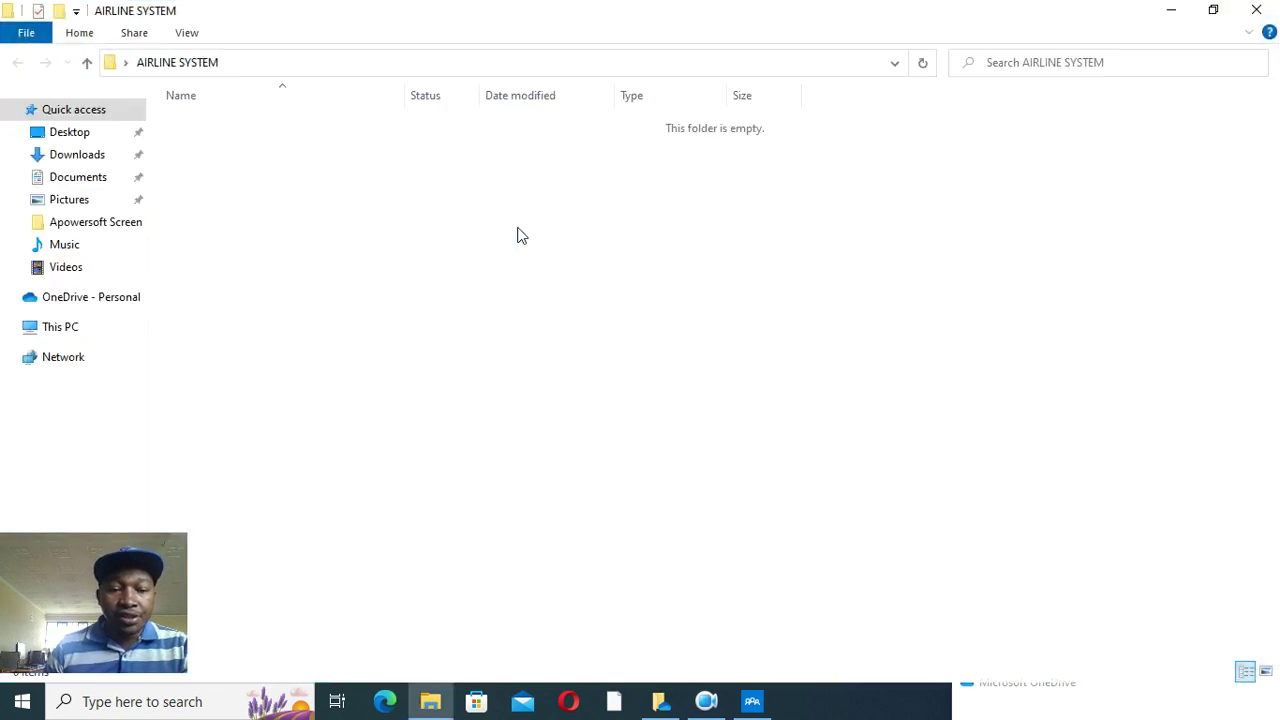
pyautogui.rightClick(394, 246)
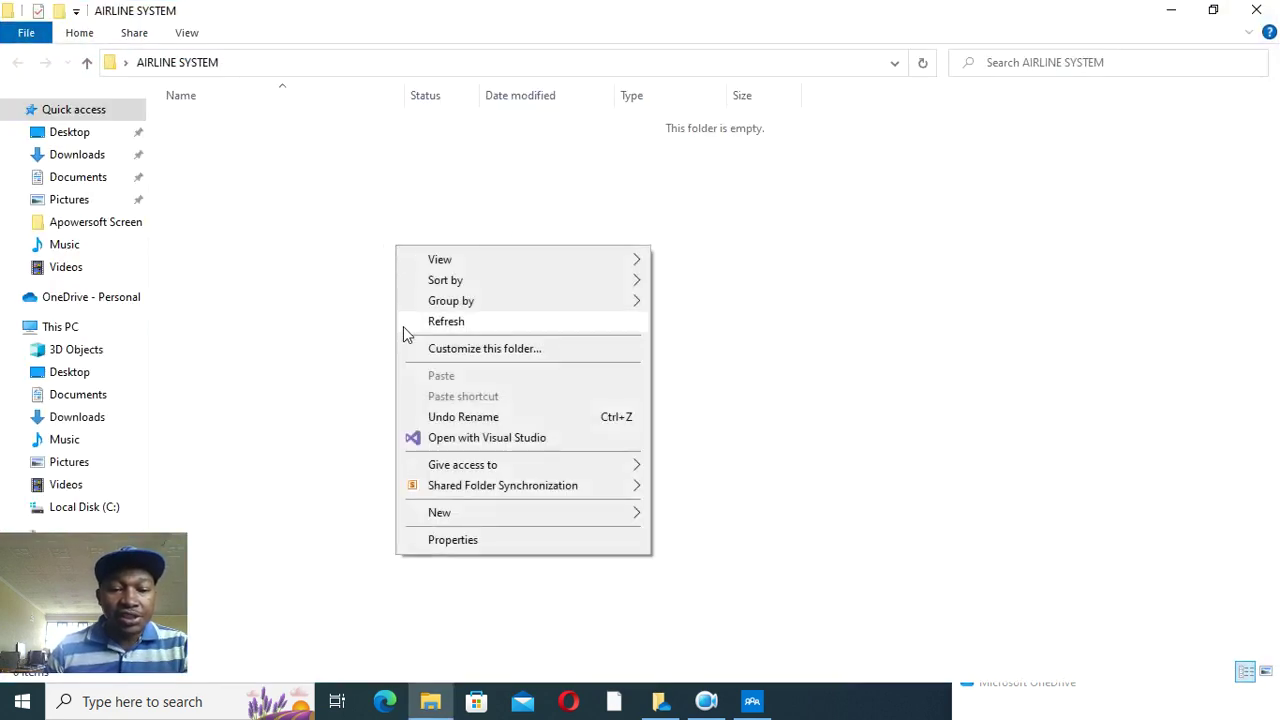
pyautogui.moveTo(505, 515)
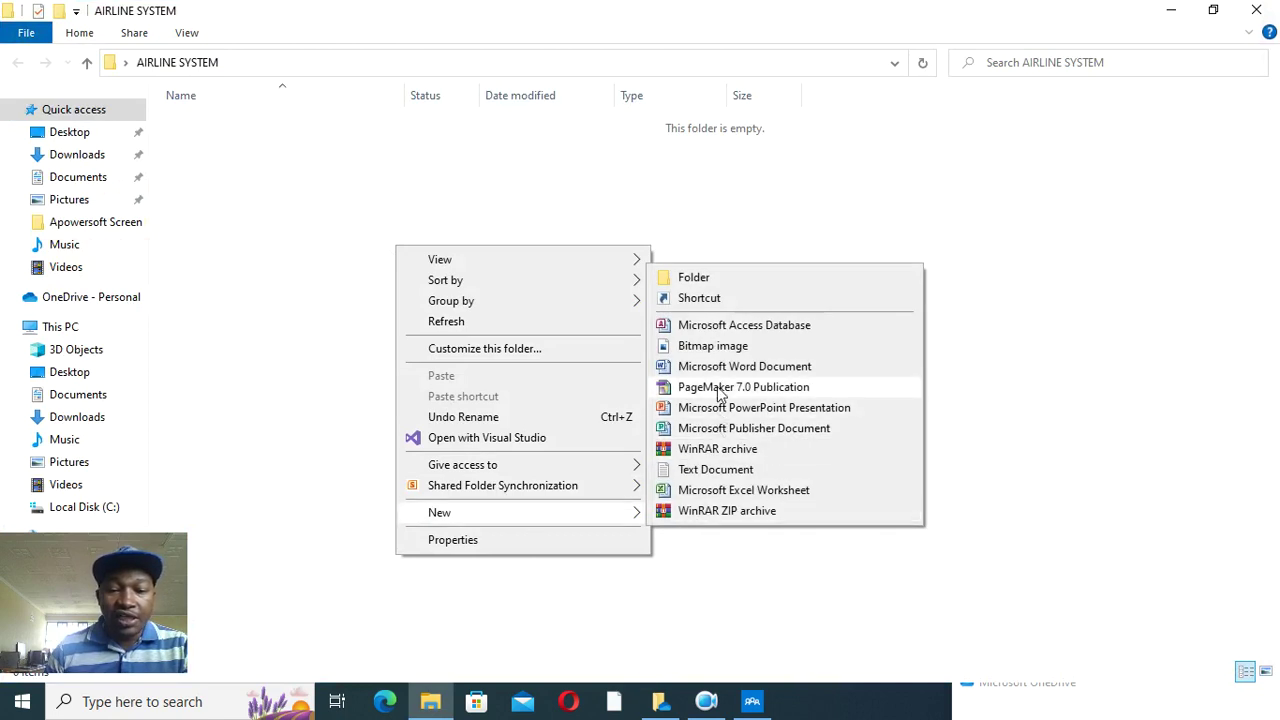
pyautogui.click(713, 335)
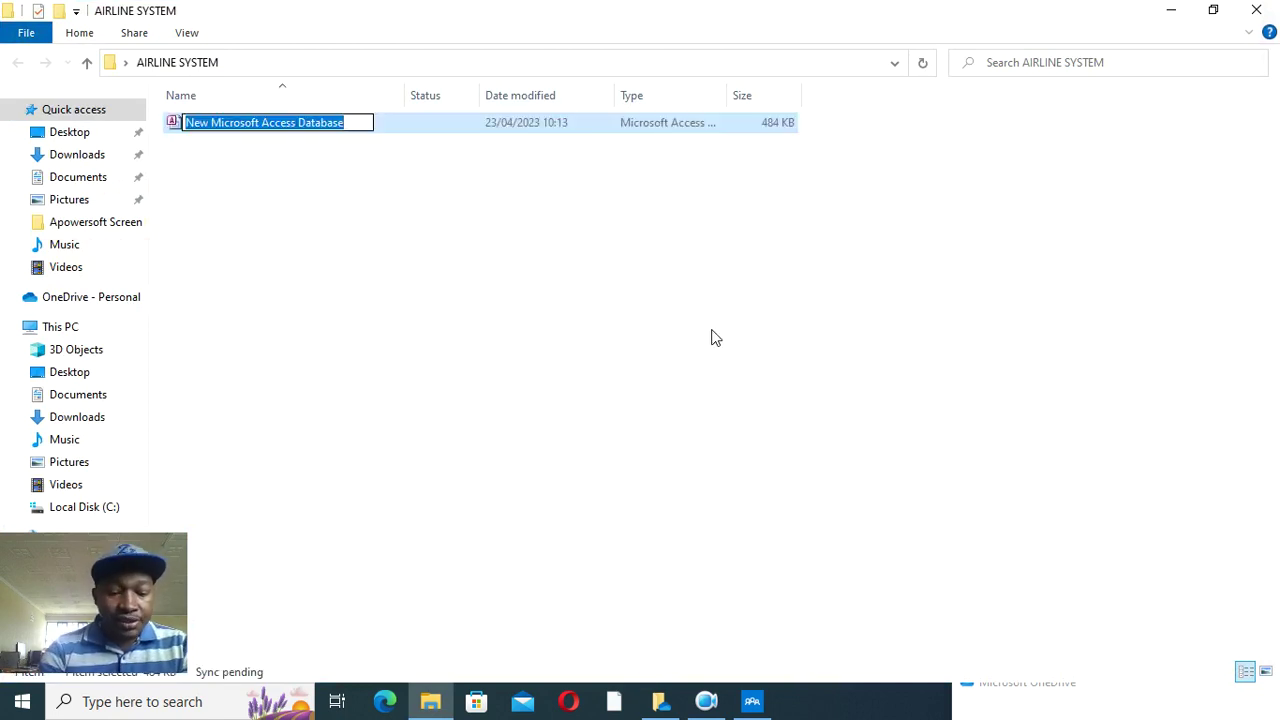
pyautogui.write('Airli')
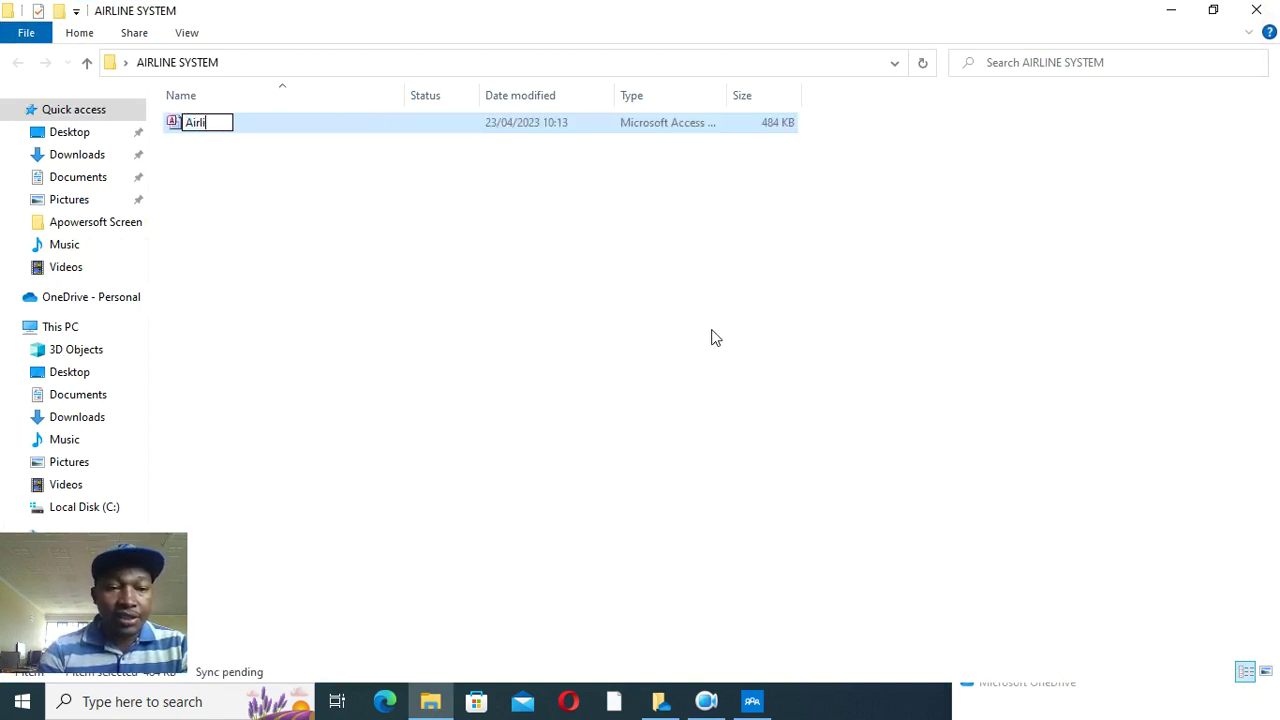
pyautogui.write('ne mana')
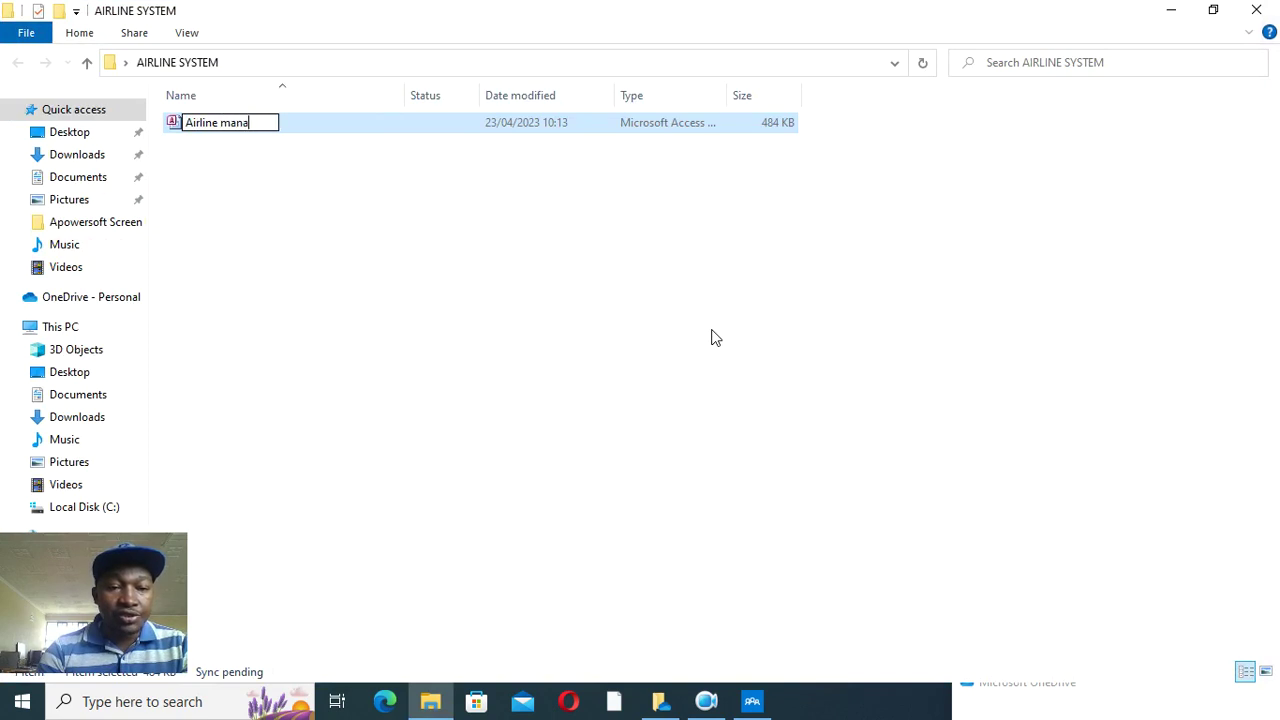
pyautogui.write('gement syste')
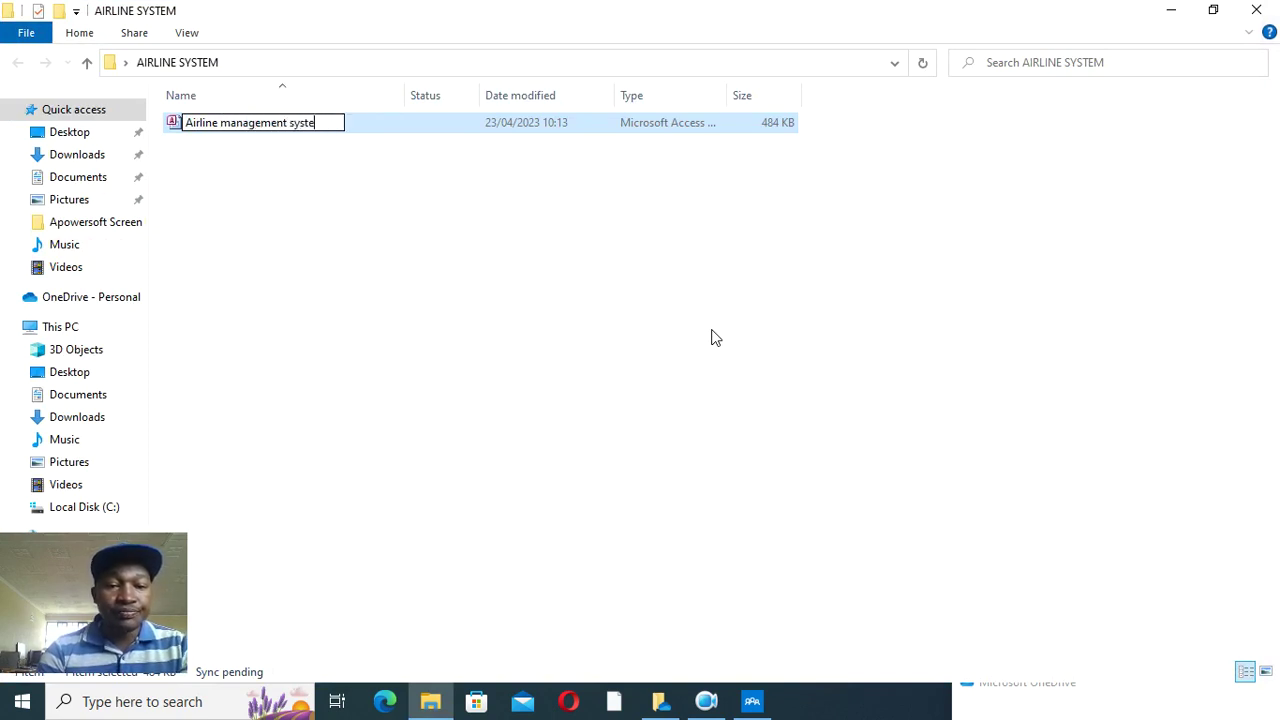
pyautogui.write('m using Acess')
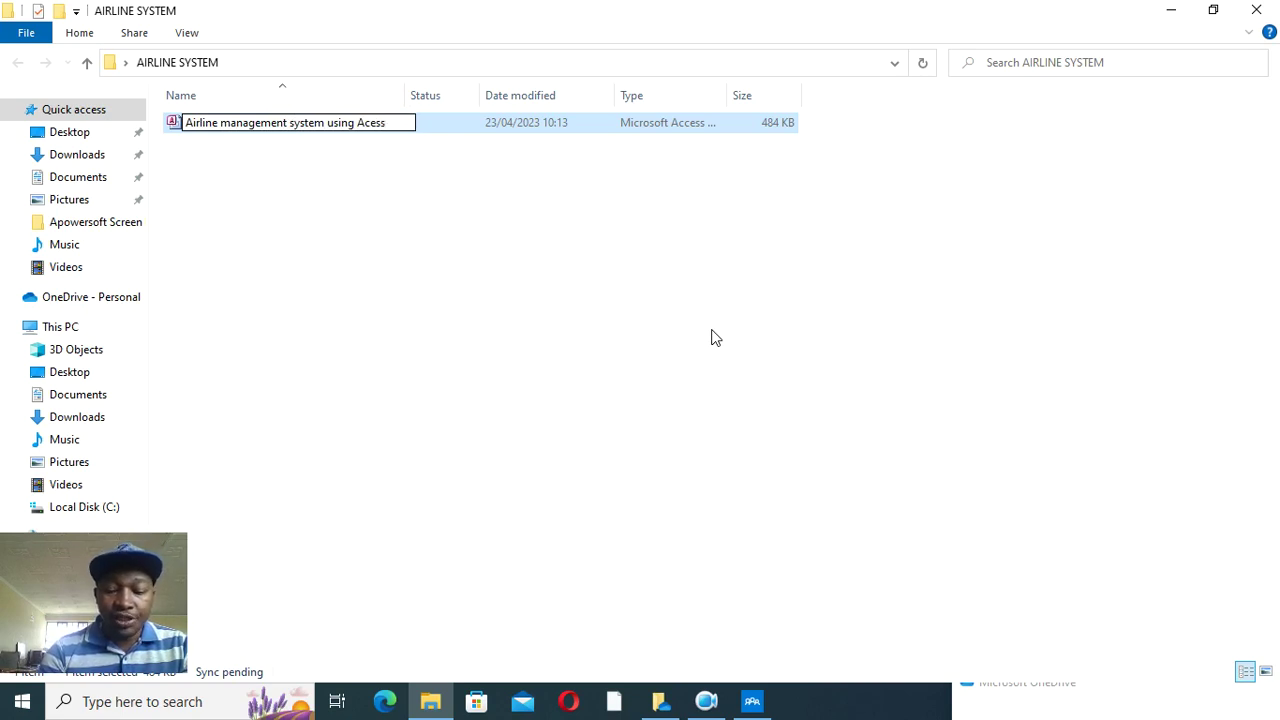
pyautogui.press('Return')
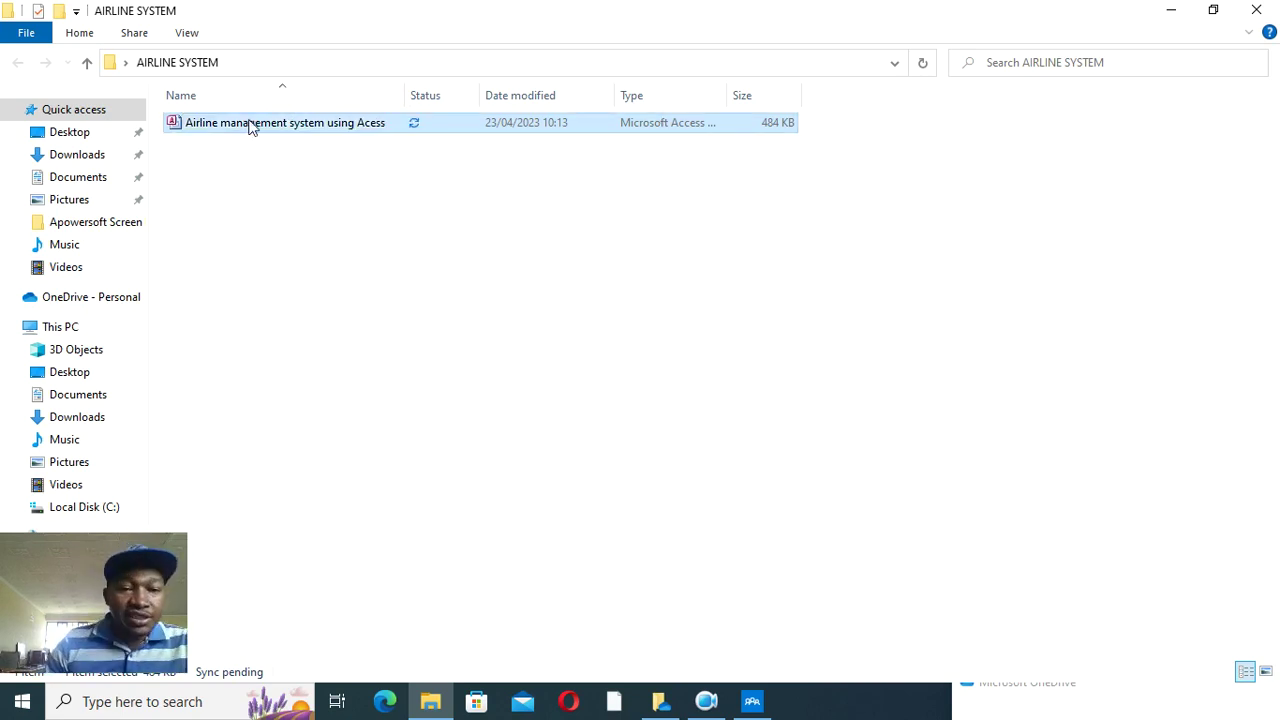
pyautogui.doubleClick(252, 126)
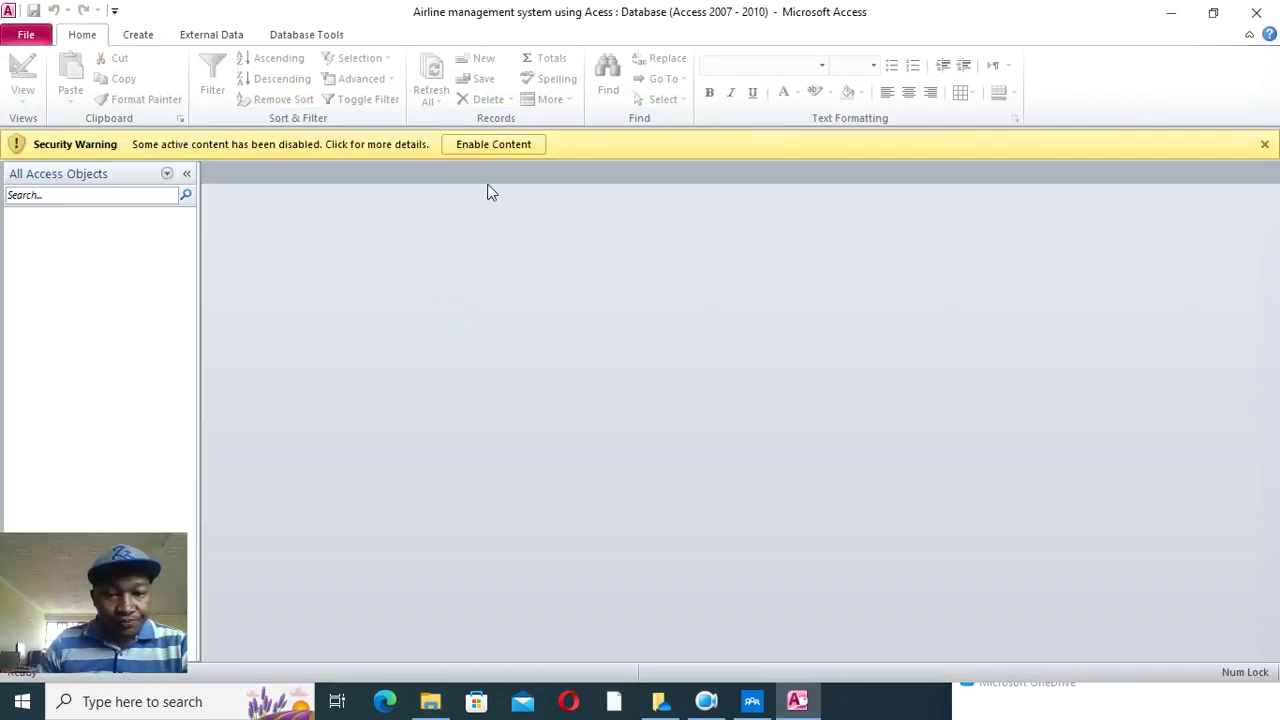
# - Enable the database content and start a blank table in Table Design view
pyautogui.click(491, 144)
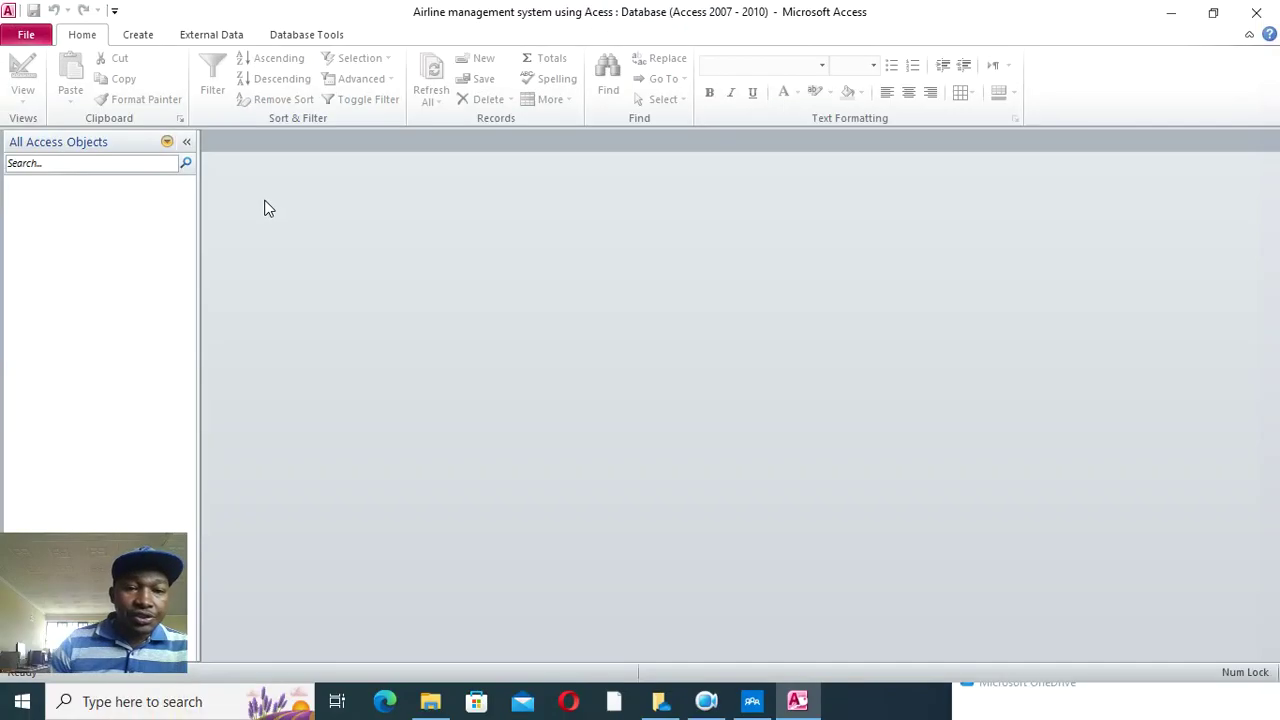
pyautogui.click(138, 34)
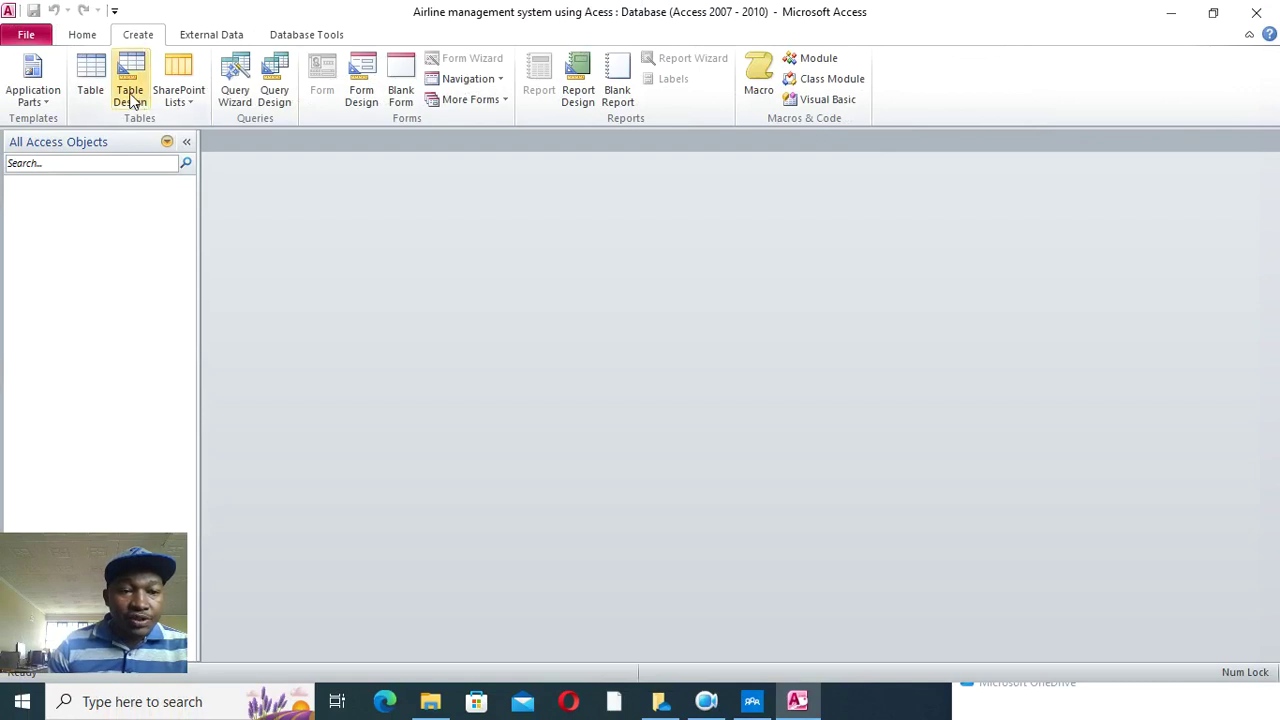
pyautogui.click(130, 96)
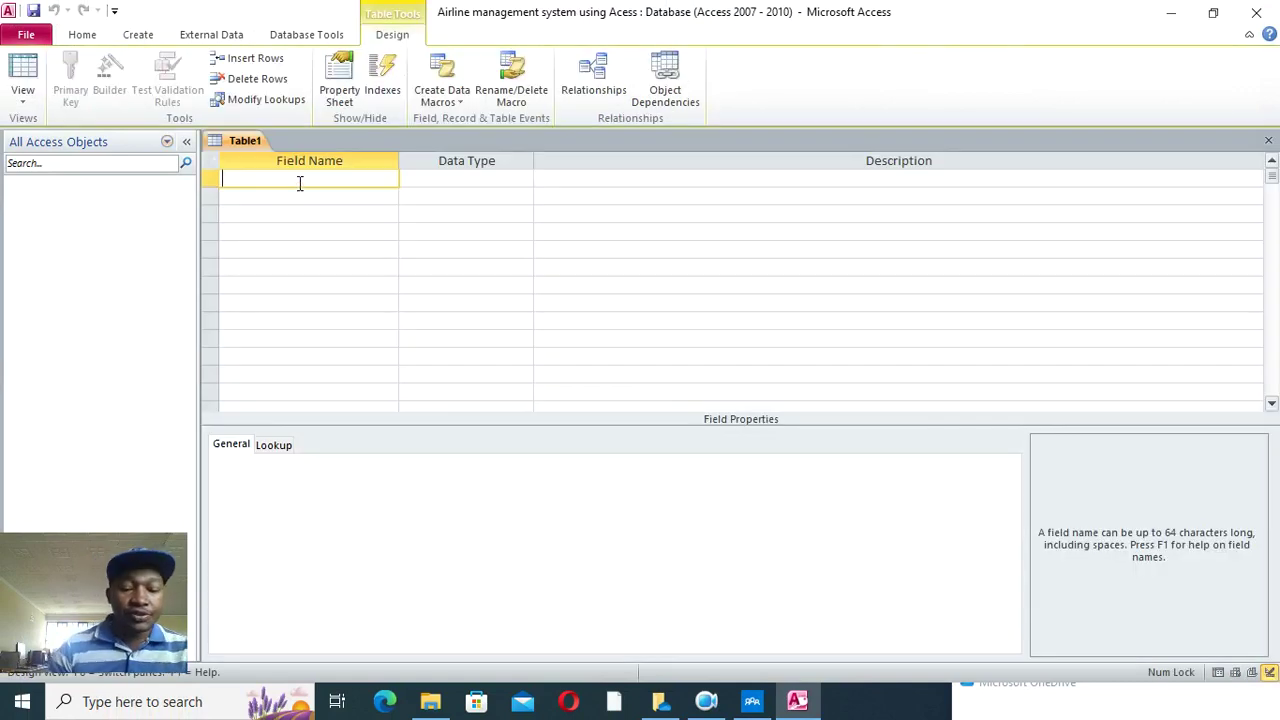
# - Add an Aircraft_ID field and make it the primary key
pyautogui.press('capslock')
pyautogui.press('capslock')
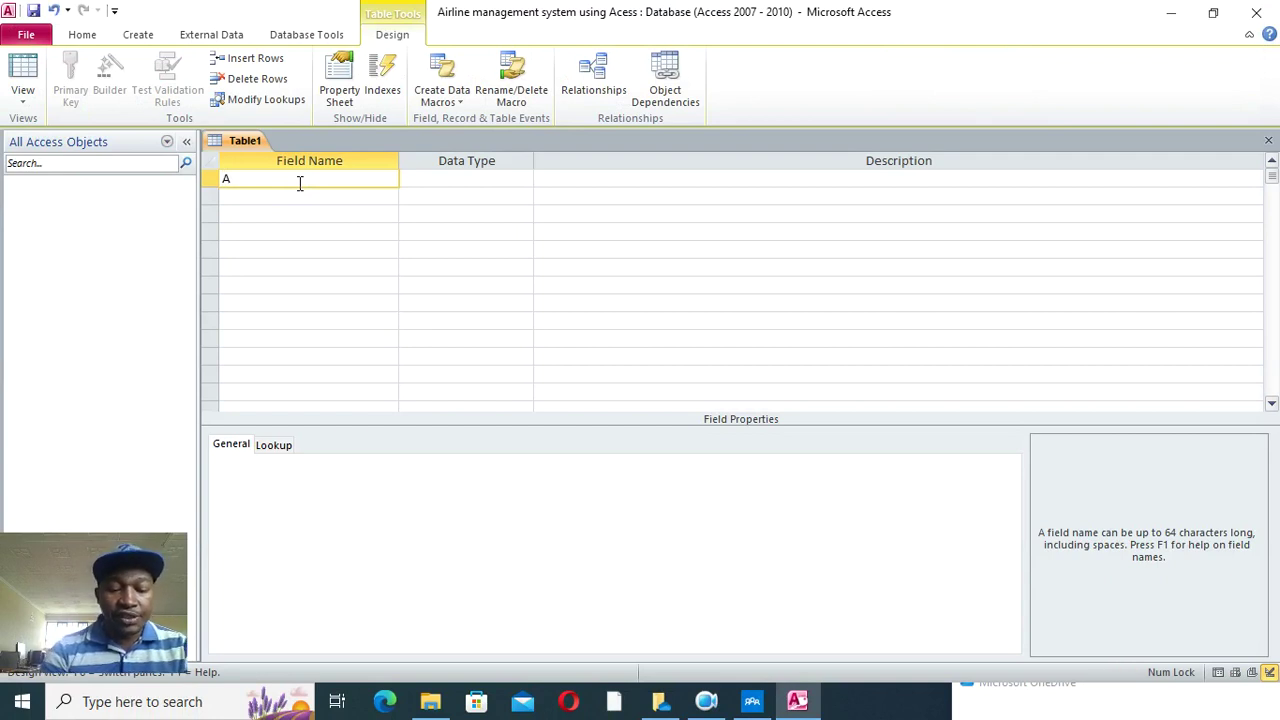
pyautogui.write('Aircraft')
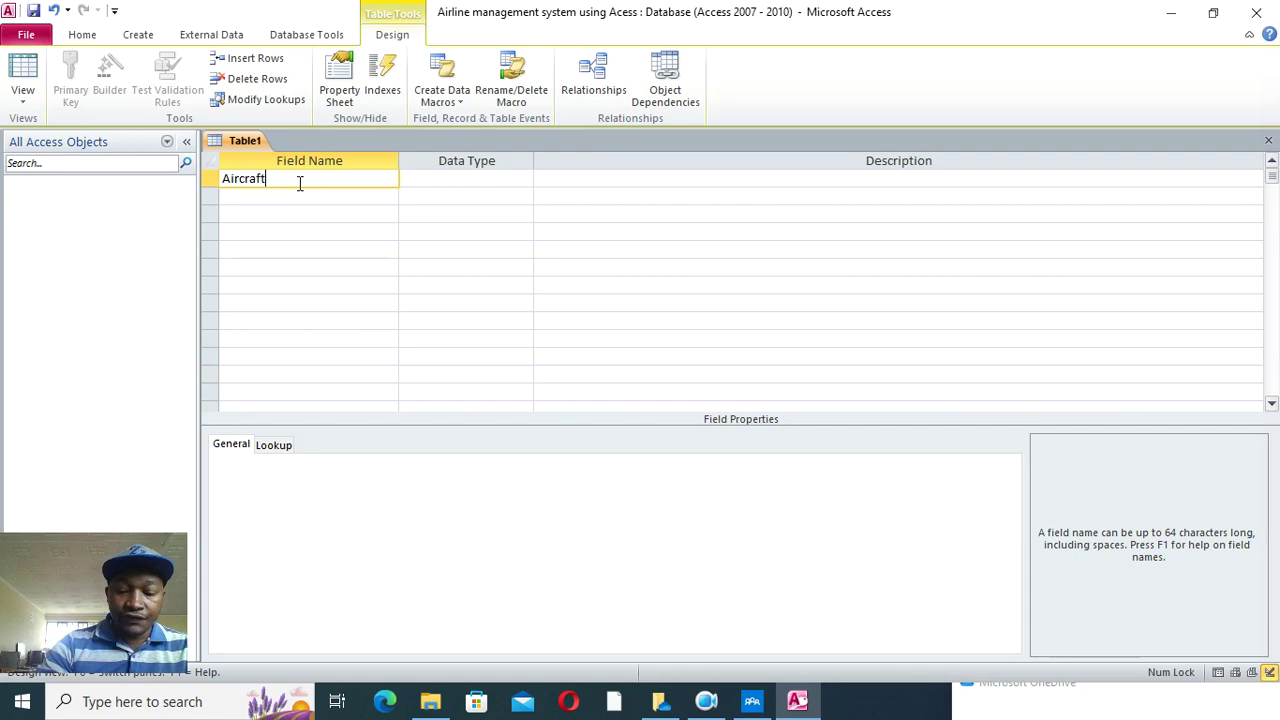
pyautogui.write('_ID')
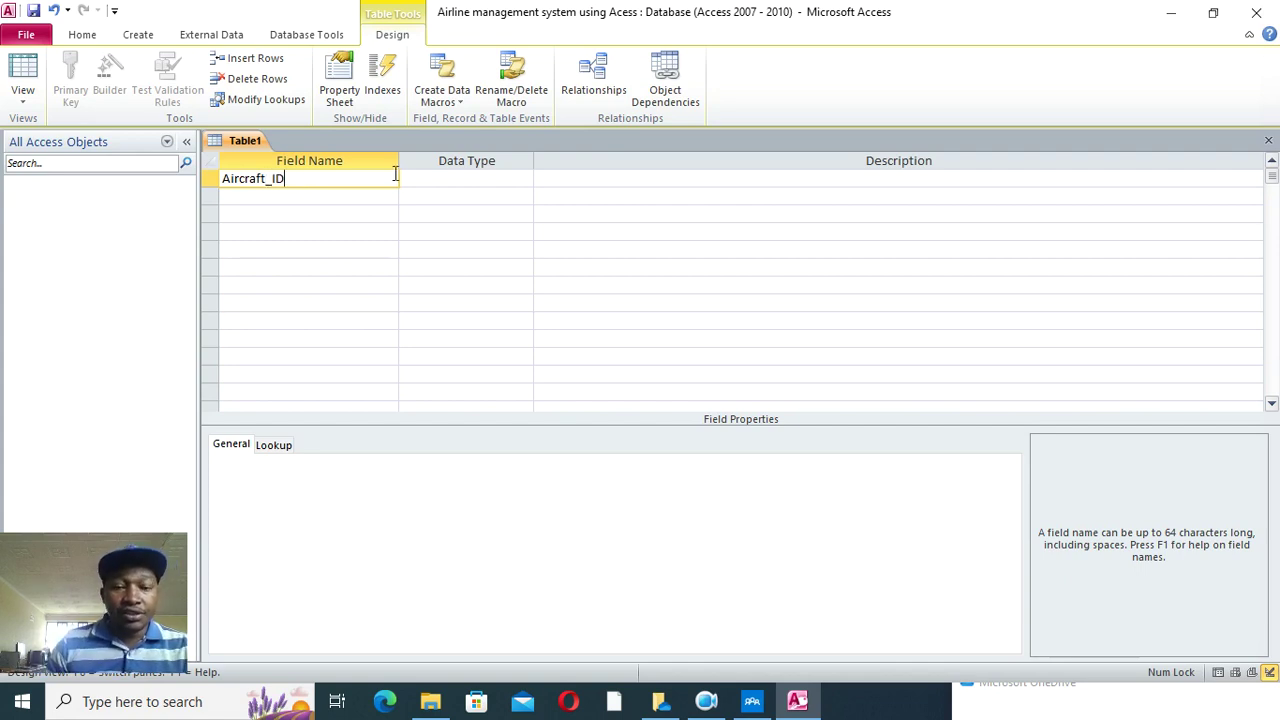
pyautogui.click(436, 180)
pyautogui.rightClick(432, 178)
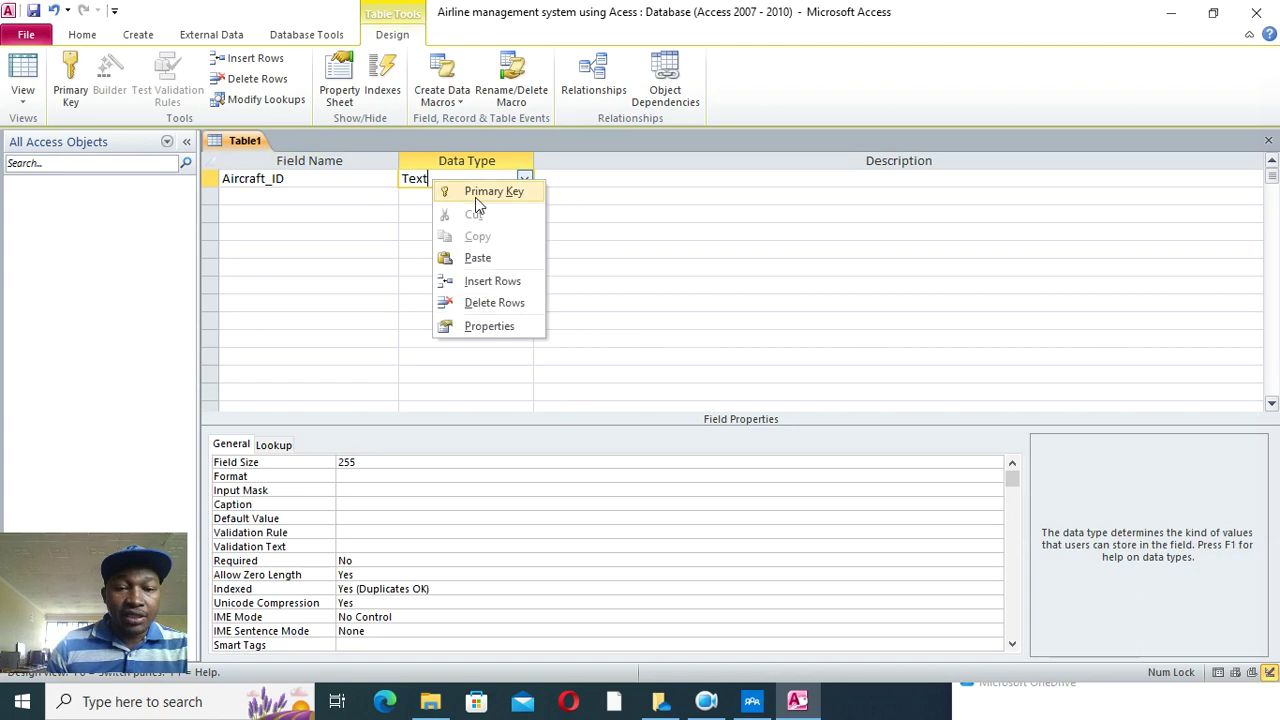
pyautogui.click(475, 192)
# - Add Aircraft_Type and Registration_Number text fields and a Number field Seating_Capacity
pyautogui.click(300, 200)
pyautogui.write('Aircraft')
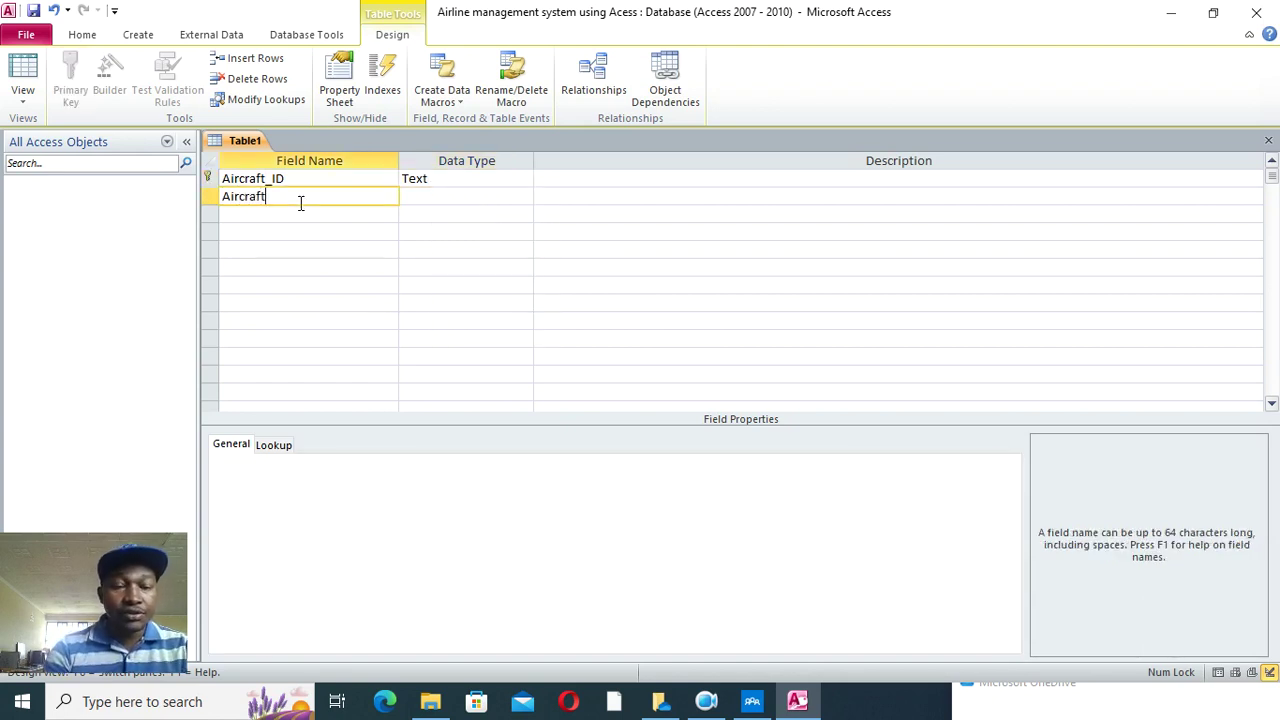
pyautogui.write('_Type')
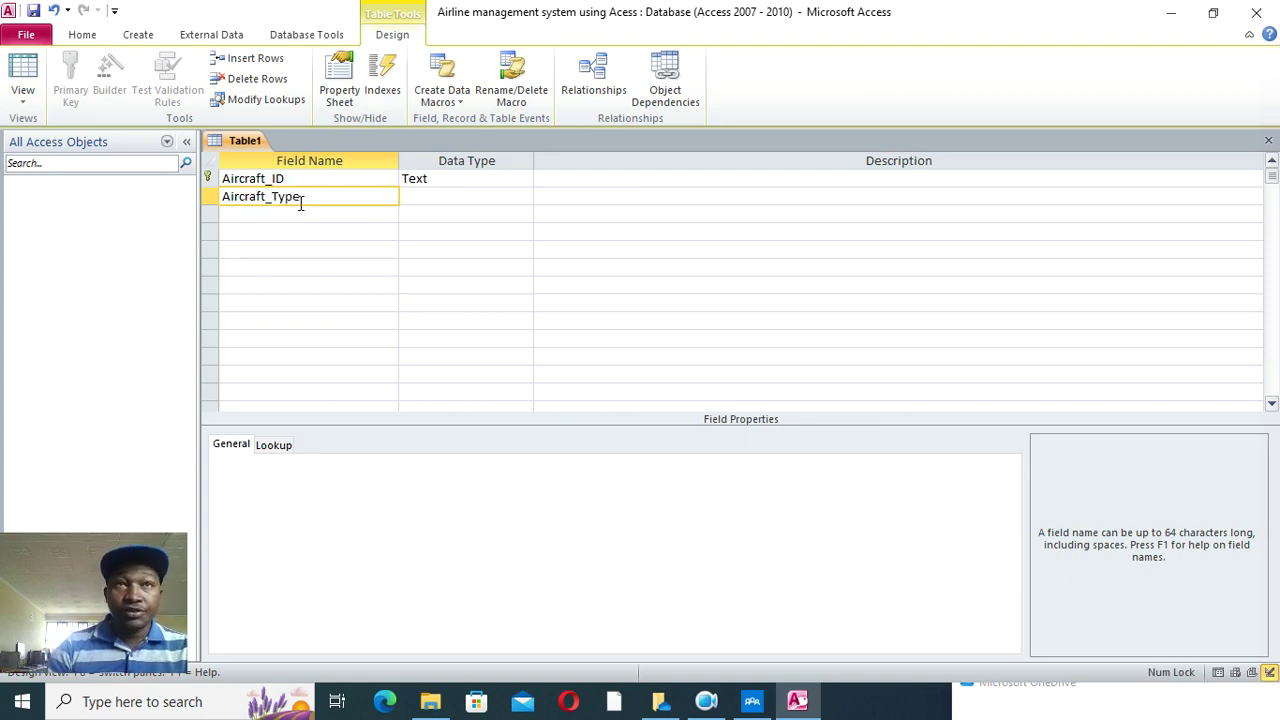
pyautogui.press('Down')
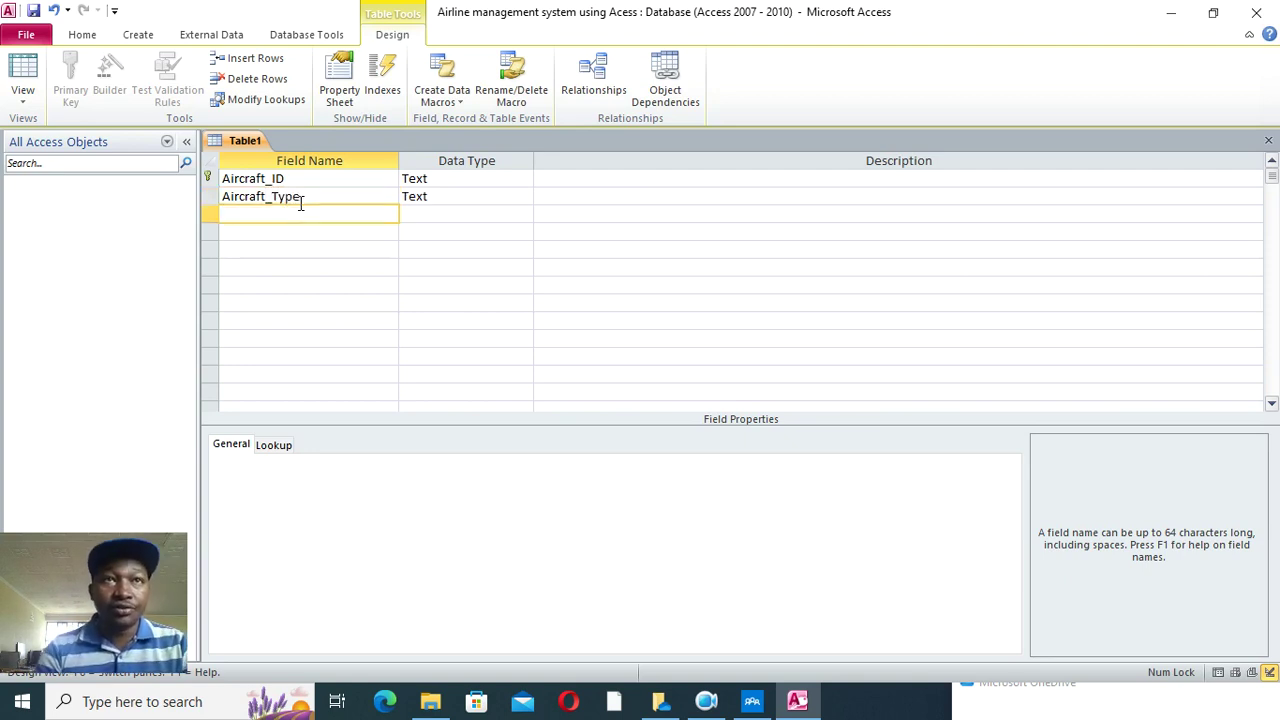
pyautogui.write('Regi')
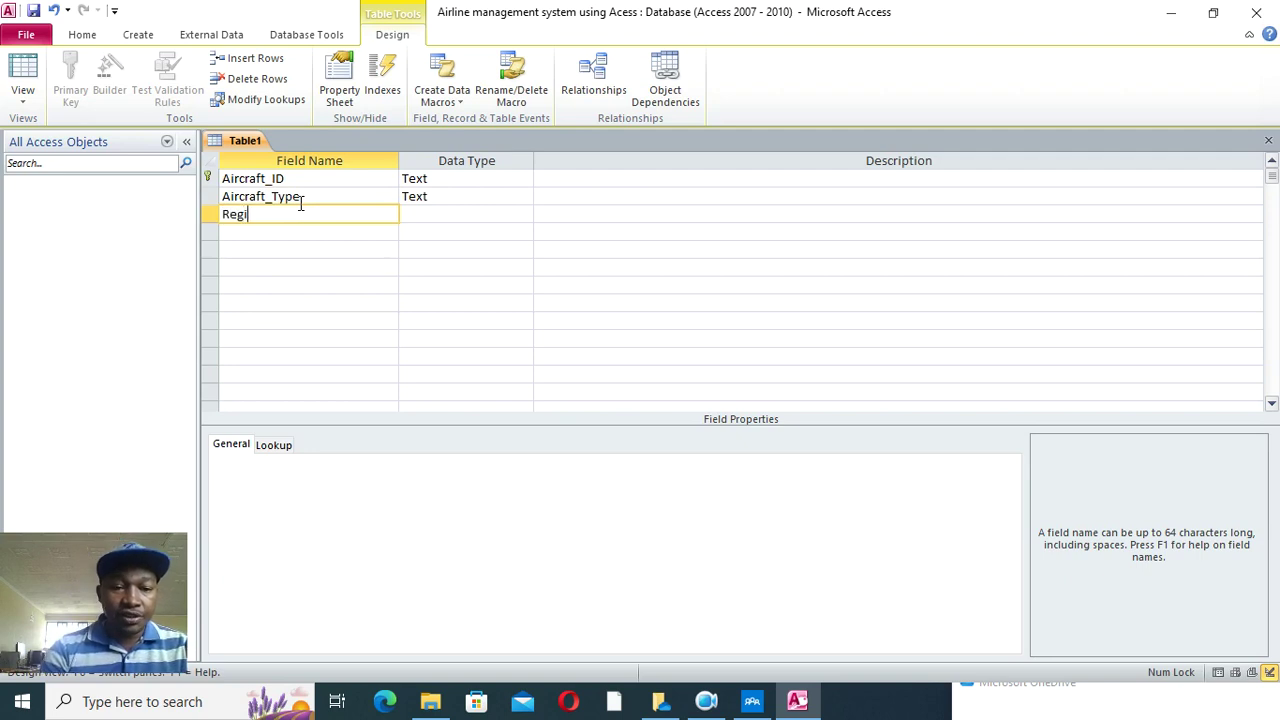
pyautogui.write('stration_Numbe')
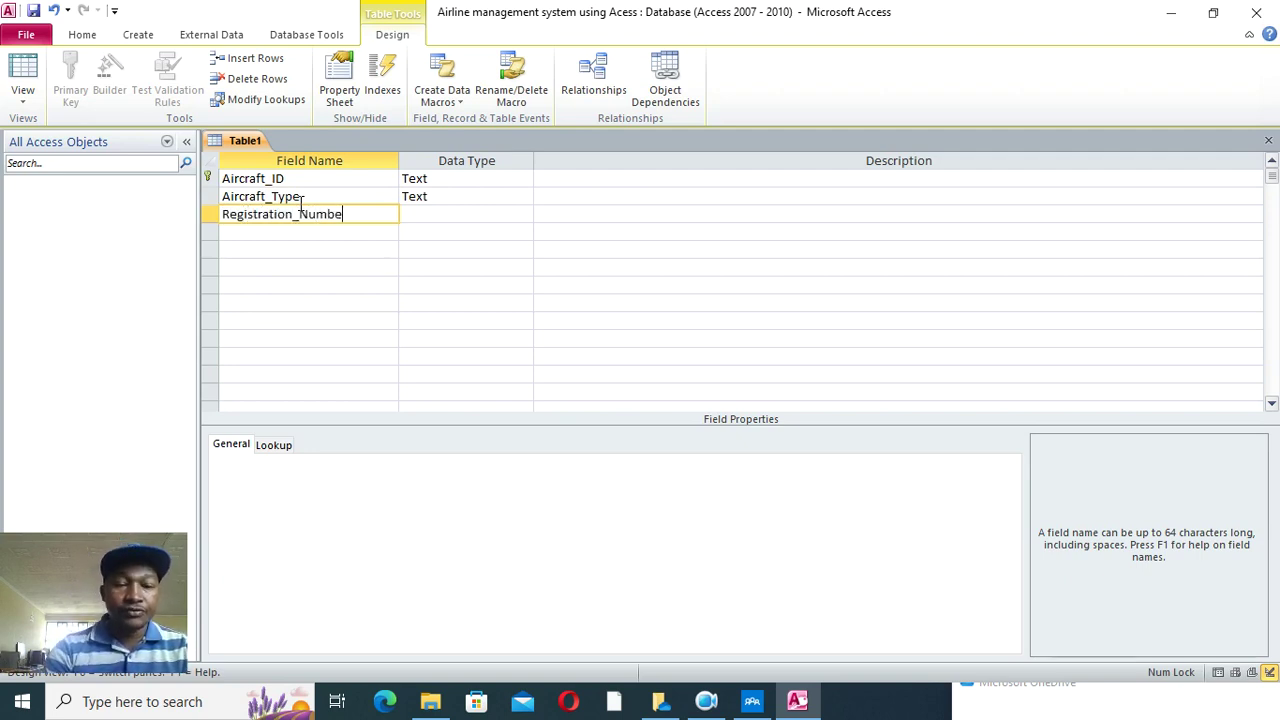
pyautogui.write('r')
pyautogui.click(276, 232)
pyautogui.write('Seating')
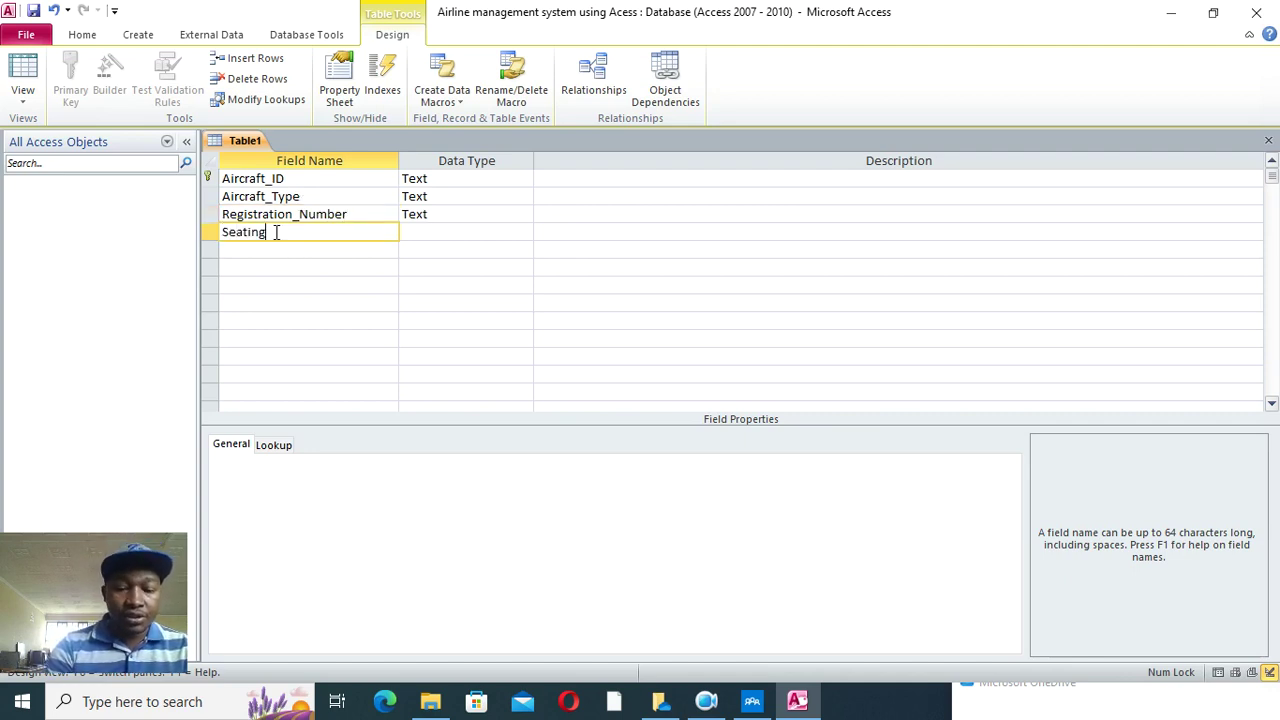
pyautogui.write('_Cap')
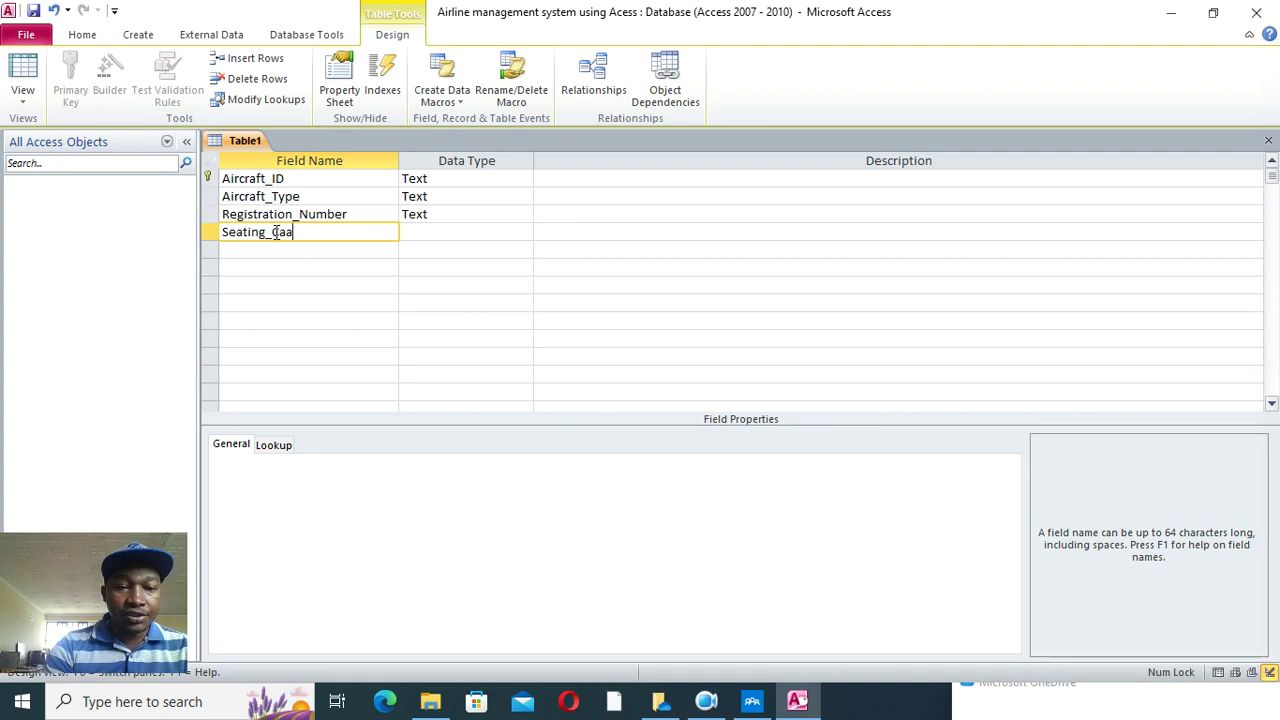
pyautogui.write('acity')
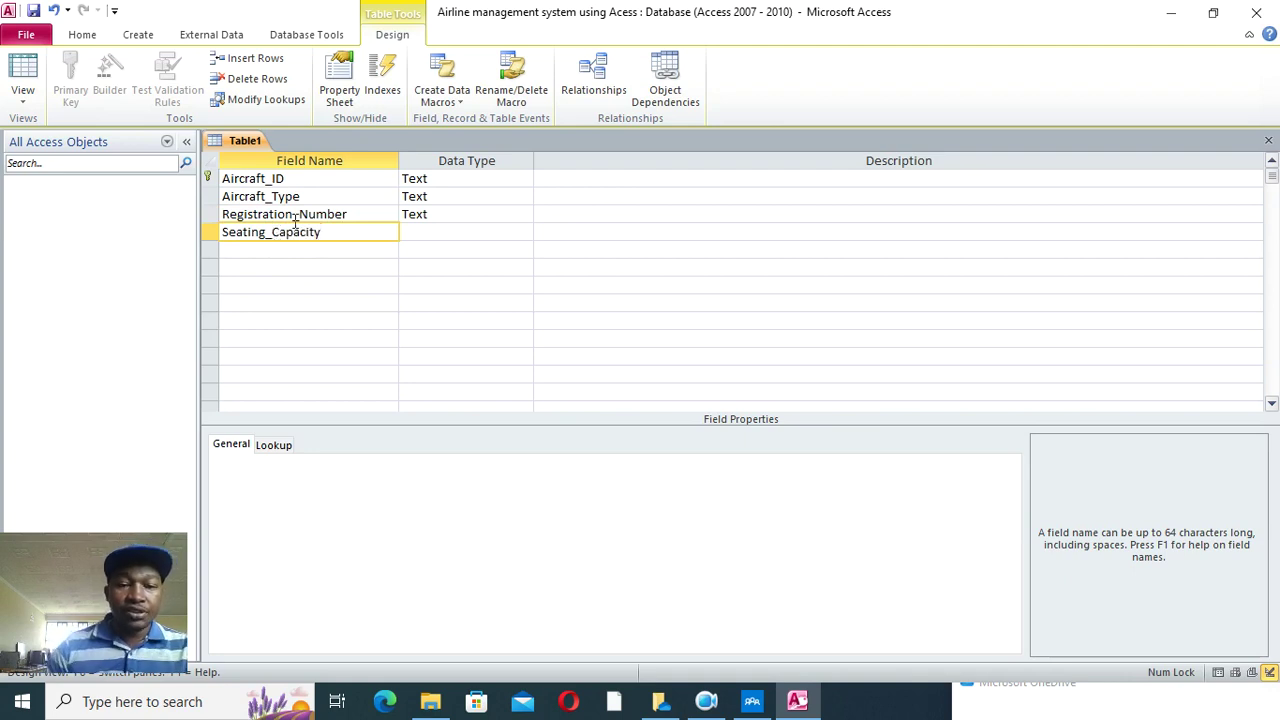
pyautogui.press('Tab')
pyautogui.write('c')
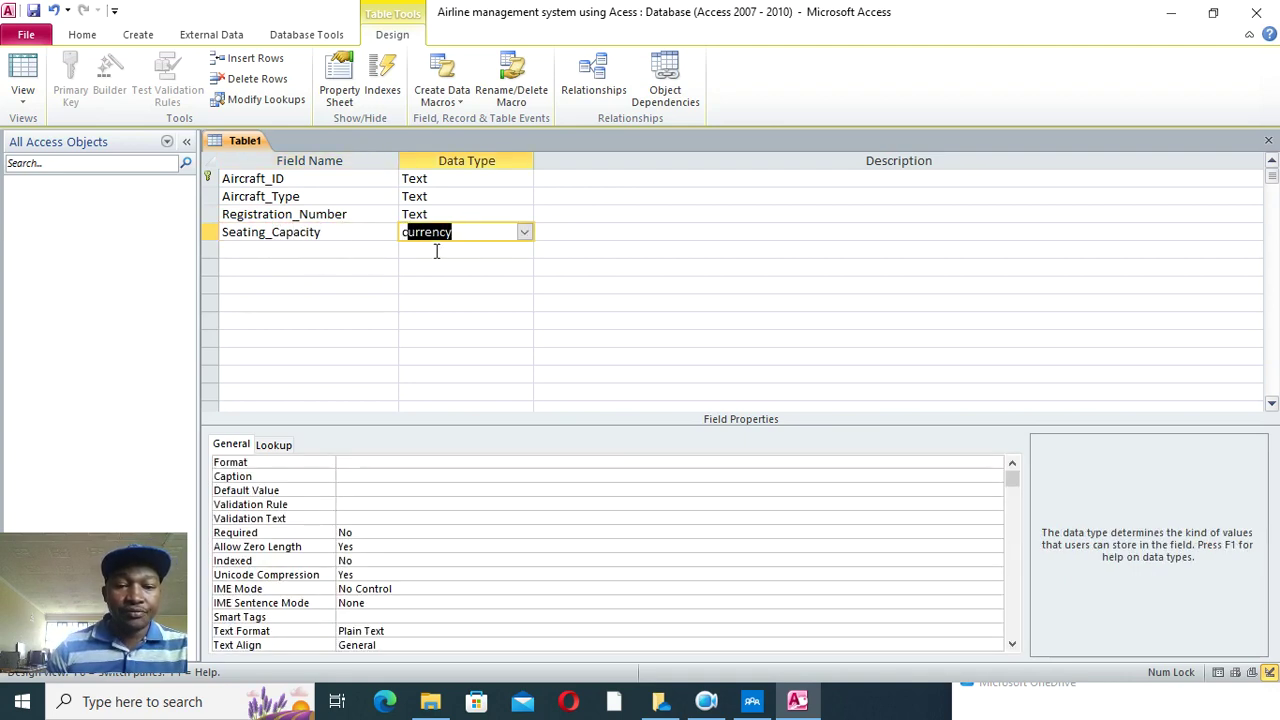
pyautogui.press('BackSpace')
pyautogui.press('BackSpace')
pyautogui.write('number')
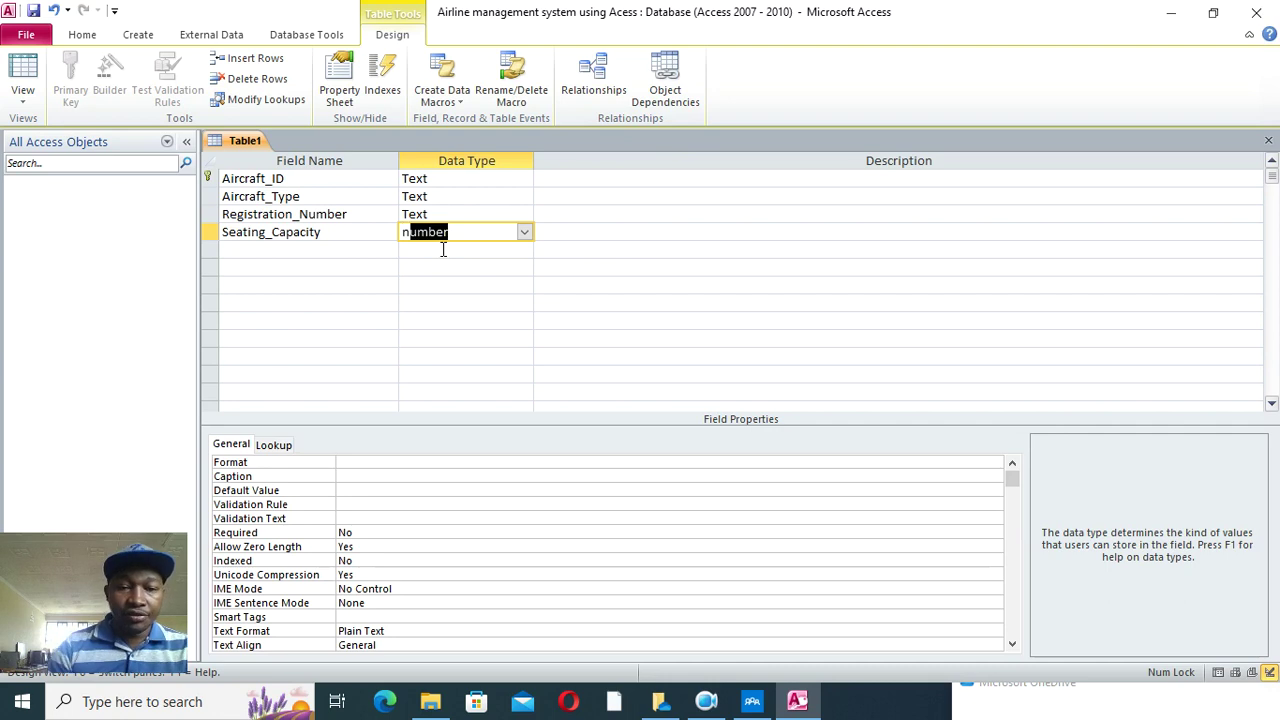
pyautogui.click(286, 254)
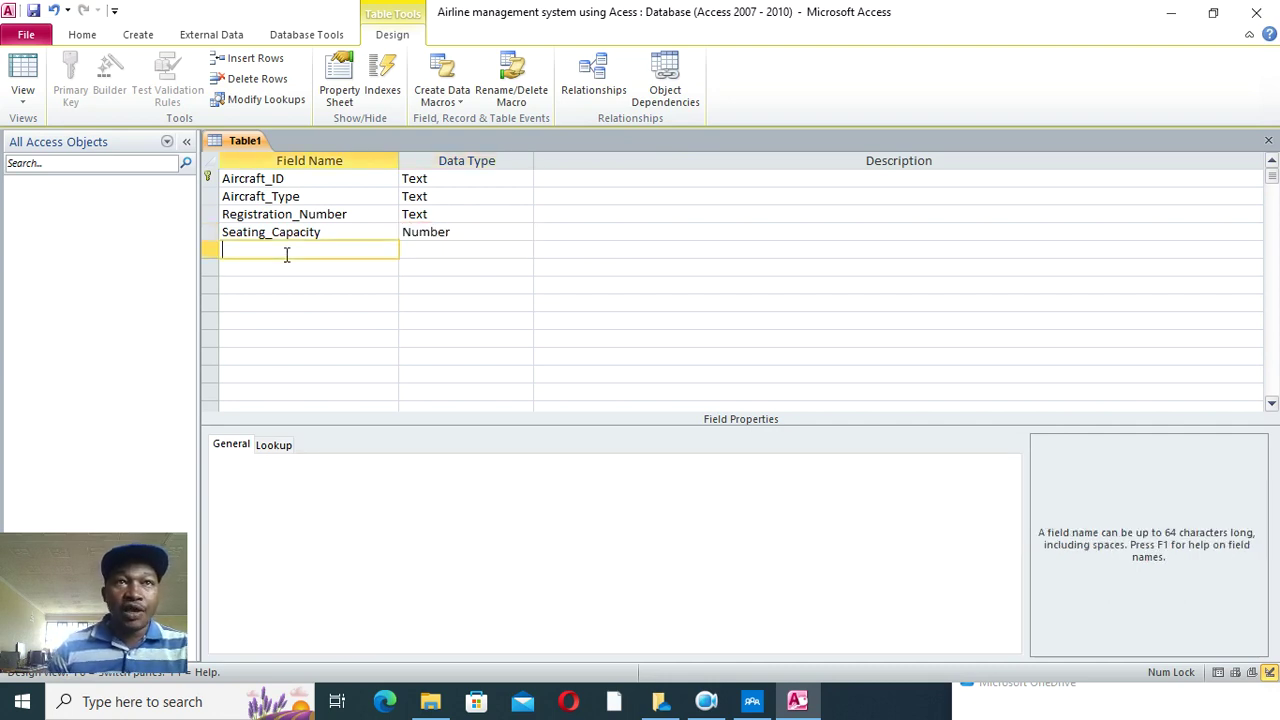
# - Add Maintenance_History as a Memo field and Aircraft_Photo as an Attachment field
pyautogui.write('Maintanan')
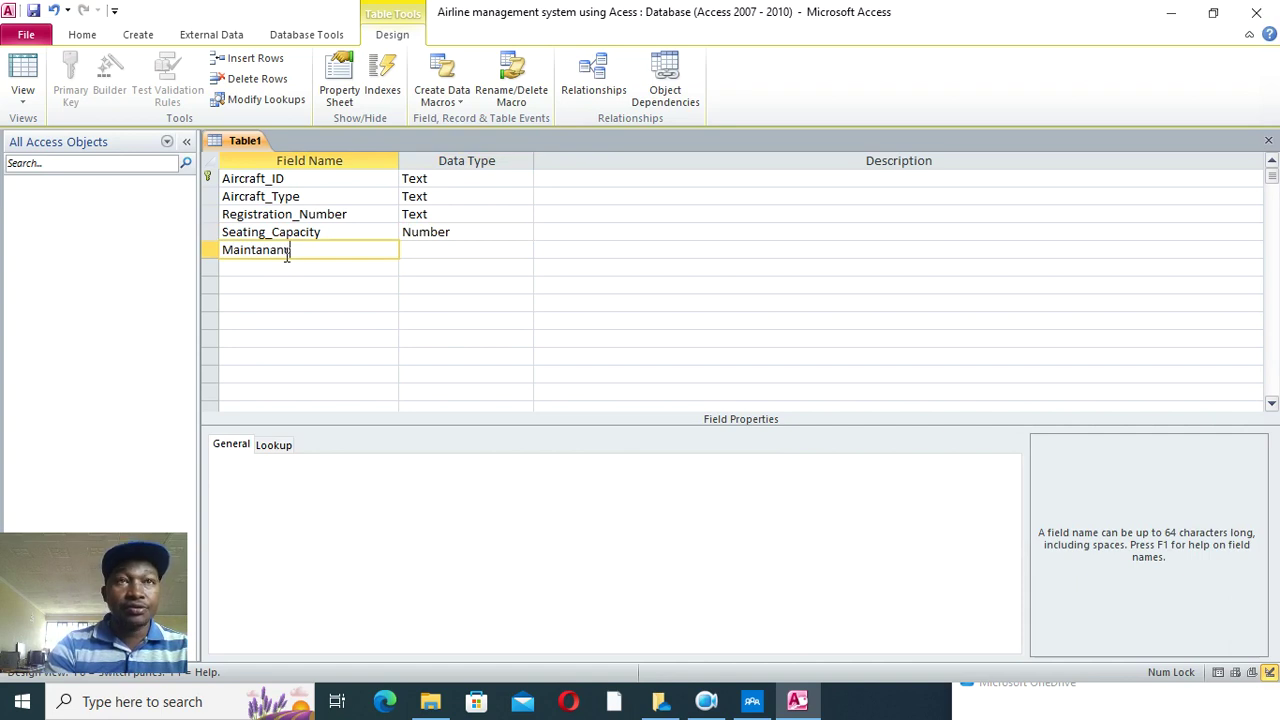
pyautogui.press('BackSpace')
pyautogui.press('BackSpace')
pyautogui.press('BackSpace')
pyautogui.press('BackSpace')
pyautogui.press('BackSpace')
pyautogui.write('nance_History')
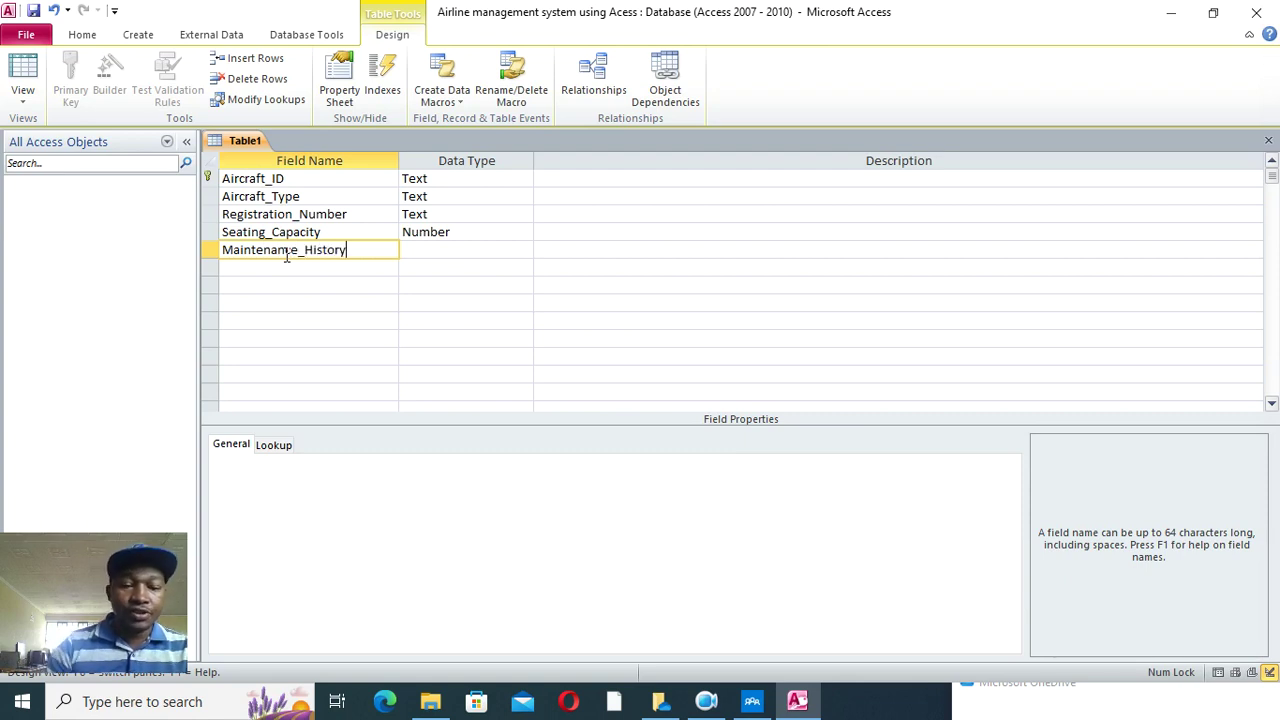
pyautogui.click(430, 252)
pyautogui.click(523, 250)
pyautogui.click(428, 283)
pyautogui.click(295, 268)
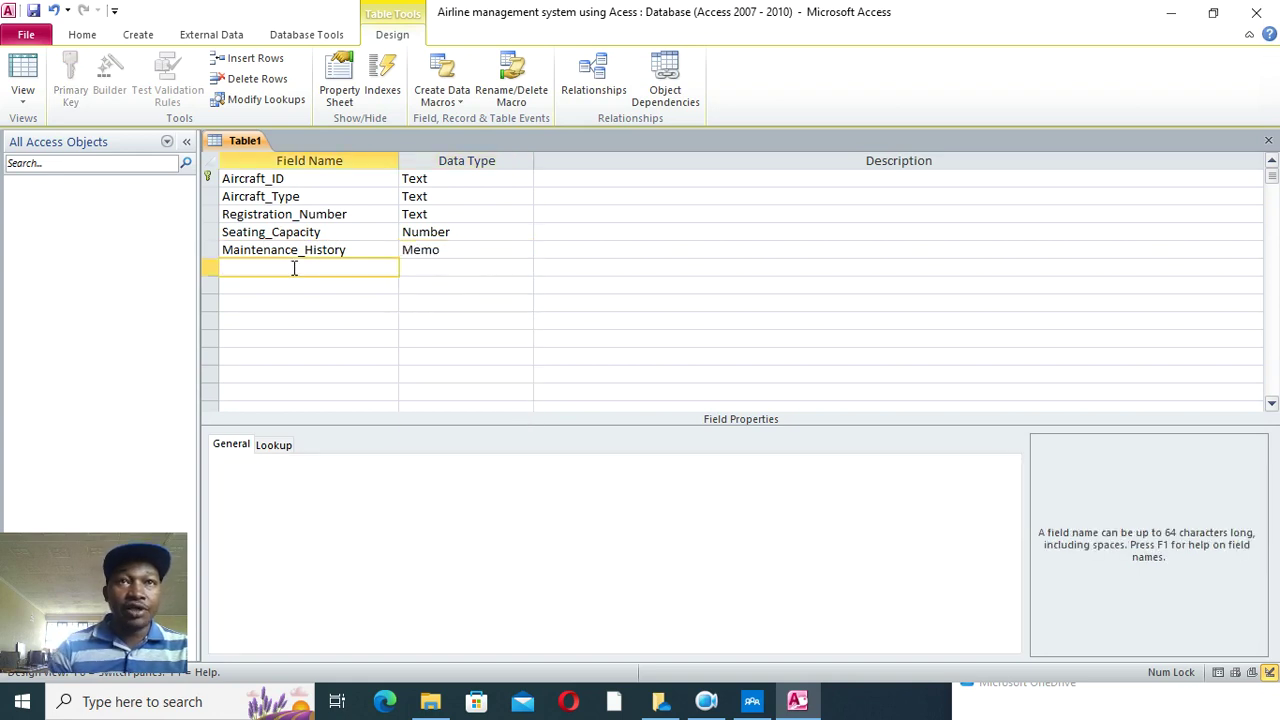
pyautogui.write('Airc')
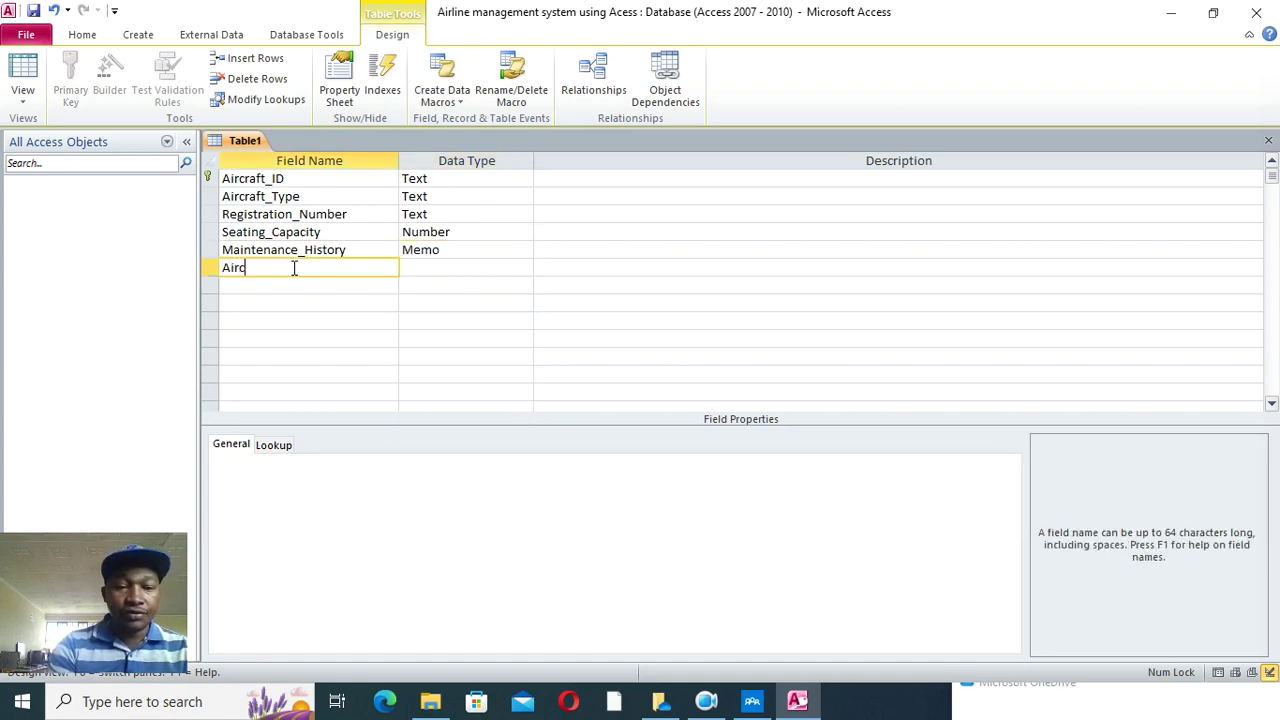
pyautogui.write('raft')
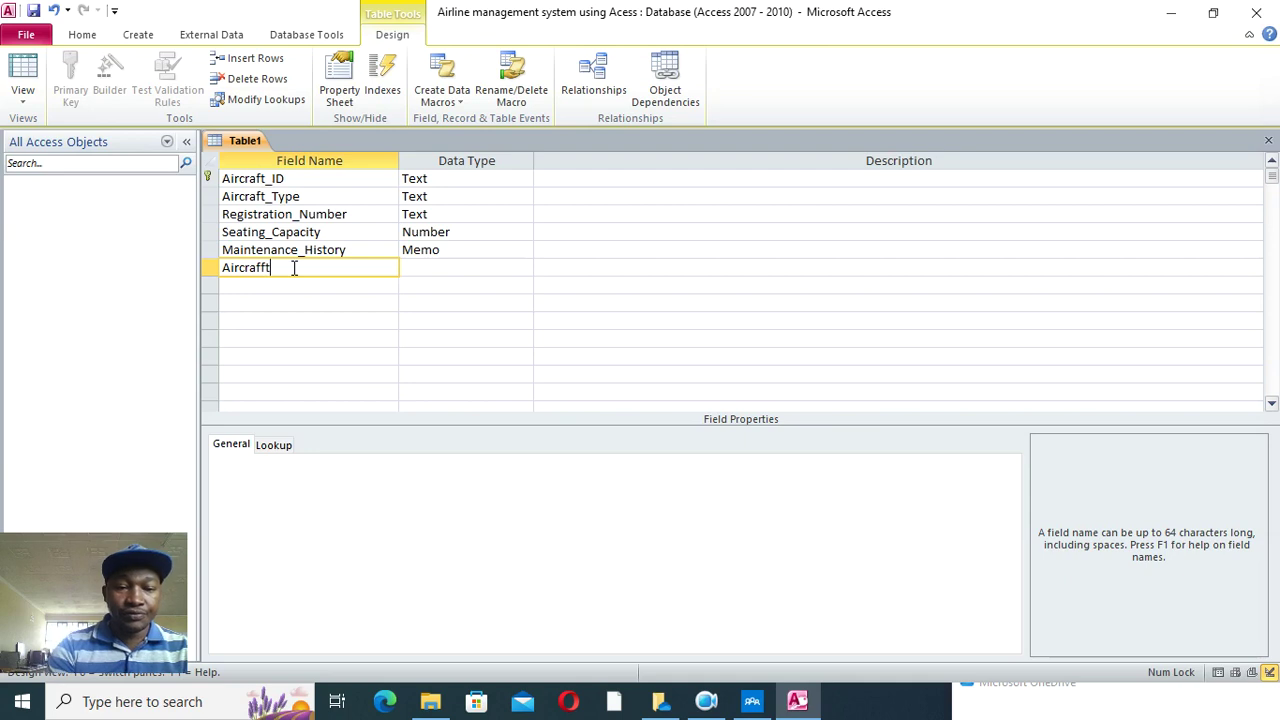
pyautogui.write('_')
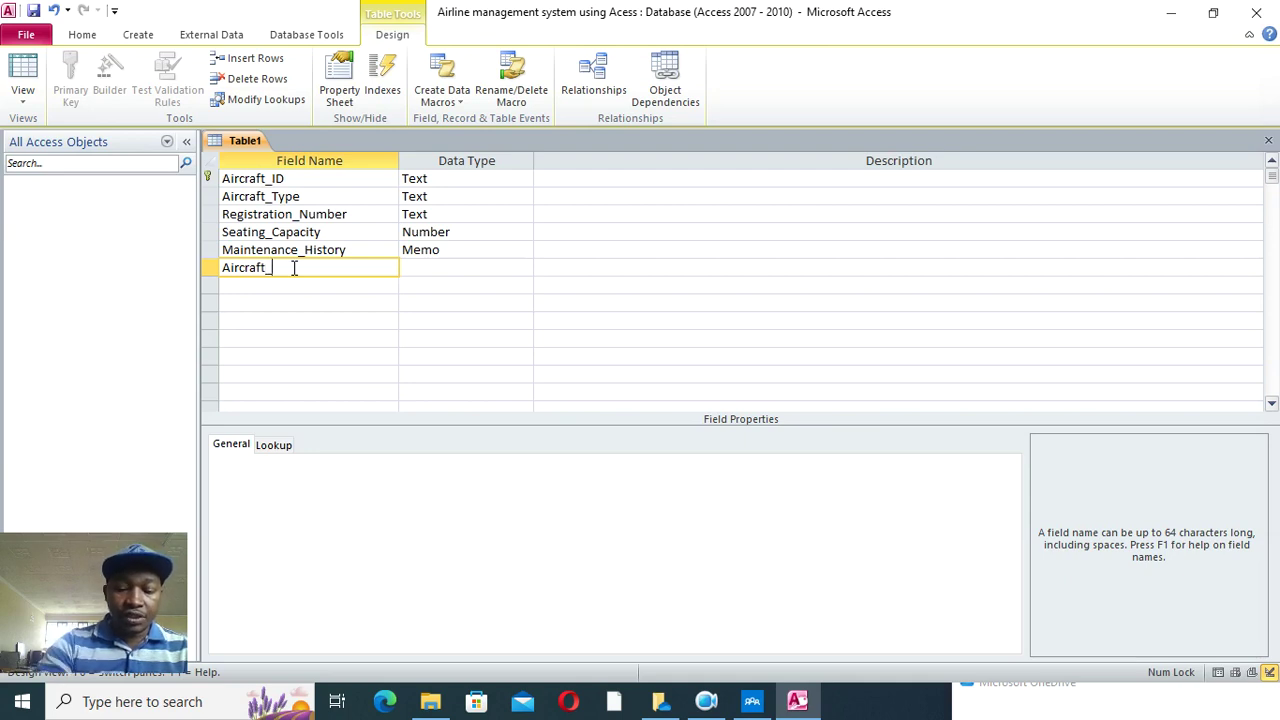
pyautogui.write('Photo')
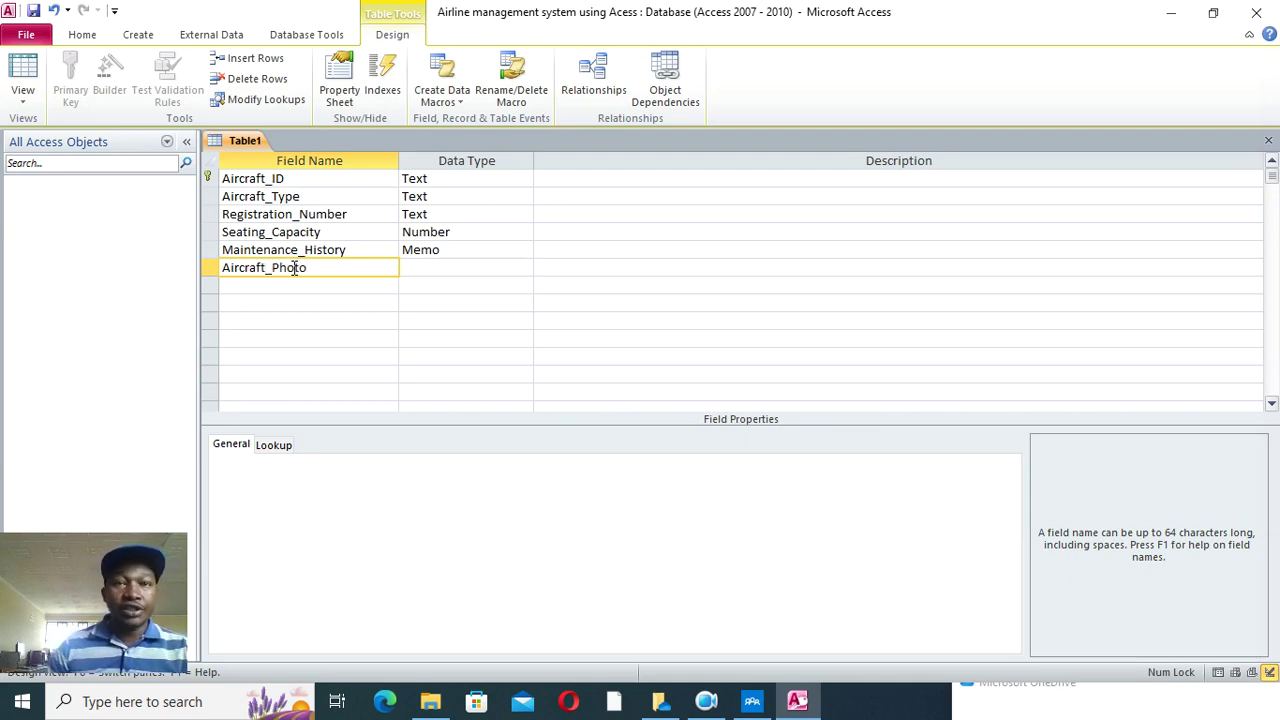
pyautogui.click(424, 270)
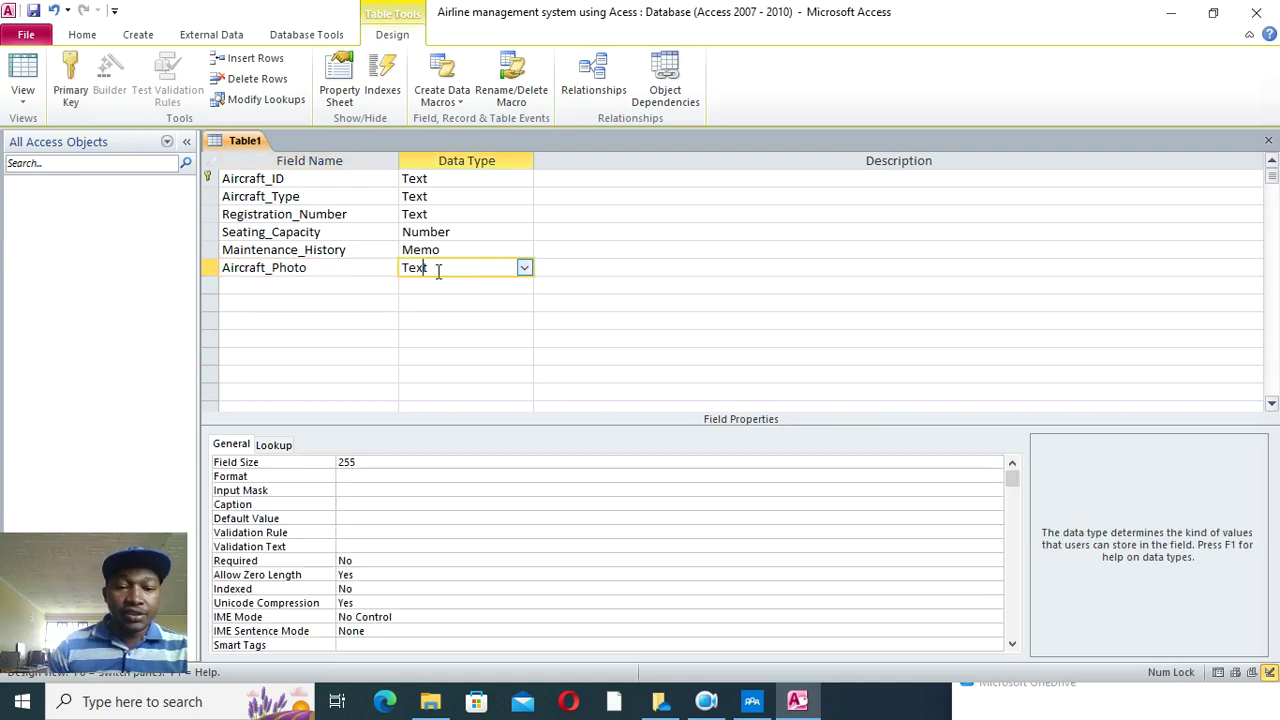
pyautogui.click(523, 268)
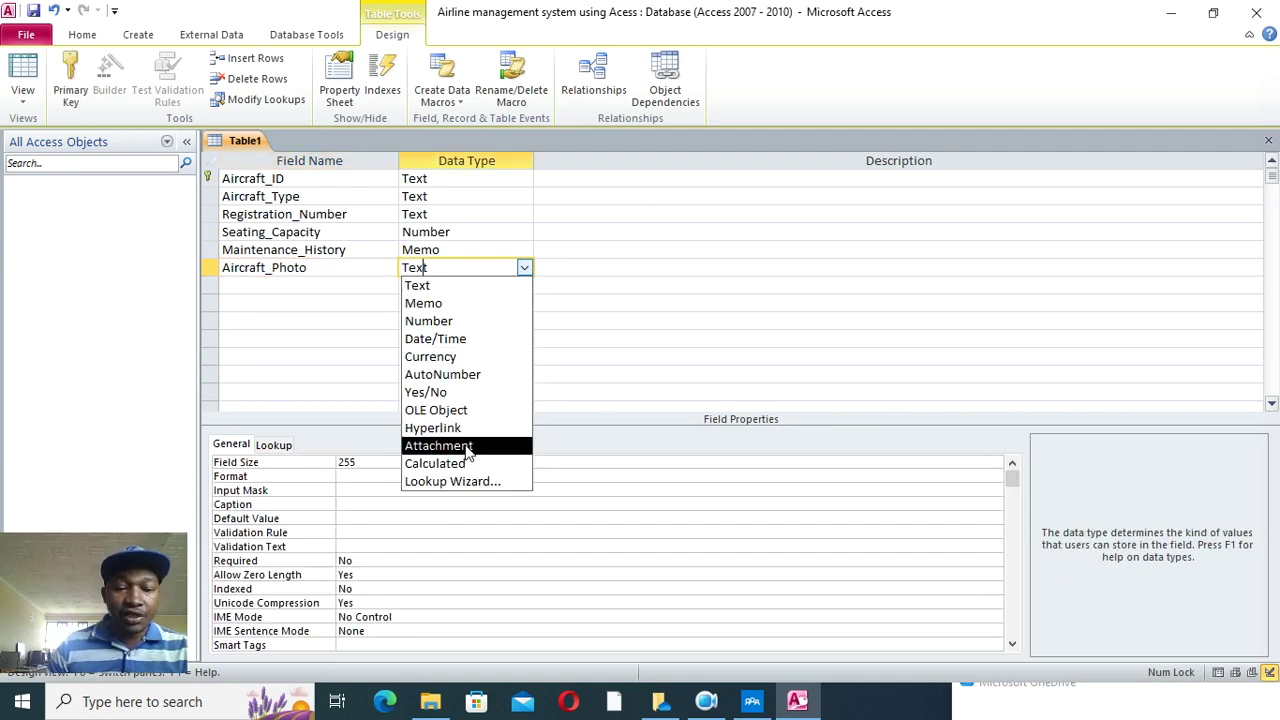
pyautogui.click(468, 446)
# - Save the table as 'Aircraft' and close it
pyautogui.click(33, 10)
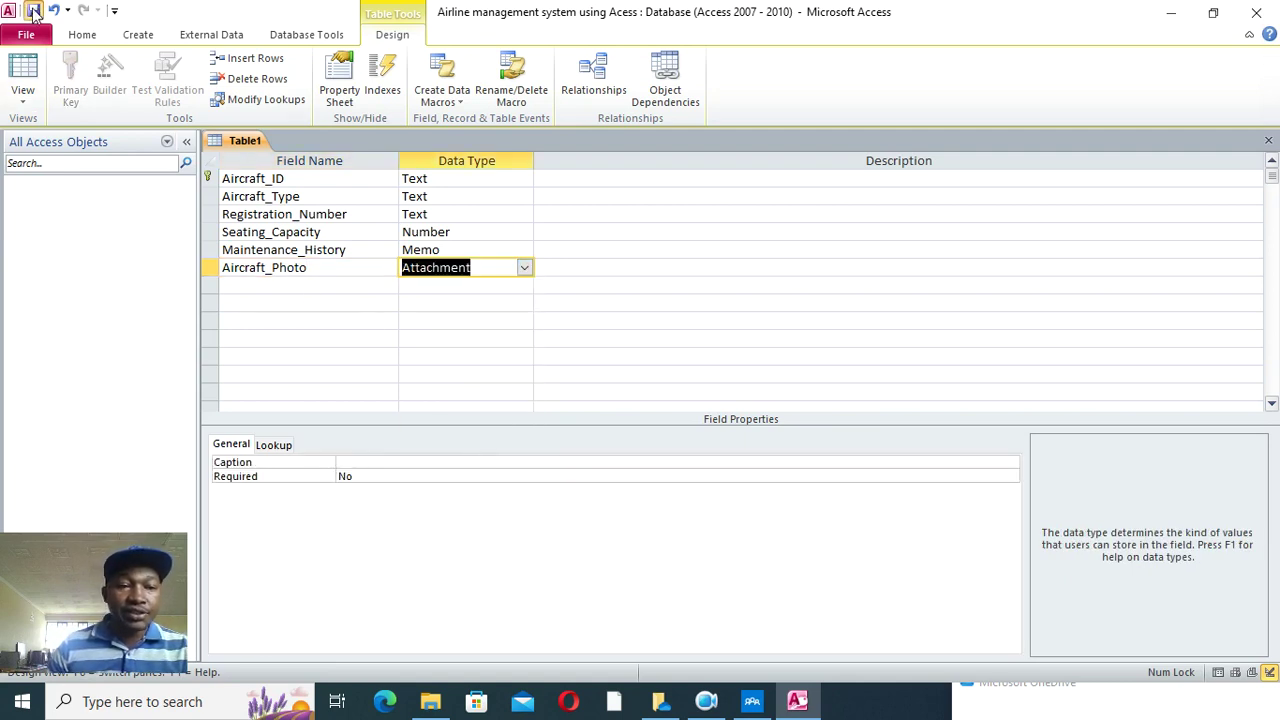
pyautogui.write('A')
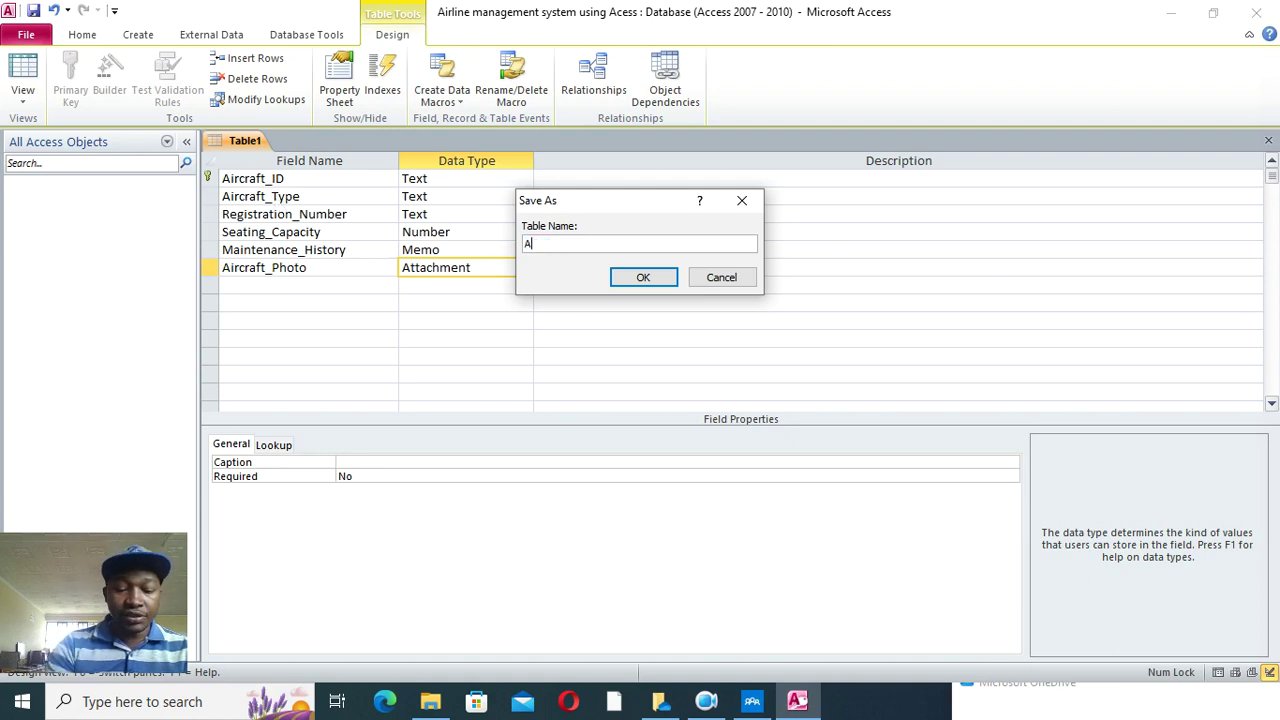
pyautogui.write('ircraft')
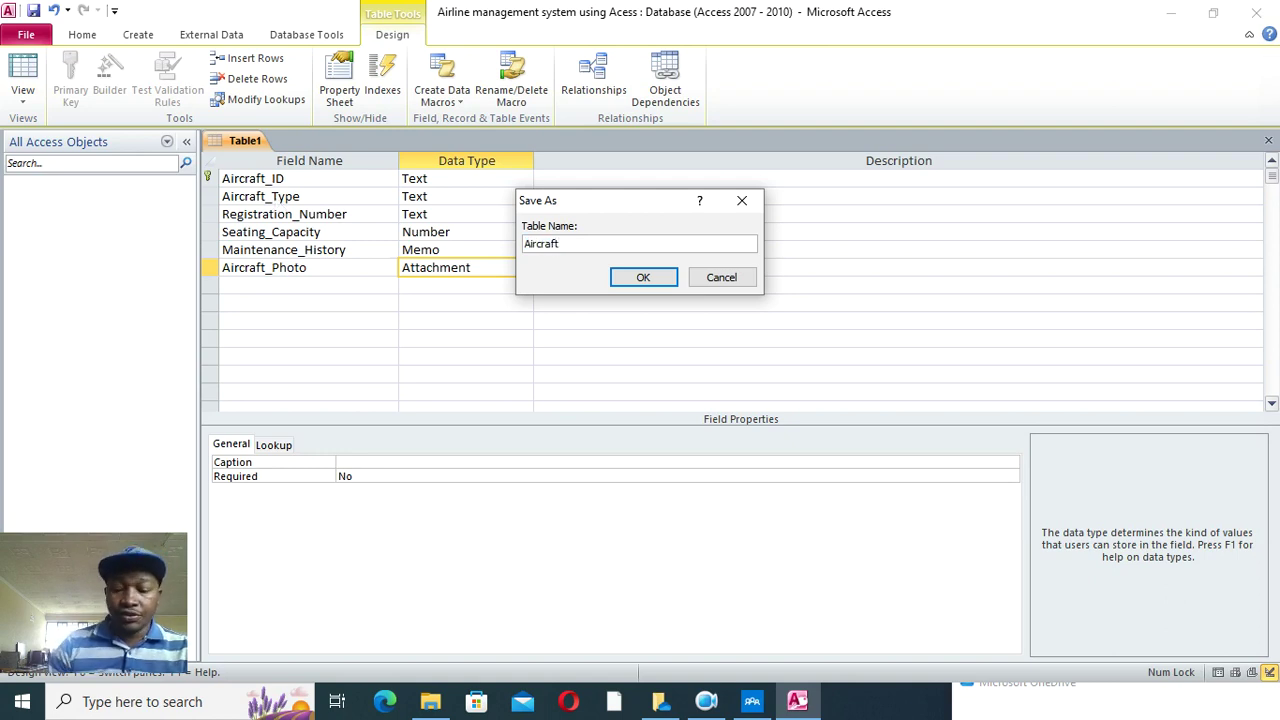
pyautogui.press('Return')
pyautogui.rightClick(240, 142)
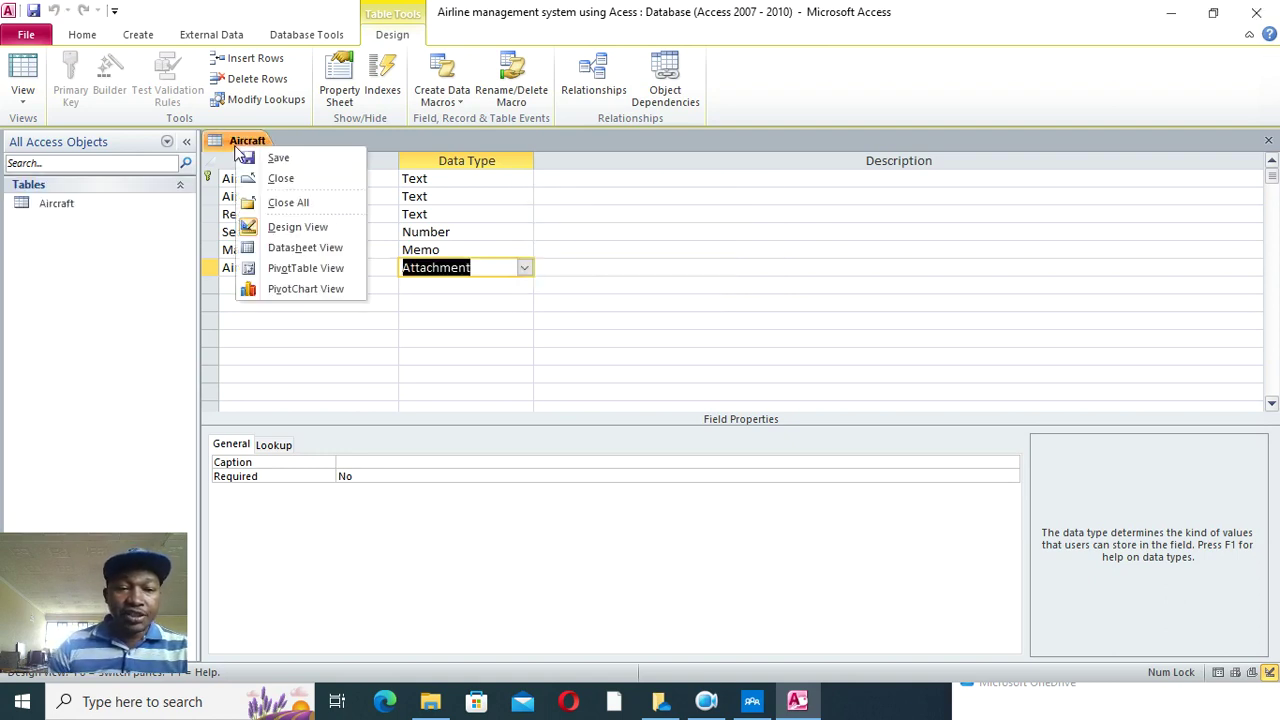
pyautogui.click(292, 202)
# - Start a new table with a Crew_ID text field as primary key
pyautogui.click(133, 95)
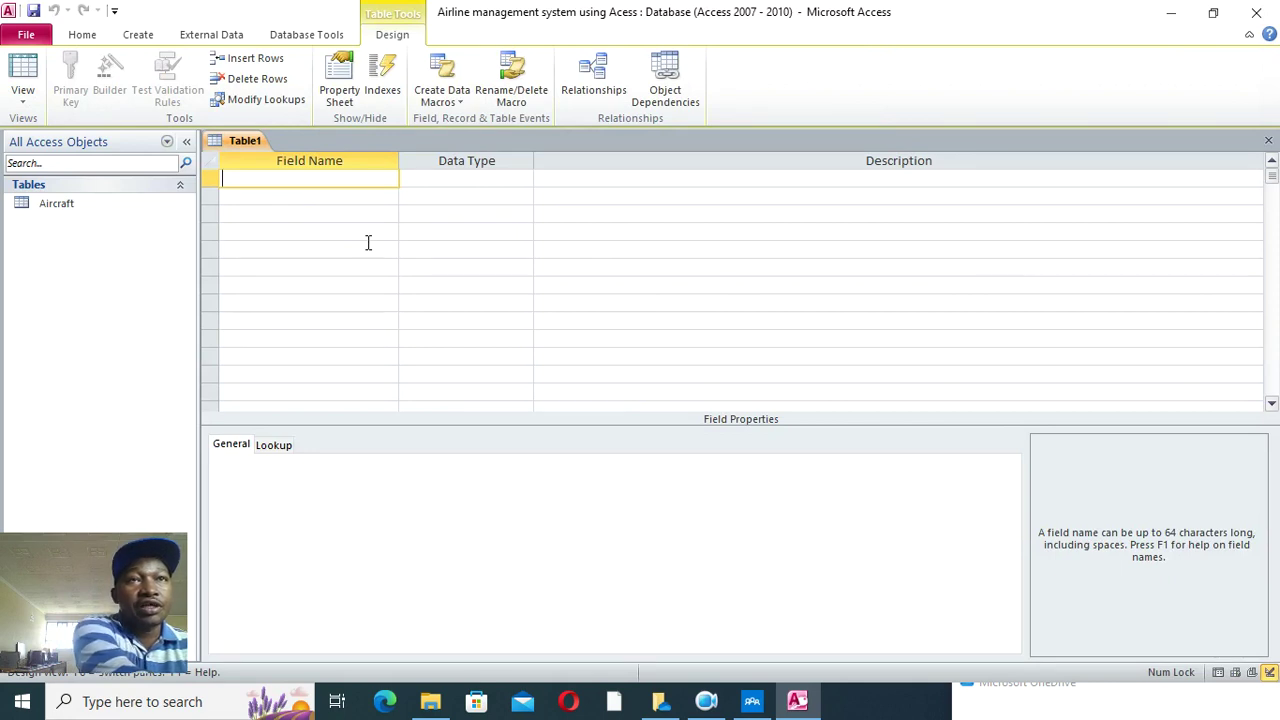
pyautogui.write('CRe')
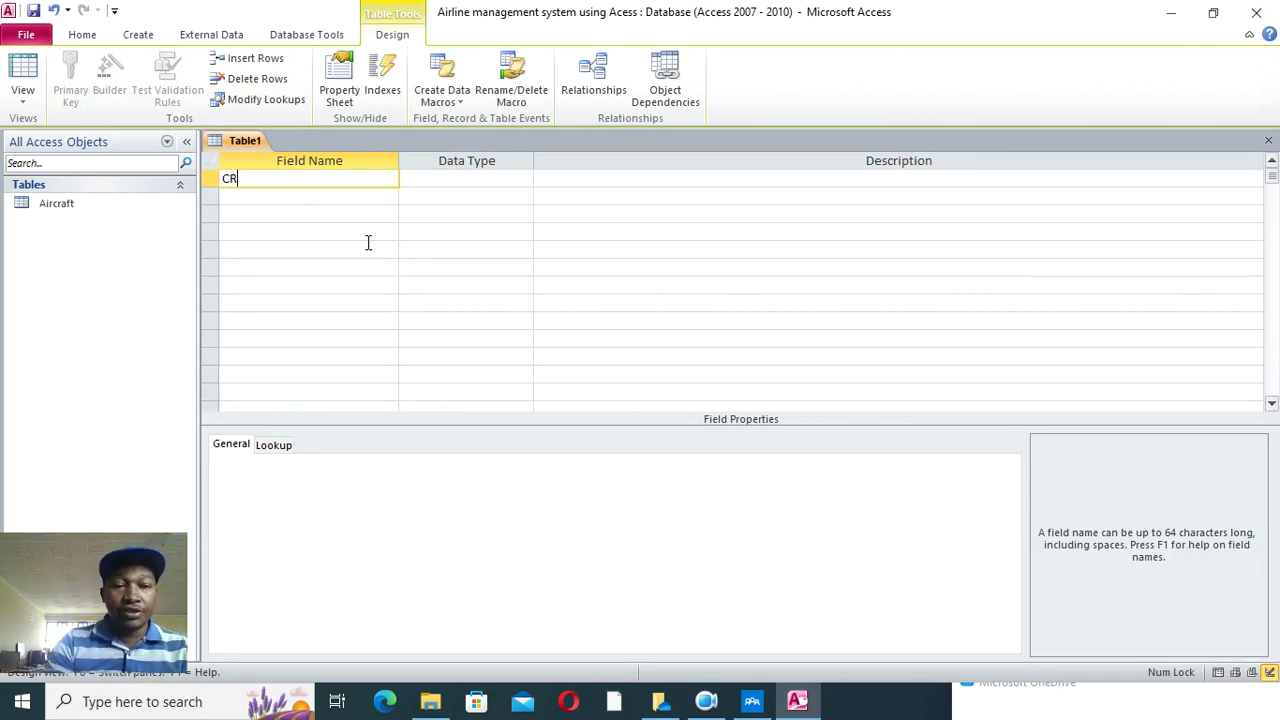
pyautogui.press('BackSpace')
pyautogui.press('BackSpace')
pyautogui.write('rew')
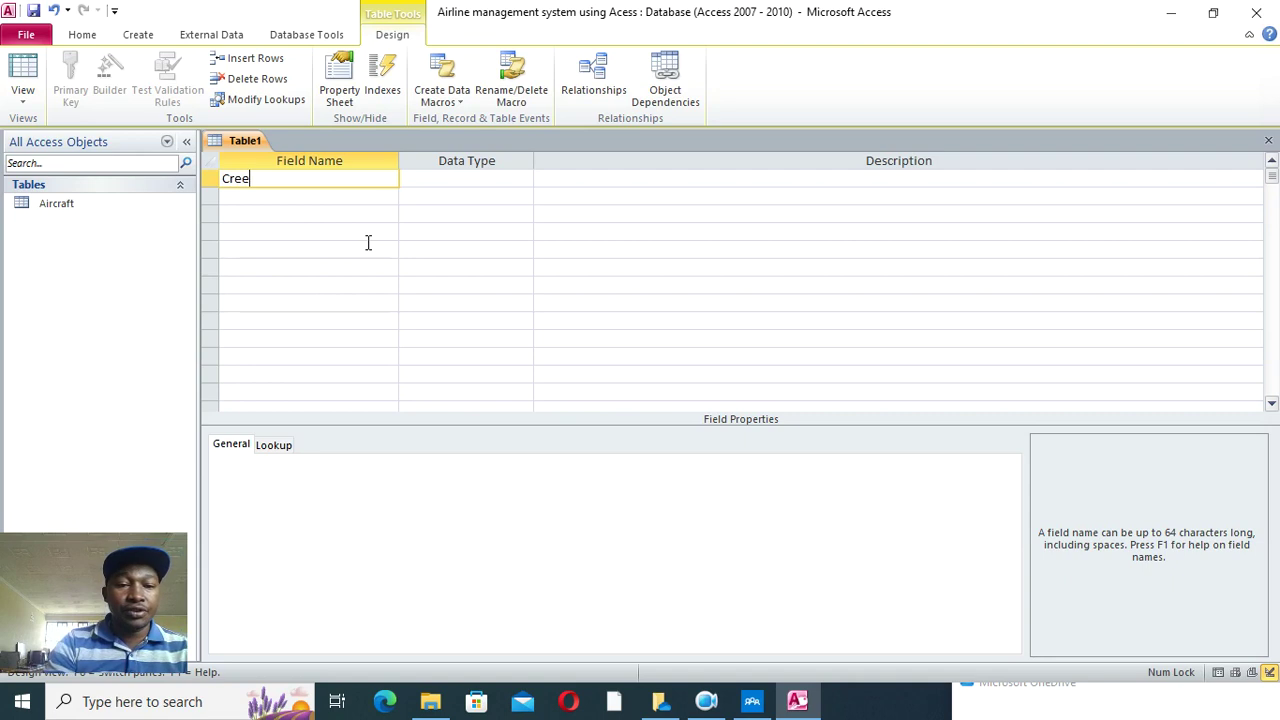
pyautogui.write('_ID')
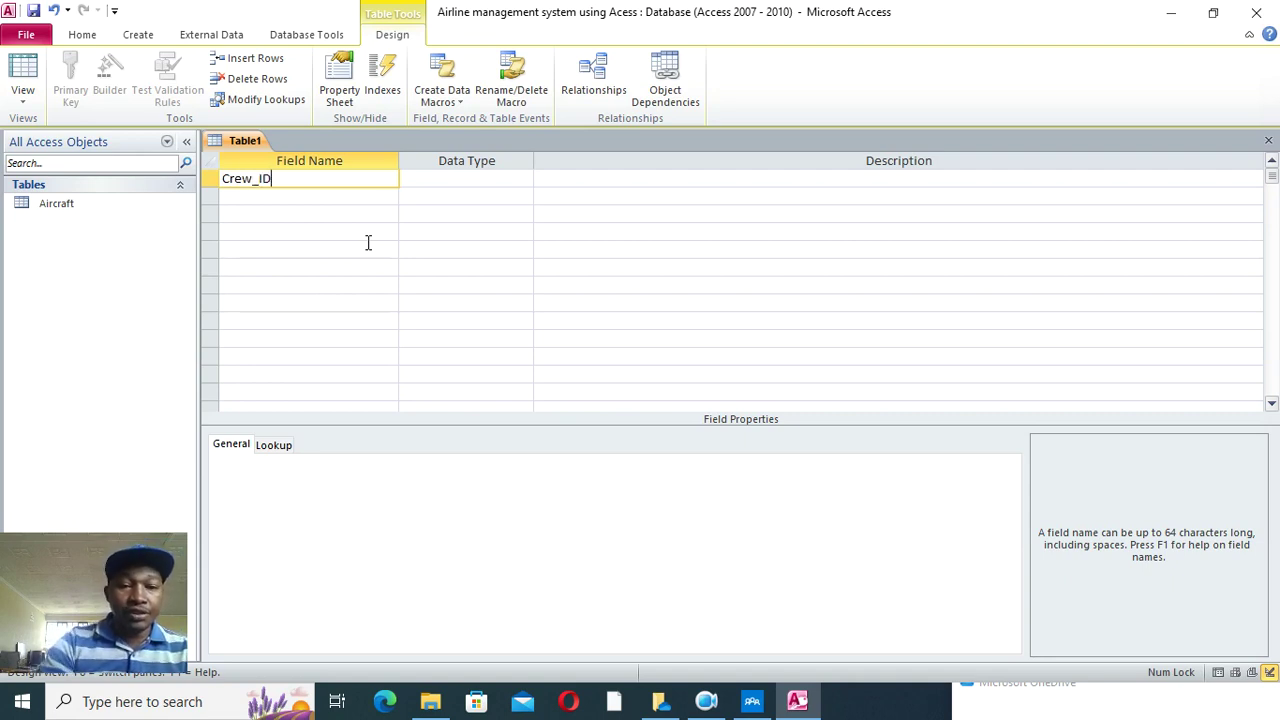
pyautogui.press('Down')
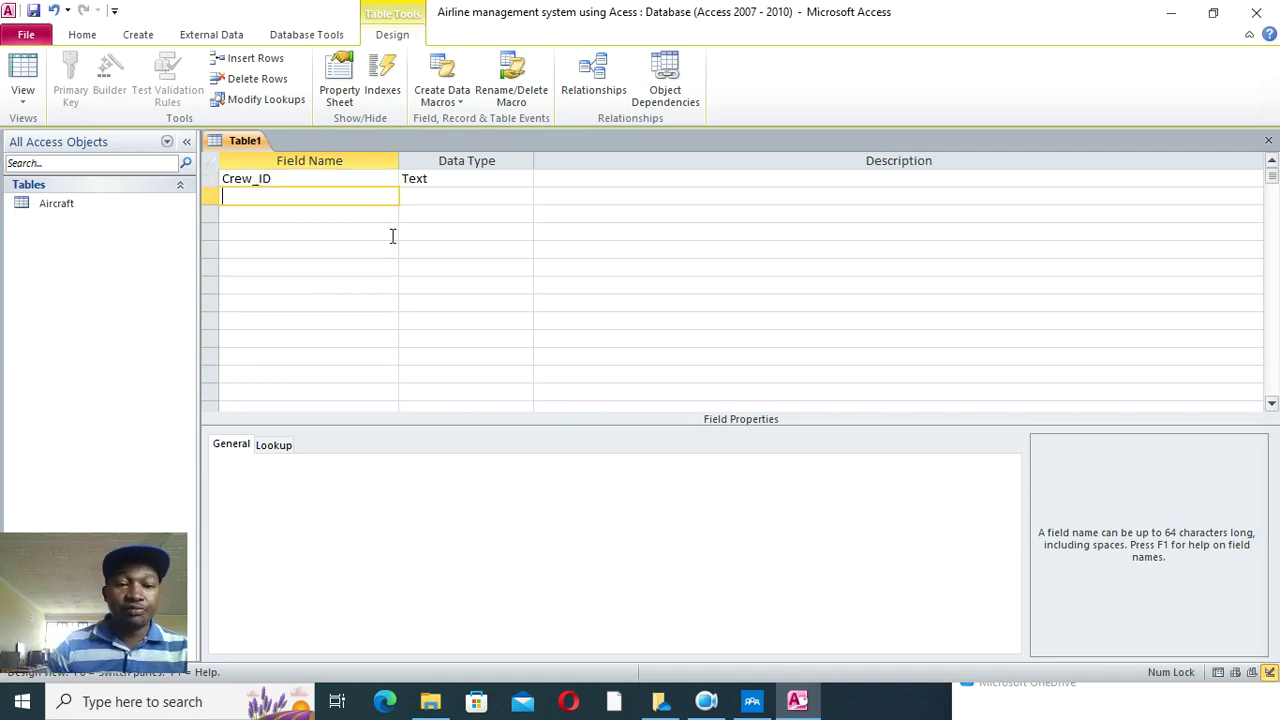
pyautogui.rightClick(337, 178)
pyautogui.click(386, 191)
# - Add Crew_Name and Contact_Info fields and a Photo field of Attachment type
pyautogui.click(307, 197)
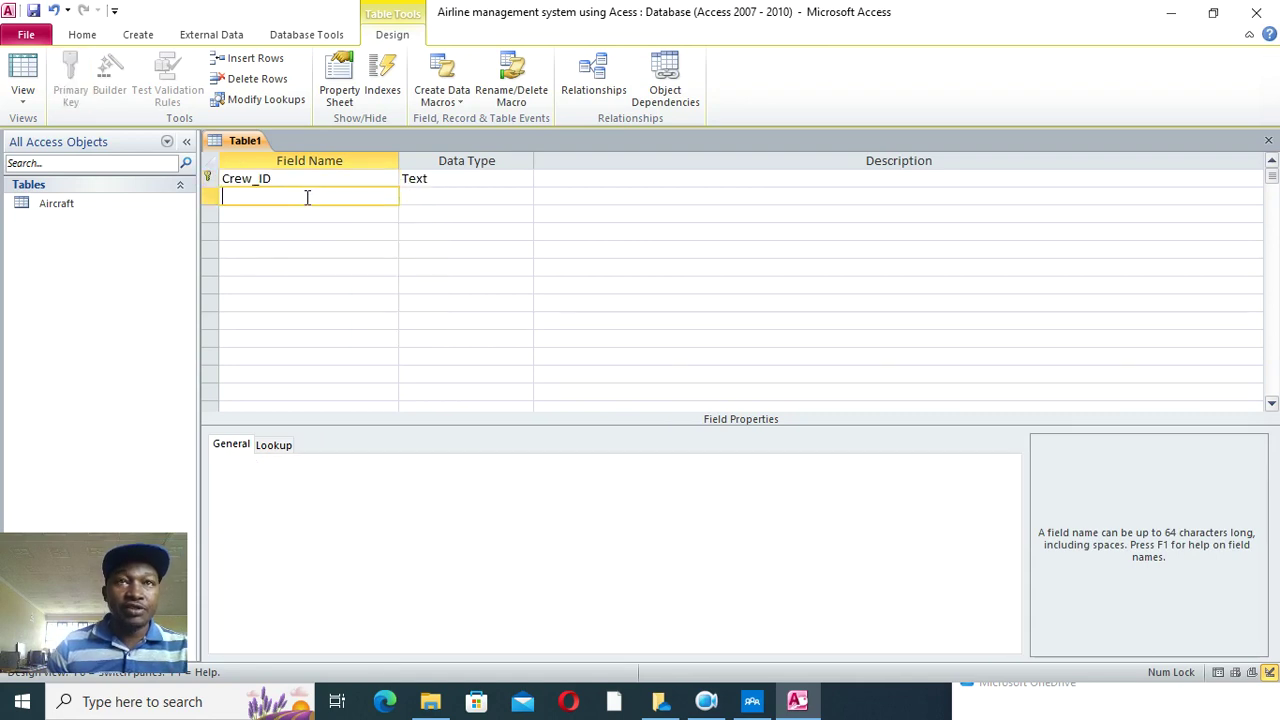
pyautogui.write('Cre')
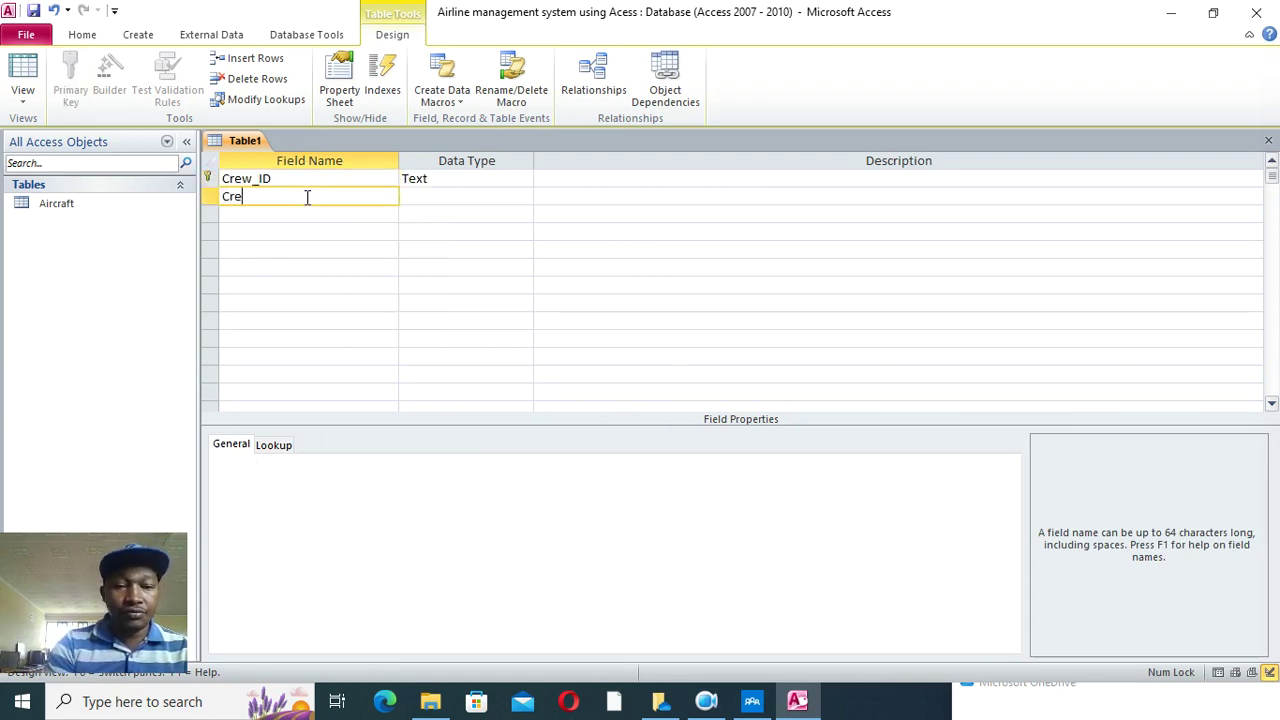
pyautogui.write('w_Name')
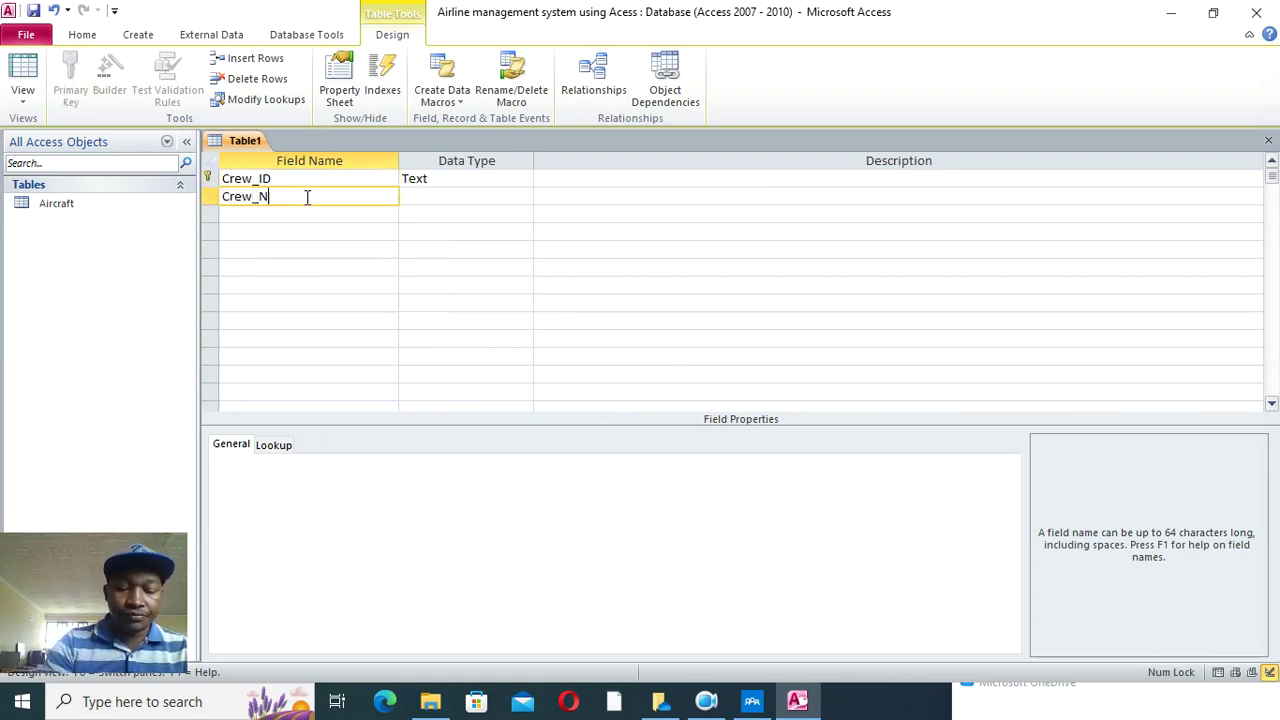
pyautogui.click(257, 212)
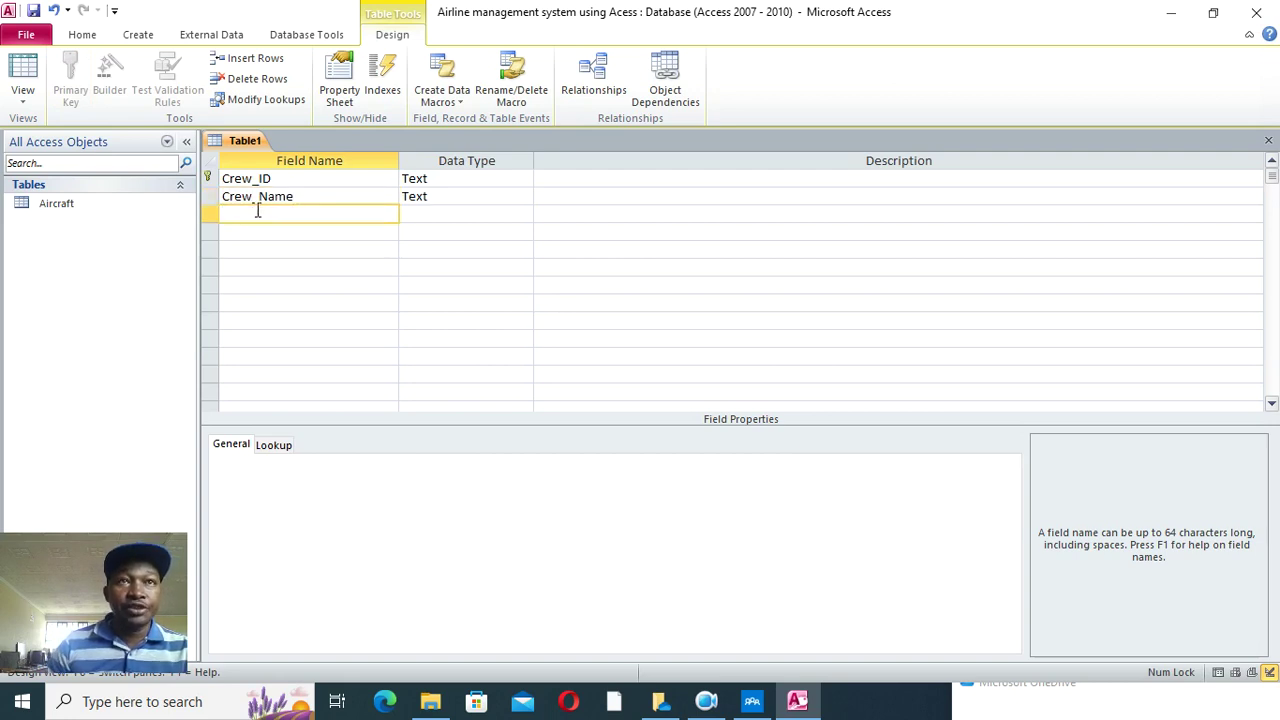
pyautogui.write('Con')
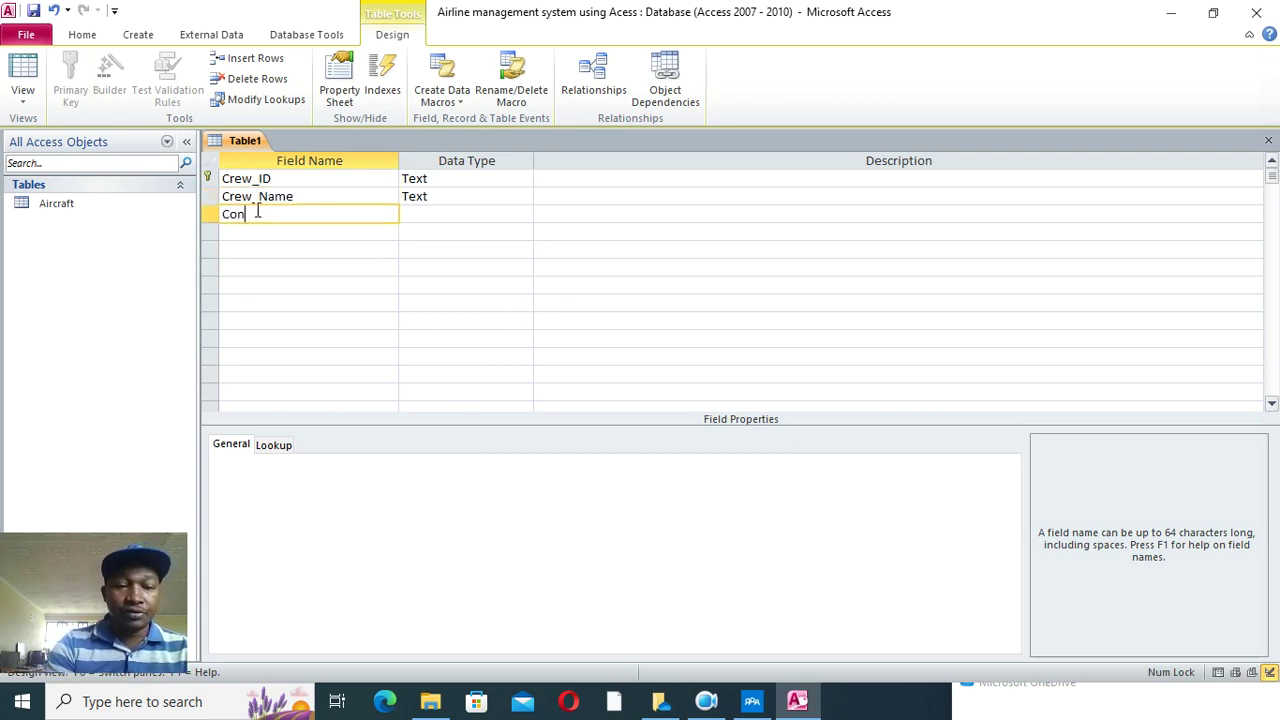
pyautogui.write('tact_Info')
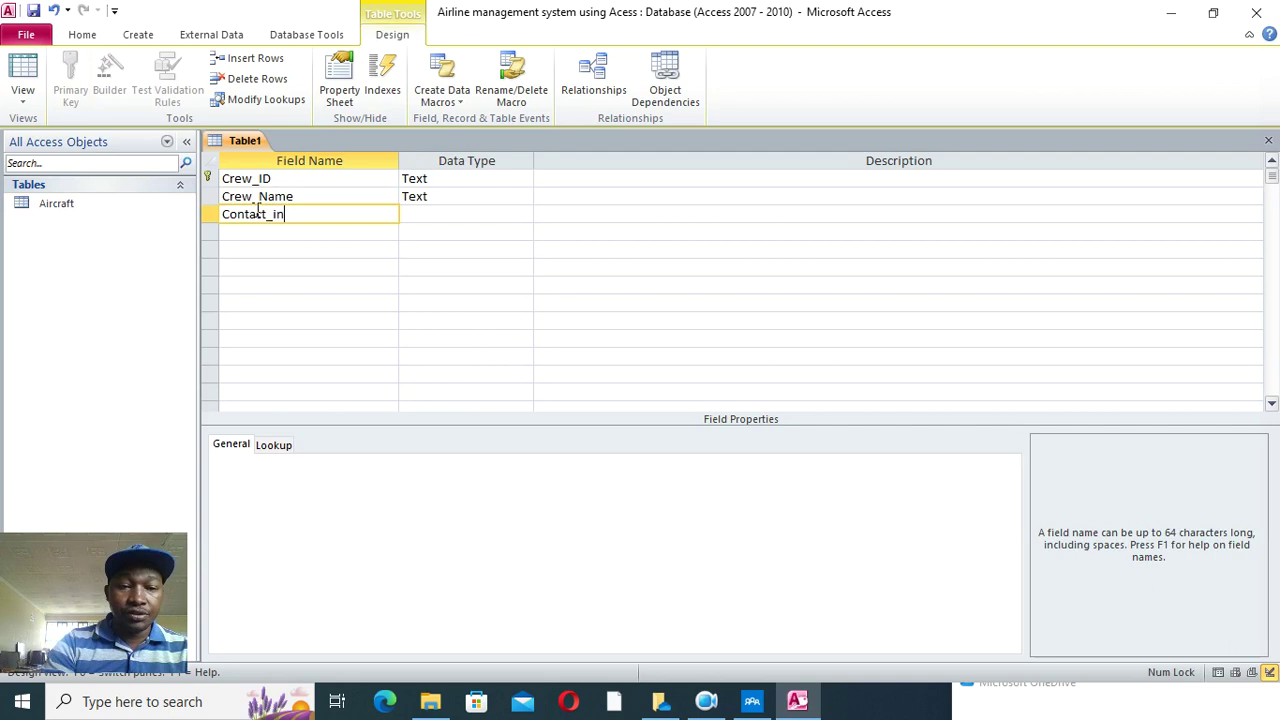
pyautogui.click(274, 232)
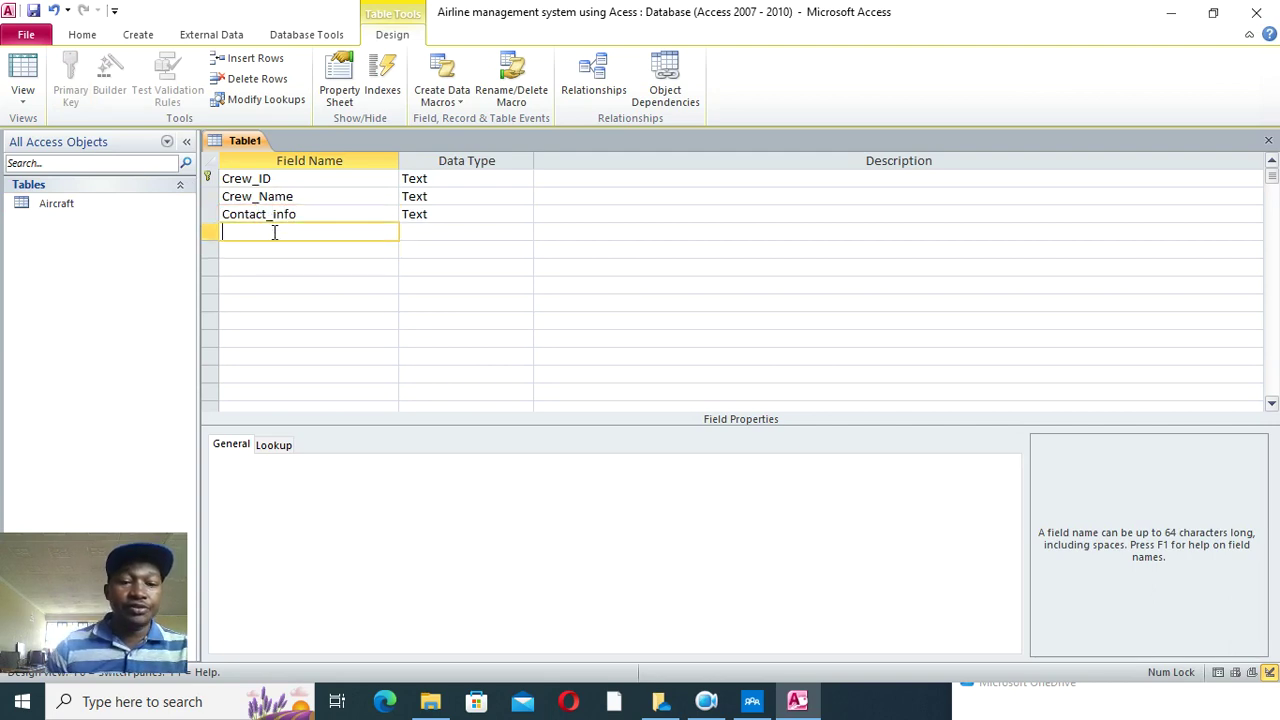
pyautogui.write('Phto')
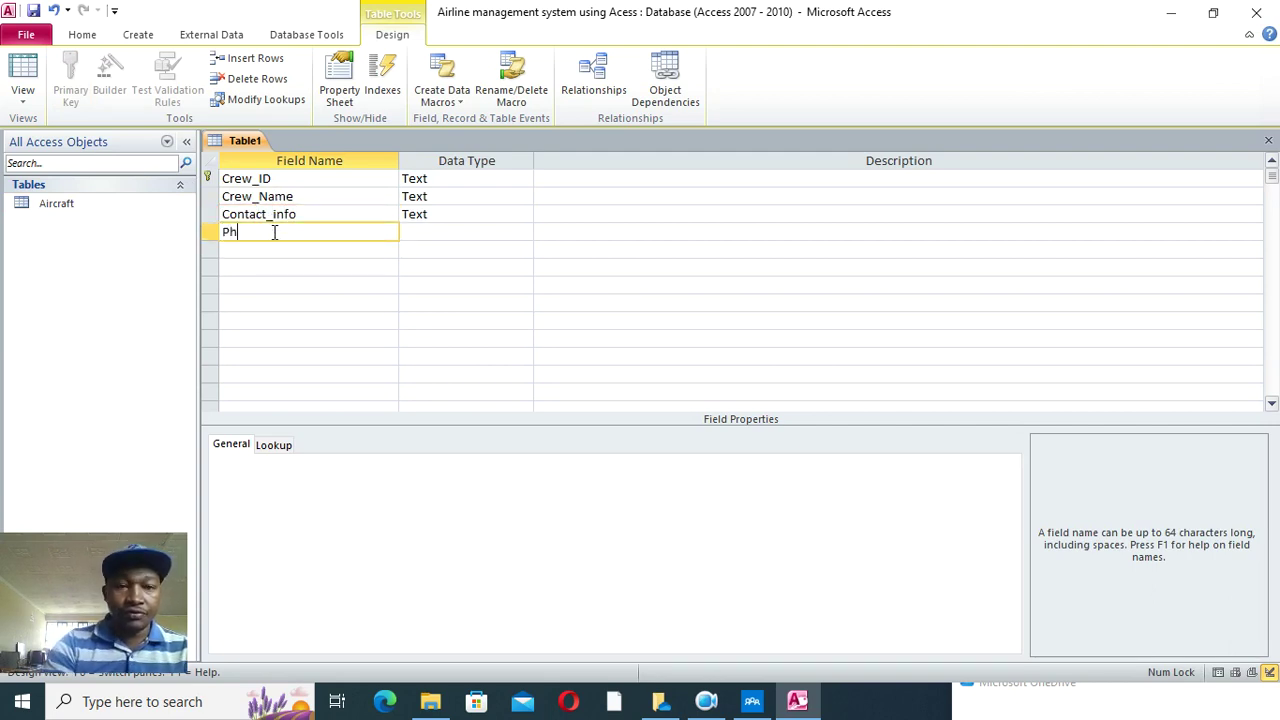
pyautogui.write('t')
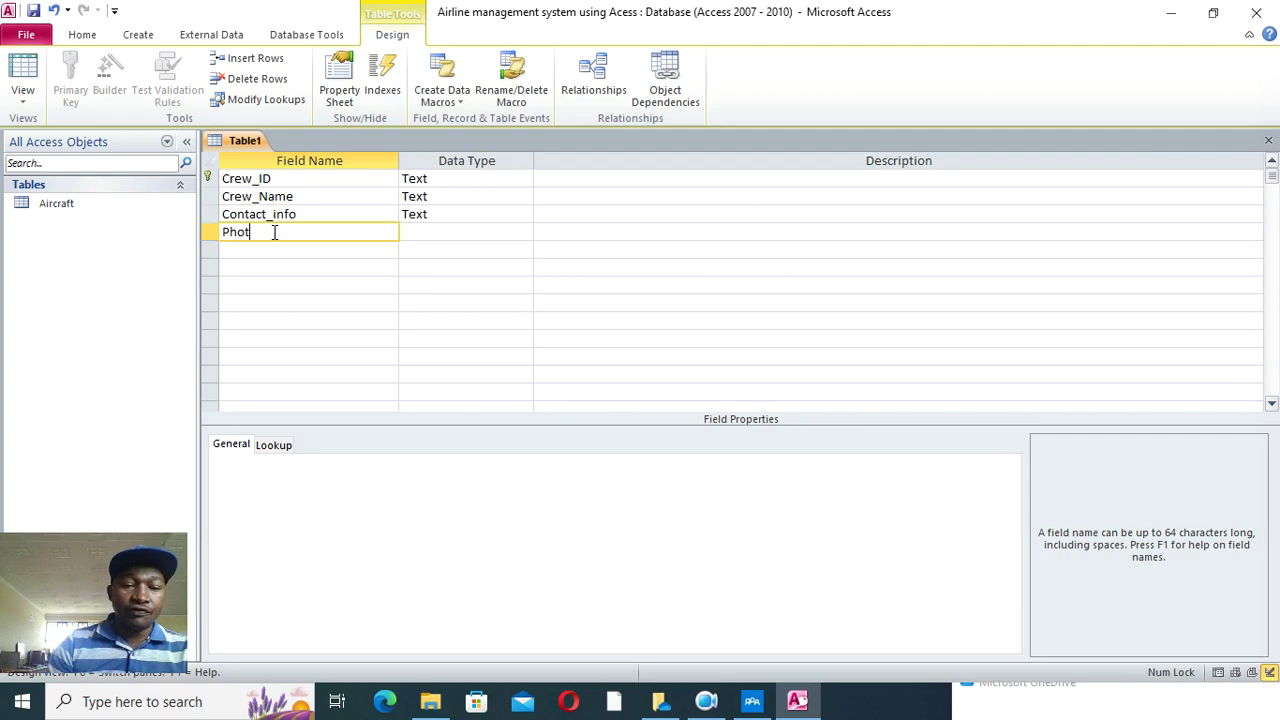
pyautogui.write('o')
pyautogui.click(423, 233)
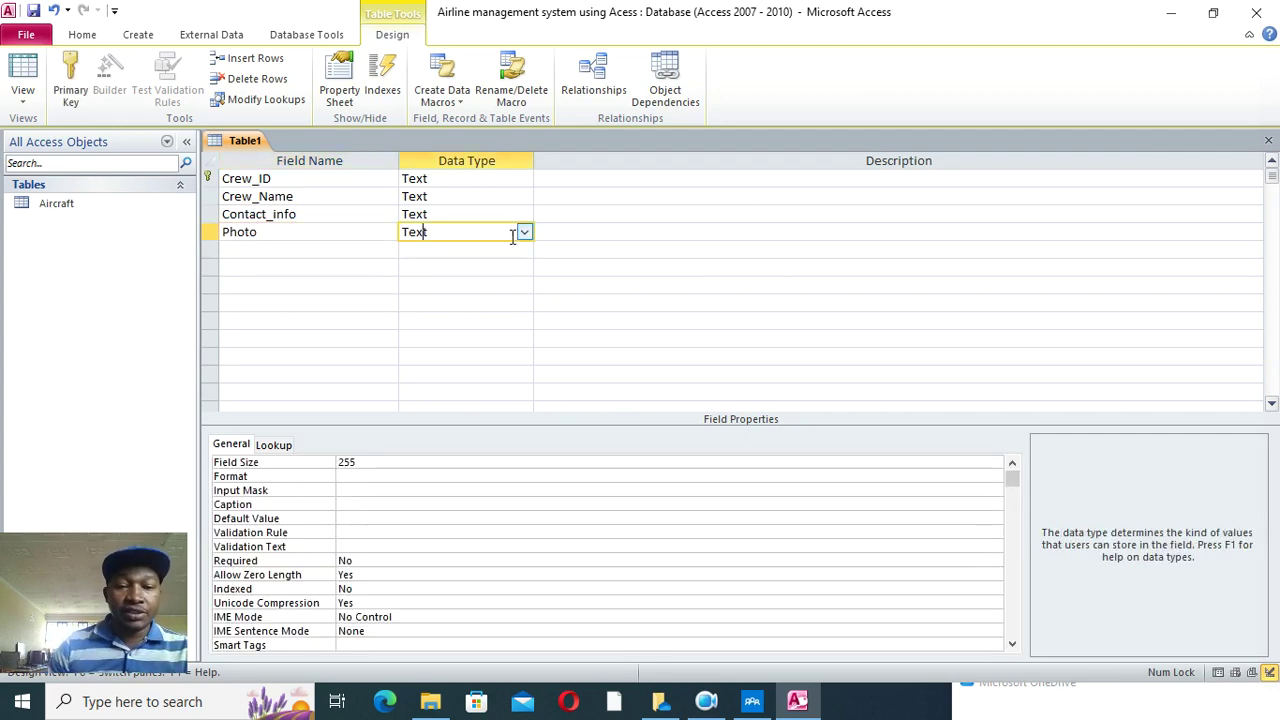
pyautogui.click(523, 232)
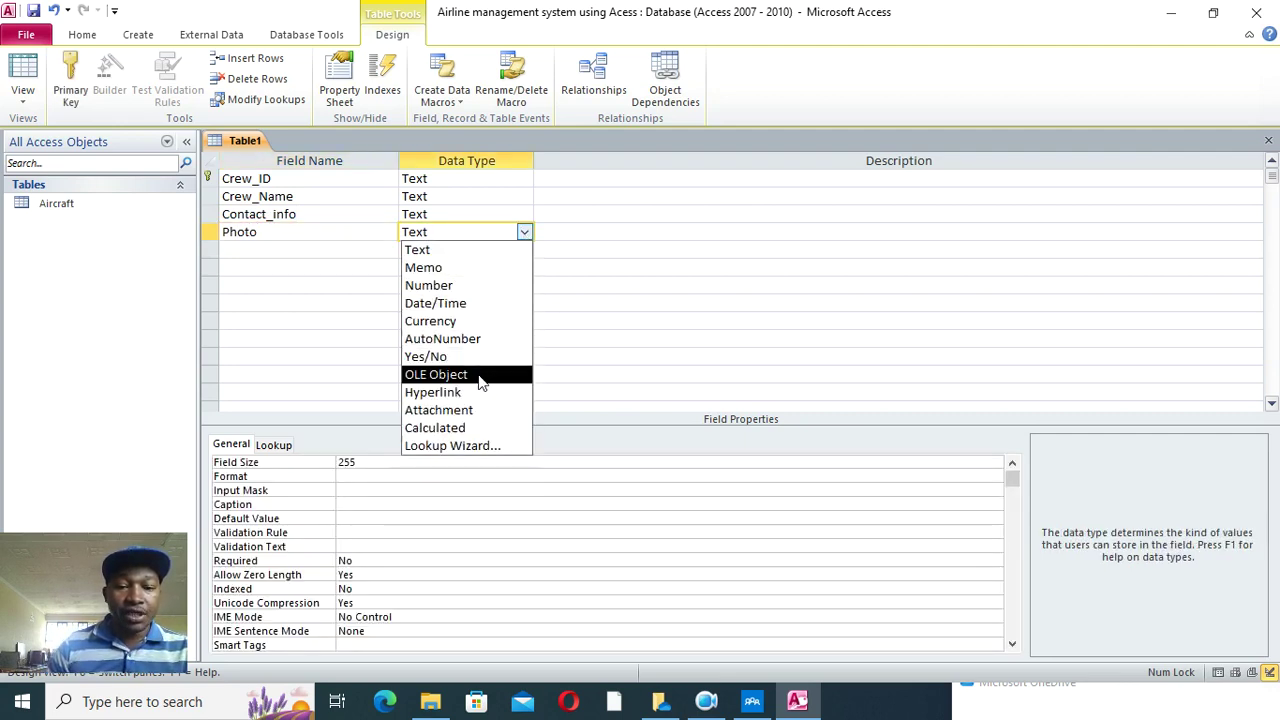
pyautogui.click(472, 410)
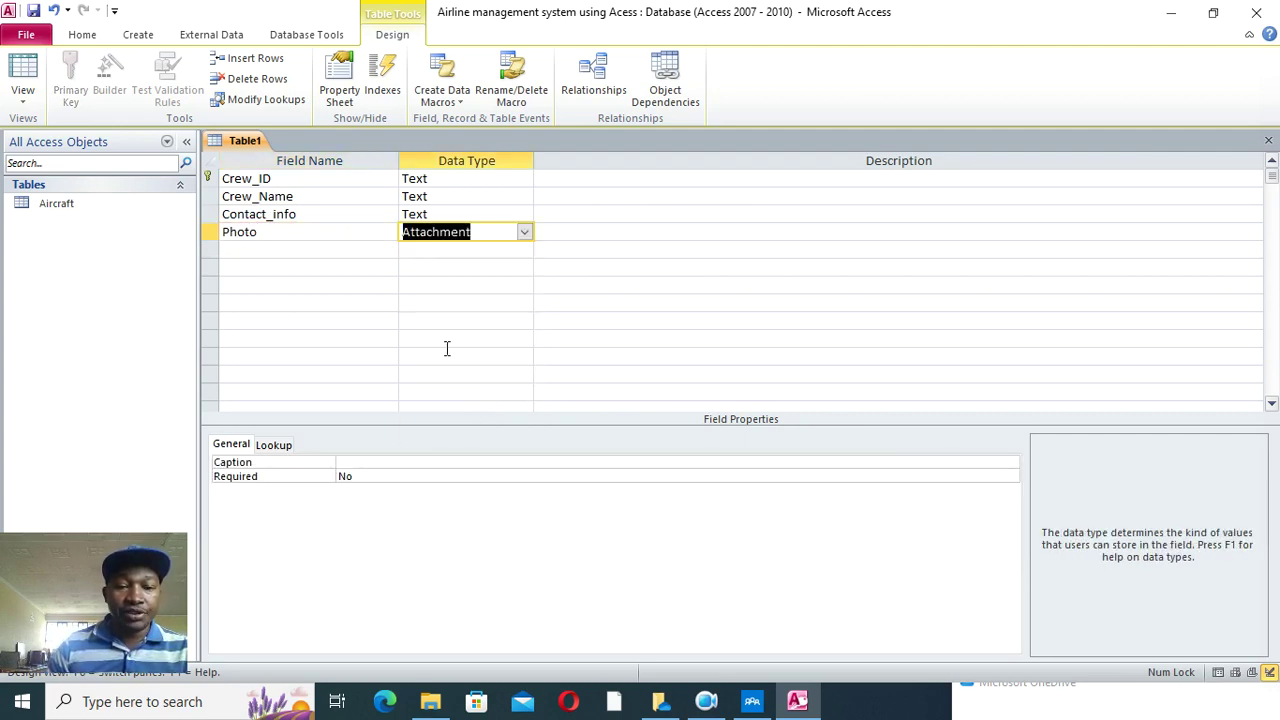
# - Save the table as 'Crew' and close it
pyautogui.click(33, 10)
pyautogui.write('Crd')
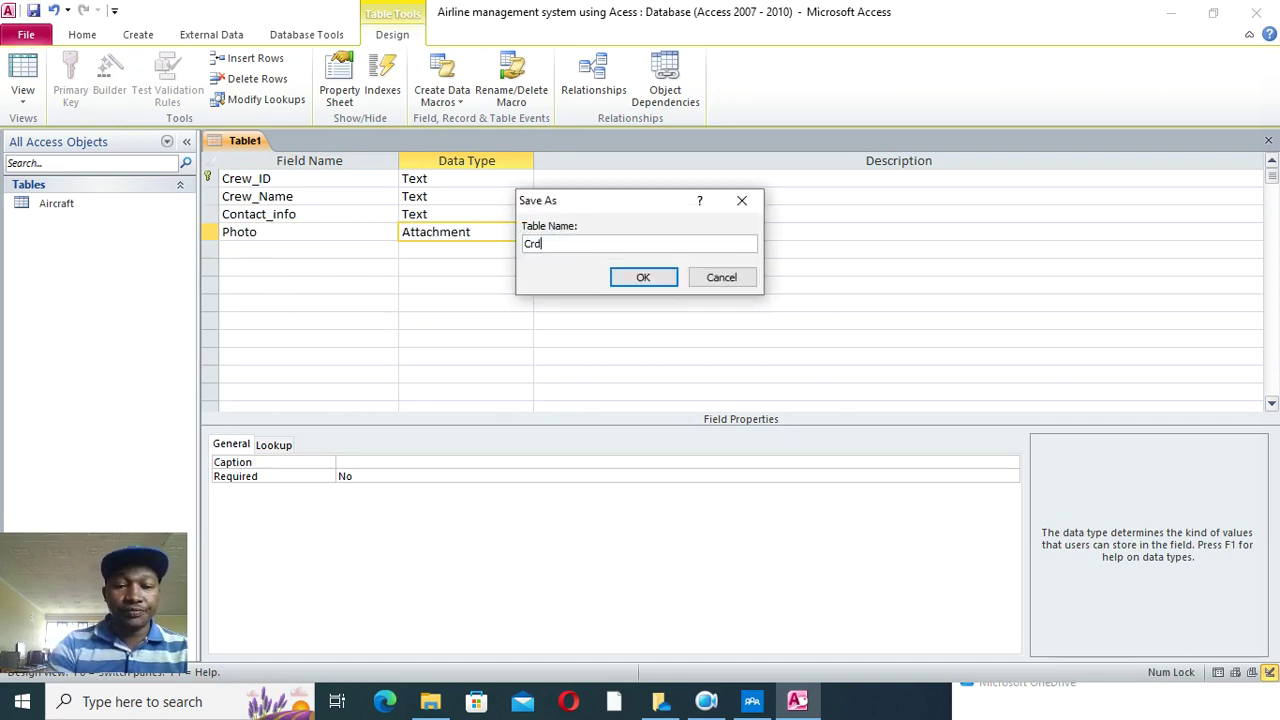
pyautogui.write('=wew')
pyautogui.press('Return')
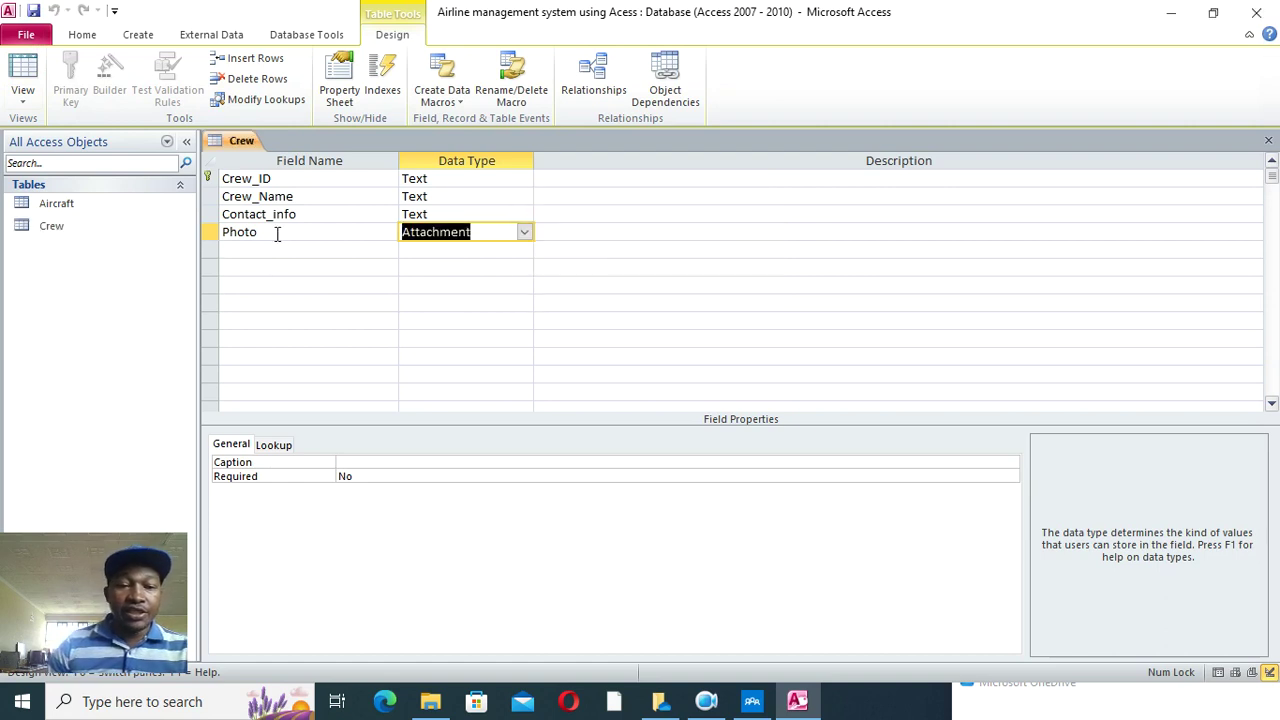
pyautogui.rightClick(242, 142)
pyautogui.click(290, 172)
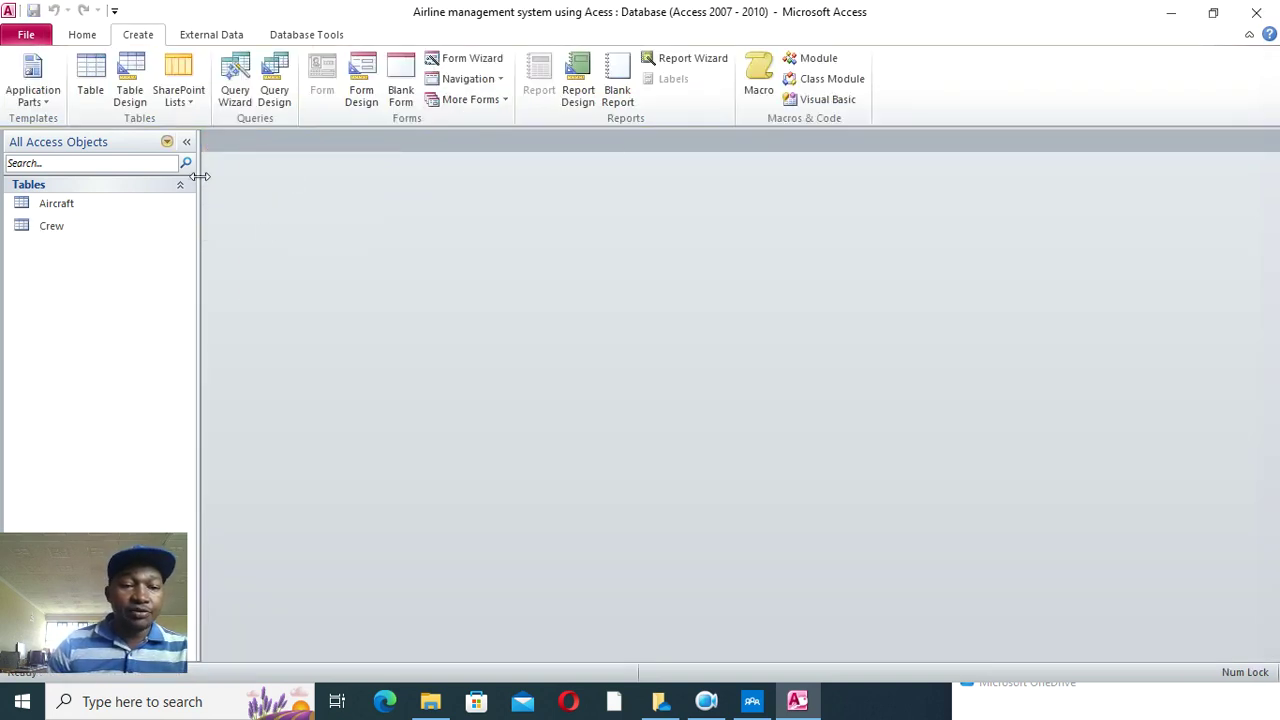
# - Start a new table with a Flight_ID text field as primary key
pyautogui.click(130, 95)
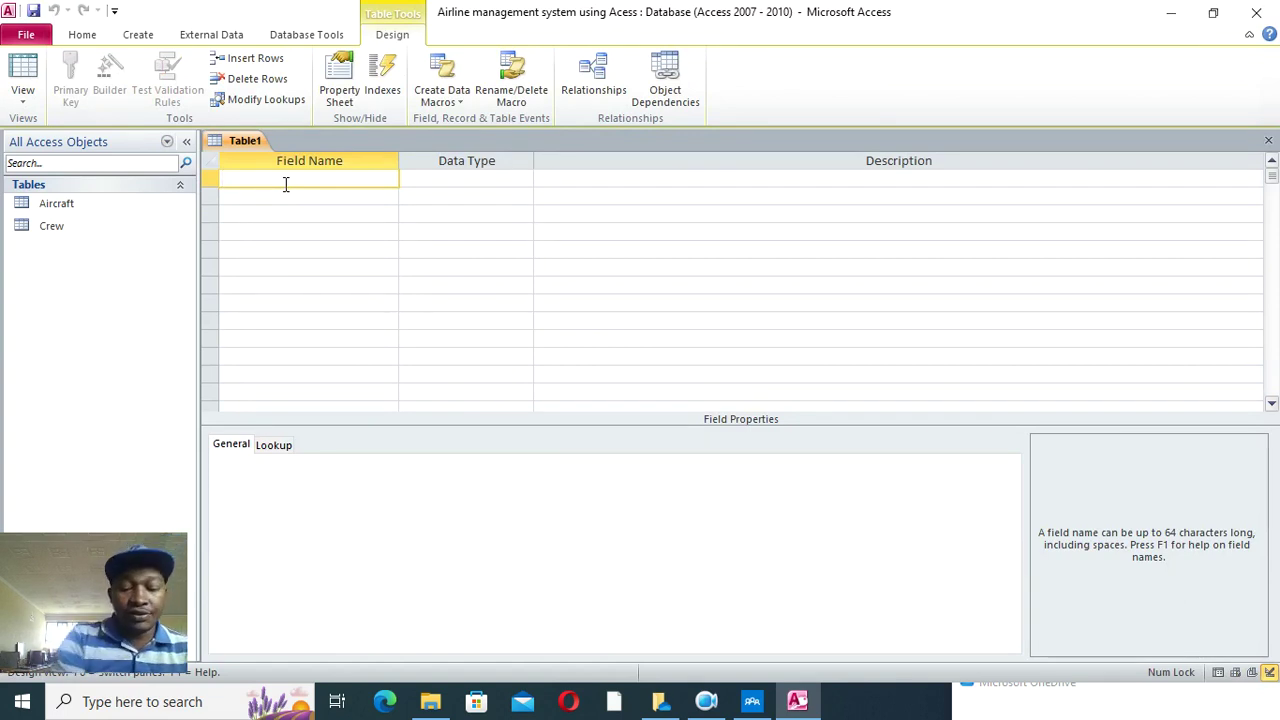
pyautogui.write('Flight ')
pyautogui.write('ID')
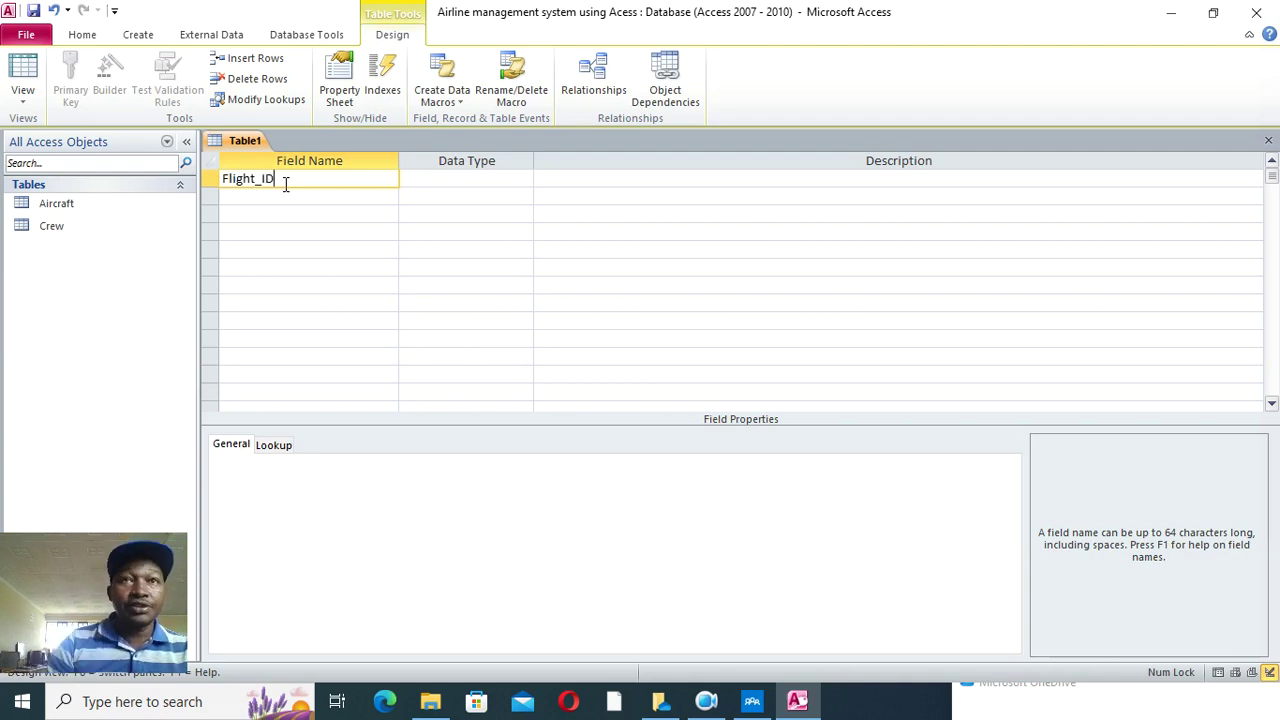
pyautogui.click(410, 180)
pyautogui.rightClick(364, 182)
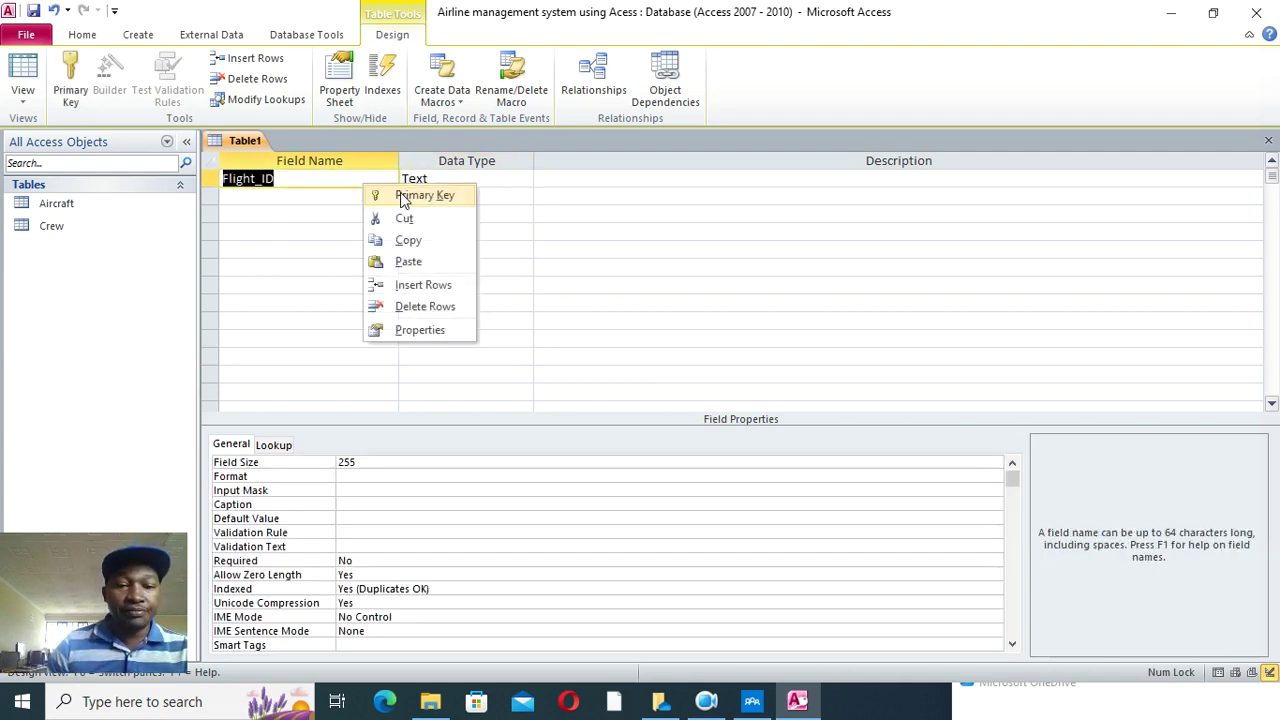
pyautogui.click(380, 194)
# - Add Departure_Airport, Arrival_Time and Departure_Time text fields
pyautogui.click(311, 195)
pyautogui.write('Departur')
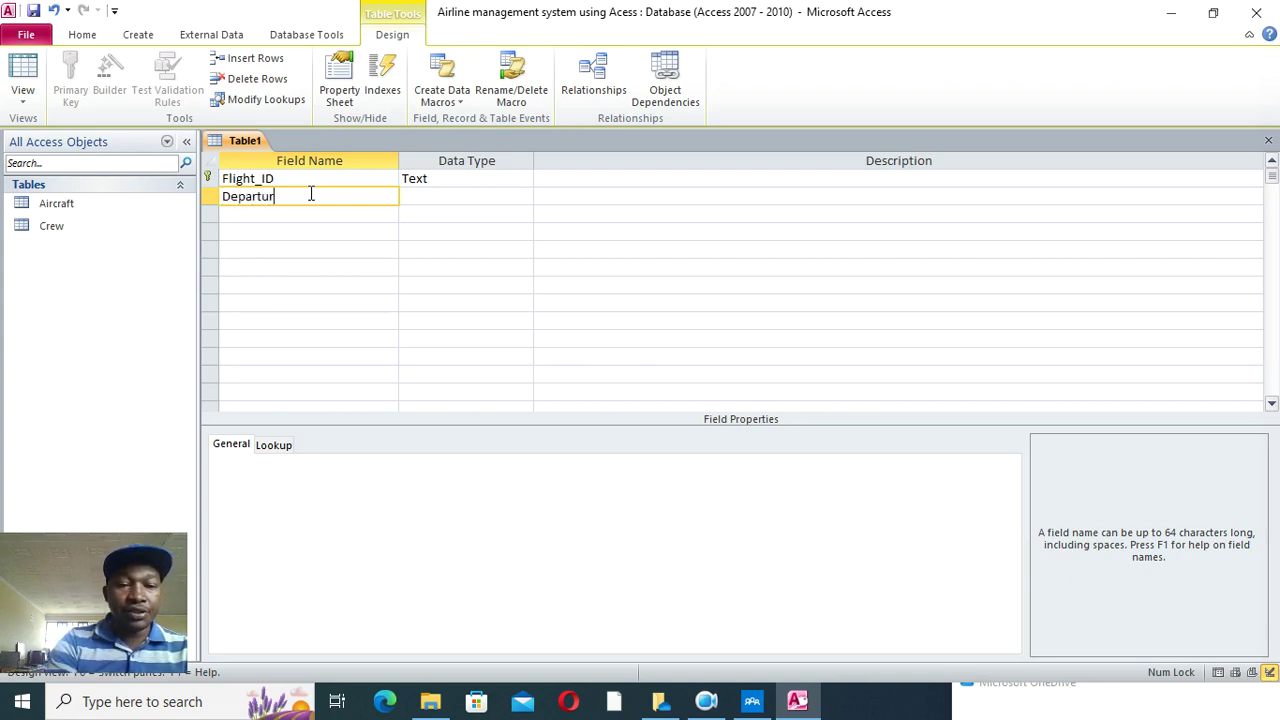
pyautogui.write('e_airport')
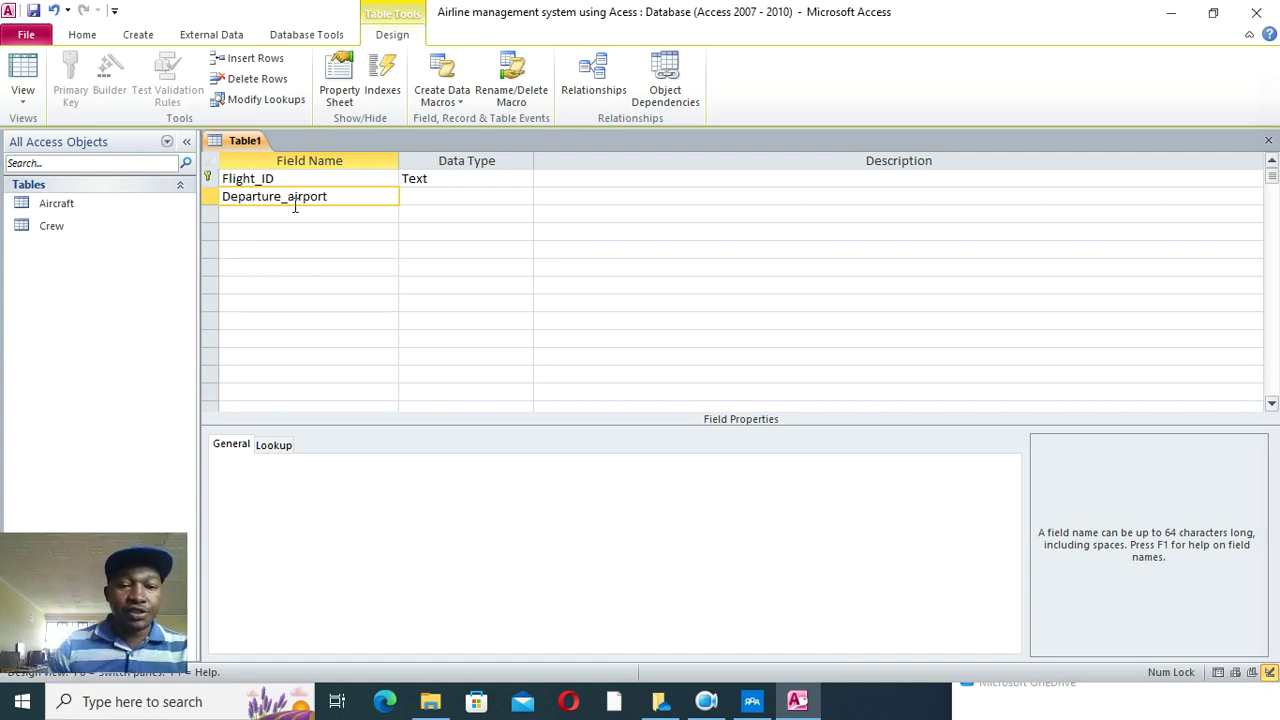
pyautogui.click(287, 196)
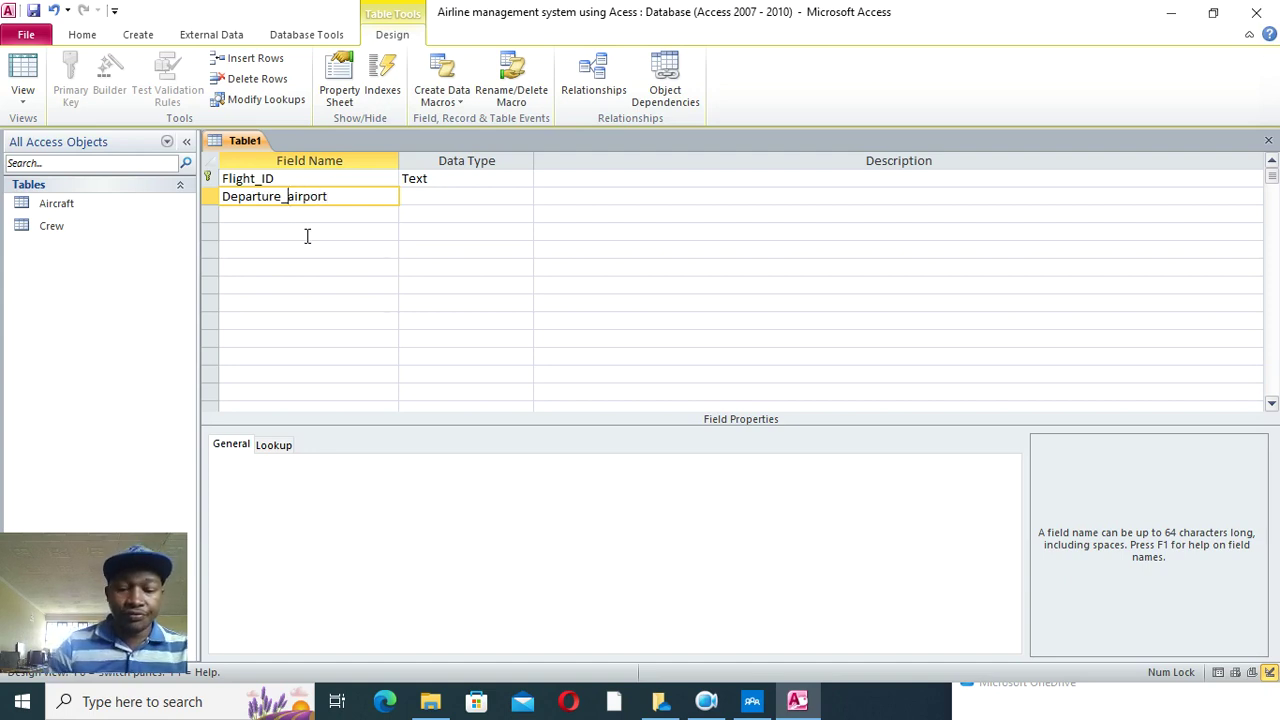
pyautogui.press('Delete')
pyautogui.write('A')
pyautogui.click(291, 212)
pyautogui.write('Arrival')
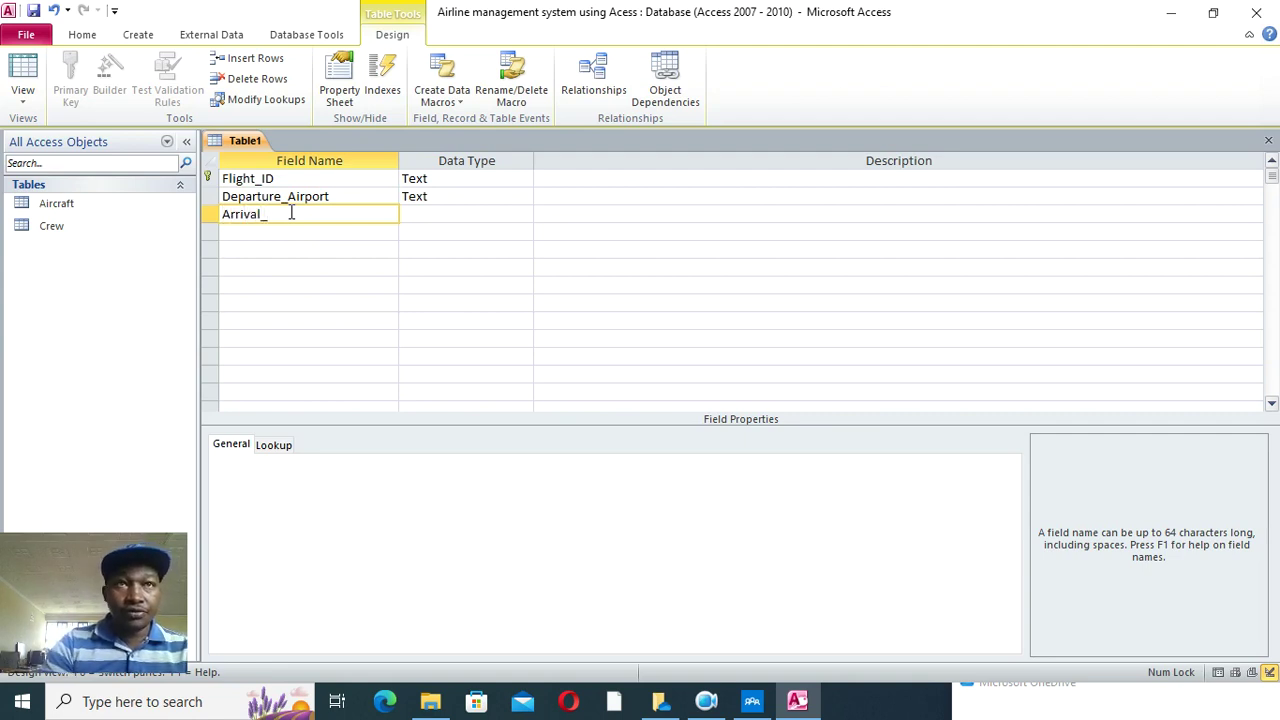
pyautogui.write('_Time')
pyautogui.click(256, 231)
pyautogui.write('De')
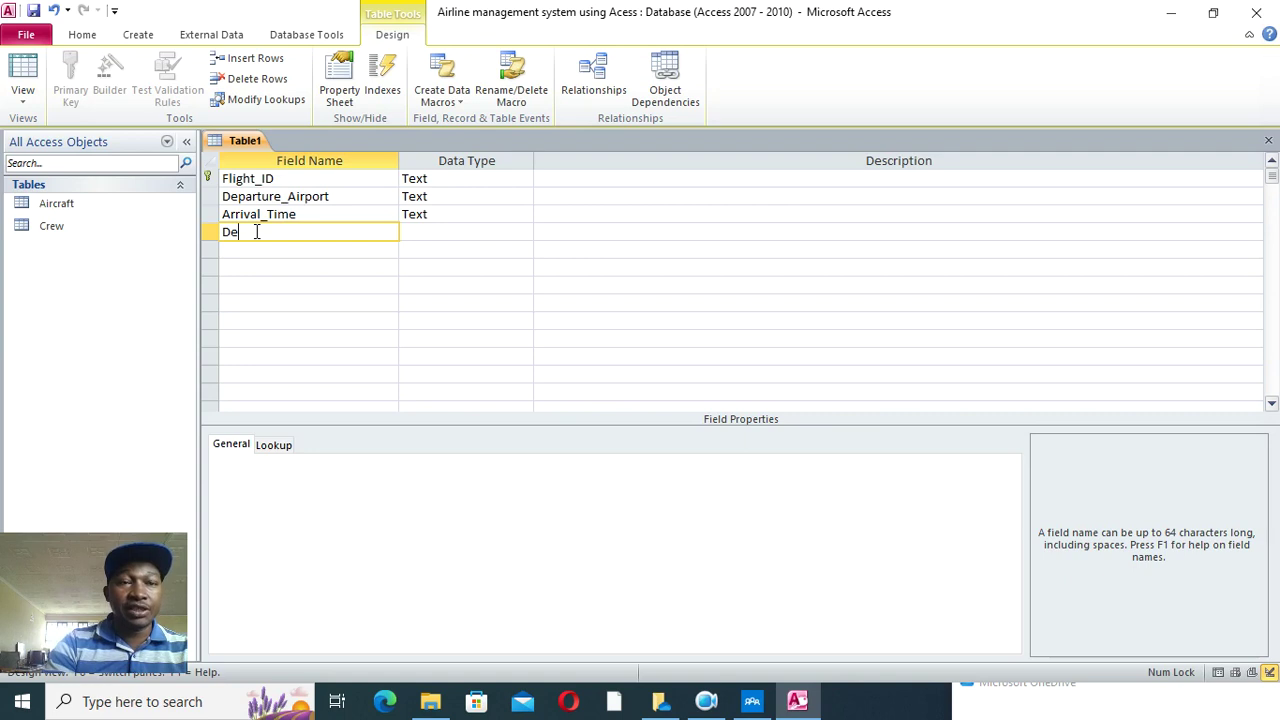
pyautogui.write('partu')
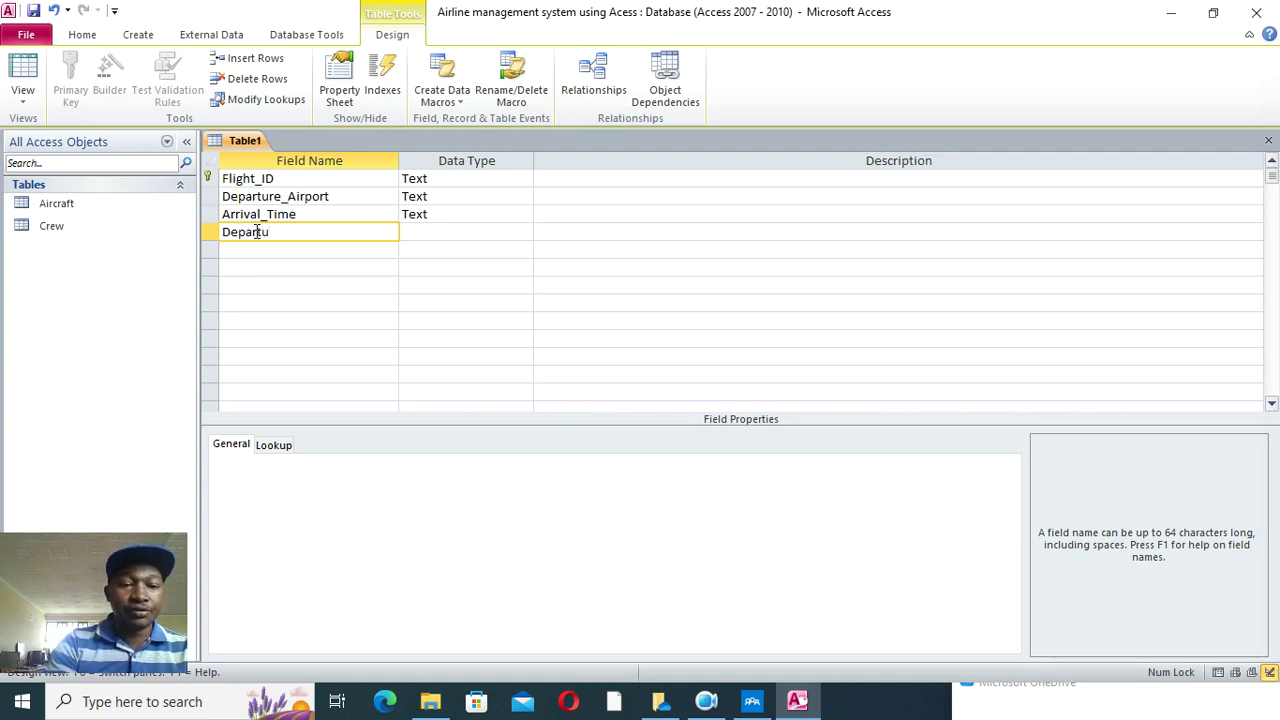
pyautogui.write('re_Time')
pyautogui.click(400, 231)
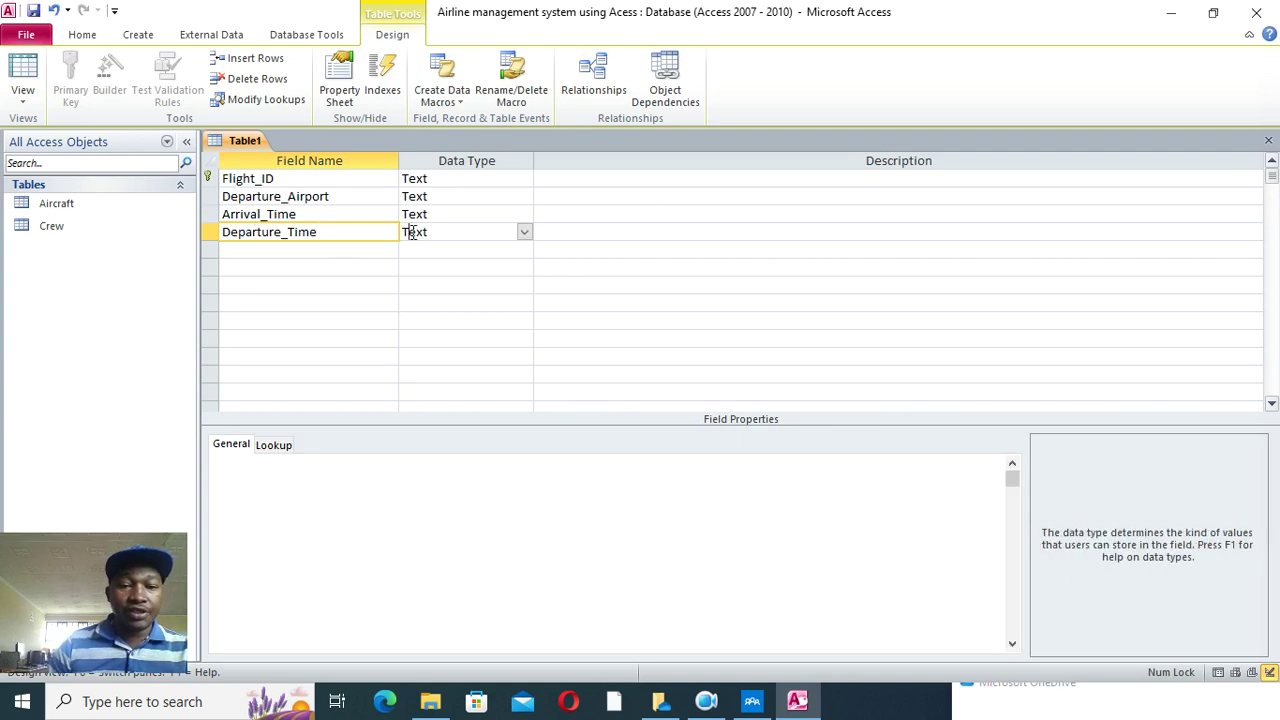
# - Begin typing the fifth field name, AirCraft_ID
pyautogui.click(274, 251)
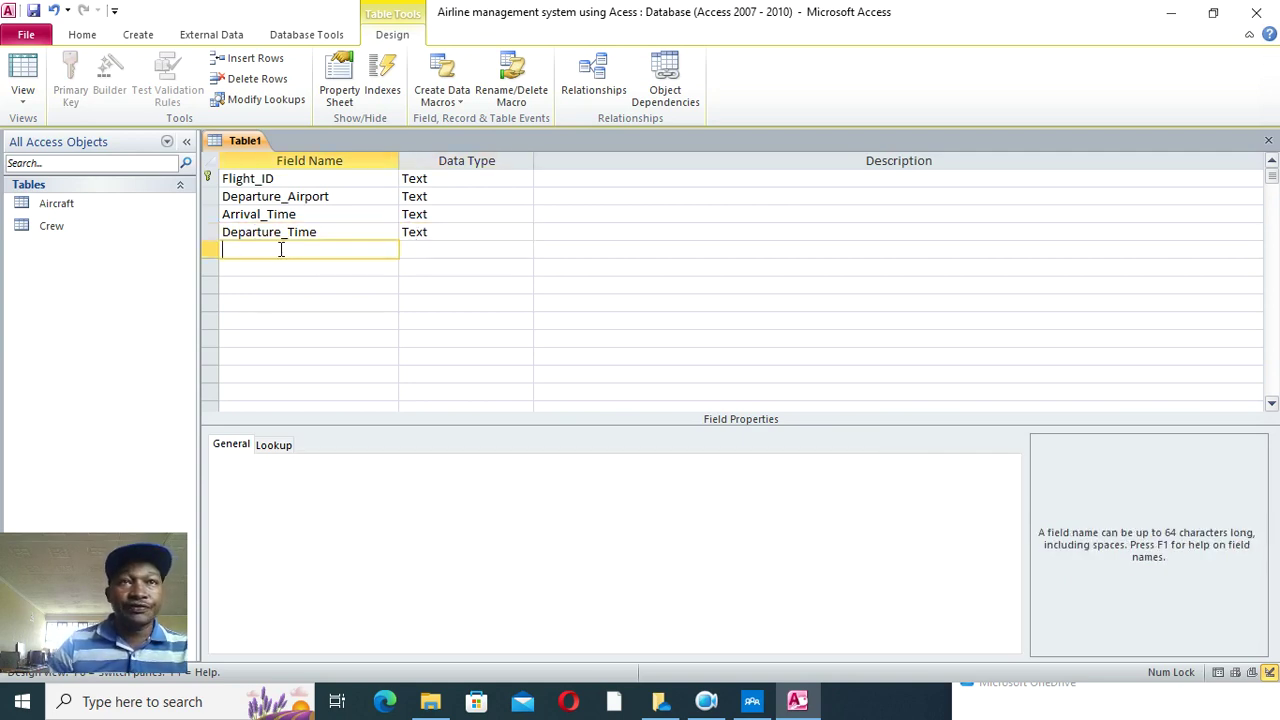
pyautogui.write('A')
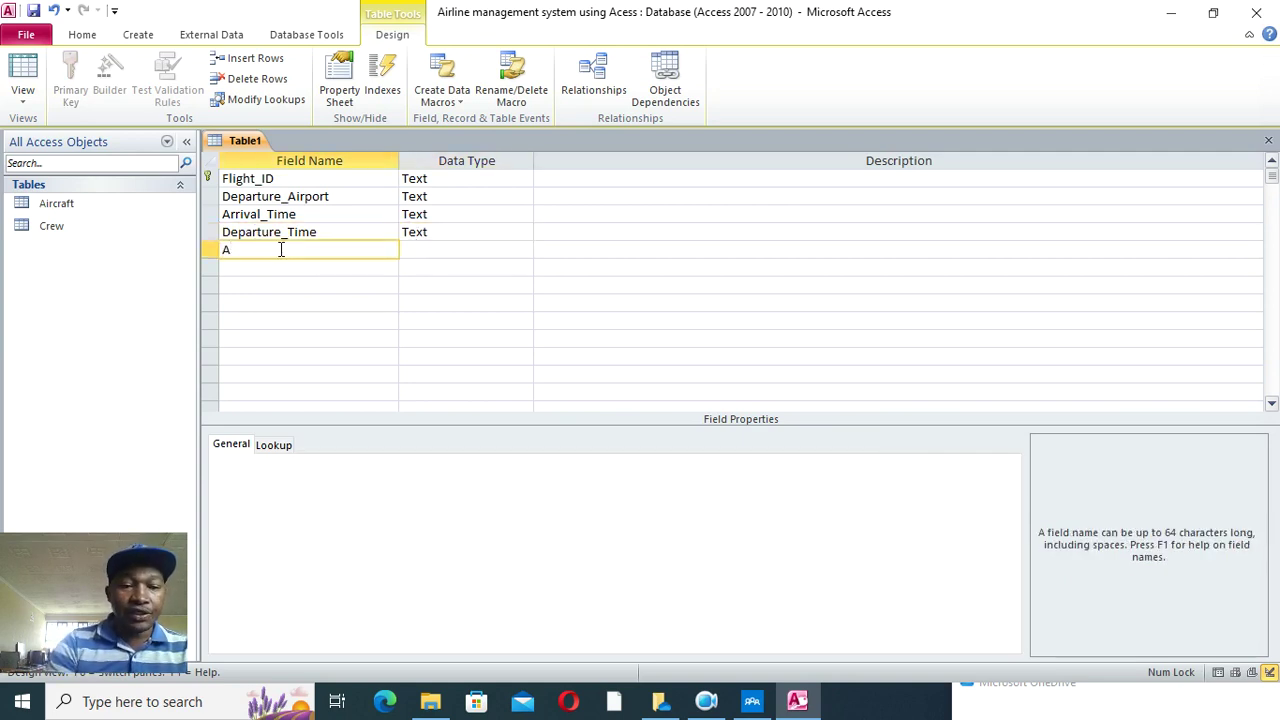
pyautogui.write('irC')
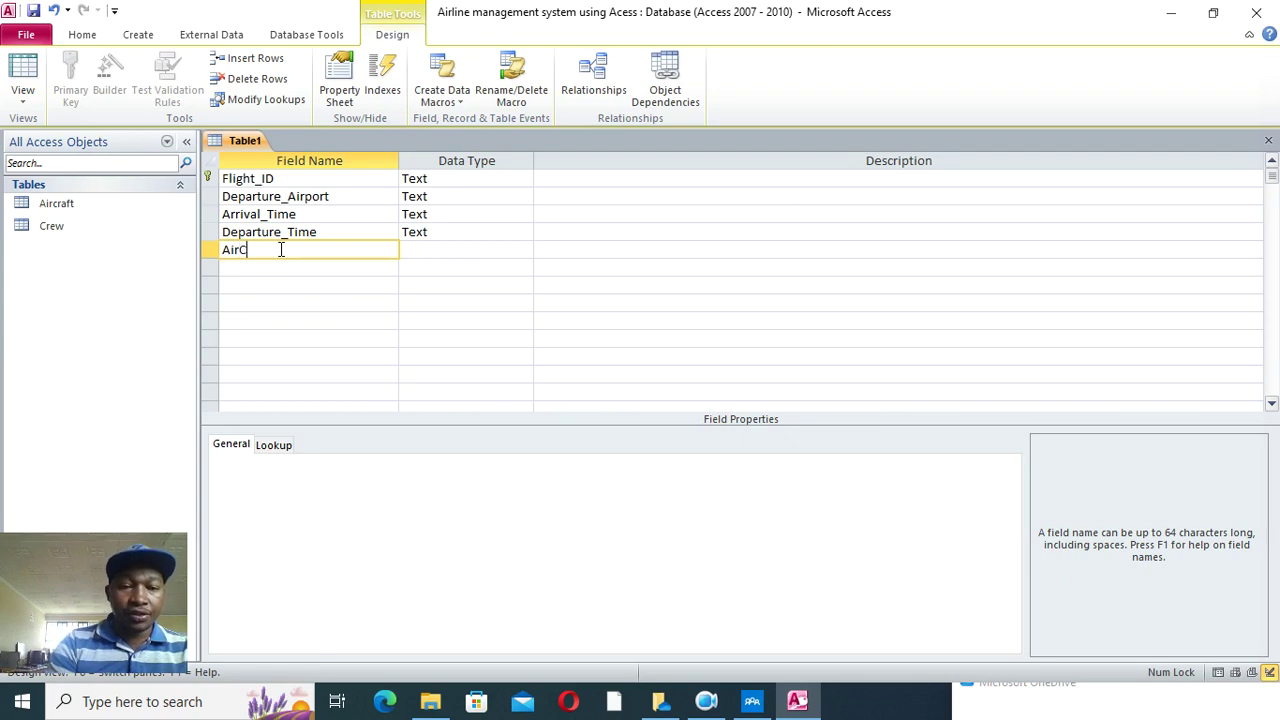
pyautogui.write('raft_Id')
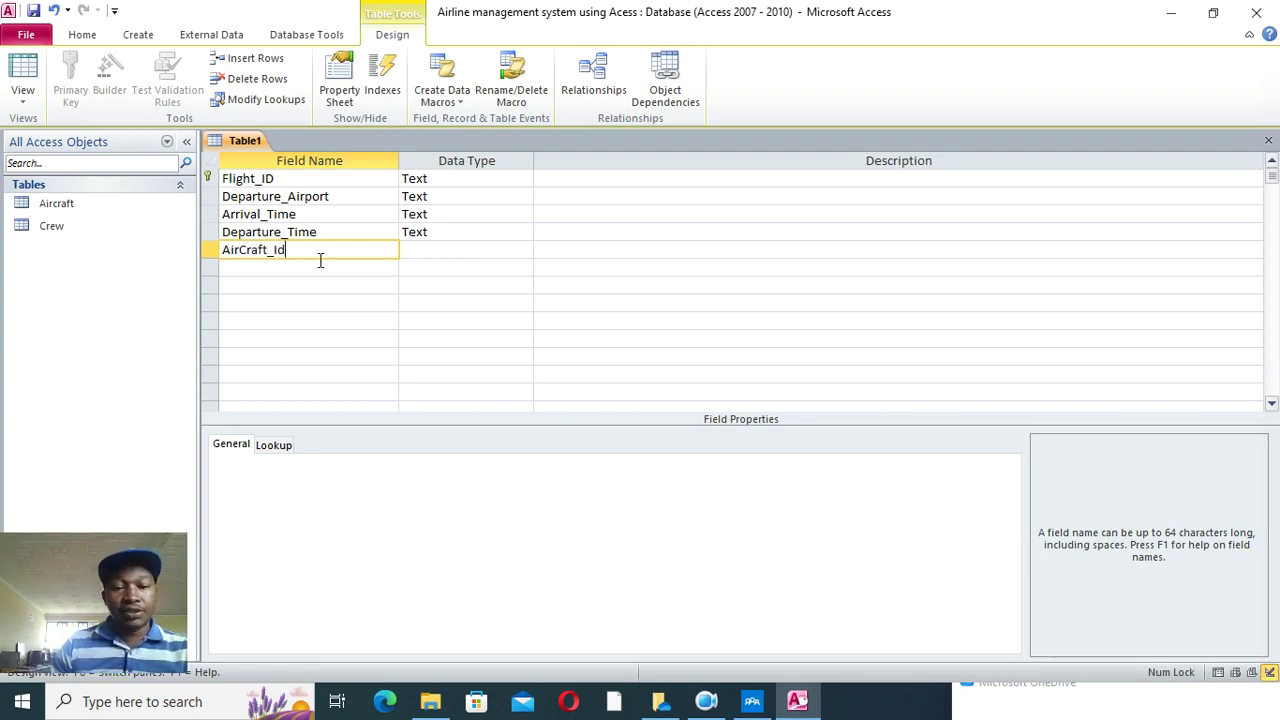
pyautogui.press('BackSpace')
pyautogui.press('BackSpace')
# - Finish the AirCraft_ID field name and set its type to Lookup Wizard
pyautogui.write('ID')
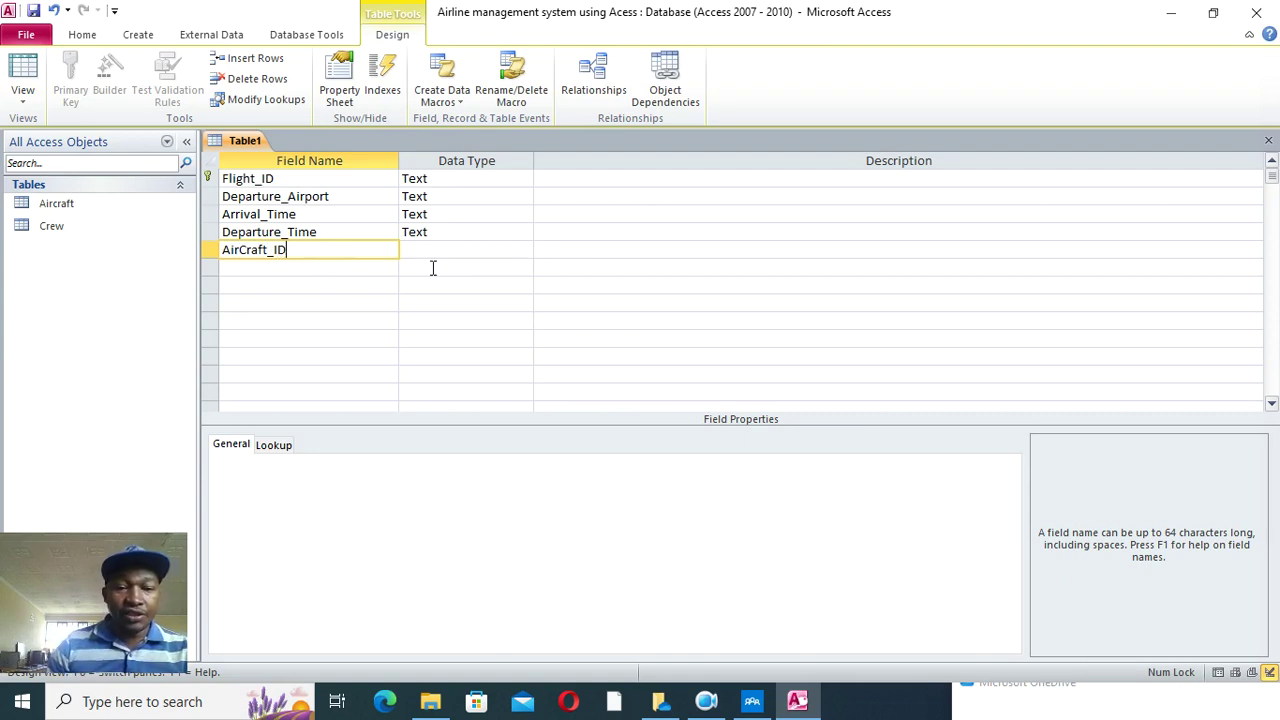
pyautogui.click(430, 250)
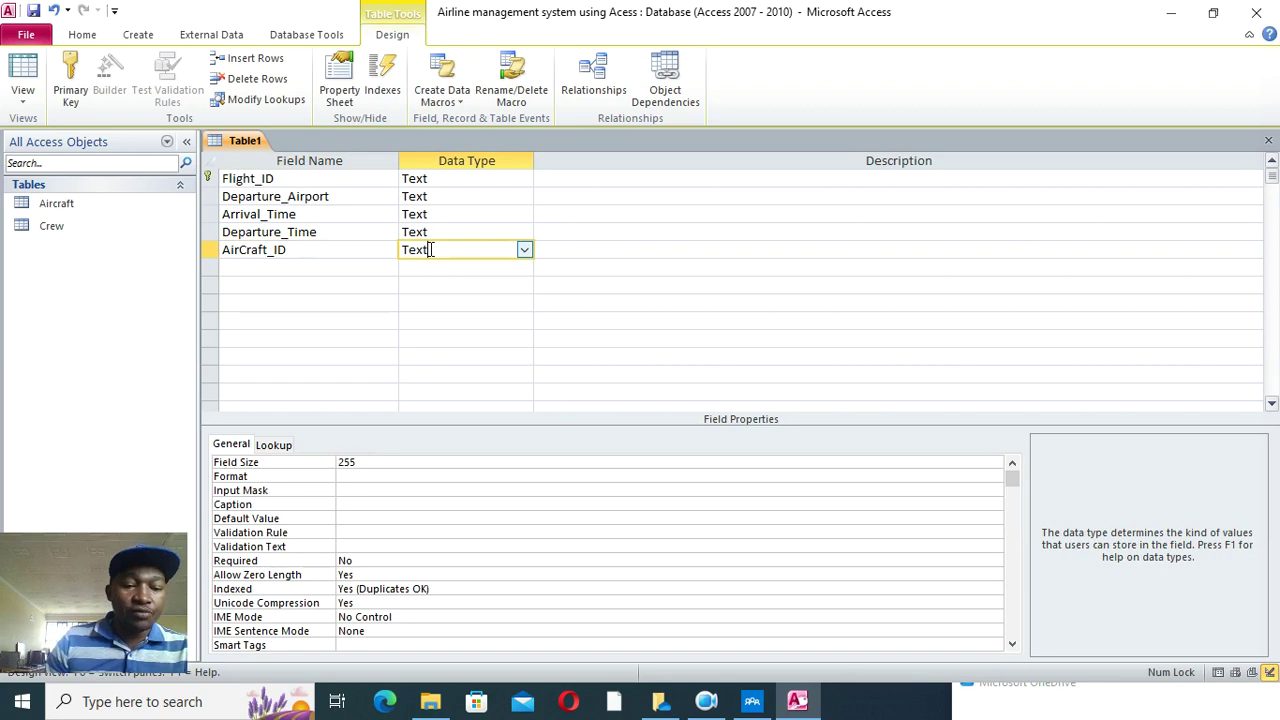
pyautogui.click(523, 251)
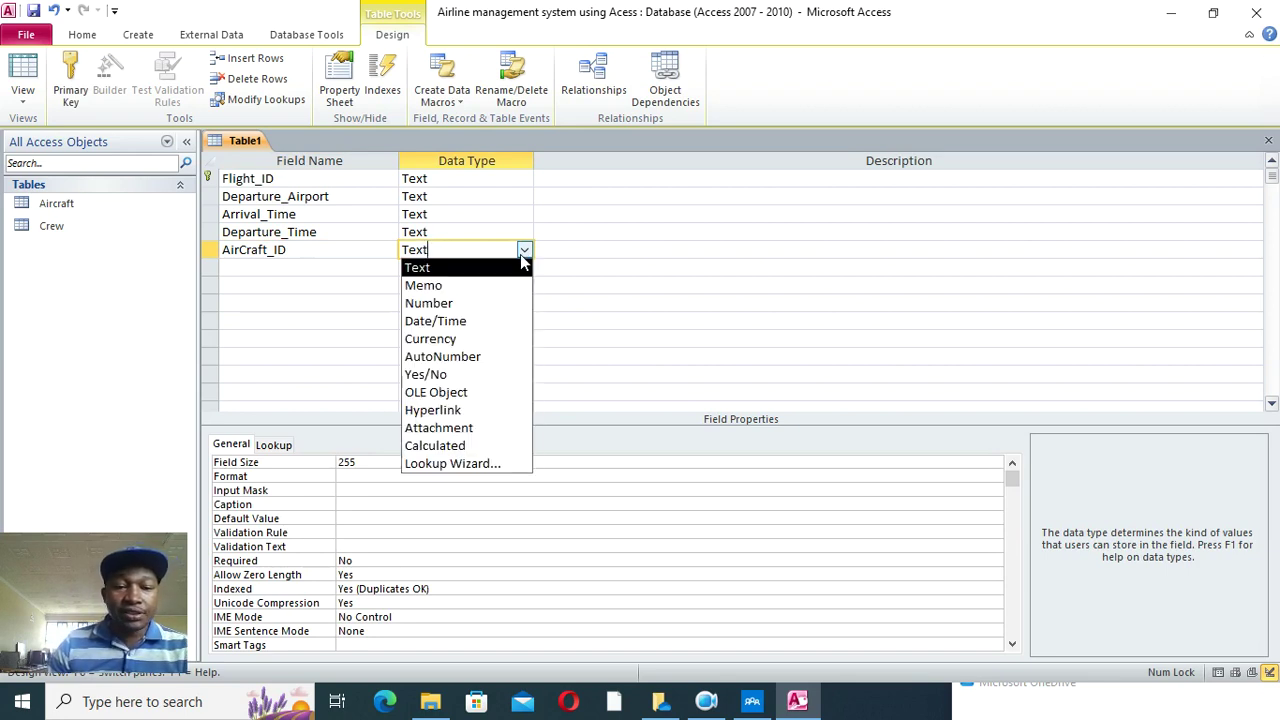
pyautogui.click(478, 472)
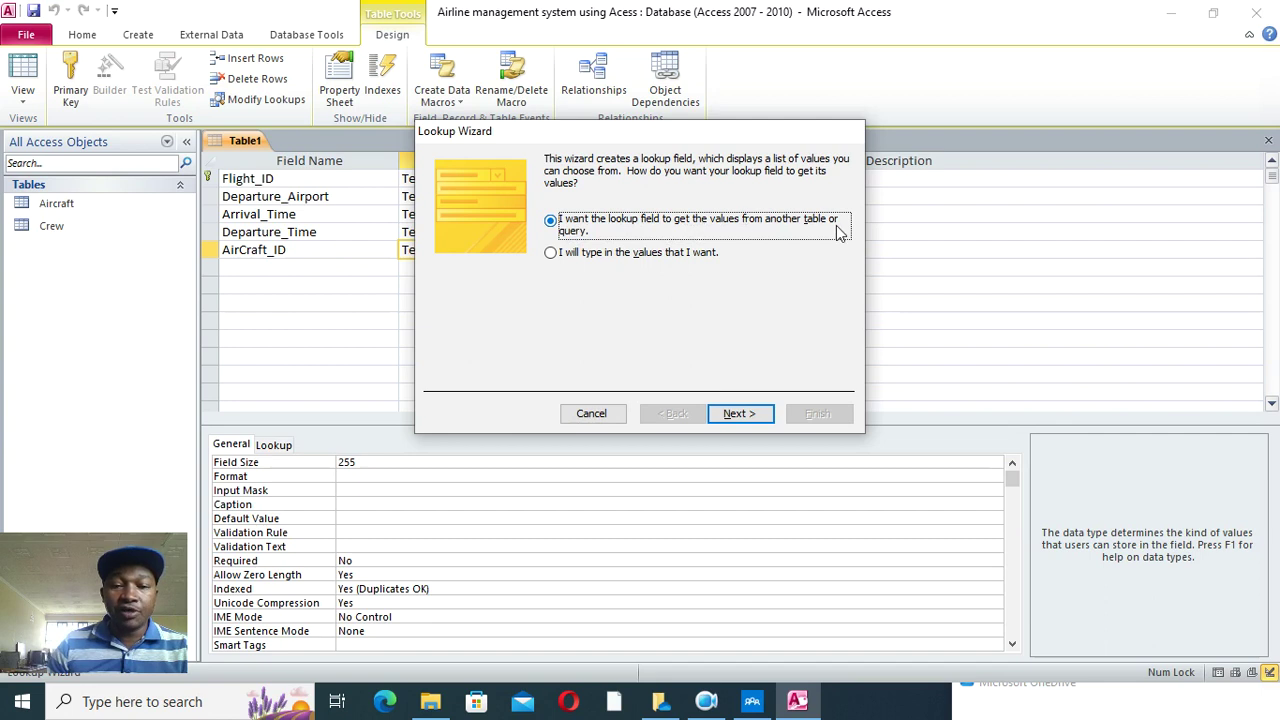
# - Base the lookup on the Aircraft table's Aircraft_ID column, finish, and agree to save
pyautogui.click(752, 416)
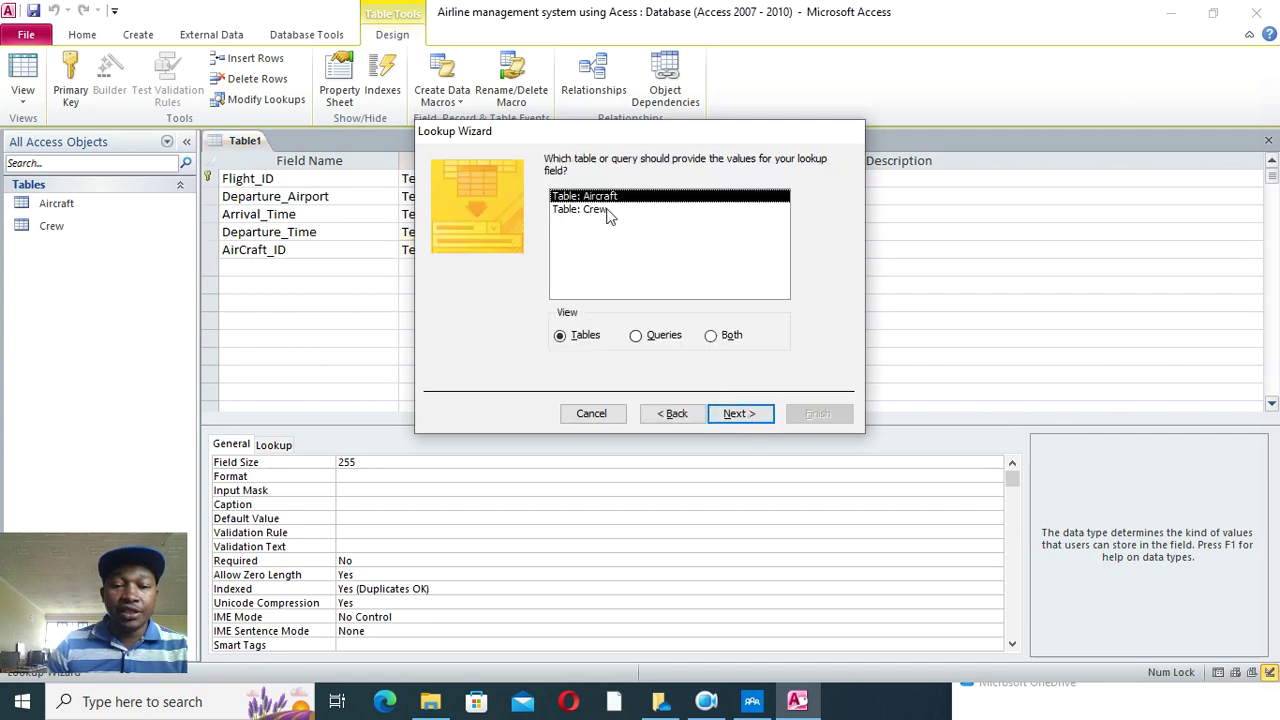
pyautogui.click(738, 414)
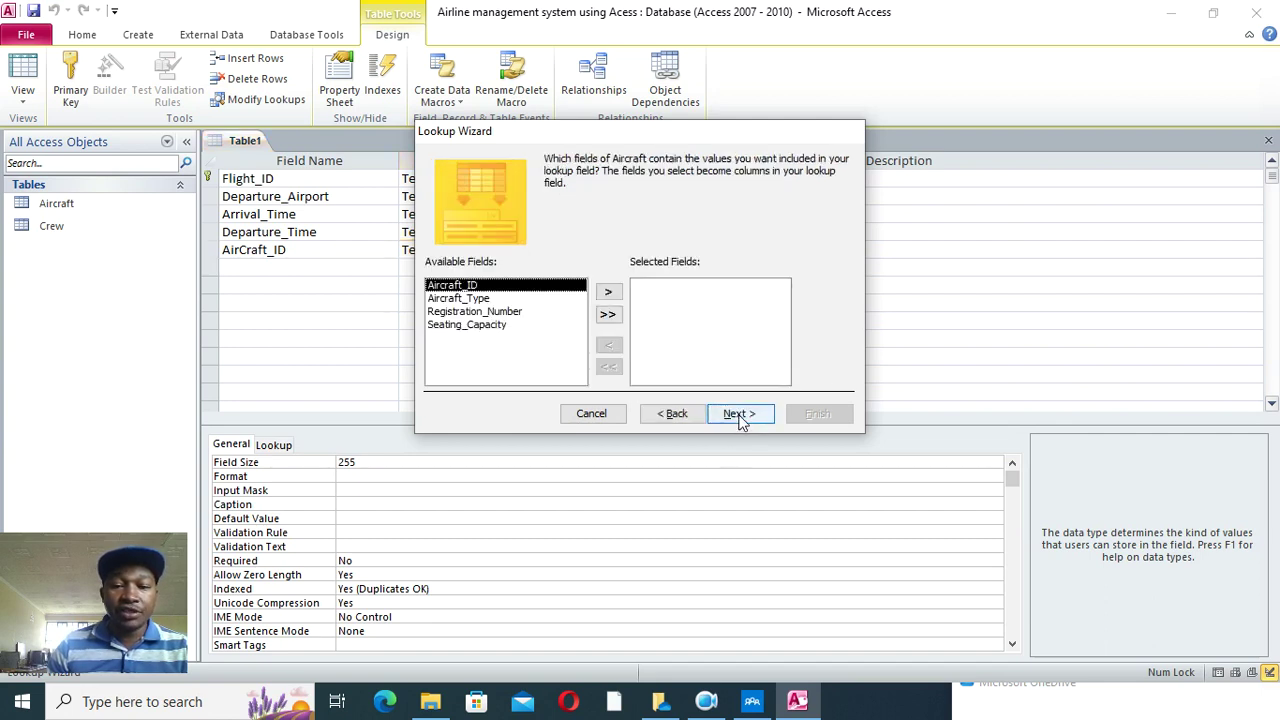
pyautogui.click(606, 291)
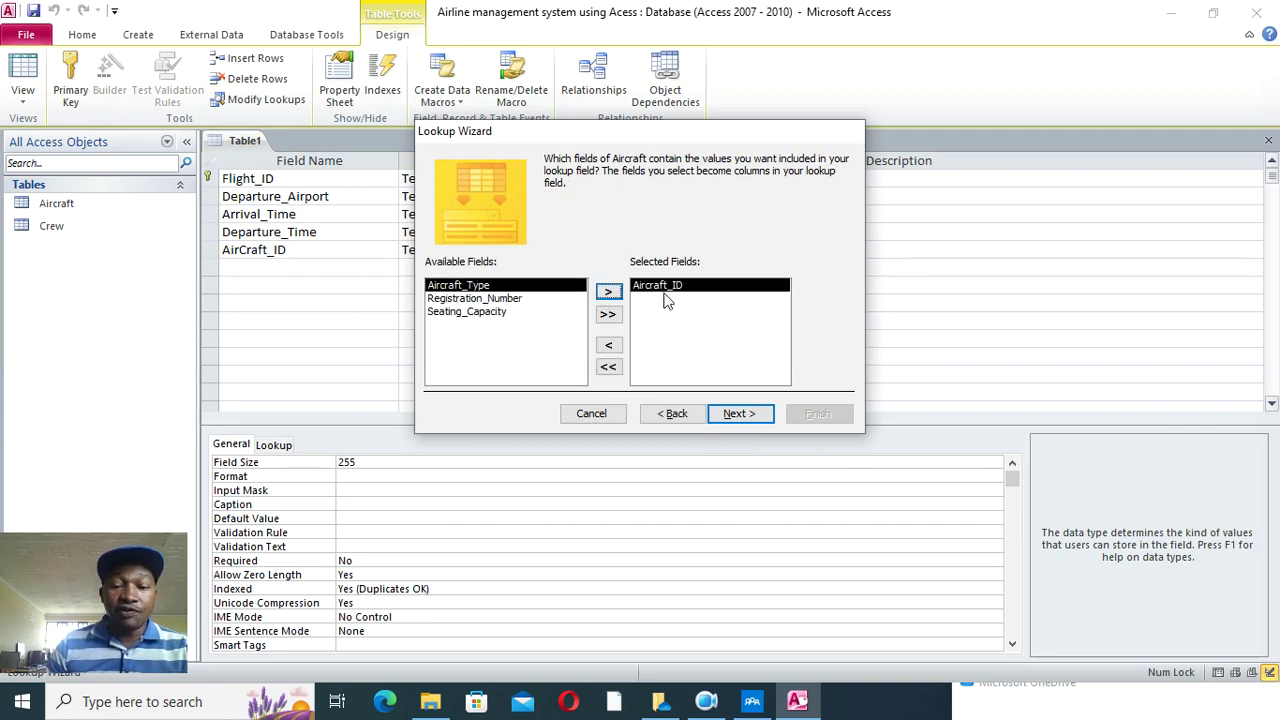
pyautogui.click(746, 420)
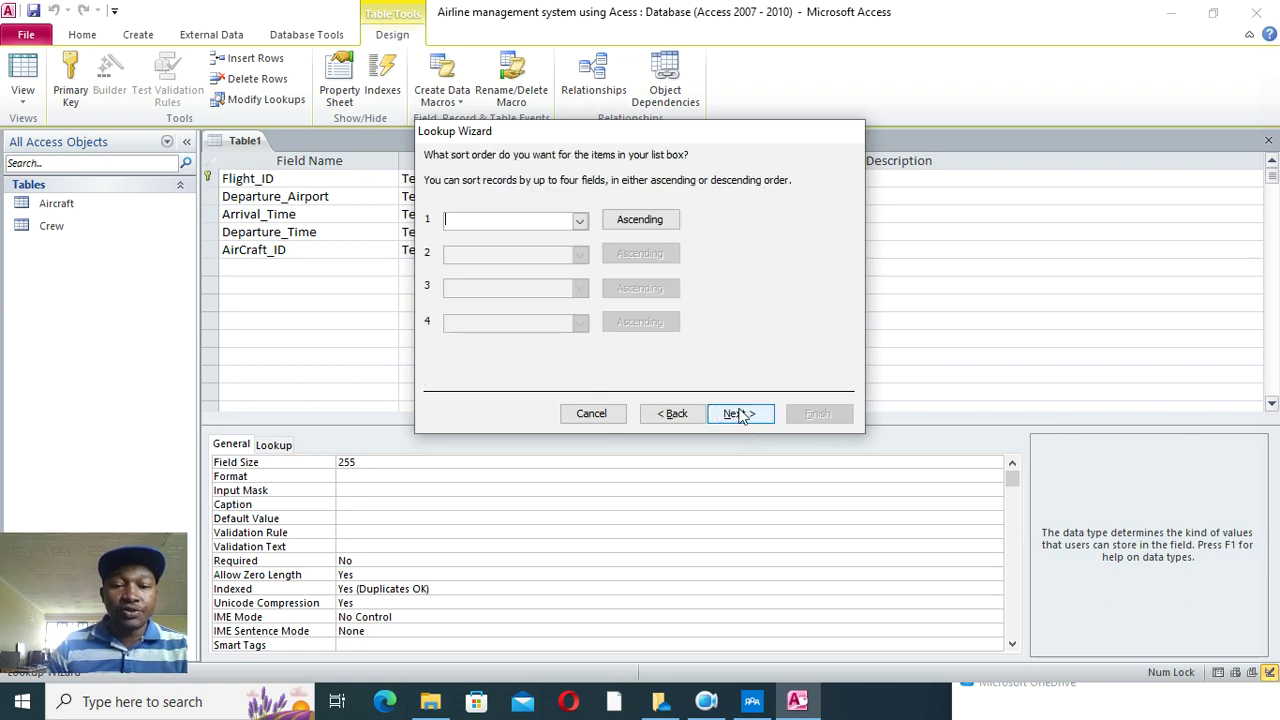
pyautogui.click(735, 413)
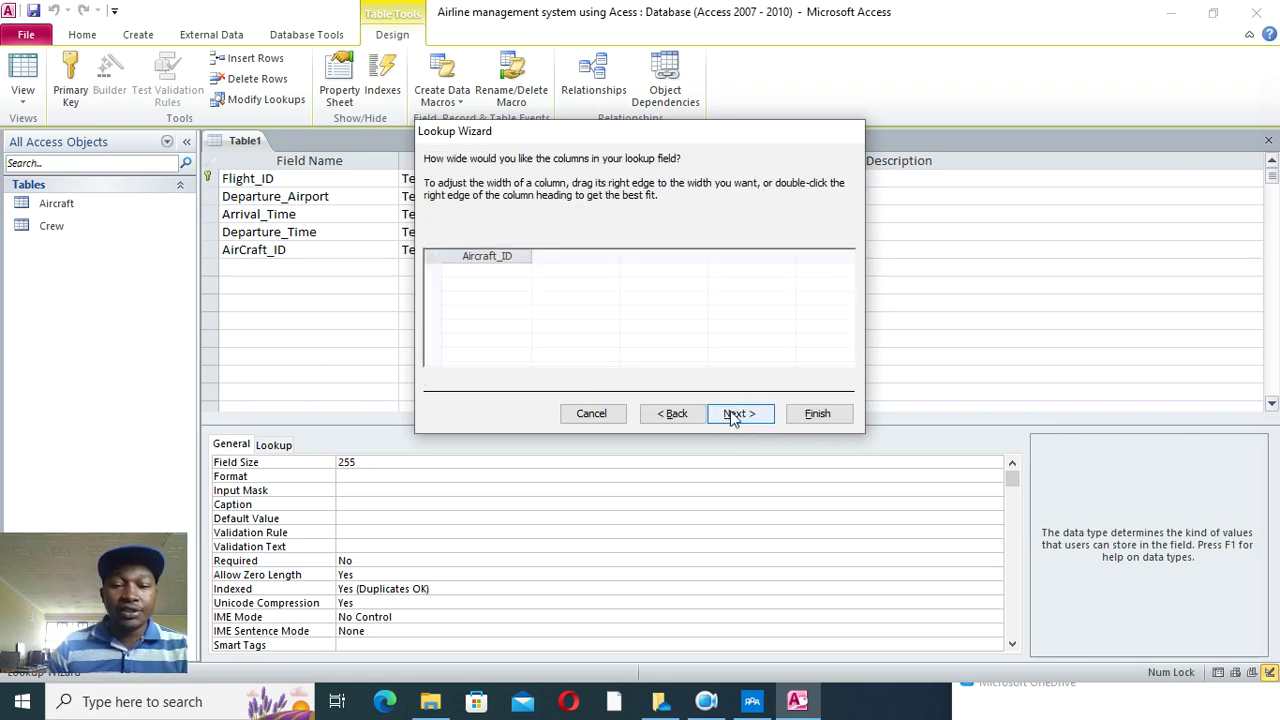
pyautogui.click(738, 413)
pyautogui.click(816, 413)
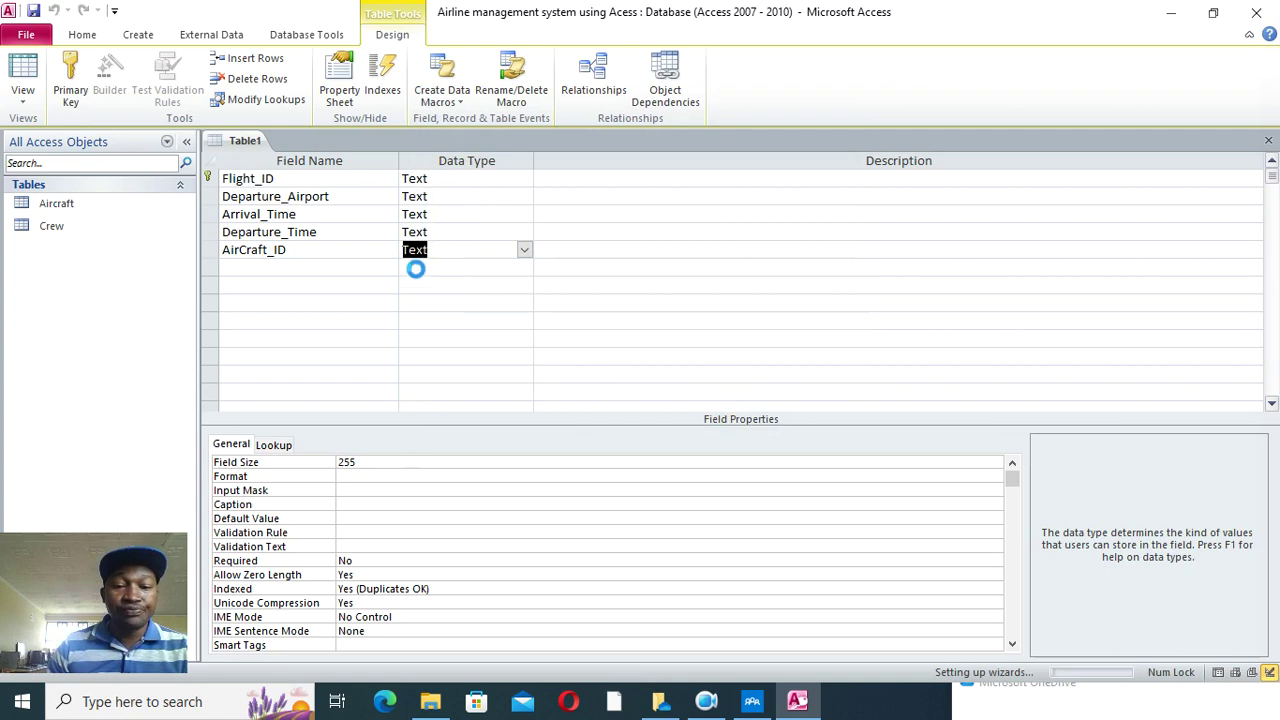
pyautogui.click(606, 398)
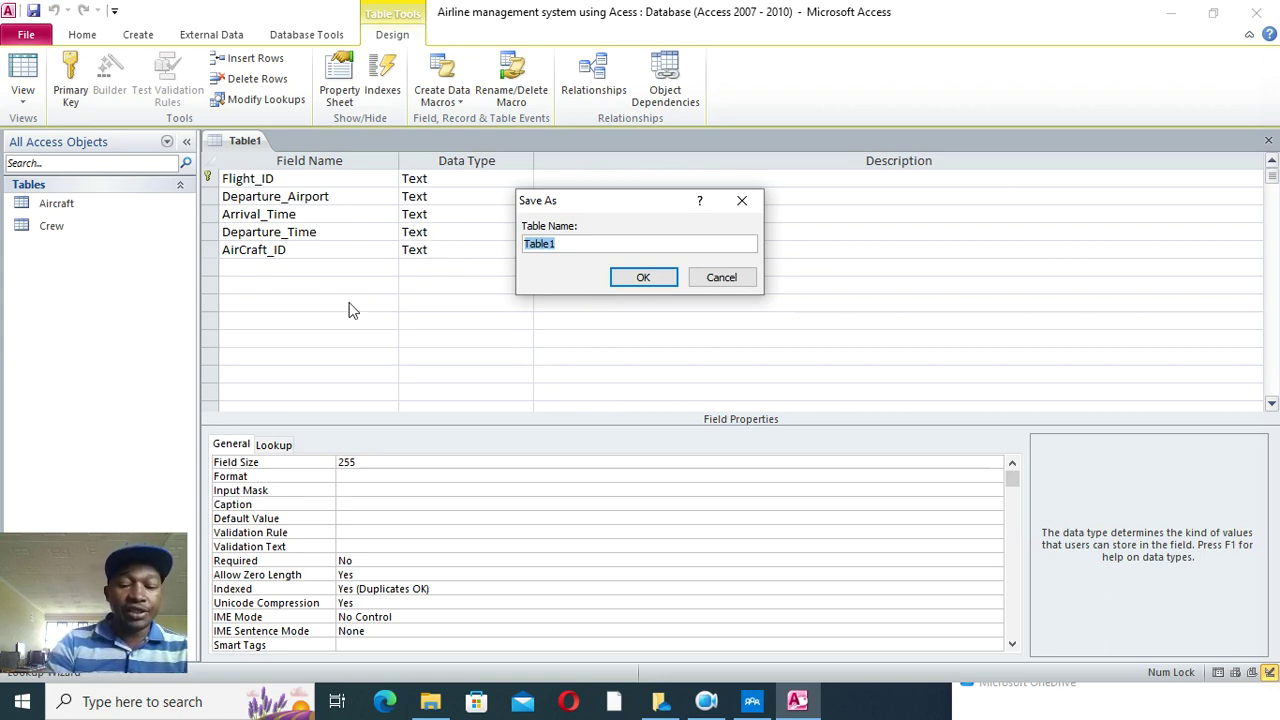
# - Save the table as 'Flight' and check AirCraft_ID's lookup settings
pyautogui.write('Fligh')
pyautogui.press('BackSpace')
pyautogui.press('BackSpace')
pyautogui.press('BackSpace')
pyautogui.write('ight')
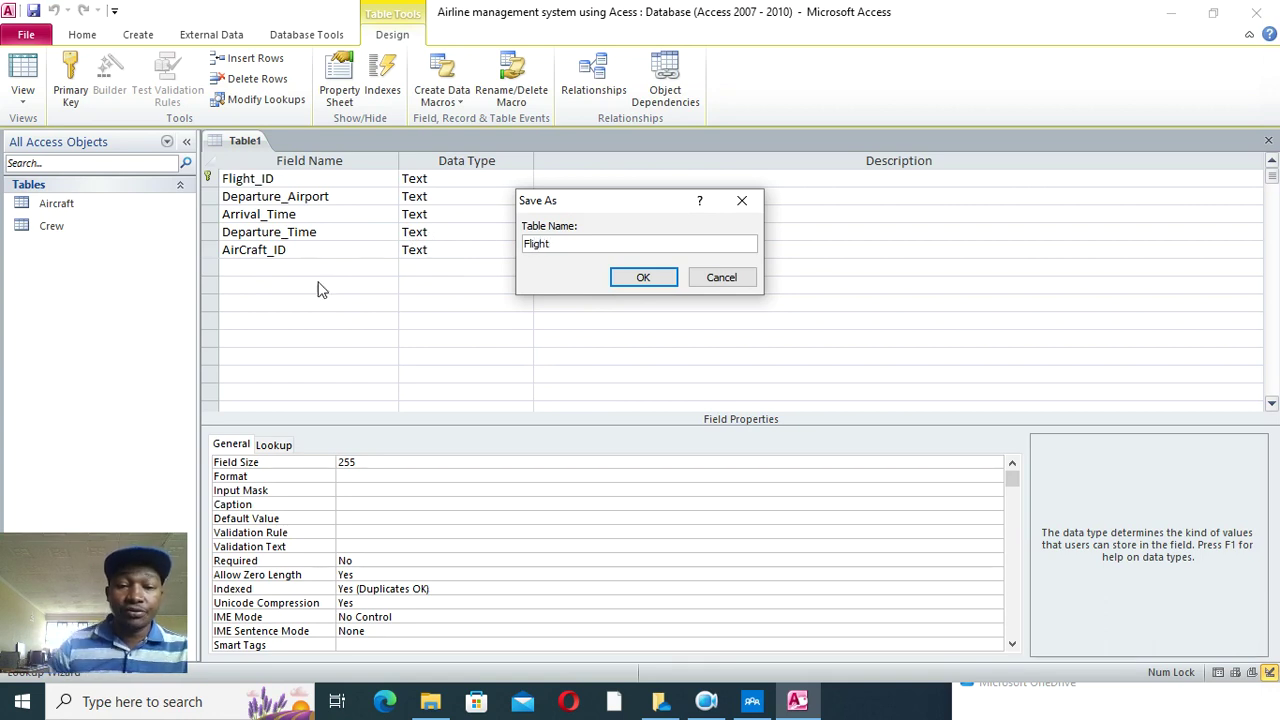
pyautogui.click(643, 277)
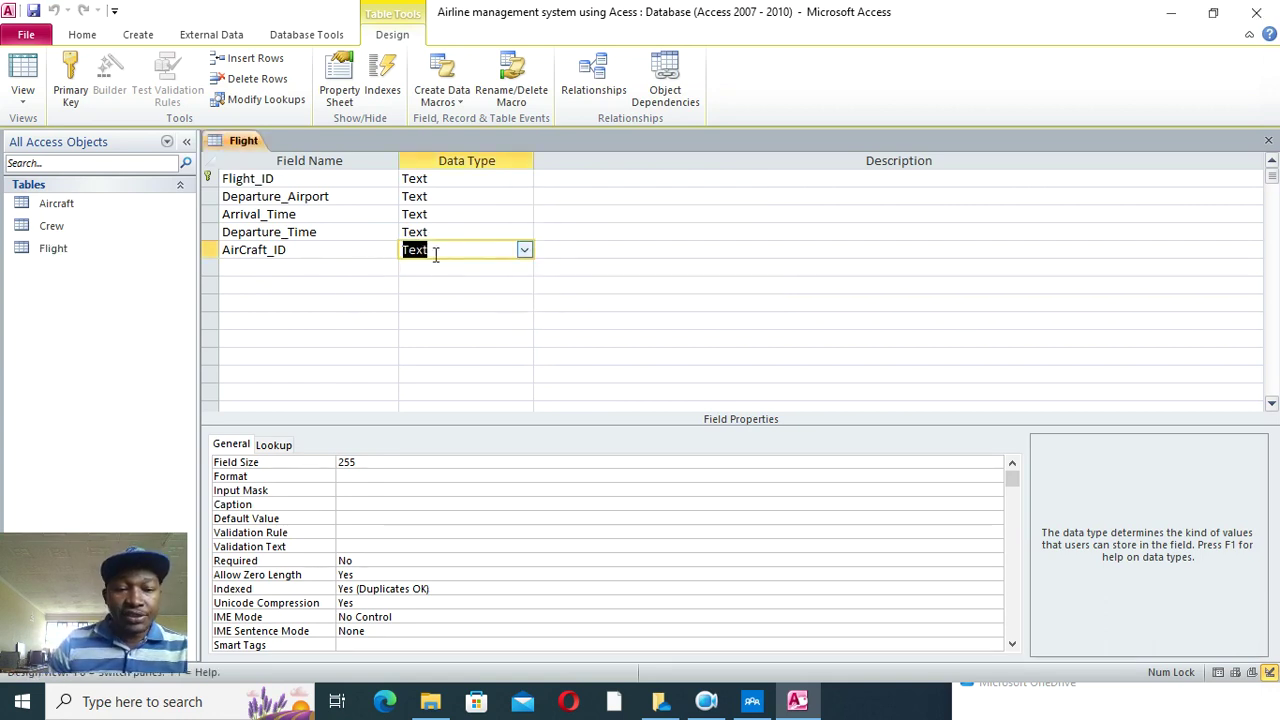
pyautogui.click(283, 446)
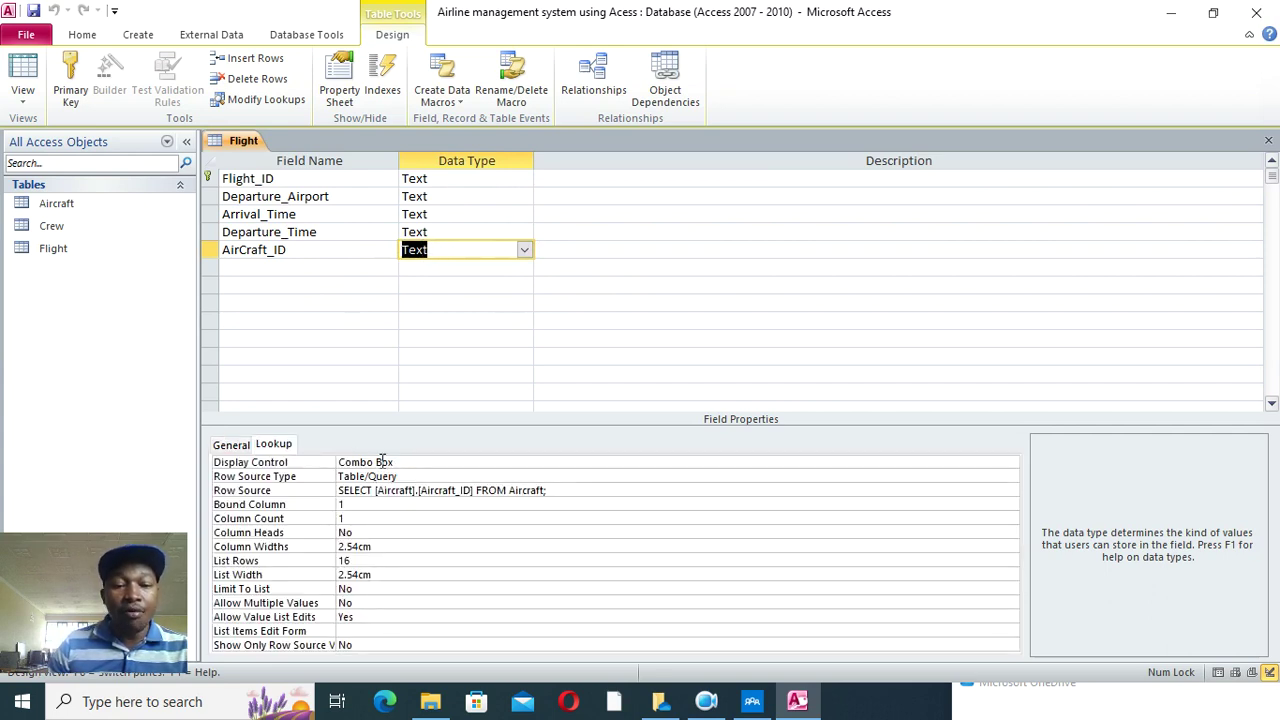
# - Add a Crew field and set its type to Lookup Wizard
pyautogui.click(232, 268)
pyautogui.write('Crew')
pyautogui.click(410, 270)
pyautogui.click(524, 268)
pyautogui.click(470, 481)
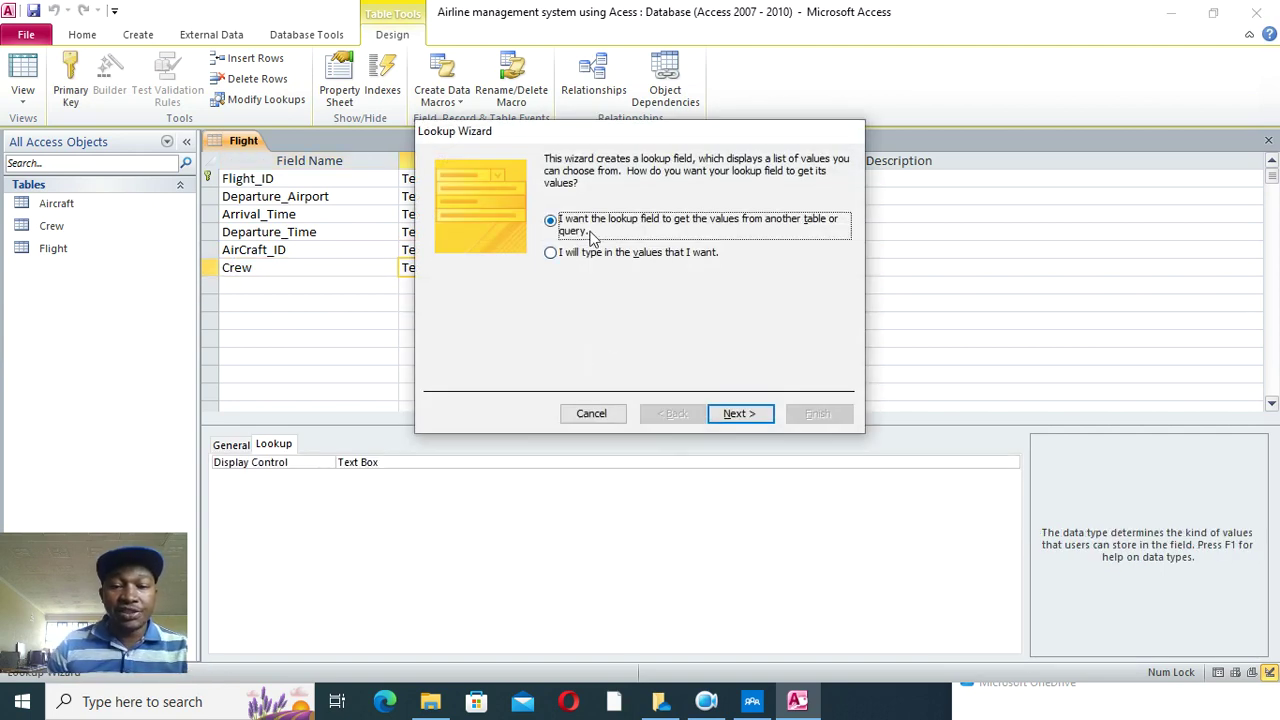
# - Make Crew look up Crew_Name from the Crew table, then save the table
pyautogui.click(749, 416)
pyautogui.click(594, 210)
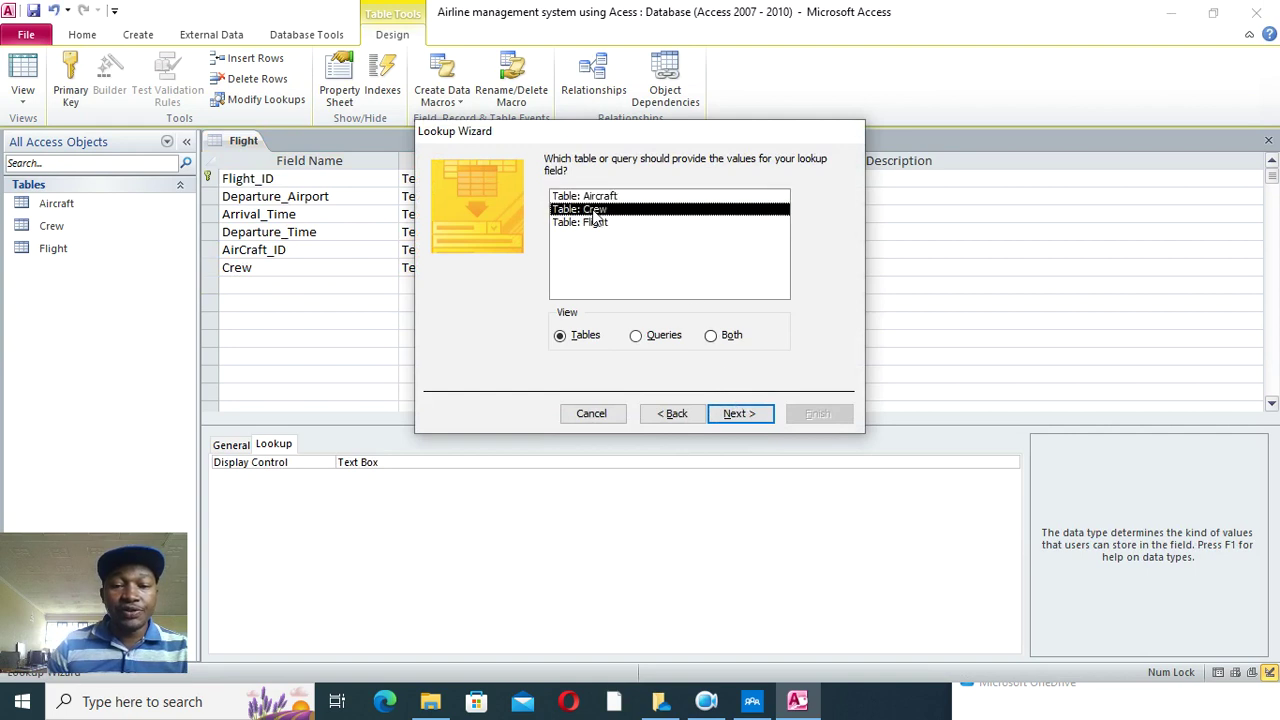
pyautogui.click(737, 413)
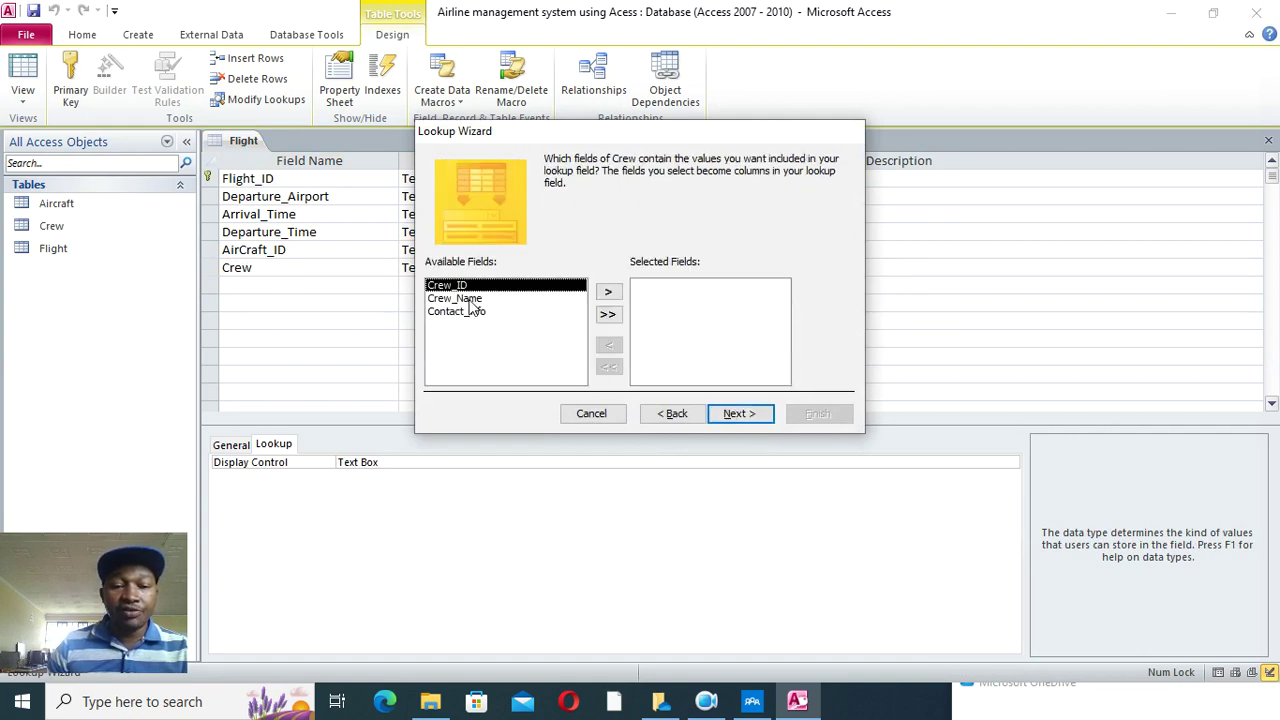
pyautogui.click(472, 299)
pyautogui.click(607, 292)
pyautogui.click(740, 413)
pyautogui.click(740, 413)
pyautogui.click(805, 411)
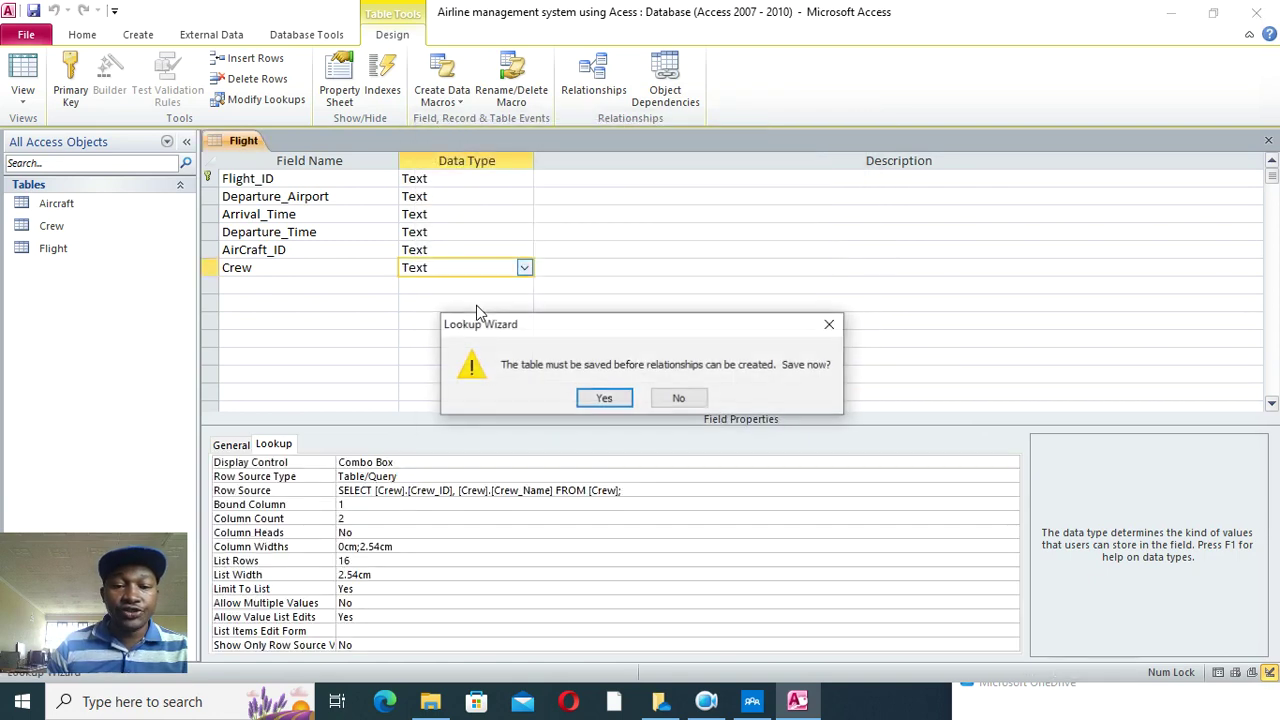
pyautogui.click(602, 396)
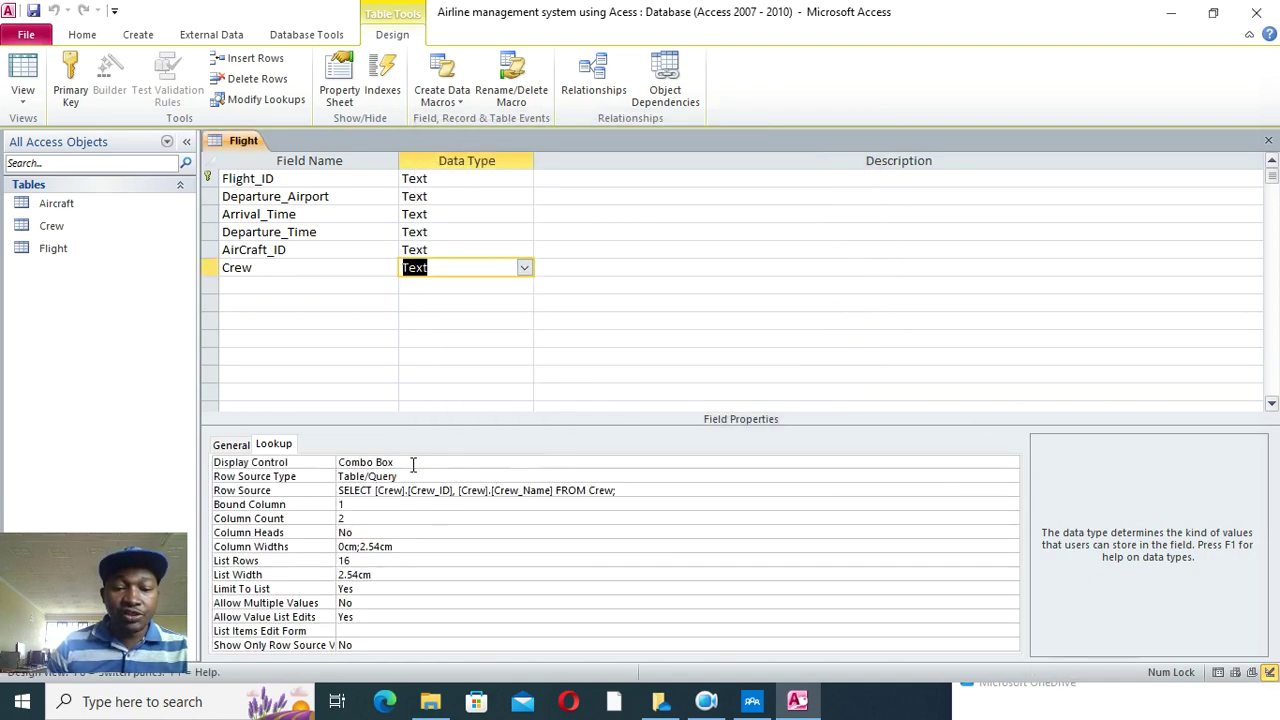
pyautogui.click(230, 446)
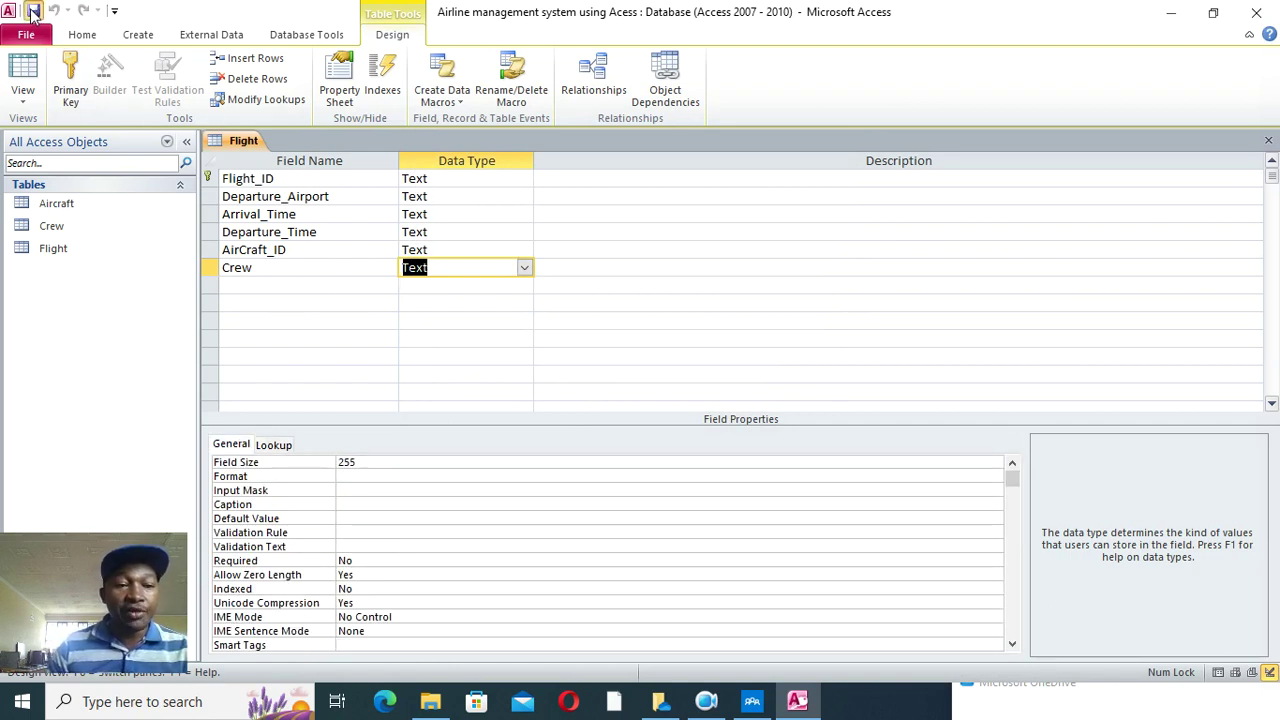
# - Close all open tables and start a new design table whose first field is Passager_ID
pyautogui.rightClick(236, 148)
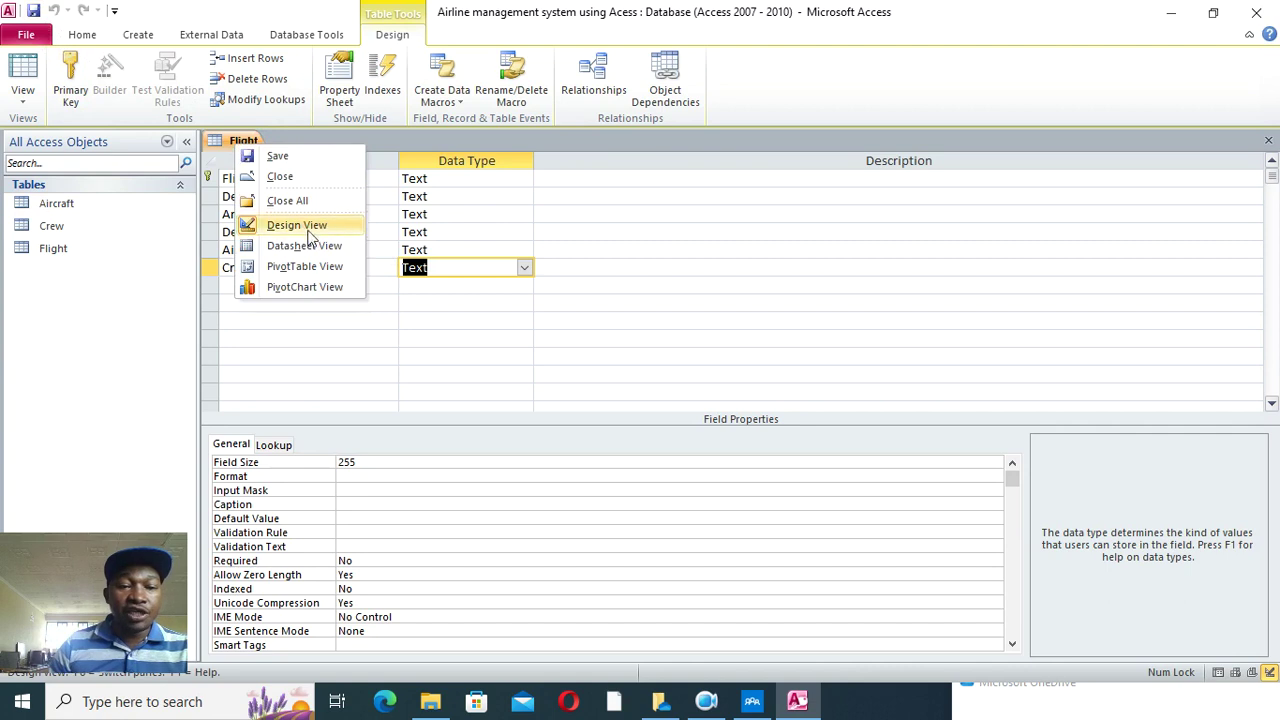
pyautogui.click(295, 203)
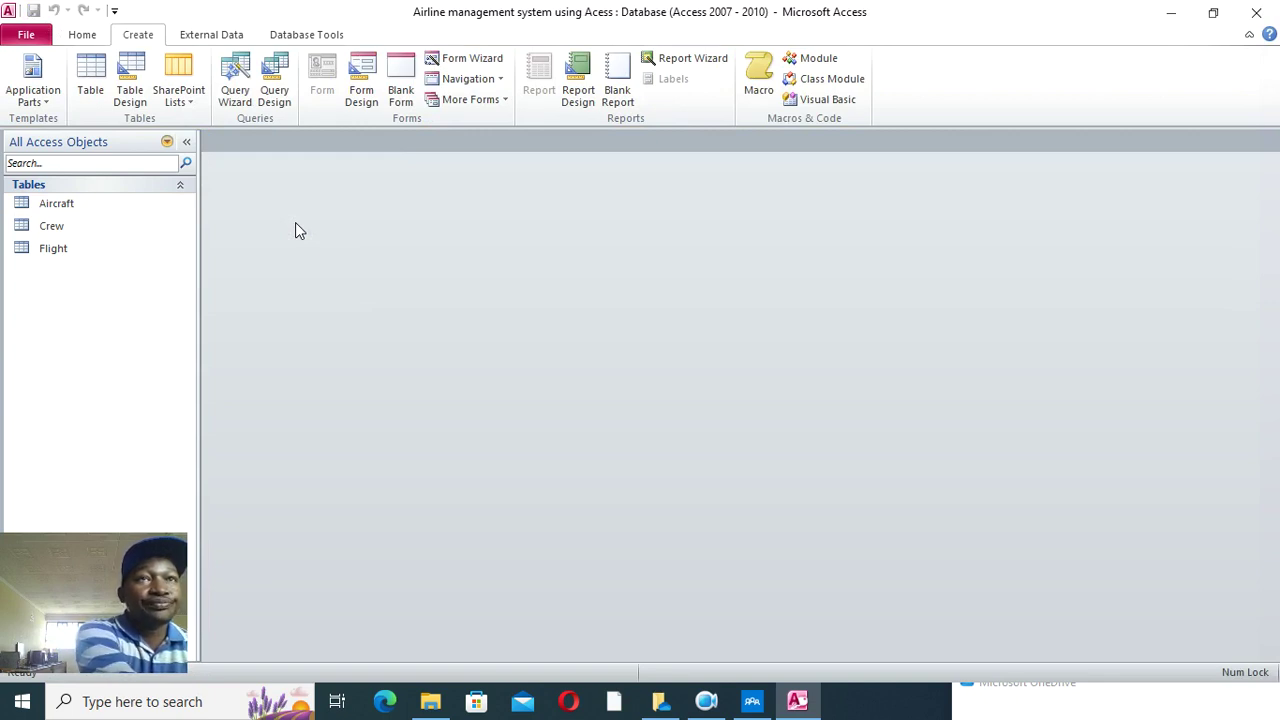
pyautogui.click(129, 88)
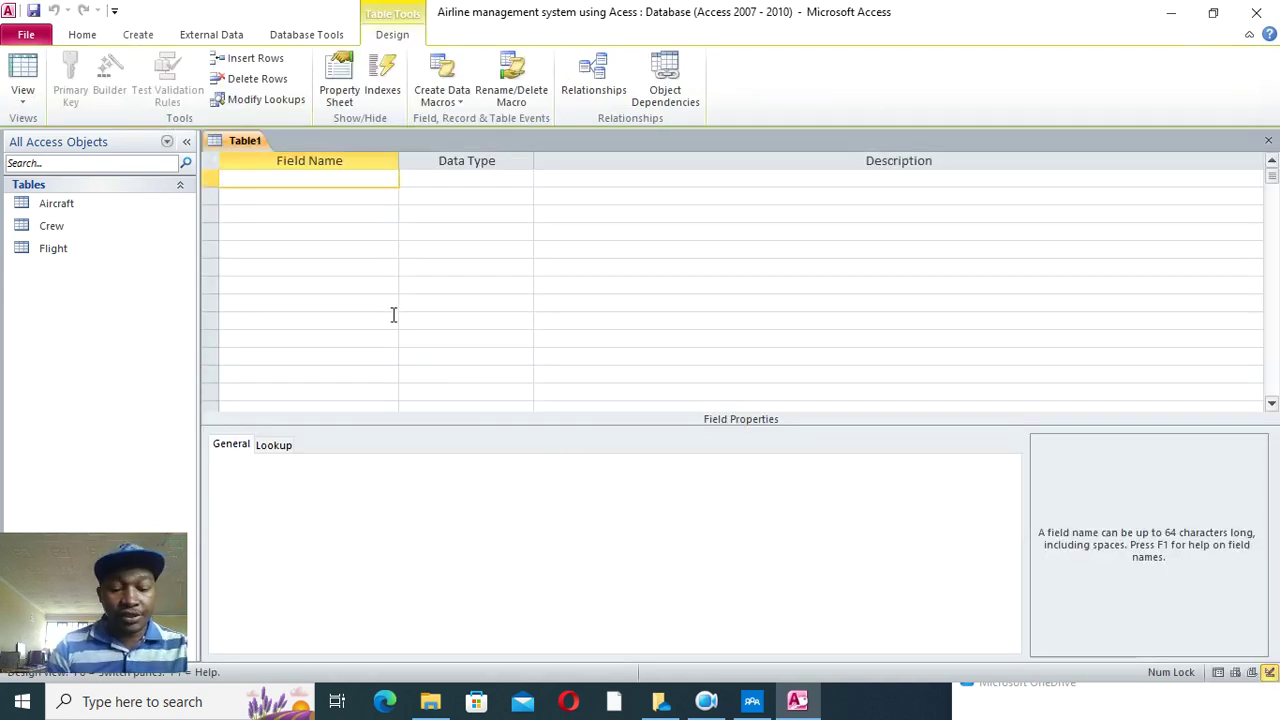
pyautogui.write('Pa')
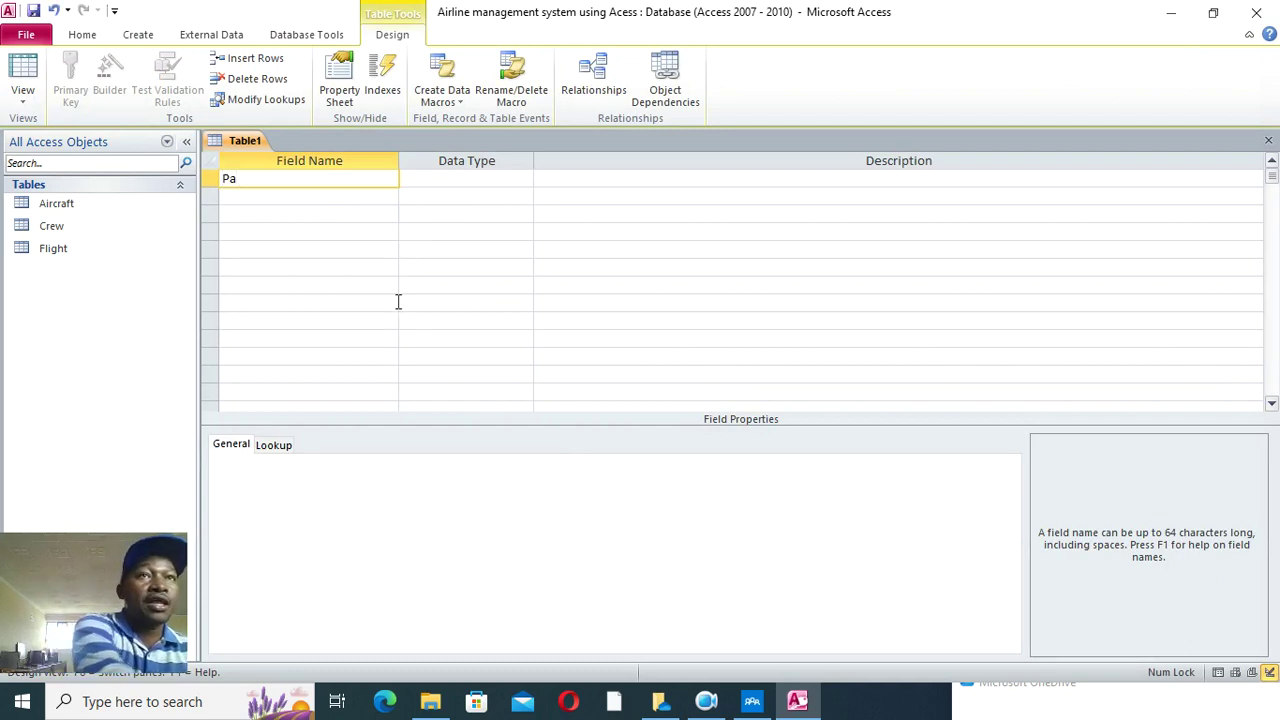
pyautogui.write('ssa')
pyautogui.press('BackSpace')
pyautogui.write('ssager_ID')
pyautogui.press('Down')
# - Add the fields Passager_Name, Contact_info and PassagerPhoto
pyautogui.write('Pass')
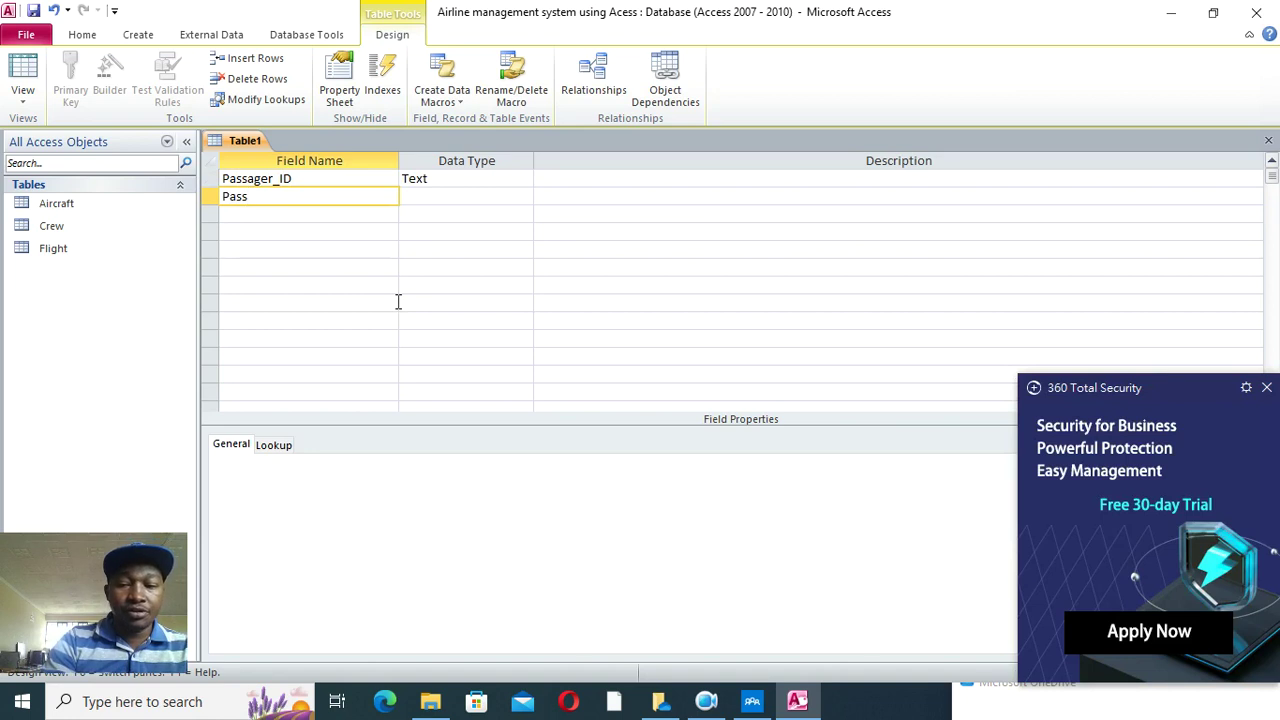
pyautogui.click(1266, 387)
pyautogui.write('ager')
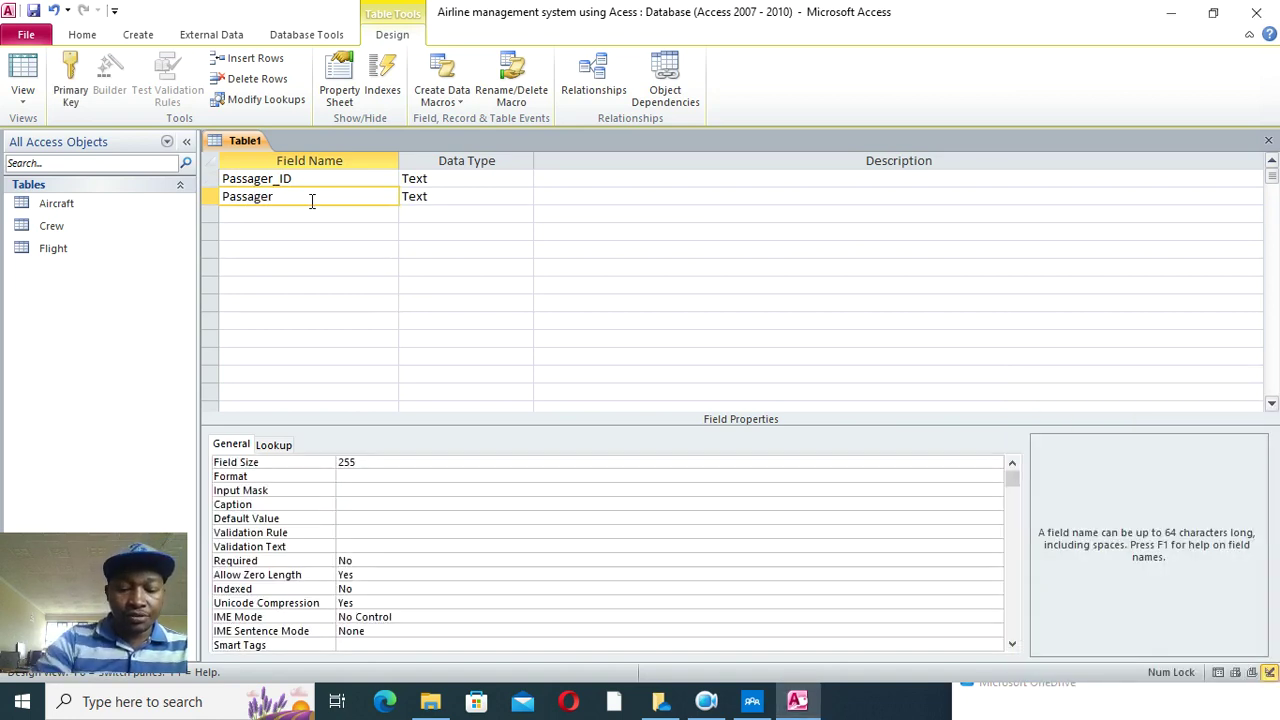
pyautogui.write('_Name')
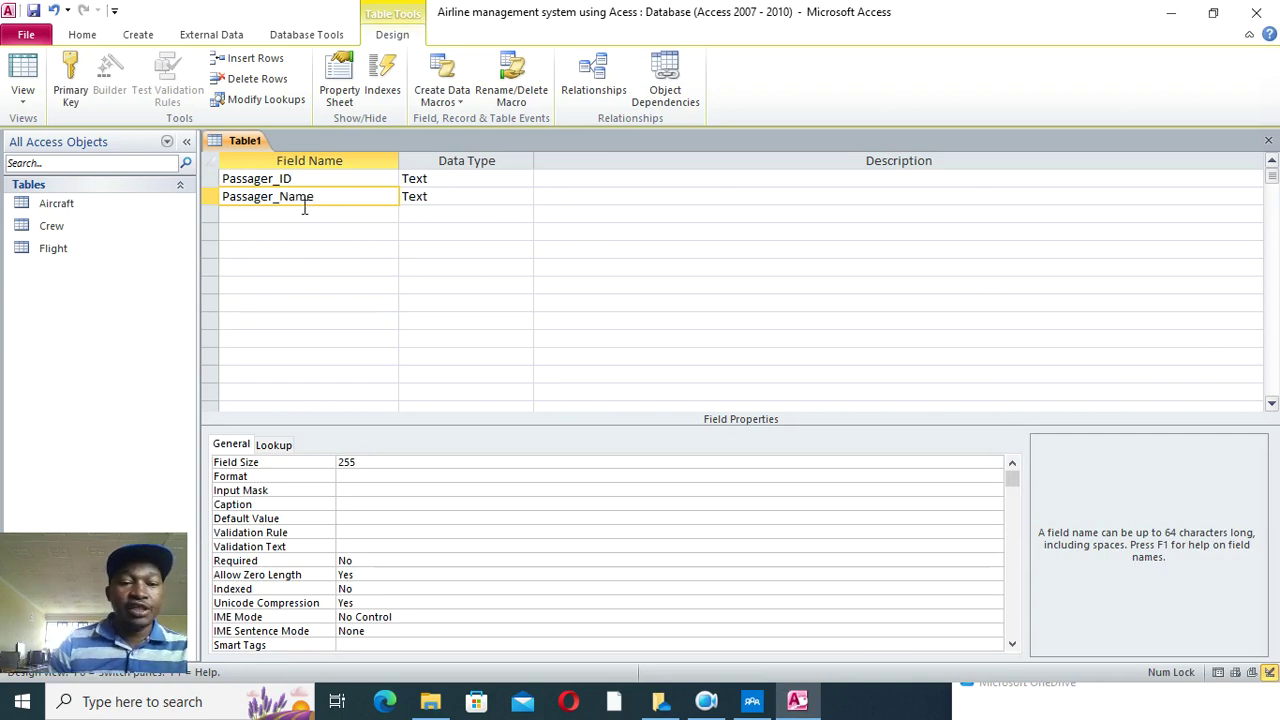
pyautogui.press('Down')
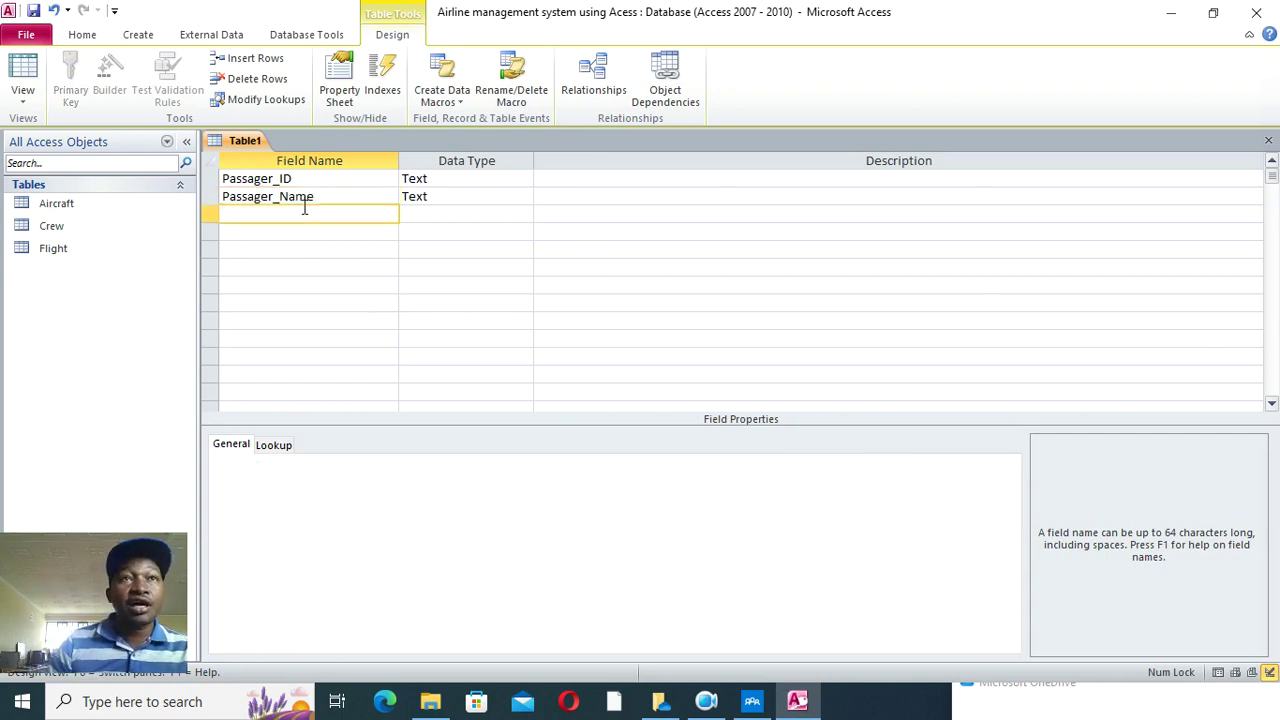
pyautogui.write('Contac')
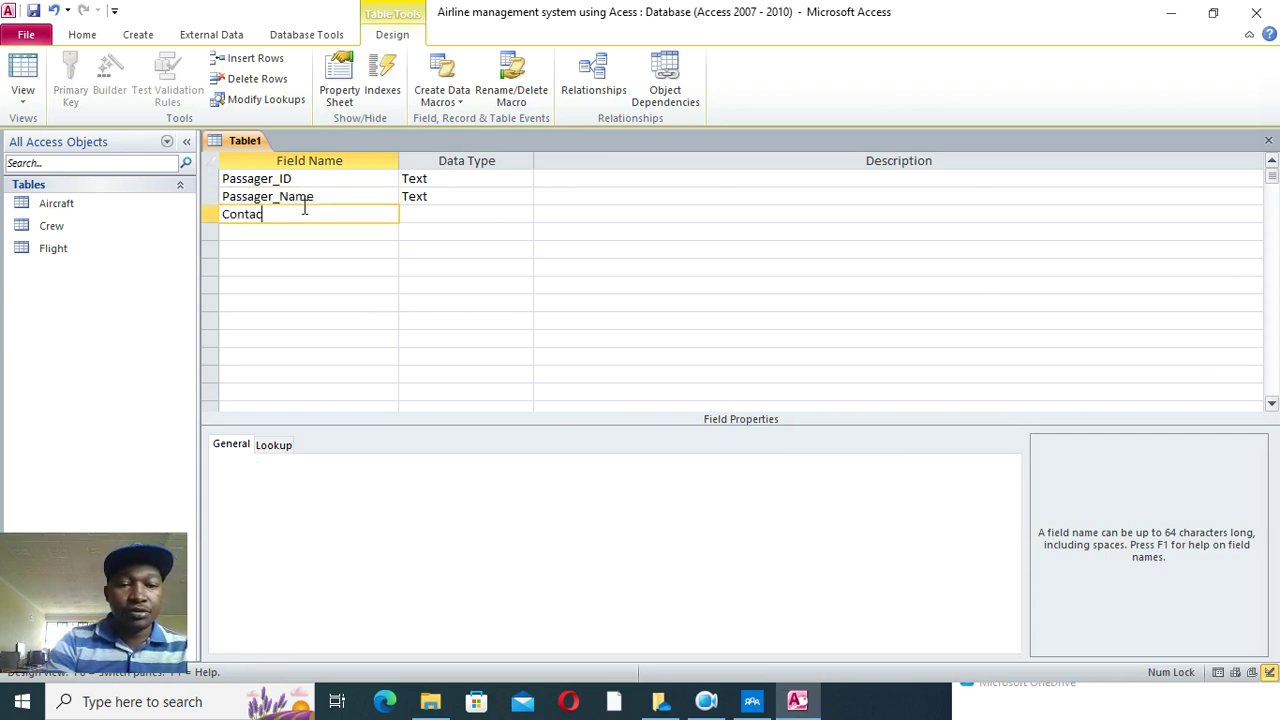
pyautogui.write('t_info')
pyautogui.click(289, 229)
pyautogui.write('Passager')
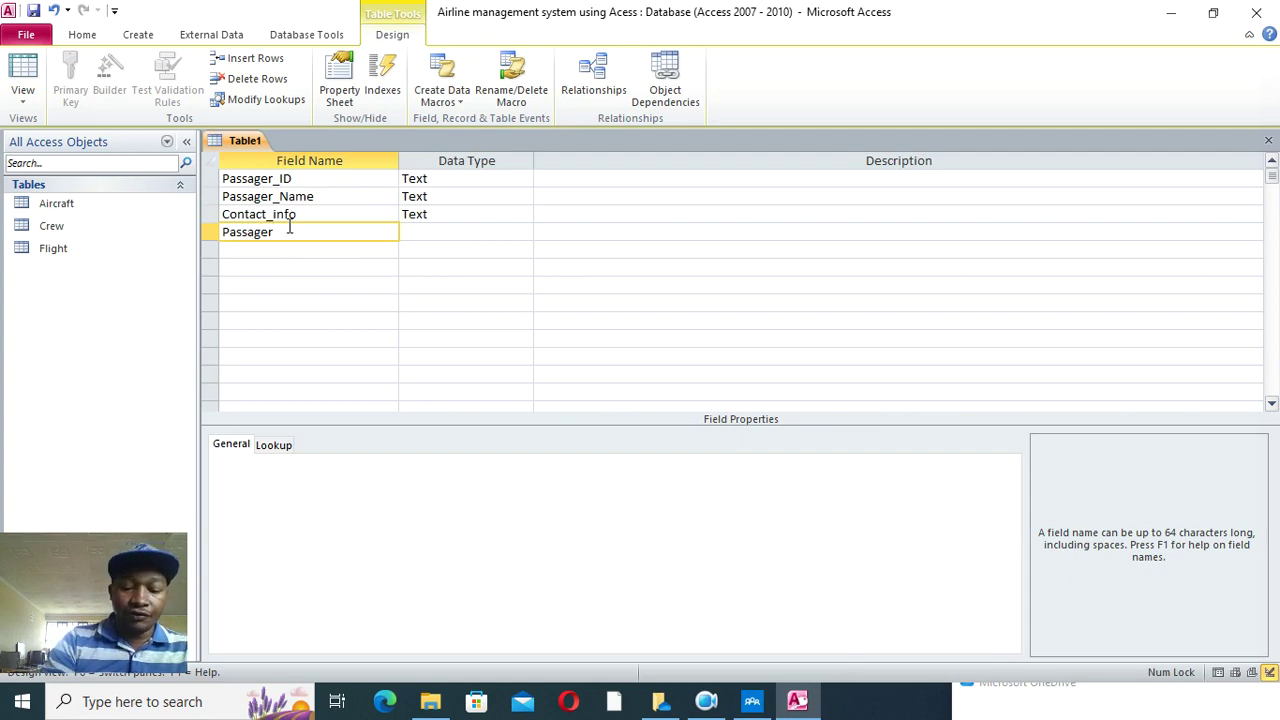
pyautogui.write('Photo')
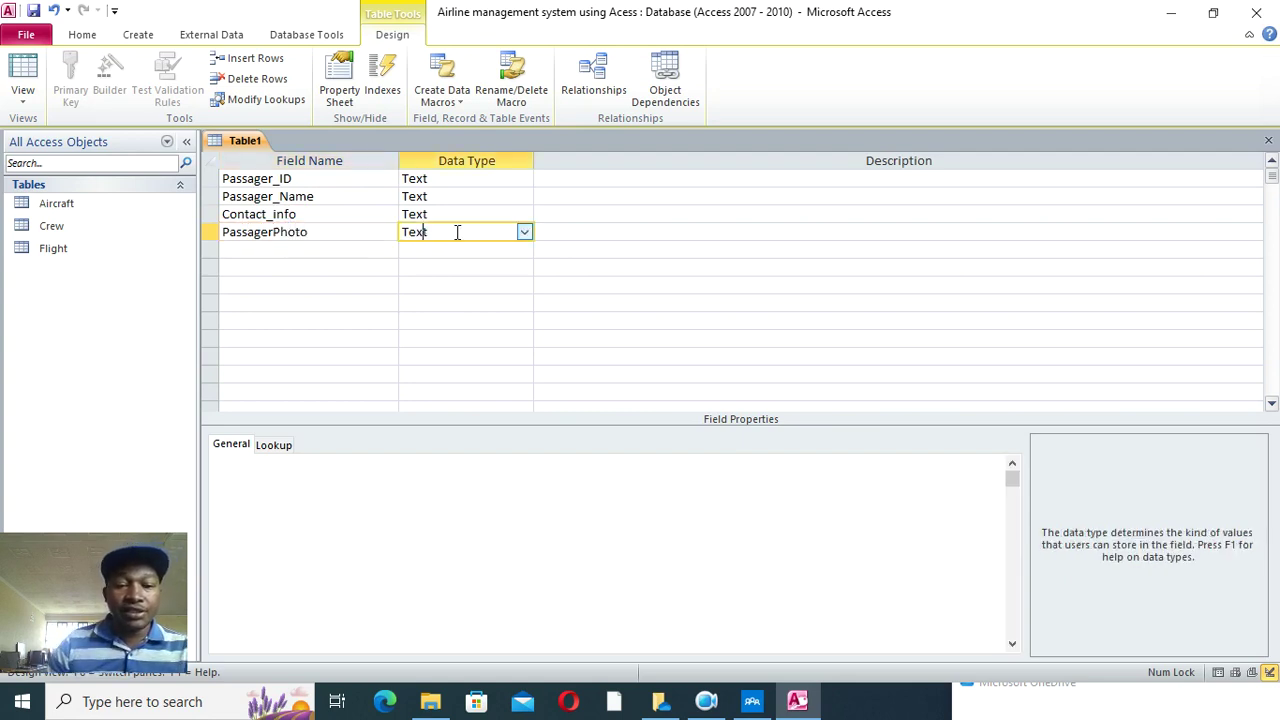
# - Make PassagerPhoto an Attachment field and Passager_ID the primary key
pyautogui.click(524, 231)
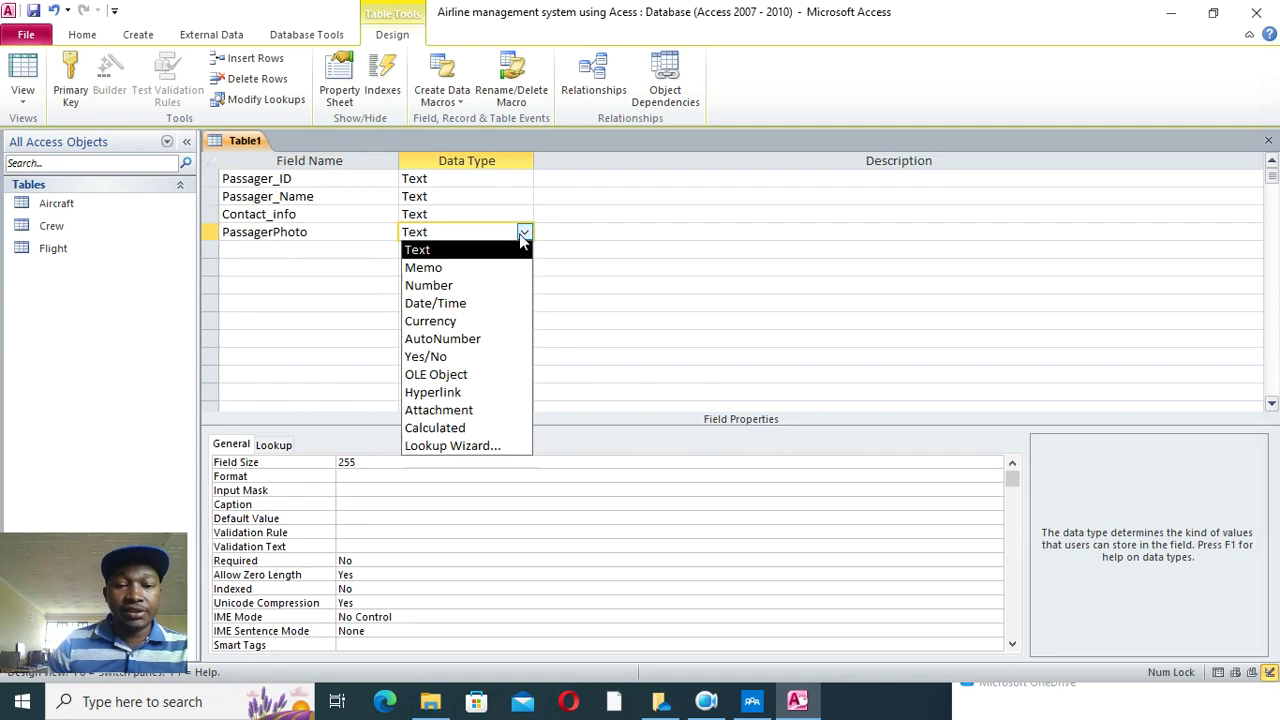
pyautogui.click(469, 419)
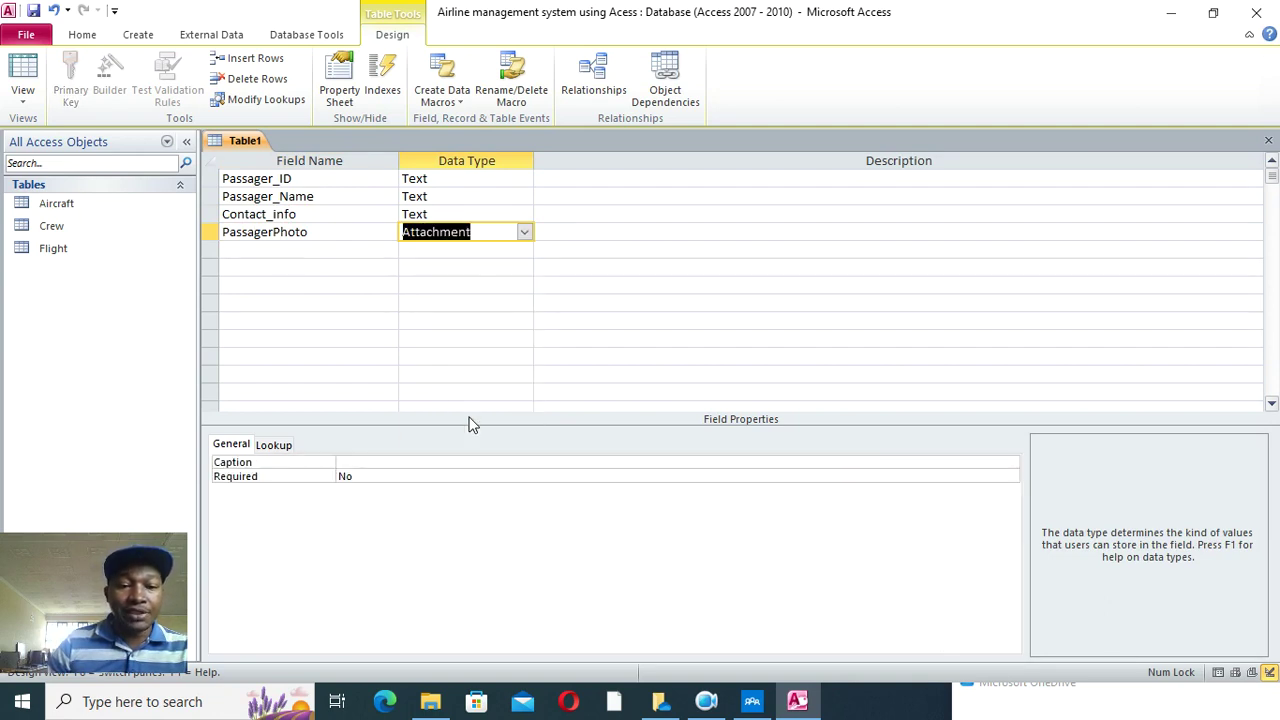
pyautogui.click(314, 178)
pyautogui.rightClick(314, 180)
pyautogui.click(355, 199)
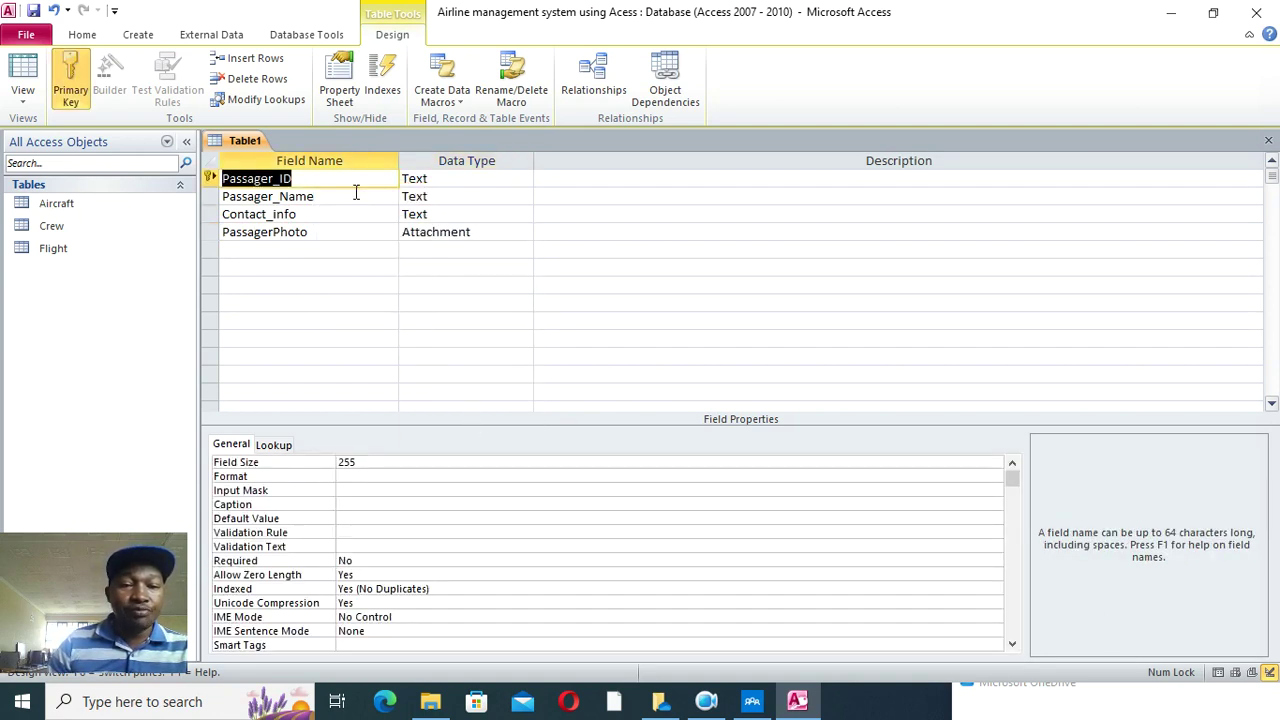
# - Save the new table as passagers
pyautogui.click(38, 17)
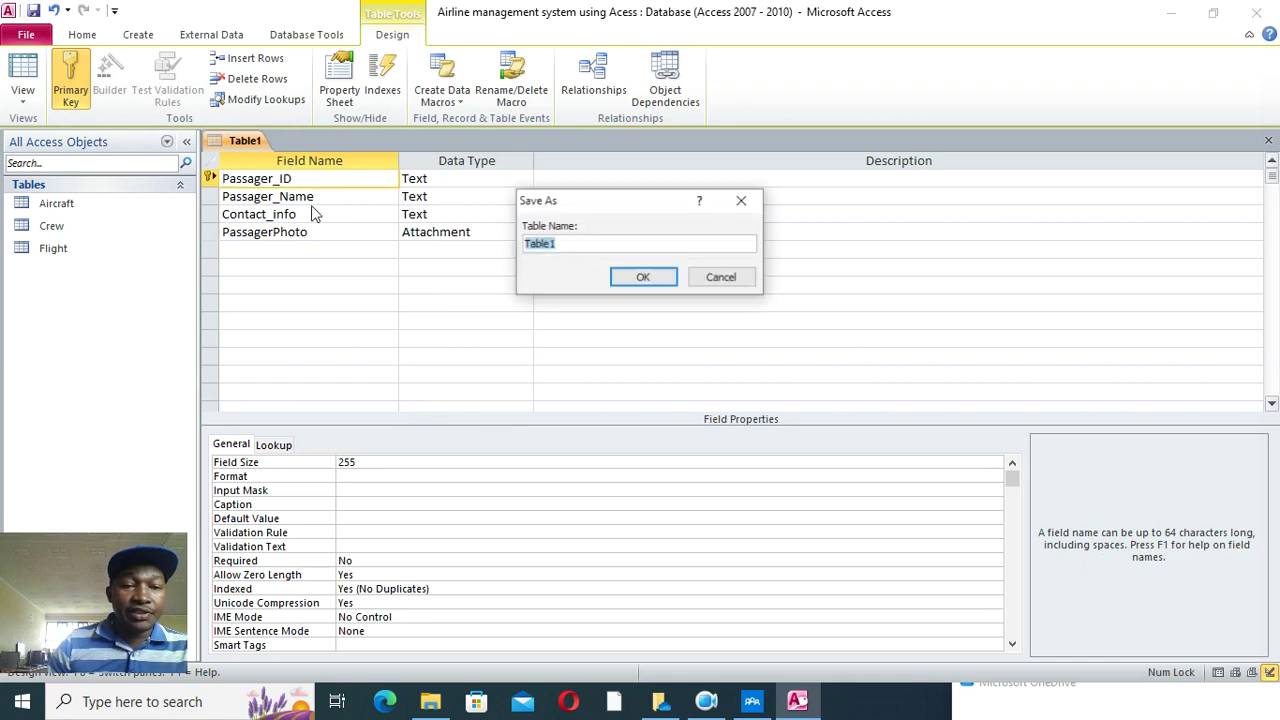
pyautogui.write('passagers')
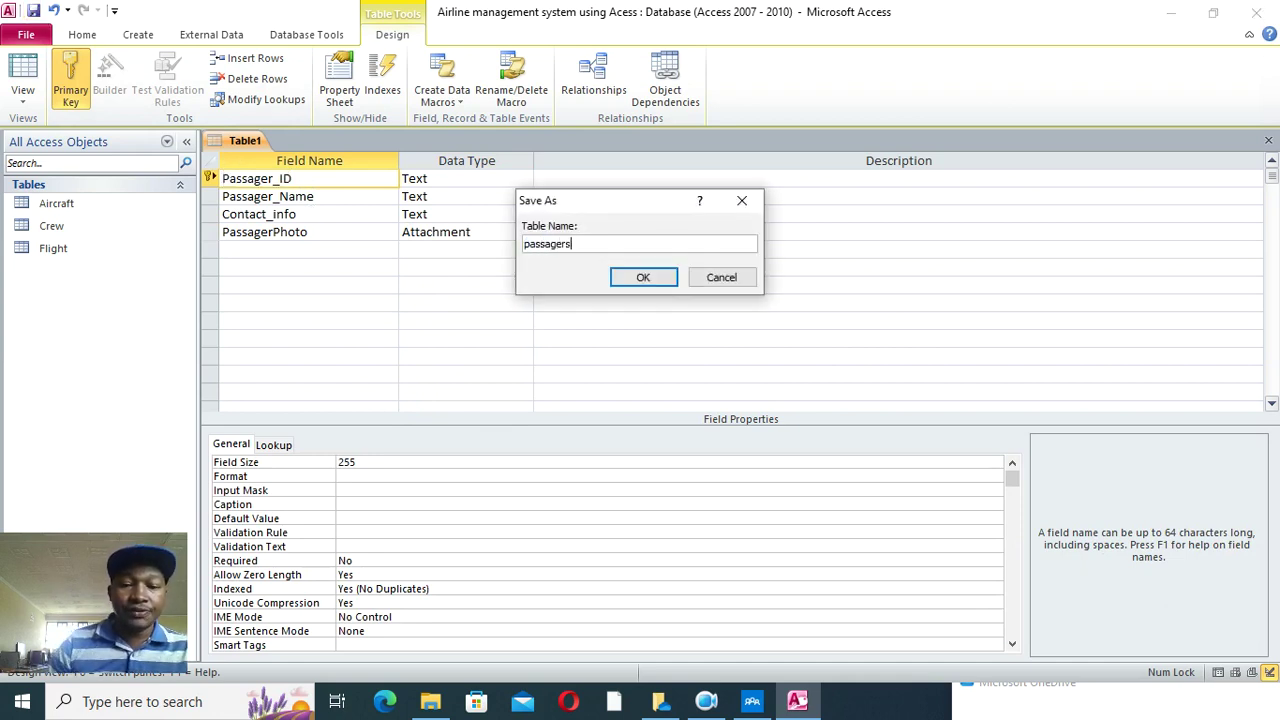
pyautogui.click(641, 277)
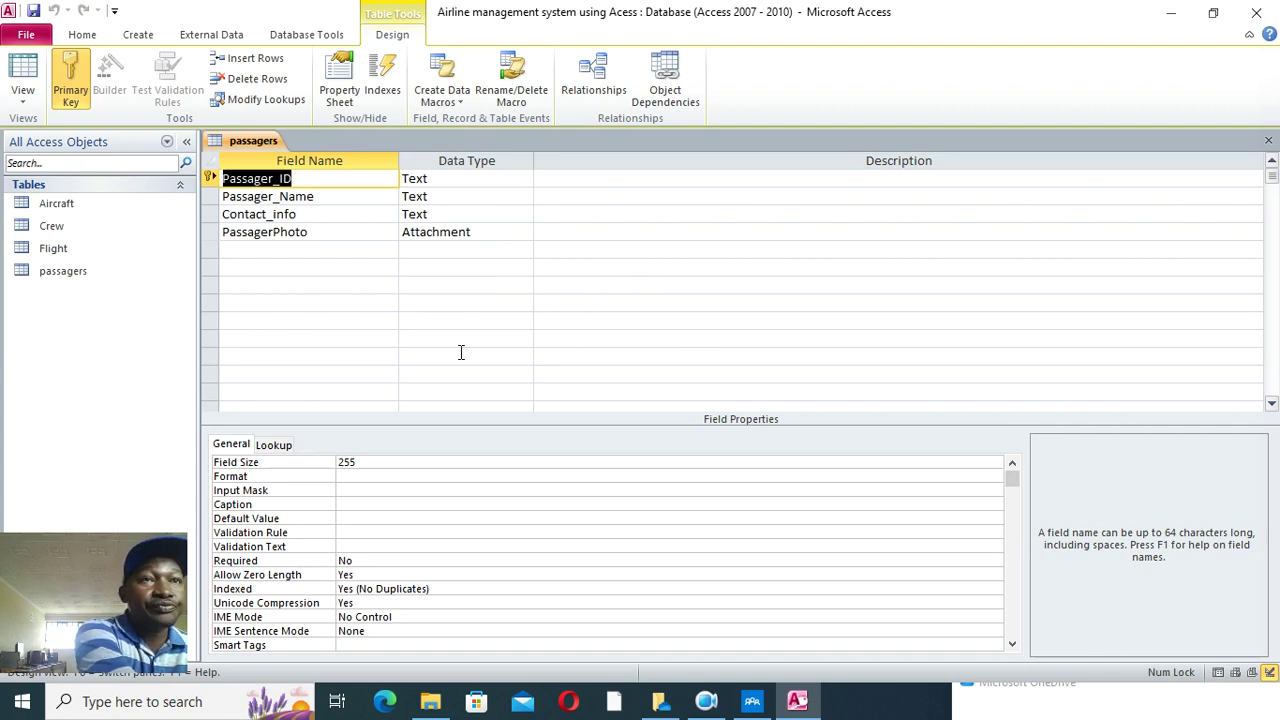
pyautogui.rightClick(252, 141)
# - Start a new table with fields Inventory_ID, set as primary key, and Flight_ID
pyautogui.click(296, 196)
pyautogui.click(129, 90)
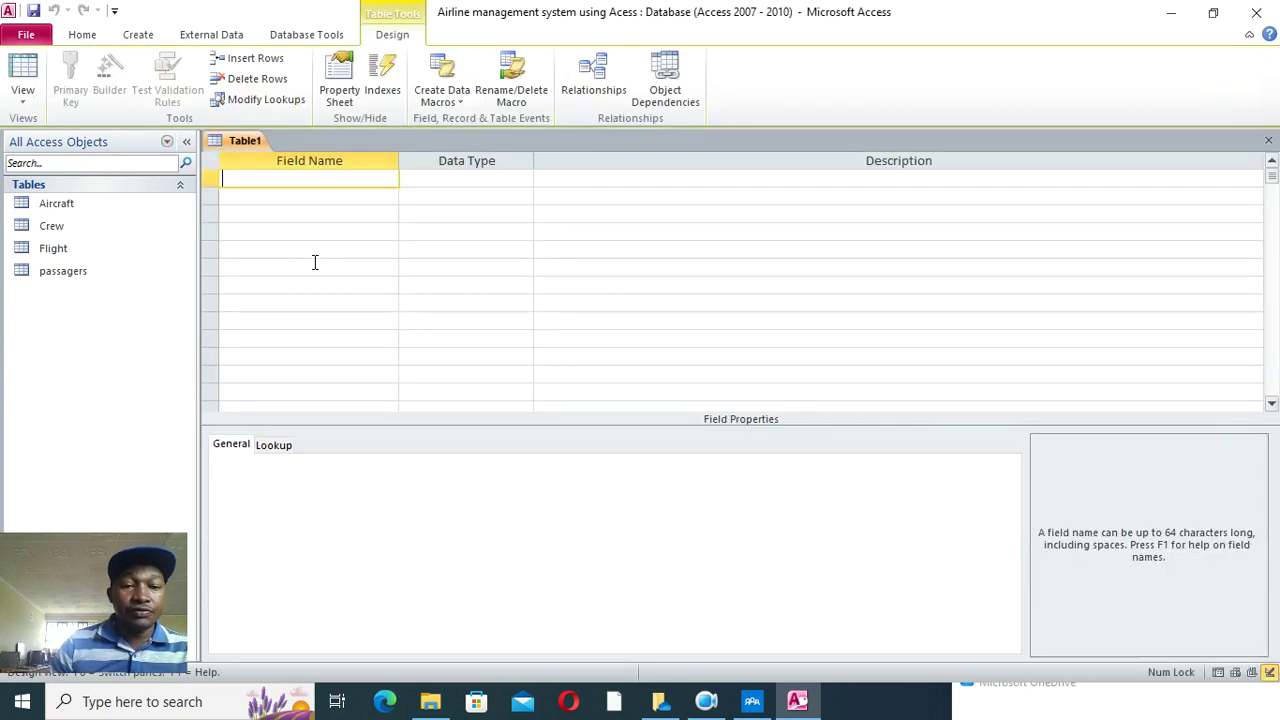
pyautogui.write('Inveontro')
pyautogui.press('BackSpace')
pyautogui.press('BackSpace')
pyautogui.press('BackSpace')
pyautogui.press('BackSpace')
pyautogui.press('BackSpace')
pyautogui.write('ntory')
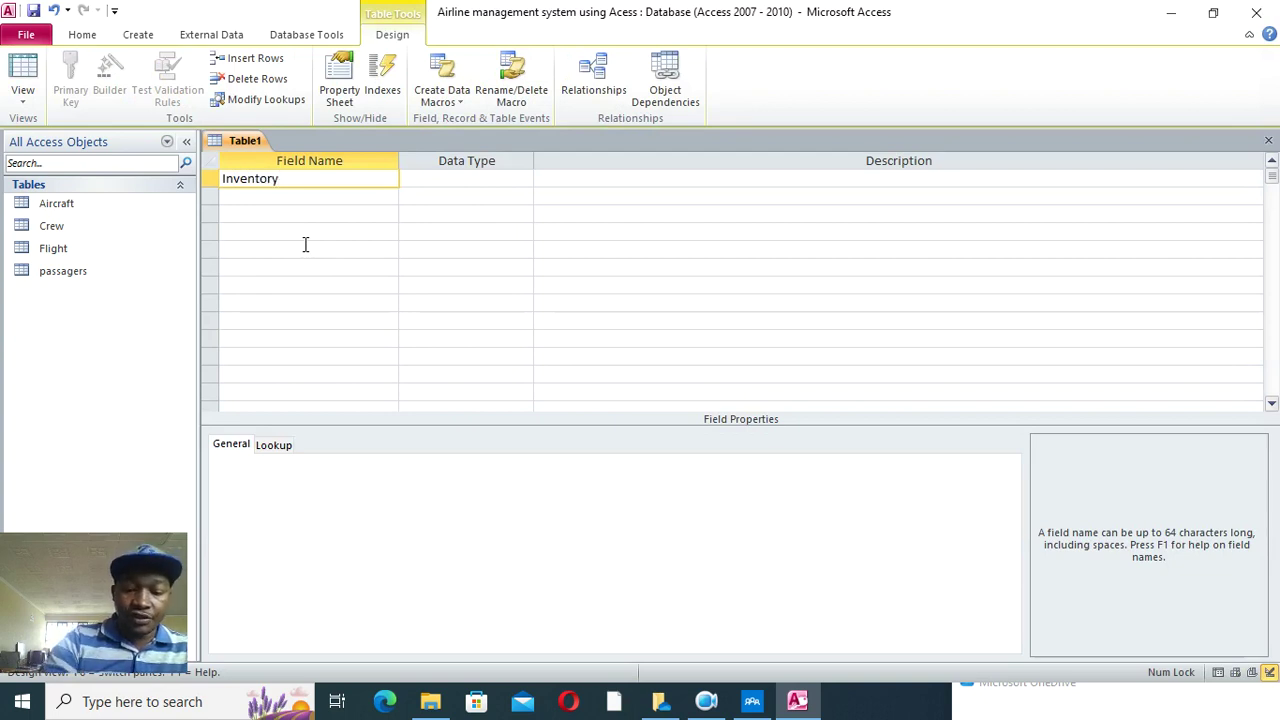
pyautogui.write('_ID')
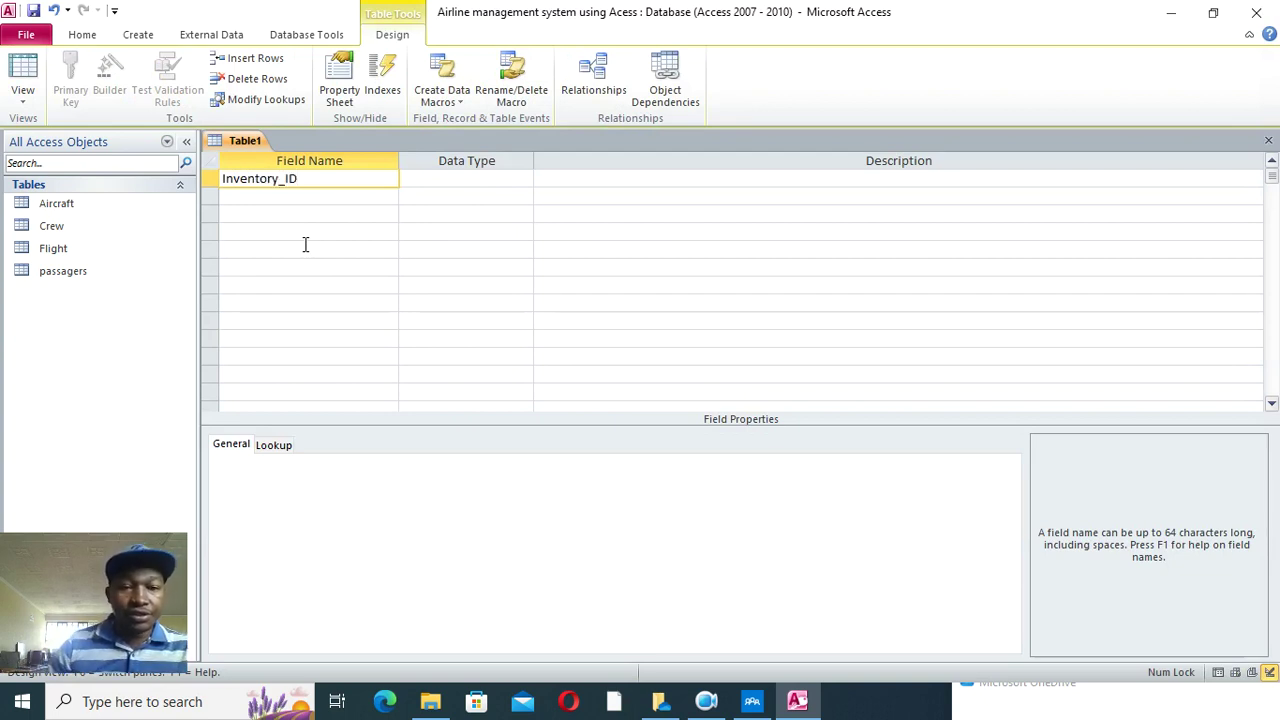
pyautogui.click(272, 198)
pyautogui.write('Flight')
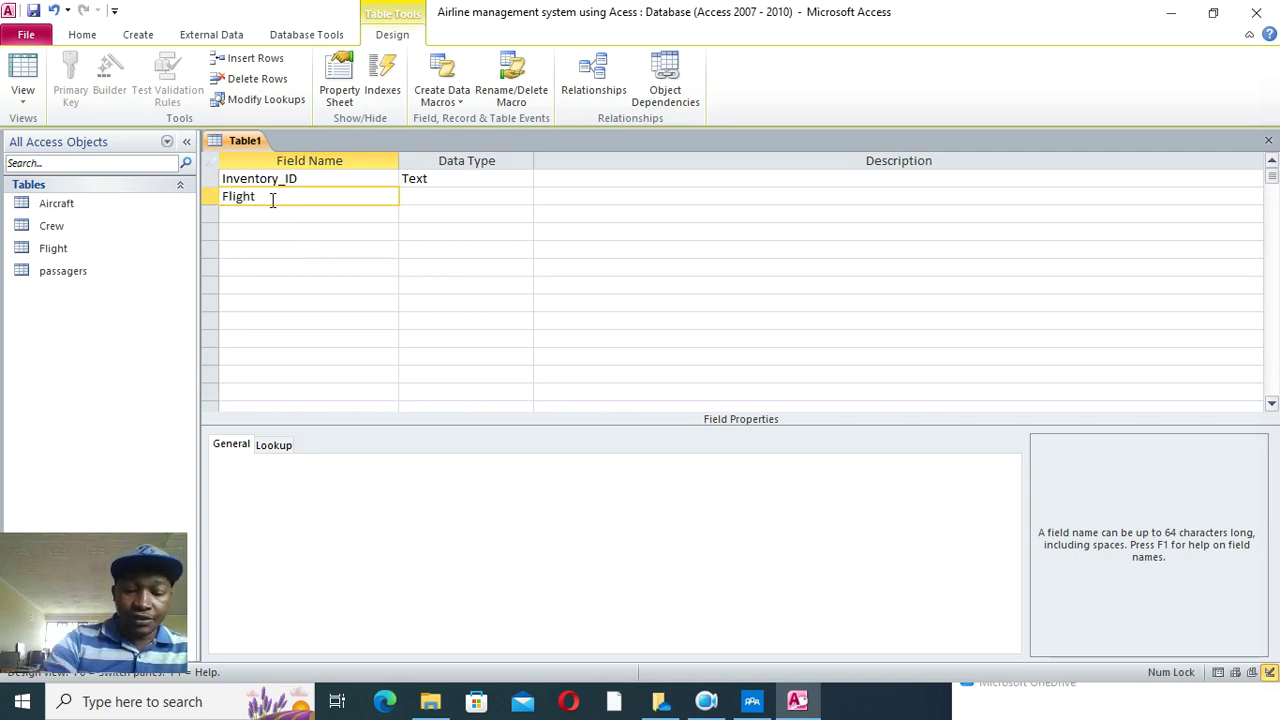
pyautogui.write('_Id')
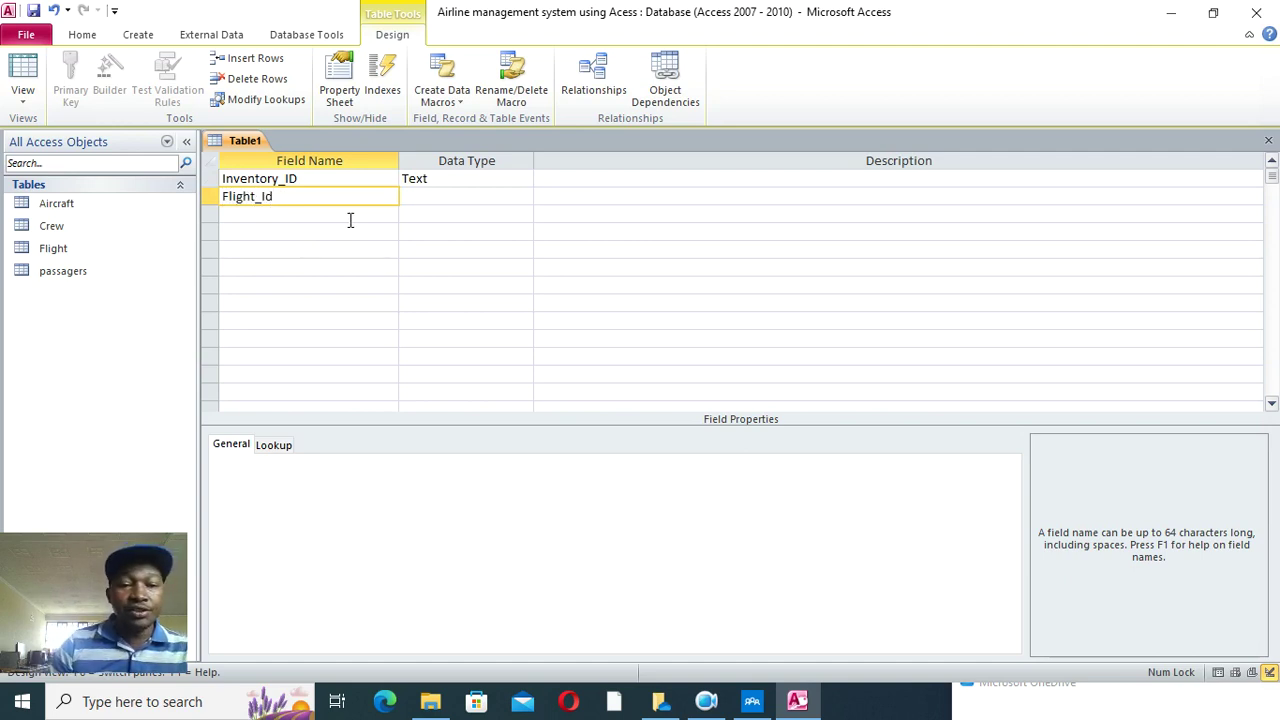
pyautogui.press('BackSpace')
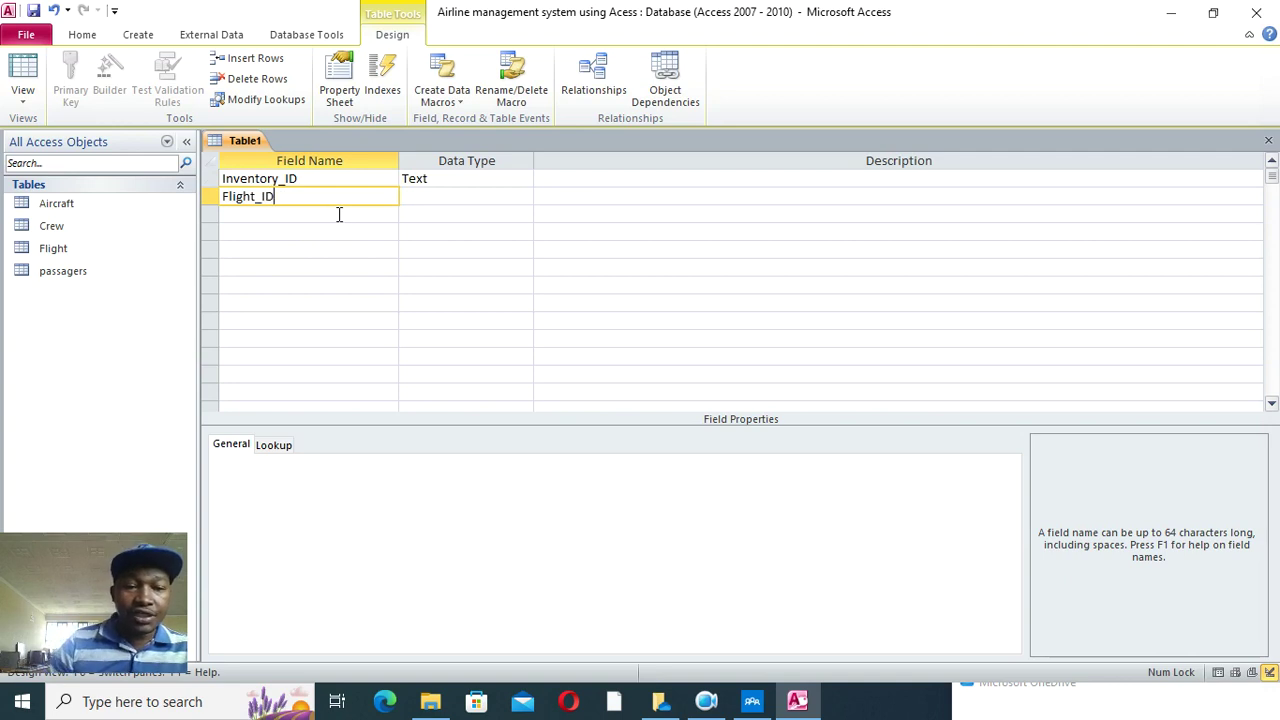
pyautogui.click(405, 196)
pyautogui.rightClick(362, 180)
pyautogui.click(390, 188)
# - Make Flight_ID a lookup field showing Flight_ID values from the Flight table
pyautogui.click(442, 197)
pyautogui.click(523, 196)
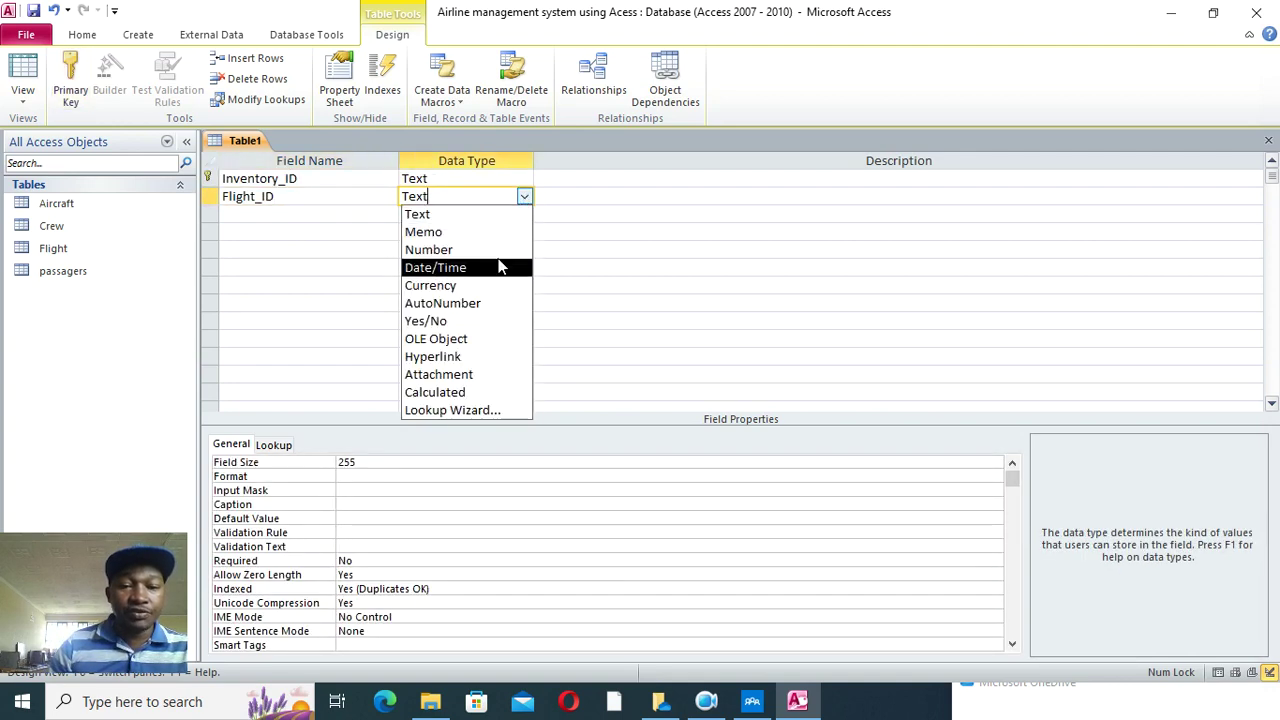
pyautogui.click(470, 410)
pyautogui.click(735, 414)
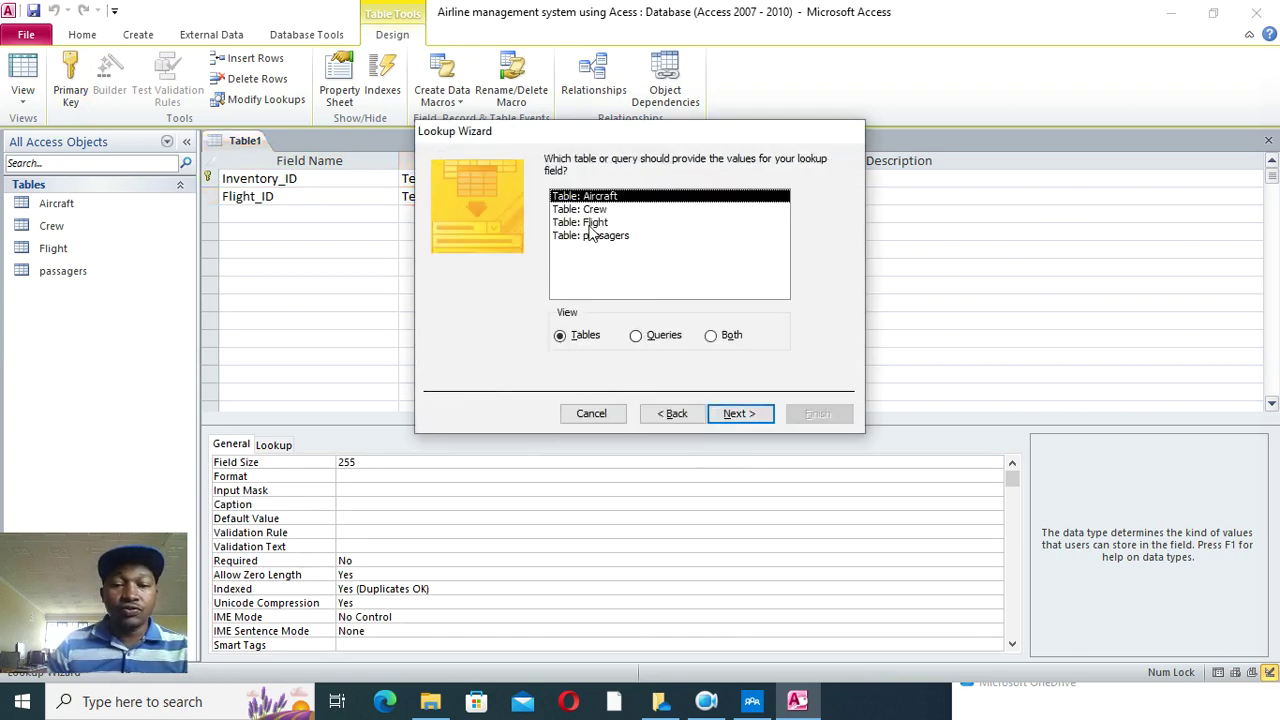
pyautogui.click(592, 222)
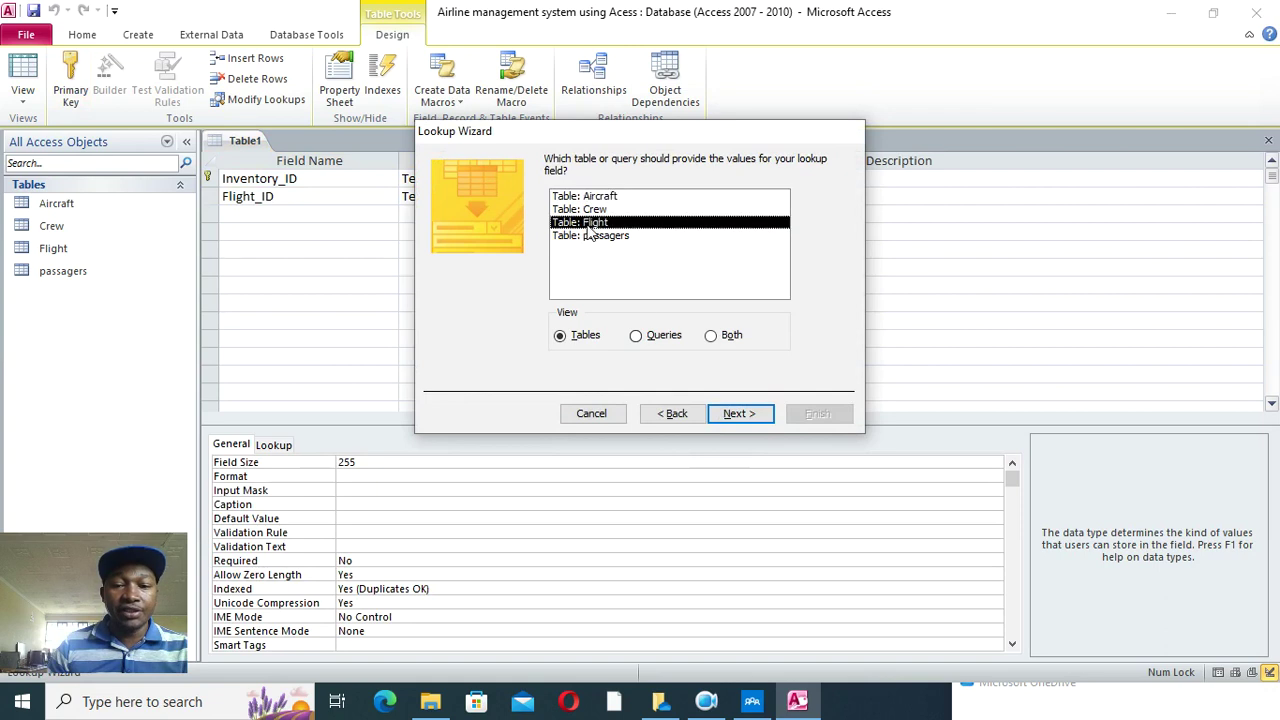
pyautogui.click(720, 414)
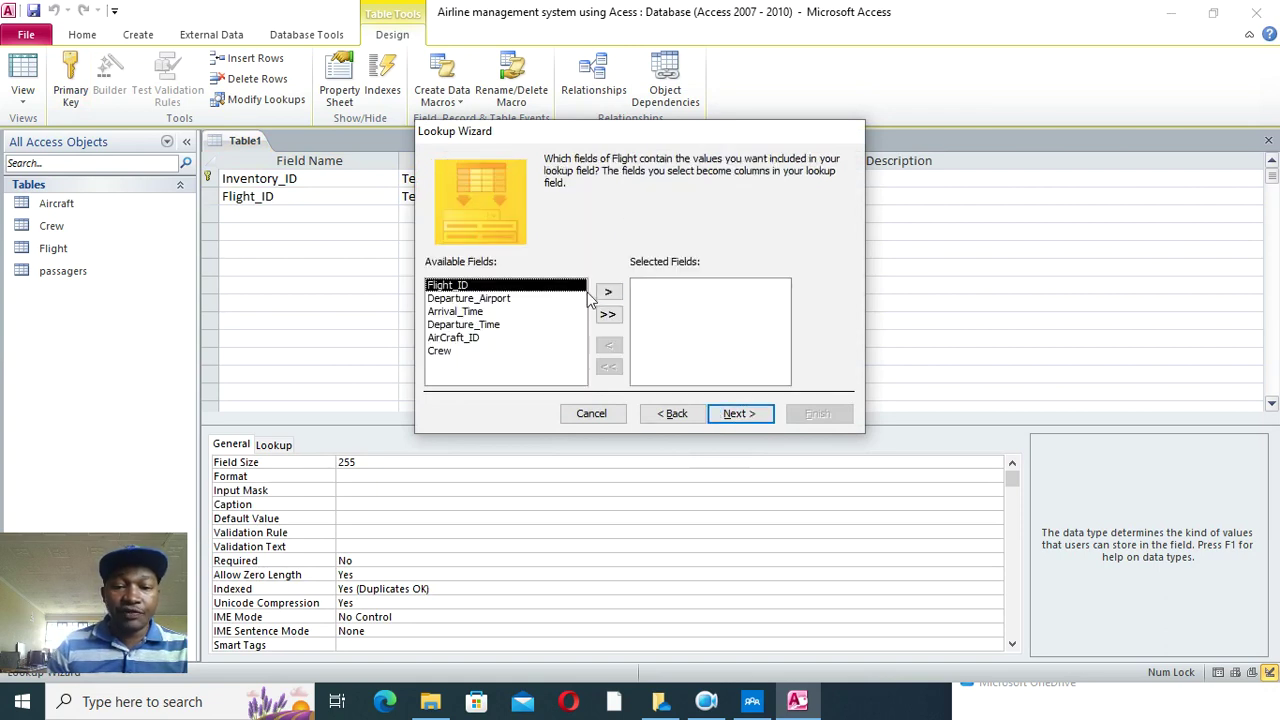
pyautogui.click(608, 291)
pyautogui.click(733, 413)
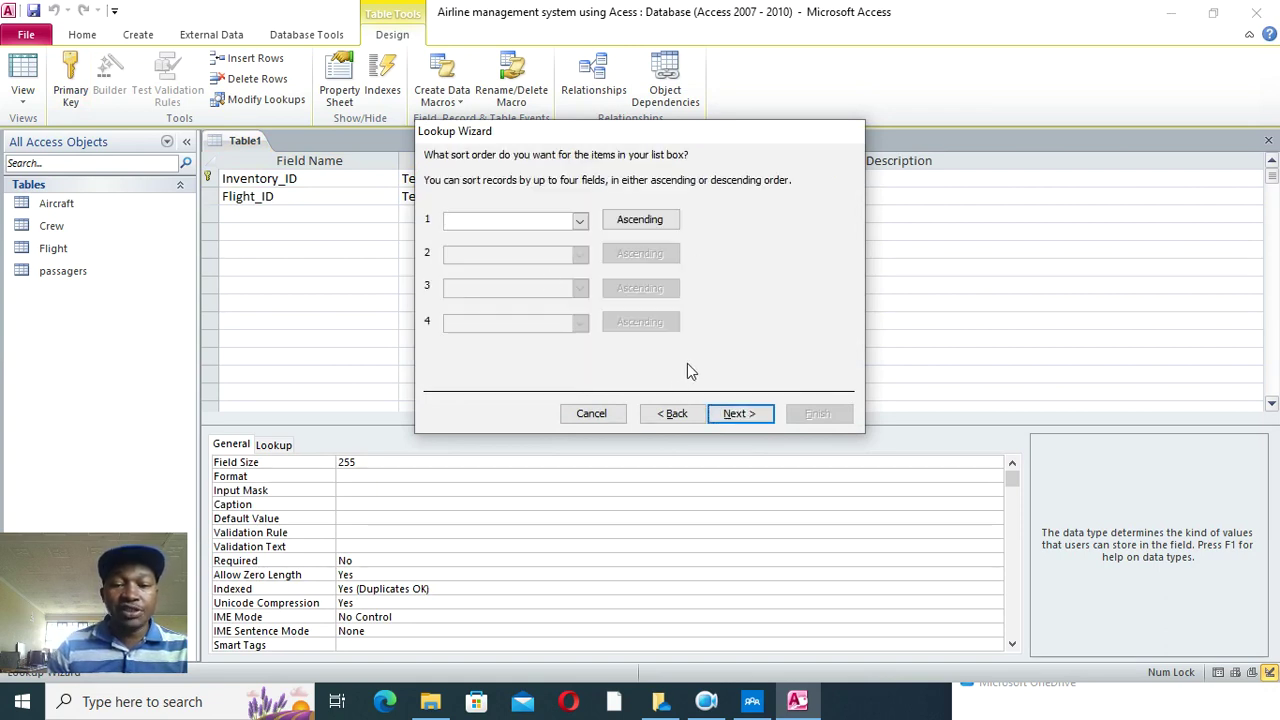
pyautogui.click(740, 414)
pyautogui.click(740, 414)
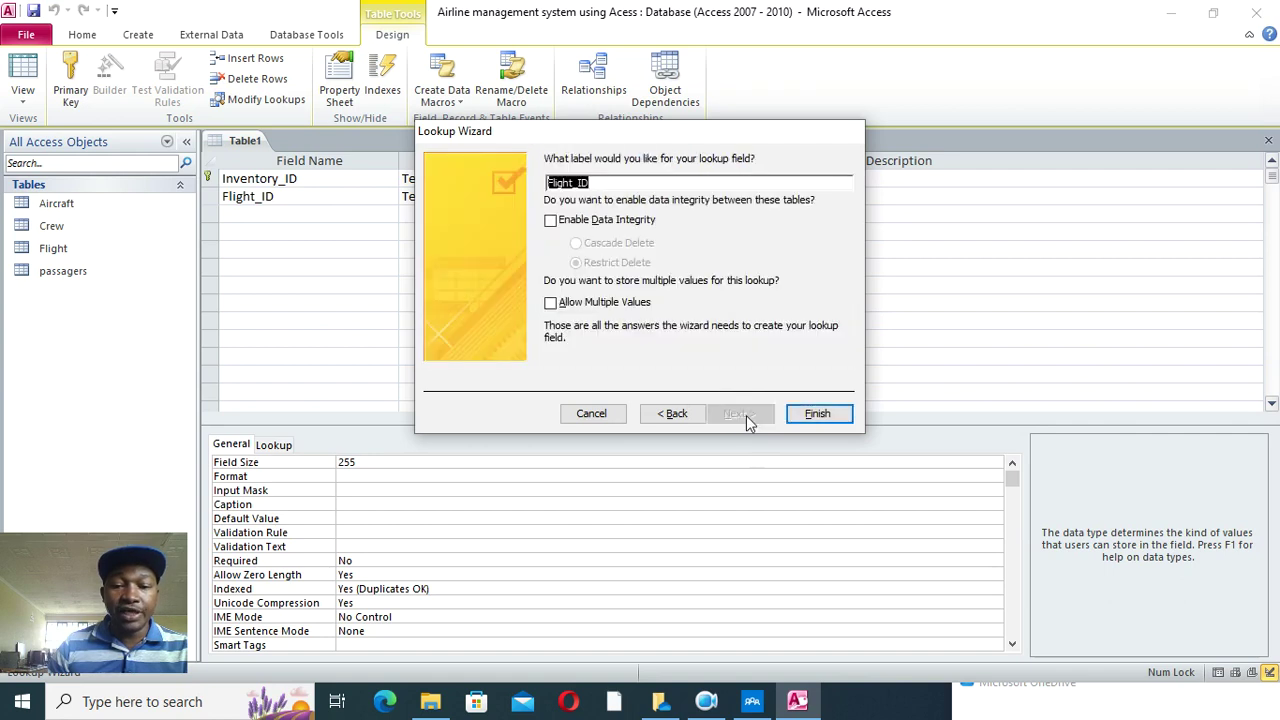
pyautogui.click(818, 414)
# - Save the table as Inventory
pyautogui.click(600, 397)
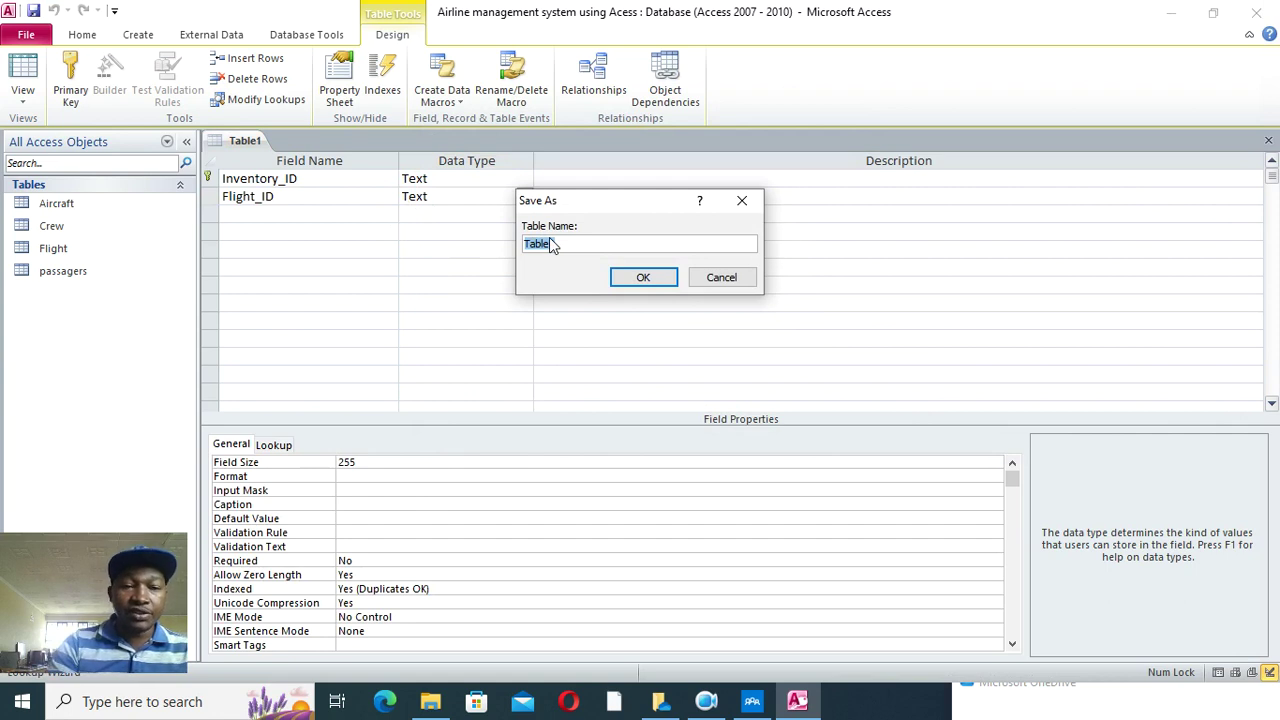
pyautogui.write('Inventory')
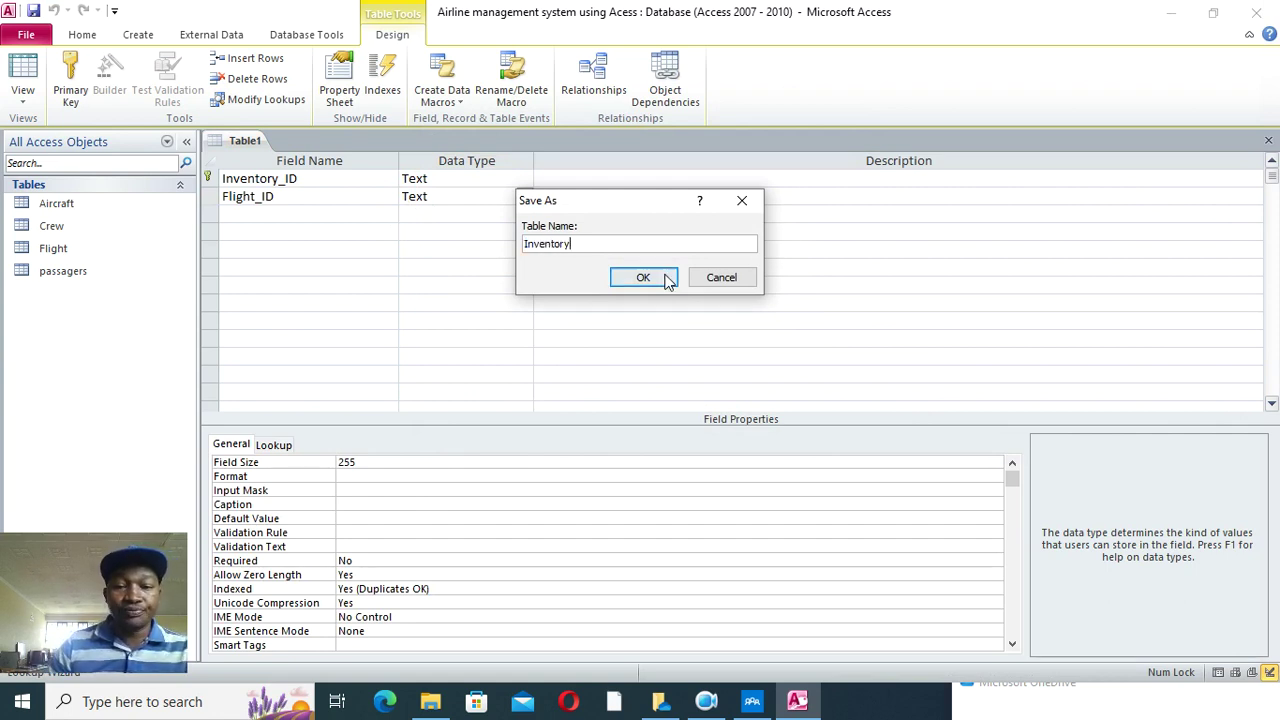
pyautogui.click(643, 277)
pyautogui.click(264, 214)
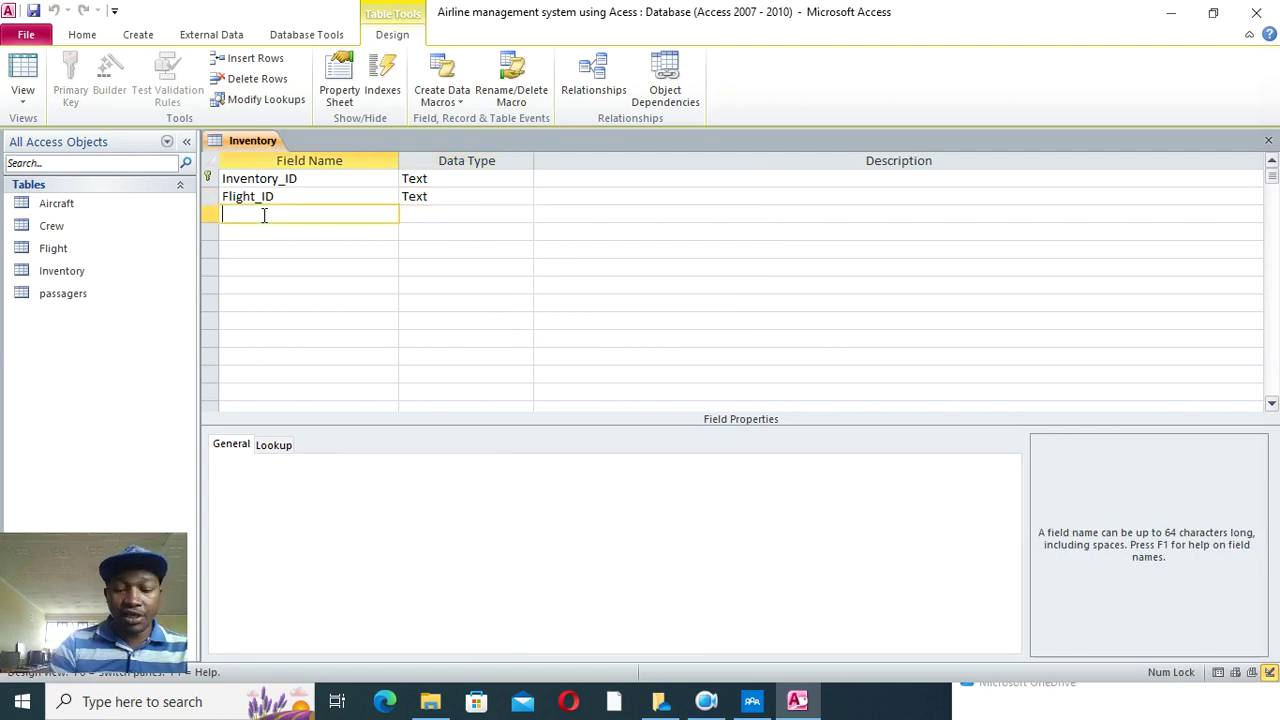
# - Add an Available_Seats field with the Text data type
pyautogui.write('Avau')
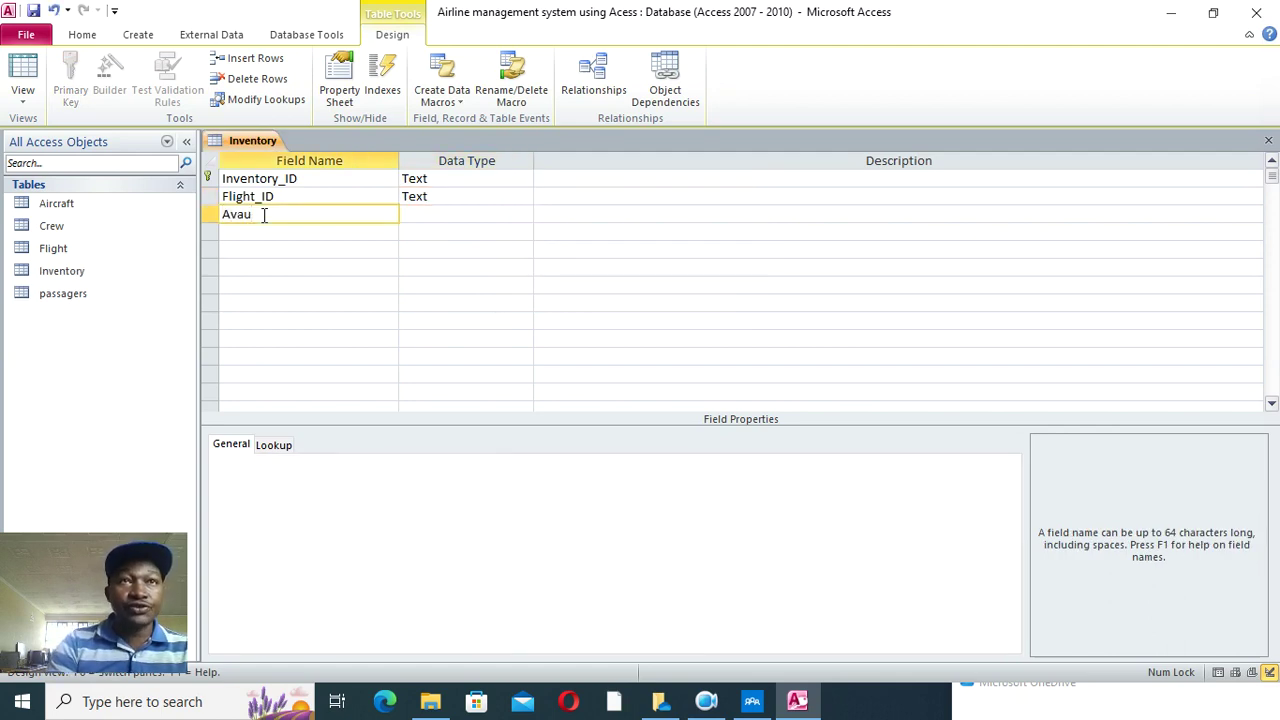
pyautogui.press('BackSpace')
pyautogui.write('ilable')
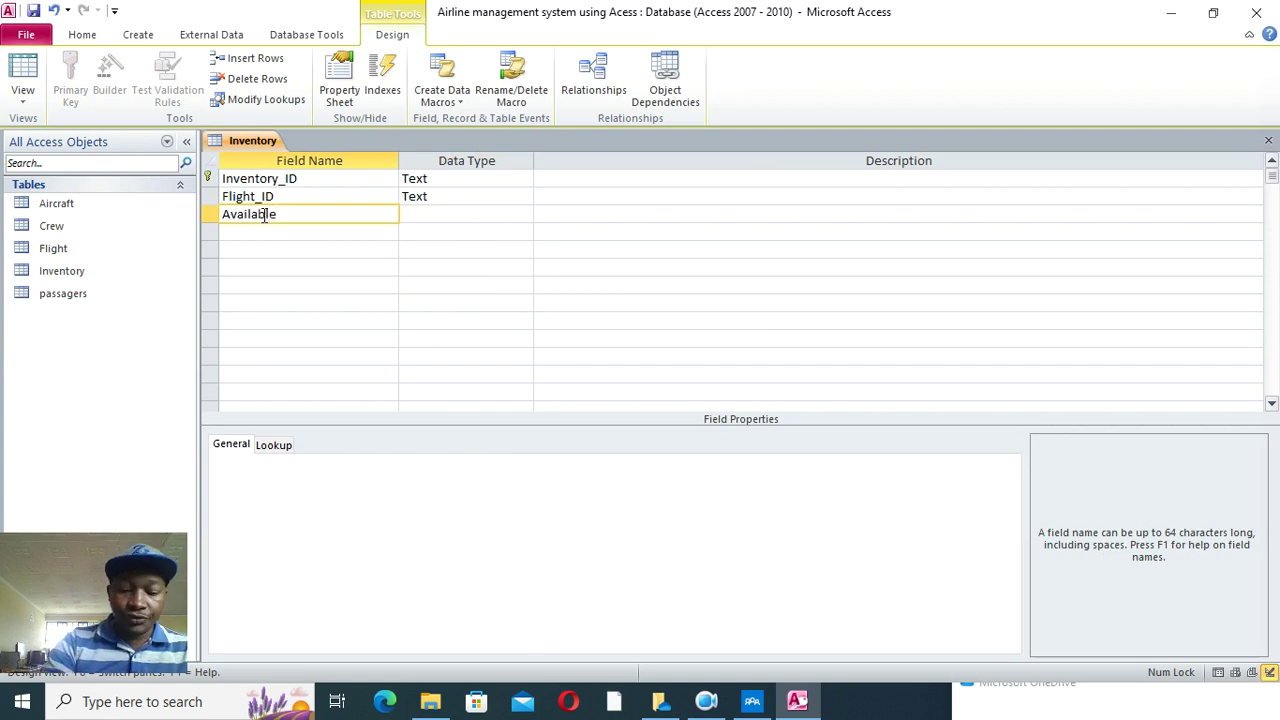
pyautogui.write('_Seats')
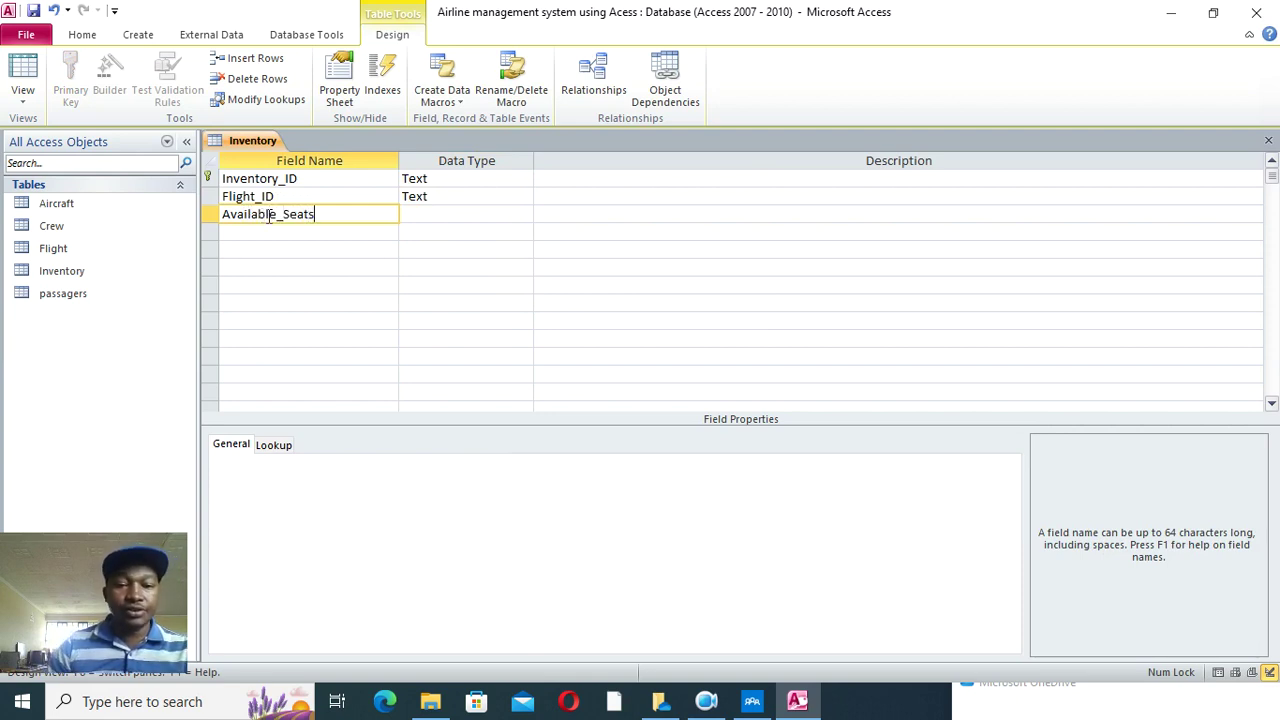
pyautogui.click(404, 203)
pyautogui.click(406, 227)
# - Add a Price field with the Currency data type
pyautogui.click(289, 232)
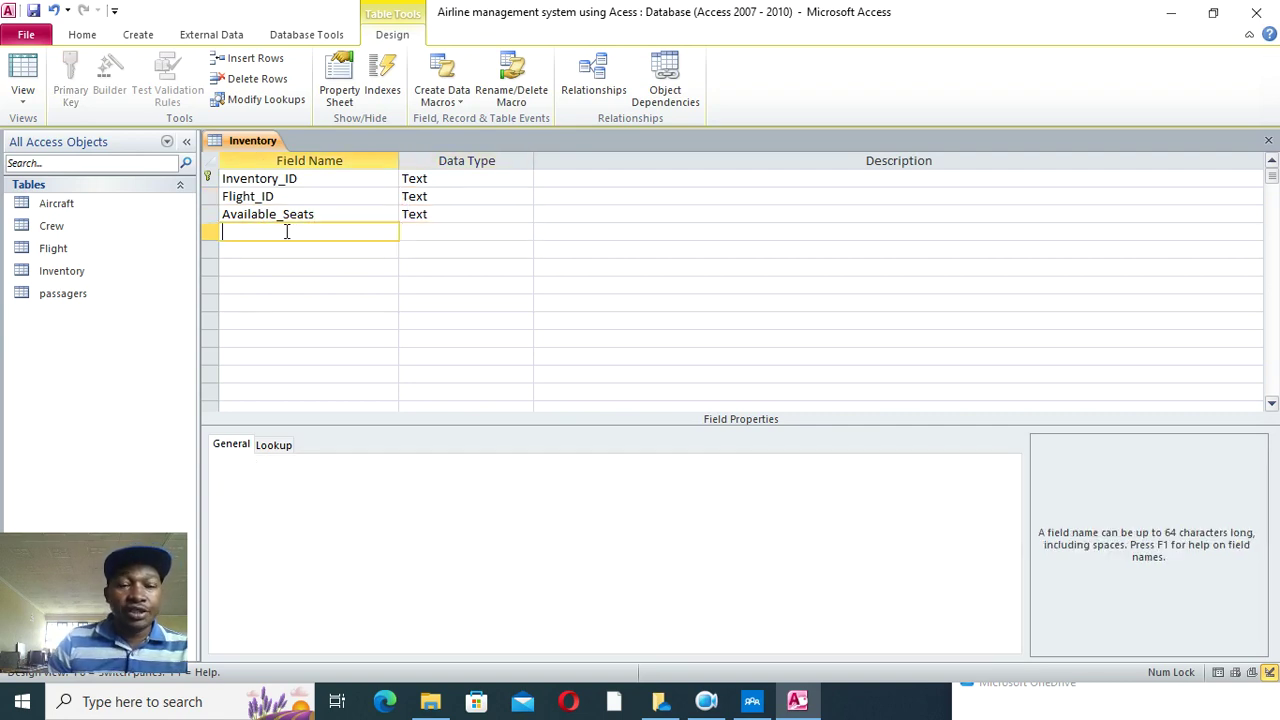
pyautogui.write('Price')
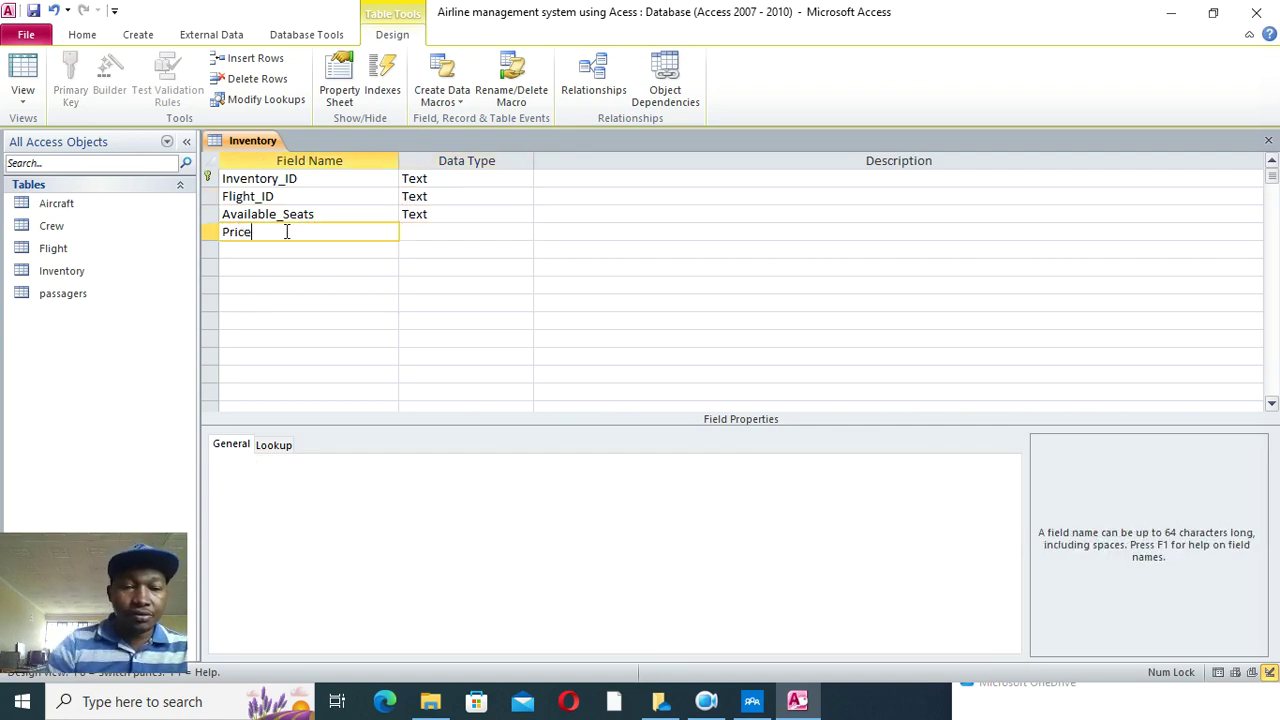
pyautogui.click(457, 231)
pyautogui.write('cy')
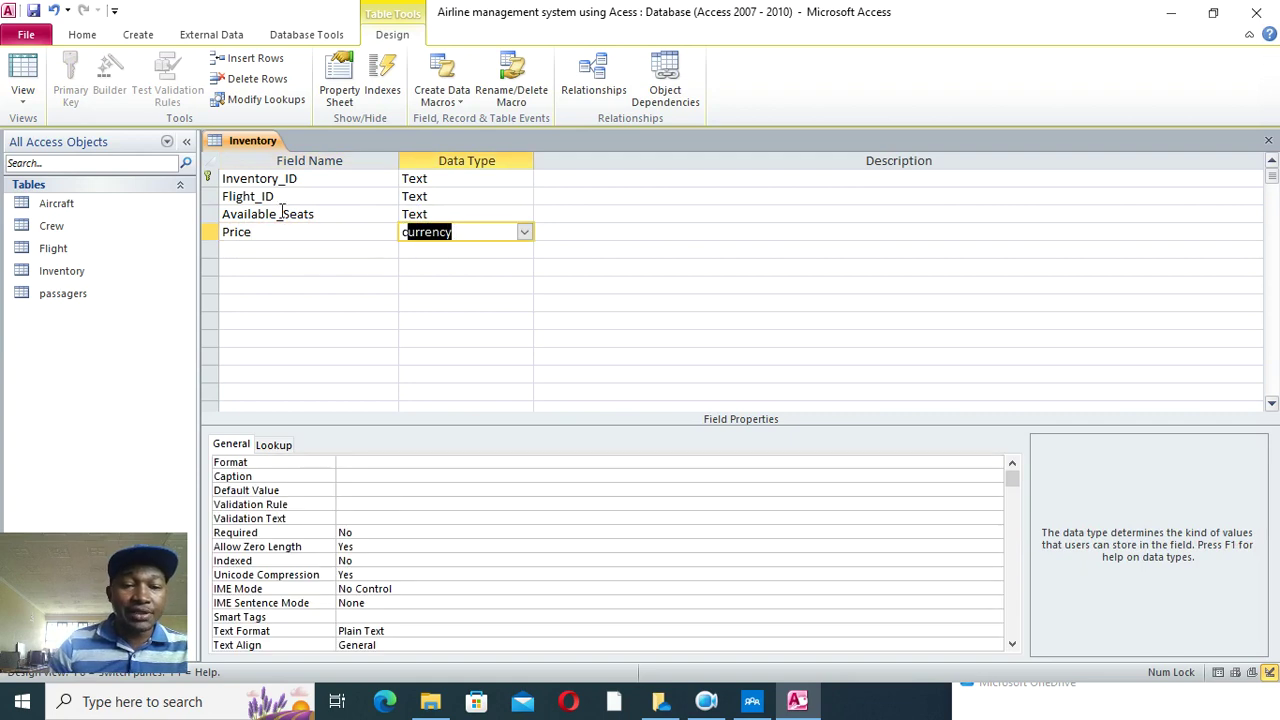
pyautogui.rightClick(253, 140)
# - Close the Inventory design and start a new table keyed on Reservation_ID
pyautogui.click(317, 171)
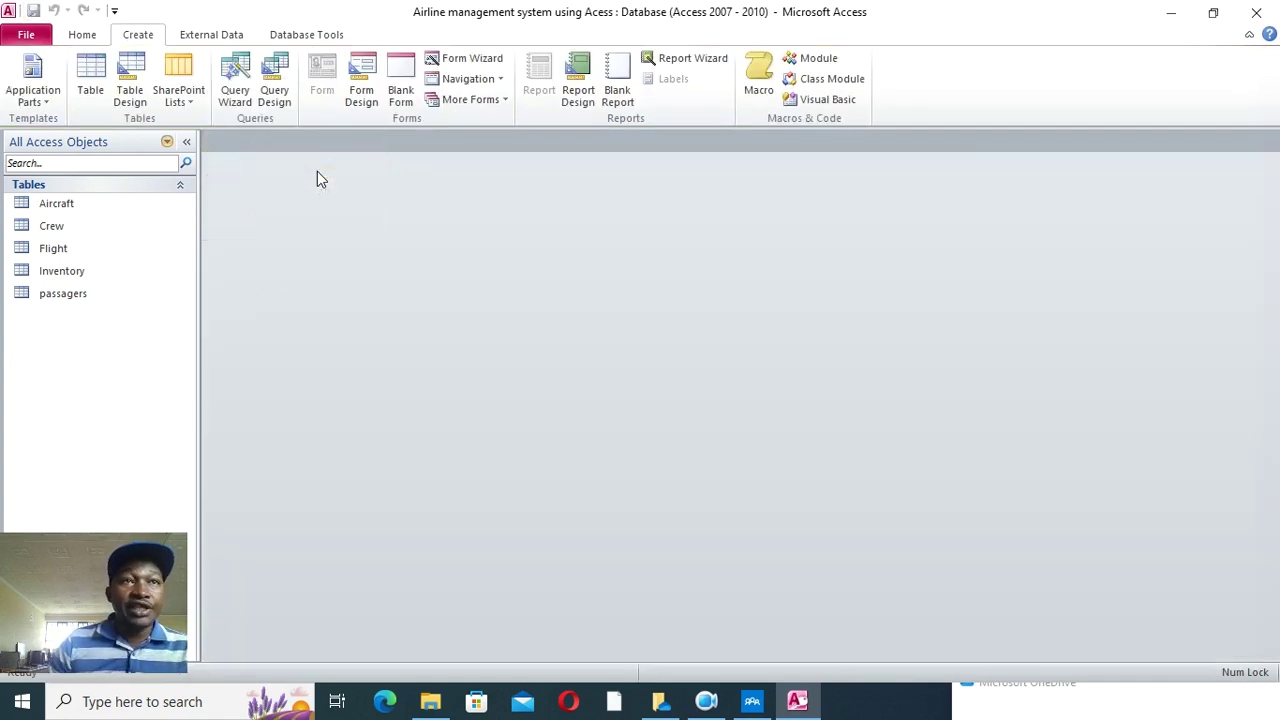
pyautogui.click(130, 90)
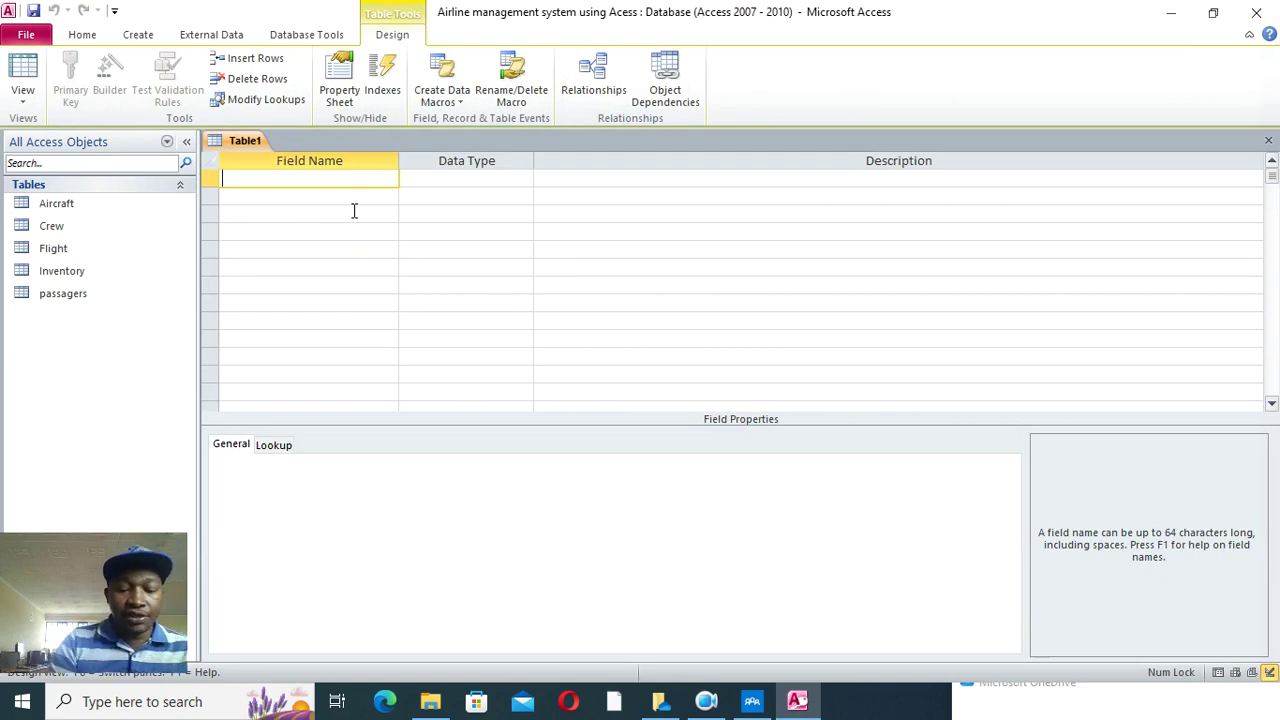
pyautogui.write('Reservation')
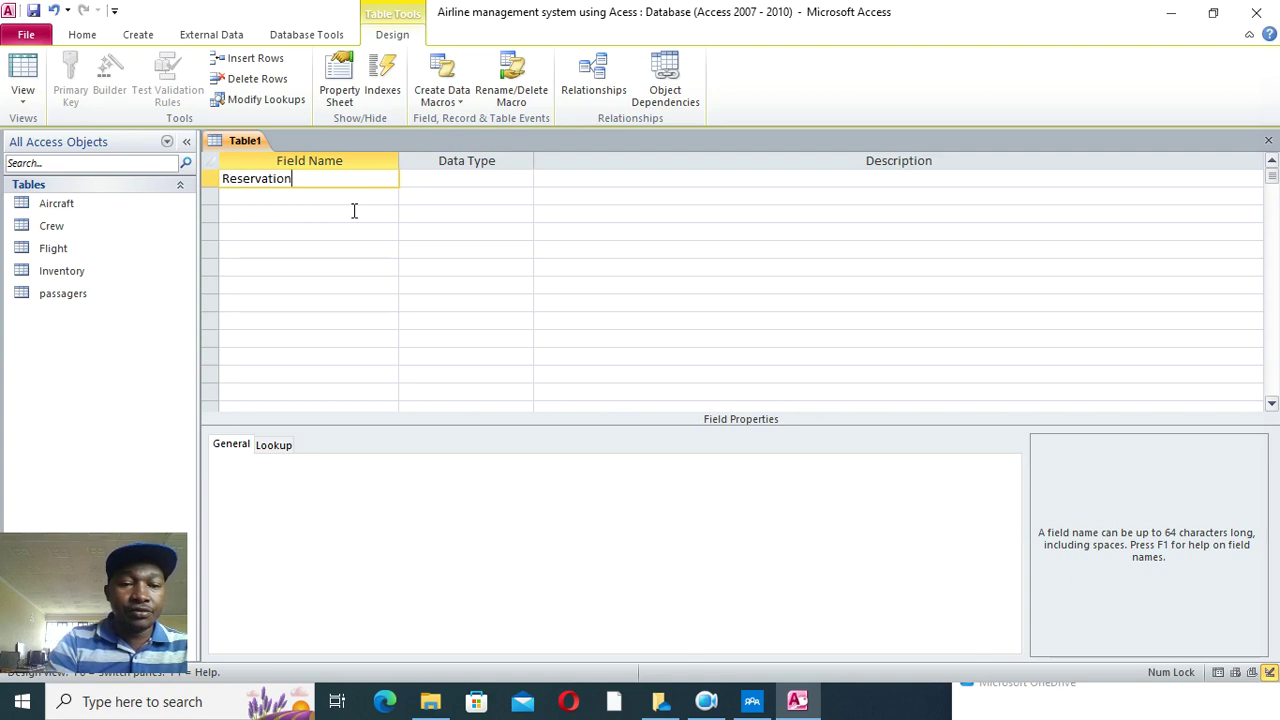
pyautogui.write('_ID')
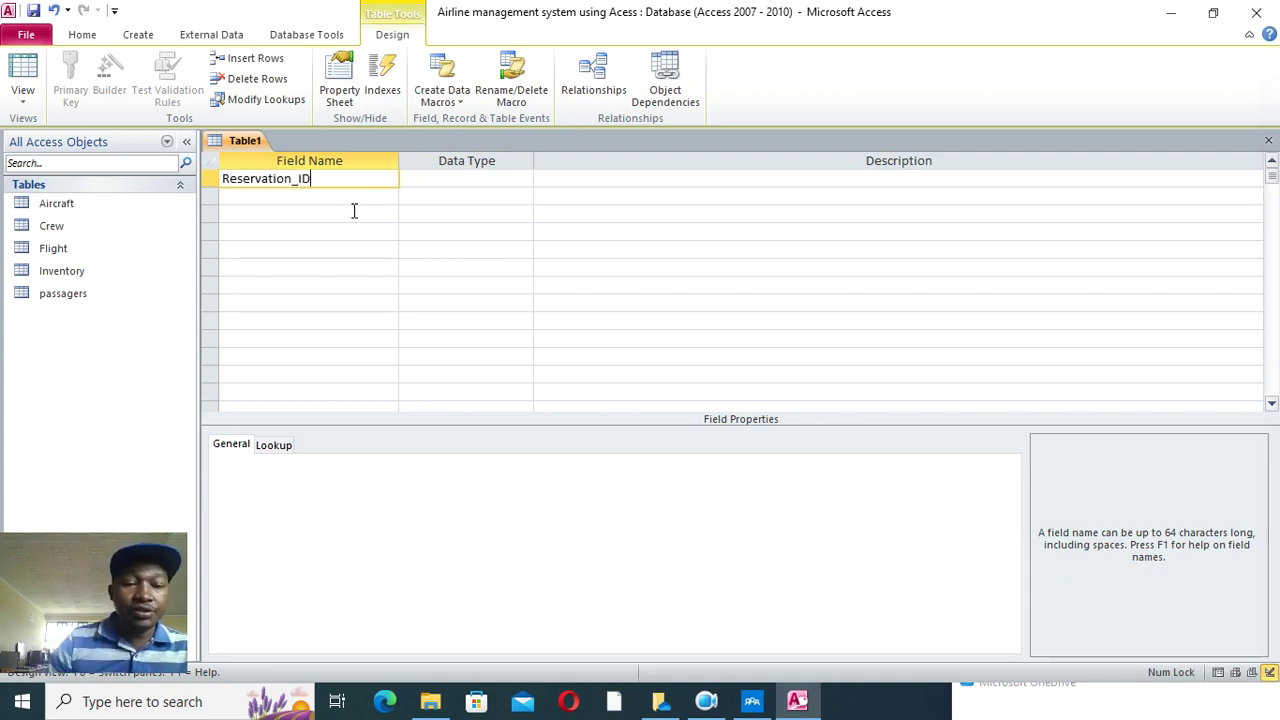
pyautogui.rightClick(437, 181)
pyautogui.click(477, 189)
# - Add a Flight_ID lookup field drawing Flight_ID values from the Flight table
pyautogui.click(339, 194)
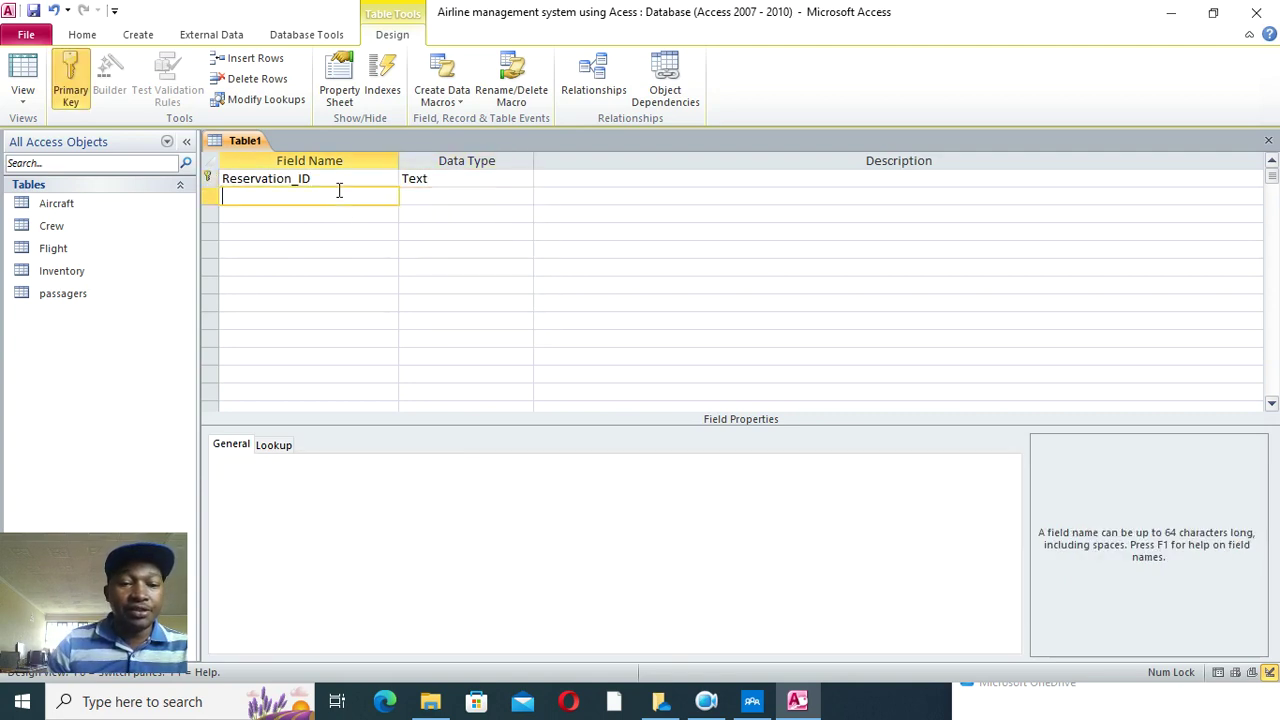
pyautogui.write('Fligh')
pyautogui.write('t_Id')
pyautogui.write('D')
pyautogui.click(410, 196)
pyautogui.click(523, 196)
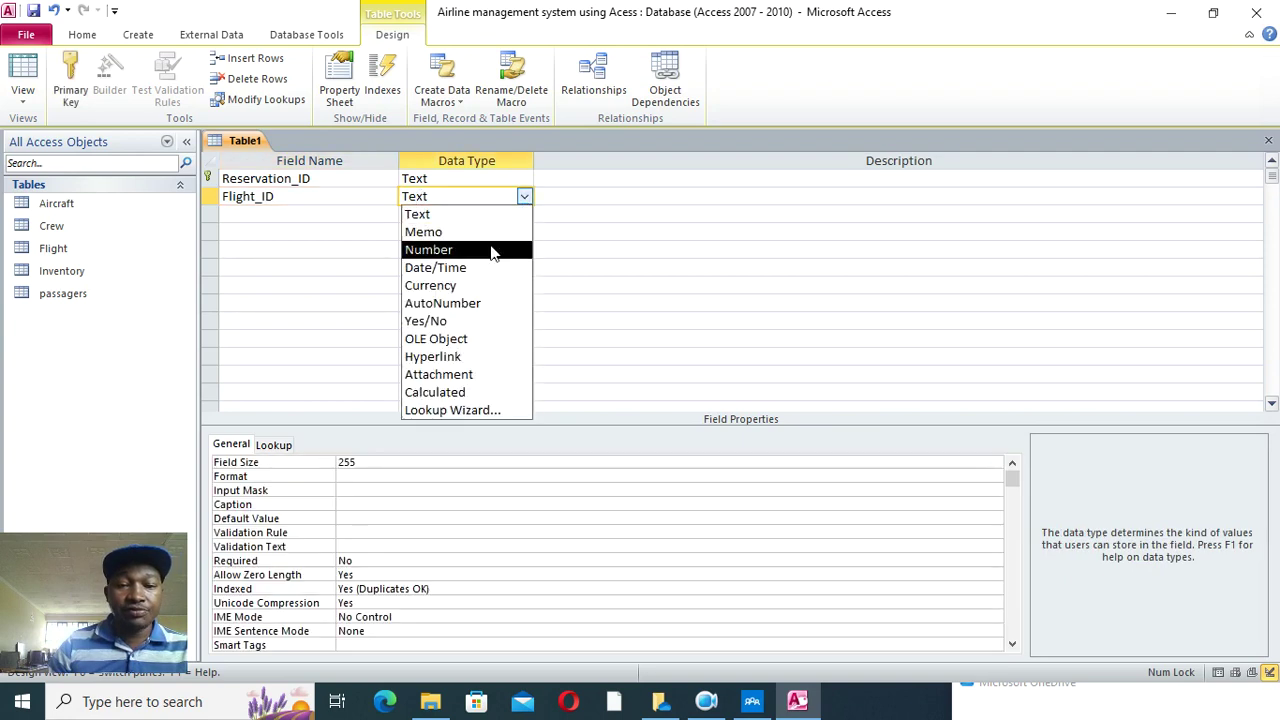
pyautogui.click(470, 410)
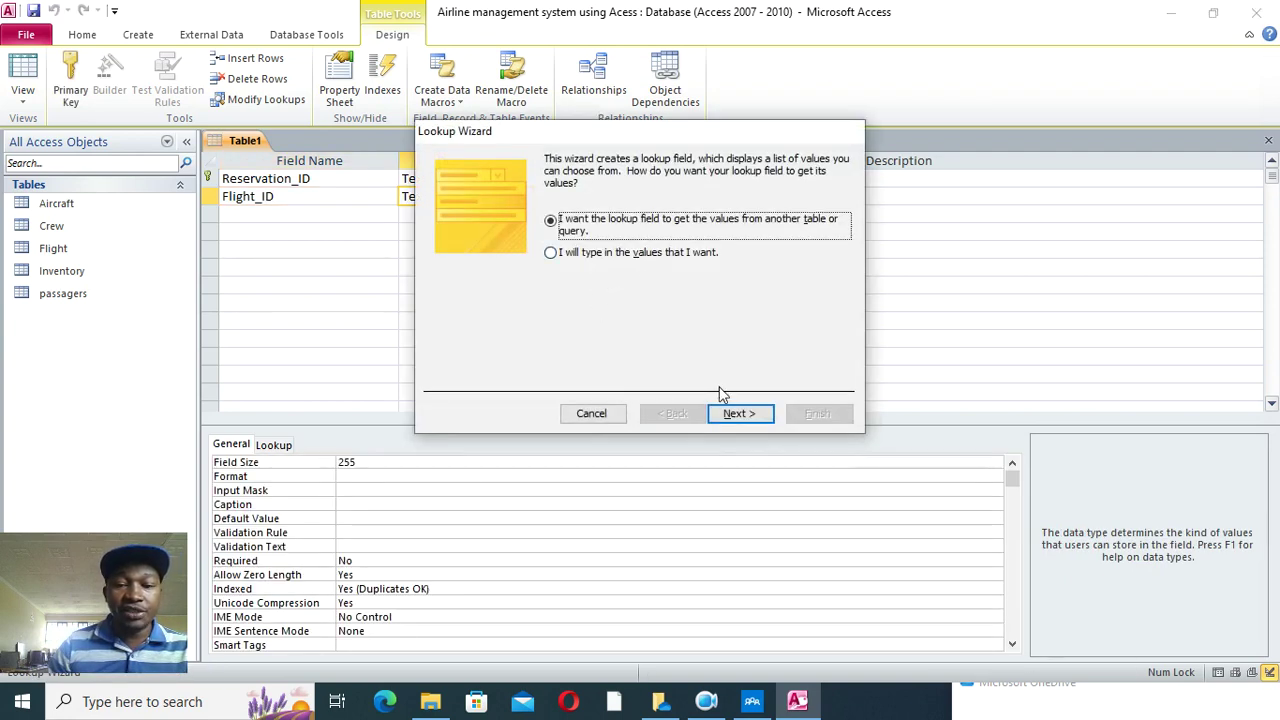
pyautogui.click(733, 412)
pyautogui.click(590, 223)
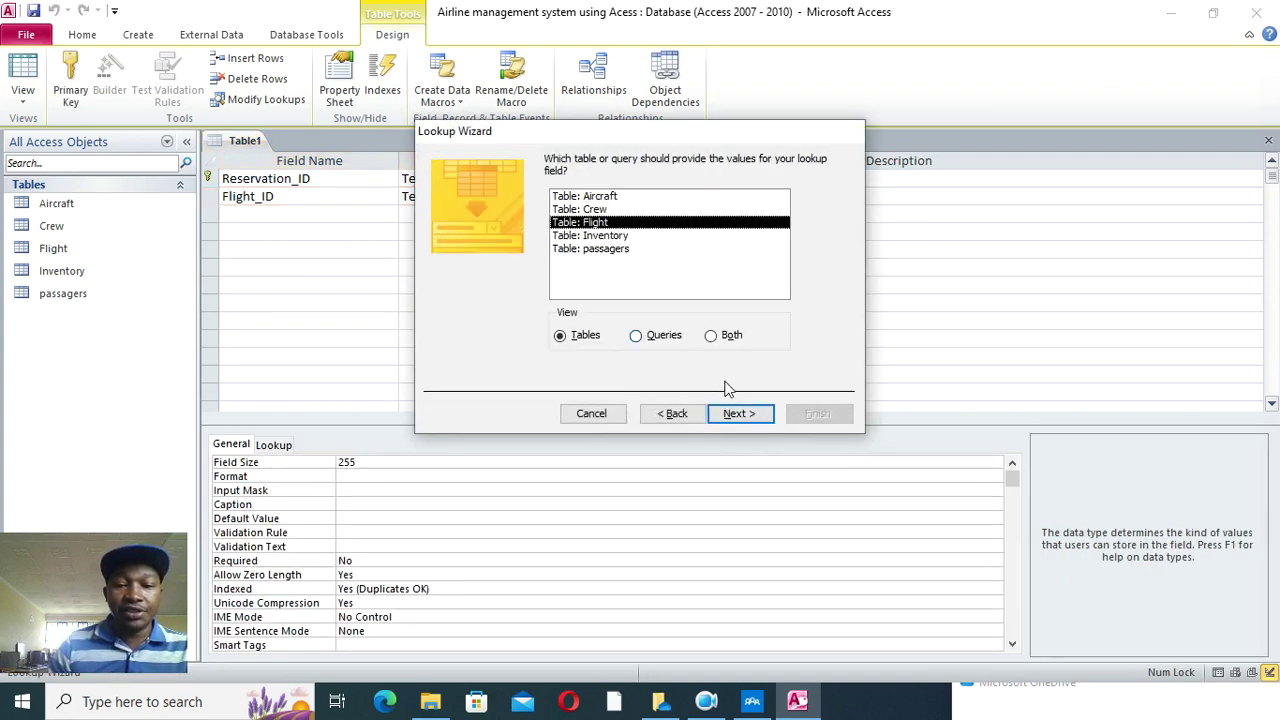
pyautogui.click(736, 413)
pyautogui.click(608, 291)
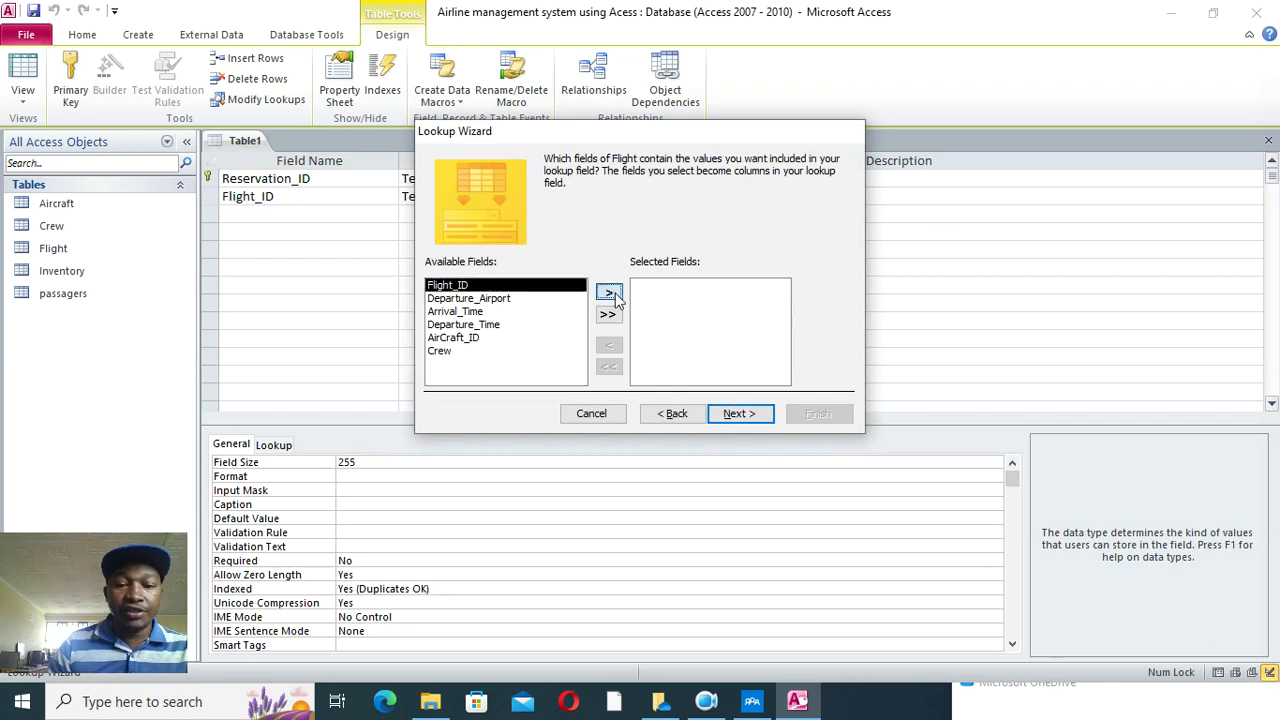
pyautogui.click(740, 415)
pyautogui.click(742, 416)
pyautogui.click(746, 418)
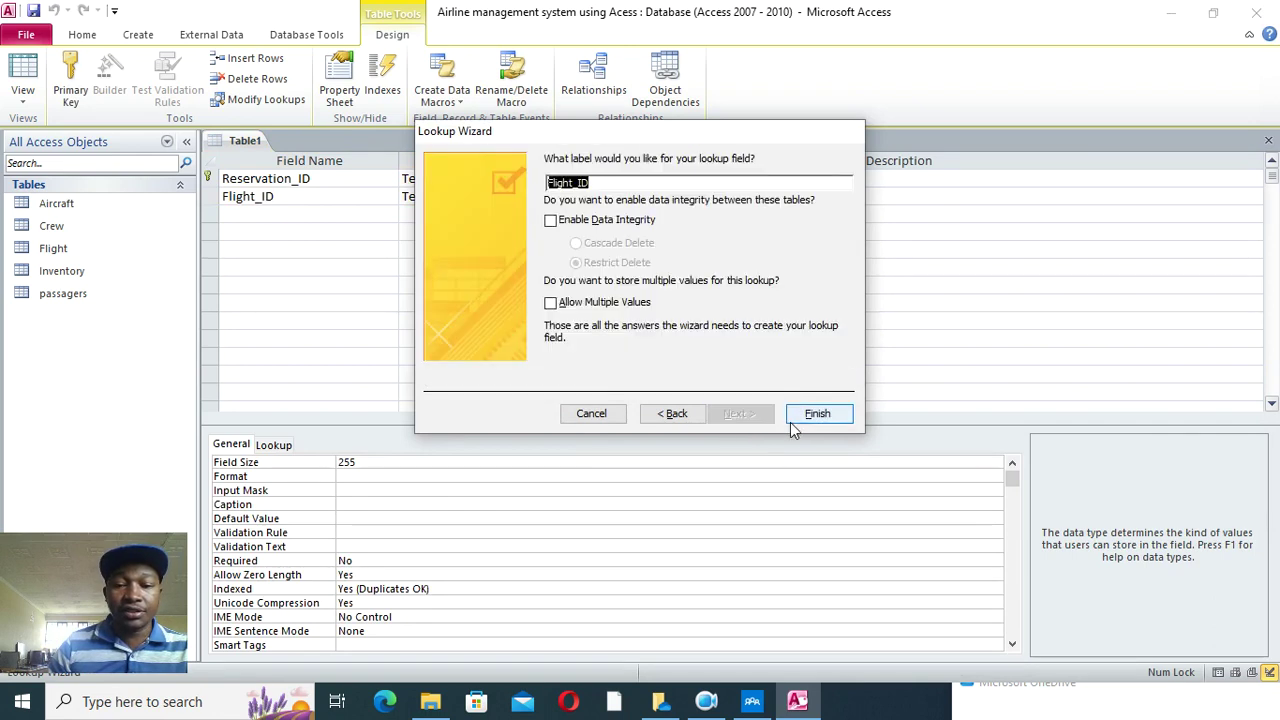
pyautogui.click(812, 412)
# - Save the table as Reservations
pyautogui.click(612, 400)
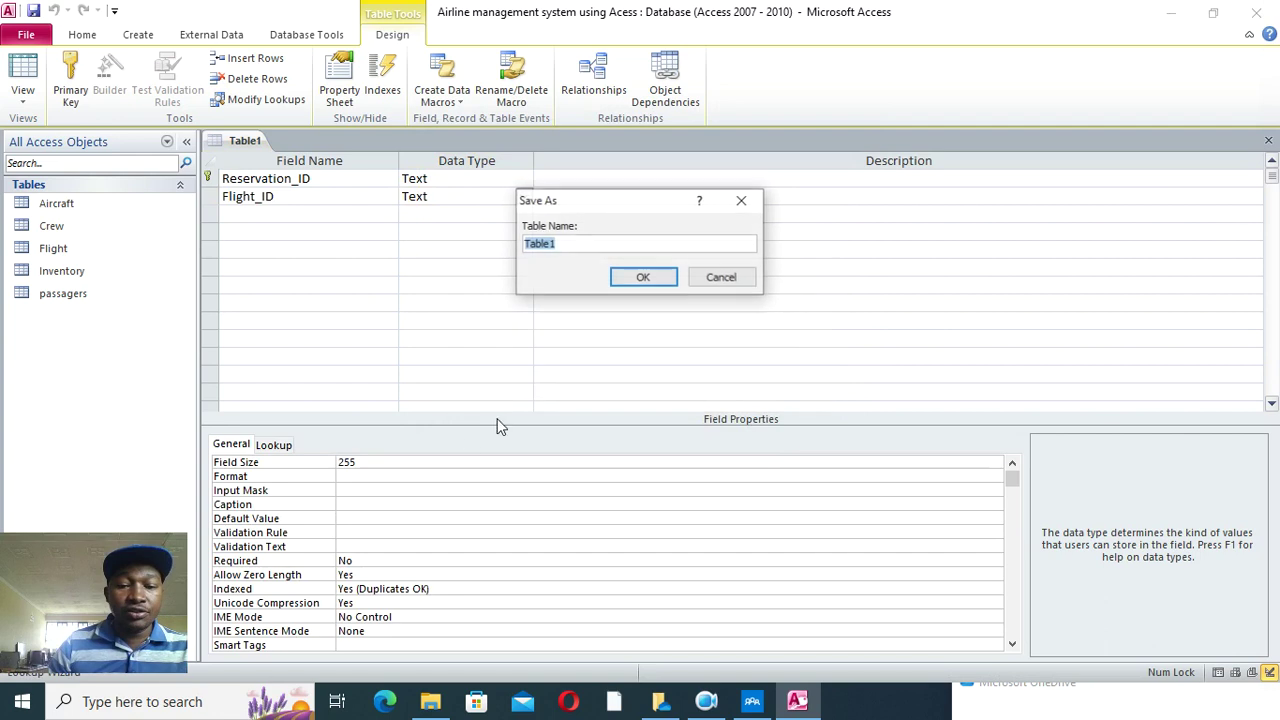
pyautogui.write('RE')
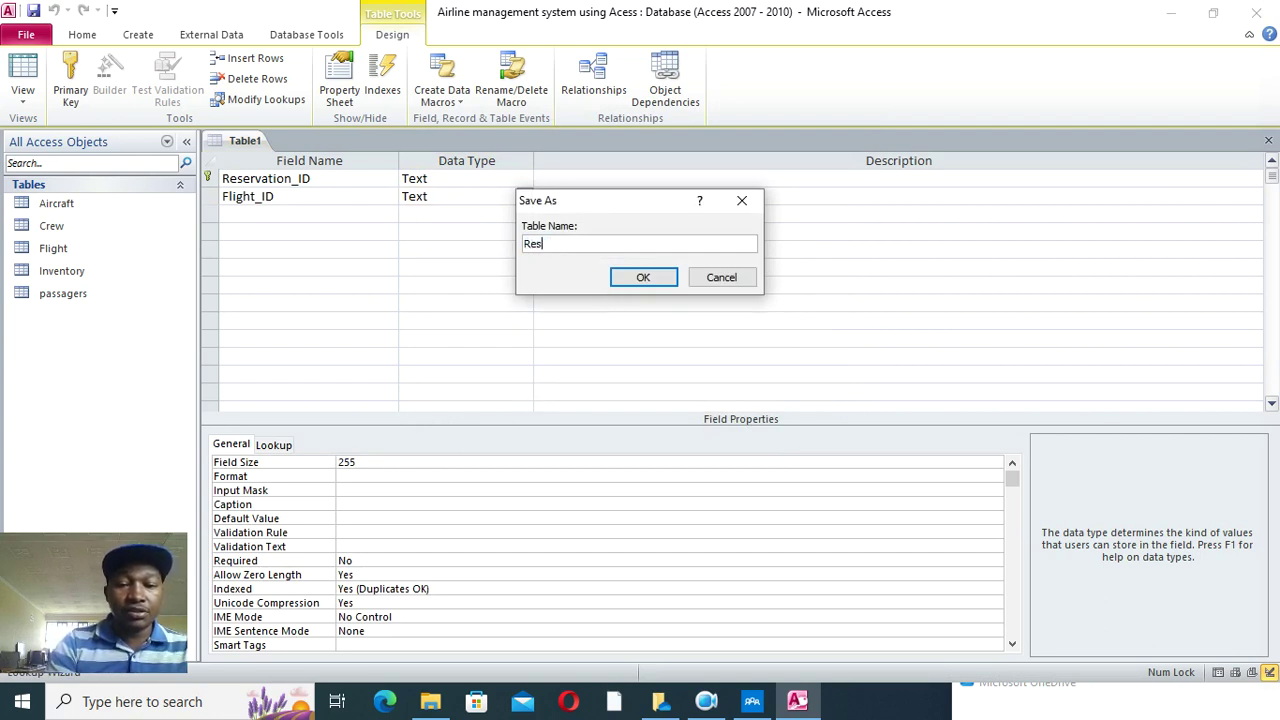
pyautogui.write('servations')
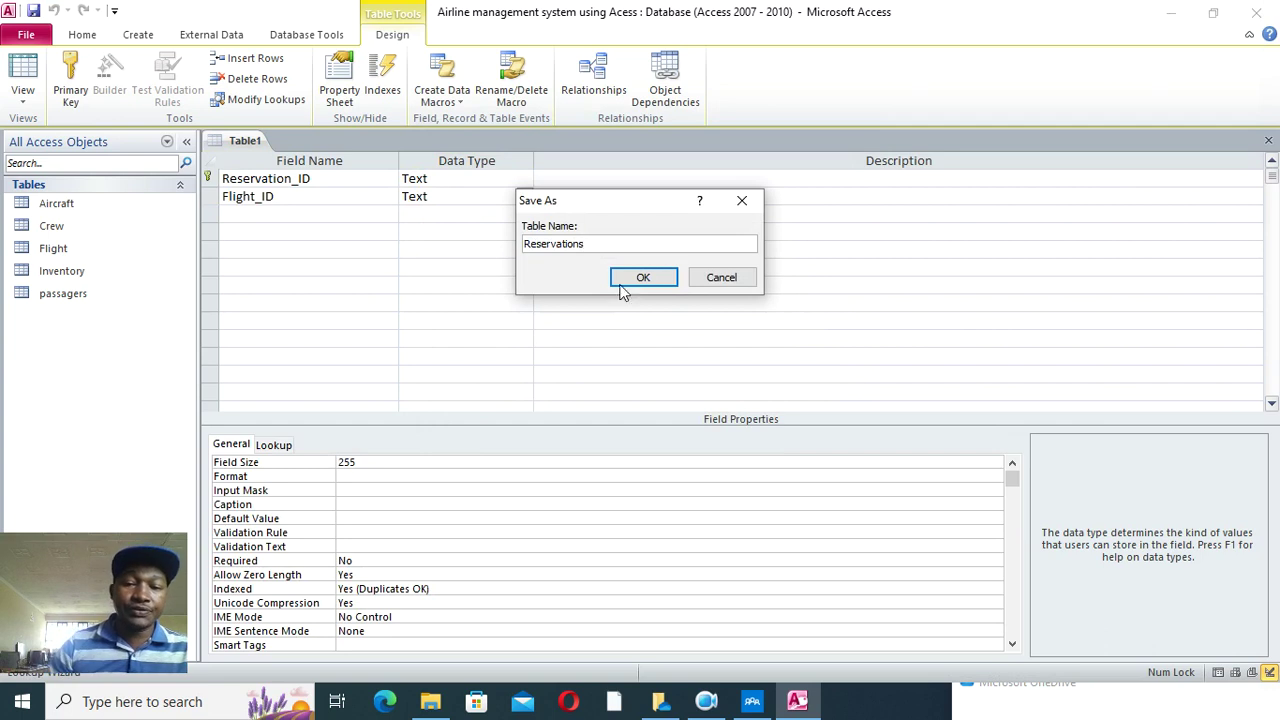
pyautogui.click(644, 277)
# - Add a Passager_ID field using the Lookup Wizard with the passagers table as source
pyautogui.click(301, 219)
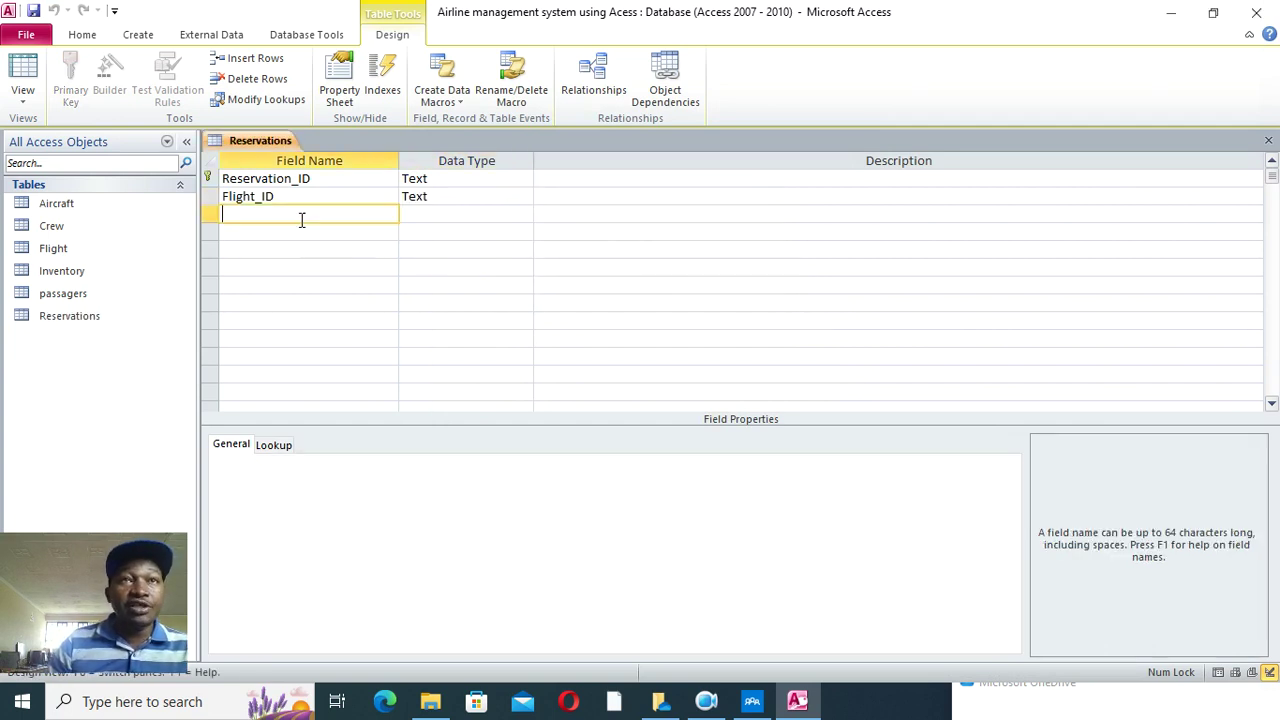
pyautogui.write('Pass')
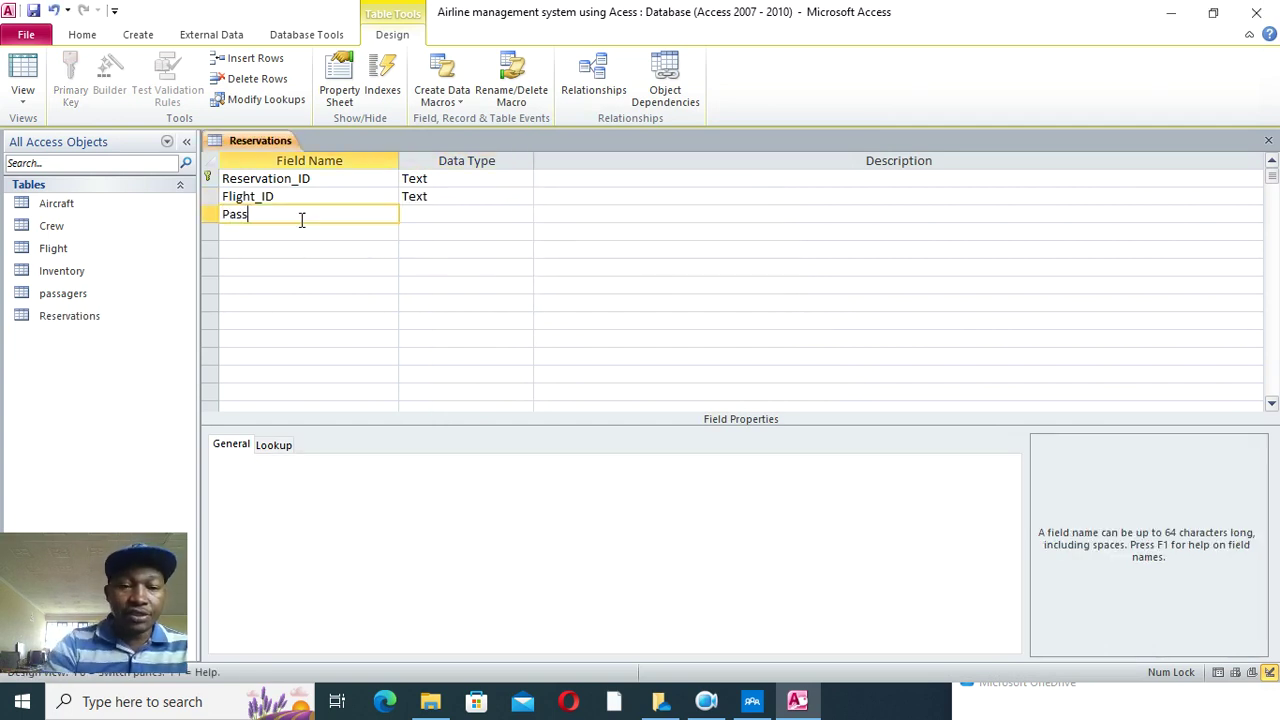
pyautogui.write('ager_ID')
pyautogui.click(410, 215)
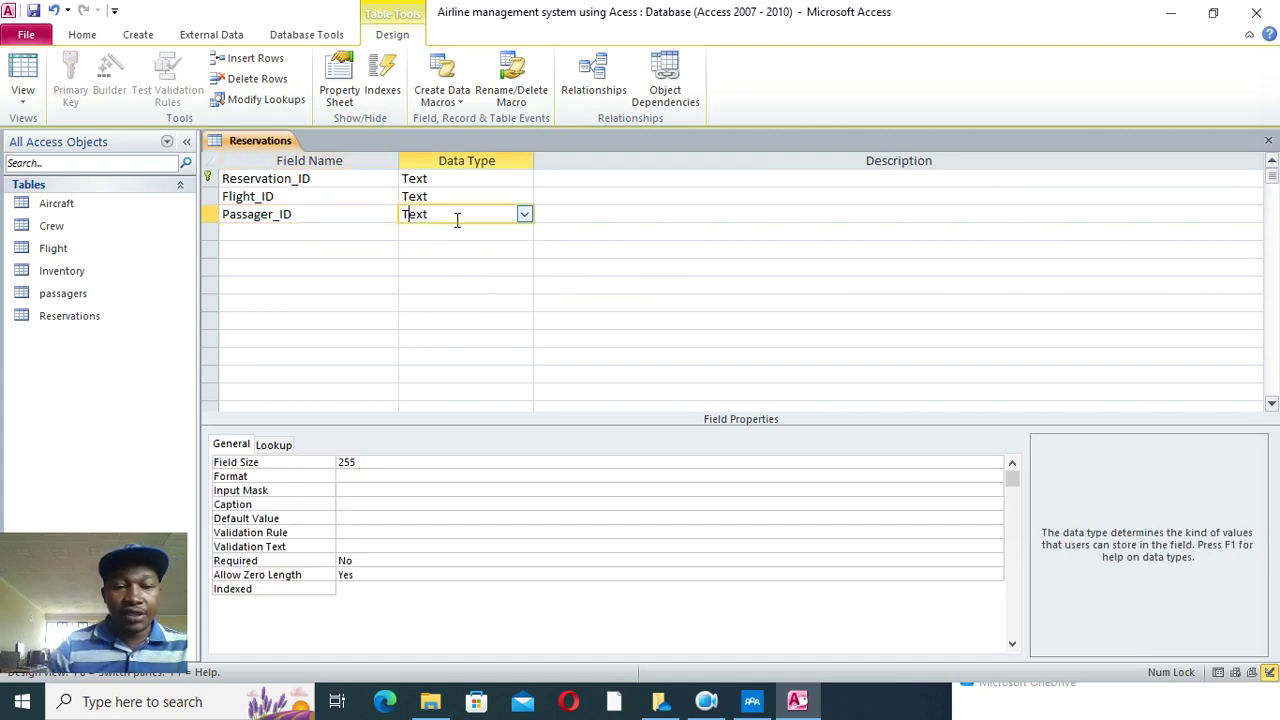
pyautogui.click(524, 215)
pyautogui.click(470, 428)
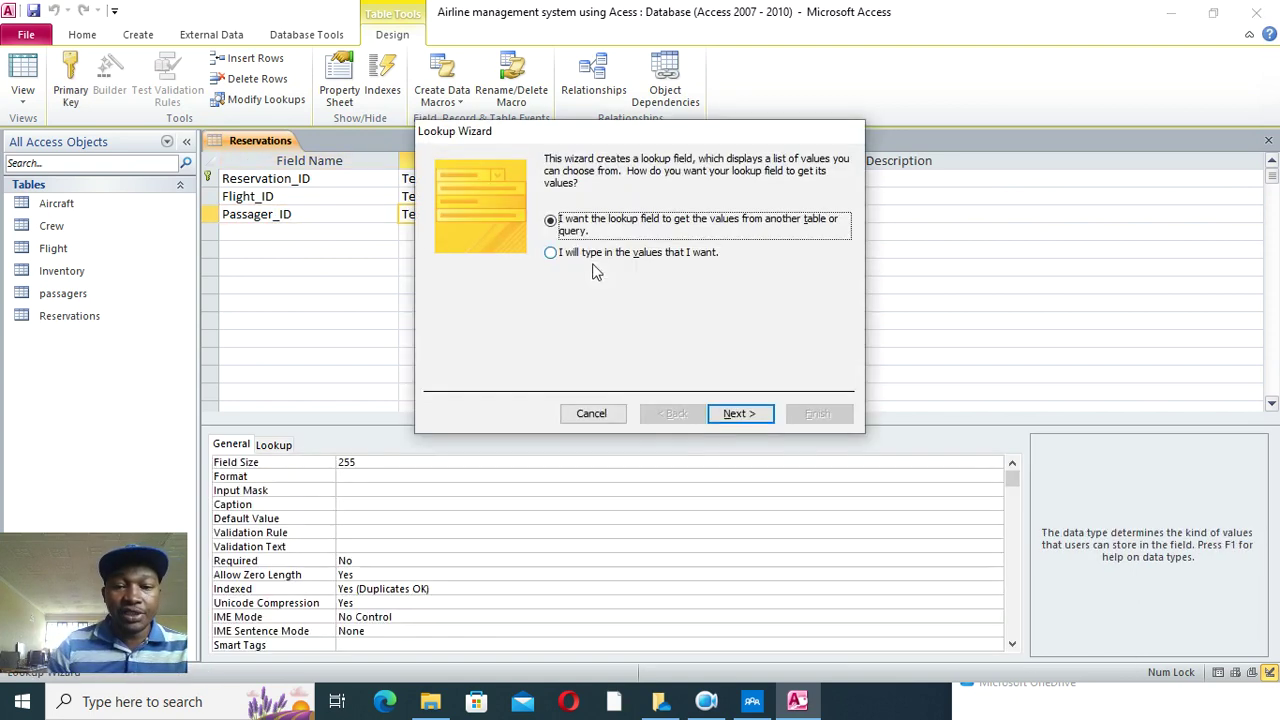
pyautogui.click(737, 414)
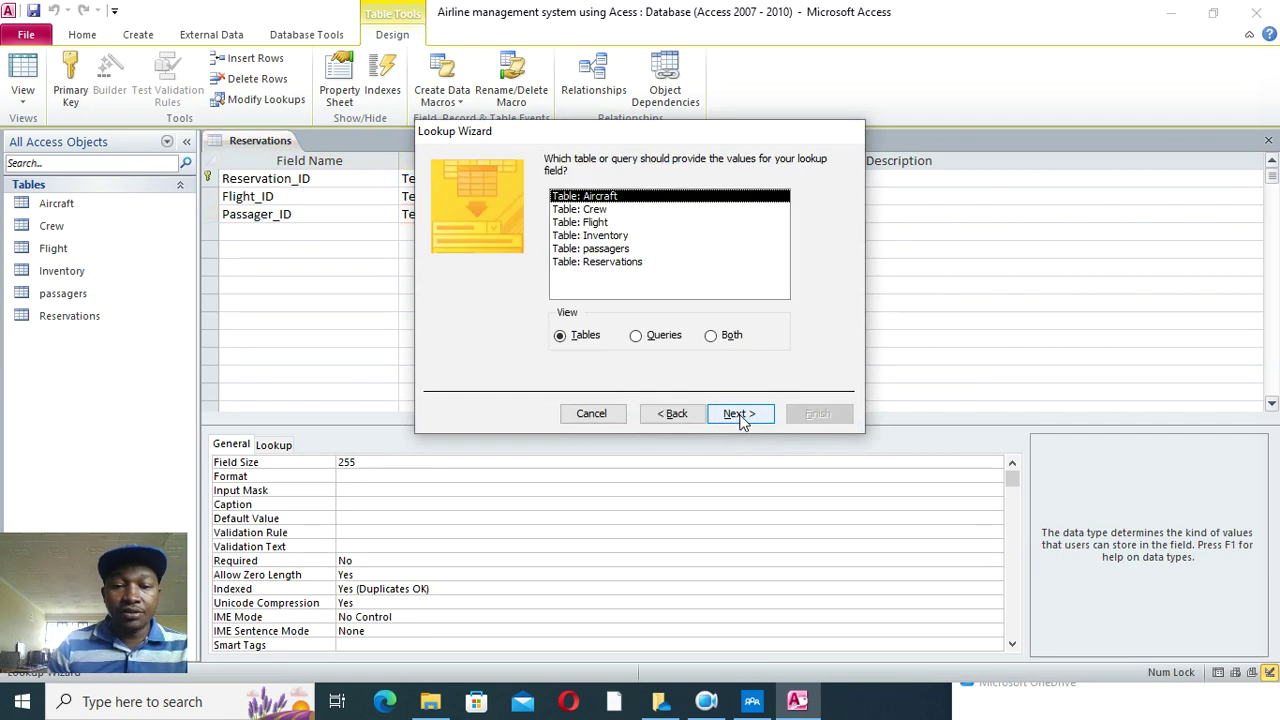
pyautogui.click(620, 248)
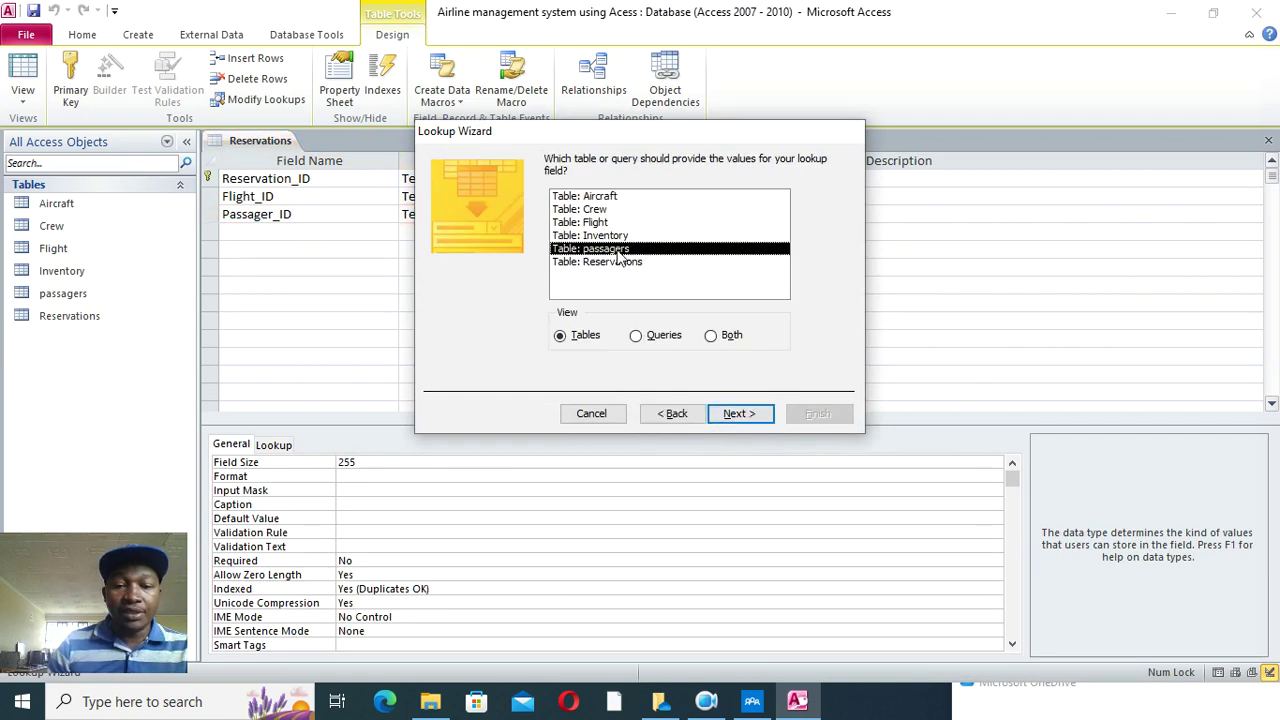
# - Use passagers' Passager_ID as the lookup column, finish the wizard and save the table
pyautogui.click(737, 413)
pyautogui.click(607, 291)
pyautogui.click(738, 413)
pyautogui.click(740, 413)
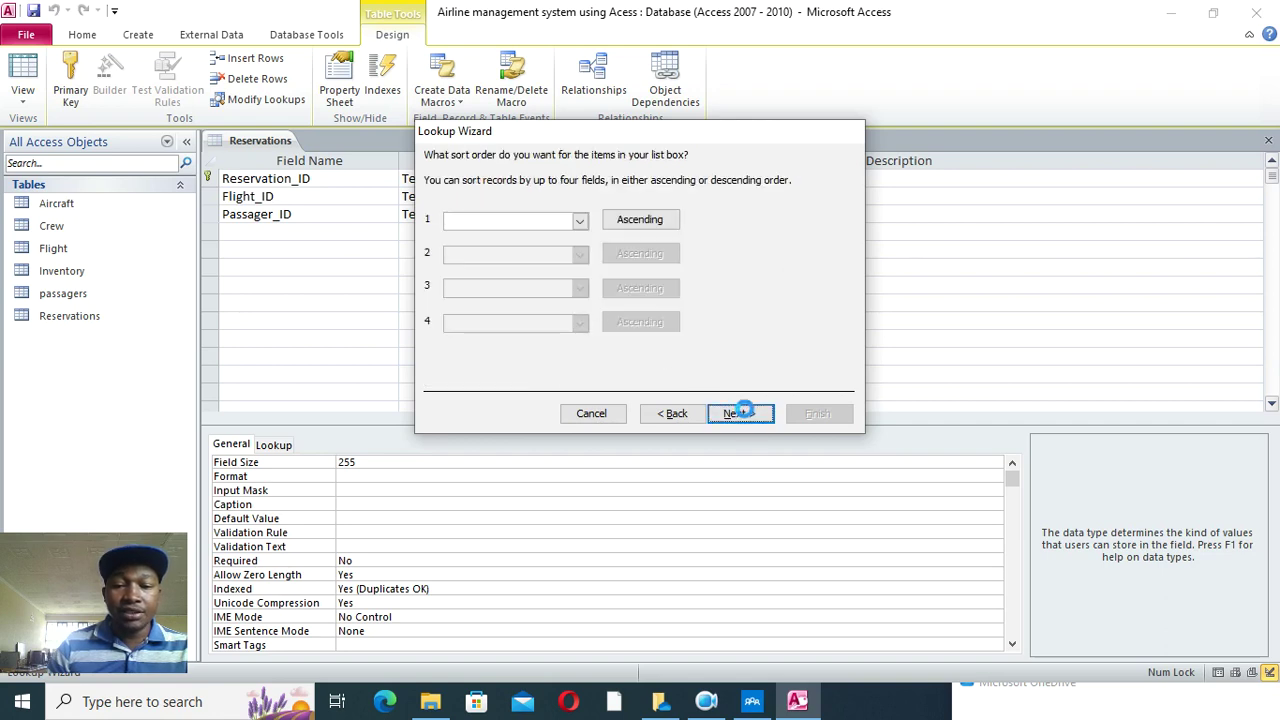
pyautogui.click(738, 413)
pyautogui.click(792, 420)
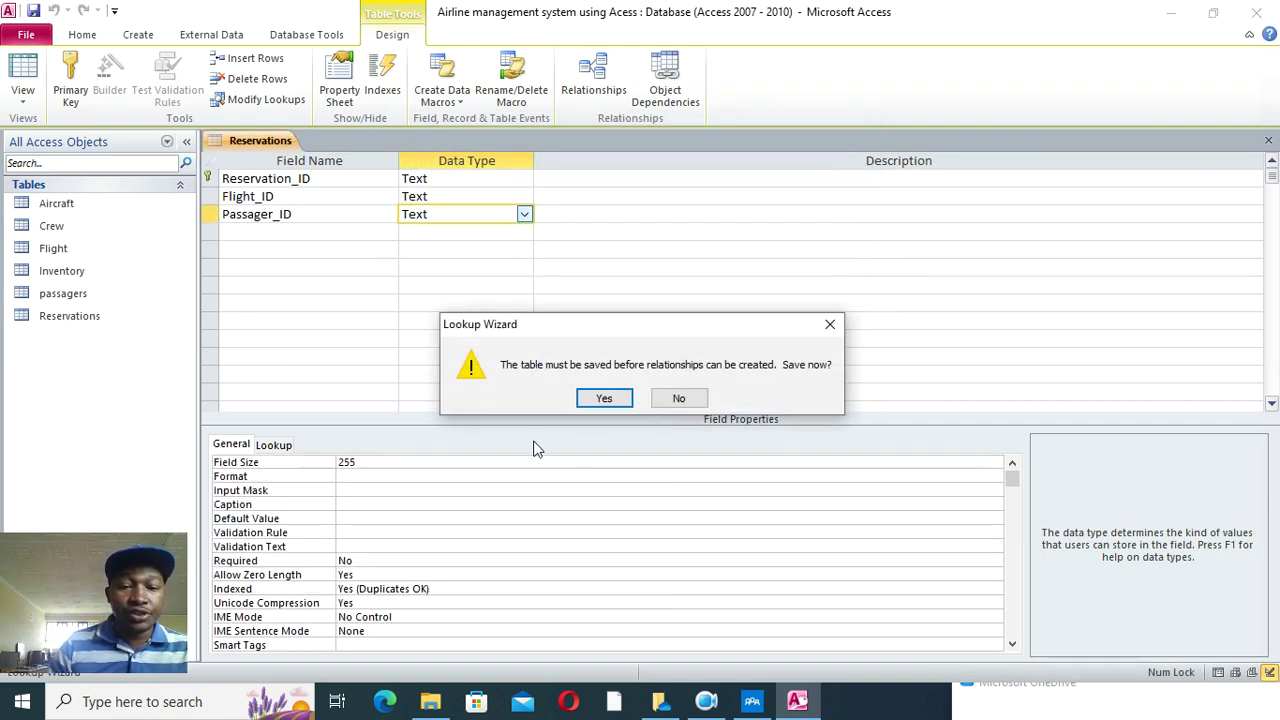
pyautogui.click(590, 402)
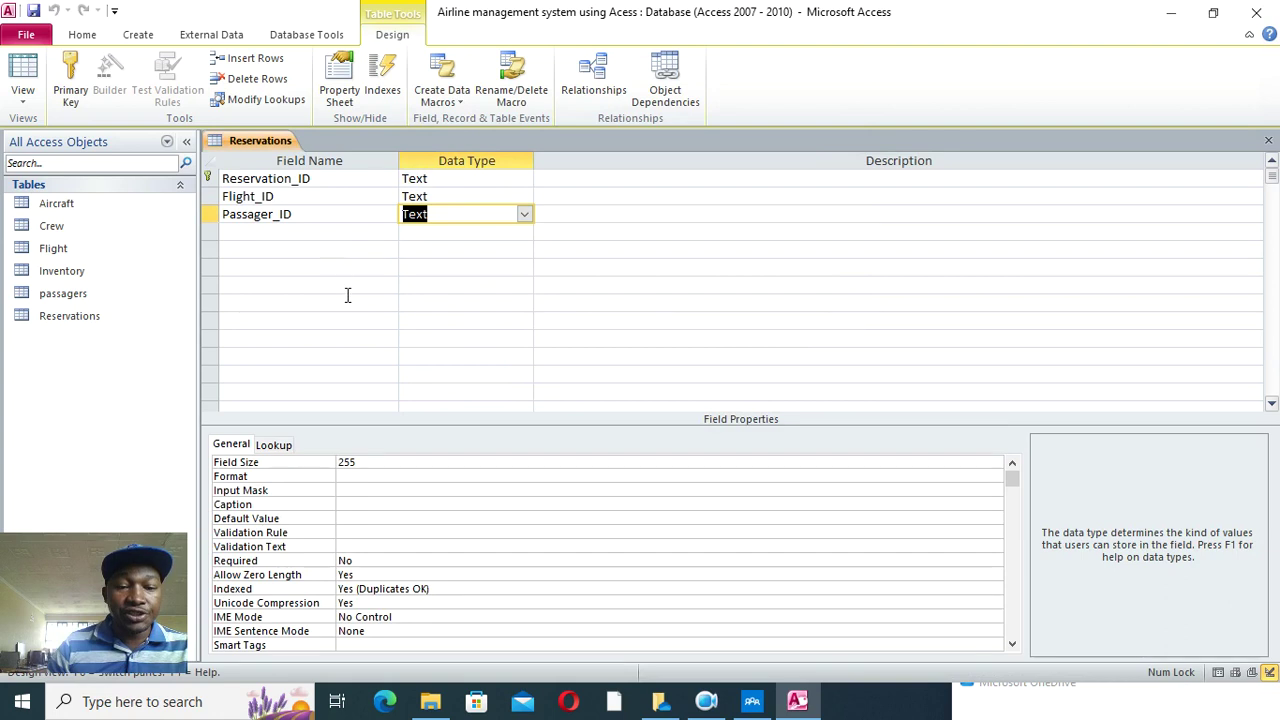
pyautogui.click(256, 232)
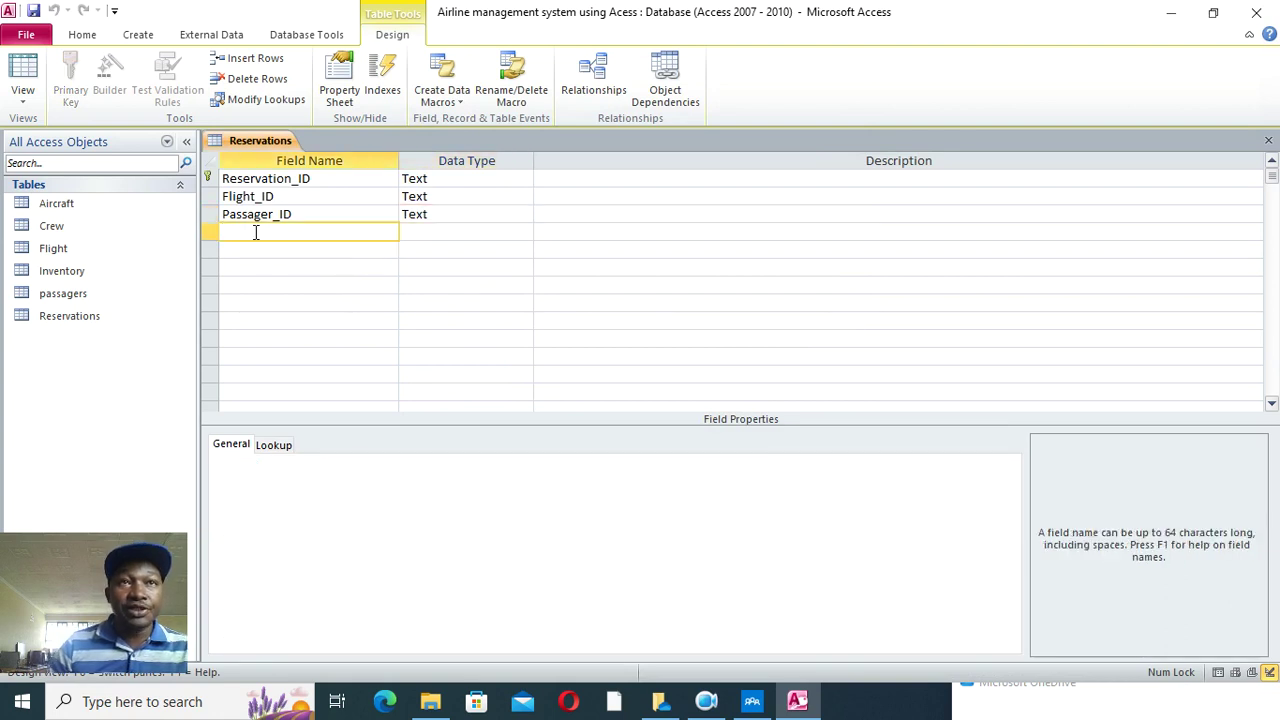
# - Add Payment_Info as a Currency field, save Reservations and close its design
pyautogui.write('Paymennt')
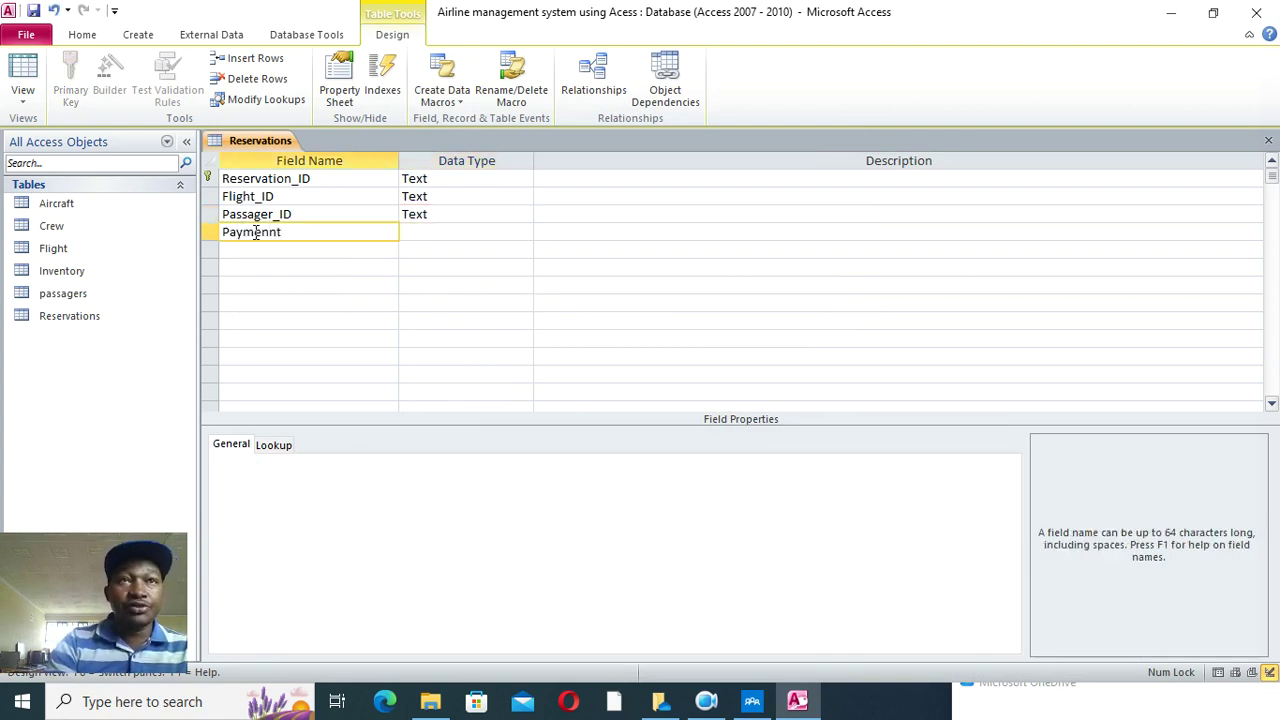
pyautogui.press('BackSpace')
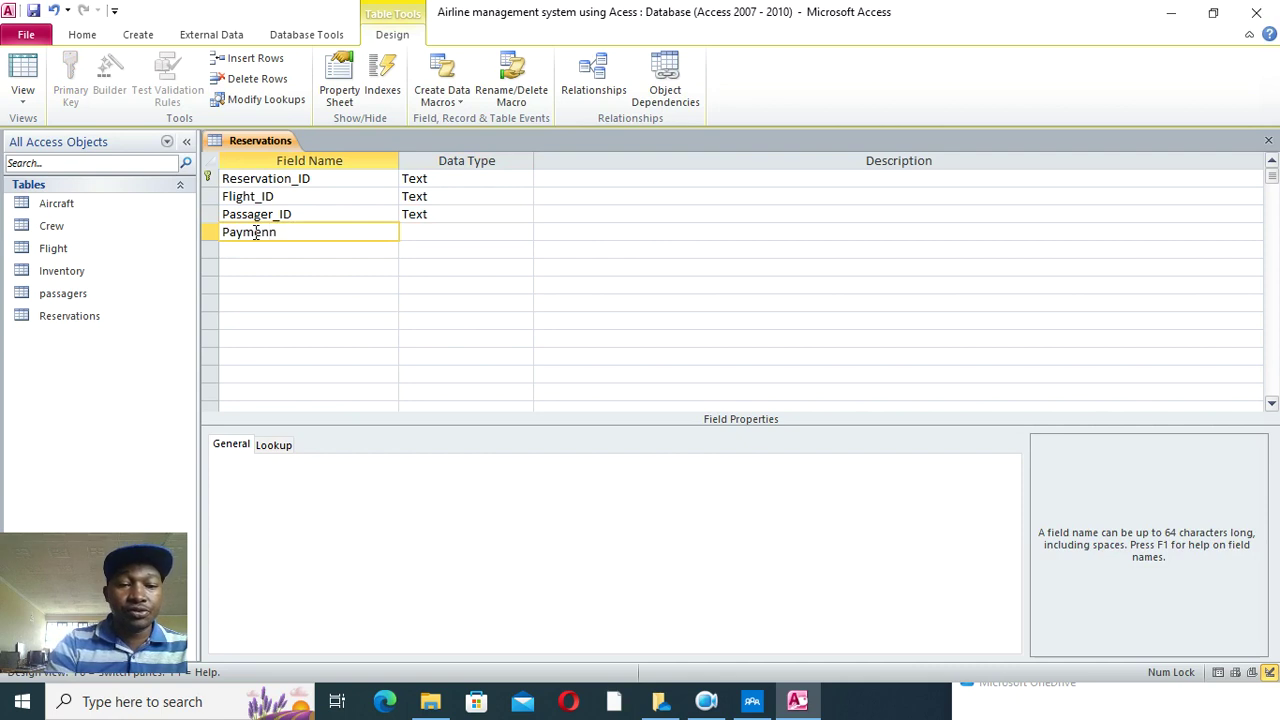
pyautogui.write('_Infl')
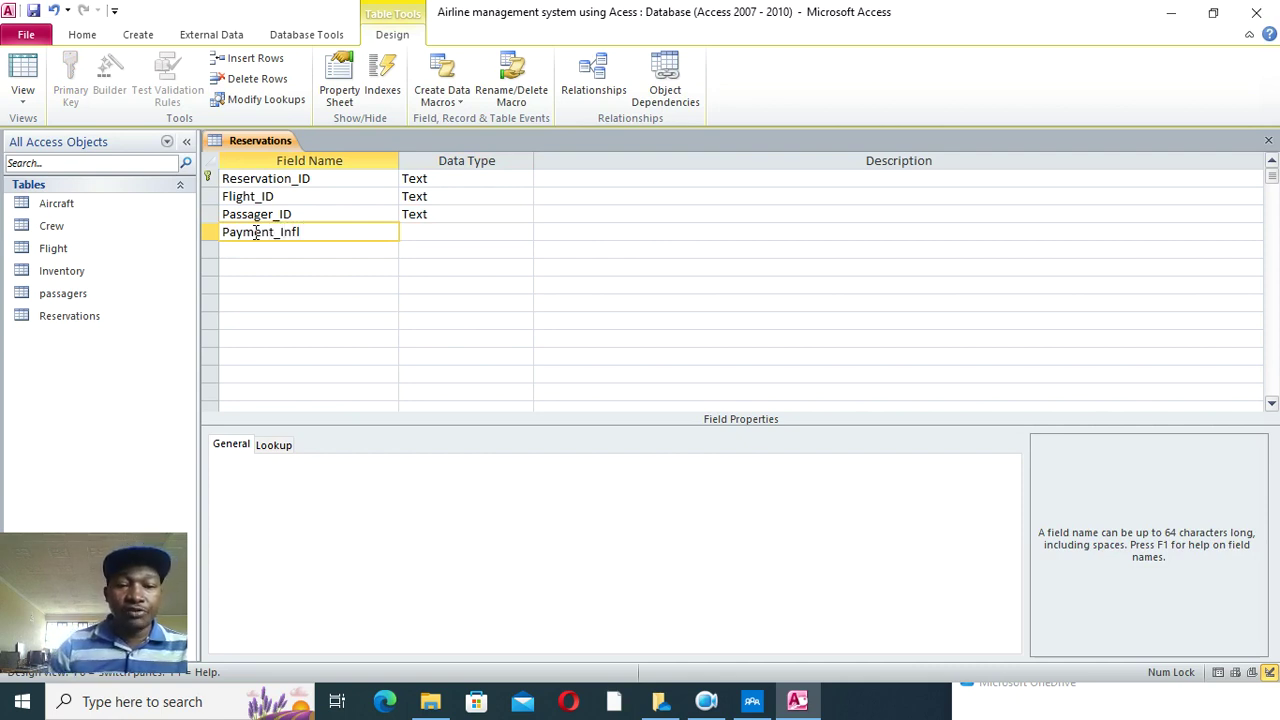
pyautogui.write('o')
pyautogui.click(420, 233)
pyautogui.write('currency')
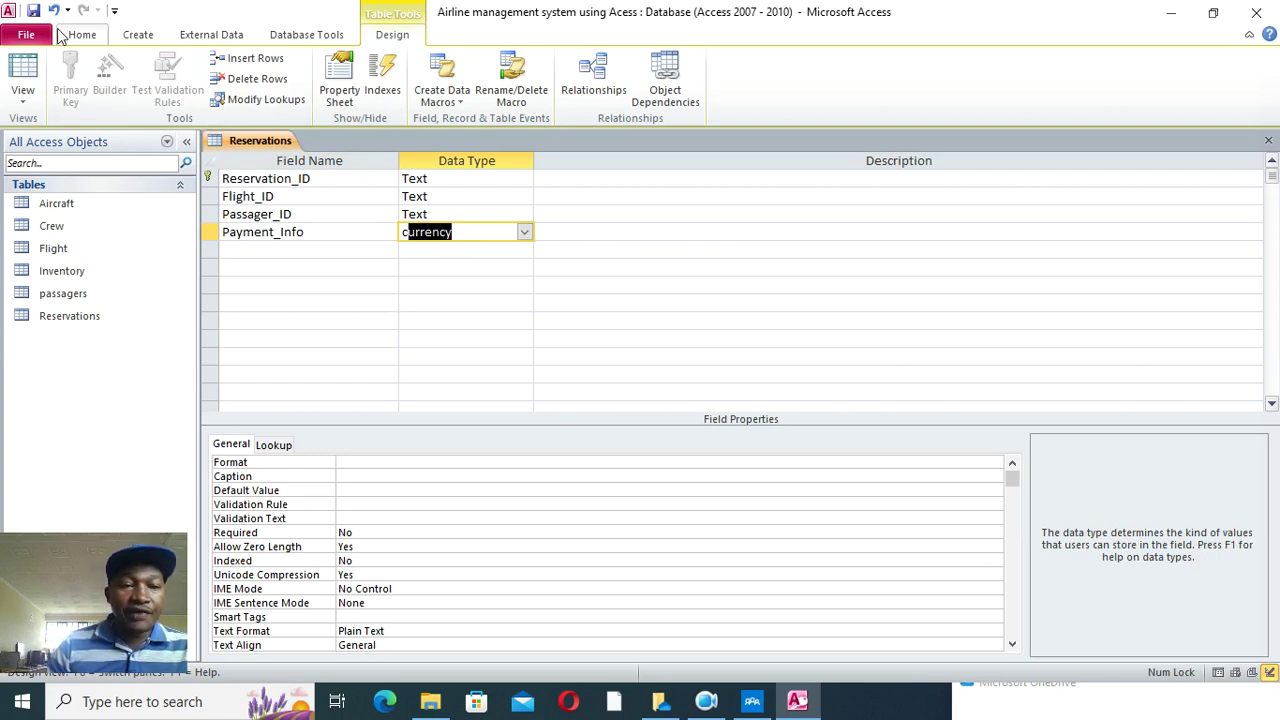
pyautogui.click(33, 11)
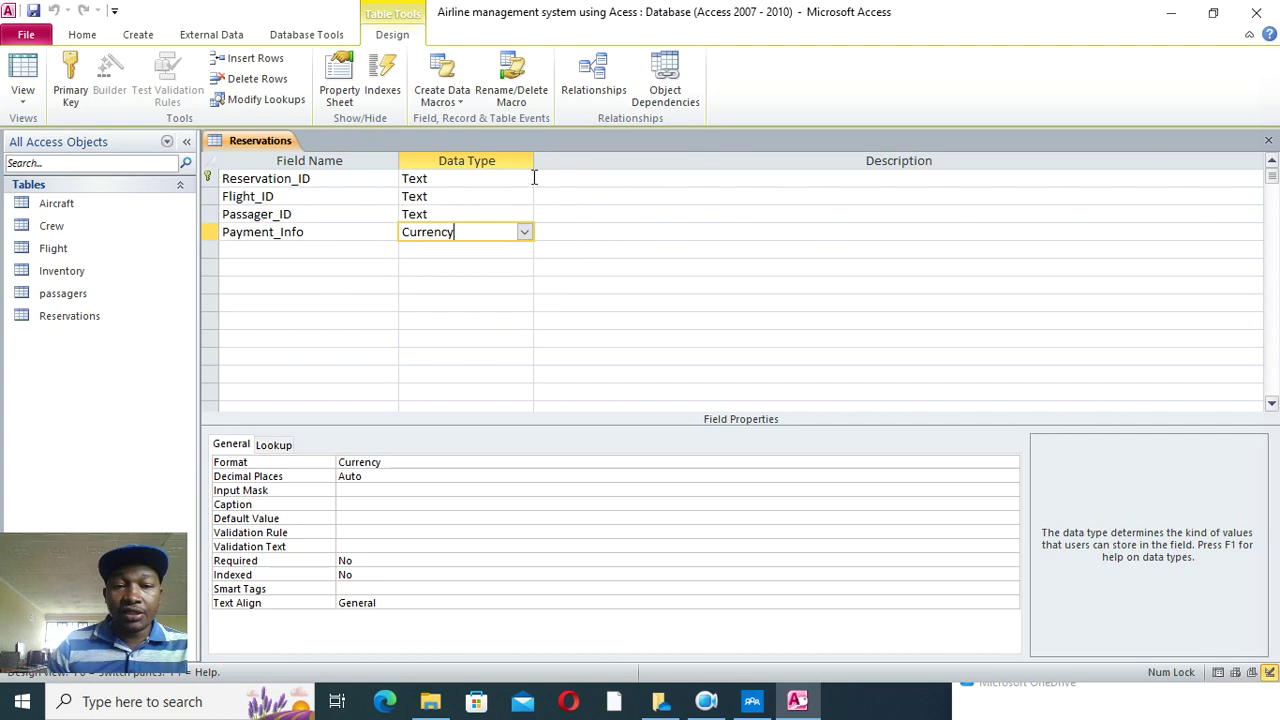
pyautogui.click(1267, 141)
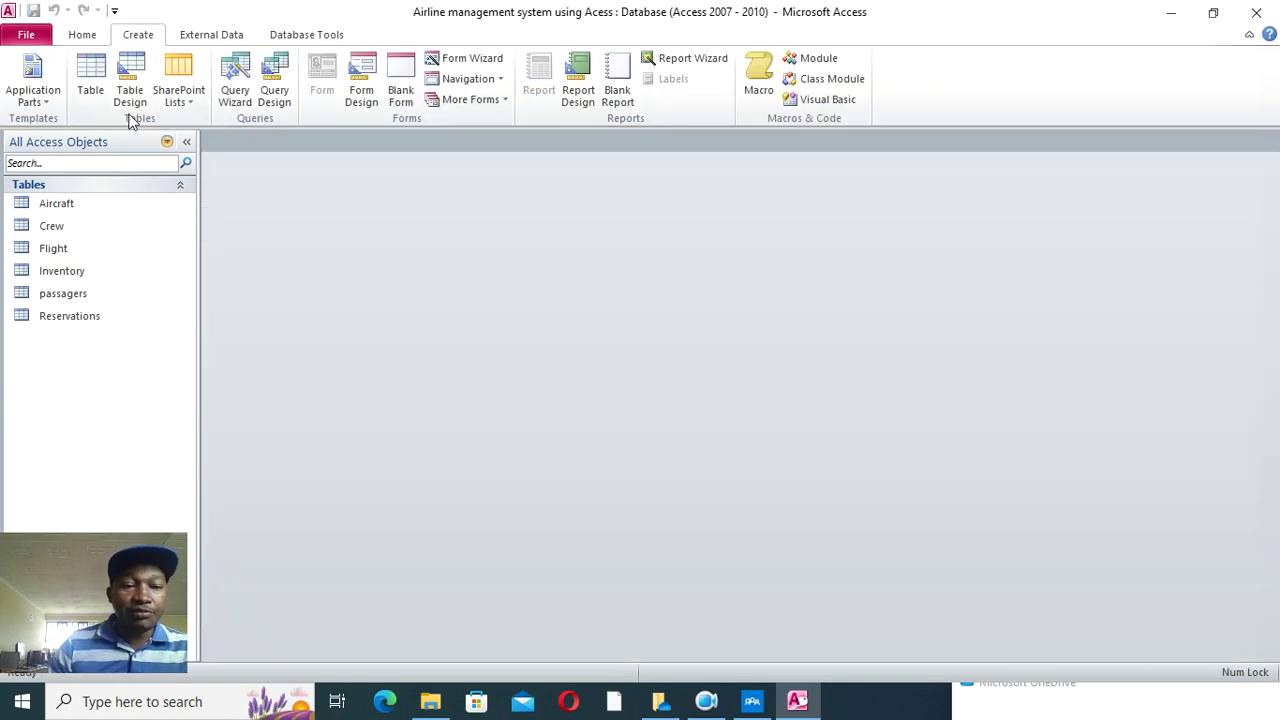
# - Start a new table with TransactionID as an AutoNumber primary key
pyautogui.click(130, 100)
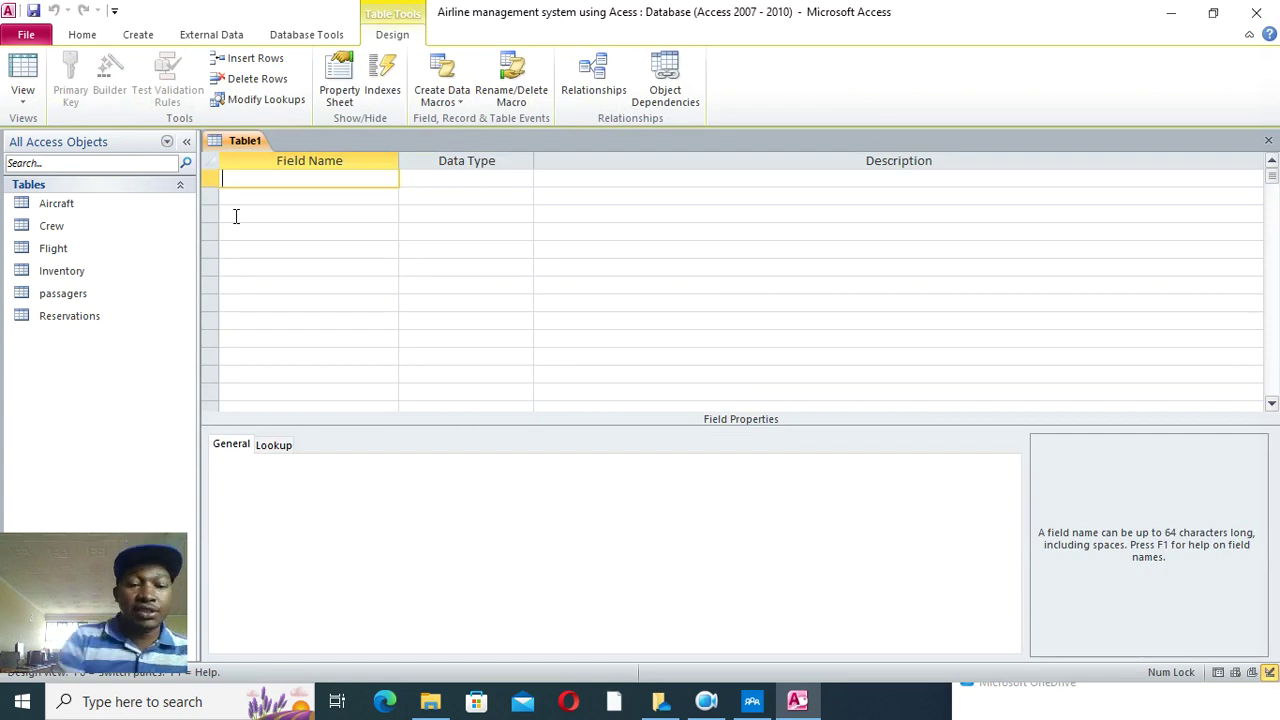
pyautogui.write('Fi')
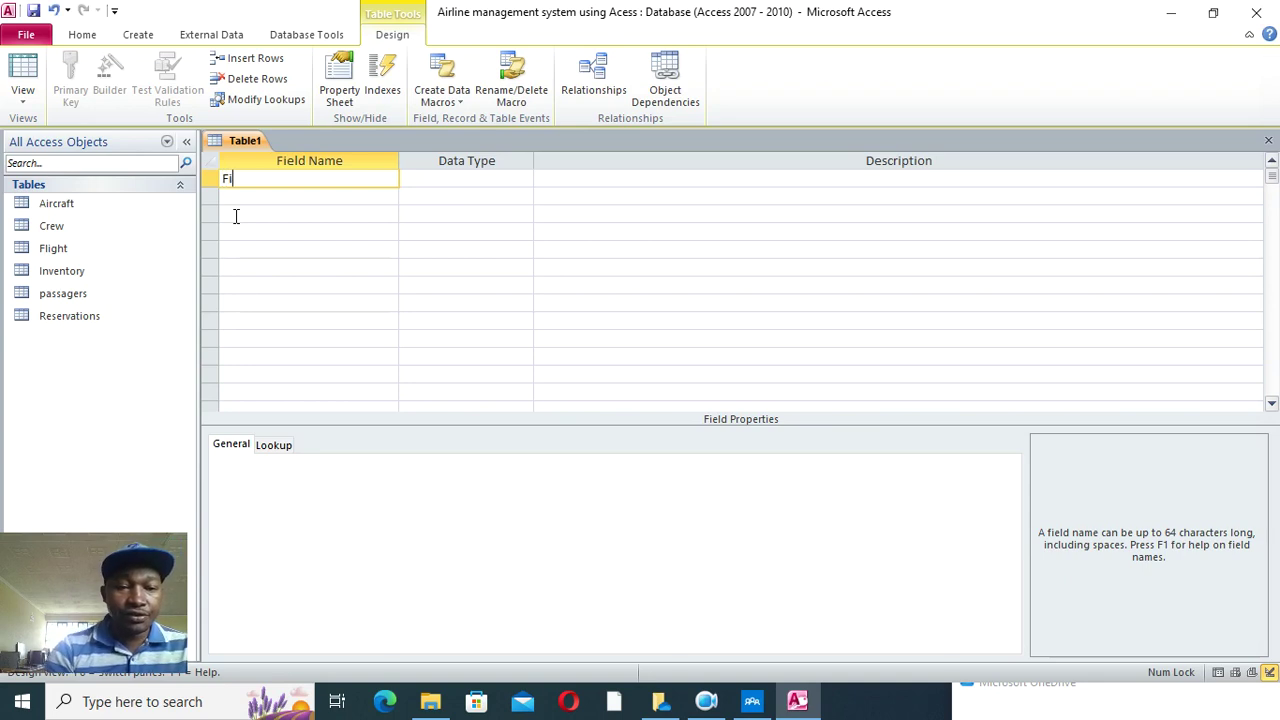
pyautogui.write('ransaction')
pyautogui.press('capslock')
pyautogui.write('ID')
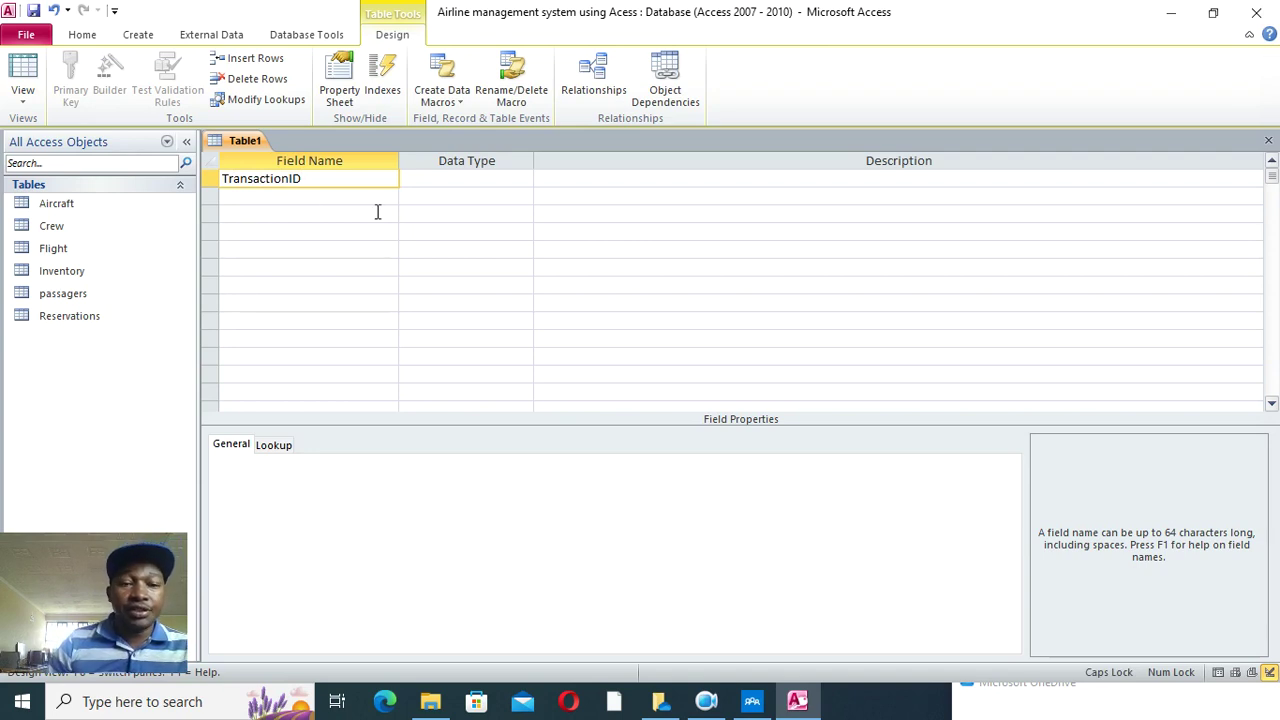
pyautogui.click(412, 194)
pyautogui.click(414, 179)
pyautogui.write('AutoNumber')
pyautogui.rightClick(447, 190)
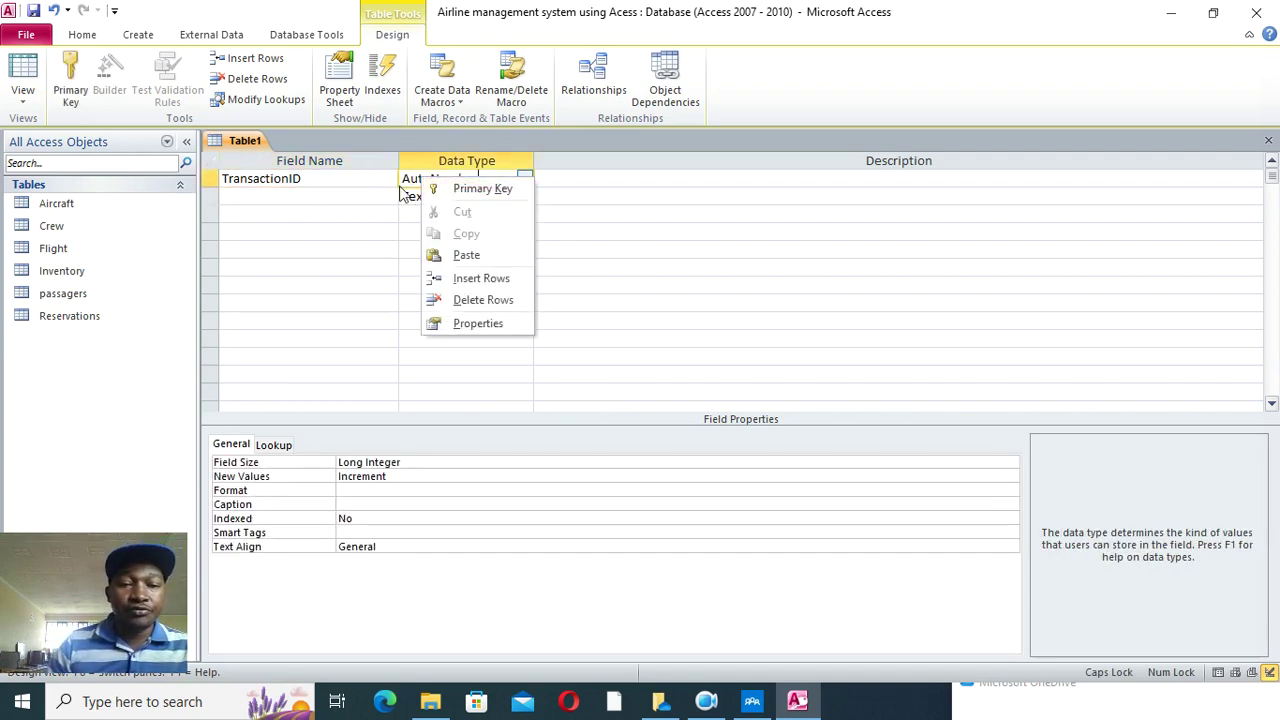
pyautogui.click(455, 189)
# - Add Reveneu and Expenses fields, both with the Currency data type
pyautogui.click(309, 197)
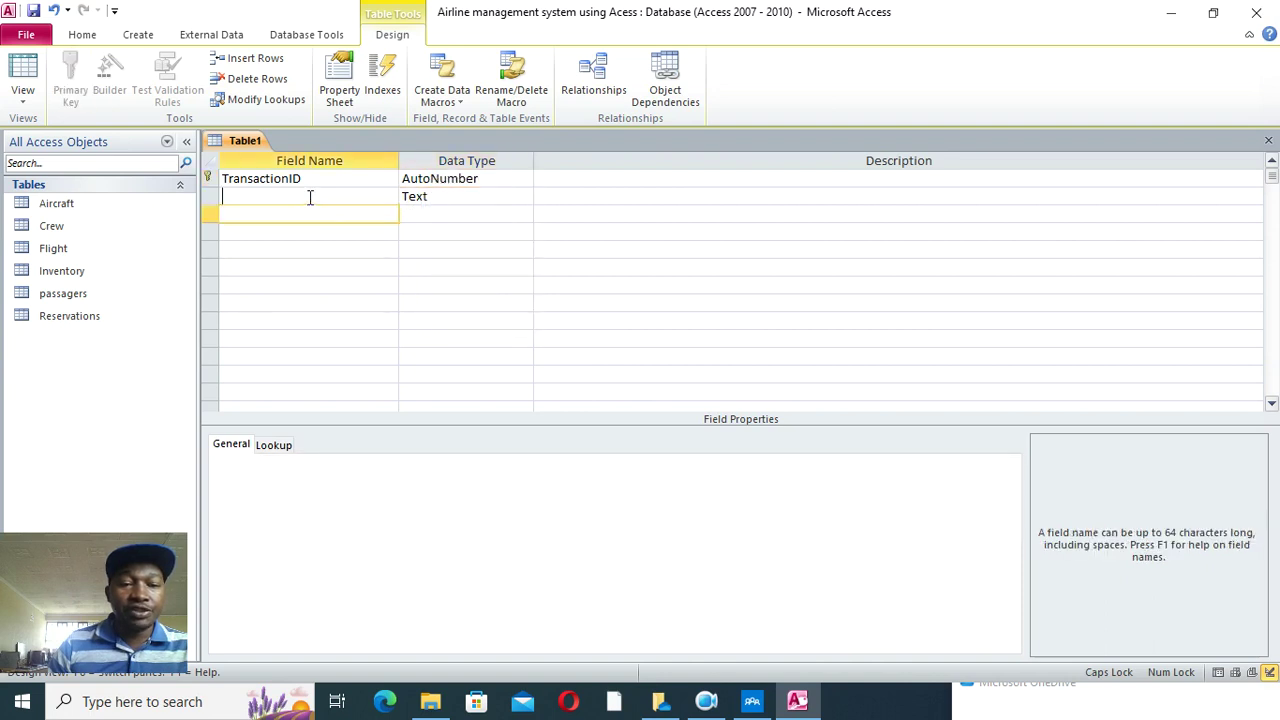
pyautogui.write('rE')
pyautogui.press('BackSpace')
pyautogui.press('BackSpace')
pyautogui.write('R')
pyautogui.press('BackSpace')
pyautogui.press('capslock')
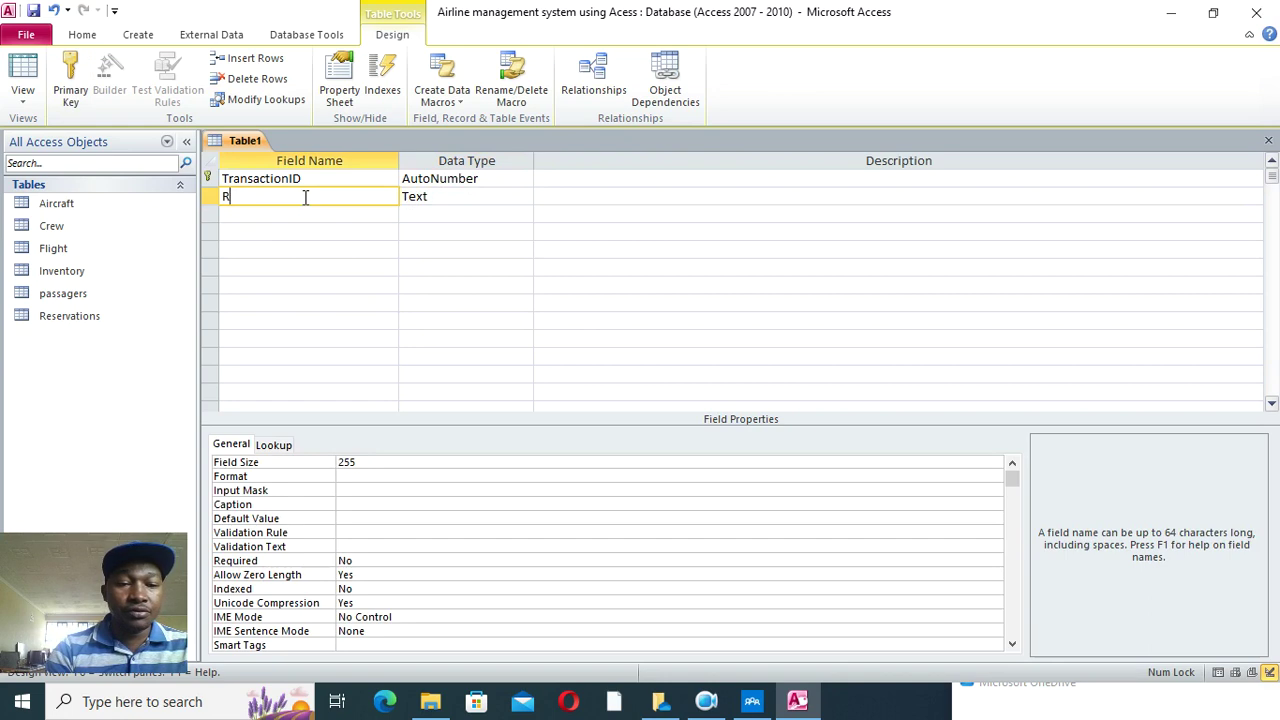
pyautogui.press('Tab')
pyautogui.write('c')
pyautogui.click(325, 214)
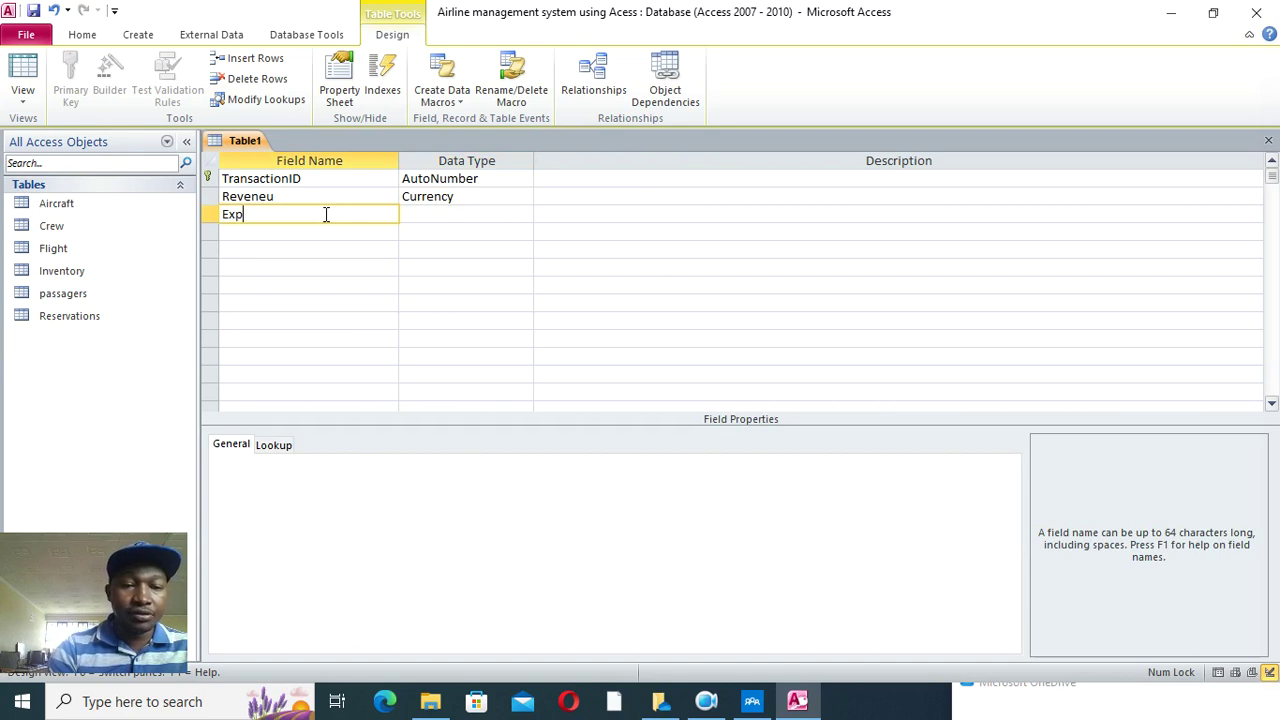
pyautogui.press('Tab')
pyautogui.write('c')
# - Add a Profit field with the Calculated data type
pyautogui.click(322, 233)
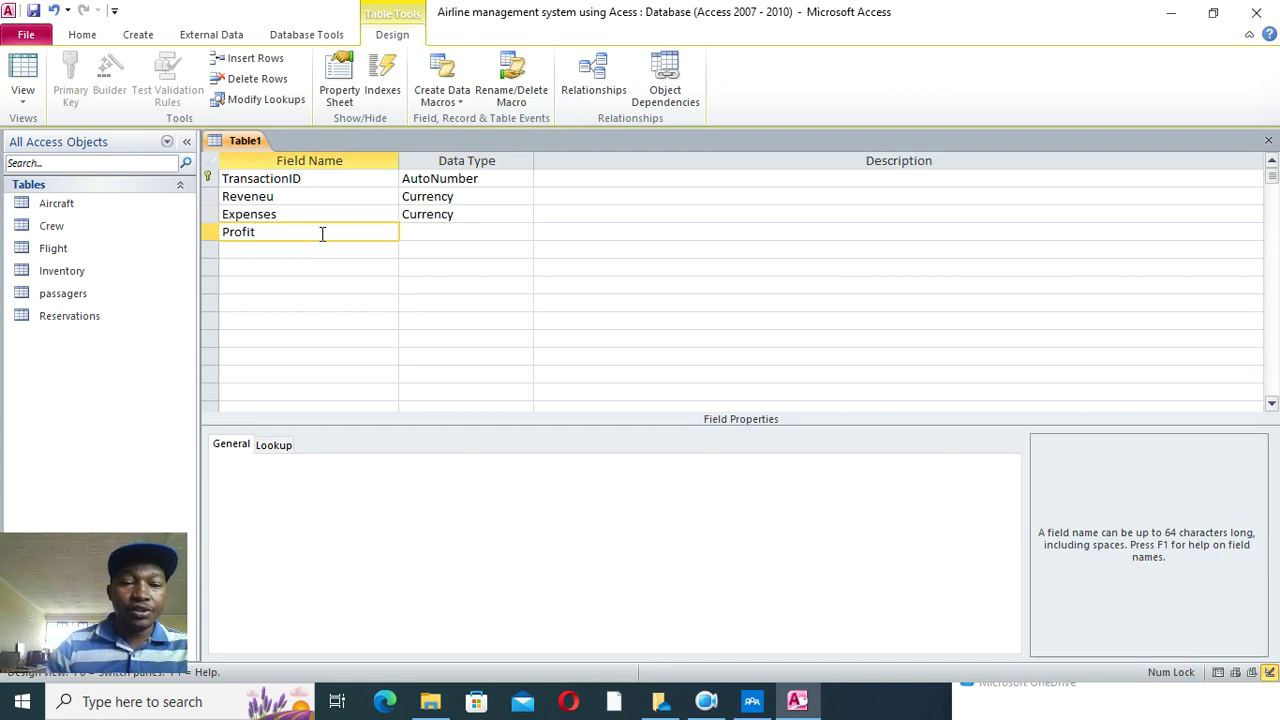
pyautogui.click(401, 231)
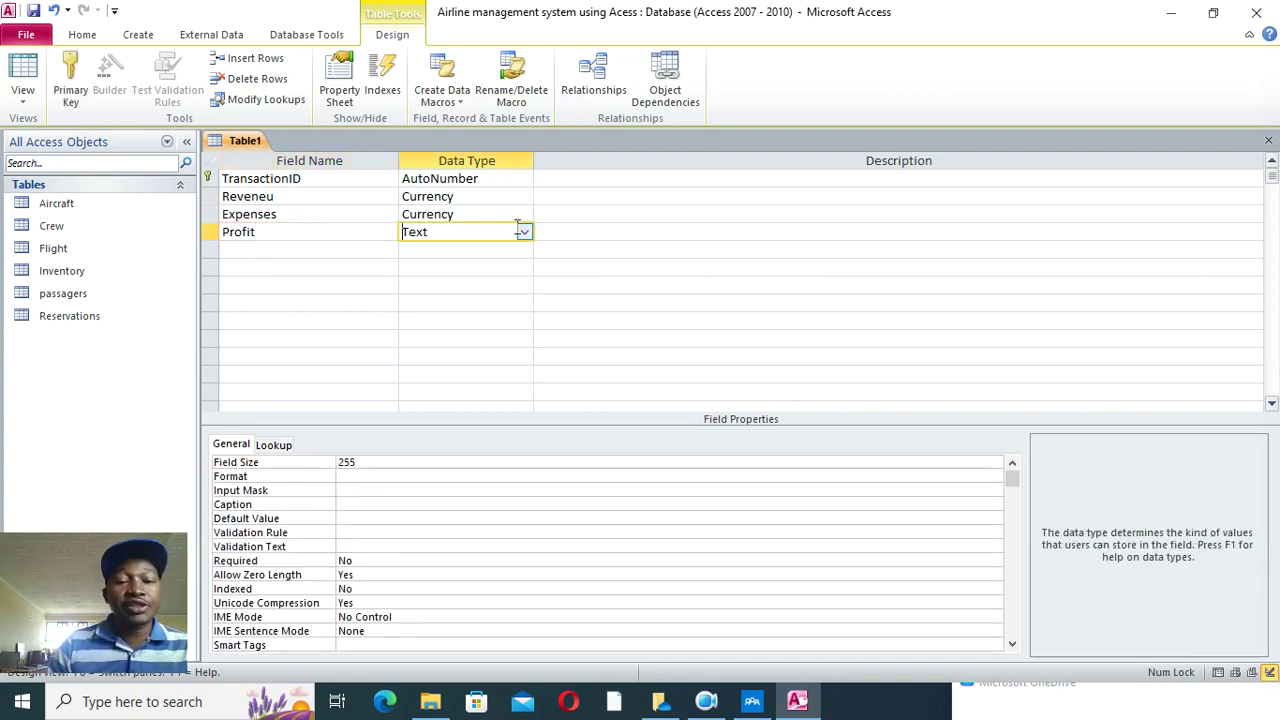
pyautogui.click(524, 233)
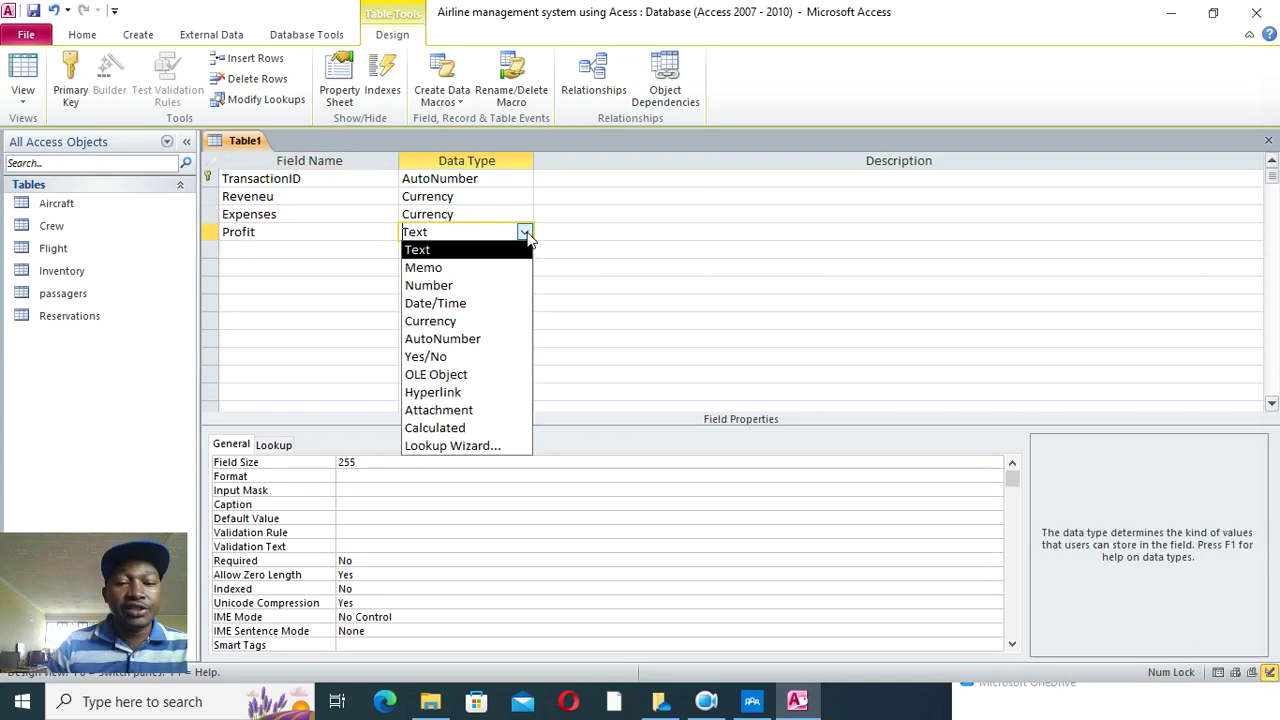
pyautogui.click(480, 428)
# - Begin entering the Profit expression [Reveneu]-[Expenses] in Expression Builder
pyautogui.moveTo(502, 116); pyautogui.dragTo(460, 277)
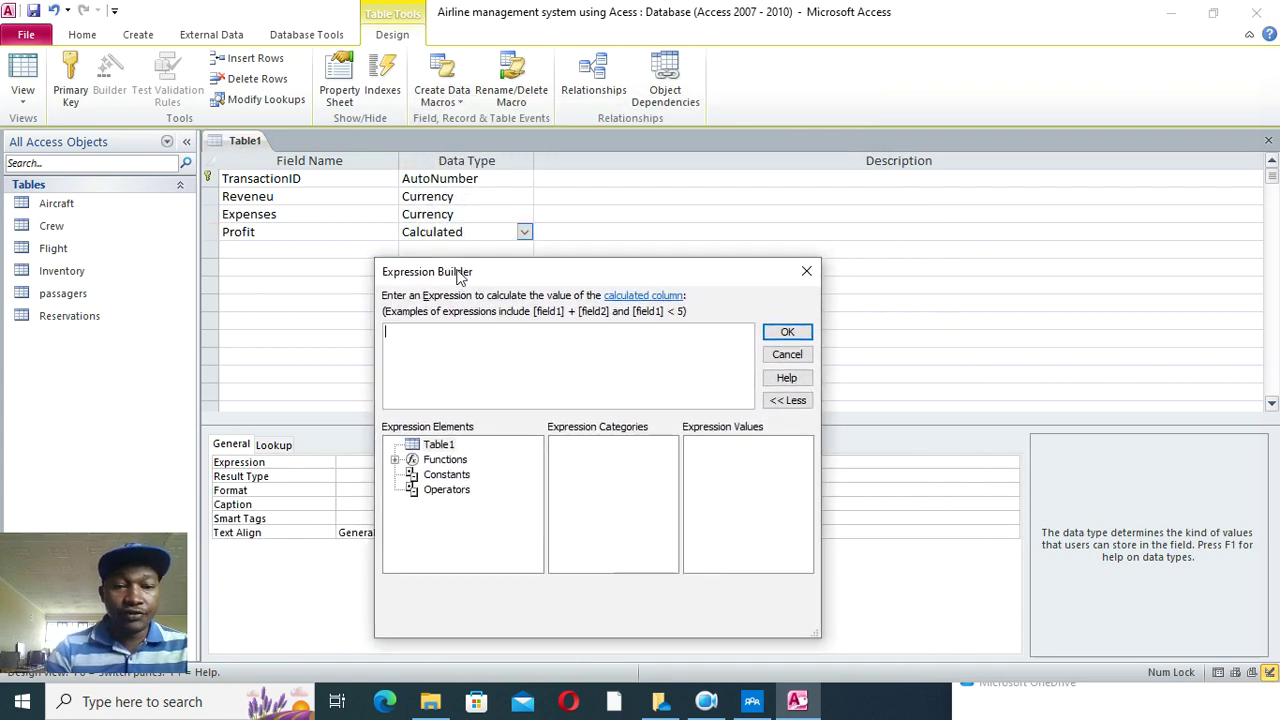
pyautogui.write('RE')
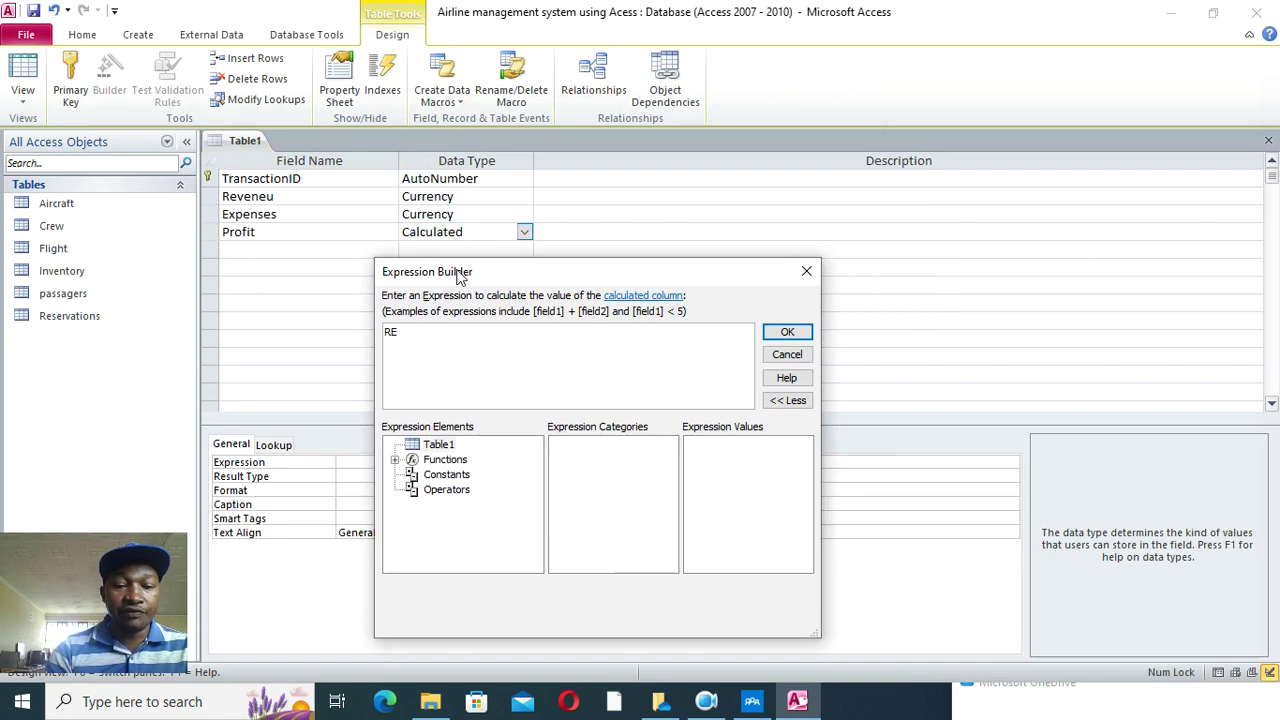
pyautogui.press('BackSpace')
pyautogui.press('BackSpace')
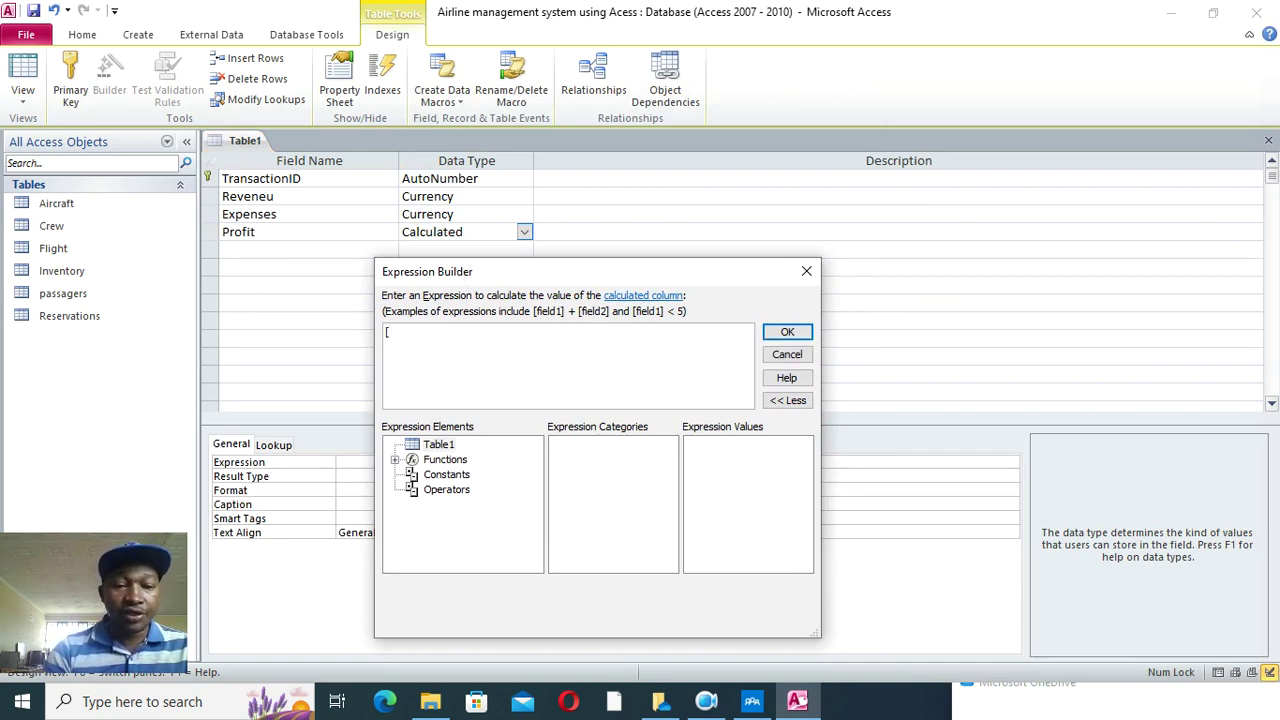
pyautogui.write('[r')
pyautogui.press('capslock')
pyautogui.press('BackSpace')
pyautogui.write('RE')
pyautogui.press('capslock')
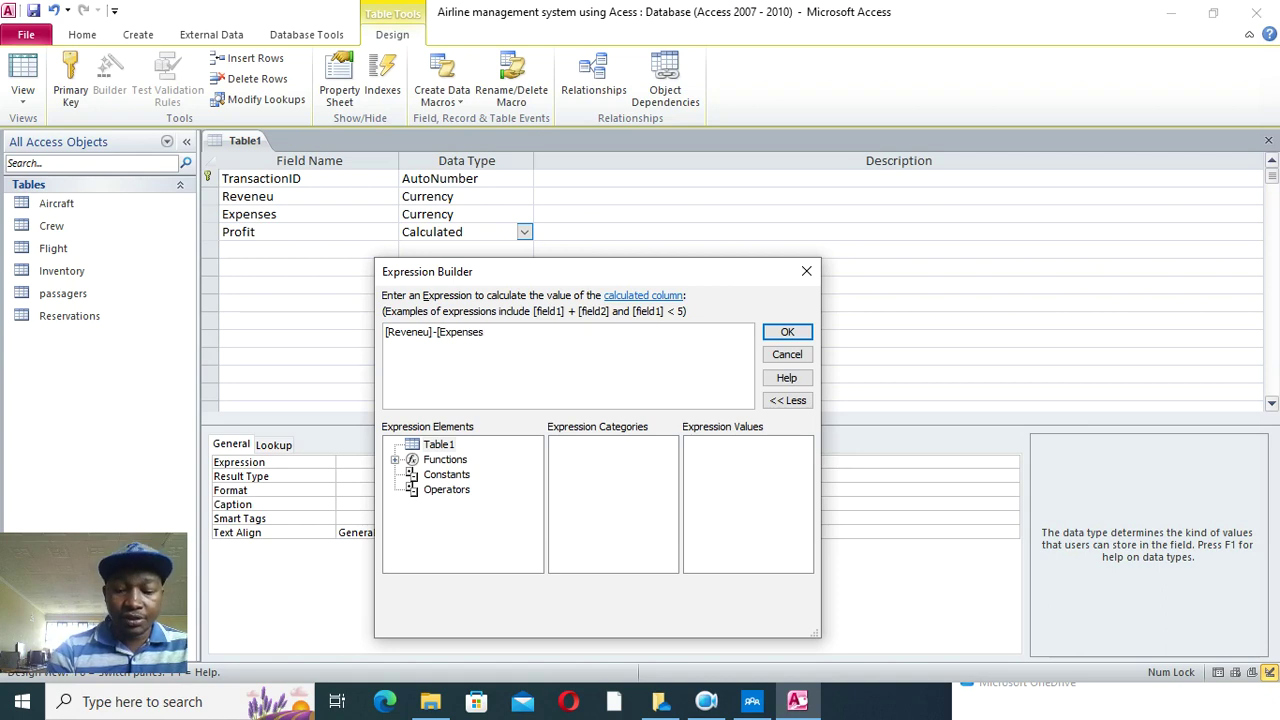
# - Accept the [Reveneu]-[Expenses] Profit expression, save the table as 'Financial status' and dismiss the warning
pyautogui.click(778, 332)
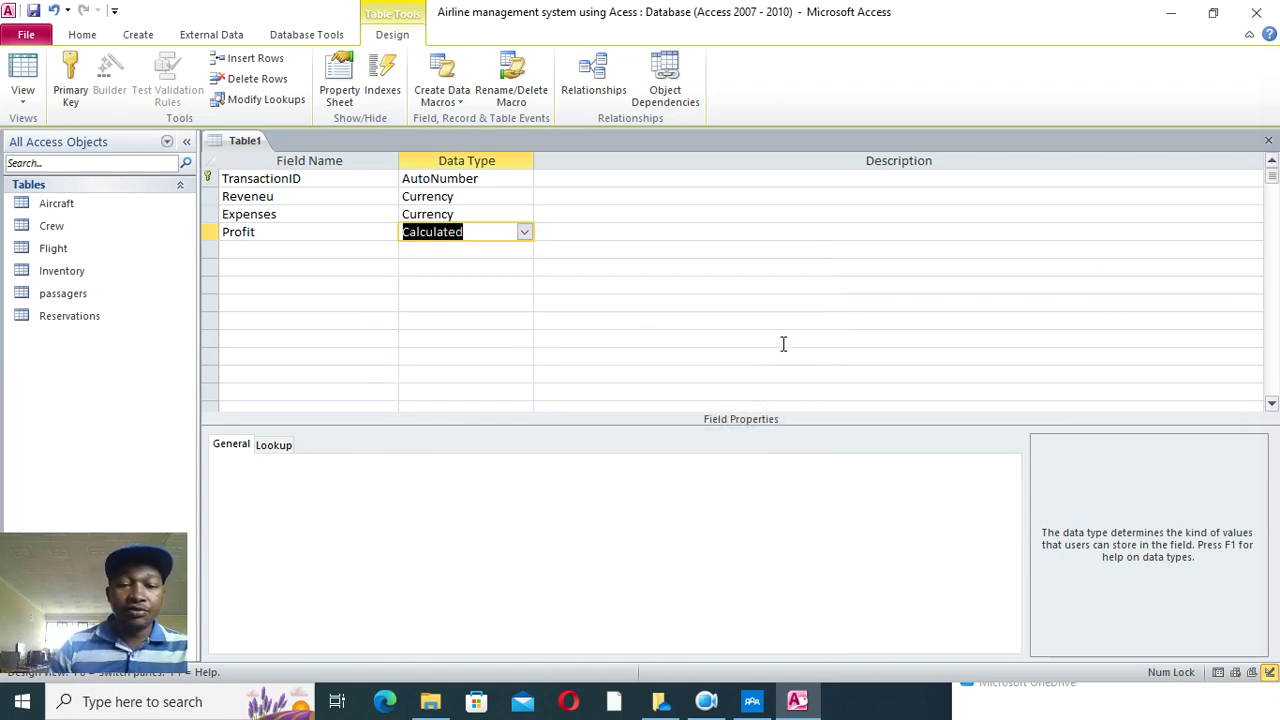
pyautogui.click(33, 10)
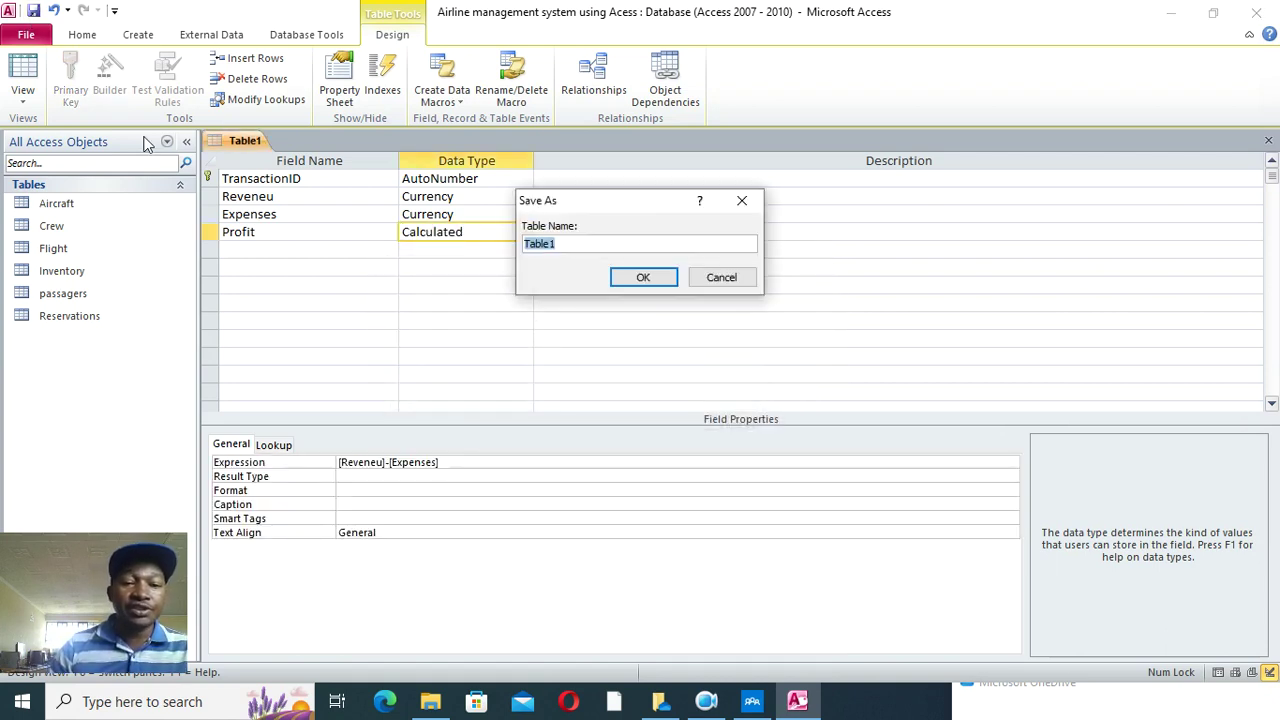
pyautogui.write('Financial status')
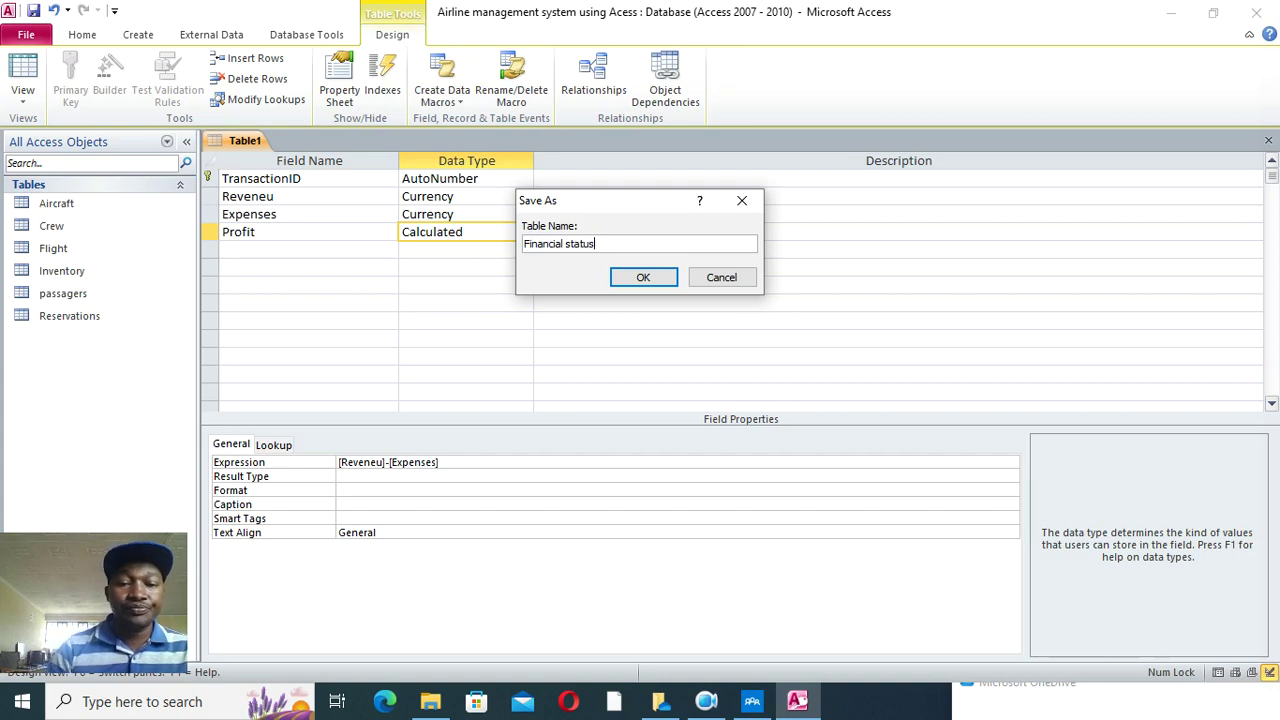
pyautogui.click(643, 277)
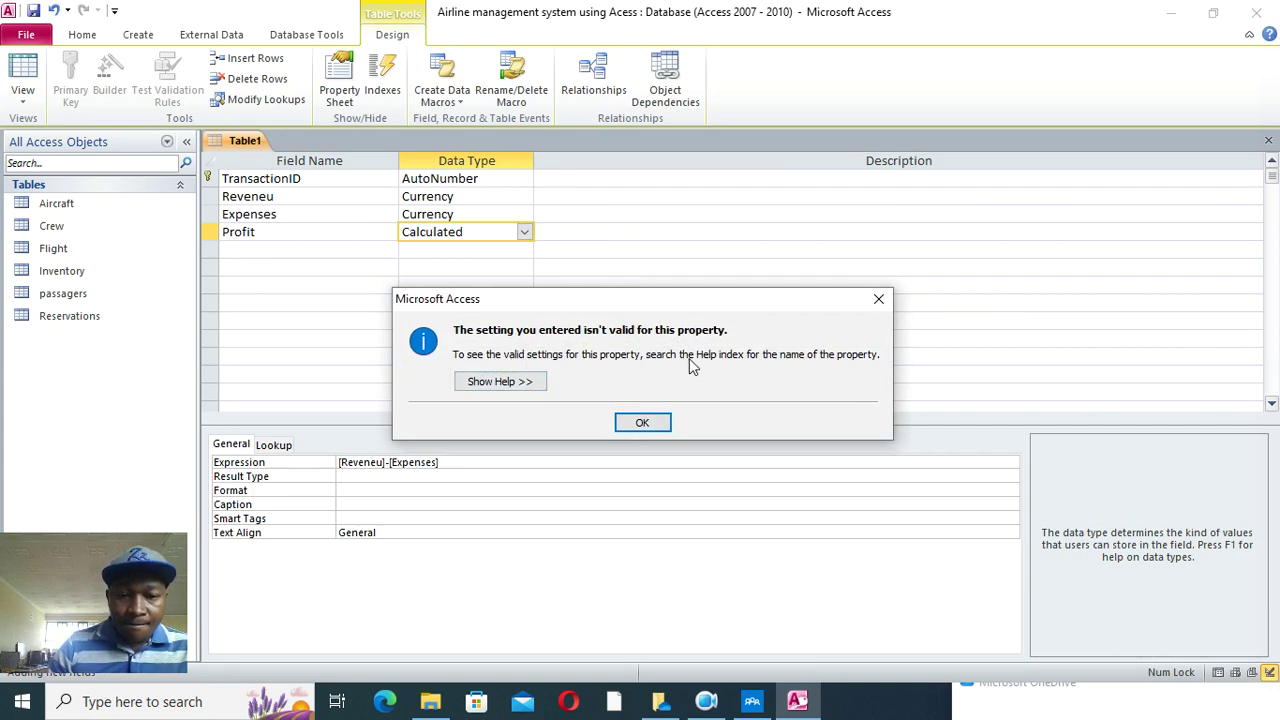
pyautogui.click(642, 422)
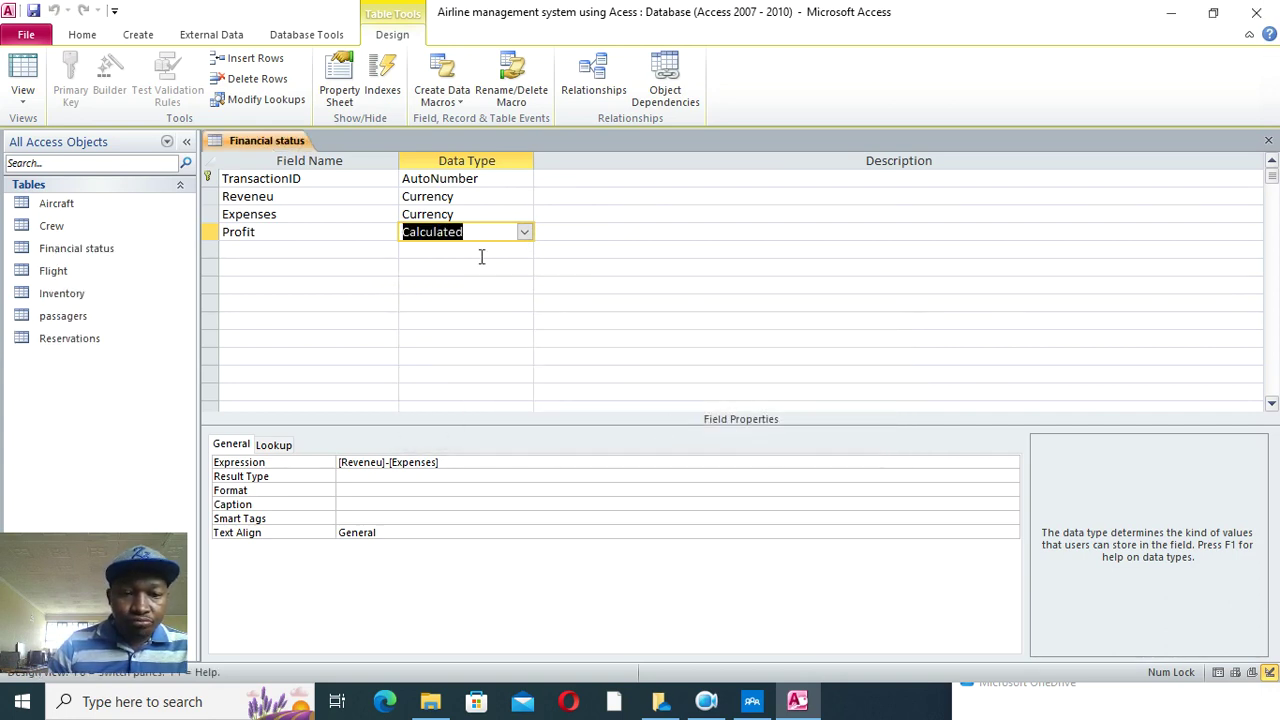
pyautogui.click(216, 238)
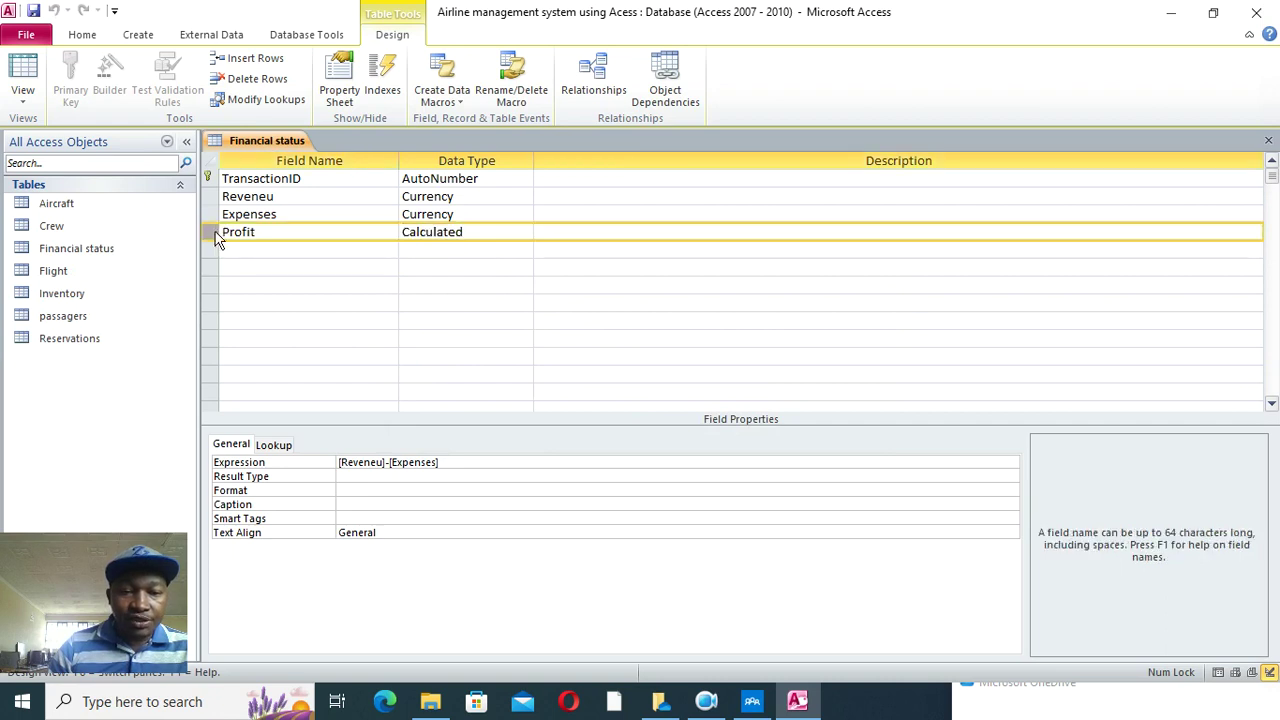
pyautogui.click(248, 248)
# - In datasheet view, enter revenue 12,000 and expenses 2,500 so Profit shows Ksh9,500, then close the table
pyautogui.click(22, 75)
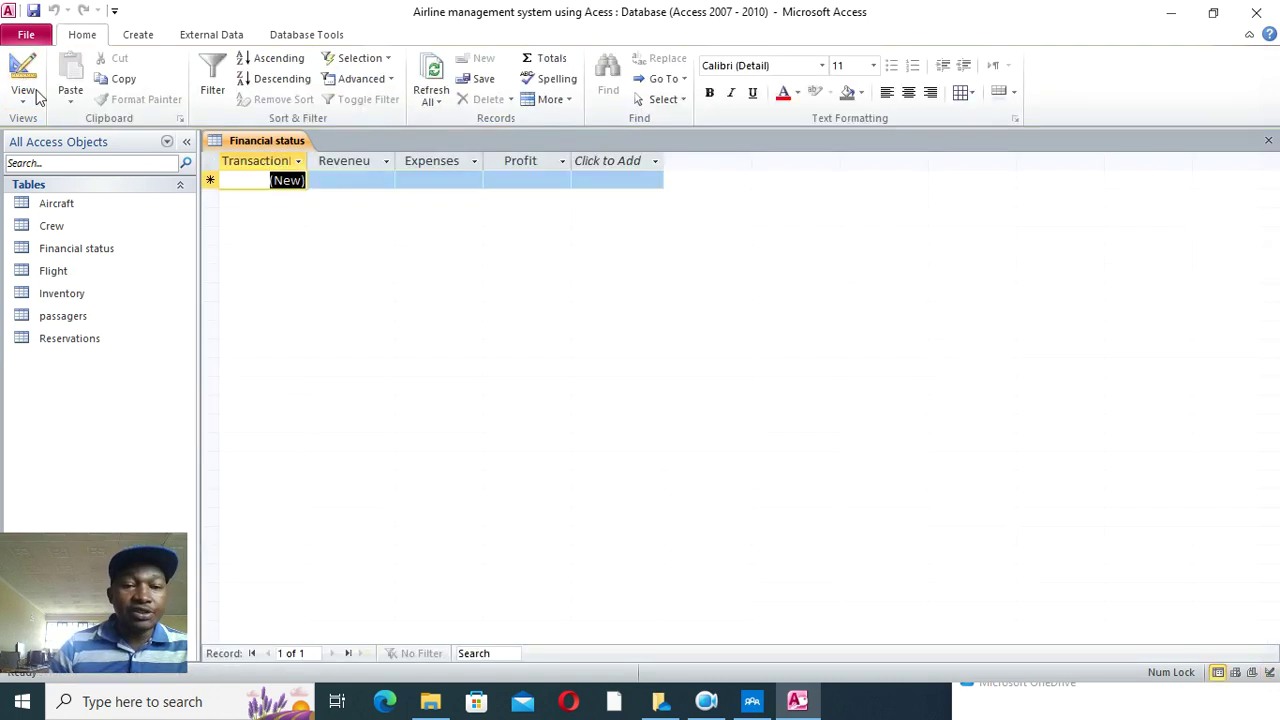
pyautogui.press('Tab')
pyautogui.click(344, 181)
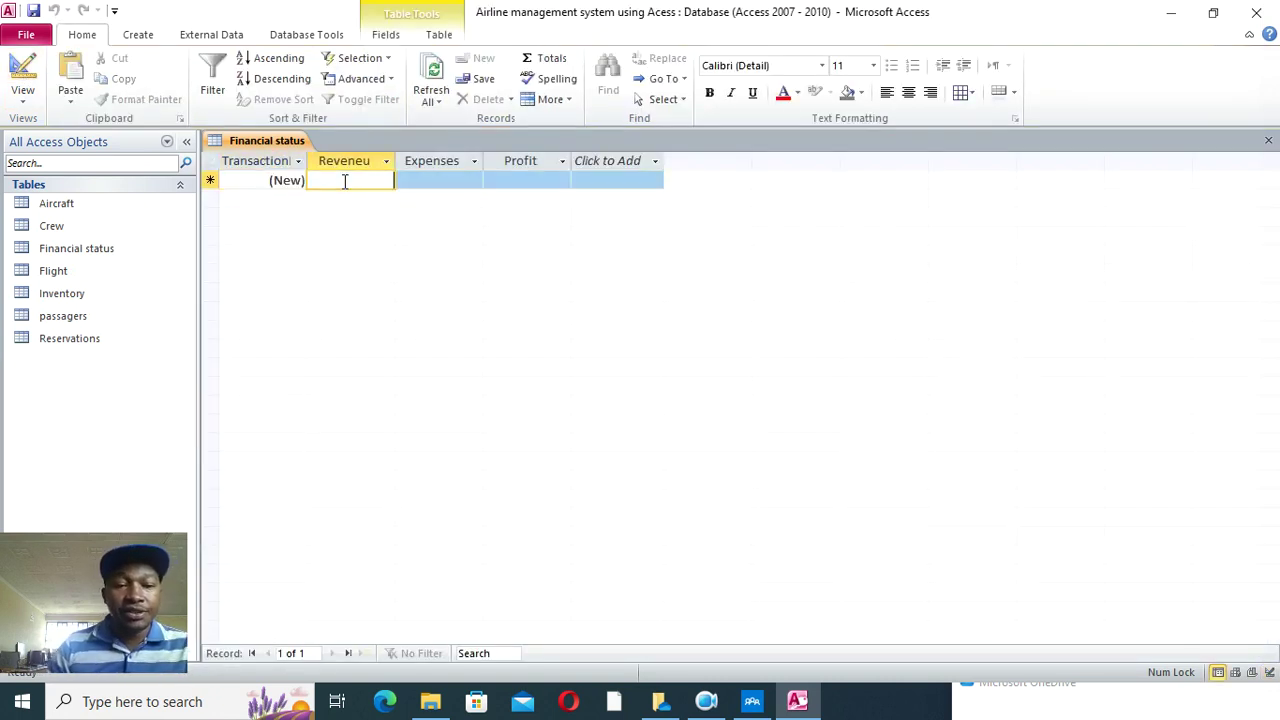
pyautogui.write('12,000')
pyautogui.click(461, 183)
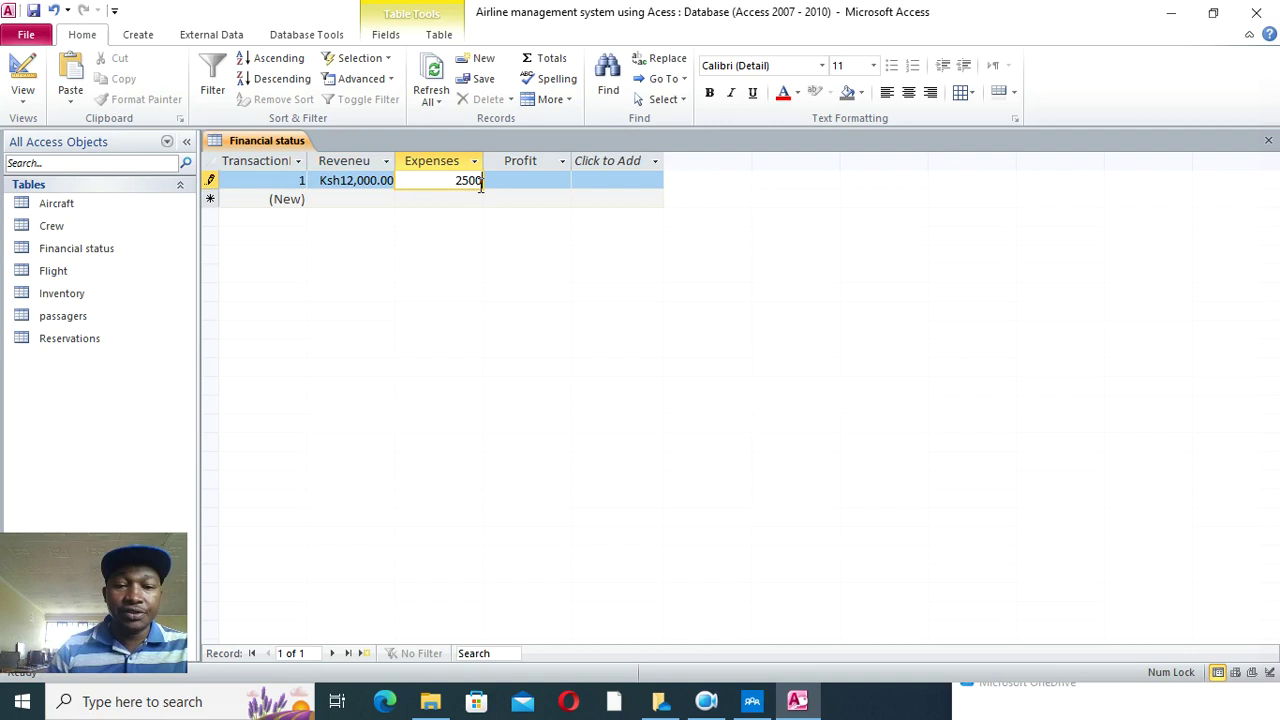
pyautogui.press('Tab')
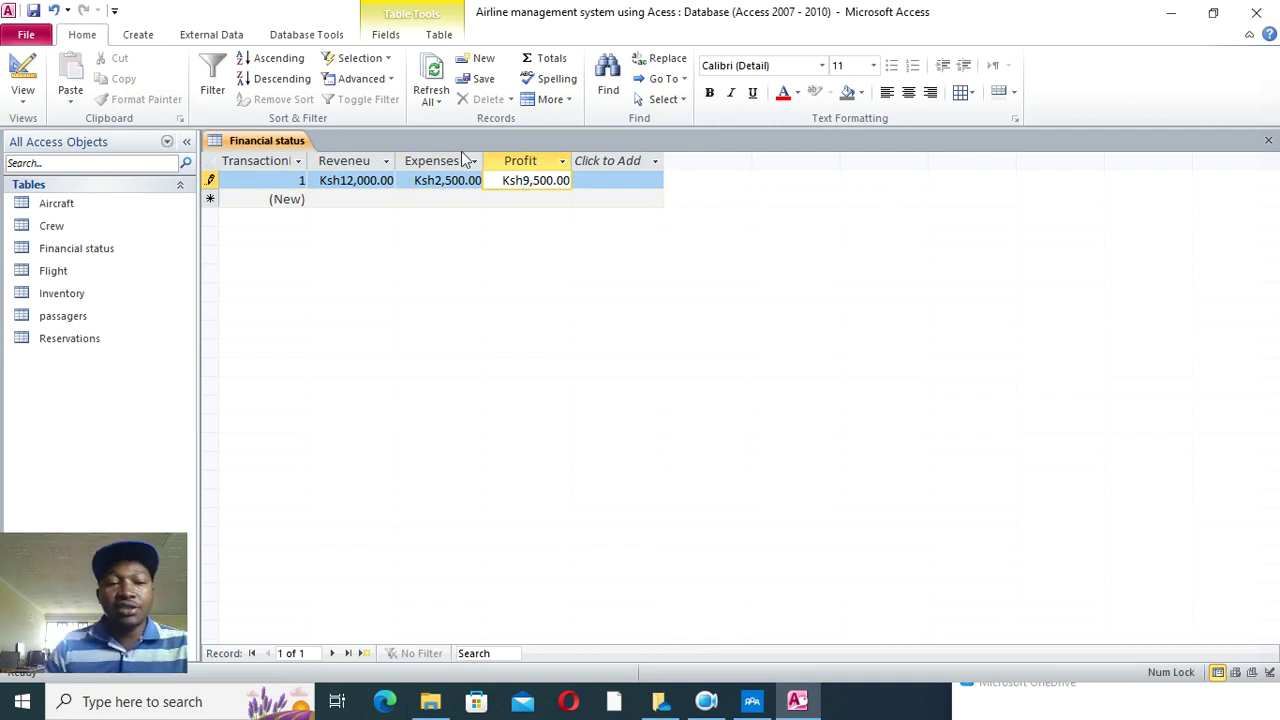
pyautogui.click(1268, 140)
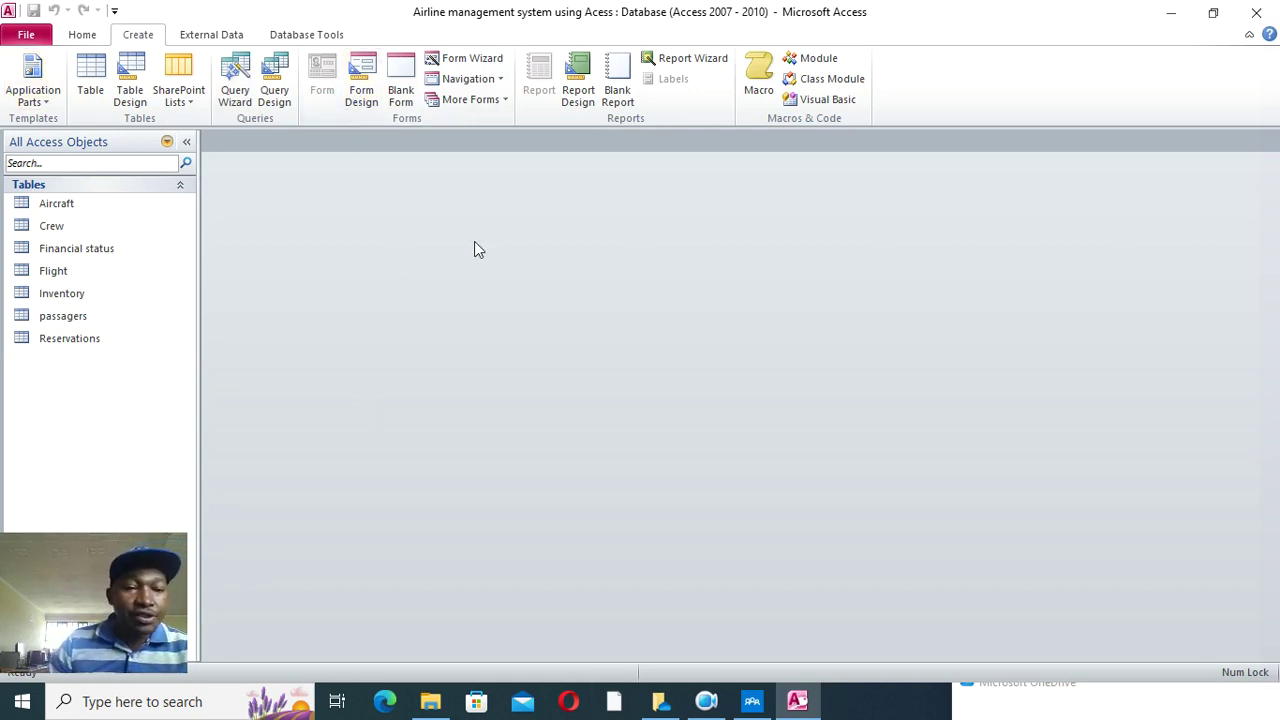
# - Run the Form Wizard on the Aircraft table with all fields added and the default options
pyautogui.click(470, 62)
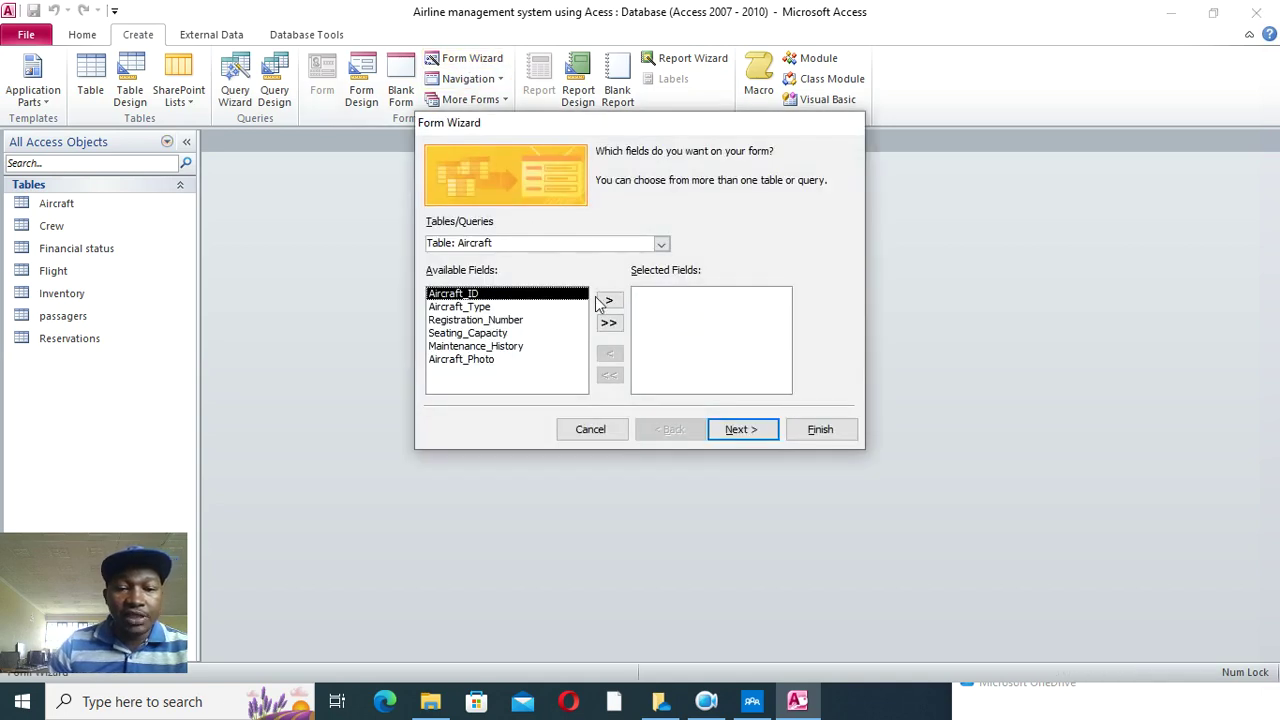
pyautogui.click(609, 325)
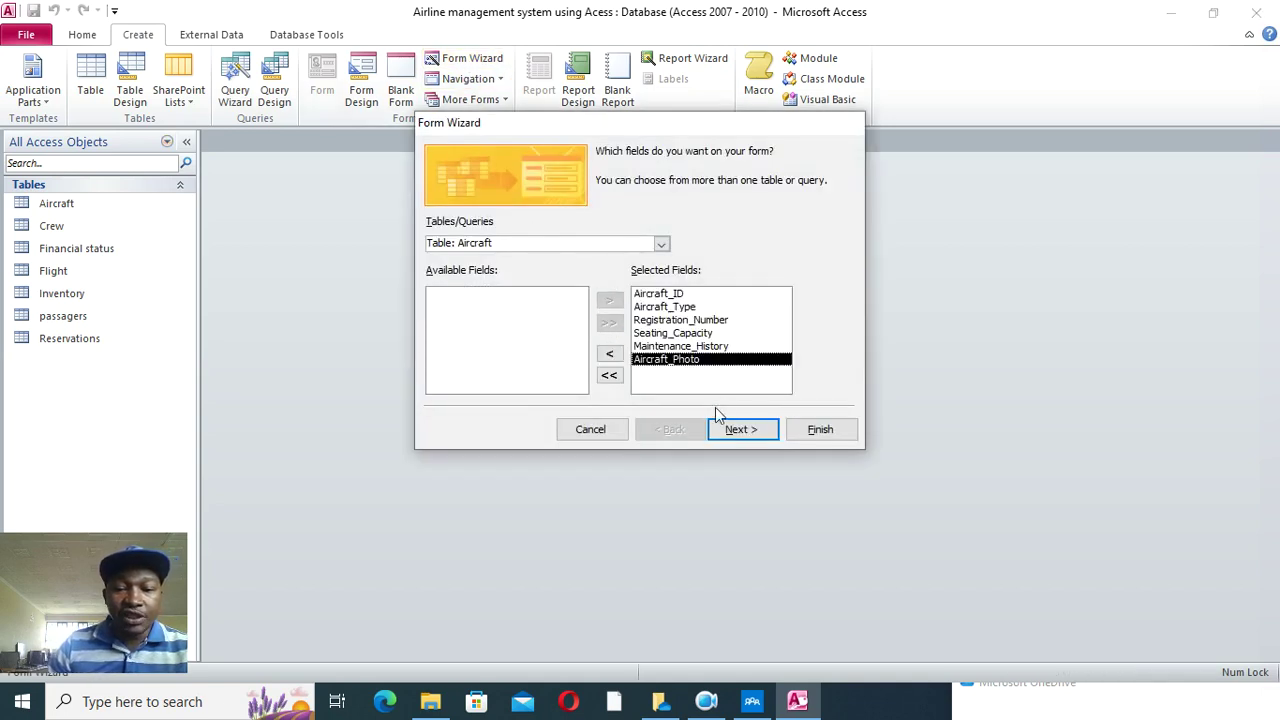
pyautogui.click(741, 429)
pyautogui.click(741, 429)
pyautogui.click(810, 429)
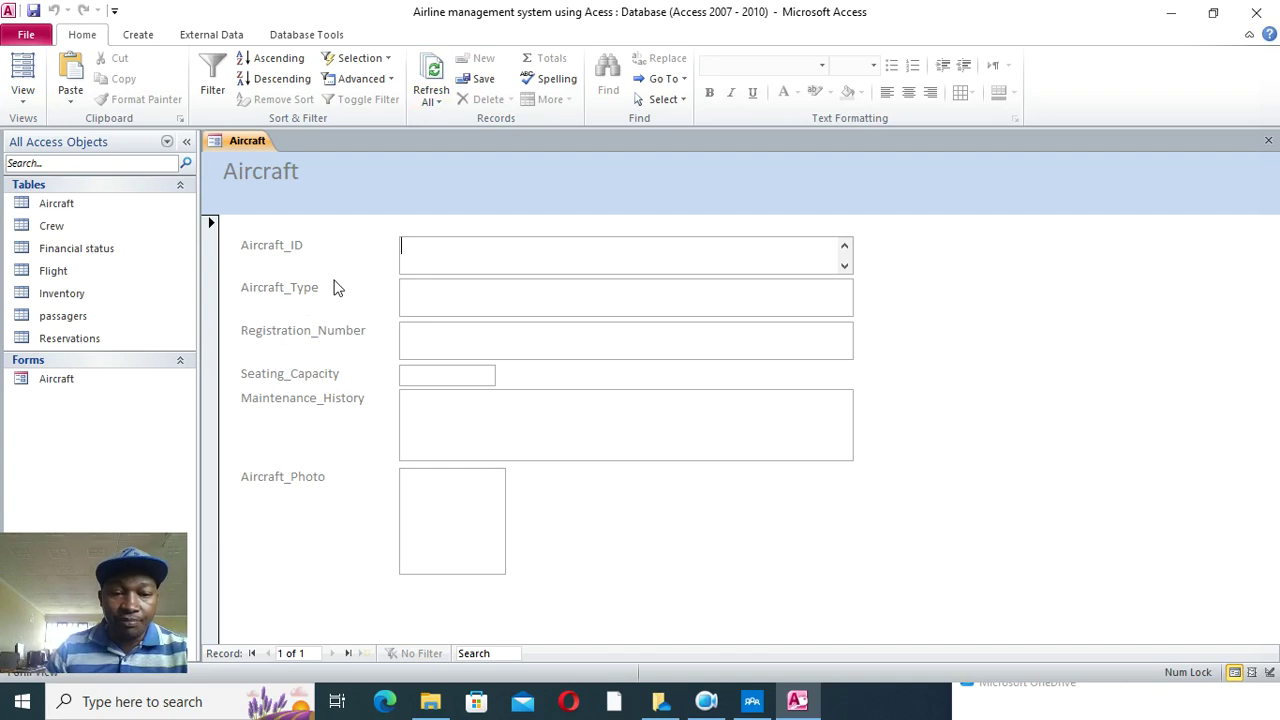
# - In Design View, narrow the ID, type and registration text boxes
pyautogui.rightClick(659, 207)
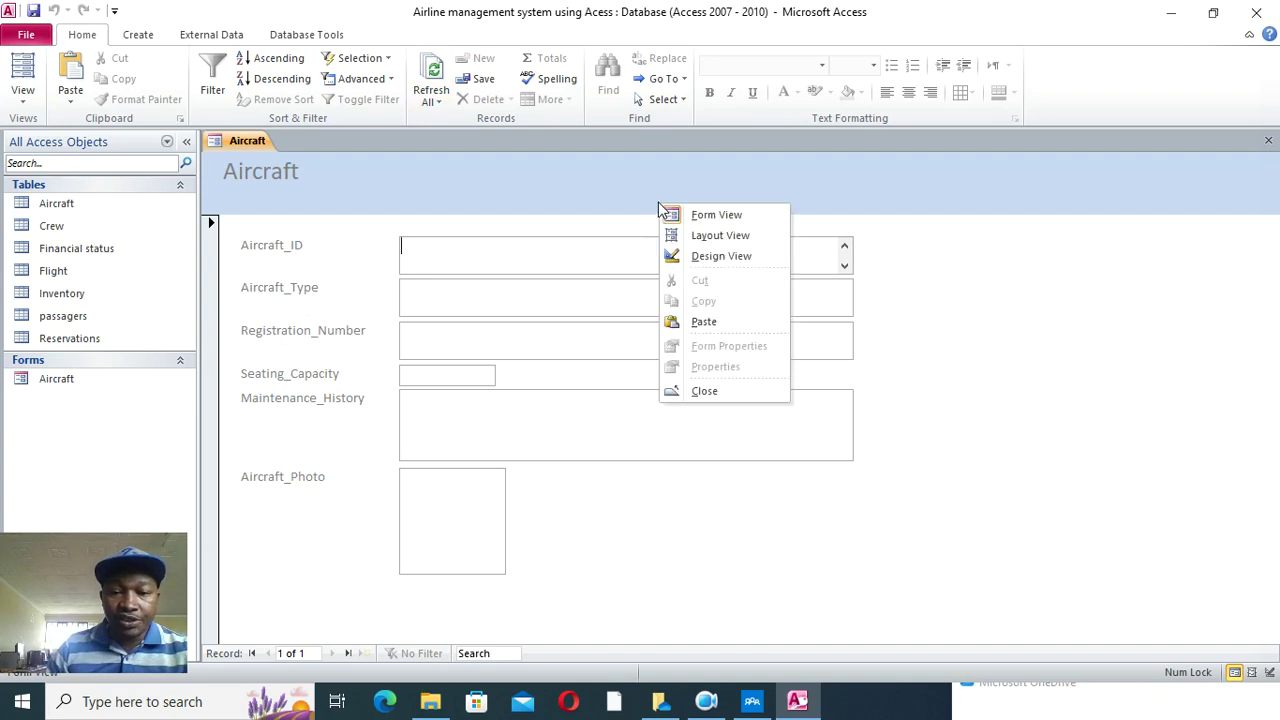
pyautogui.click(705, 256)
pyautogui.moveTo(709, 436); pyautogui.dragTo(709, 296)
pyautogui.moveTo(855, 311); pyautogui.dragTo(618, 327)
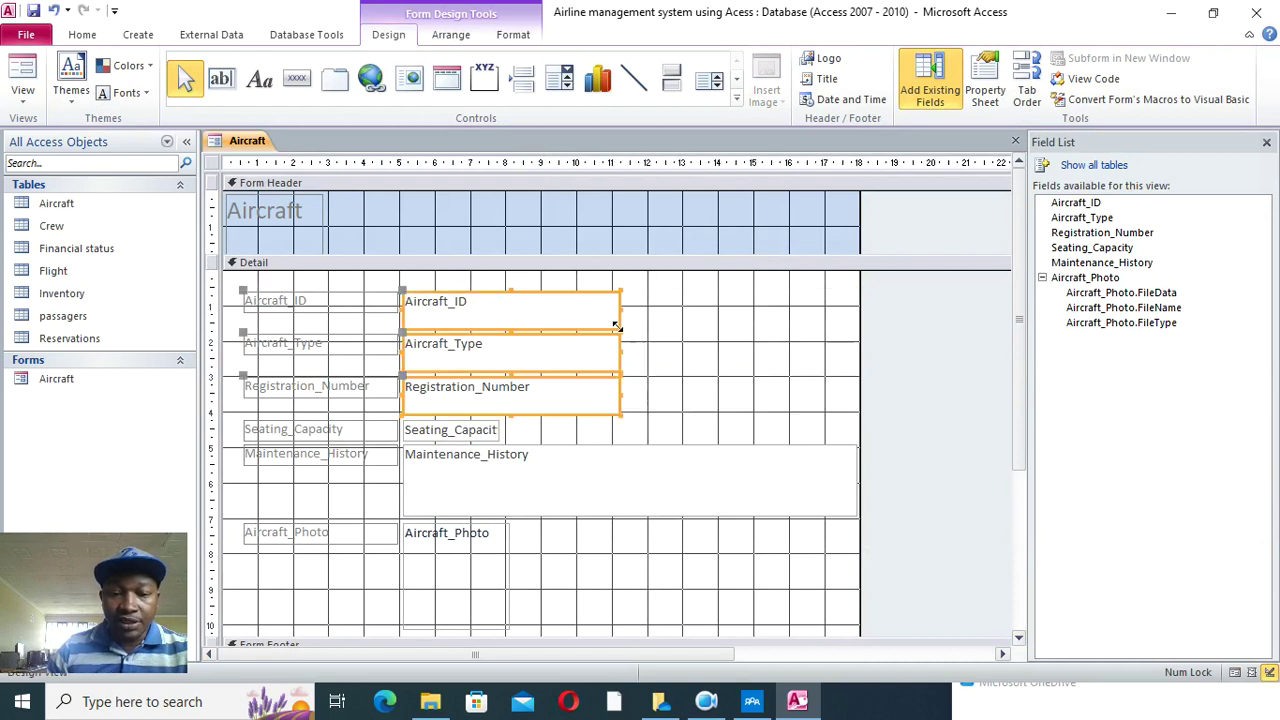
# - Move Aircraft_Photo to the upper right and enlarge and reposition the Maintenance_History box
pyautogui.moveTo(435, 572); pyautogui.dragTo(732, 337)
pyautogui.click(768, 510)
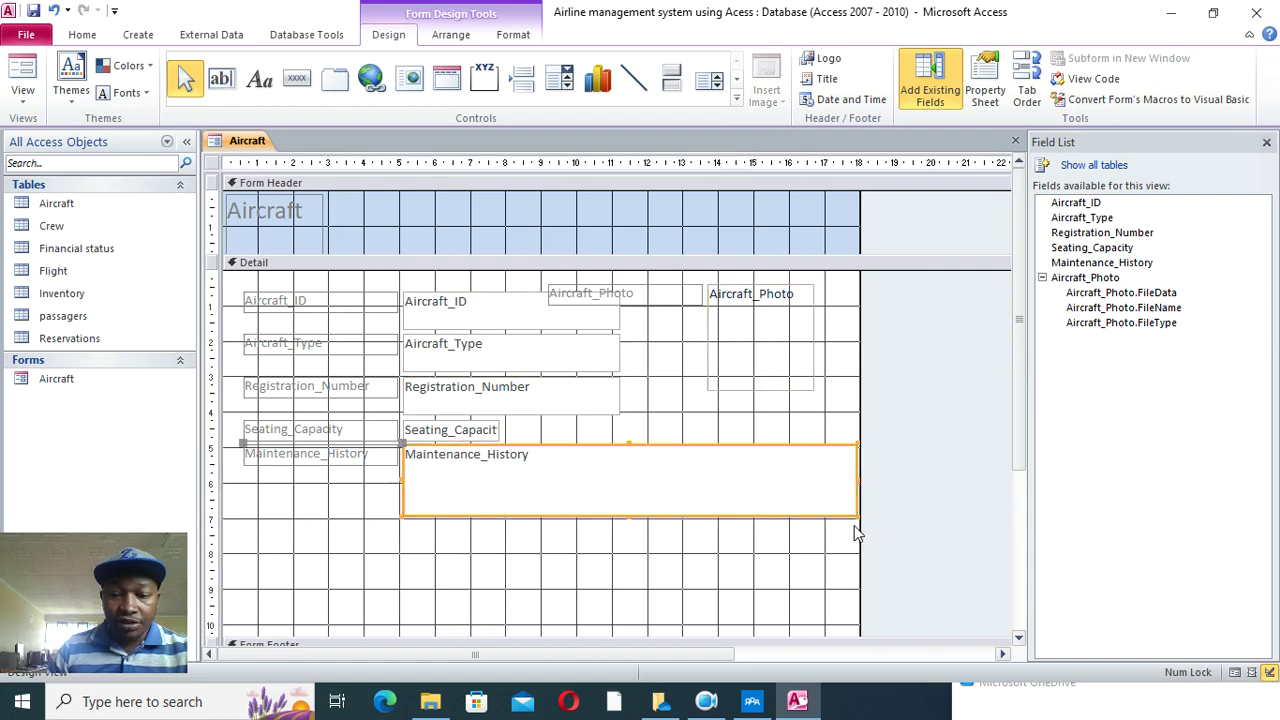
pyautogui.moveTo(857, 518); pyautogui.dragTo(850, 572)
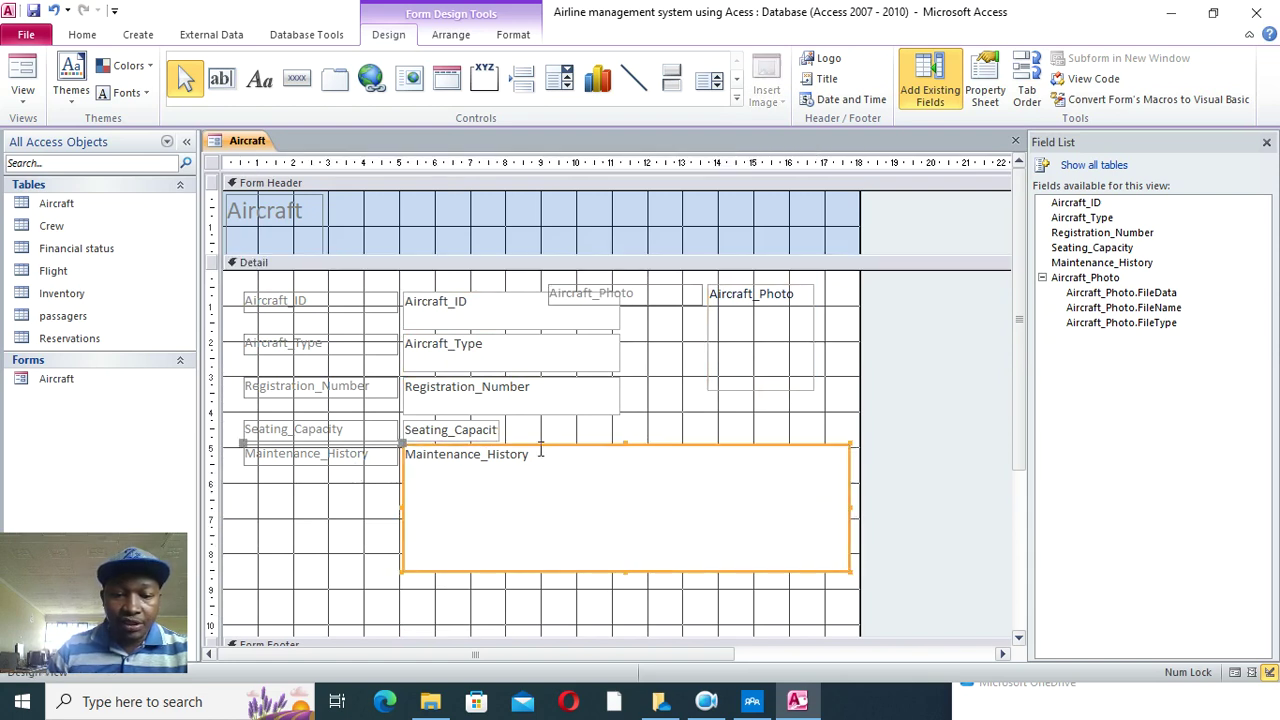
pyautogui.moveTo(405, 450); pyautogui.dragTo(240, 489)
pyautogui.moveTo(326, 284); pyautogui.dragTo(319, 477)
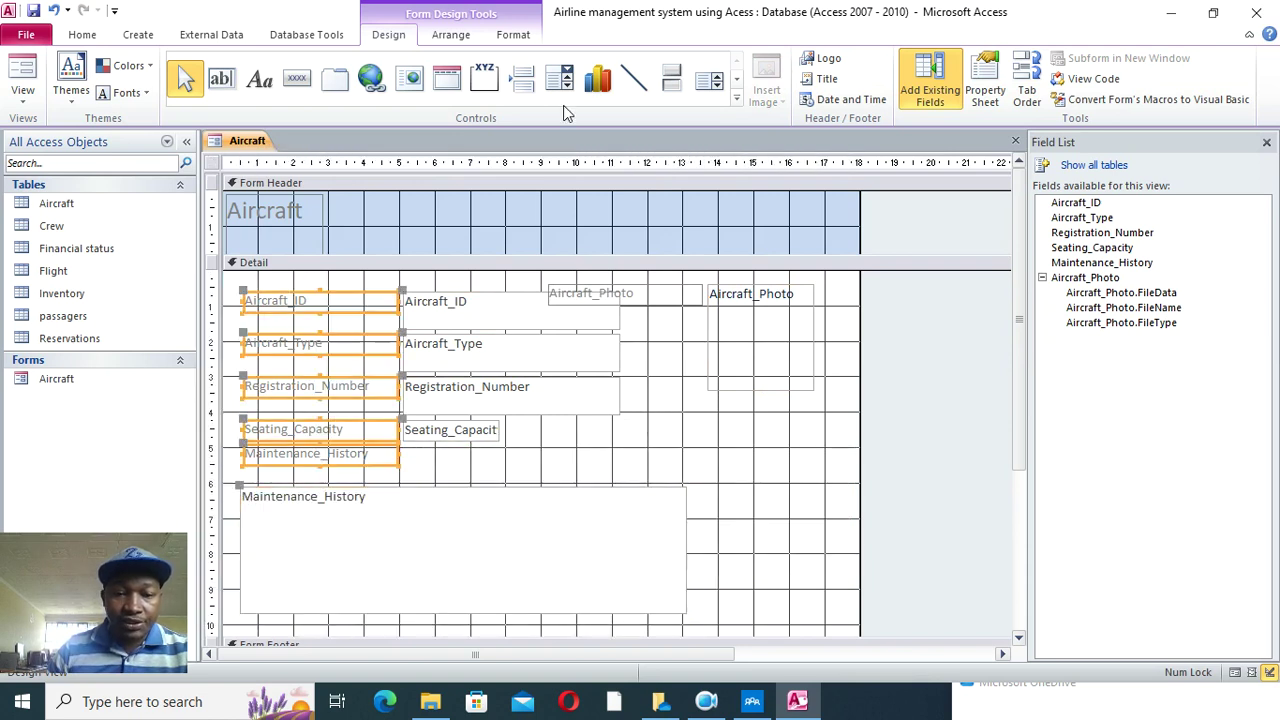
# - Make the selected field labels right-aligned, black and bold
pyautogui.click(513, 34)
pyautogui.click(322, 92)
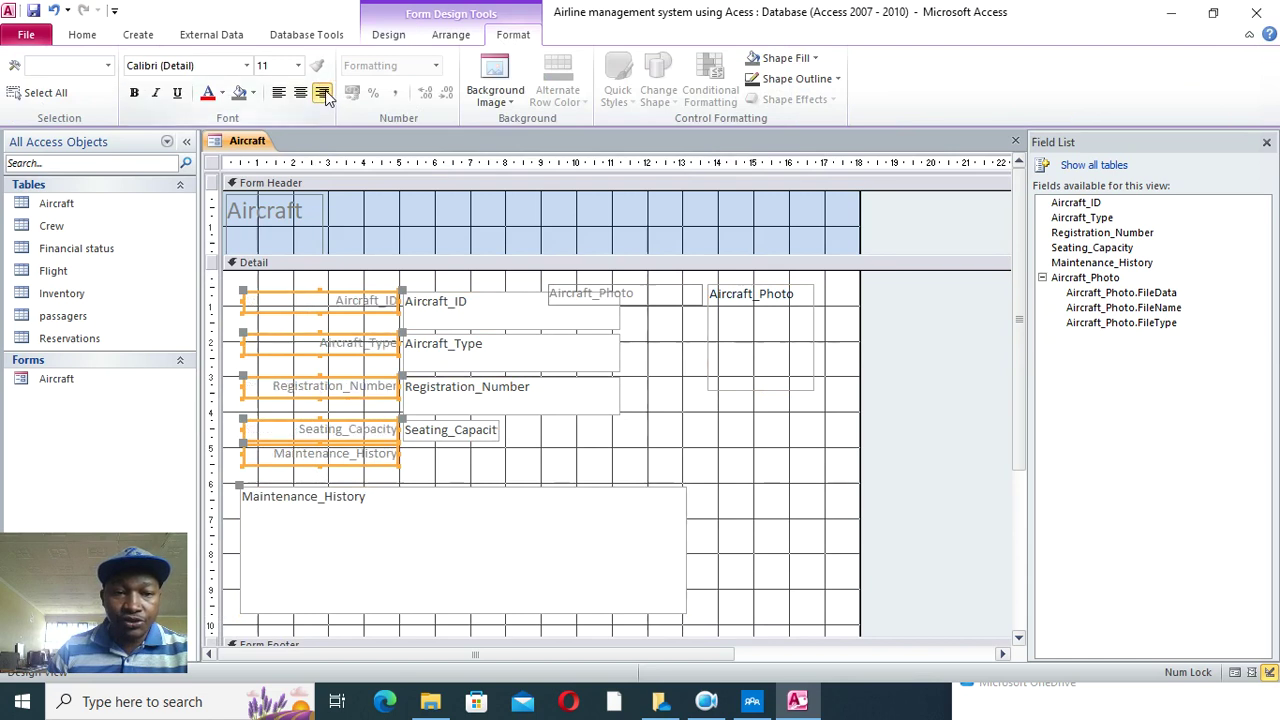
pyautogui.click(222, 93)
pyautogui.click(225, 158)
pyautogui.click(134, 93)
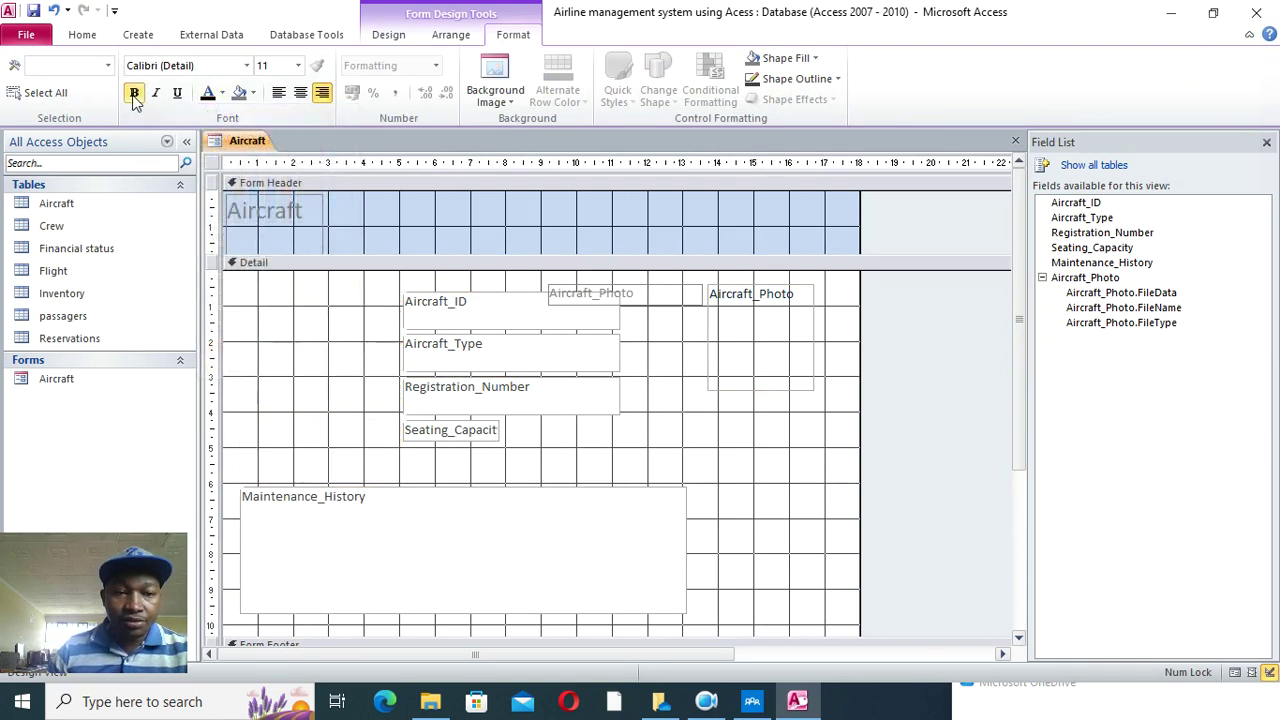
# - Enlarge the photo box, place it and its label at the top right, and bold the label
pyautogui.click(622, 299)
pyautogui.moveTo(764, 344); pyautogui.dragTo(732, 394)
pyautogui.moveTo(517, 332); pyautogui.dragTo(663, 285)
pyautogui.click(729, 343)
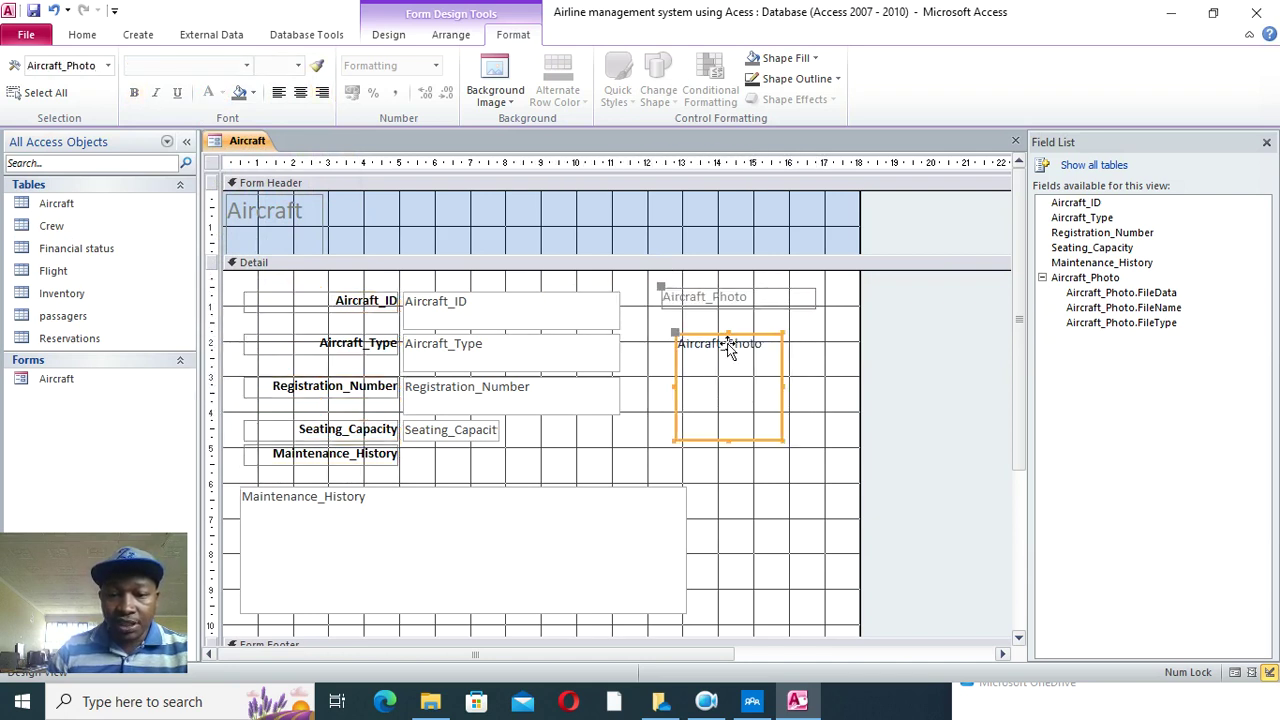
pyautogui.moveTo(780, 440); pyautogui.dragTo(843, 486)
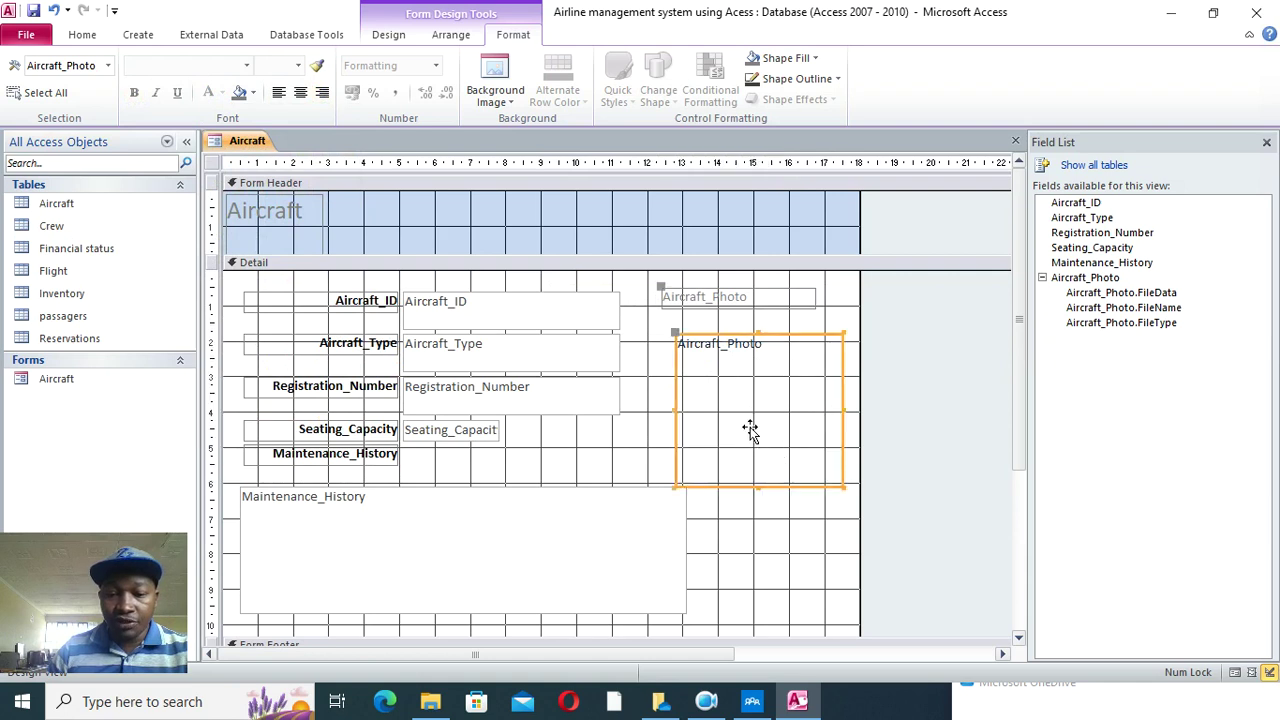
pyautogui.moveTo(765, 342); pyautogui.dragTo(746, 331)
pyautogui.click(737, 289)
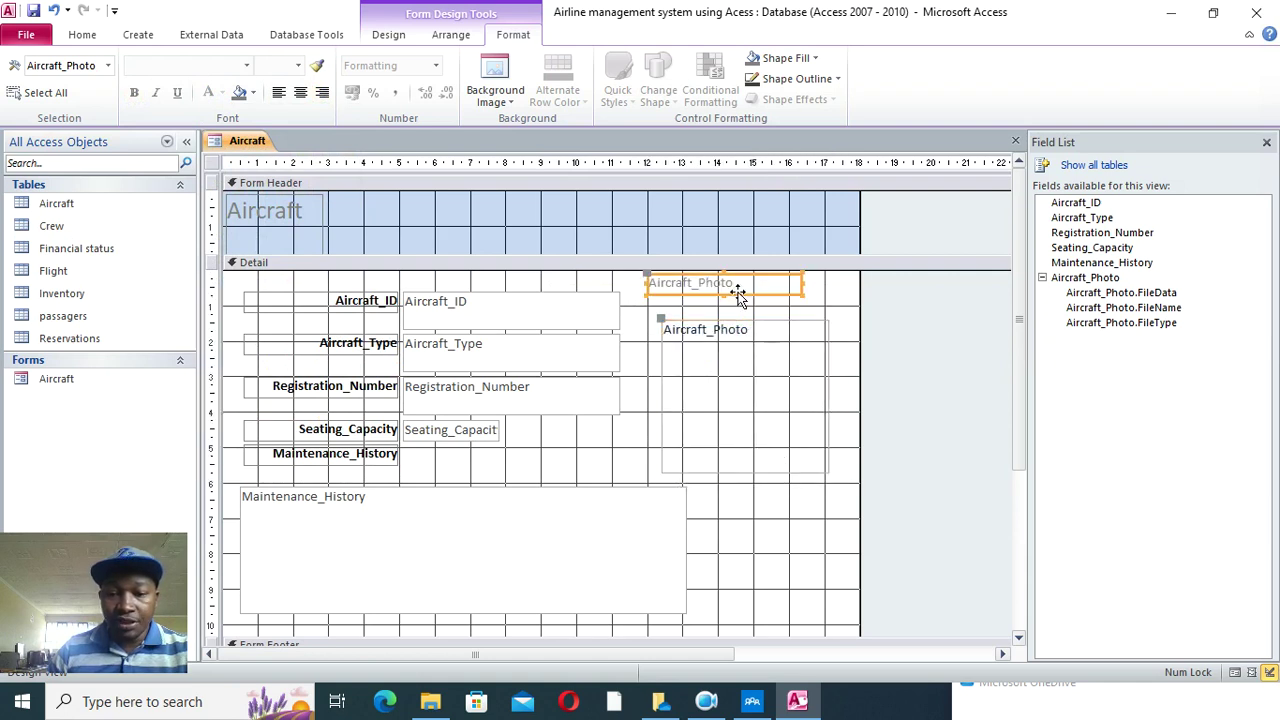
pyautogui.click(134, 92)
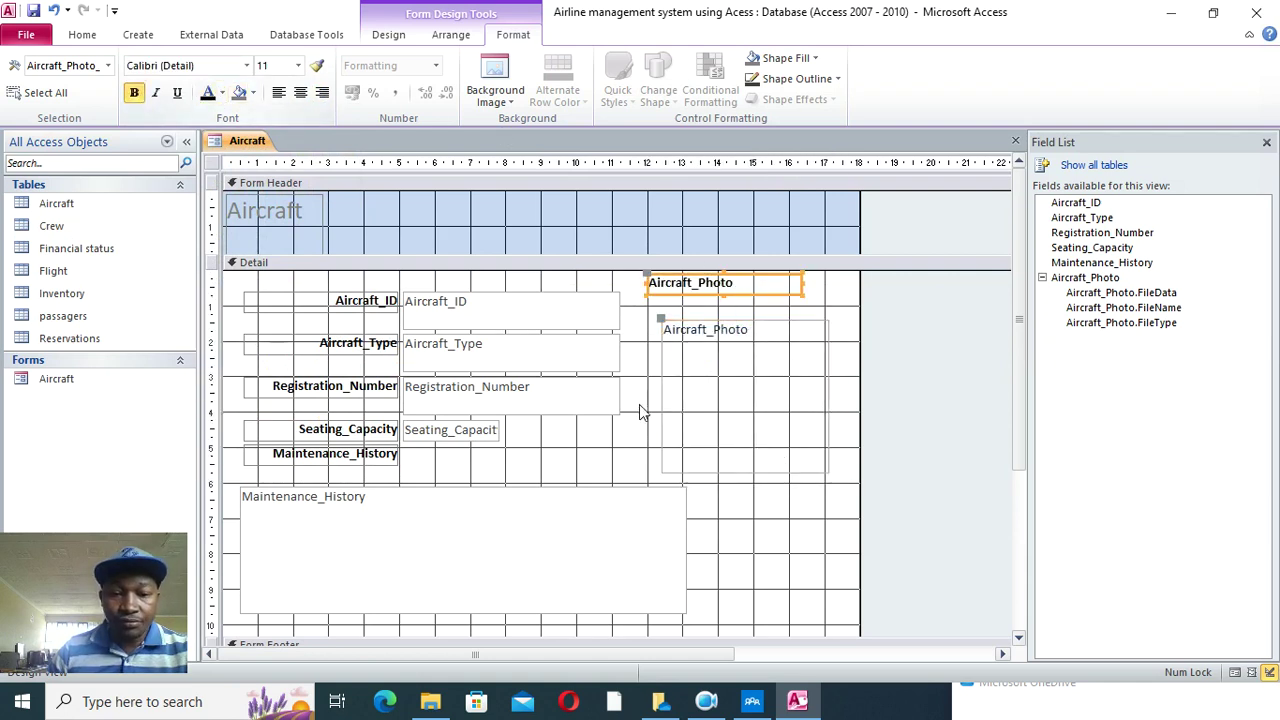
# - Bold the four field text boxes and widen the Seating_Capacity box
pyautogui.moveTo(560, 280); pyautogui.dragTo(465, 452)
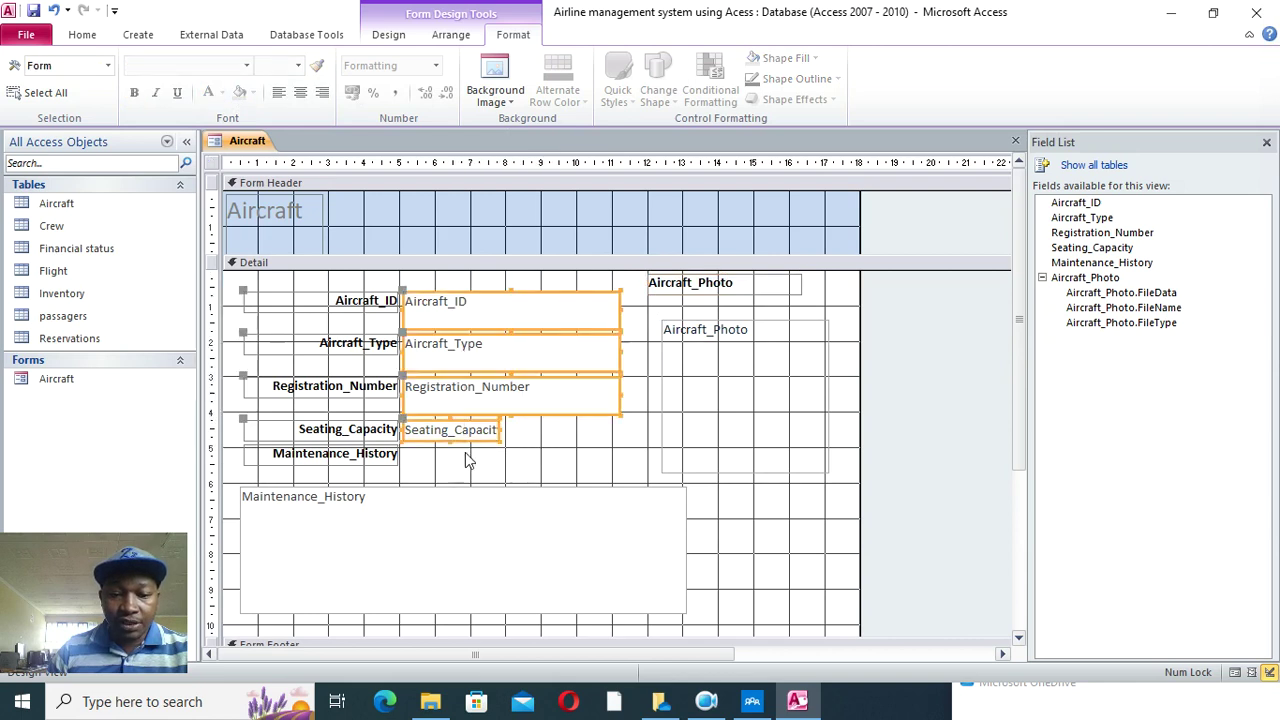
pyautogui.click(134, 92)
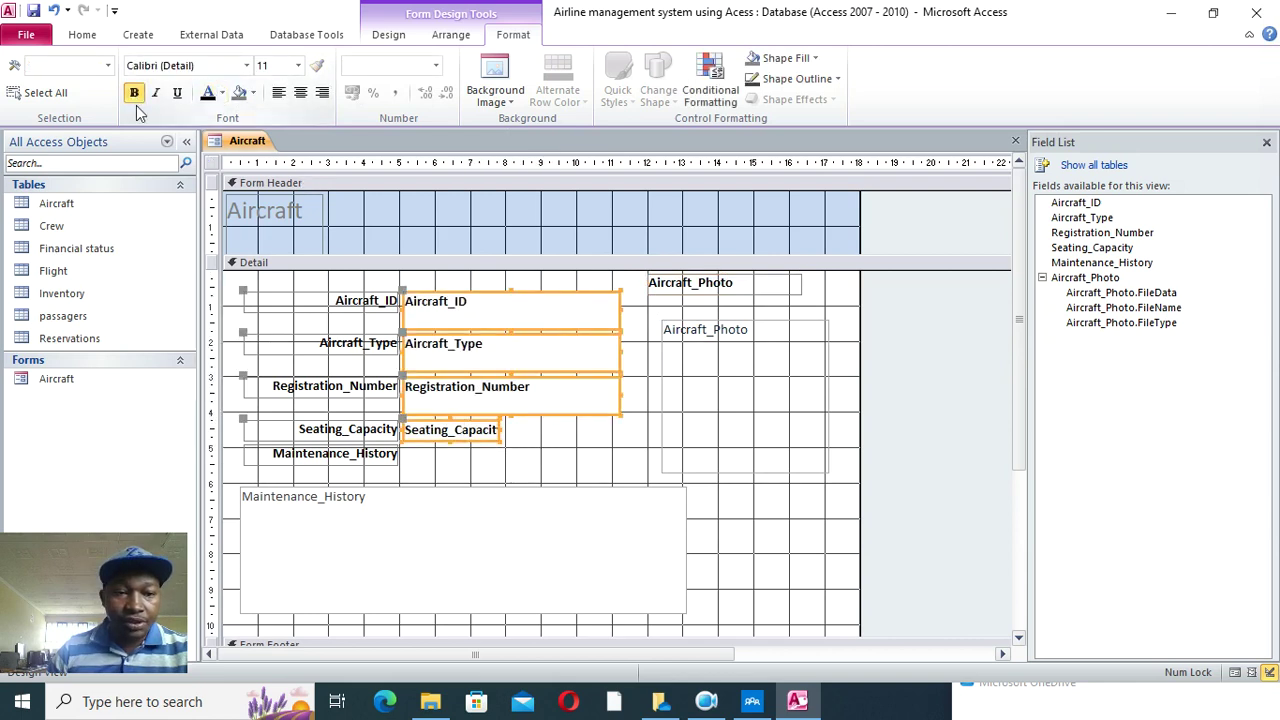
pyautogui.click(512, 443)
pyautogui.click(497, 432)
pyautogui.moveTo(500, 431); pyautogui.dragTo(621, 432)
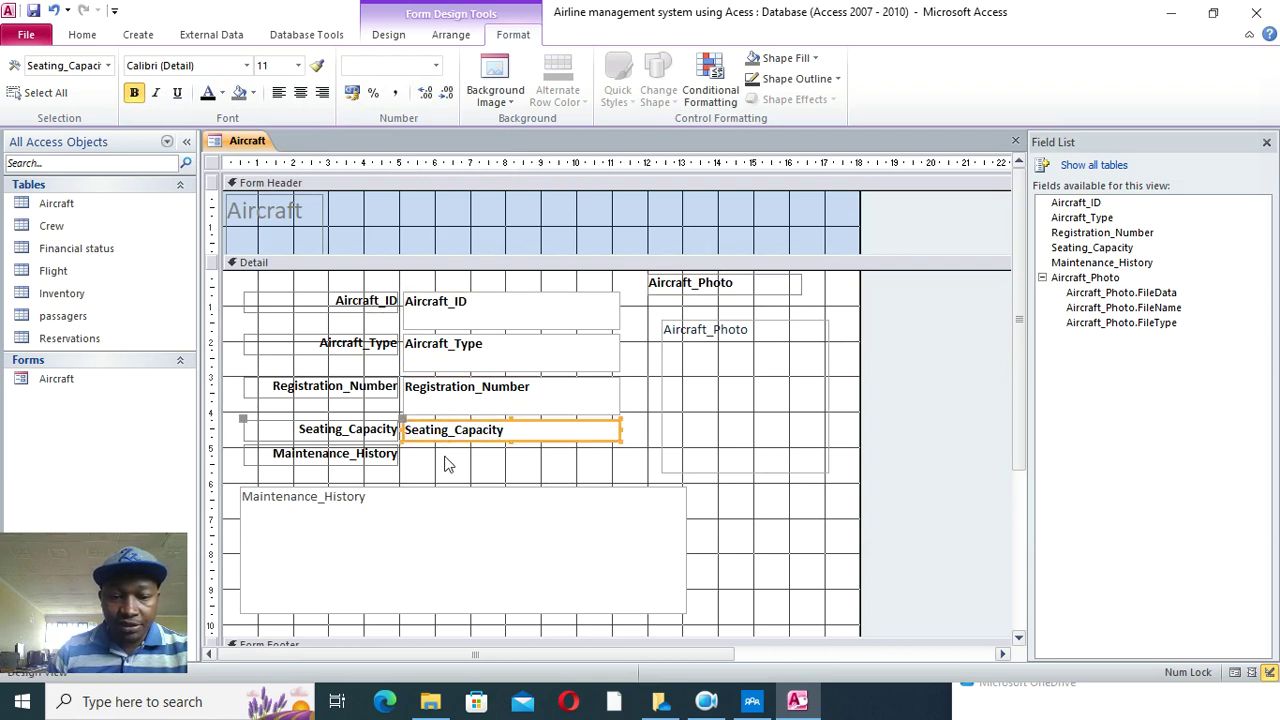
# - Move the Maintenance_History label above its box, bold the box text and widen it rightward
pyautogui.click(390, 460)
pyautogui.moveTo(243, 443); pyautogui.dragTo(344, 470)
pyautogui.click(437, 514)
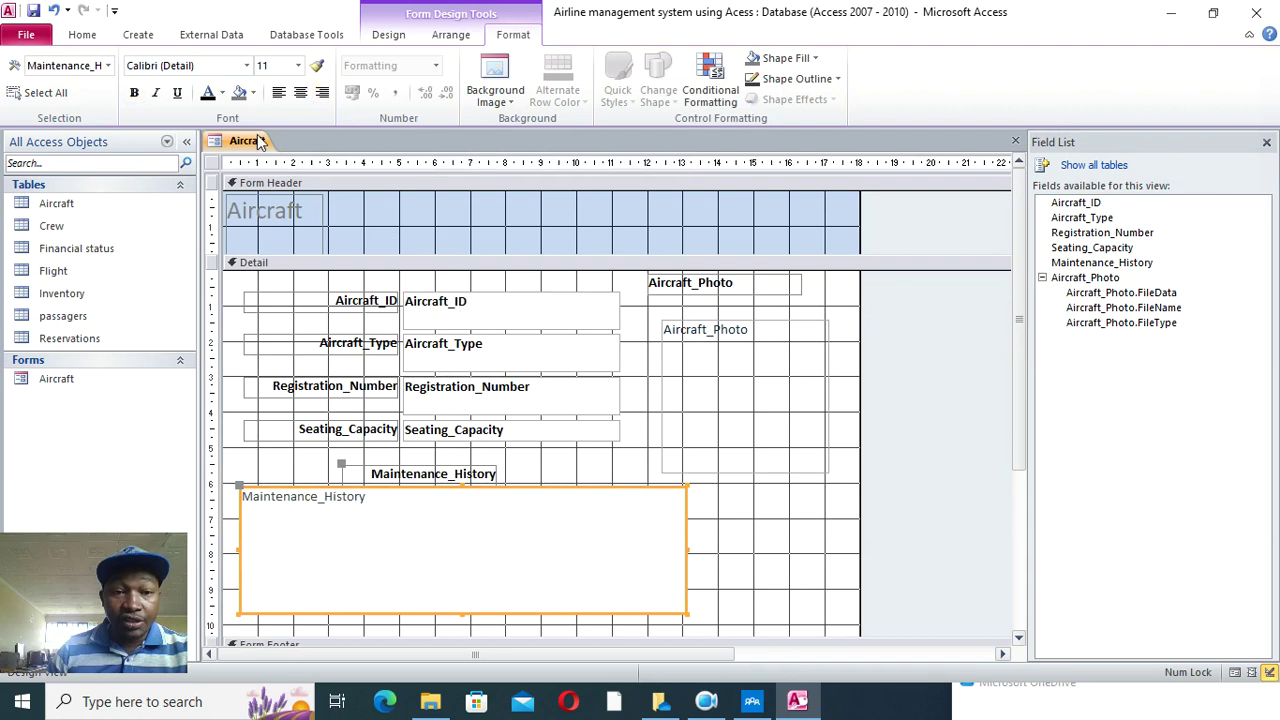
pyautogui.click(134, 92)
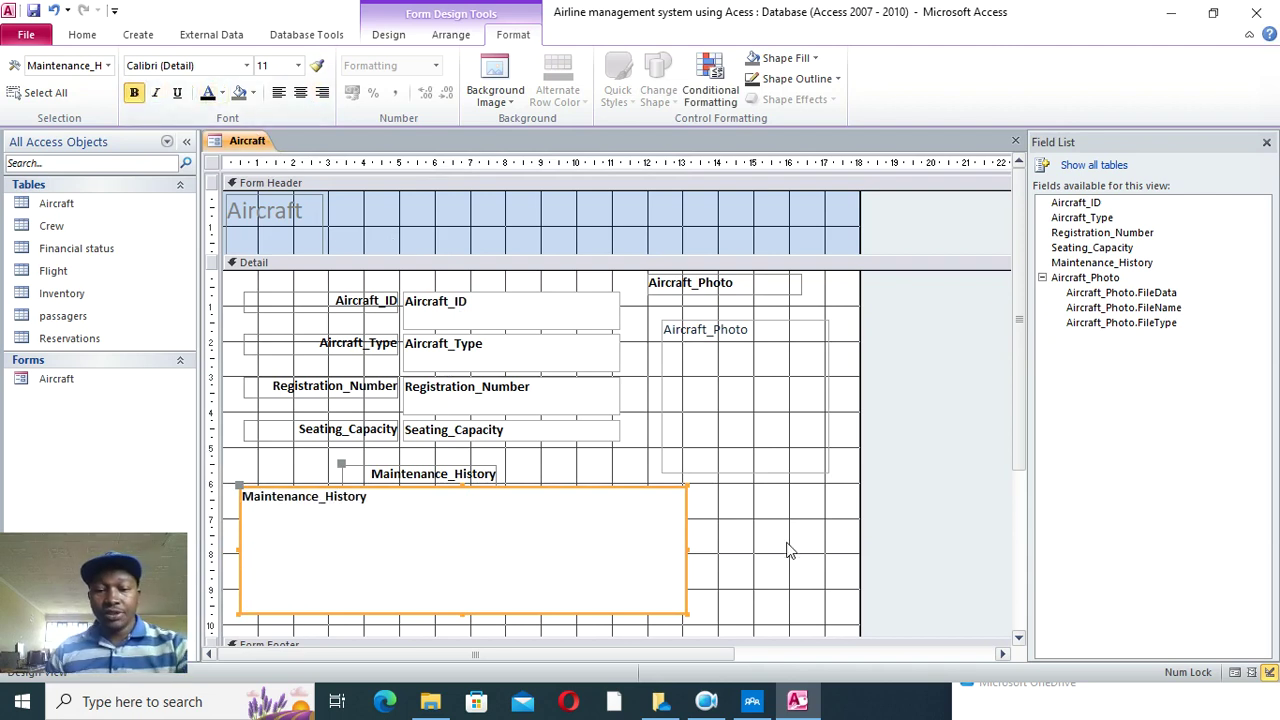
pyautogui.click(683, 555)
pyautogui.moveTo(688, 558); pyautogui.dragTo(838, 573)
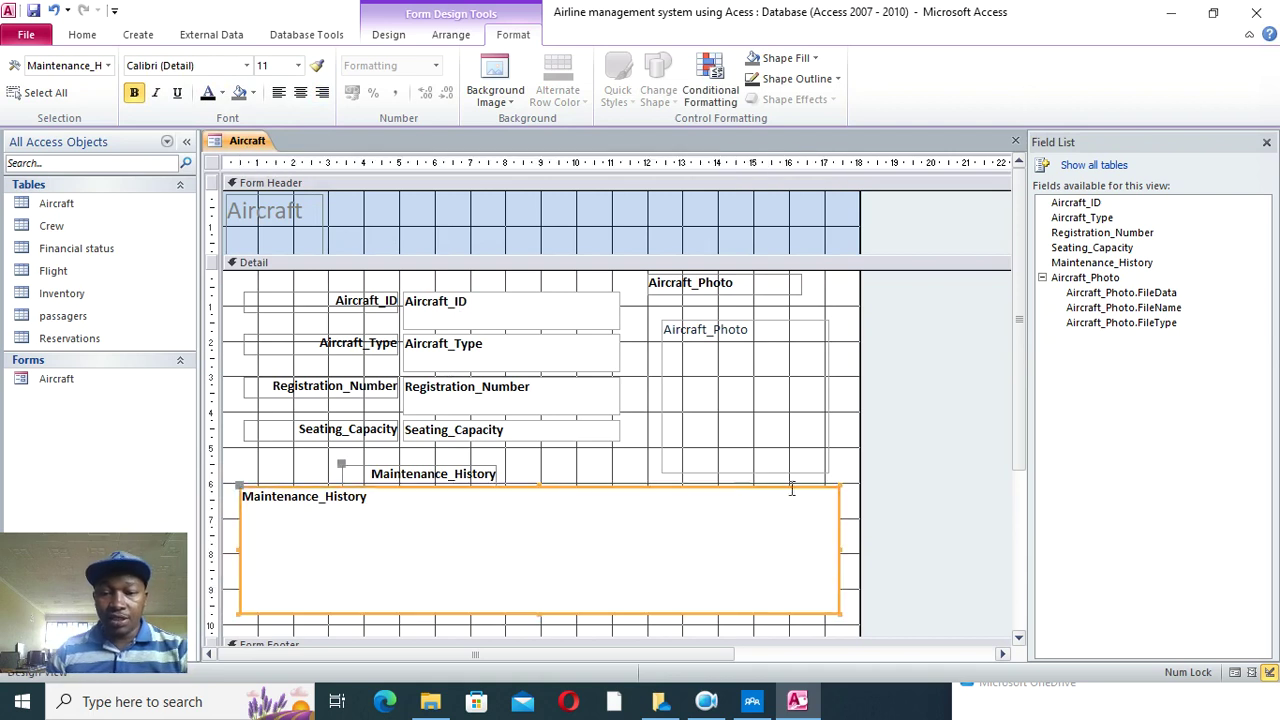
pyautogui.click(755, 458)
# - Stretch the Aircraft title across the header and make it centred, black, 48-point and bold
pyautogui.click(318, 218)
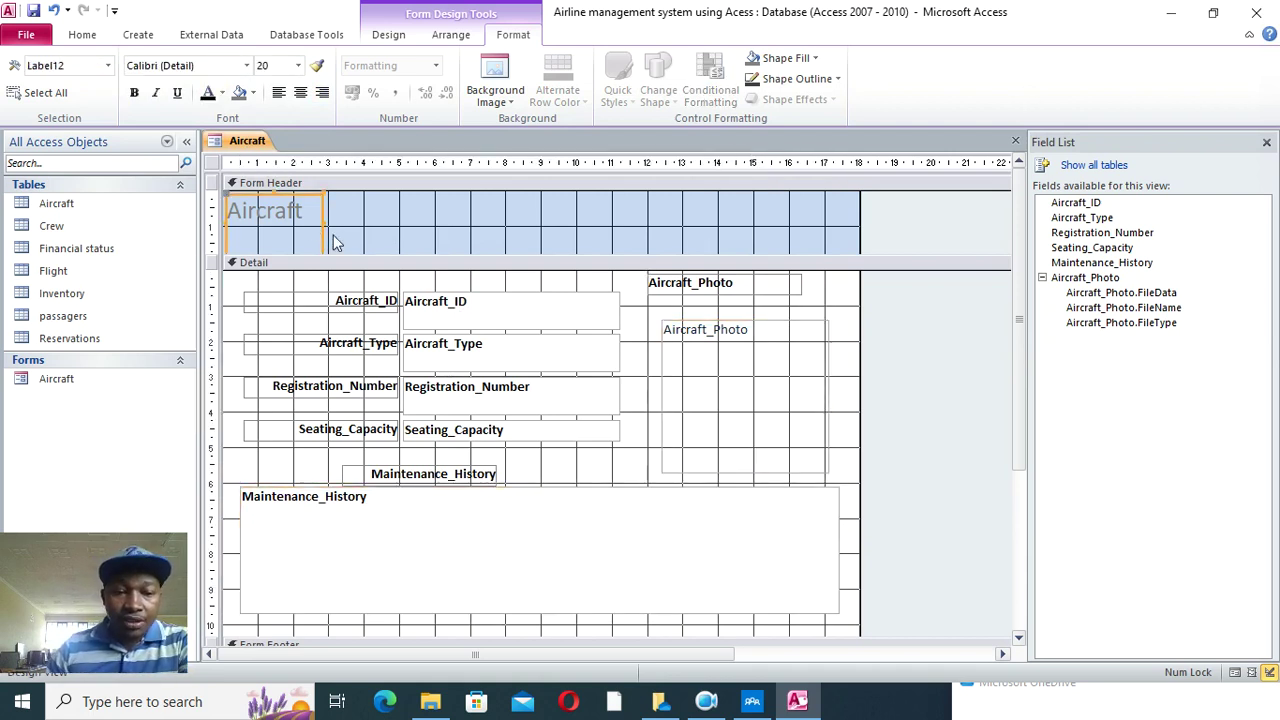
pyautogui.moveTo(320, 224); pyautogui.dragTo(816, 224)
pyautogui.click(300, 92)
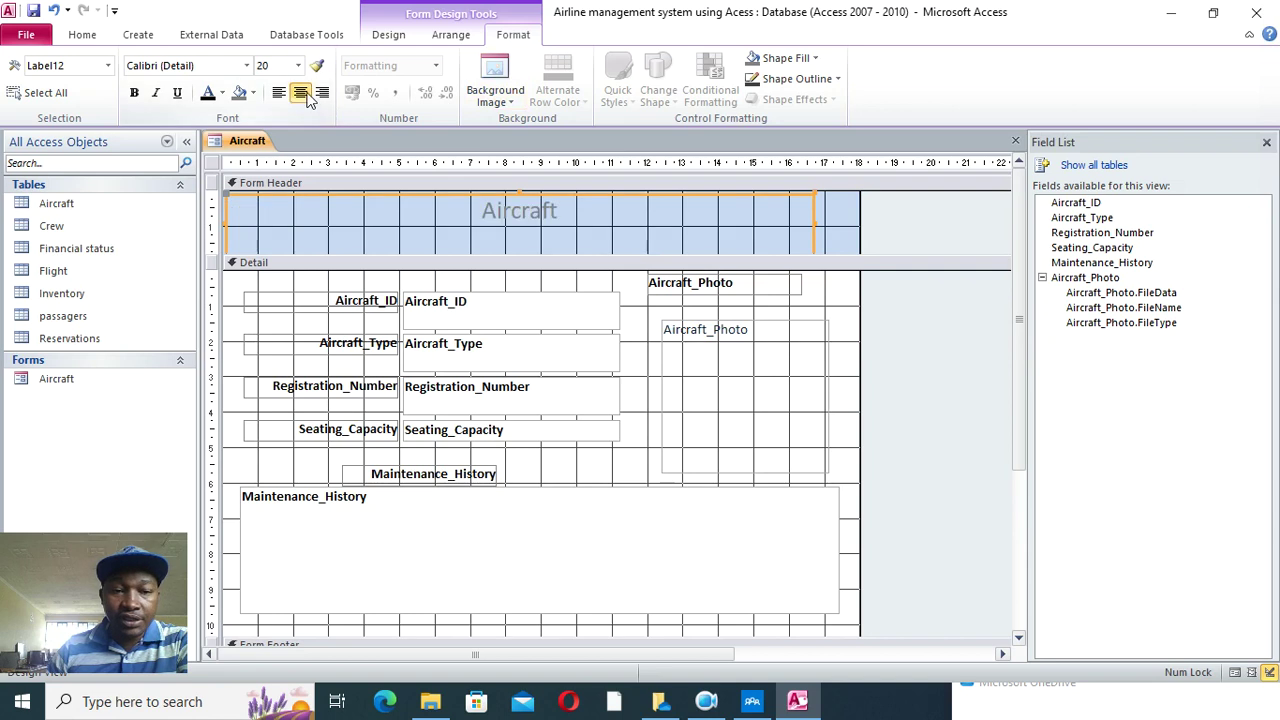
pyautogui.click(208, 93)
pyautogui.click(298, 65)
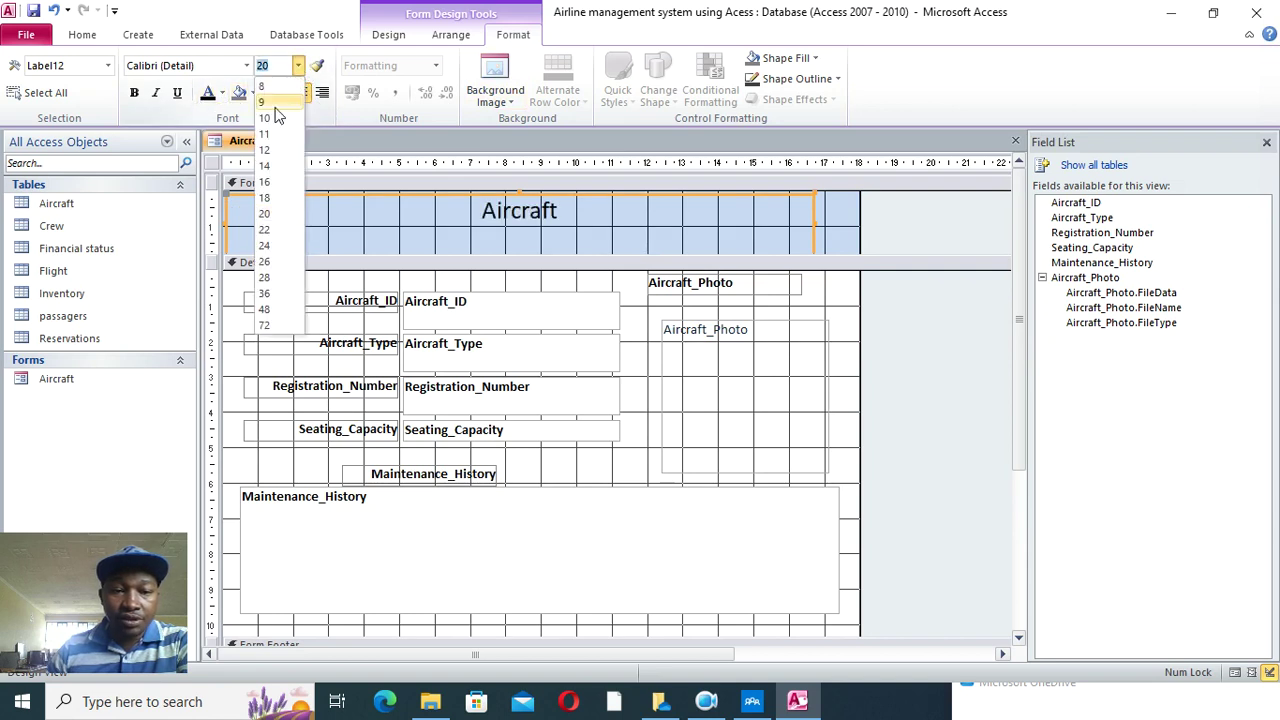
pyautogui.click(266, 293)
pyautogui.click(298, 66)
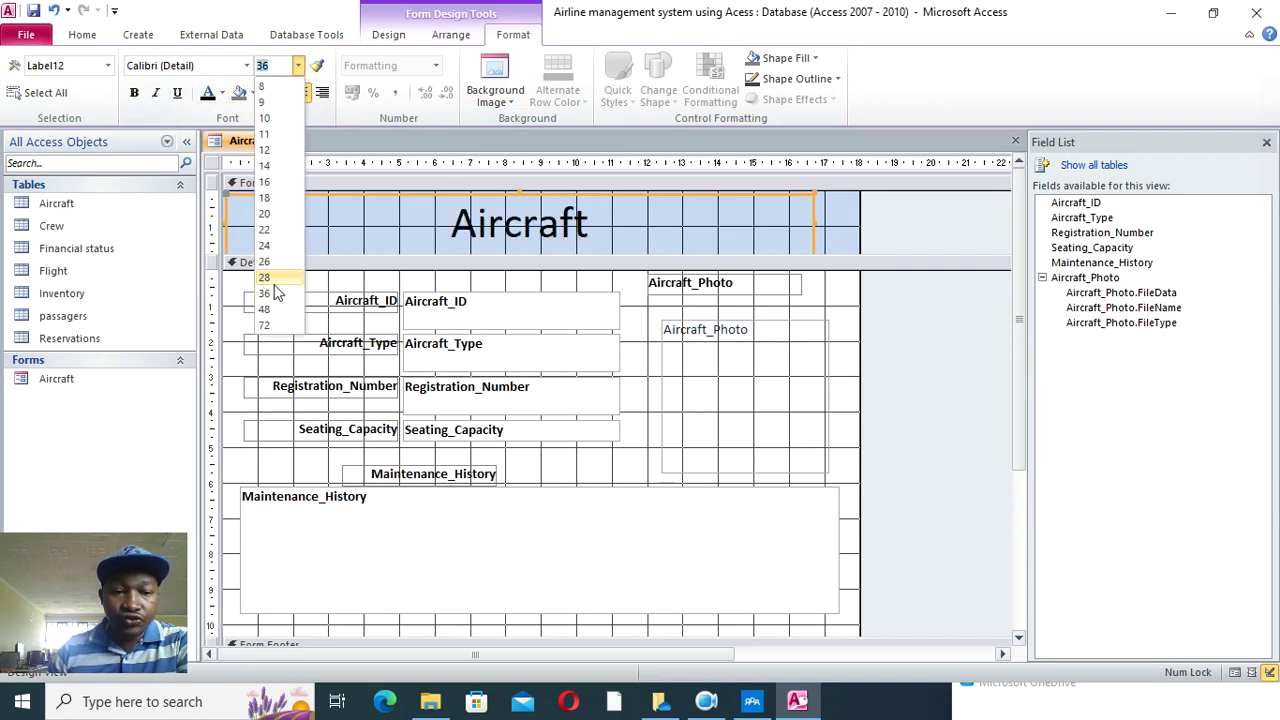
pyautogui.click(268, 309)
pyautogui.click(134, 93)
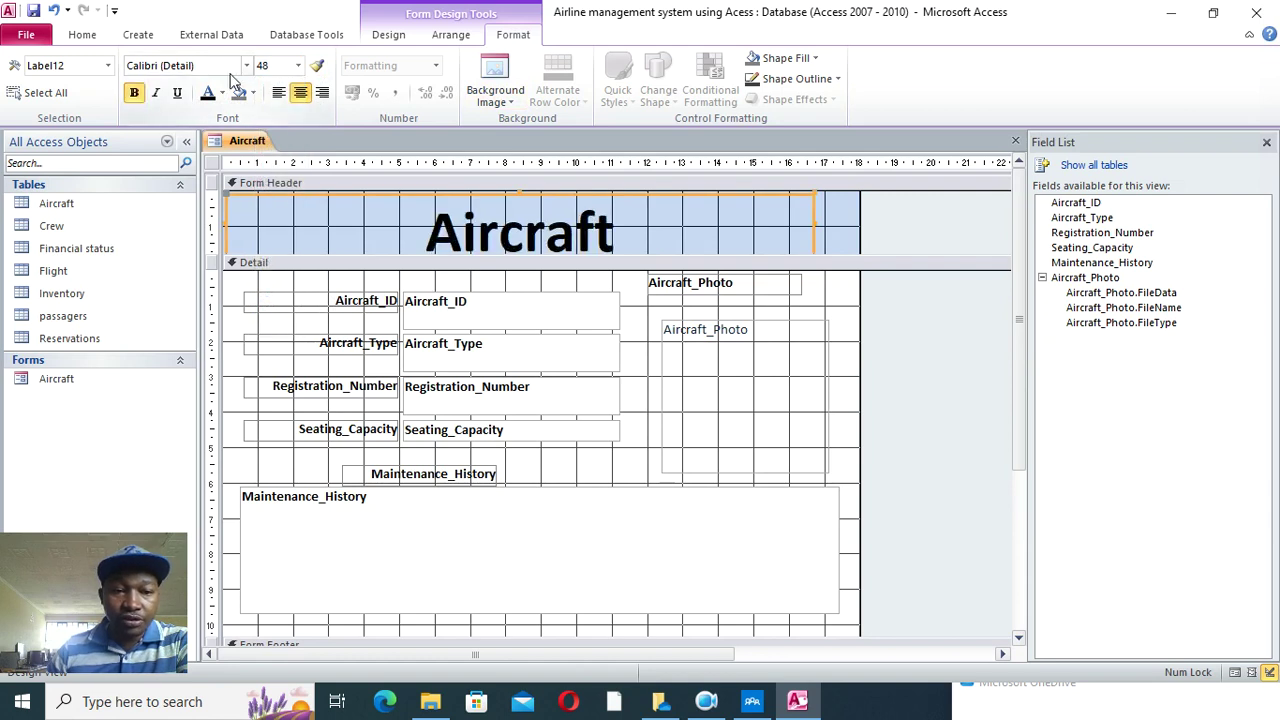
pyautogui.click(849, 252)
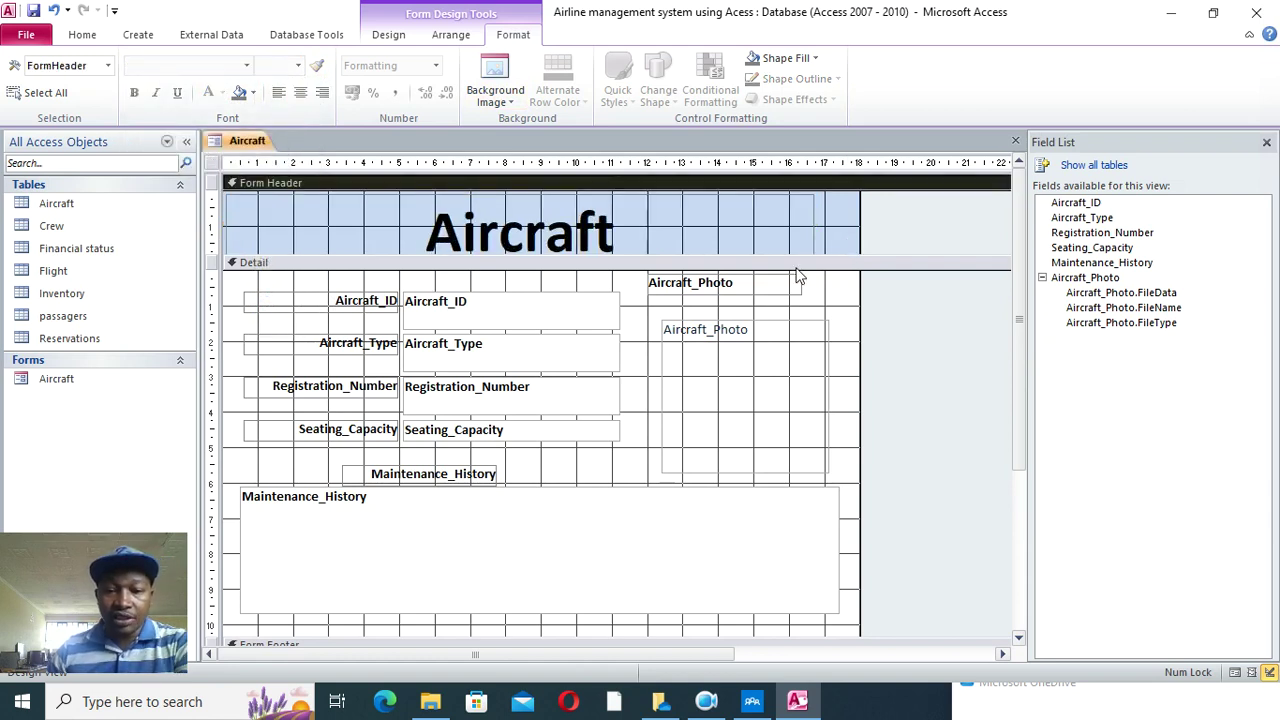
# - Give the Detail section a light pink fill colour
pyautogui.rightClick(813, 300)
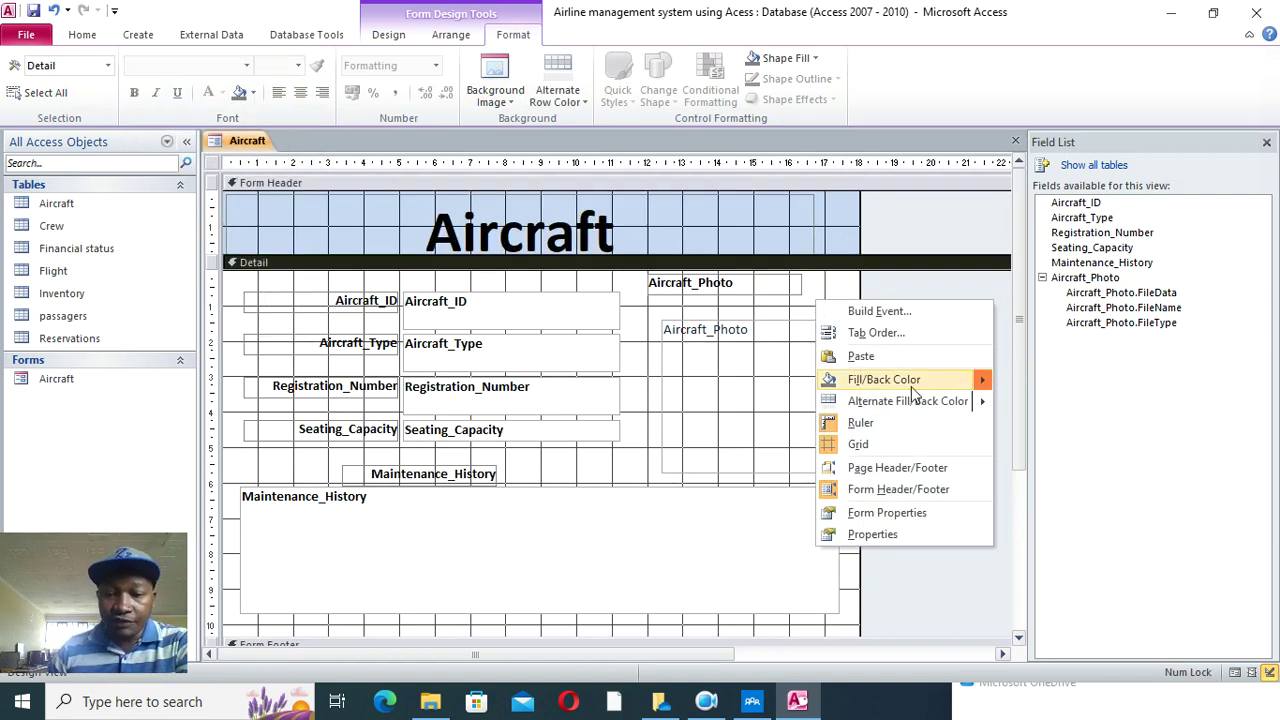
pyautogui.moveTo(930, 390)
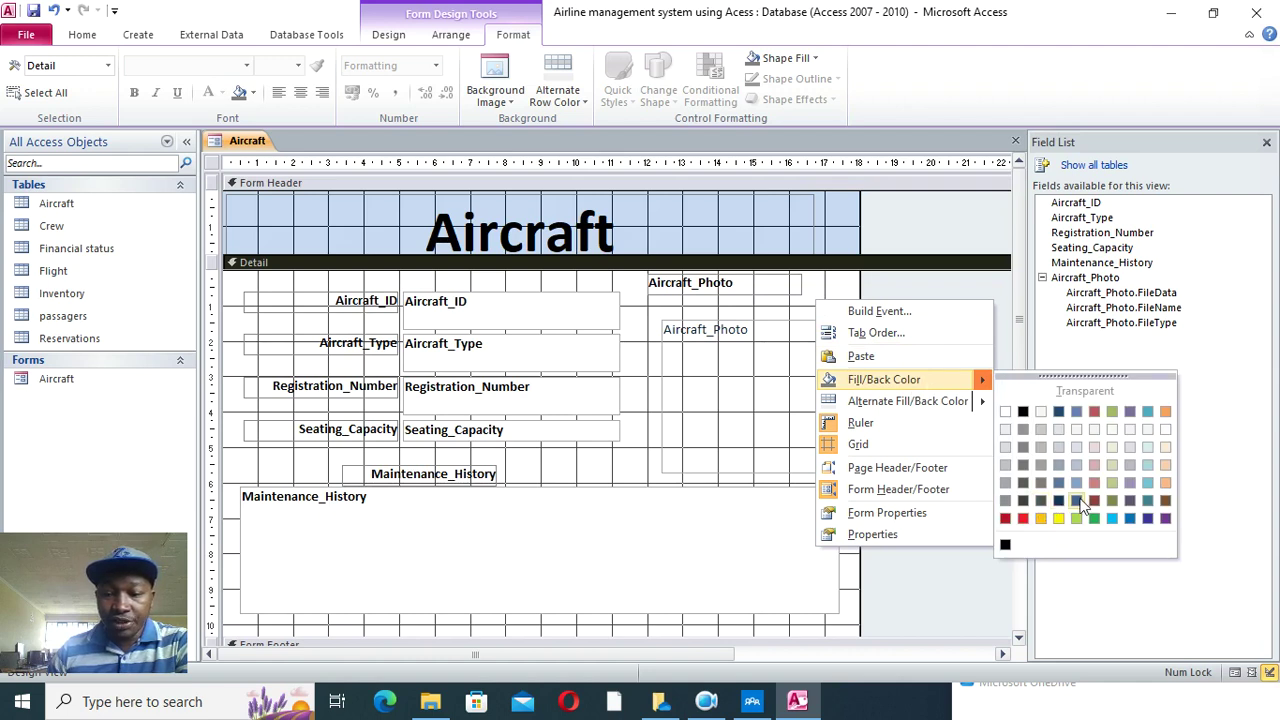
pyautogui.click(1094, 465)
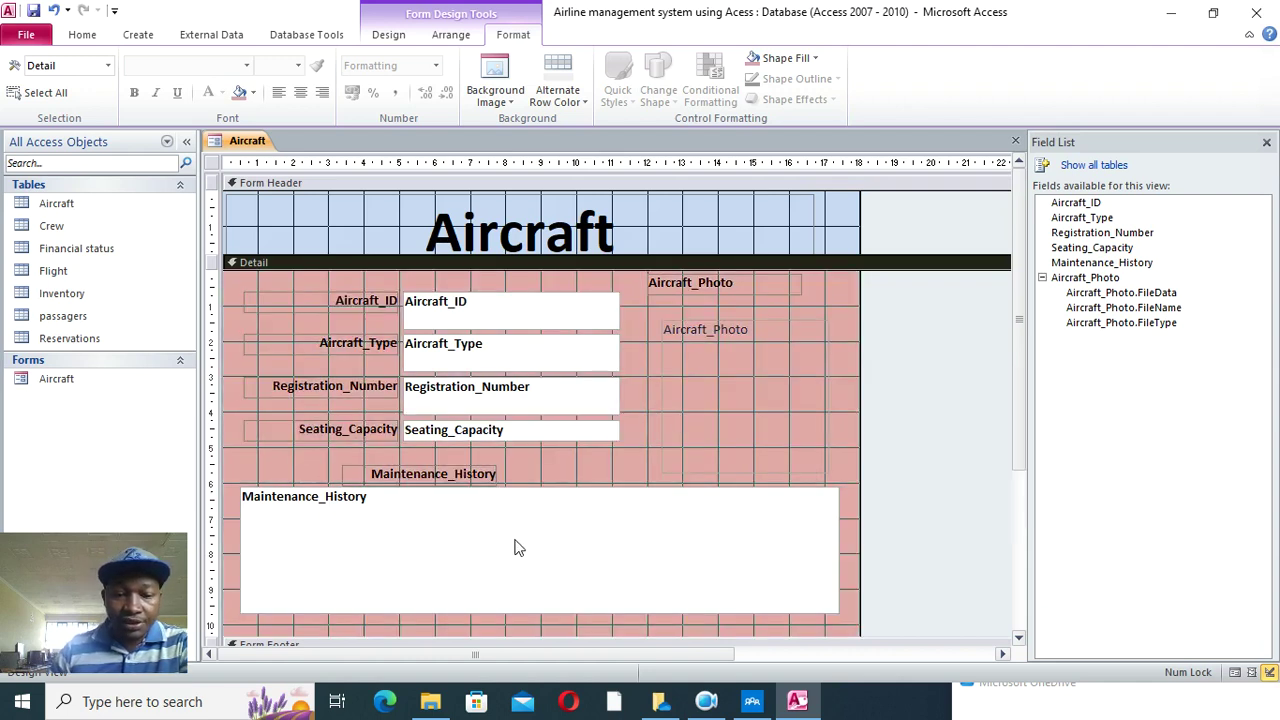
pyautogui.click(728, 376)
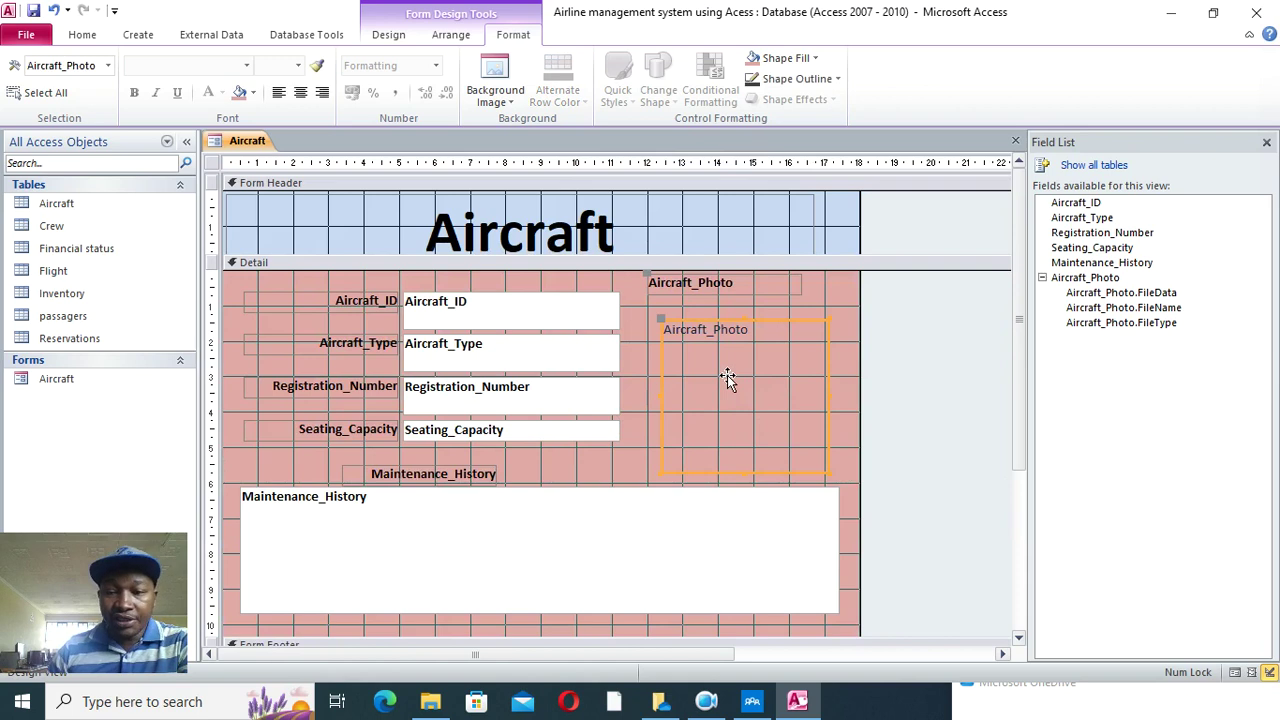
# - In the Property Sheet, change the Aircraft_Photo box's Special Effect
pyautogui.click(389, 34)
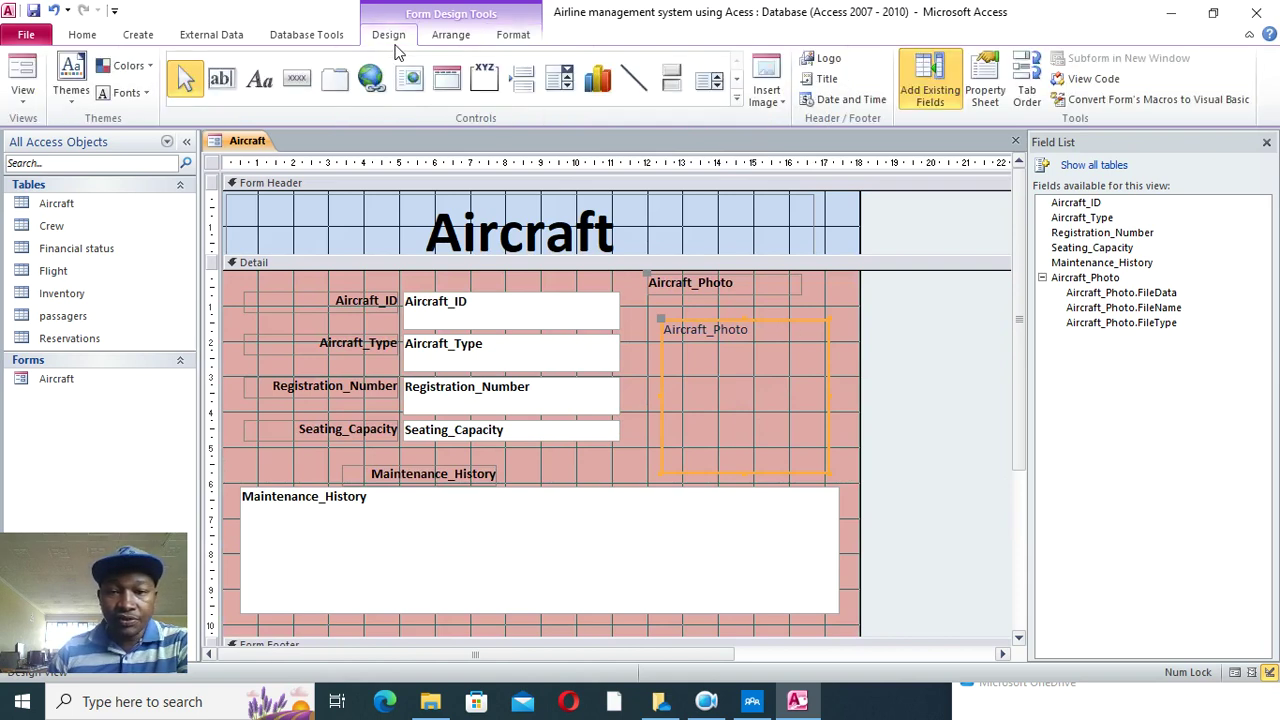
pyautogui.click(985, 85)
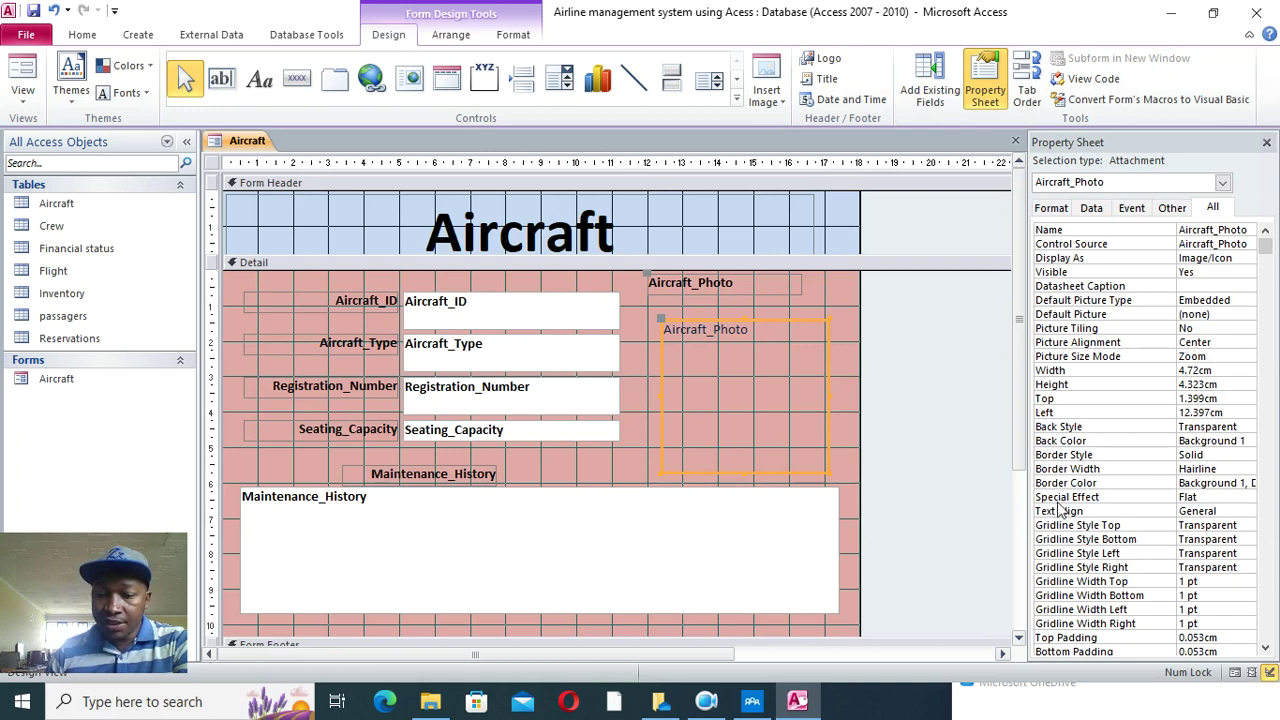
pyautogui.click(1227, 497)
pyautogui.click(1248, 500)
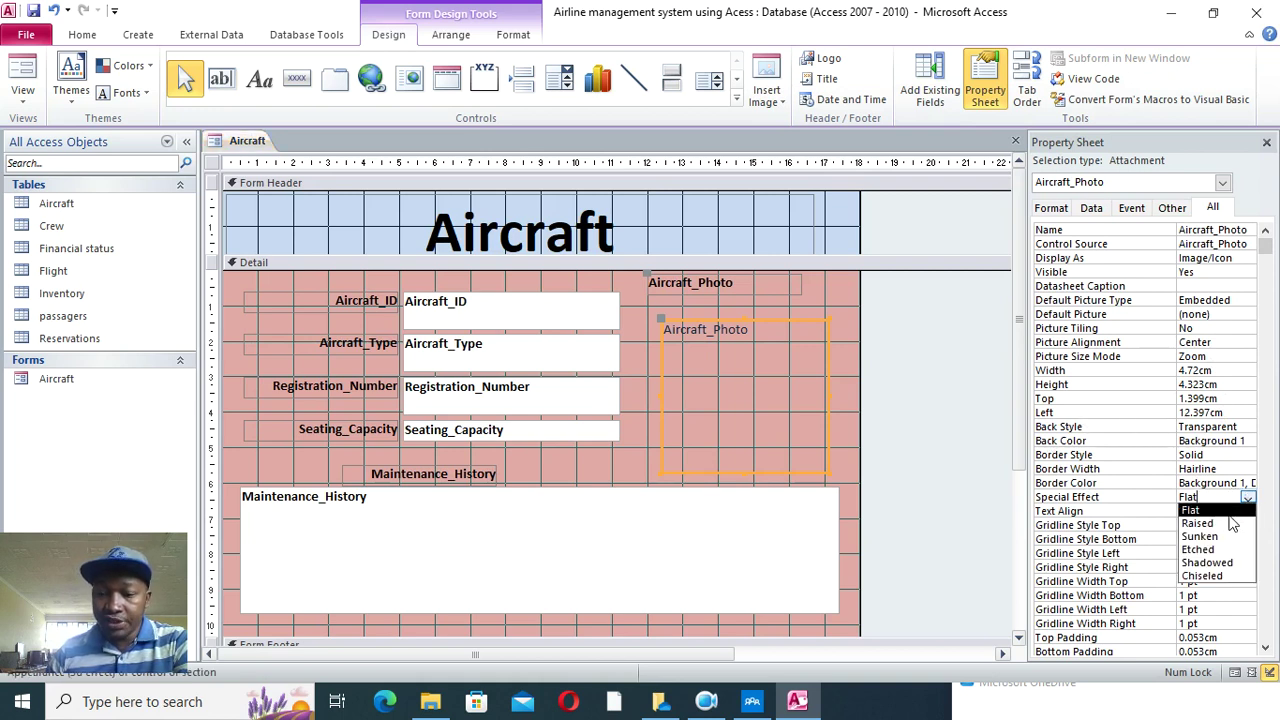
pyautogui.click(1210, 541)
# - Set the form's Pop Up and Modal properties to Yes
pyautogui.click(850, 334)
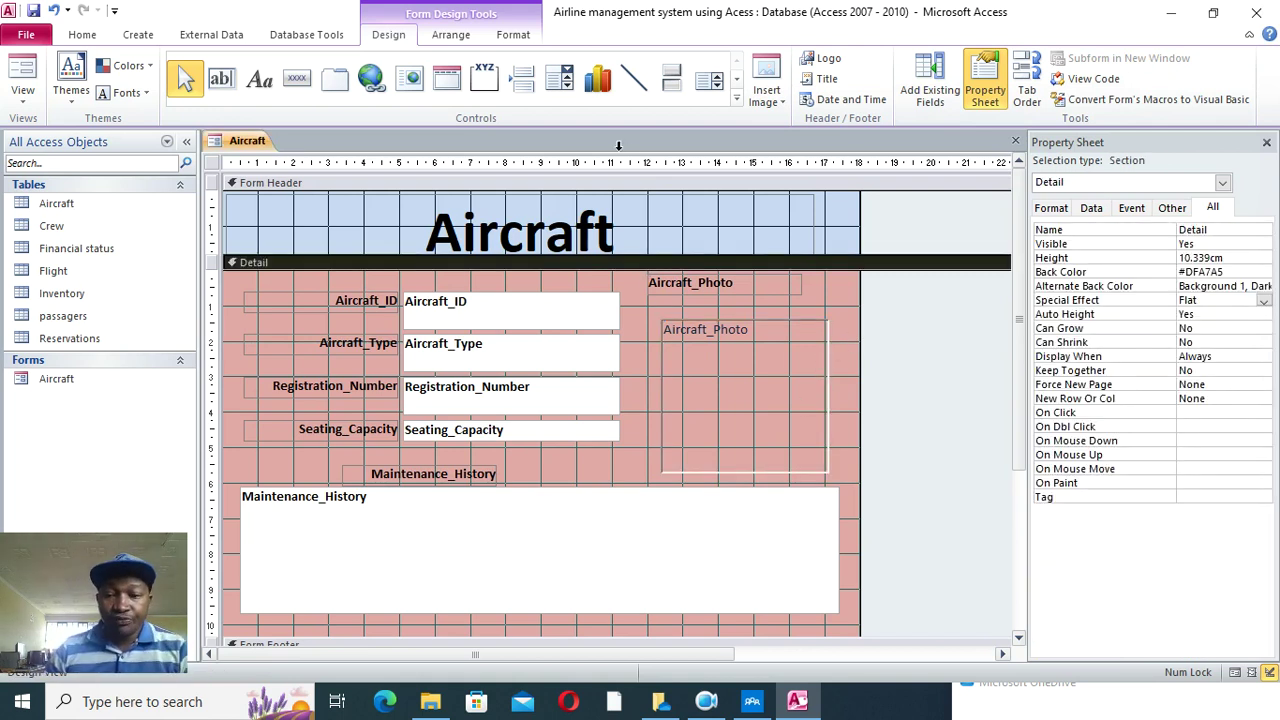
pyautogui.click(1222, 186)
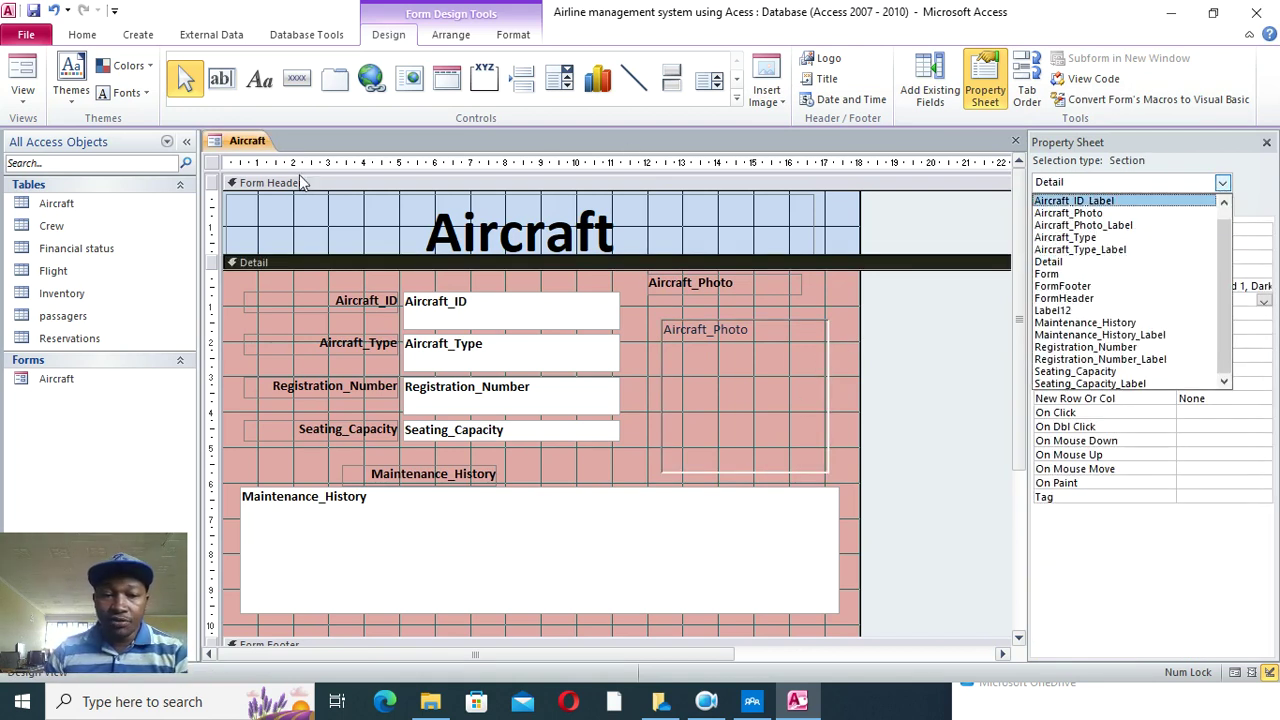
pyautogui.click(213, 166)
pyautogui.click(213, 166)
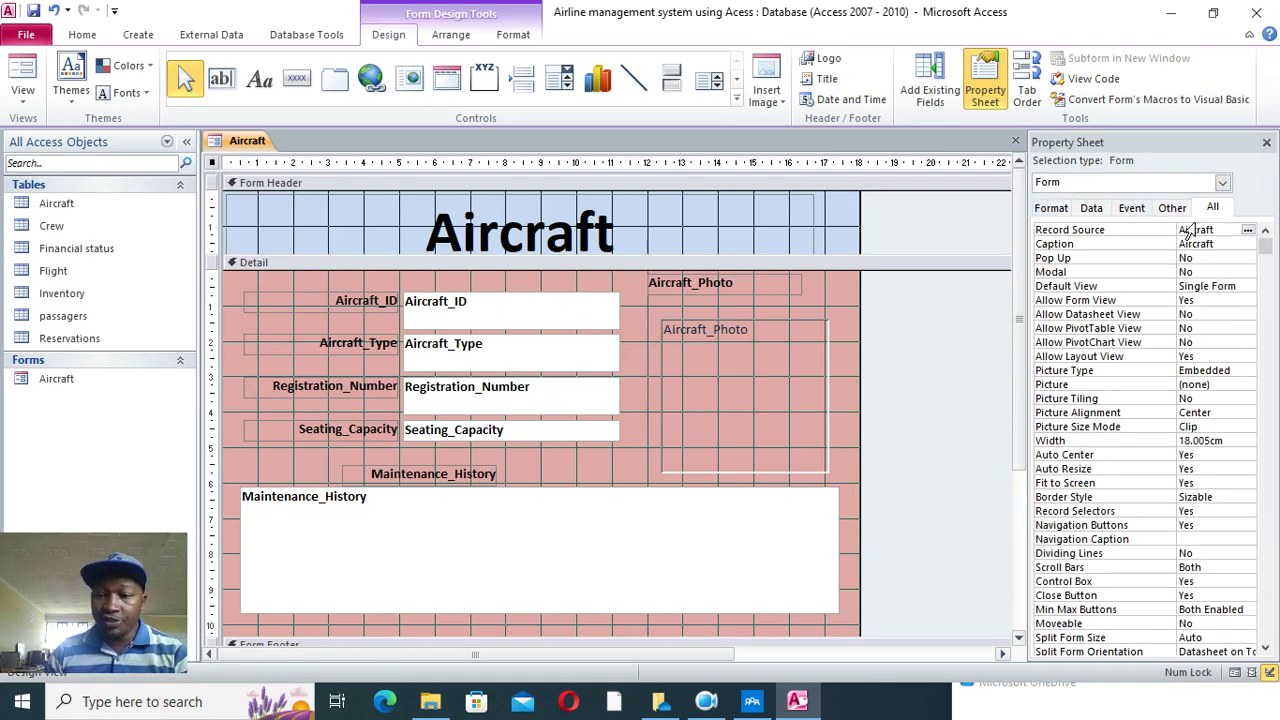
pyautogui.doubleClick(1226, 253)
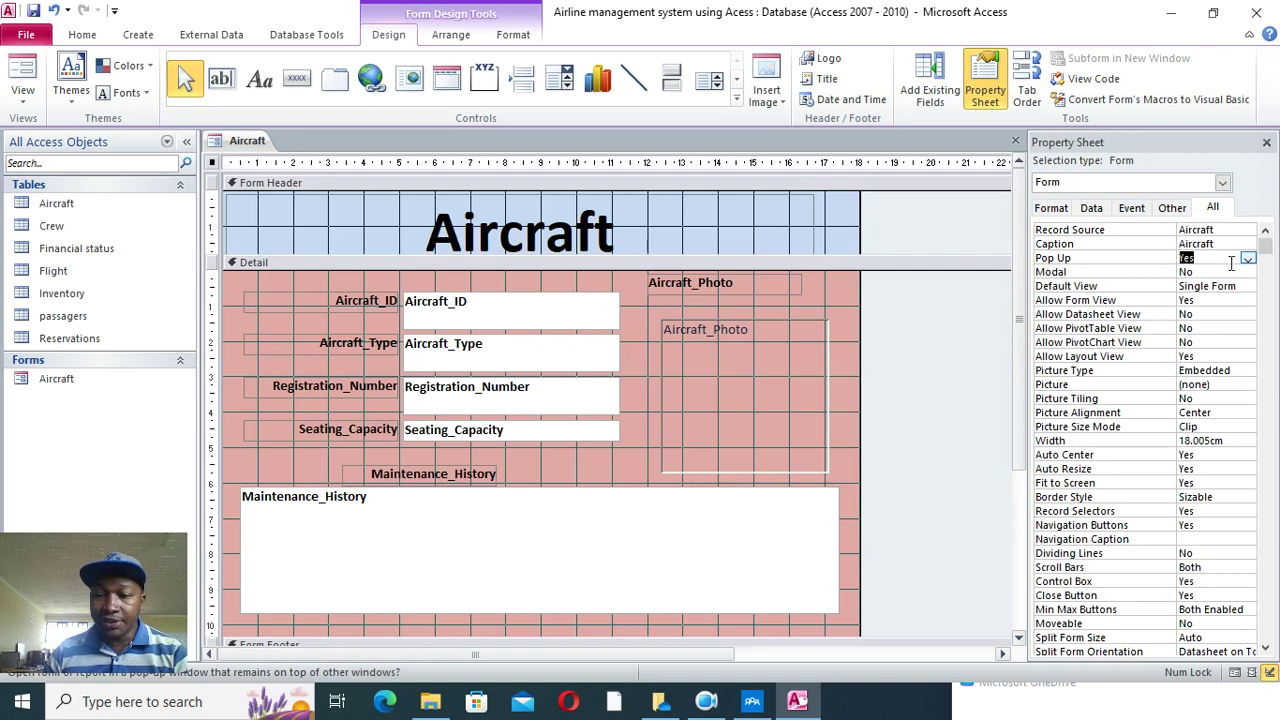
pyautogui.doubleClick(1204, 271)
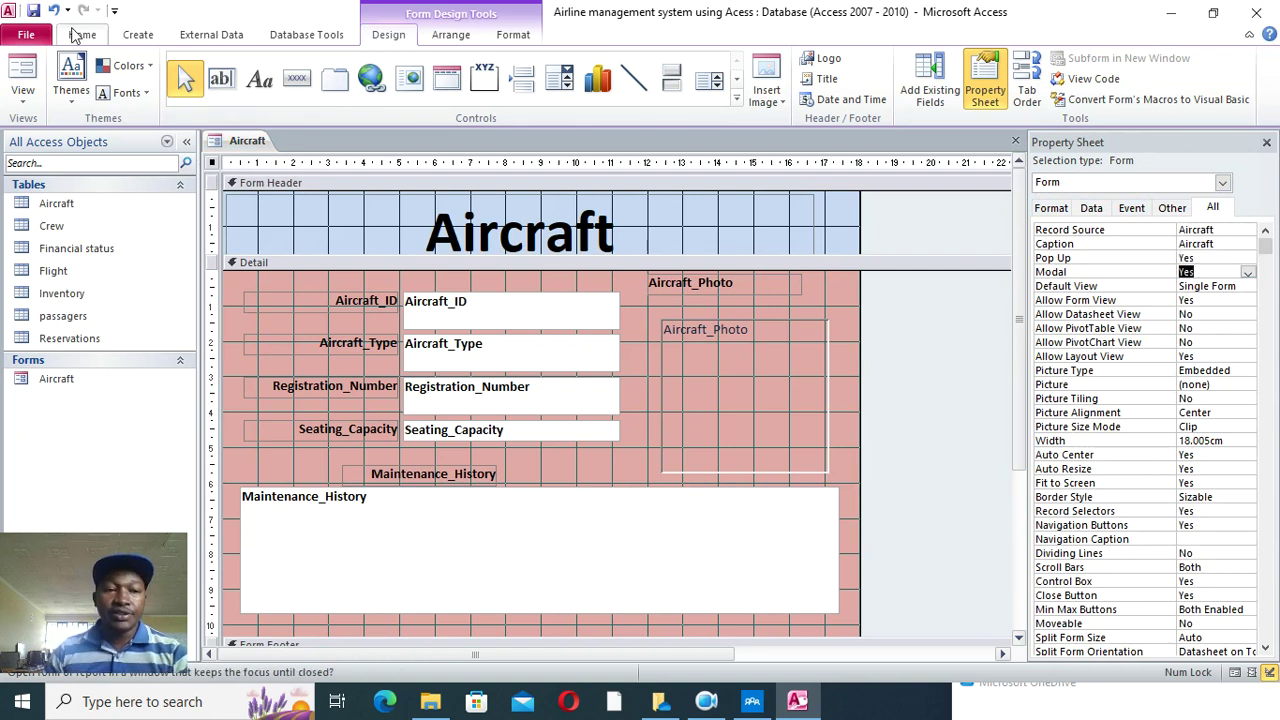
# - Open the Aircraft form in Form View and drag the floating pop-up window higher
pyautogui.click(22, 72)
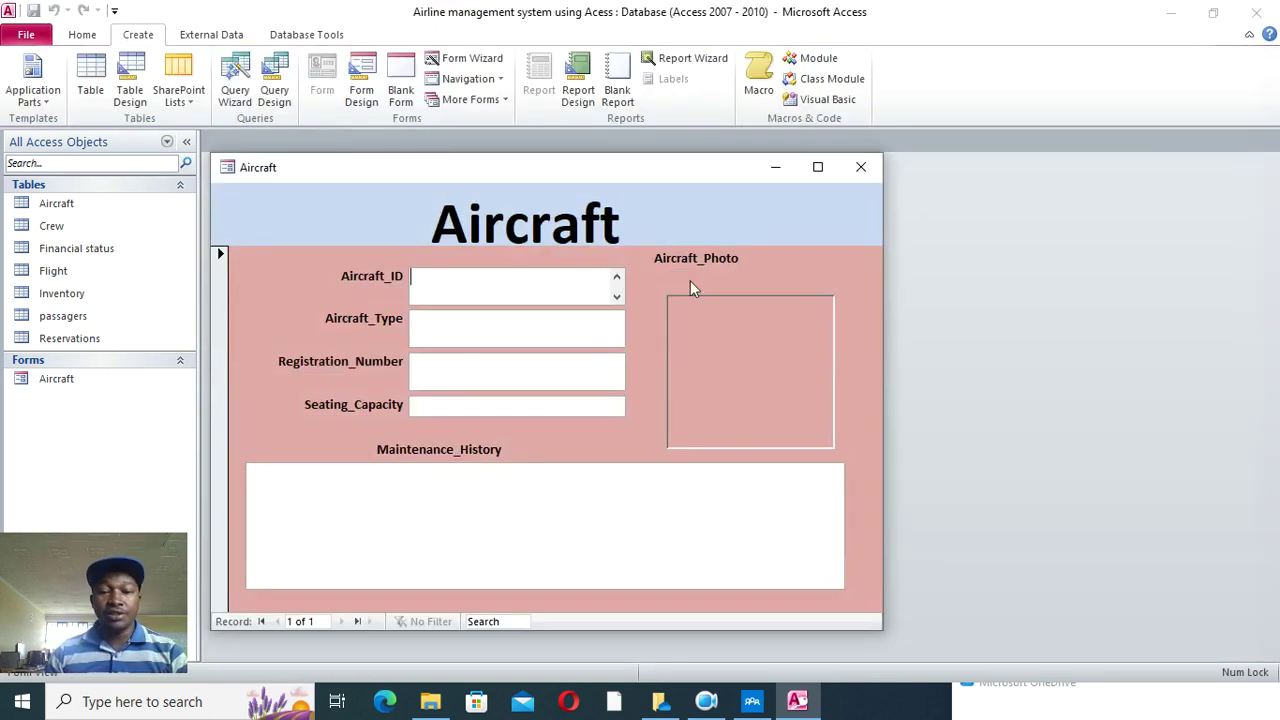
pyautogui.moveTo(511, 175); pyautogui.dragTo(514, 88)
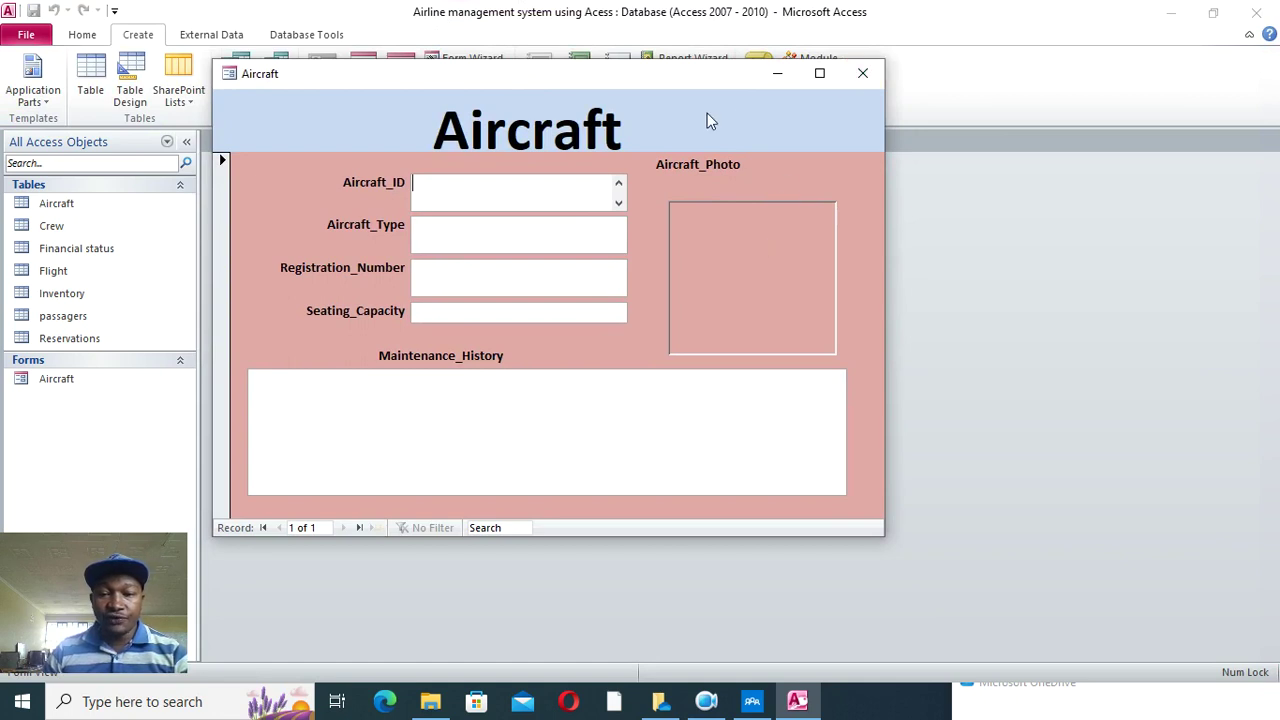
# - Find the 'close button code' file via Windows search, select its exit code, and close Notepad
pyautogui.click(195, 701)
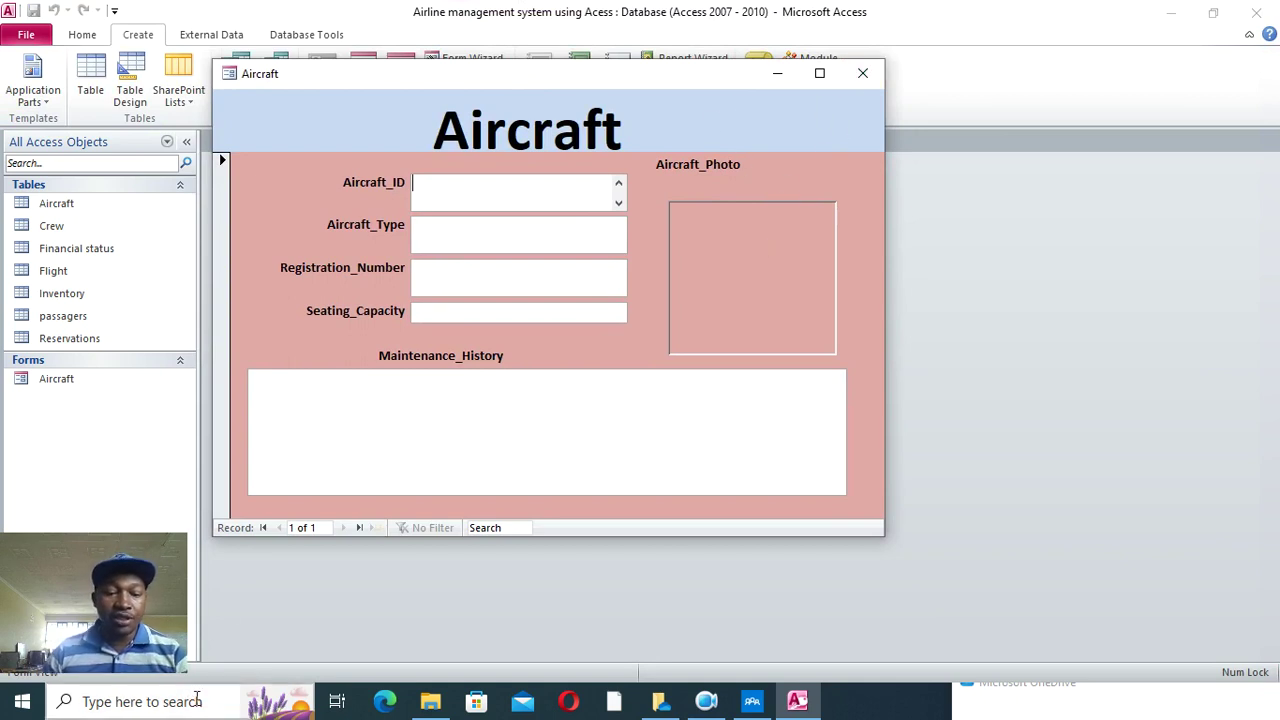
pyautogui.write('close')
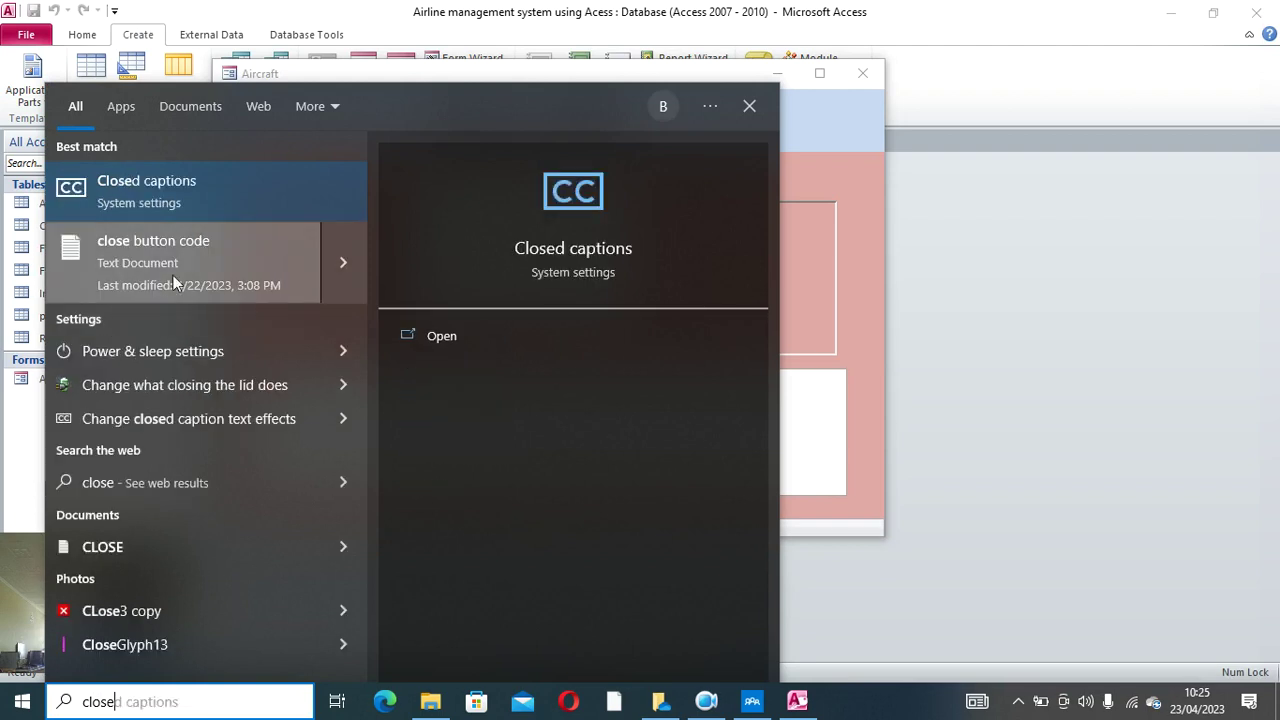
pyautogui.click(173, 267)
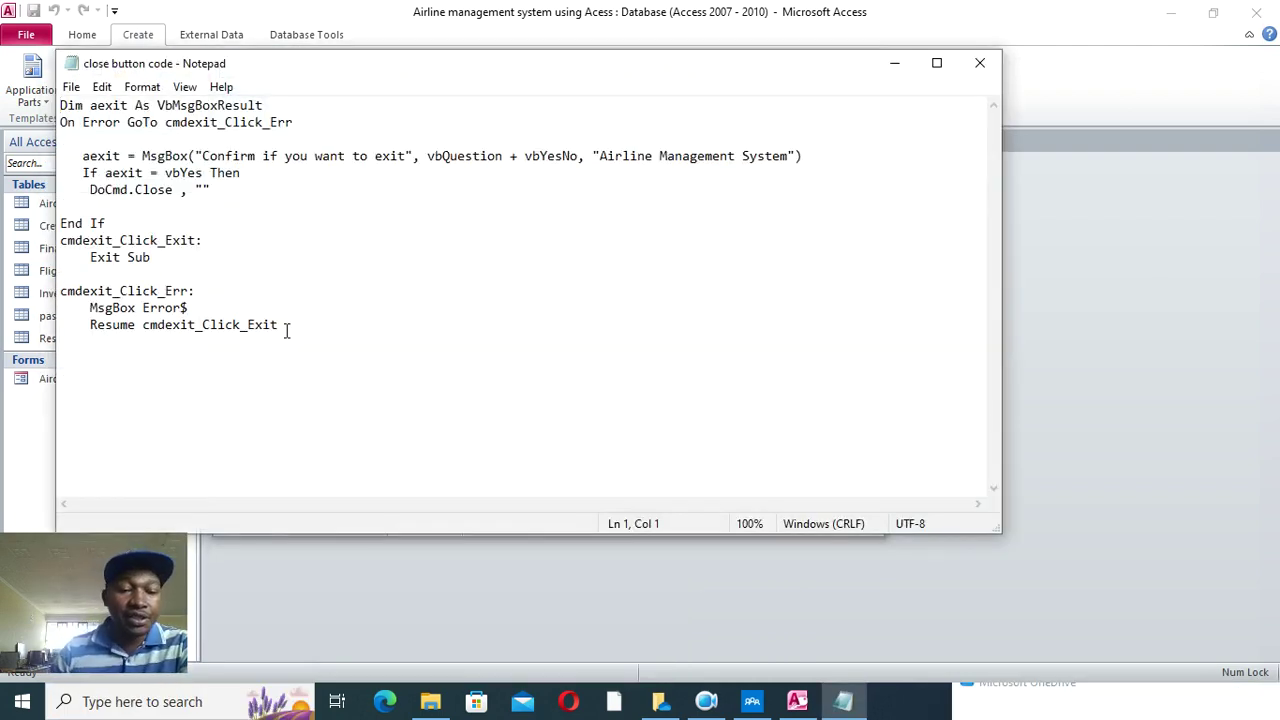
pyautogui.moveTo(286, 330); pyautogui.dragTo(40, 108)
pyautogui.hotkey('ctrl', 'c')
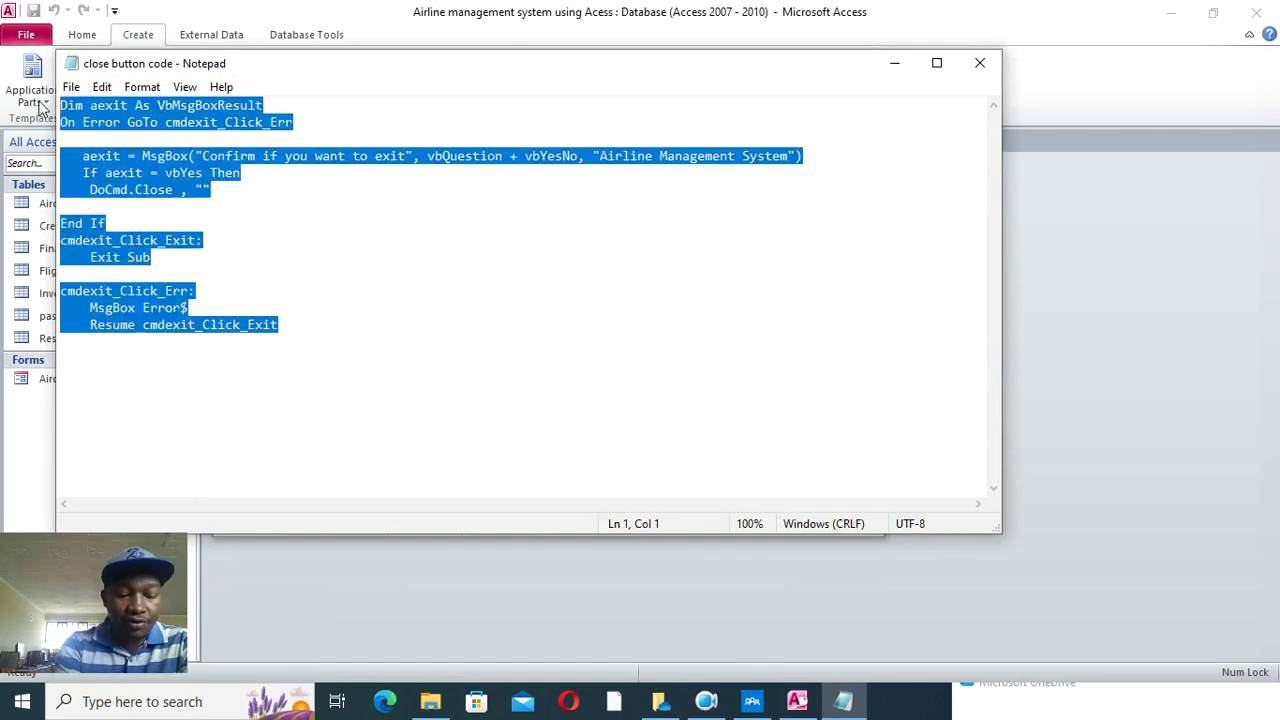
pyautogui.click(980, 64)
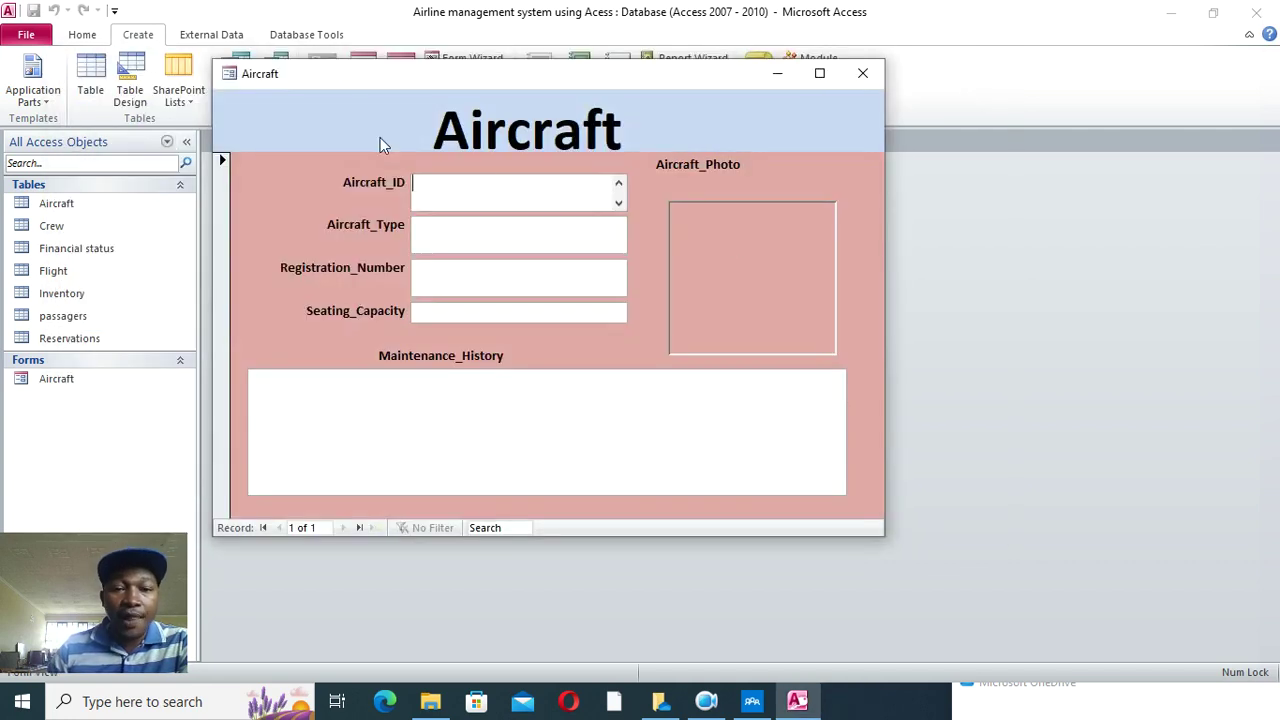
# - In Design View, draw a toggle button at the header's right captioned 'CLOSE'
pyautogui.rightClick(316, 122)
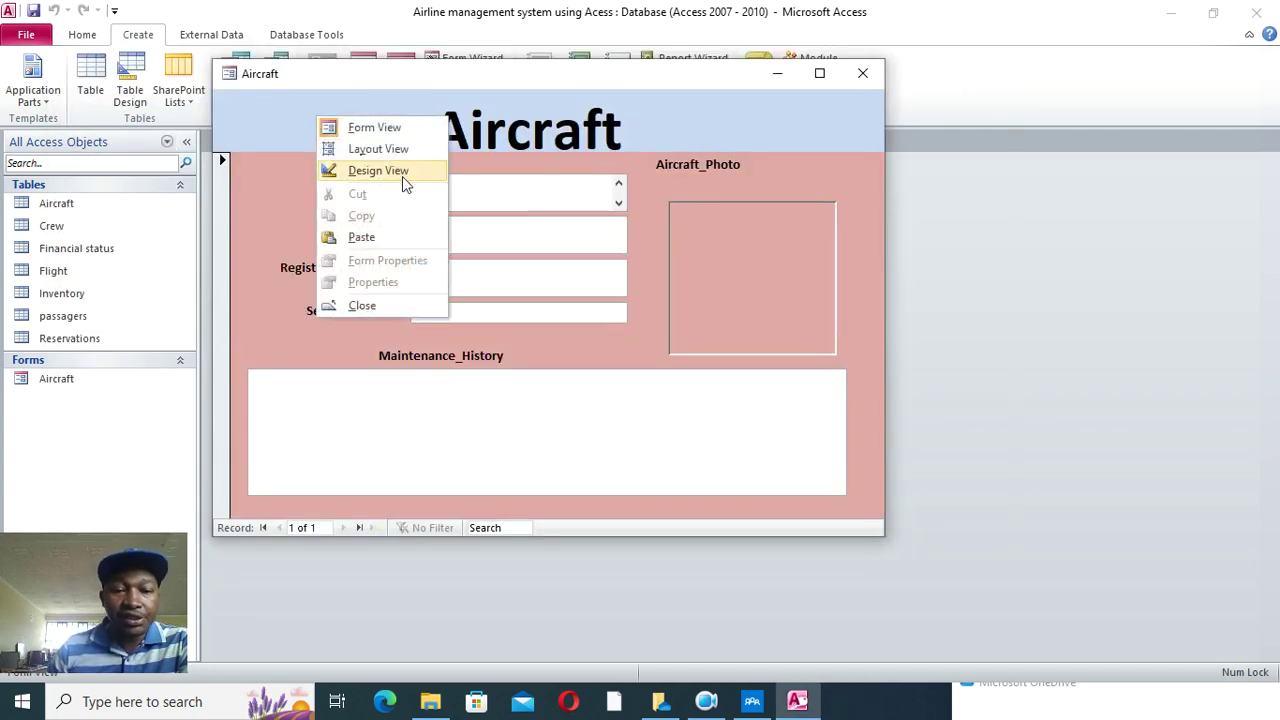
pyautogui.click(402, 172)
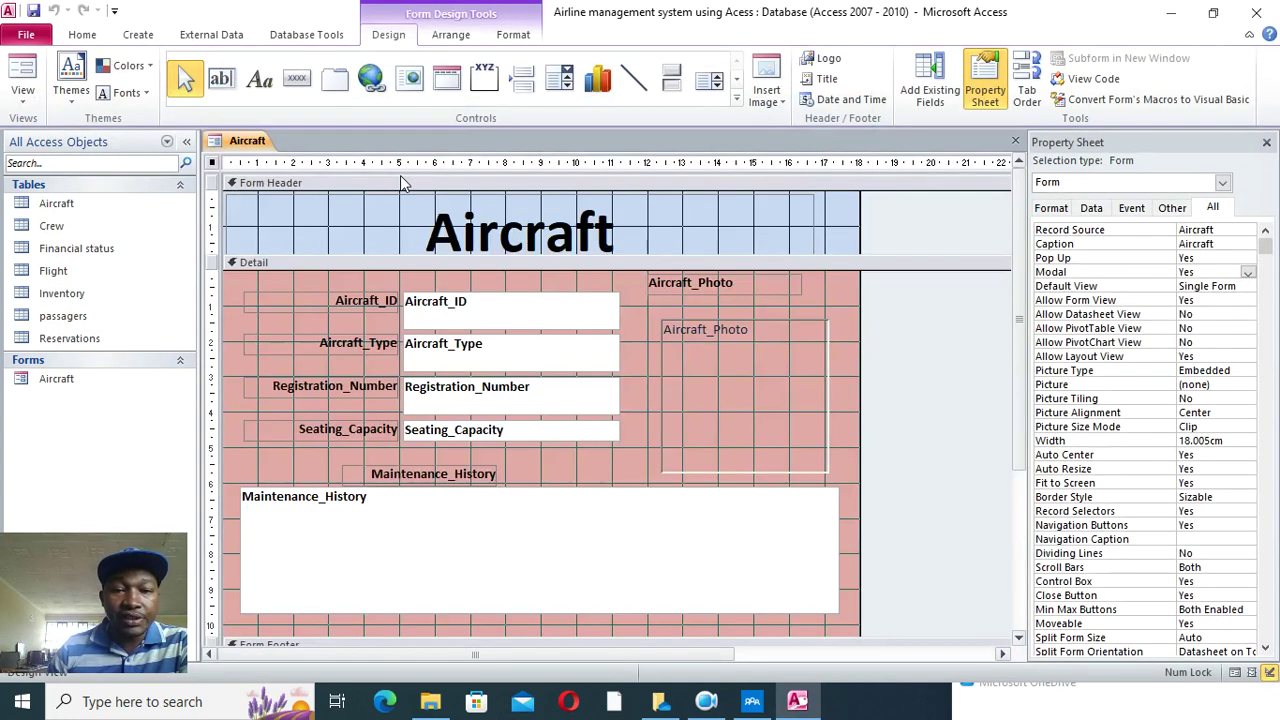
pyautogui.click(670, 84)
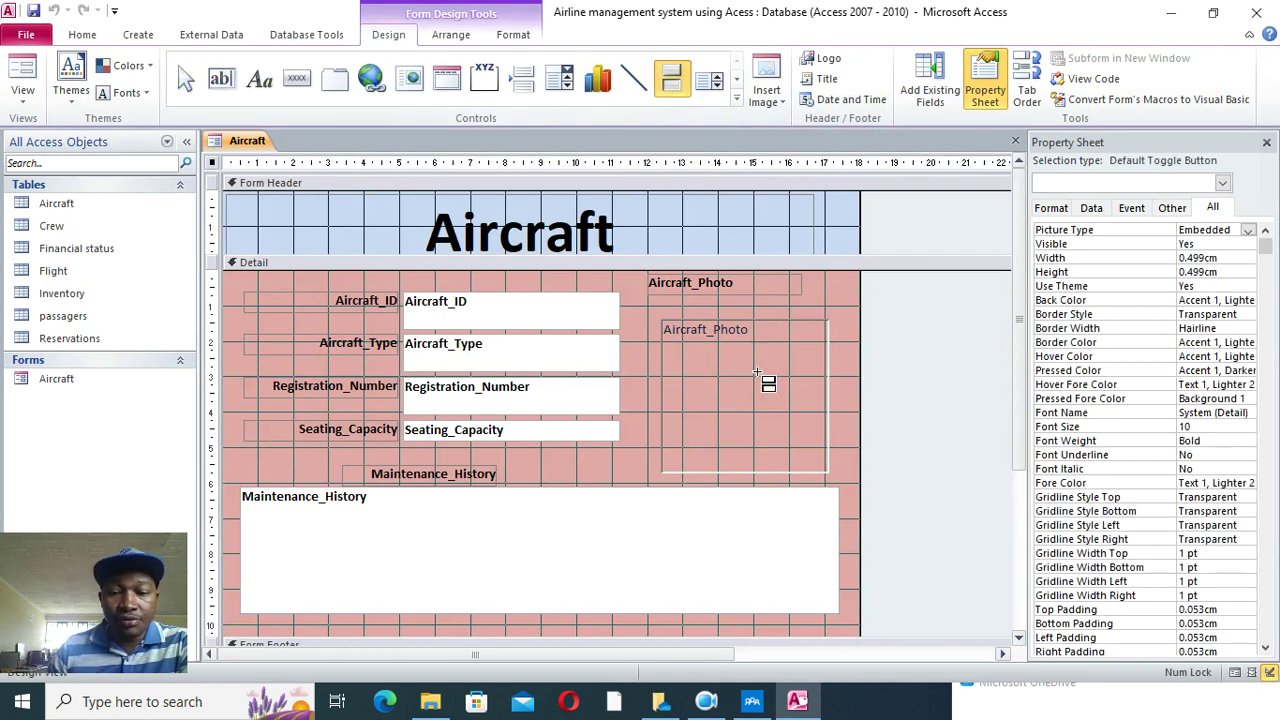
pyautogui.moveTo(725, 209); pyautogui.dragTo(820, 227)
pyautogui.click(762, 224)
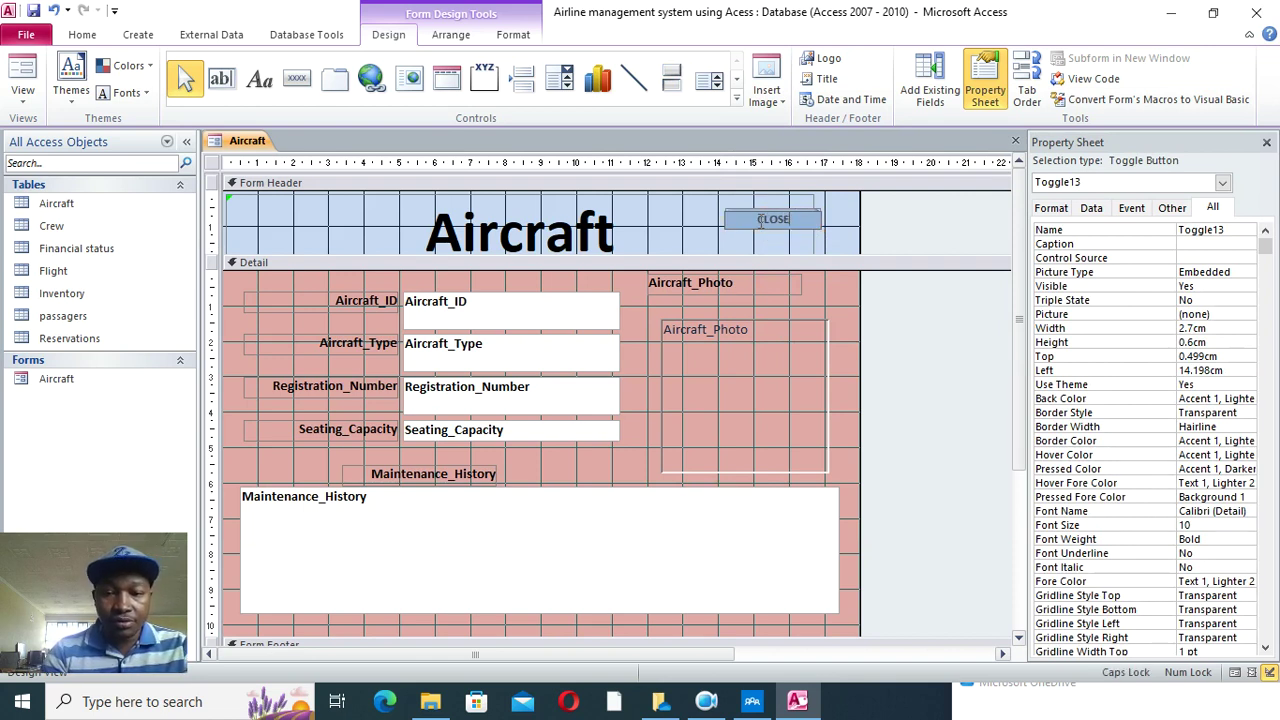
pyautogui.write('CLOSE')
pyautogui.click(838, 232)
pyautogui.click(800, 222)
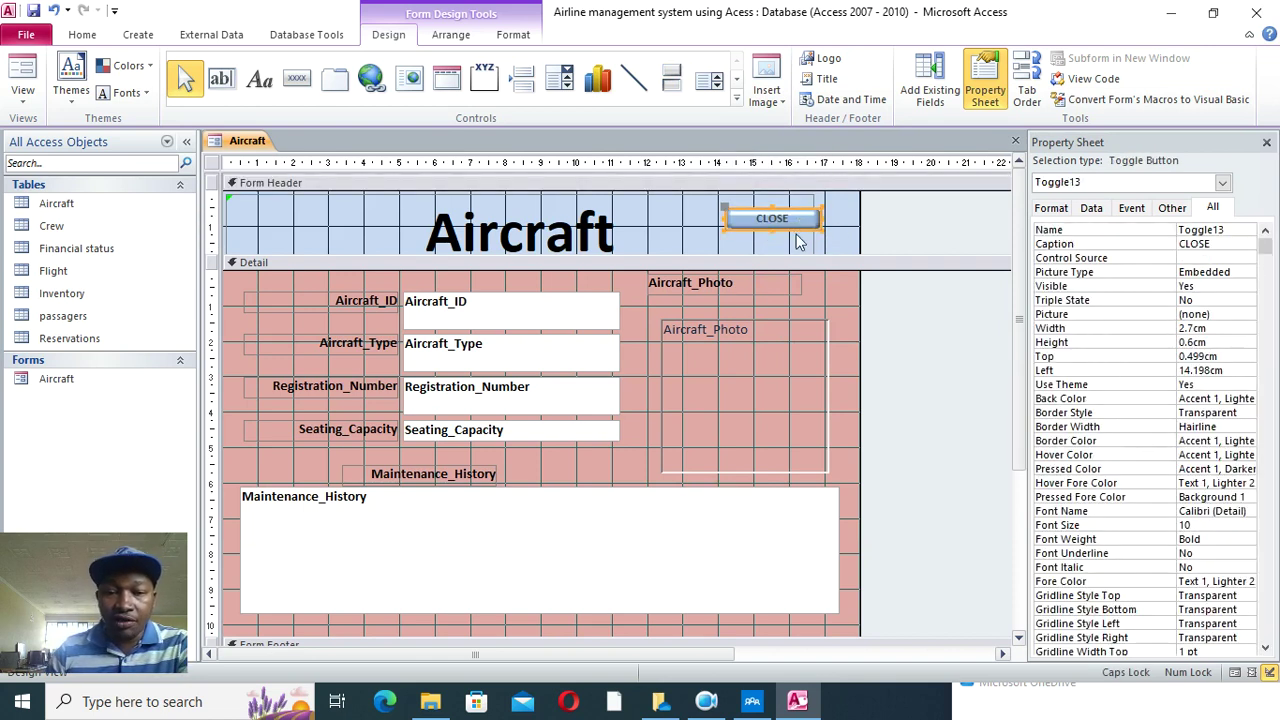
# - Give the CLOSE button a black fill and white caption text
pyautogui.click(510, 38)
pyautogui.click(795, 62)
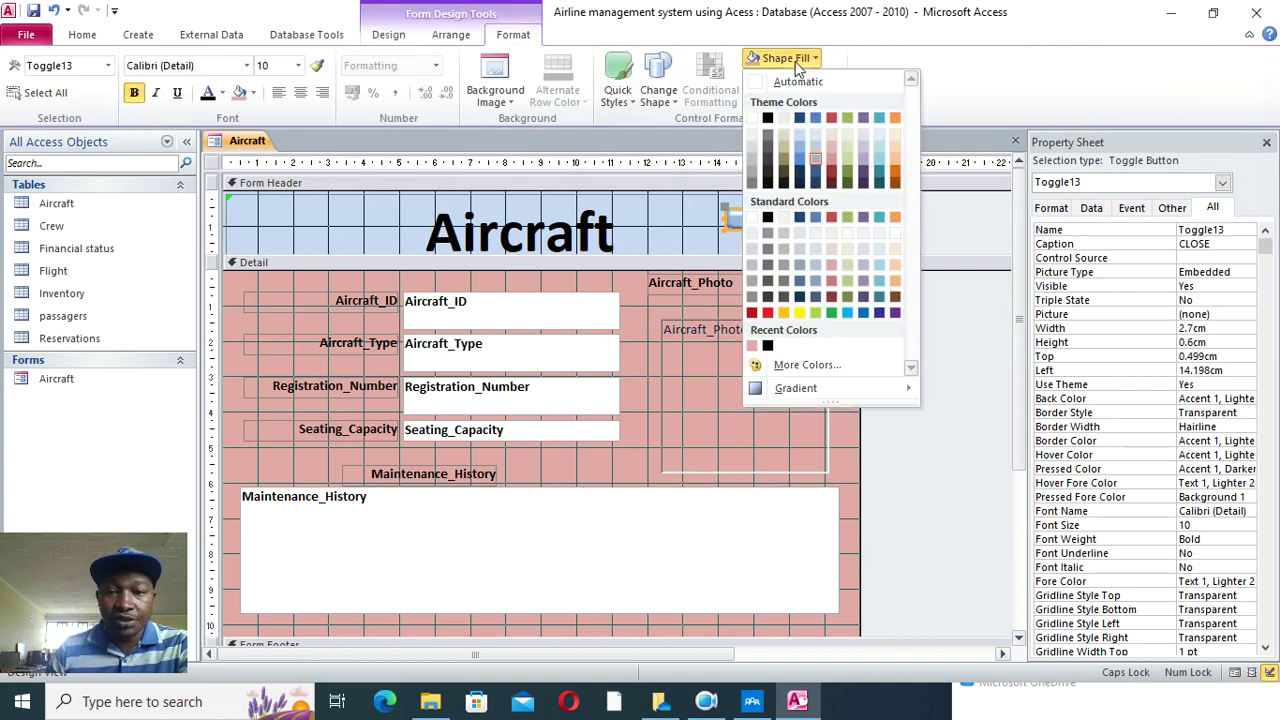
pyautogui.click(767, 118)
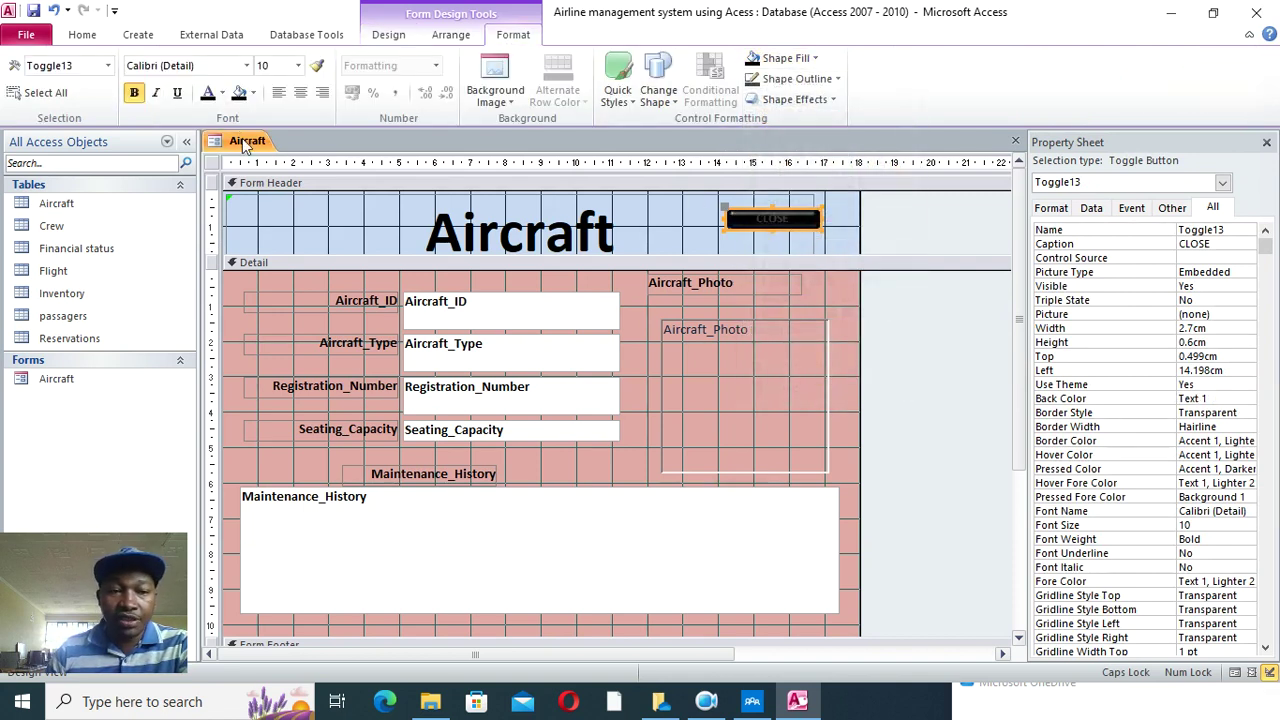
pyautogui.click(221, 93)
pyautogui.click(212, 157)
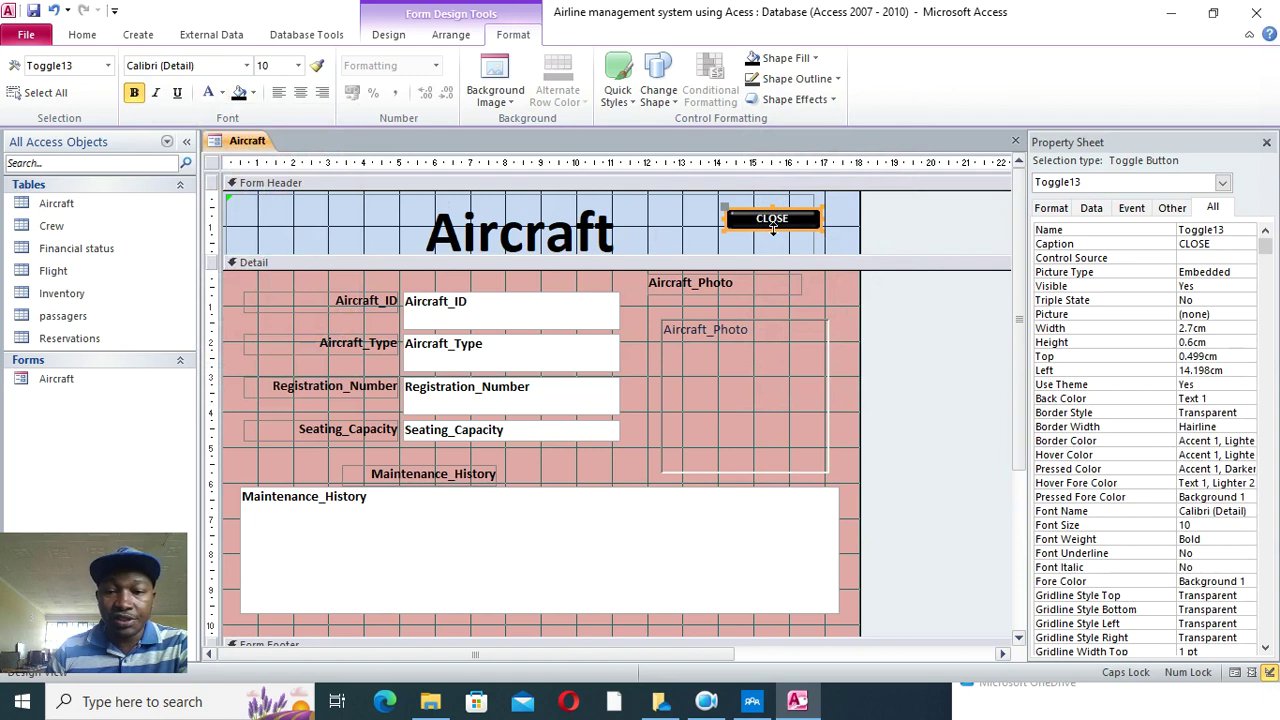
pyautogui.click(1132, 208)
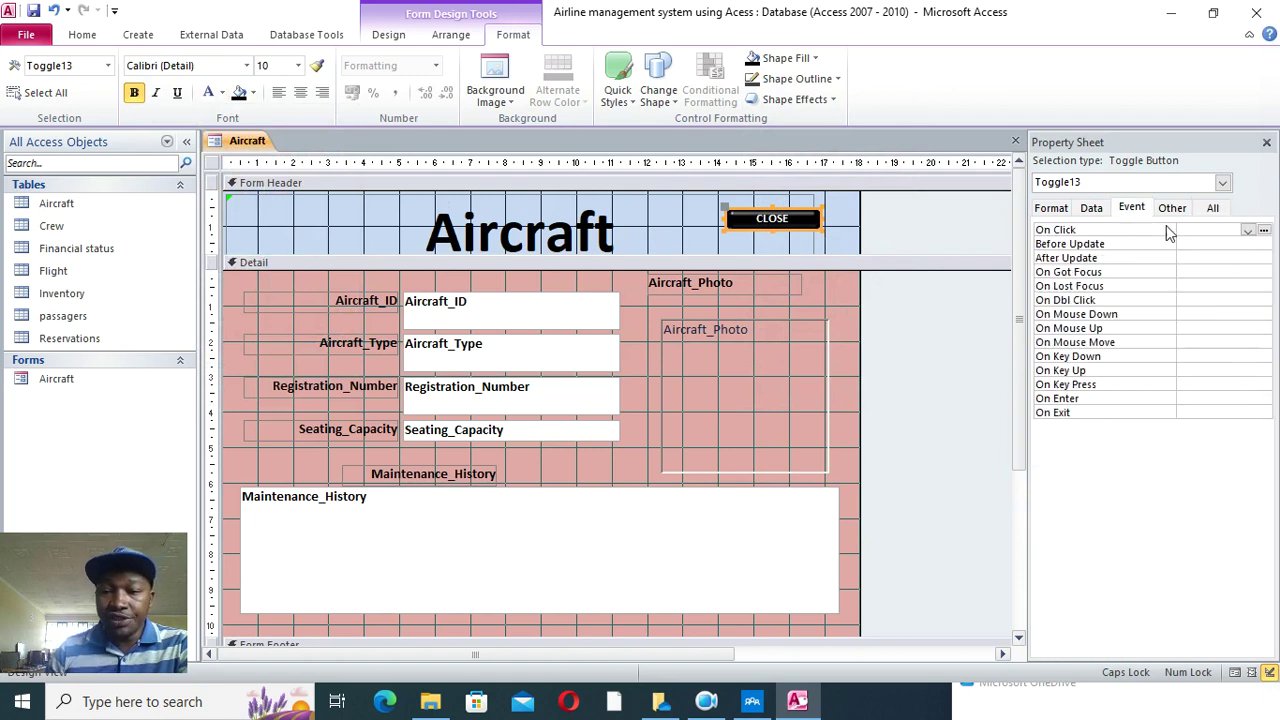
# - Give the CLOSE button an On Click event procedure with the pasted MsgBox/DoCmd.Close confirmation code, then exit VBA
pyautogui.click(1246, 231)
pyautogui.click(1218, 243)
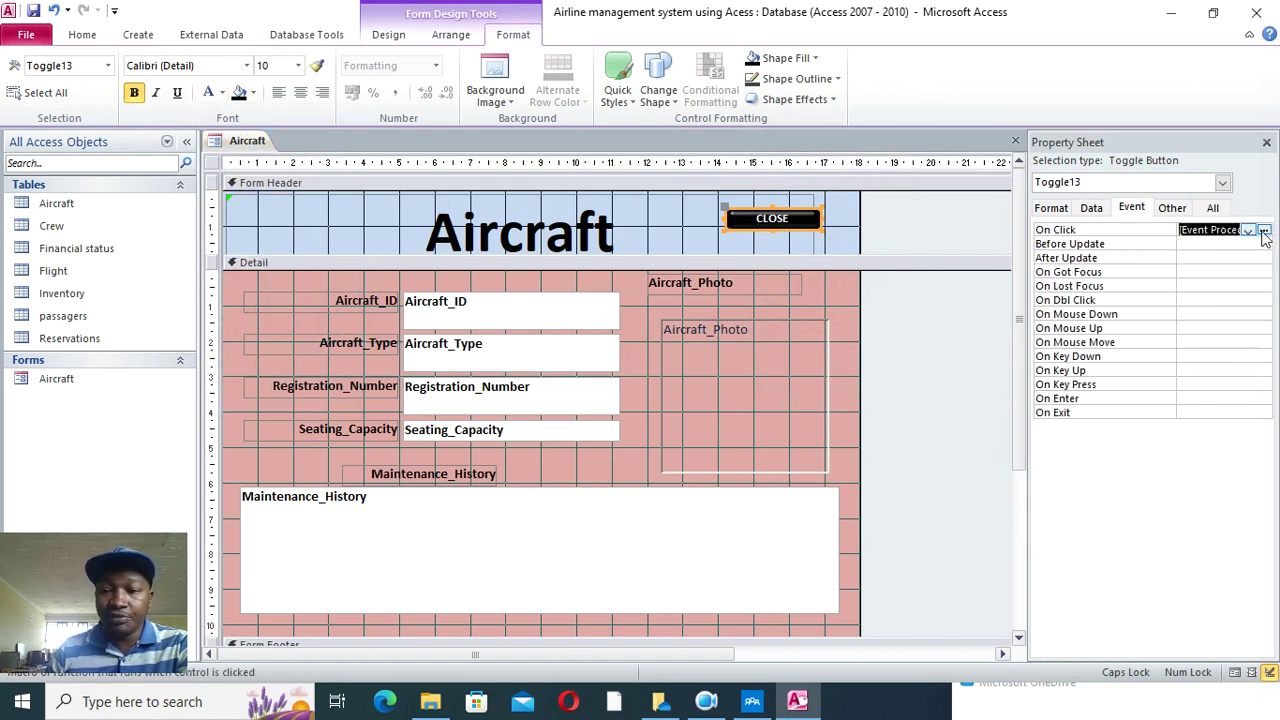
pyautogui.click(1263, 229)
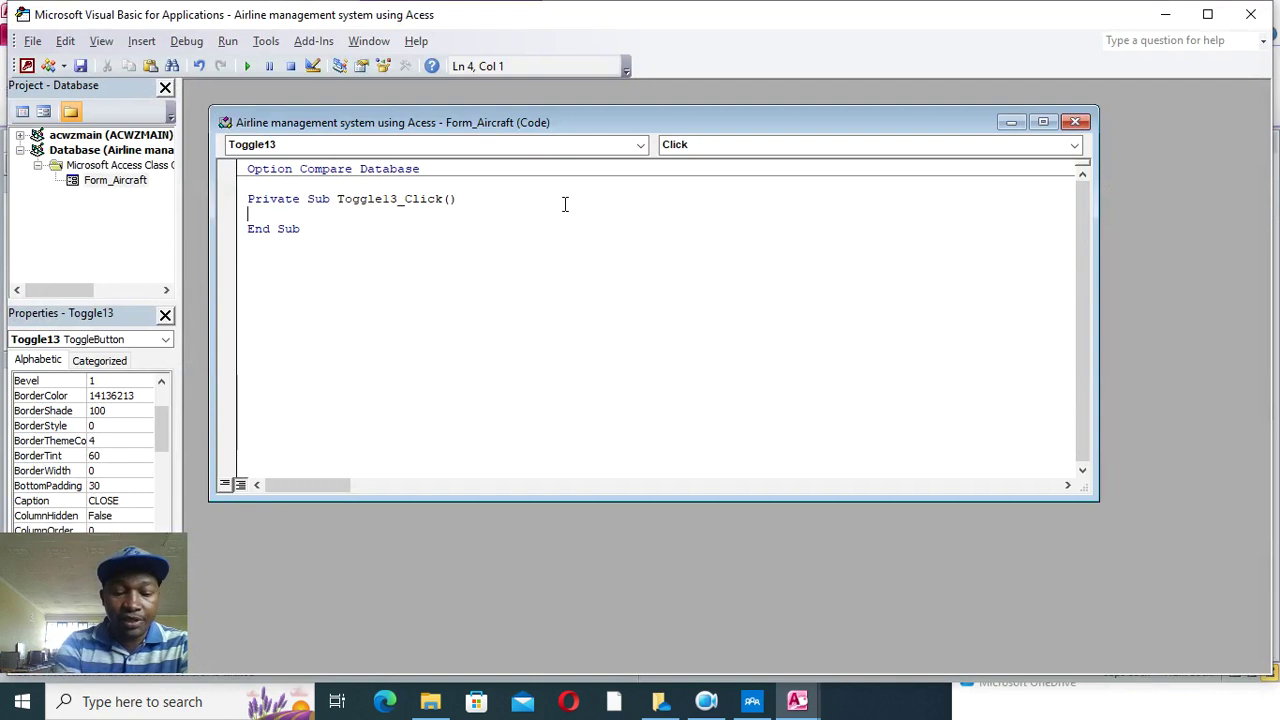
pyautogui.hotkey('ctrl', 'v')
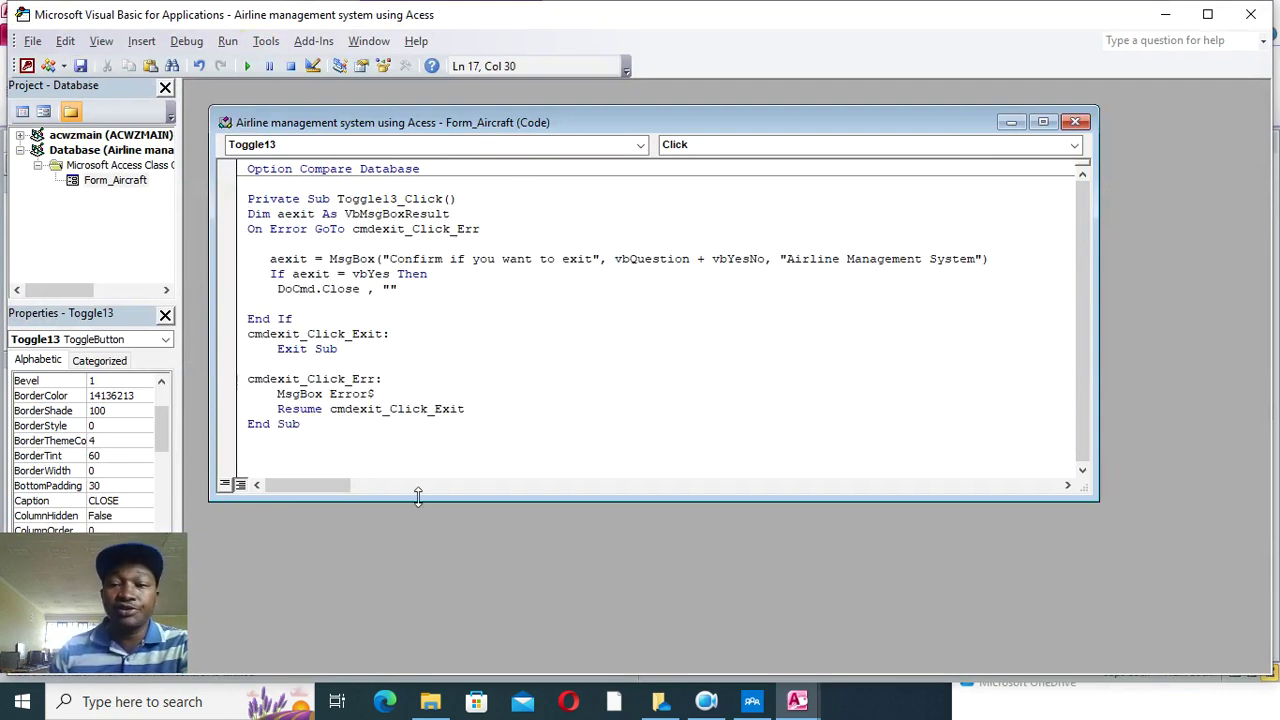
pyautogui.click(1076, 123)
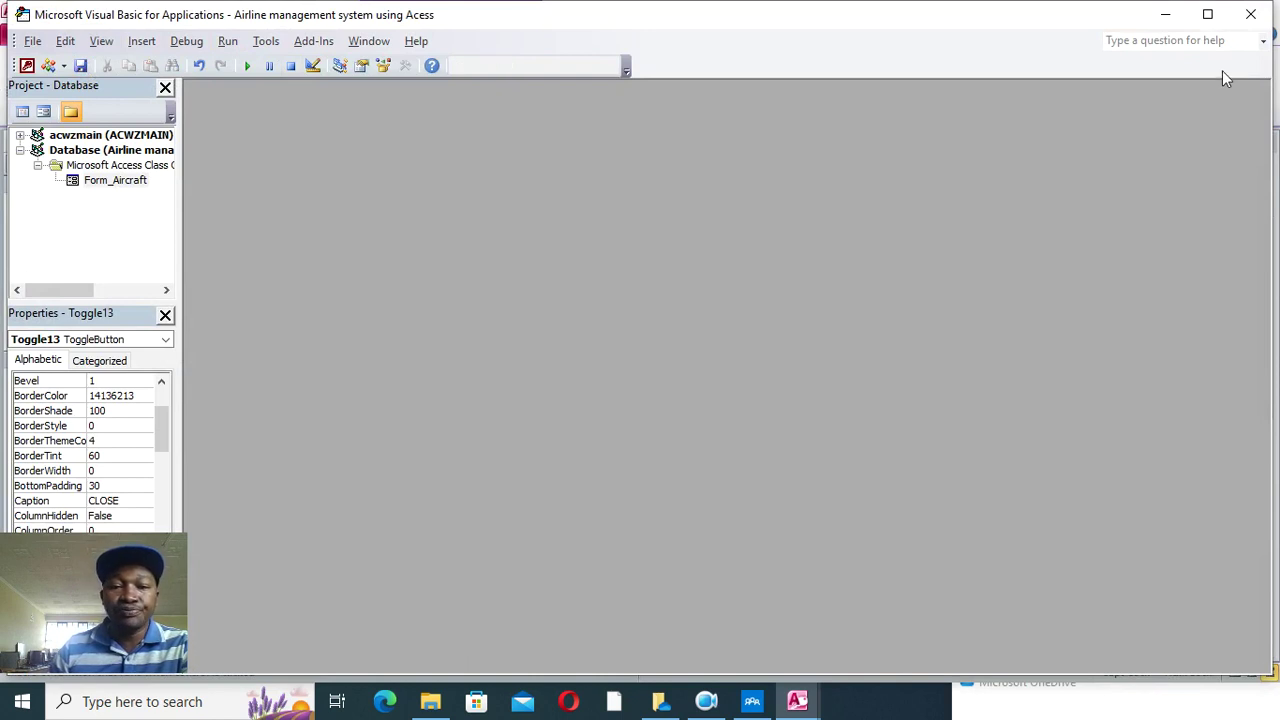
pyautogui.click(1251, 14)
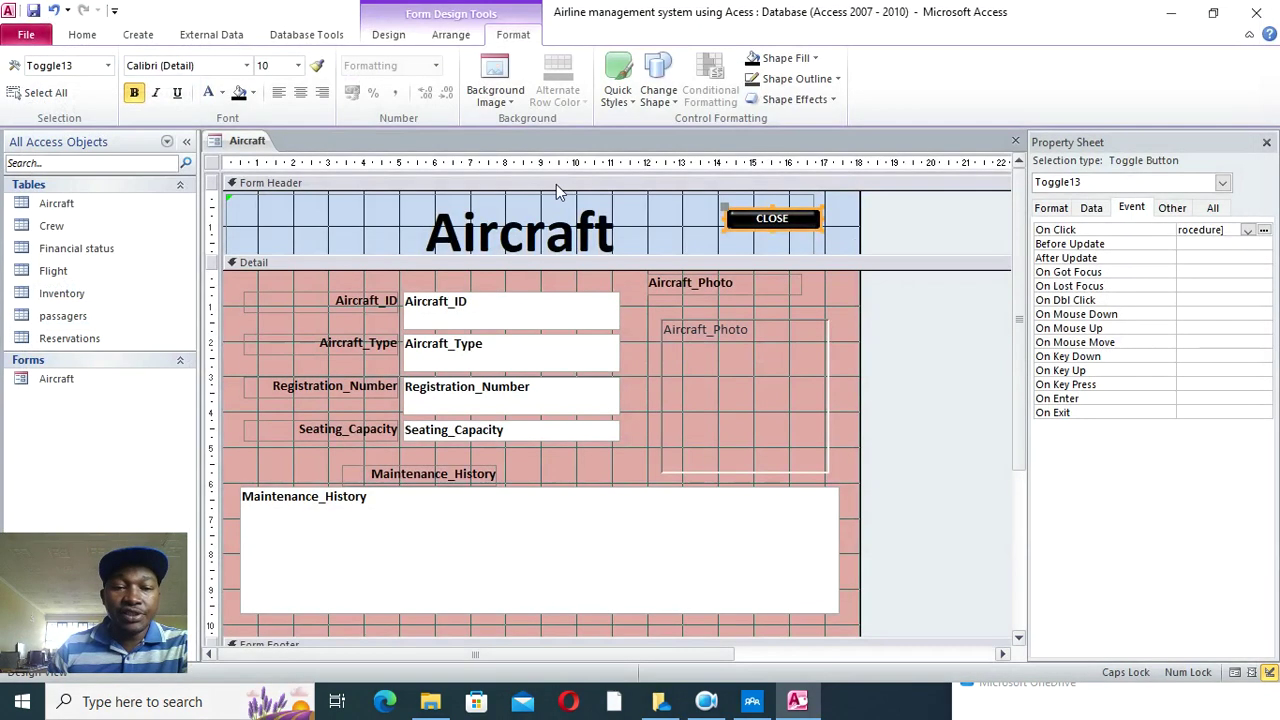
# - In Form View, test the CLOSE button and answer Yes so the Aircraft form closes
pyautogui.click(78, 35)
pyautogui.click(23, 65)
pyautogui.click(795, 212)
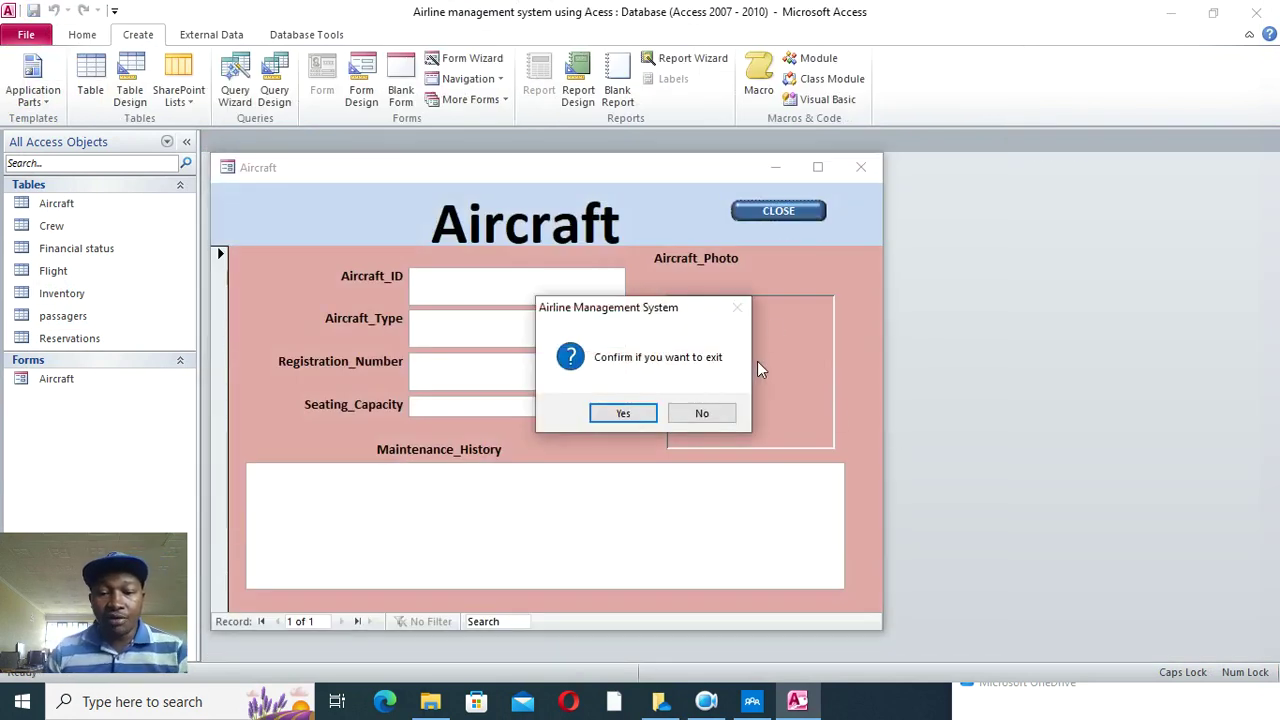
pyautogui.click(624, 413)
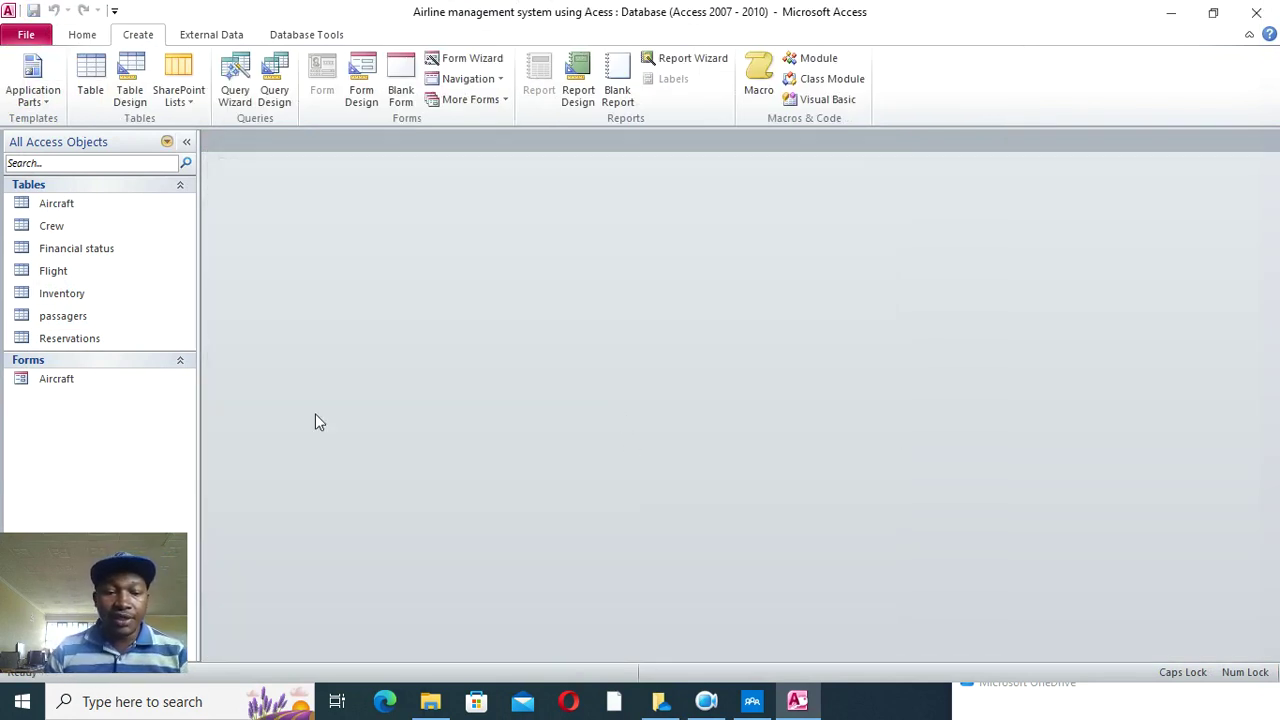
# - Reopen the Aircraft form, test CLOSE again and answer No to keep it open
pyautogui.doubleClick(42, 380)
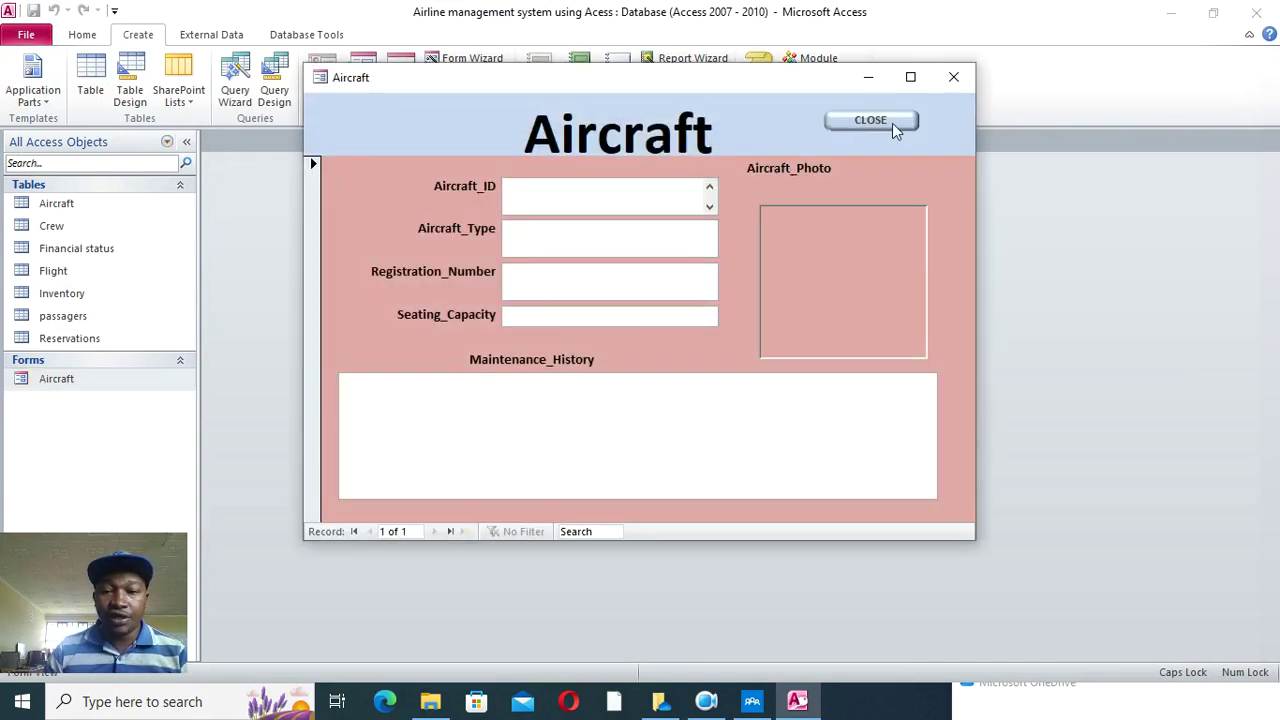
pyautogui.click(892, 123)
pyautogui.click(723, 417)
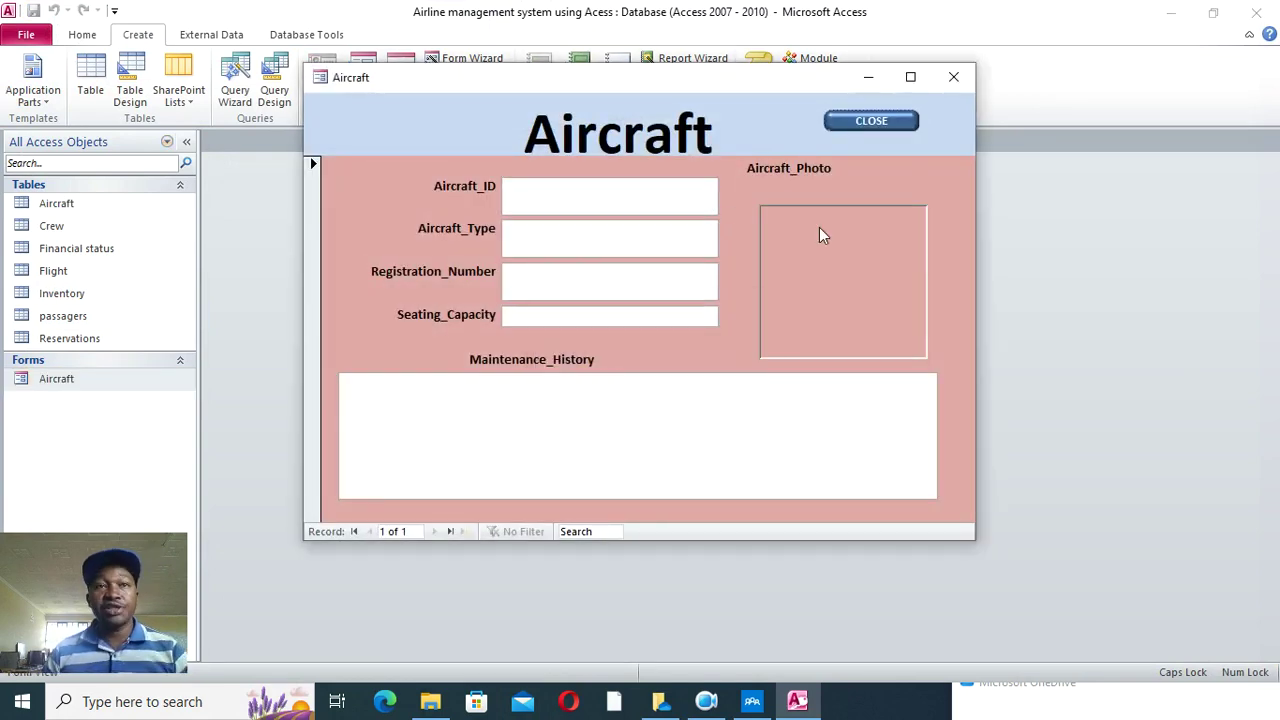
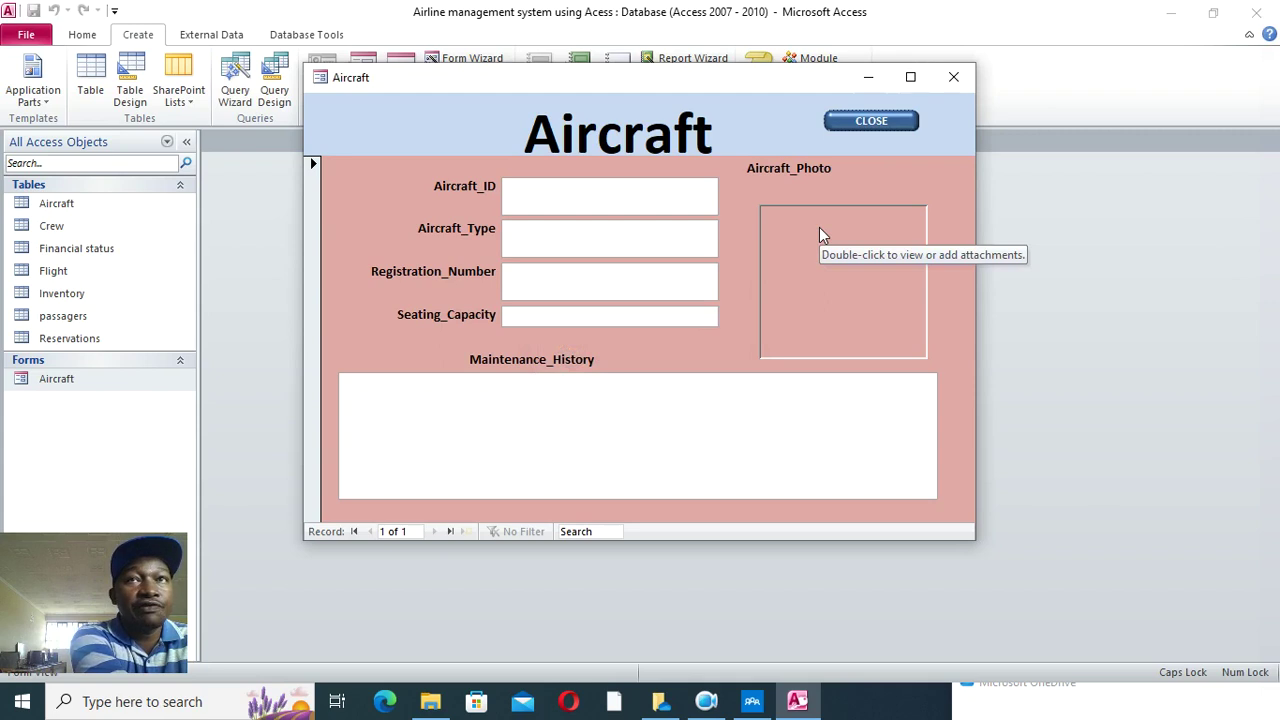
# - Close the Aircraft form window
pyautogui.click(951, 82)
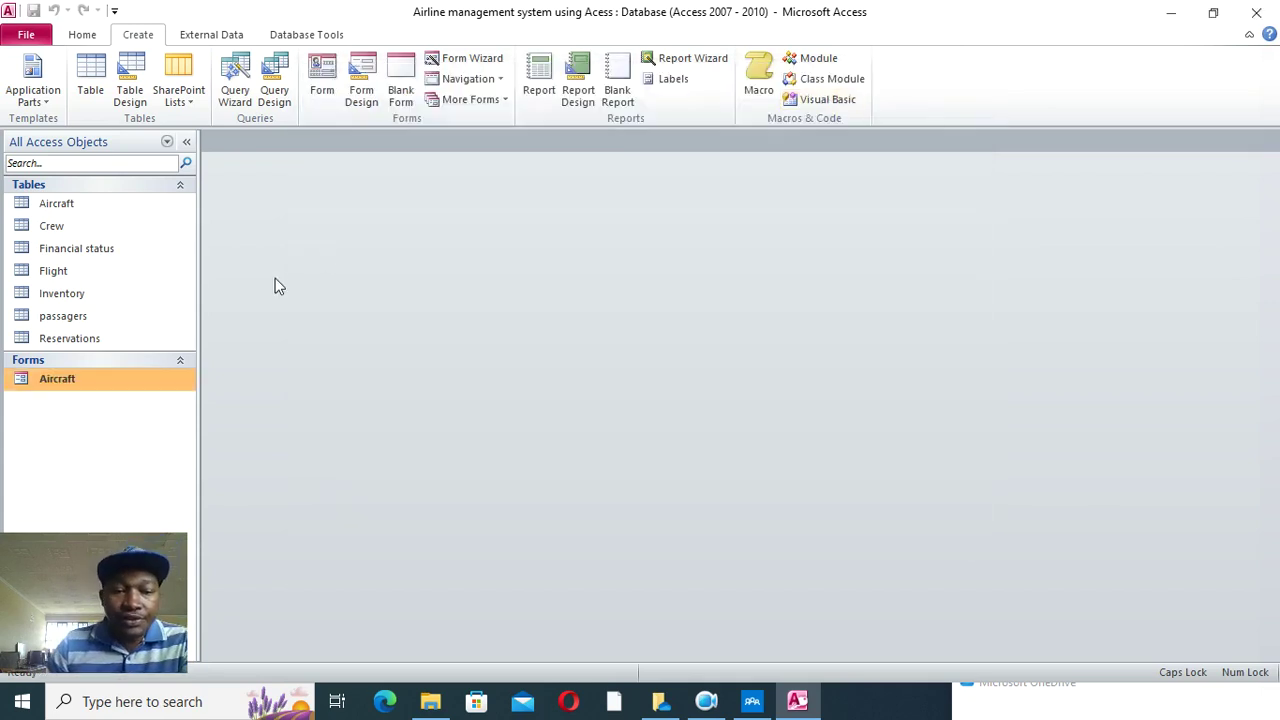
# - Use the Form Wizard on the Crew table to build a columnar form with Crew_ID, Crew_Name, Contact_info and Photo
pyautogui.click(466, 58)
pyautogui.click(661, 244)
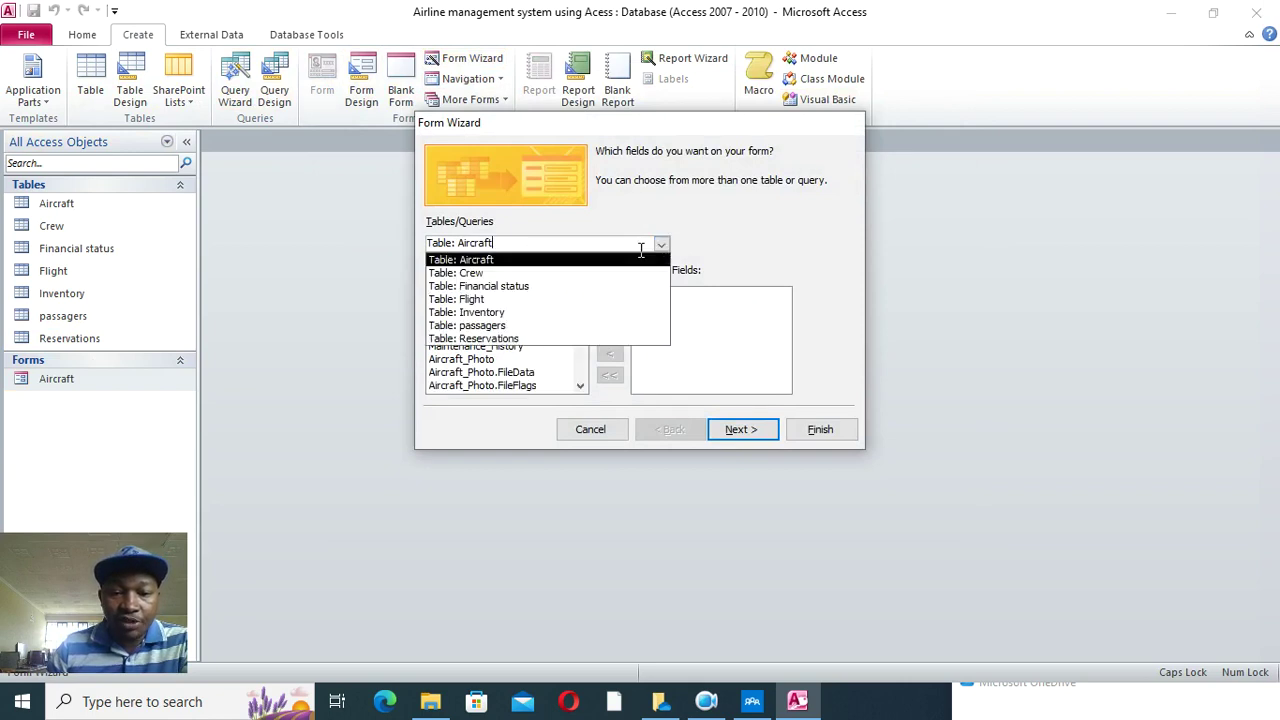
pyautogui.click(507, 275)
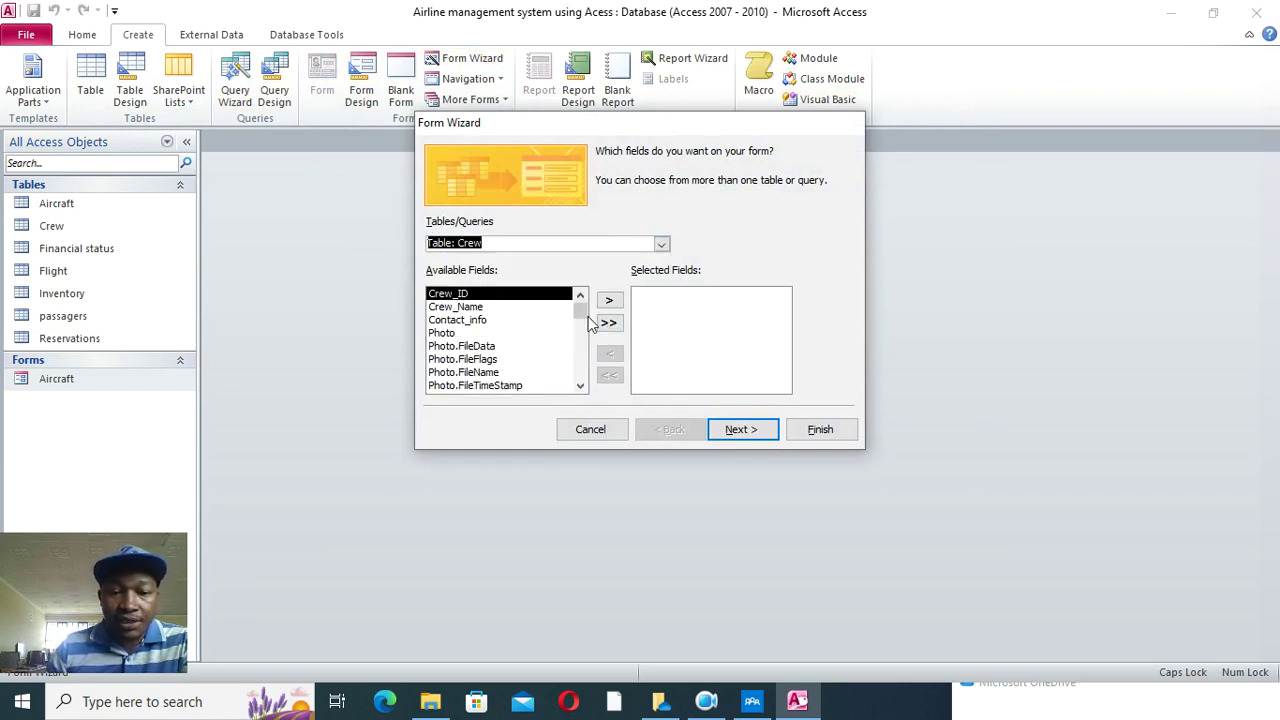
pyautogui.click(609, 300)
pyautogui.click(610, 301)
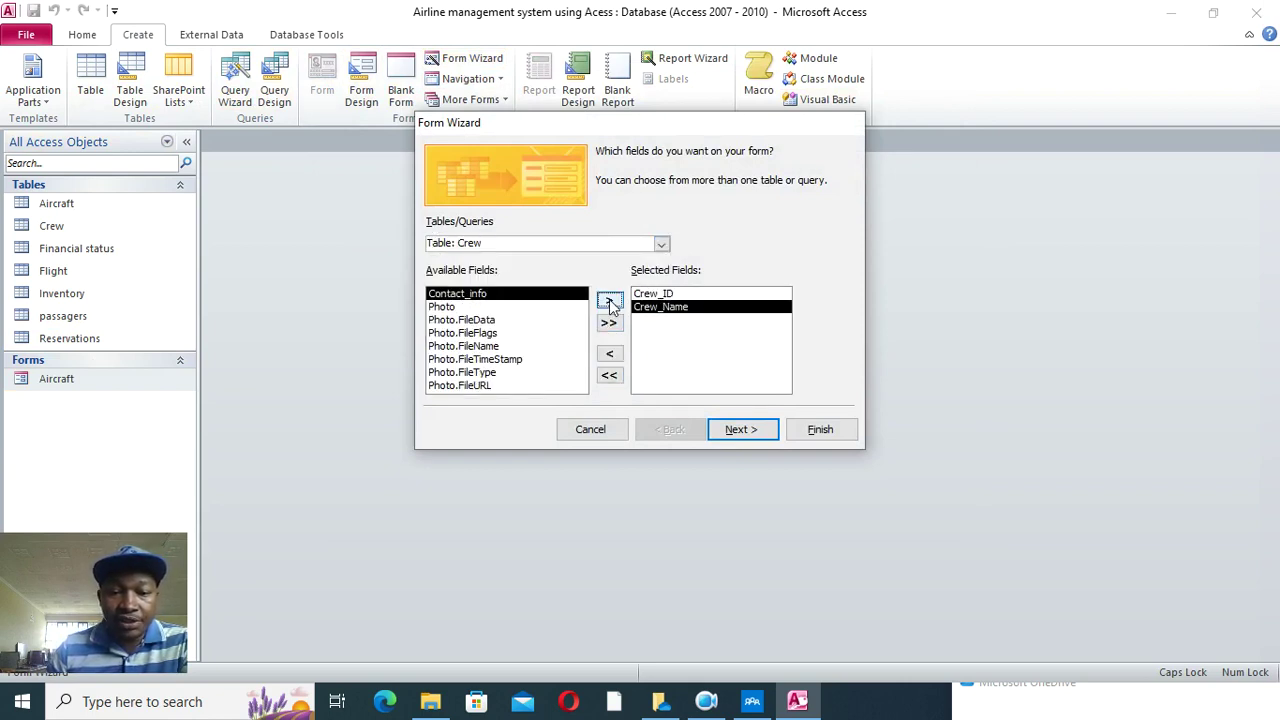
pyautogui.click(610, 301)
pyautogui.click(610, 301)
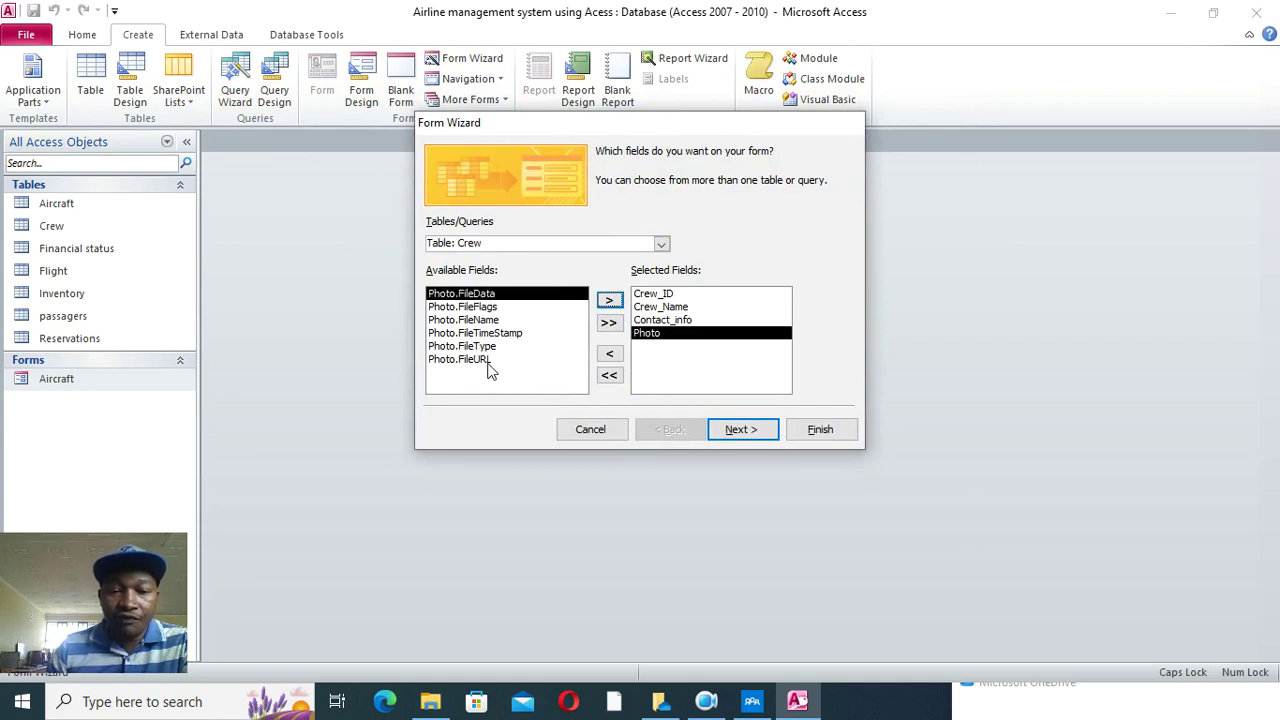
pyautogui.click(742, 430)
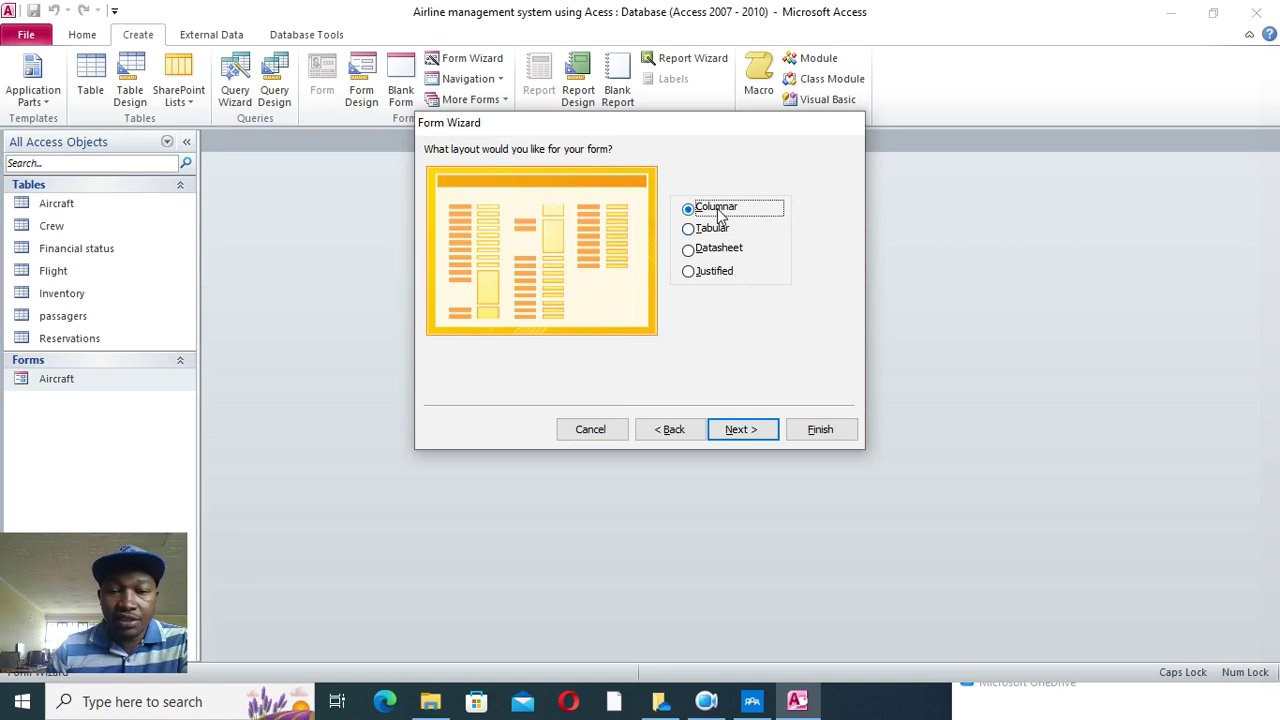
pyautogui.click(742, 429)
pyautogui.click(820, 429)
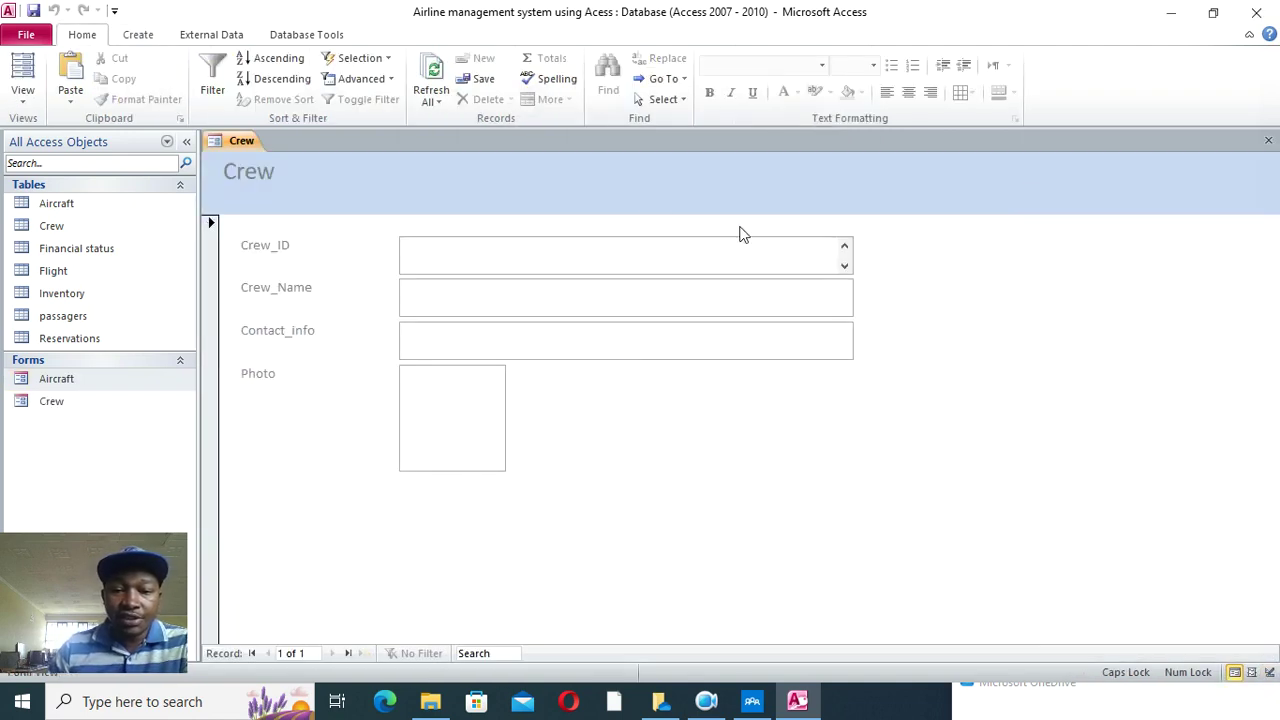
# - Switch the Crew form to Design View and widen the Crew title label across the header
pyautogui.rightClick(362, 193)
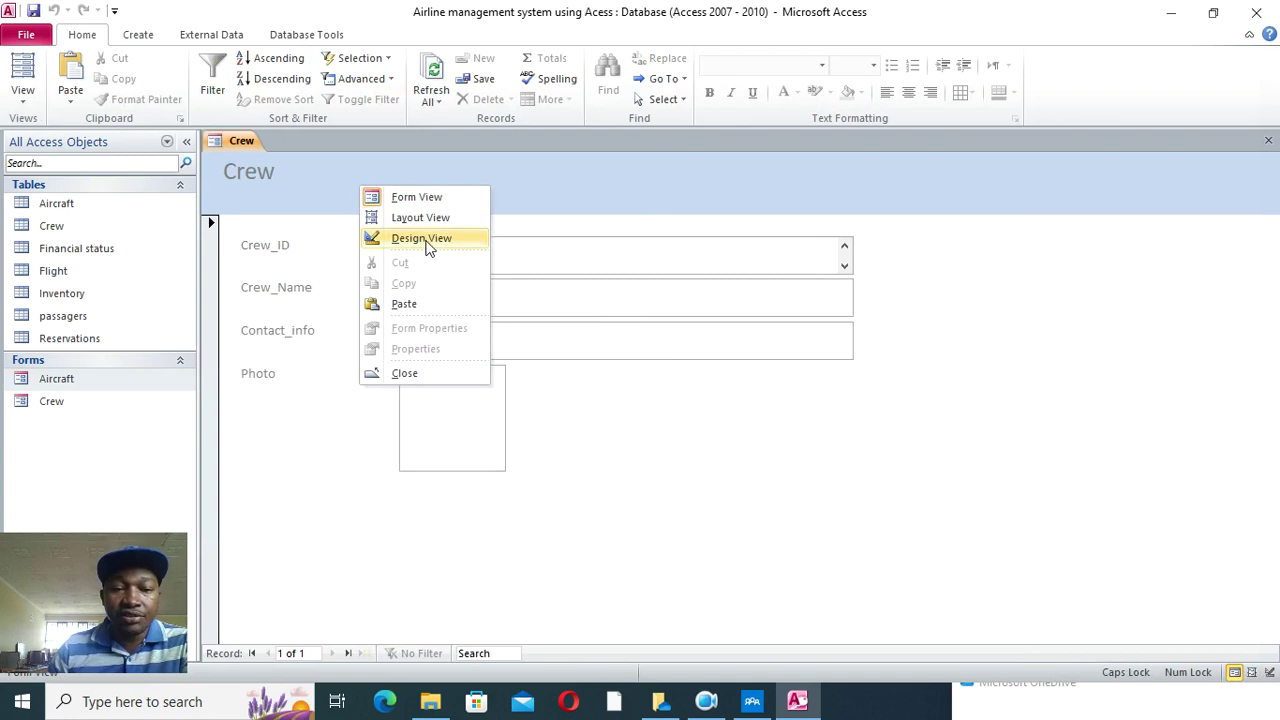
pyautogui.click(428, 240)
pyautogui.click(285, 220)
pyautogui.moveTo(291, 222); pyautogui.dragTo(790, 226)
# - Format the Crew title as centred, black, bold, 48 pt text
pyautogui.click(513, 34)
pyautogui.click(300, 92)
pyautogui.click(221, 92)
pyautogui.click(225, 114)
pyautogui.click(133, 92)
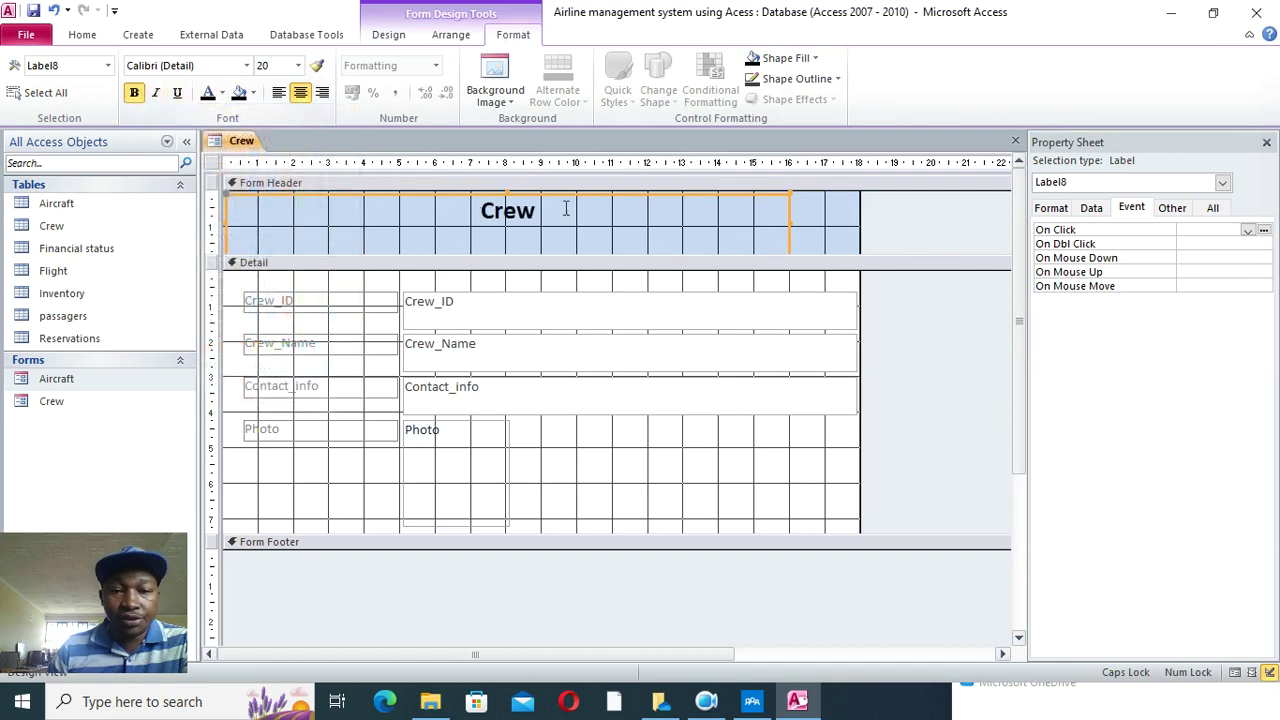
pyautogui.click(298, 65)
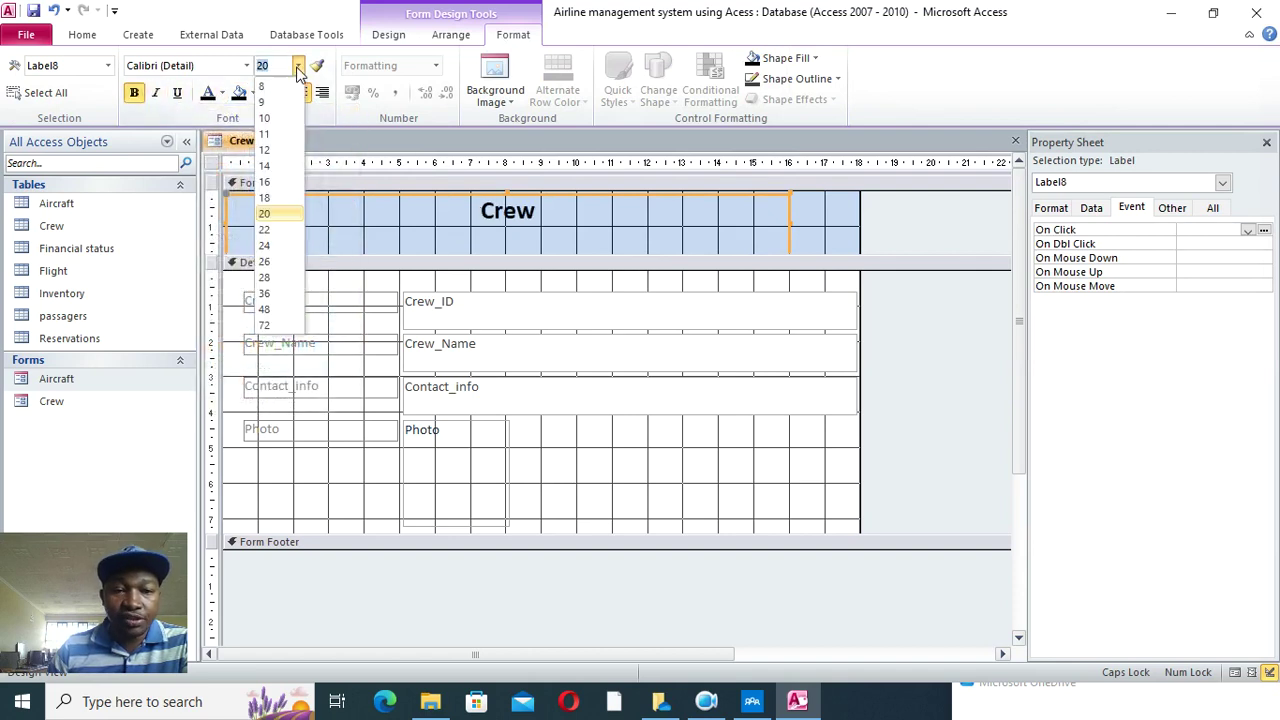
pyautogui.click(266, 309)
# - Fill the Crew form's Detail section with light blue
pyautogui.rightClick(617, 450)
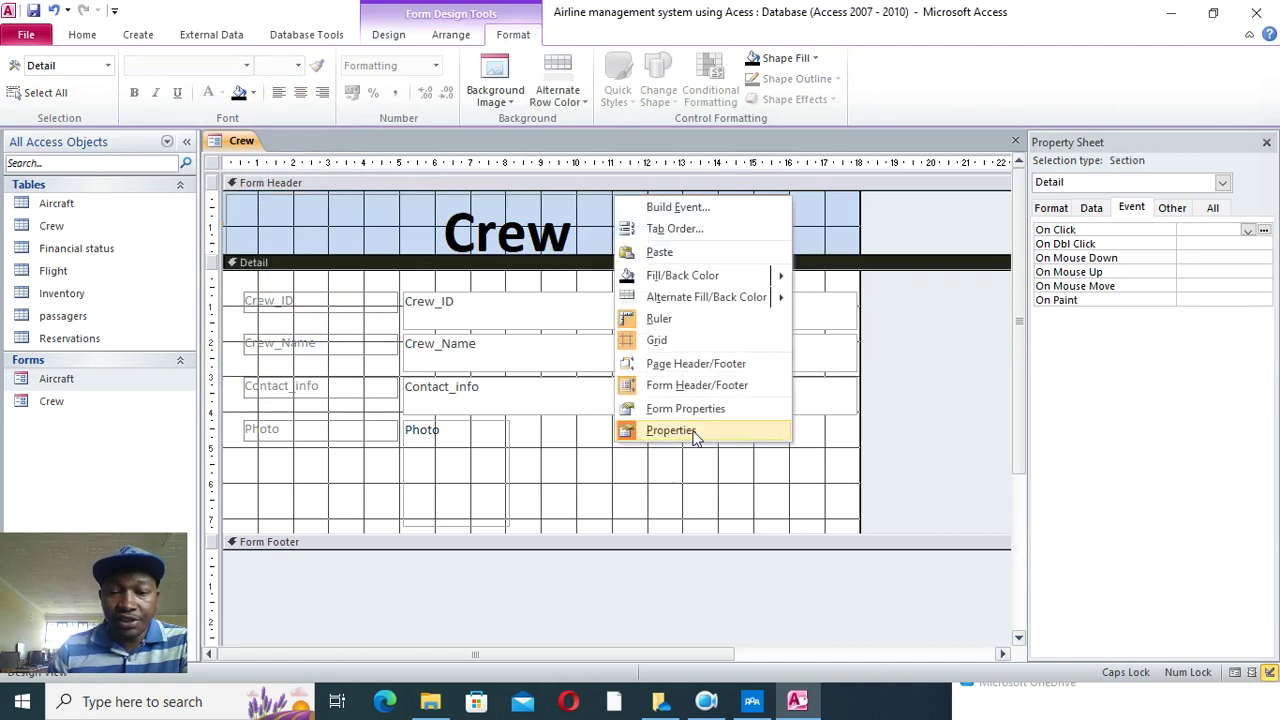
pyautogui.moveTo(778, 280)
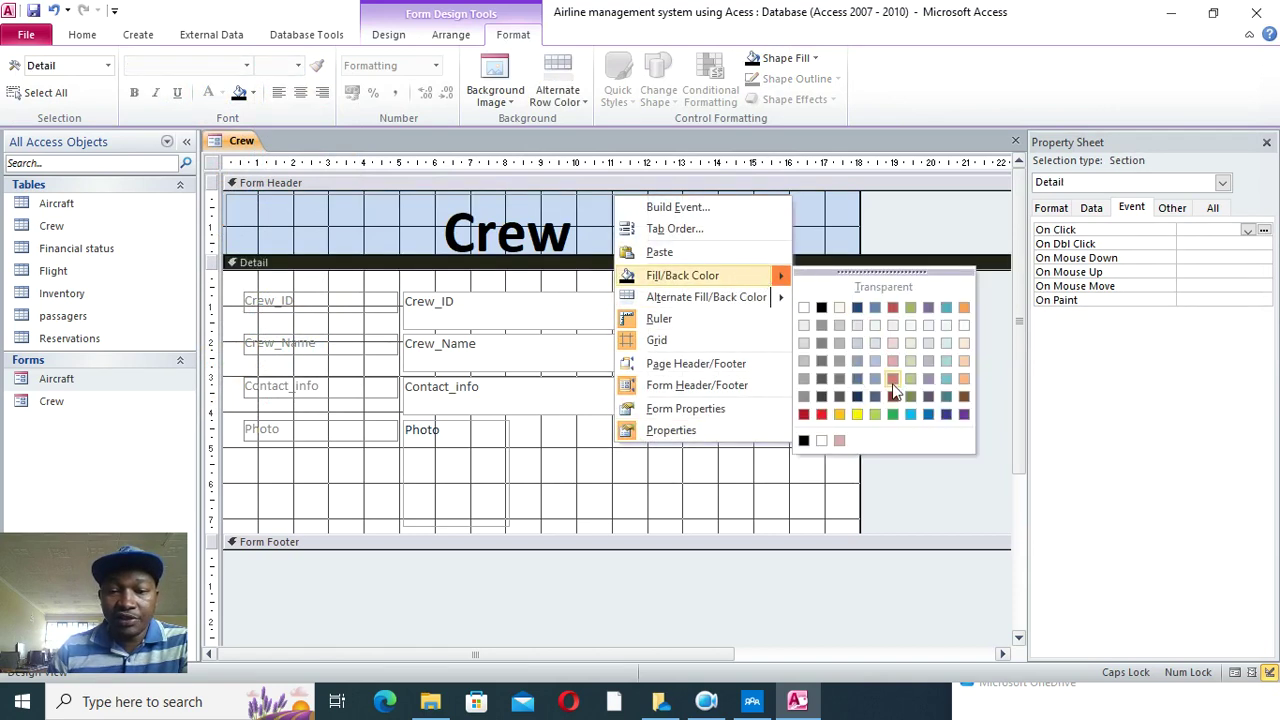
pyautogui.click(946, 361)
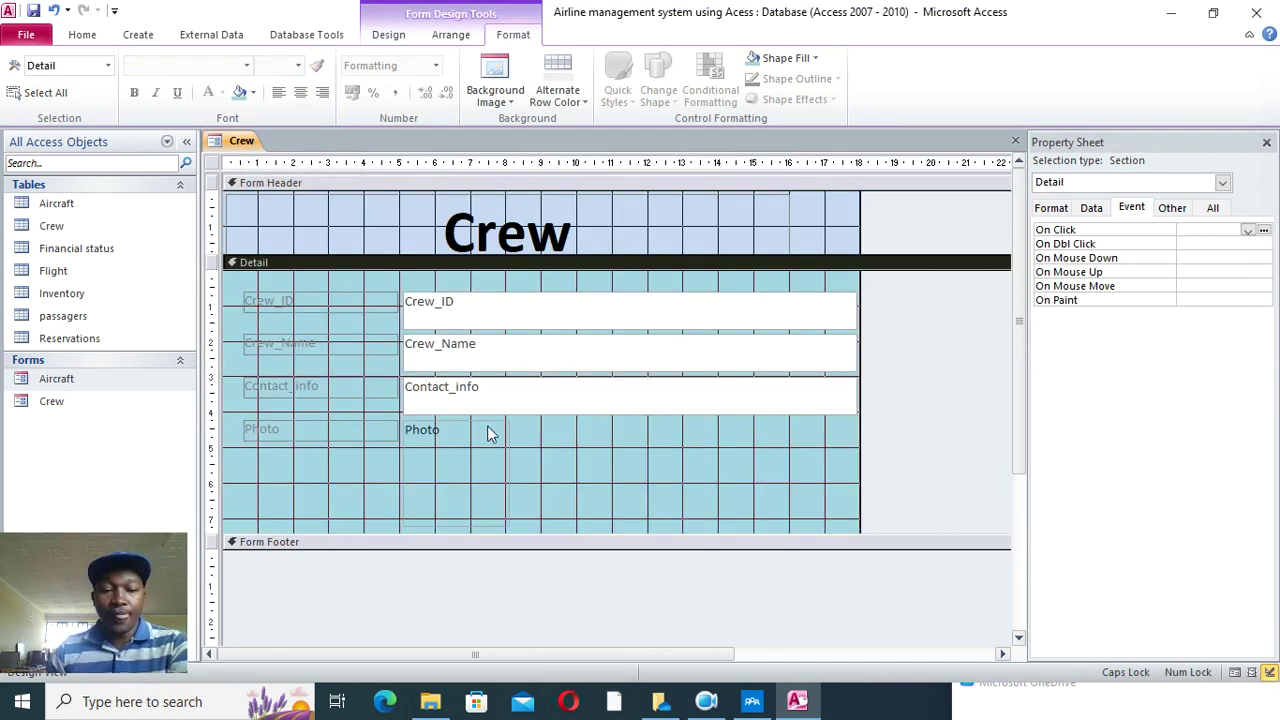
# - Narrow the three field text boxes and place the enlarged Photo box beside them, its label above
pyautogui.moveTo(418, 463); pyautogui.dragTo(436, 458)
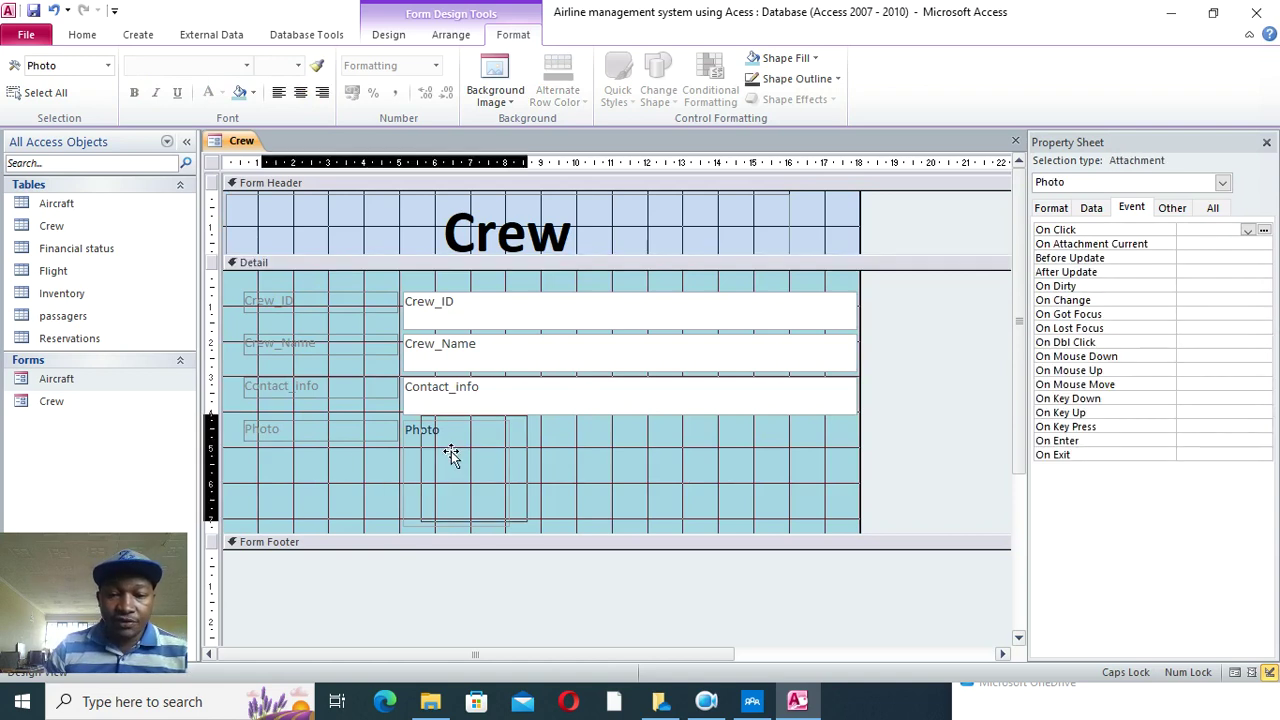
pyautogui.moveTo(614, 440); pyautogui.dragTo(616, 298)
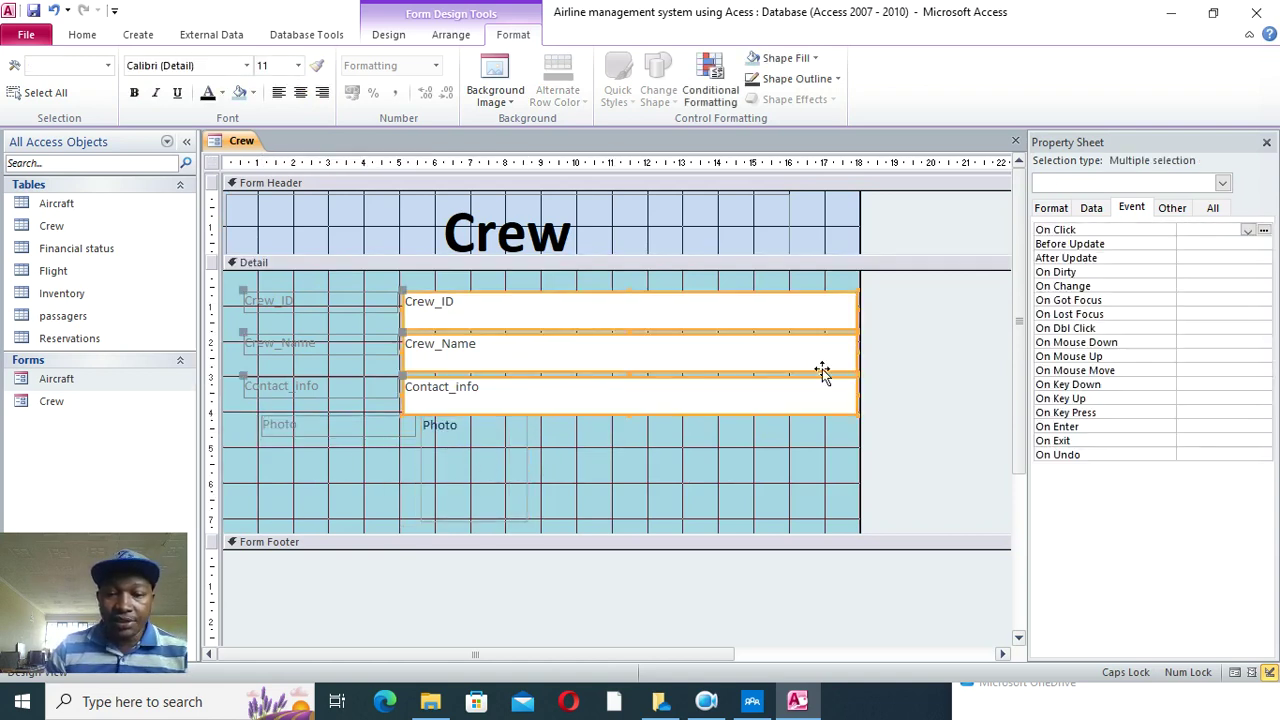
pyautogui.moveTo(856, 352); pyautogui.dragTo(618, 357)
pyautogui.moveTo(491, 437); pyautogui.dragTo(734, 388)
pyautogui.moveTo(530, 330); pyautogui.dragTo(665, 288)
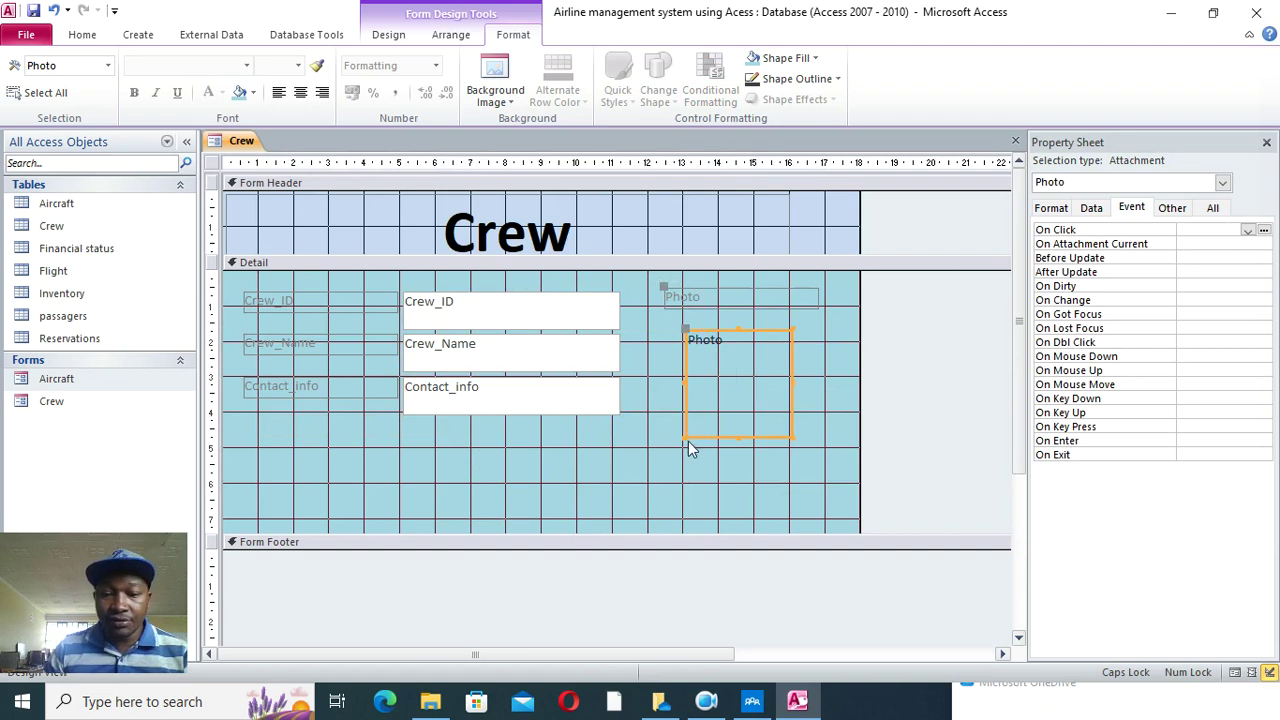
pyautogui.moveTo(687, 437); pyautogui.dragTo(628, 469)
pyautogui.moveTo(733, 409); pyautogui.dragTo(809, 364)
pyautogui.click(731, 284)
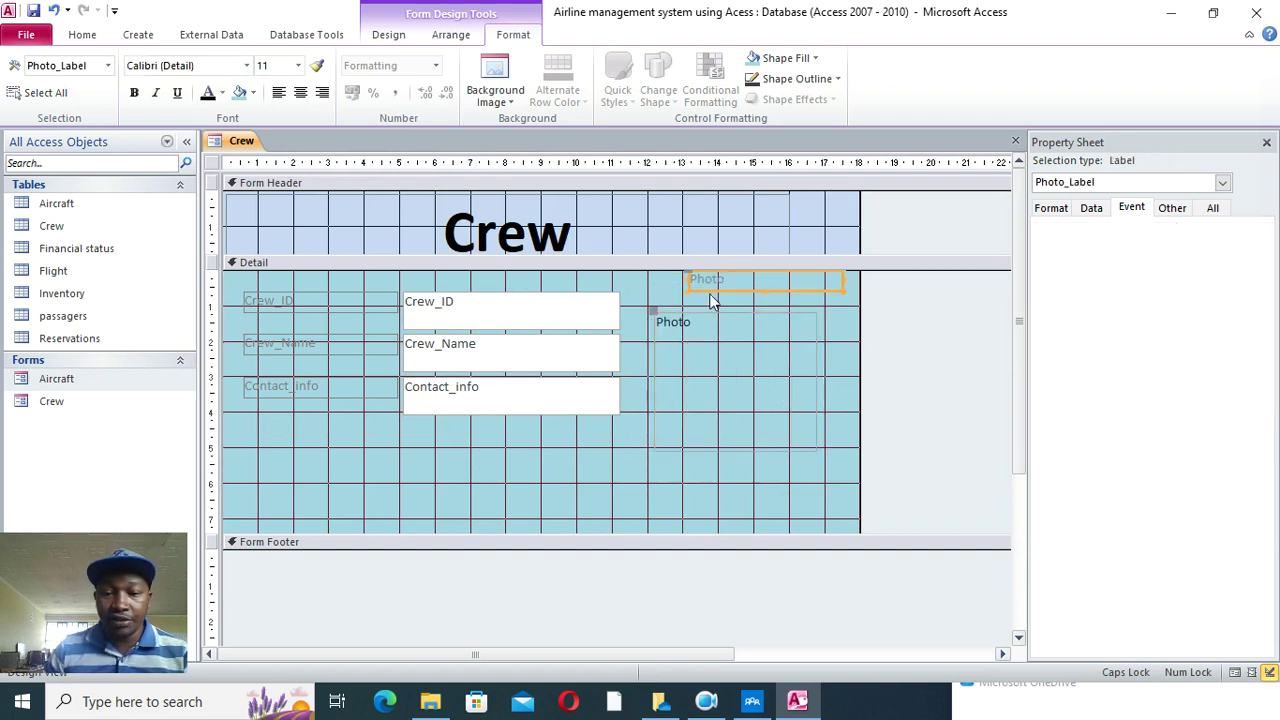
pyautogui.moveTo(694, 276); pyautogui.dragTo(665, 289)
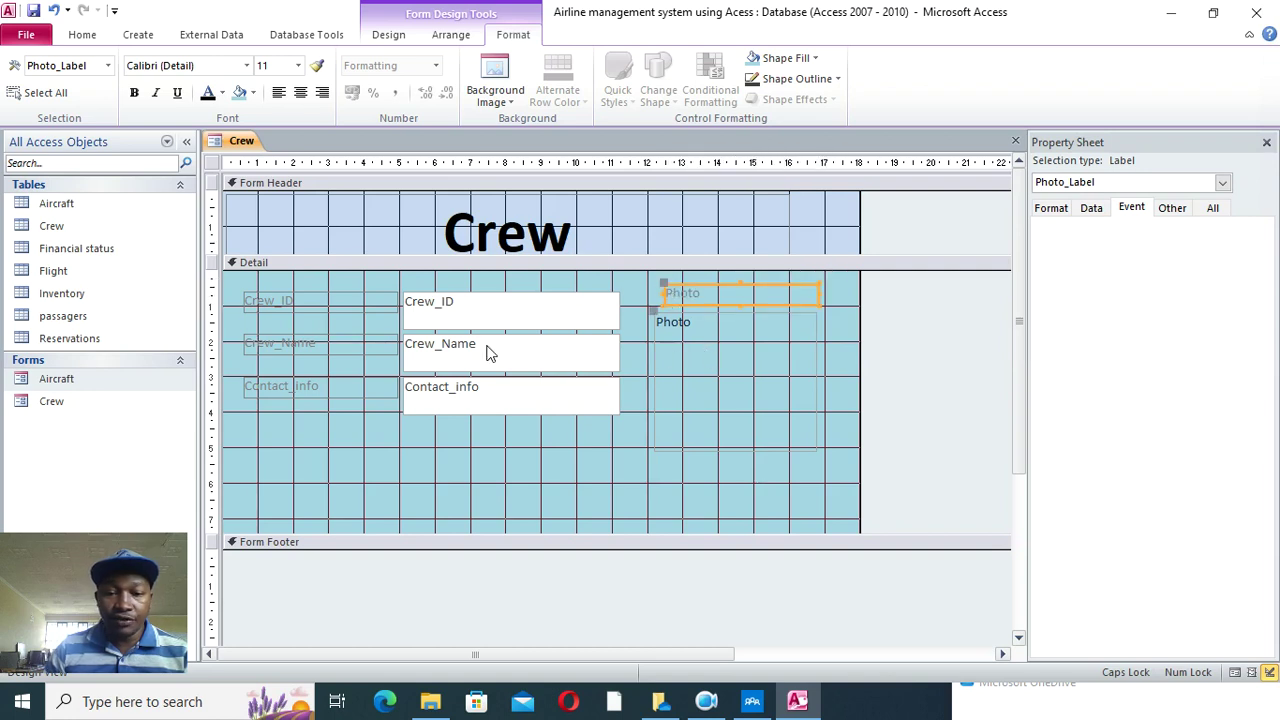
# - Make the field labels bold and right-aligned, then shorten the Detail section to fit
pyautogui.moveTo(440, 416); pyautogui.dragTo(295, 297)
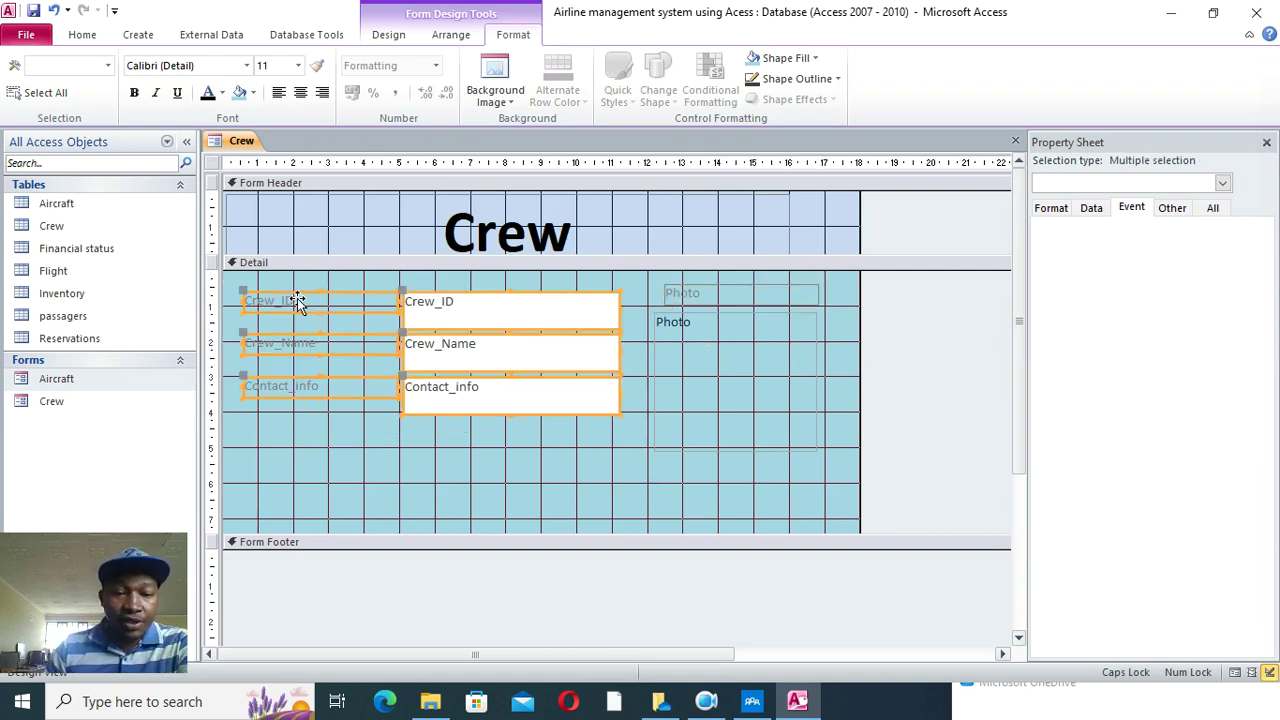
pyautogui.click(208, 92)
pyautogui.click(134, 92)
pyautogui.click(322, 455)
pyautogui.moveTo(322, 455); pyautogui.dragTo(342, 275)
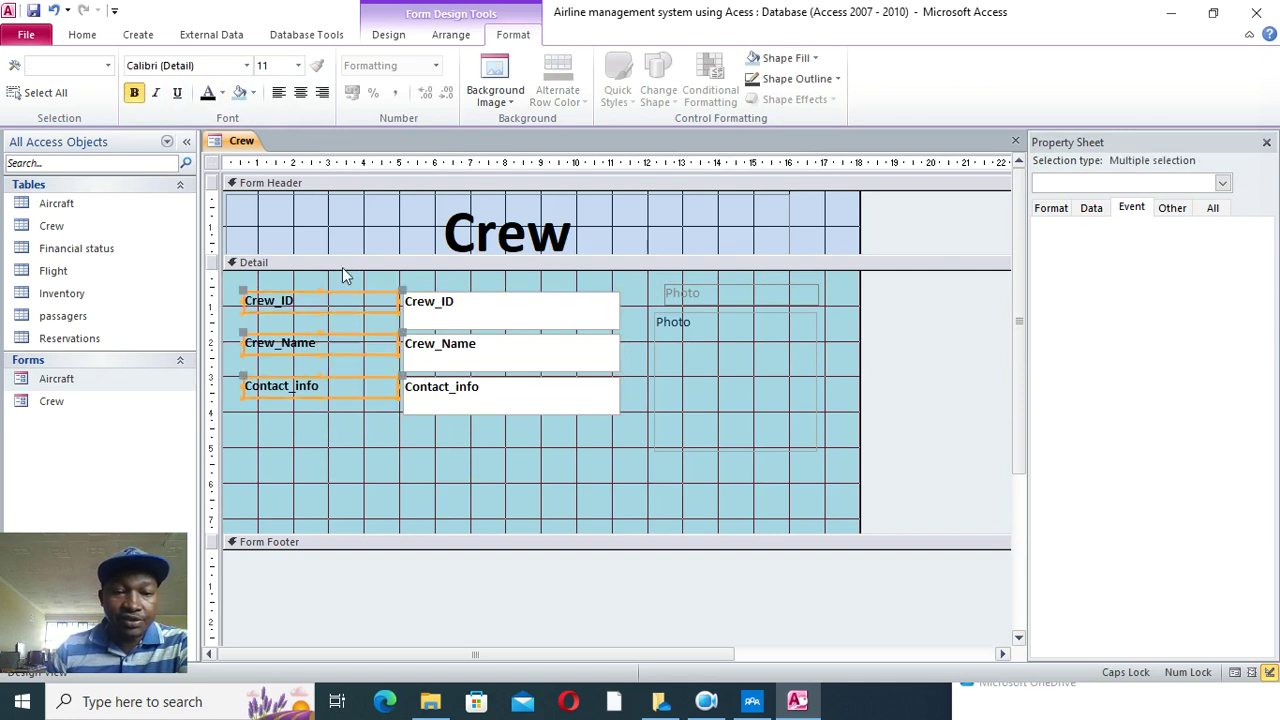
pyautogui.click(322, 93)
pyautogui.click(597, 480)
pyautogui.moveTo(637, 531); pyautogui.dragTo(636, 469)
# - Make the Photo label black, bold and centred
pyautogui.click(702, 415)
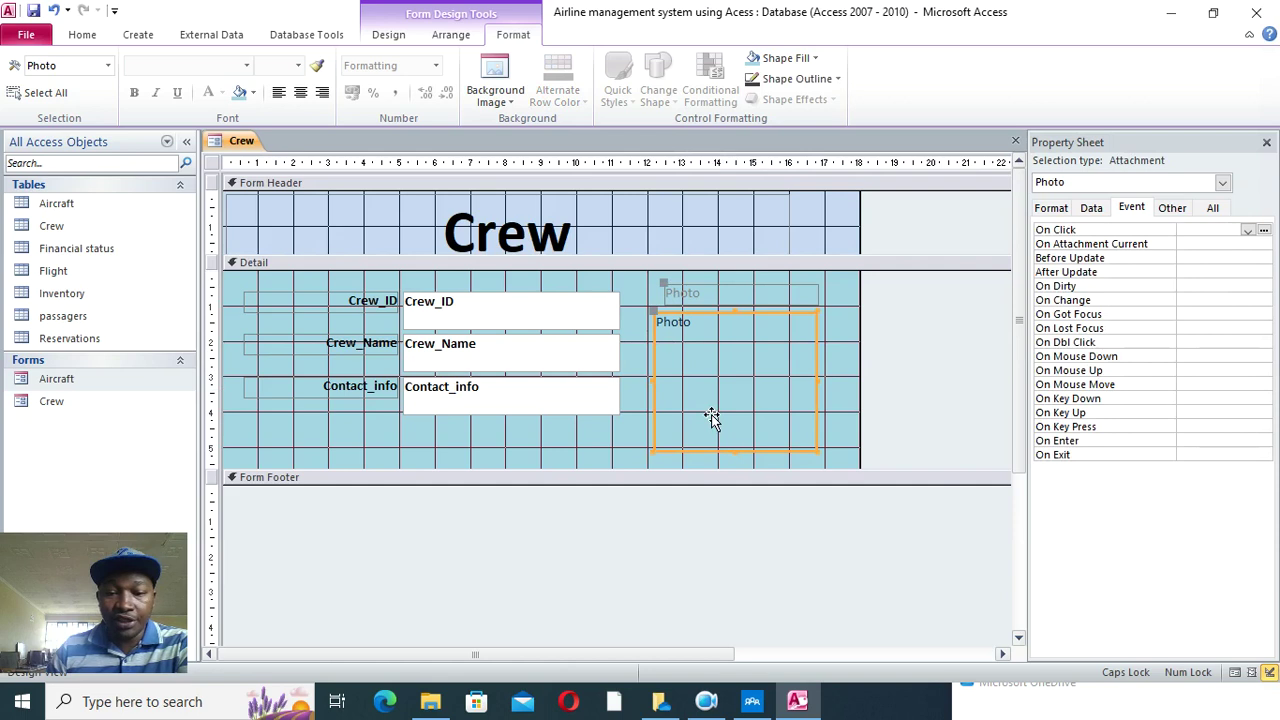
pyautogui.click(750, 294)
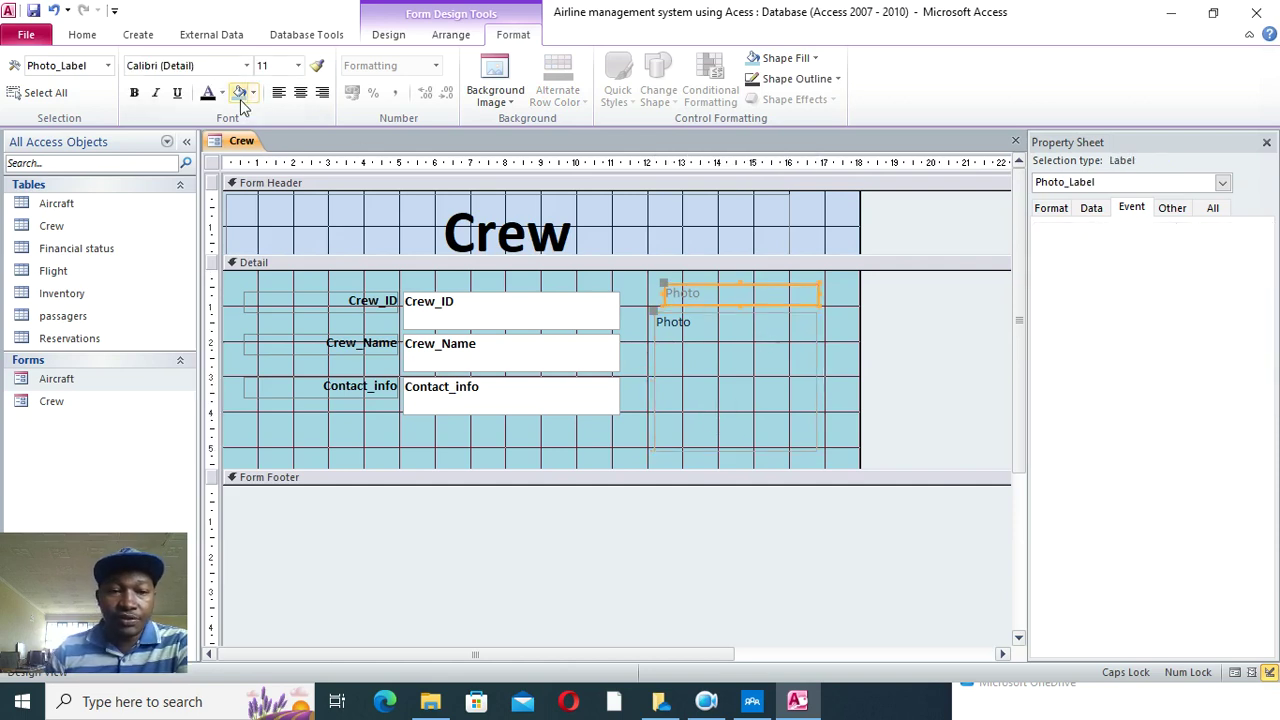
pyautogui.click(208, 94)
pyautogui.click(134, 92)
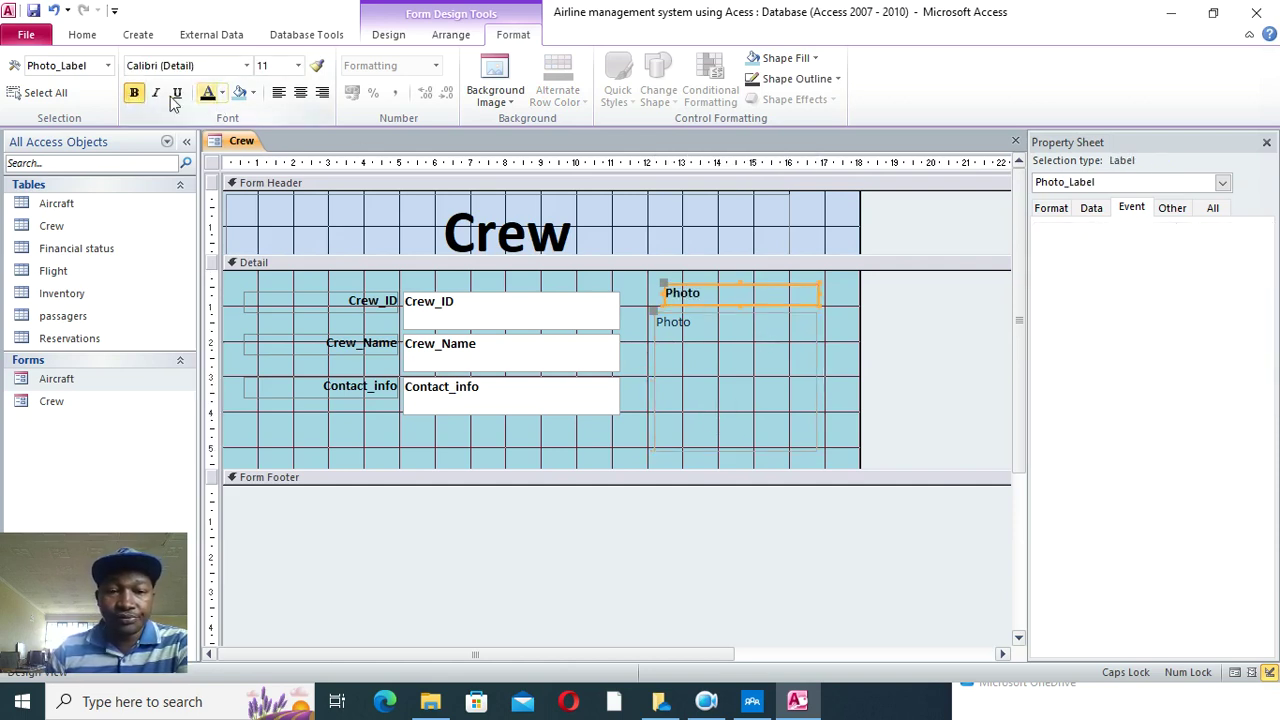
pyautogui.click(300, 92)
# - Set the Photo box's Special Effect to Sunken
pyautogui.click(725, 365)
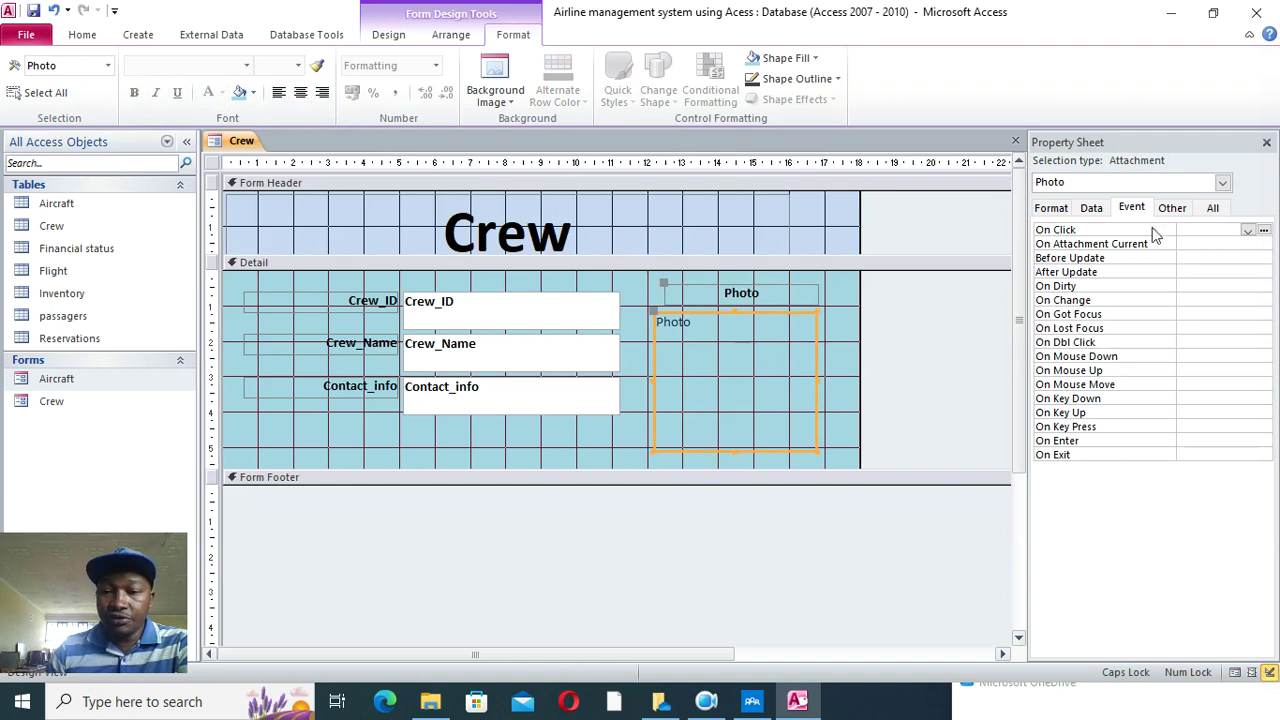
pyautogui.click(1213, 207)
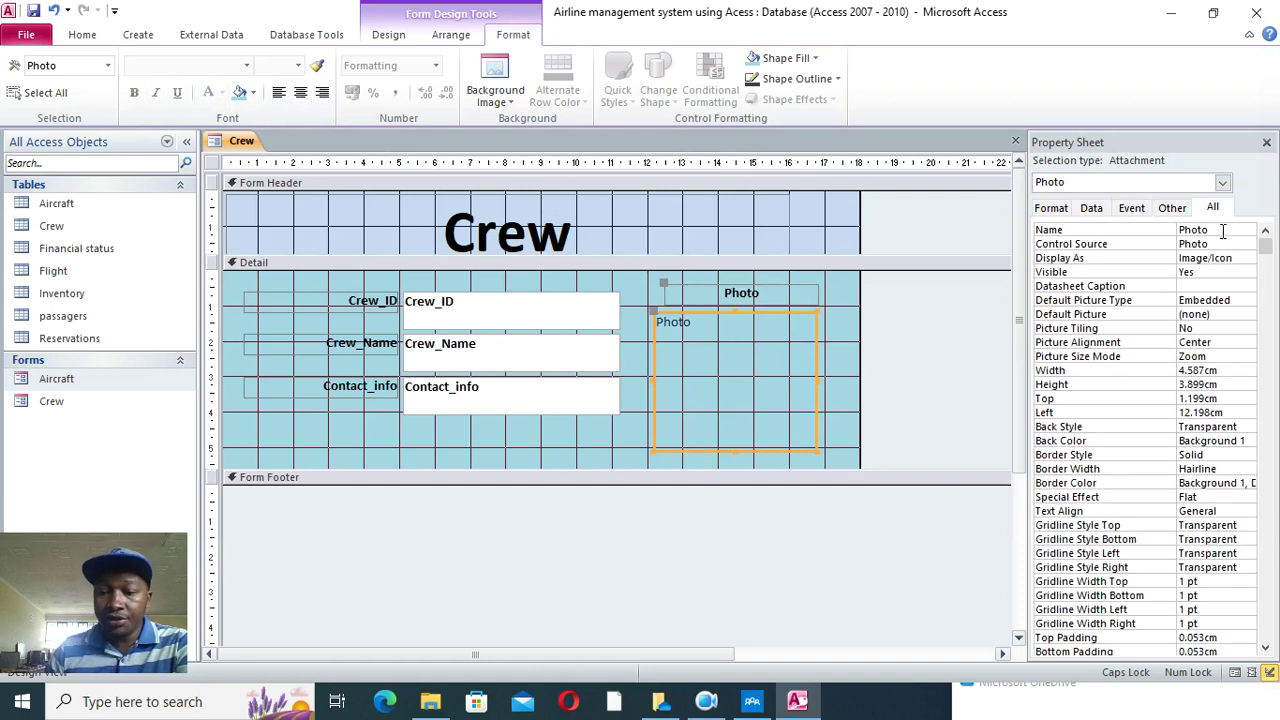
pyautogui.click(1196, 496)
pyautogui.click(1248, 497)
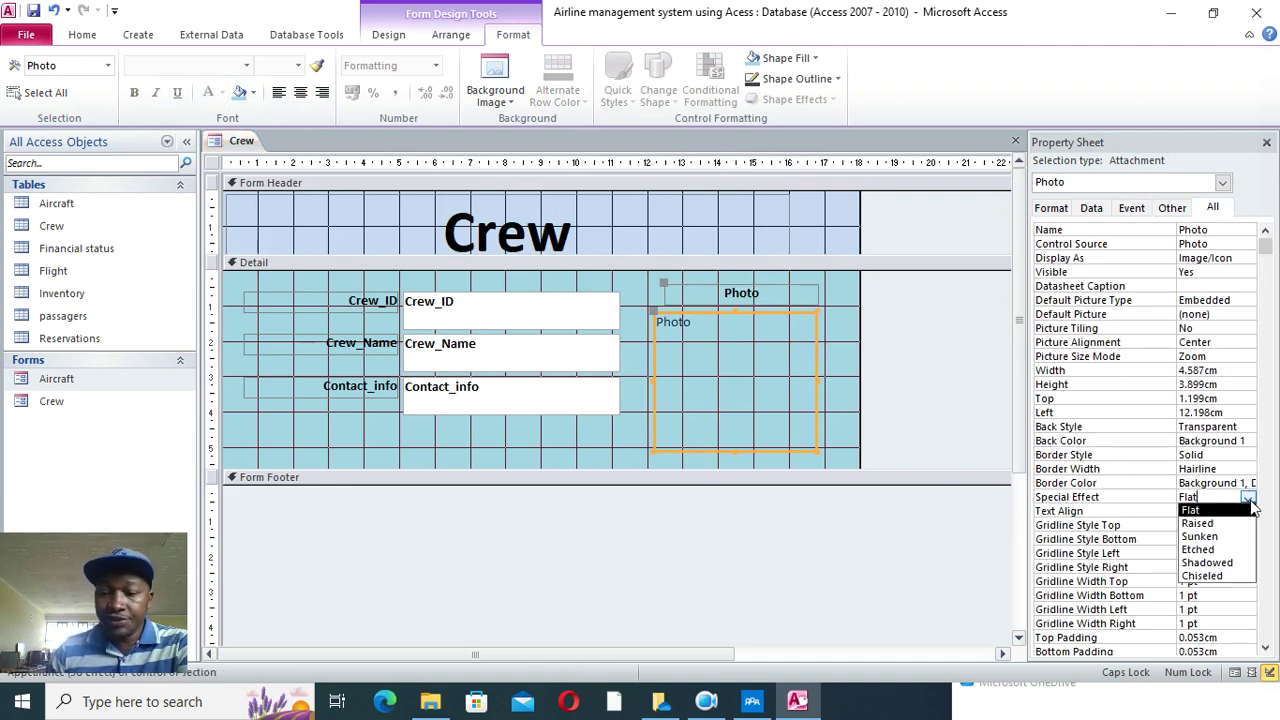
pyautogui.click(1218, 539)
# - Set the Crew form's Pop Up and Modal properties to Yes and preview it in Form View
pyautogui.click(845, 372)
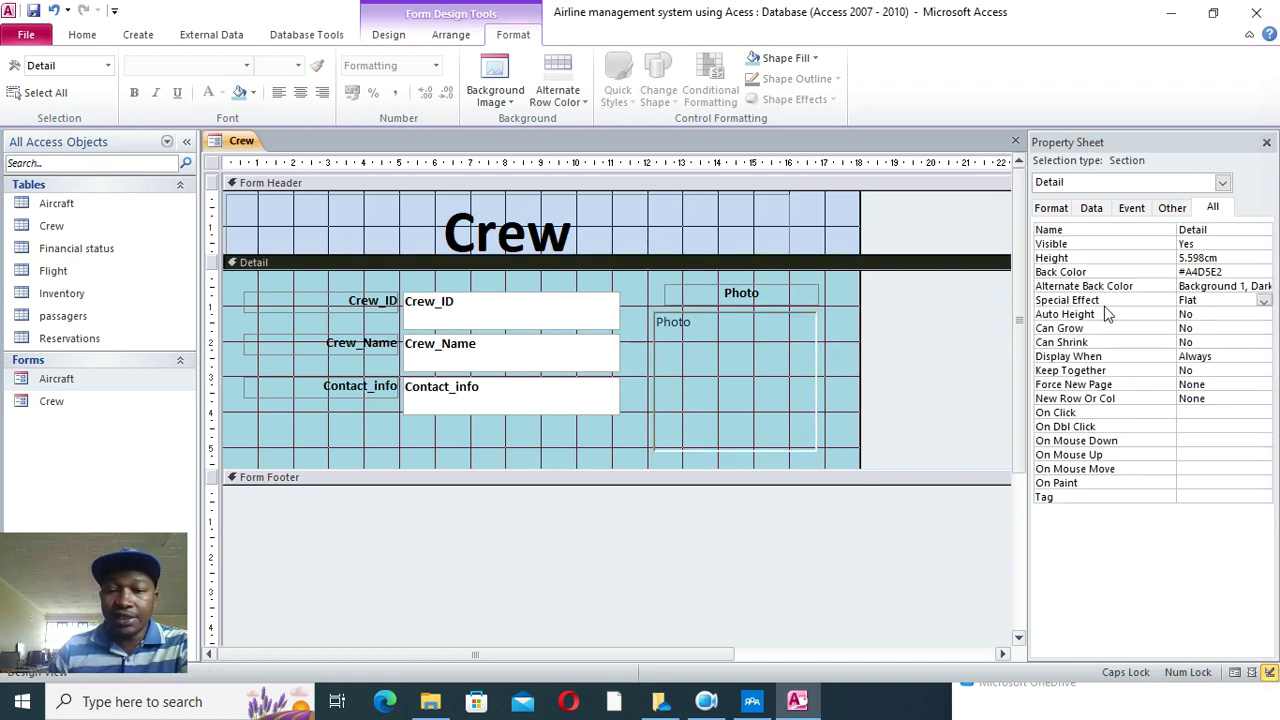
pyautogui.click(212, 165)
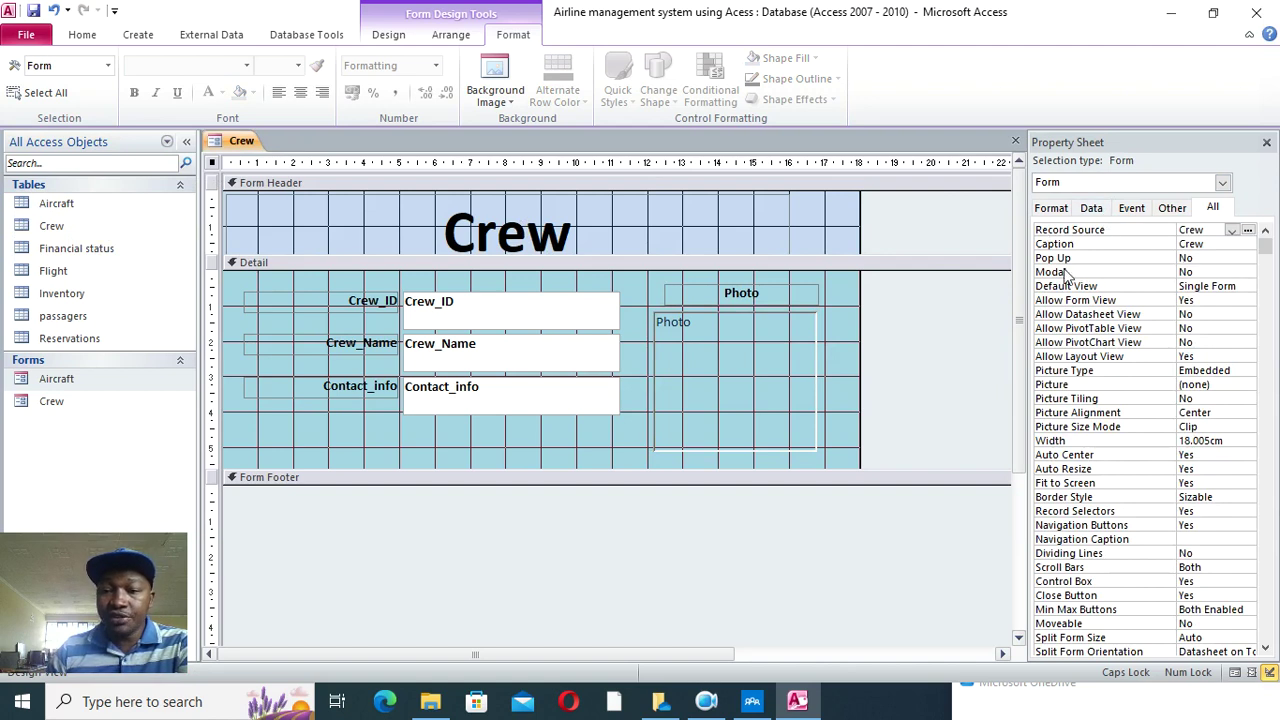
pyautogui.doubleClick(1186, 258)
pyautogui.doubleClick(1205, 272)
pyautogui.click(82, 34)
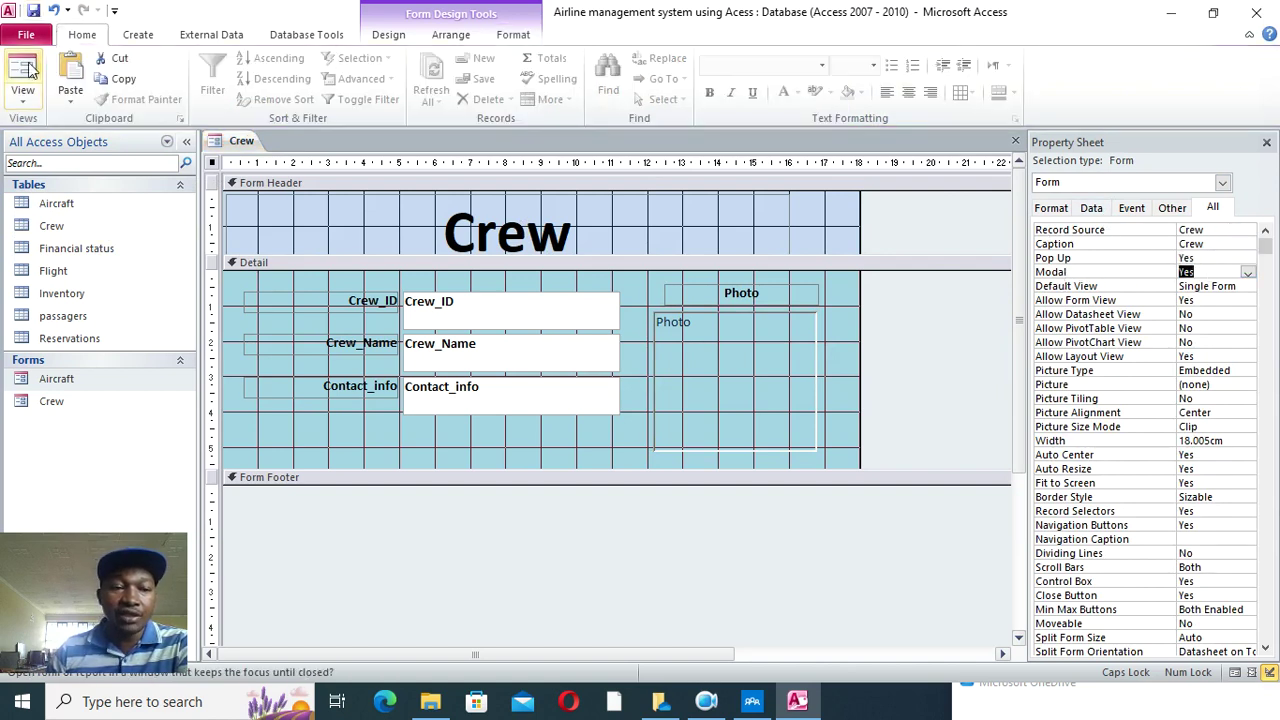
pyautogui.click(36, 70)
# - In Design View, draw a red toggle button in the Crew header beside the title
pyautogui.moveTo(505, 178); pyautogui.dragTo(519, 202)
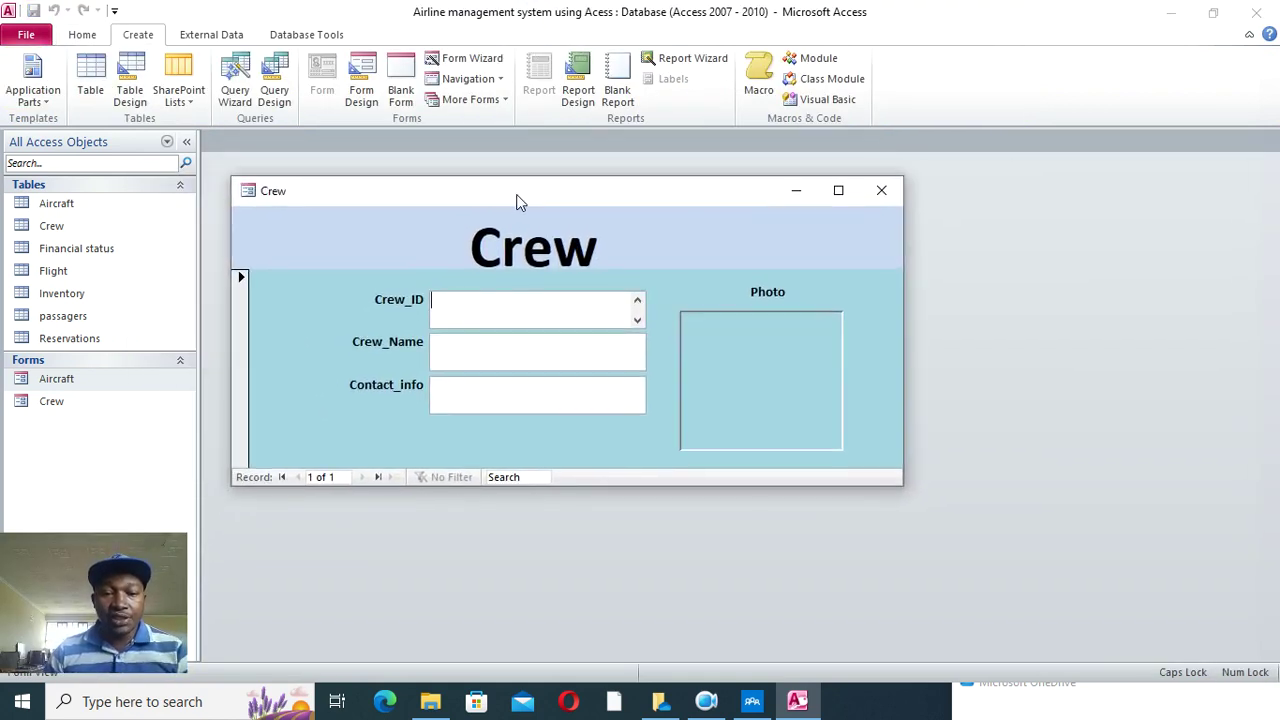
pyautogui.rightClick(352, 232)
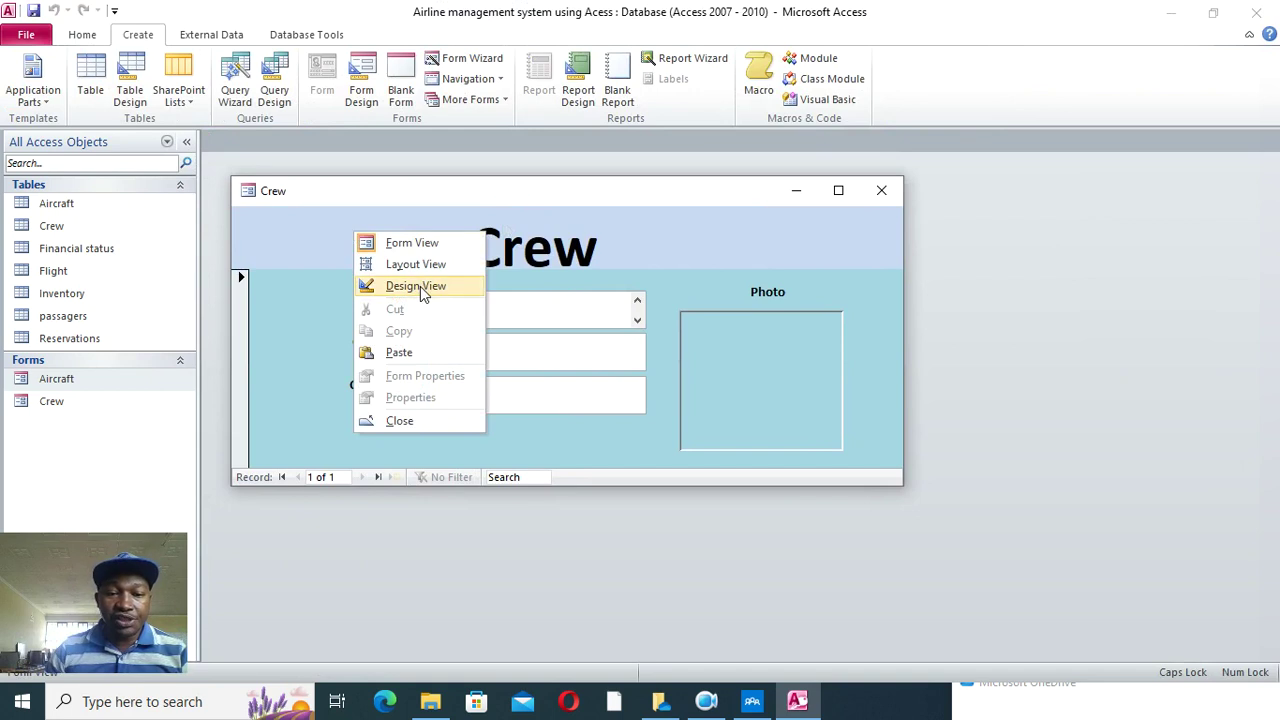
pyautogui.click(420, 283)
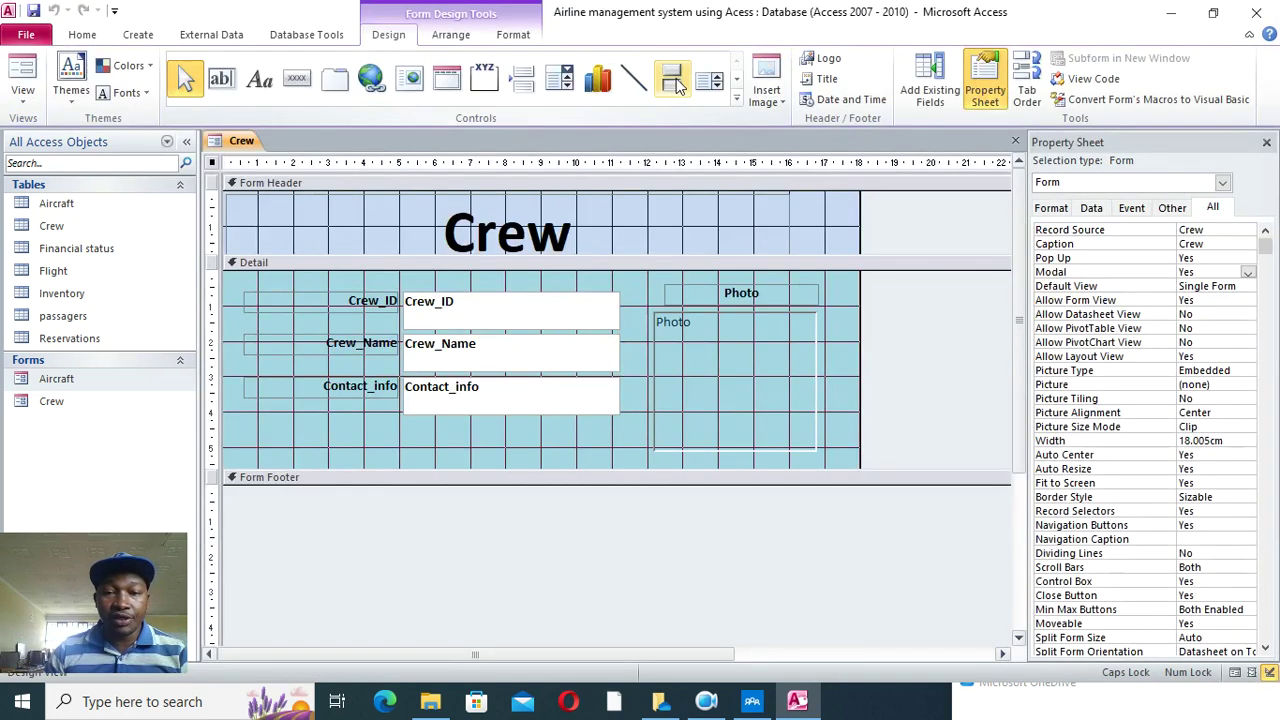
pyautogui.click(677, 83)
pyautogui.moveTo(697, 217); pyautogui.dragTo(785, 235)
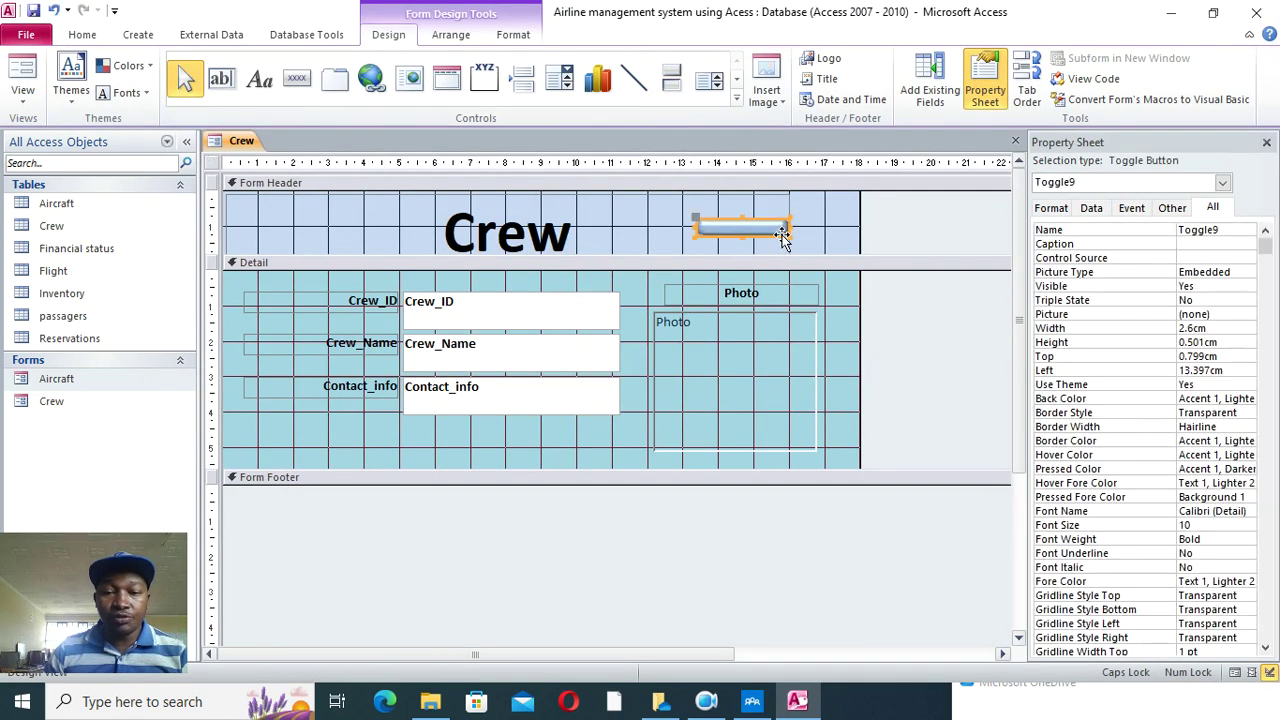
pyautogui.click(513, 34)
pyautogui.click(782, 58)
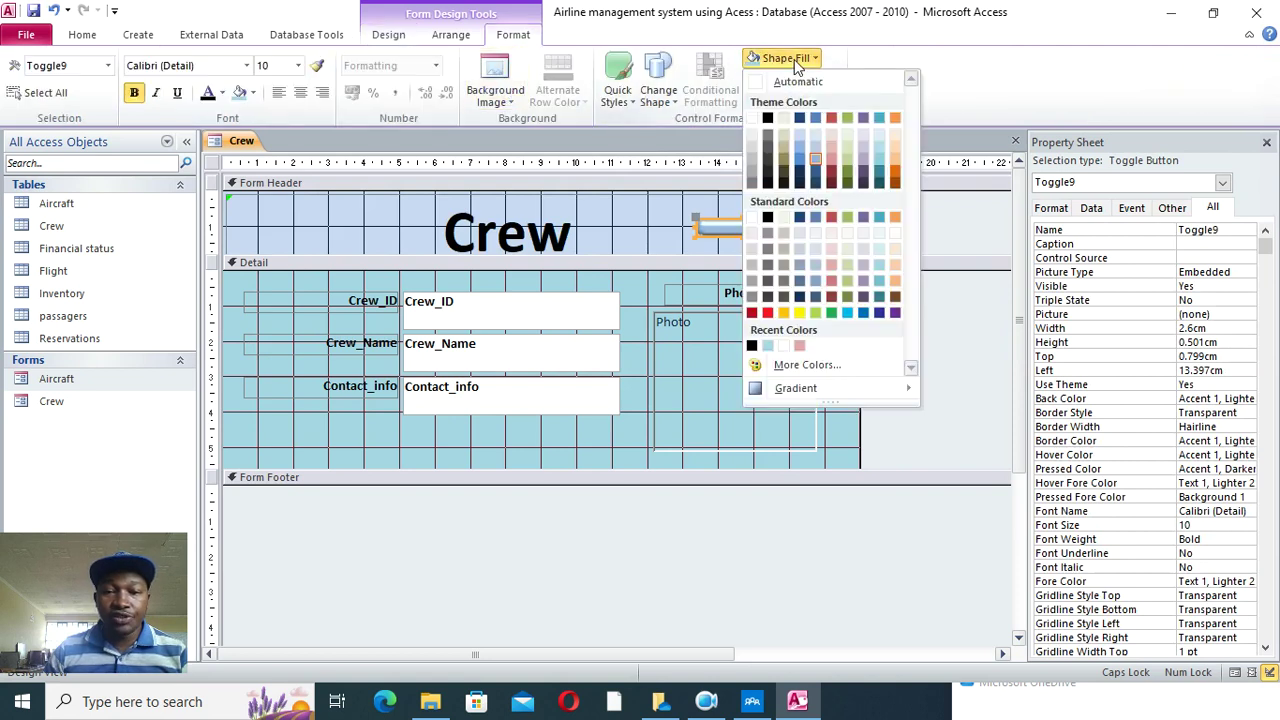
pyautogui.click(773, 318)
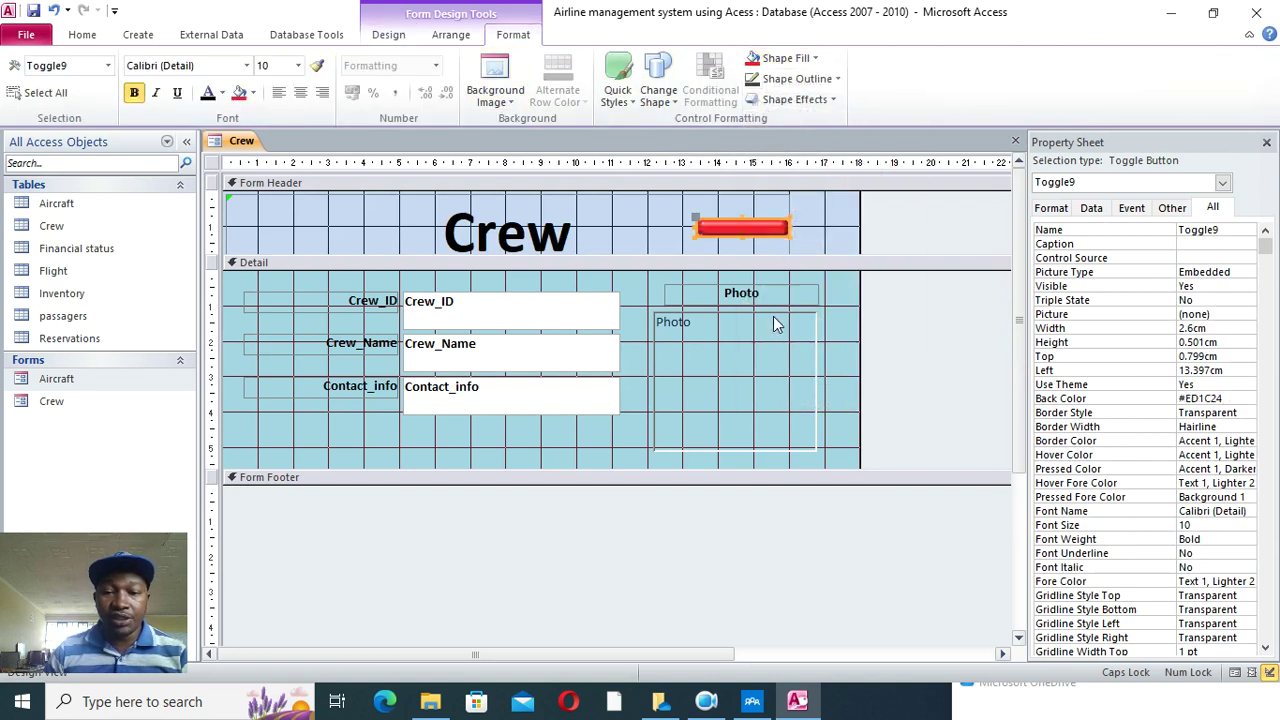
pyautogui.click(208, 92)
# - Caption the red button 'CLOSE FORM'
pyautogui.click(740, 226)
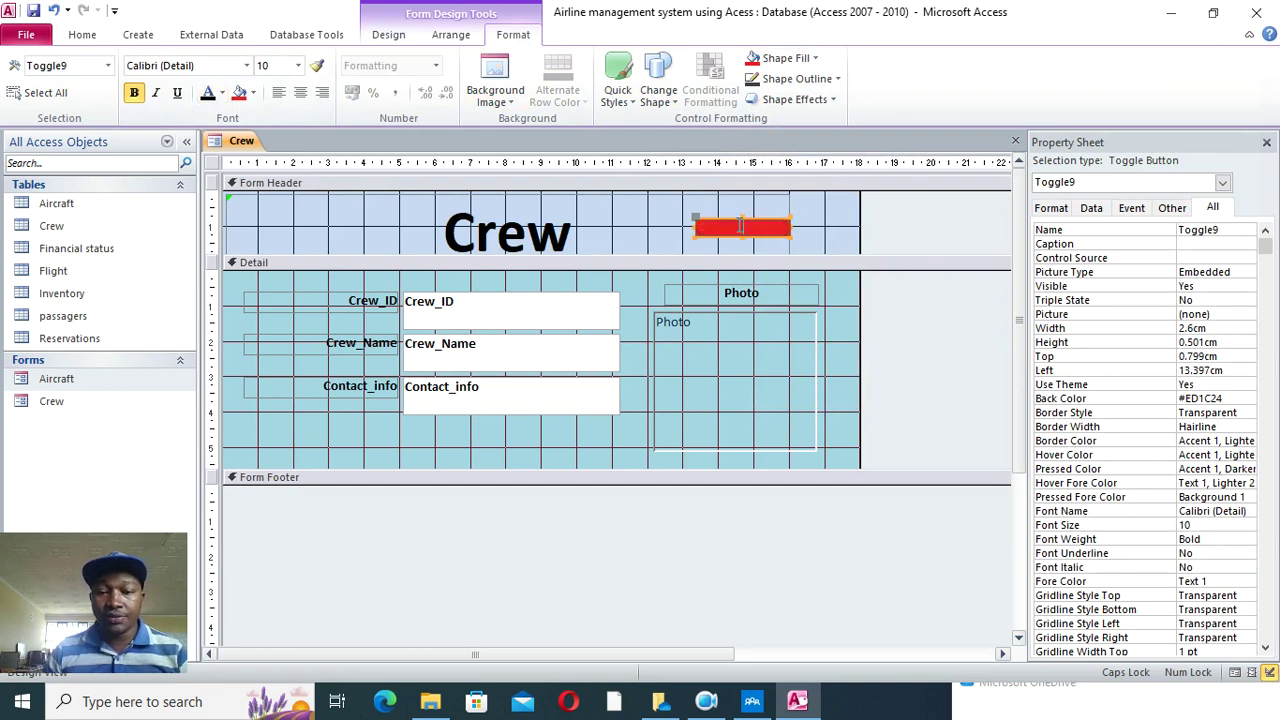
pyautogui.write('CLOSE FORM')
pyautogui.click(812, 247)
pyautogui.click(780, 232)
# - Give the CLOSE FORM button an On Click event procedure with the pasted exit-confirmation code
pyautogui.click(1131, 208)
pyautogui.click(1248, 230)
pyautogui.click(1248, 230)
pyautogui.click(1236, 244)
pyautogui.click(1265, 230)
pyautogui.write('Dim aexit As VbMsgBoxResult On Error GoTo cmdexit_Click_Err     aexit = MsgBox("Confirm if you want to exit", vbQuestion + vbYesNo, "Airline Management System")    If aexit = vbYes Then     DoCmd.Close , ""  End If cmdexit_Click_Exit:     Exit Sub  cmdexit_Click_Err:     MsgBox Error$     Resume cmdexit_Click_Exit')
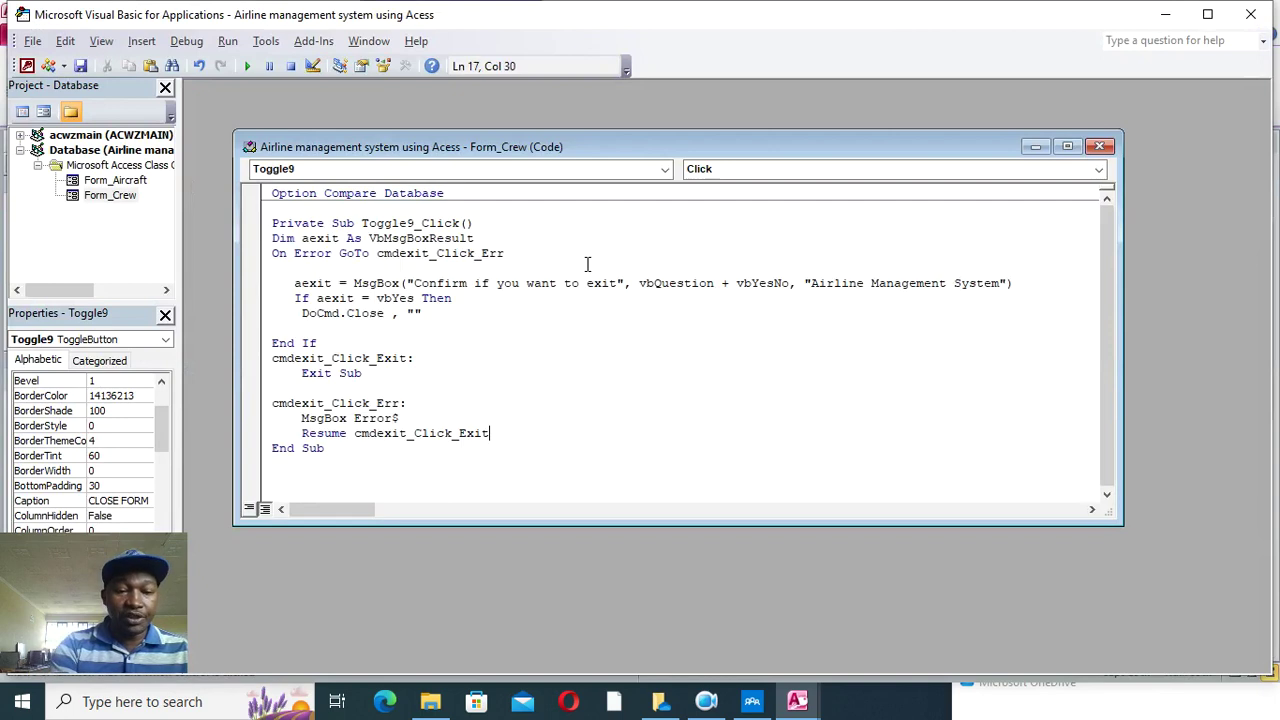
# - Run the Crew form, answer No to CLOSE FORM, then open the Photo field's attachments
pyautogui.click(1250, 14)
pyautogui.click(83, 37)
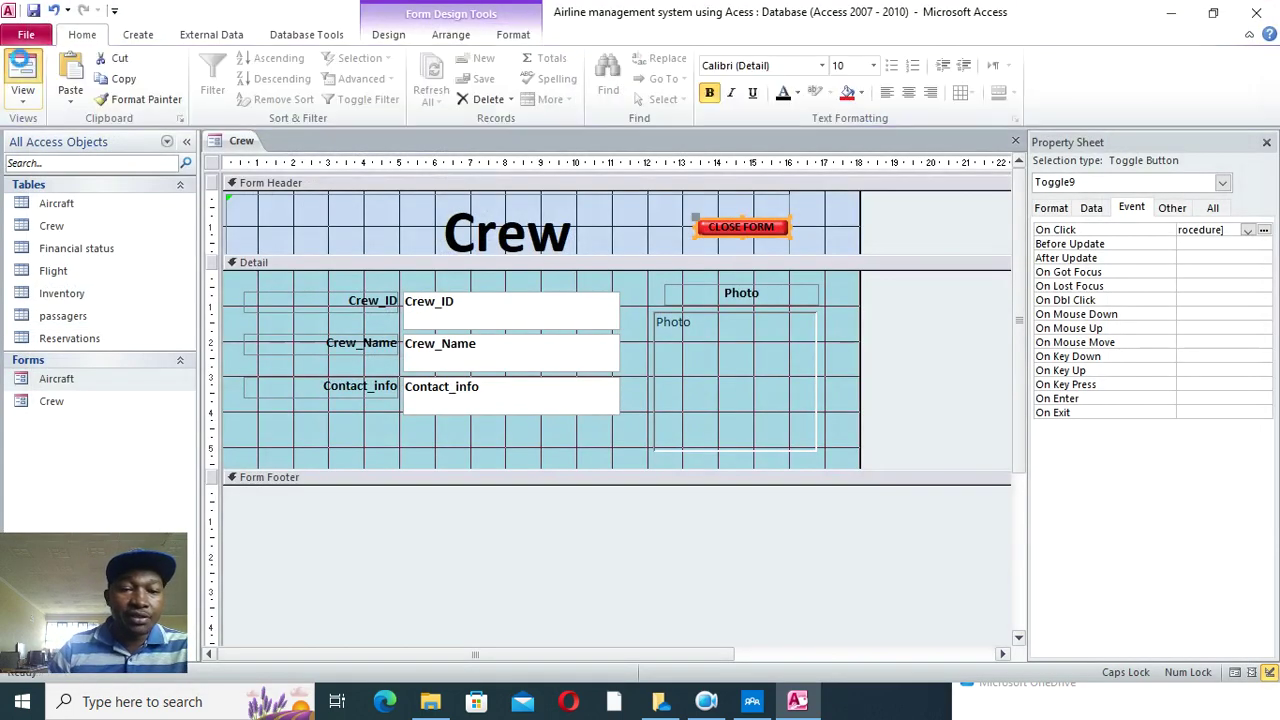
pyautogui.click(28, 70)
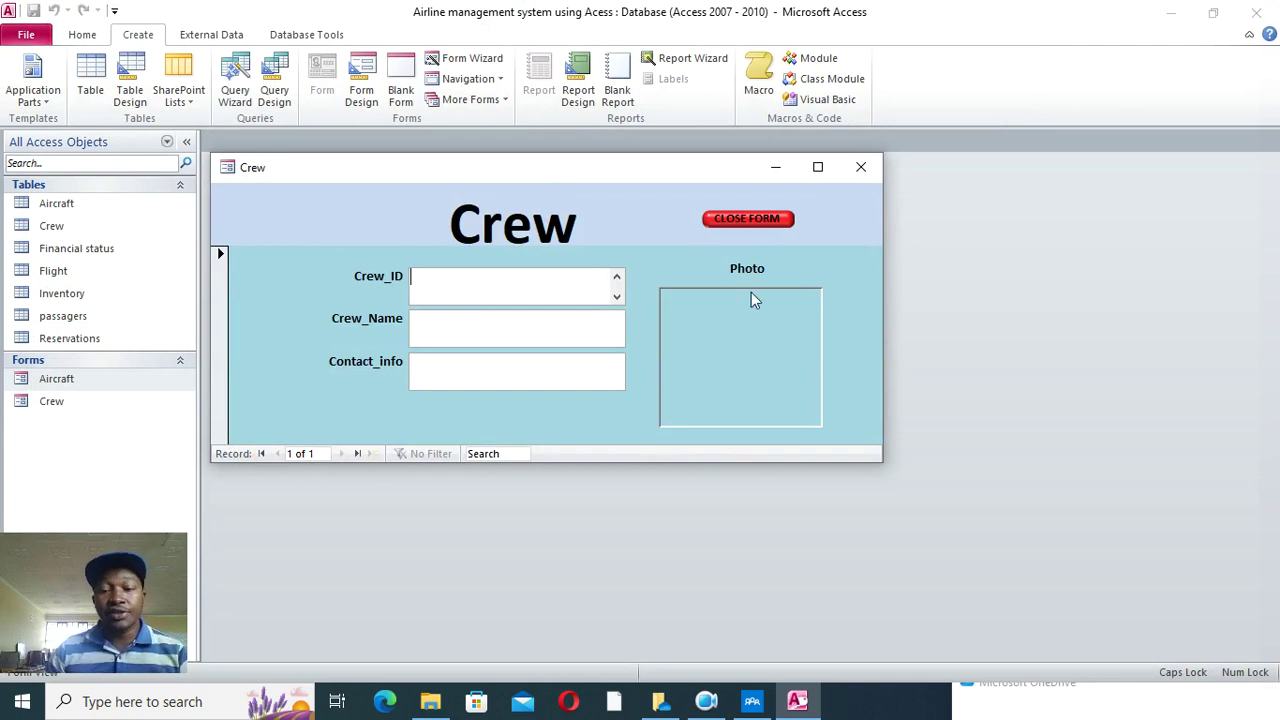
pyautogui.click(746, 219)
pyautogui.click(690, 413)
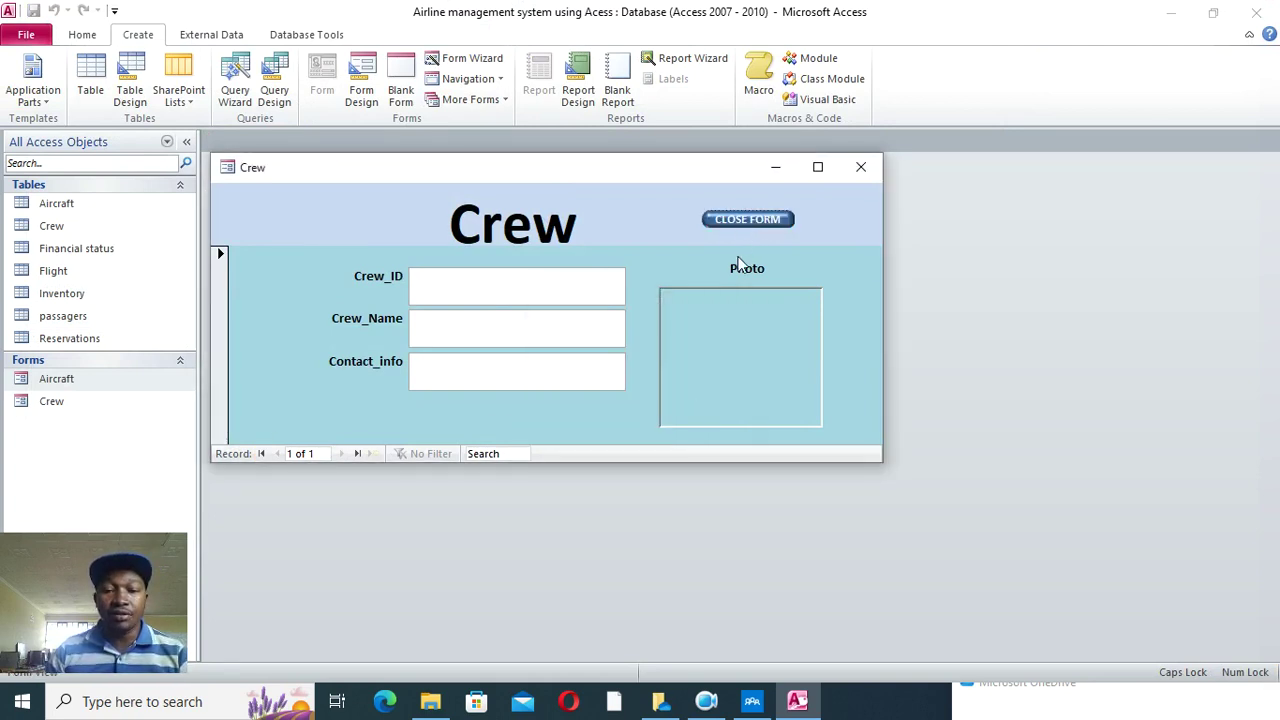
pyautogui.doubleClick(735, 347)
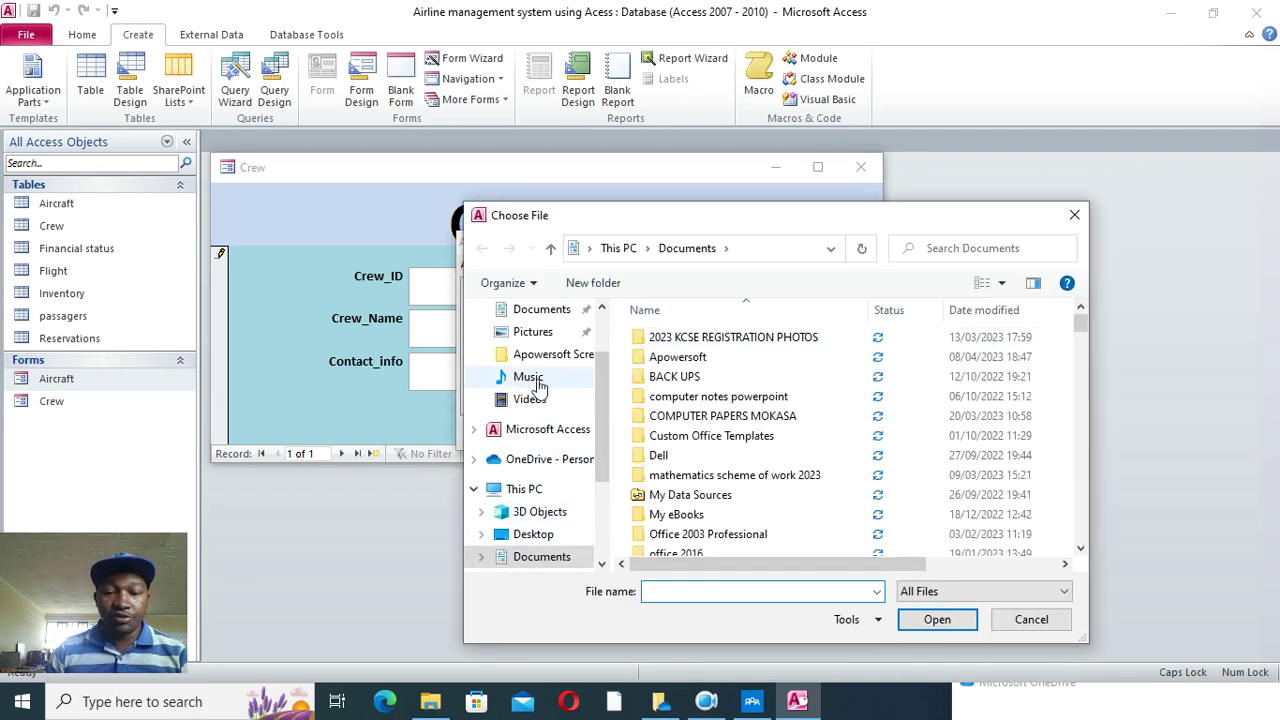
# - Browse the Pictures and Documents folders for a crew photo
pyautogui.click(533, 333)
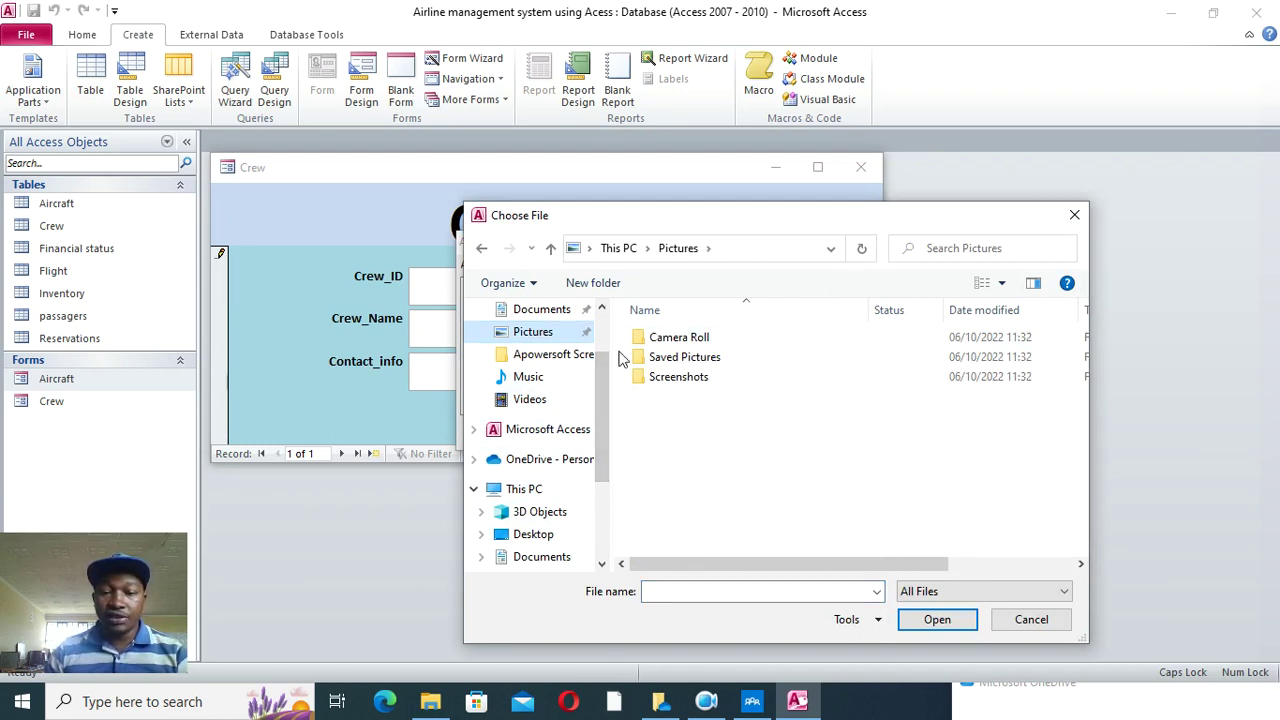
pyautogui.click(542, 313)
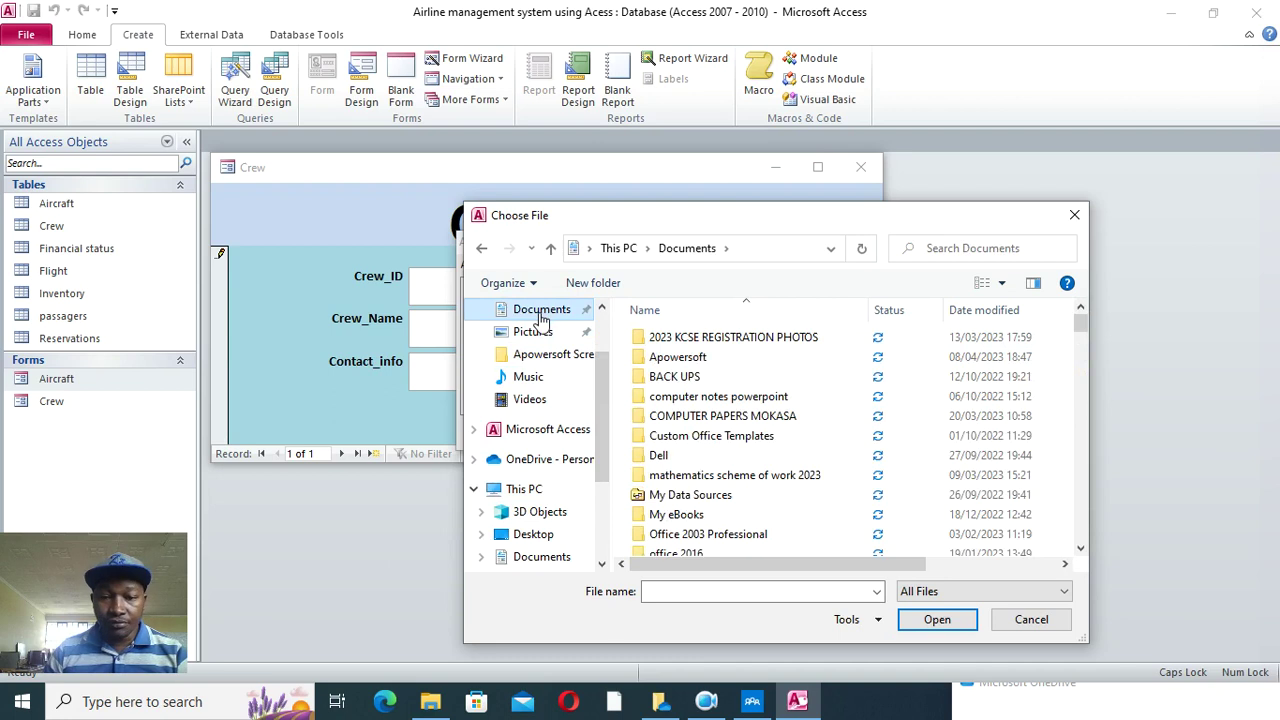
pyautogui.scroll(-1, 690, 530)
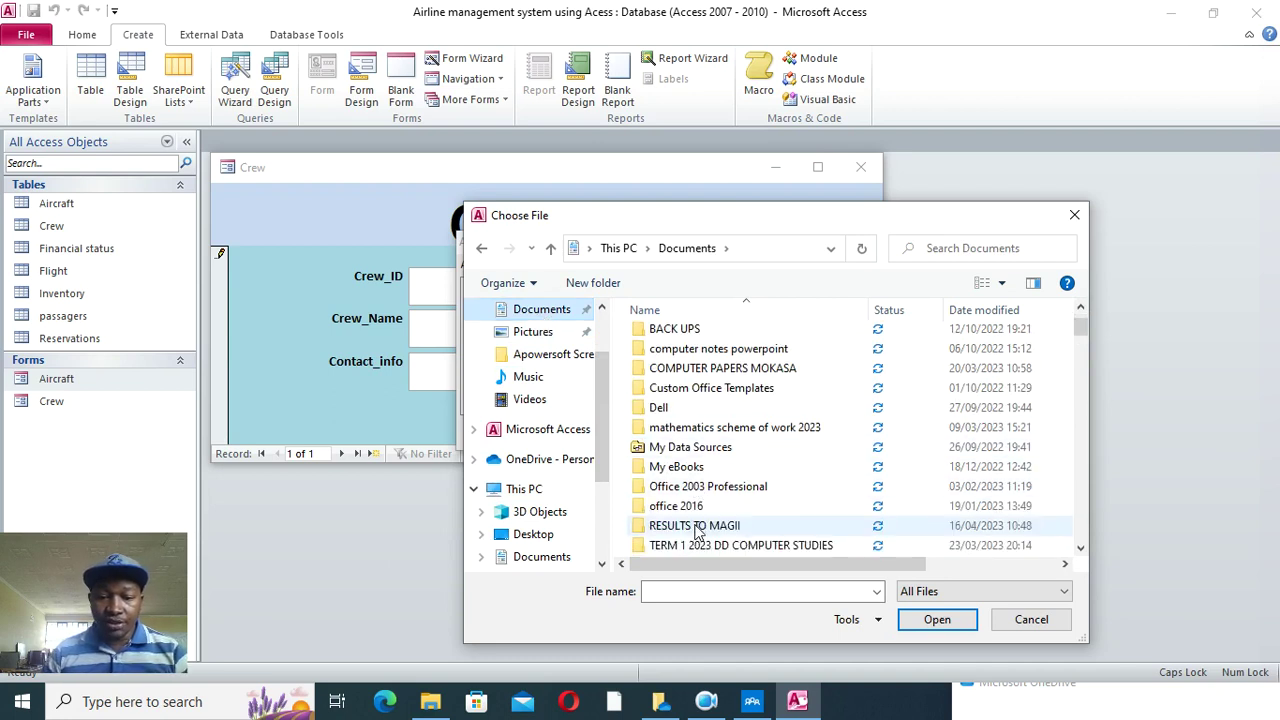
pyautogui.scroll(-3, 697, 530)
pyautogui.scroll(1, 700, 440)
pyautogui.scroll(1, 700, 440)
pyautogui.scroll(-4, 702, 455)
pyautogui.scroll(-3, 702, 465)
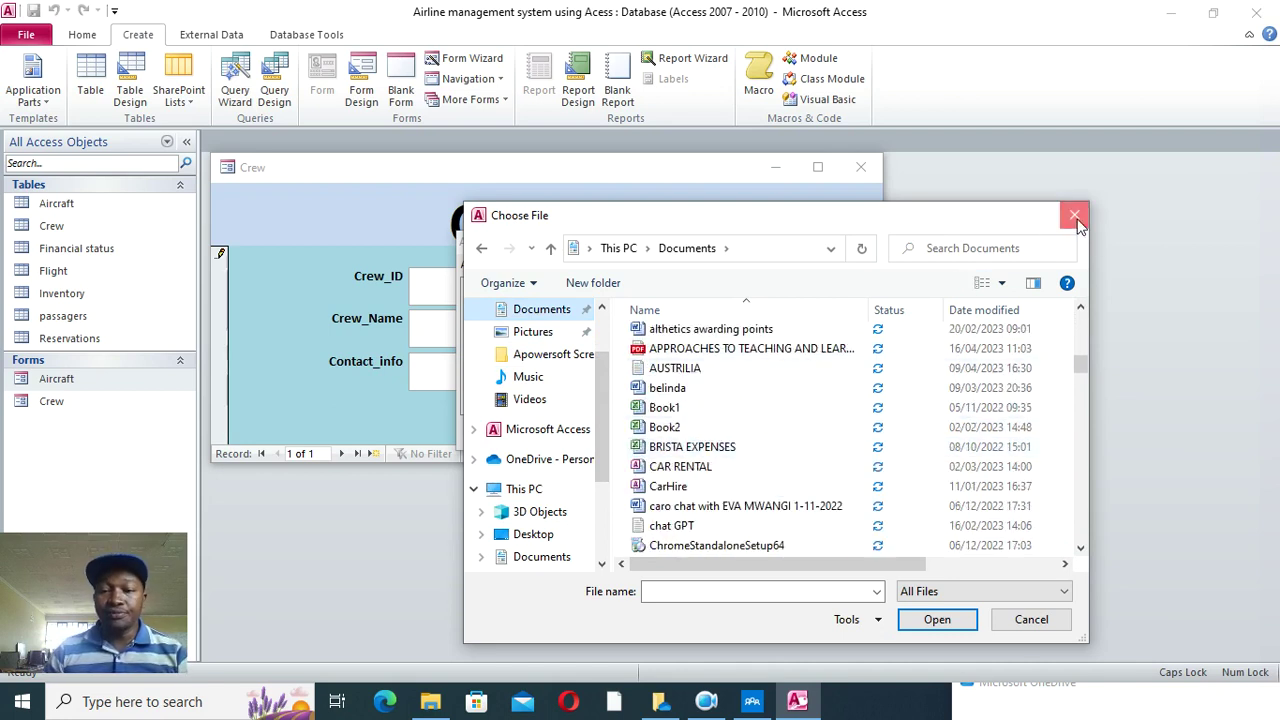
# - Cancel the photo attachment, close the Crew form, and launch the Form Wizard
pyautogui.click(1075, 216)
pyautogui.click(775, 436)
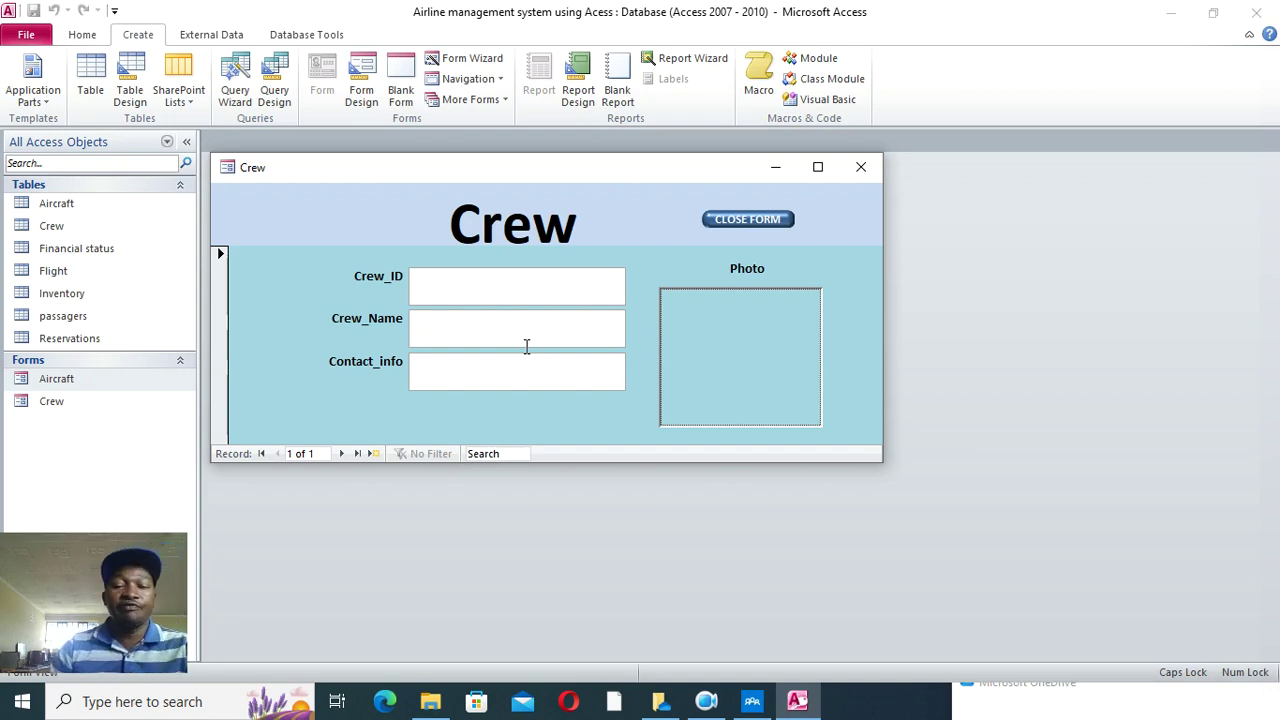
pyautogui.click(859, 168)
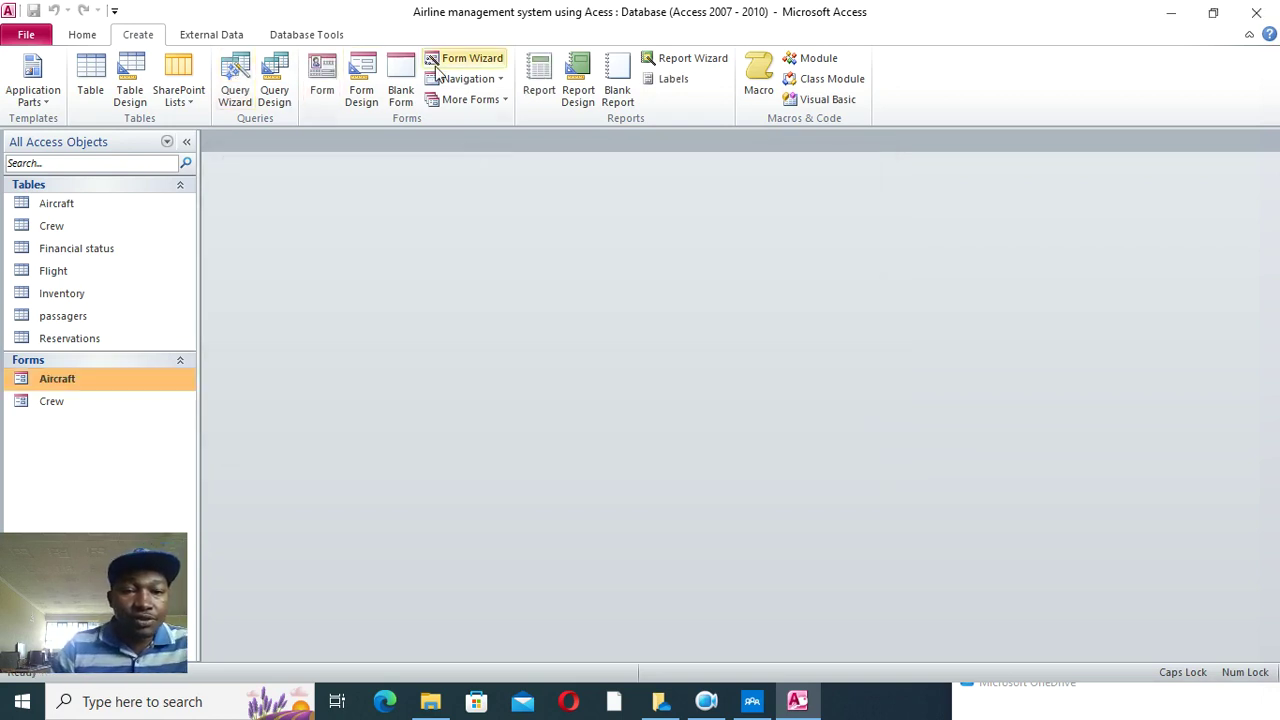
pyautogui.click(466, 60)
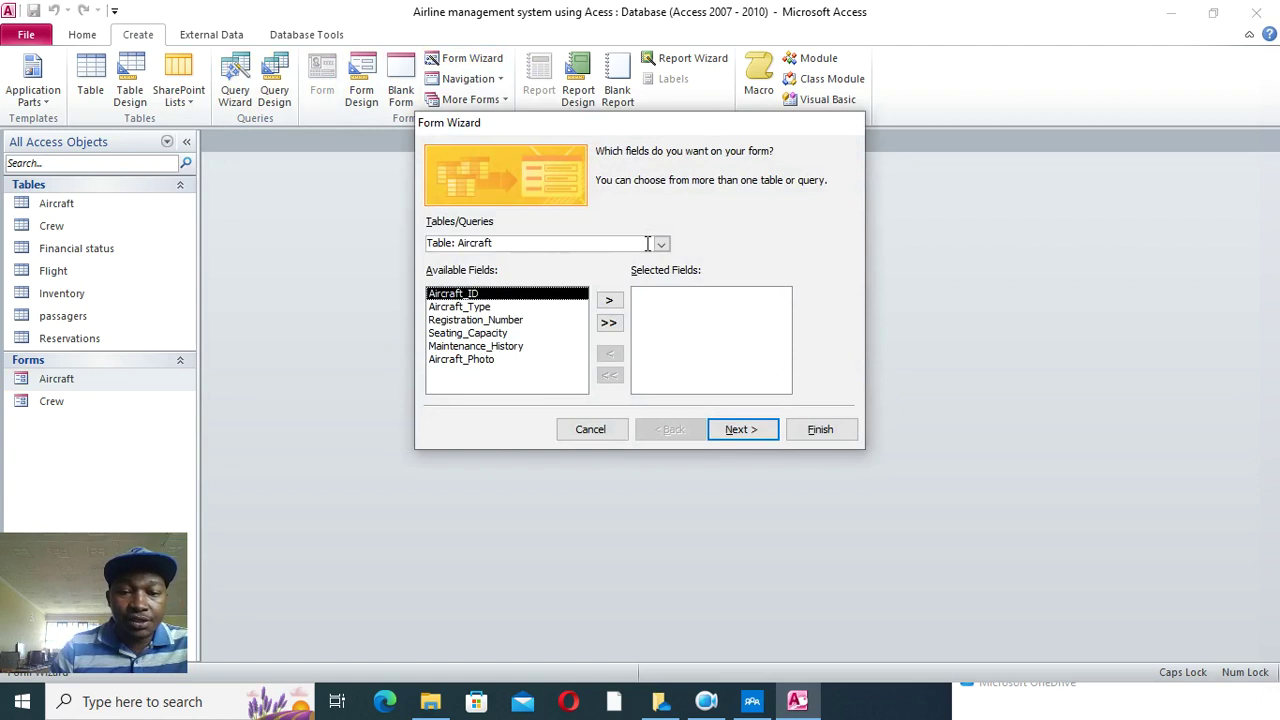
# - Build a tabular Financial status form with TransactionID, Reveneu, Expenses and Profit
pyautogui.click(661, 244)
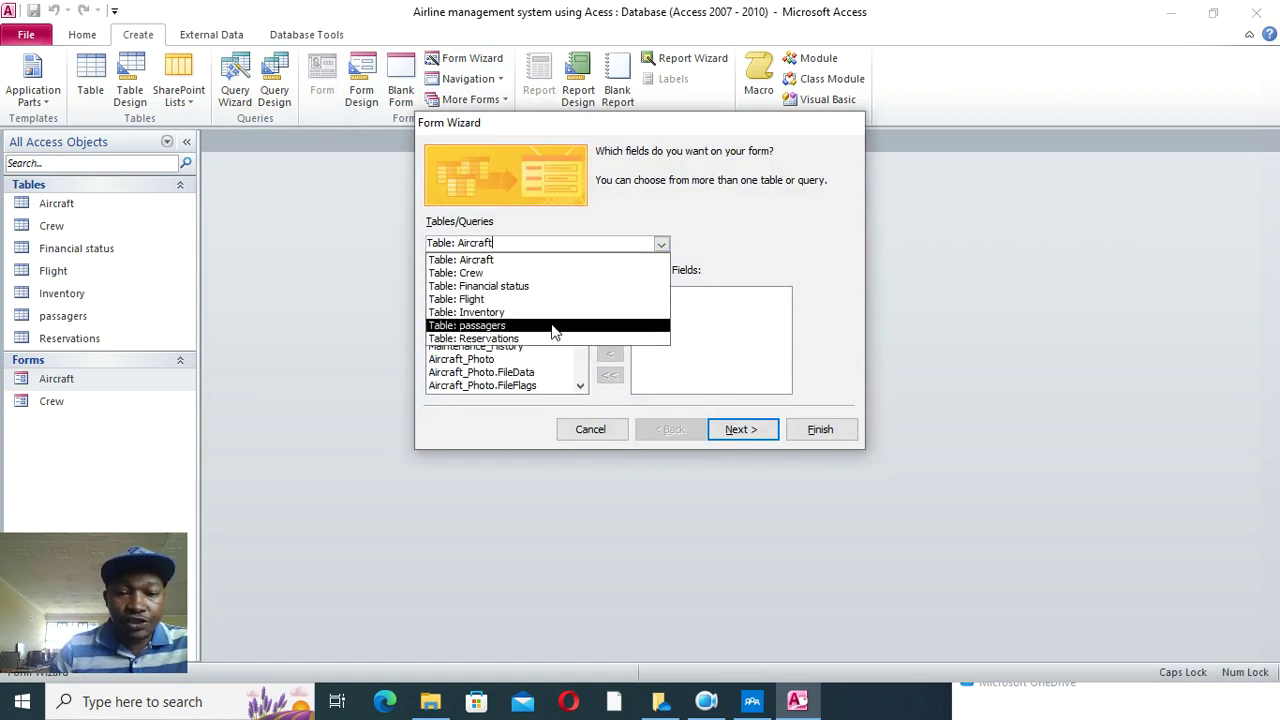
pyautogui.click(551, 286)
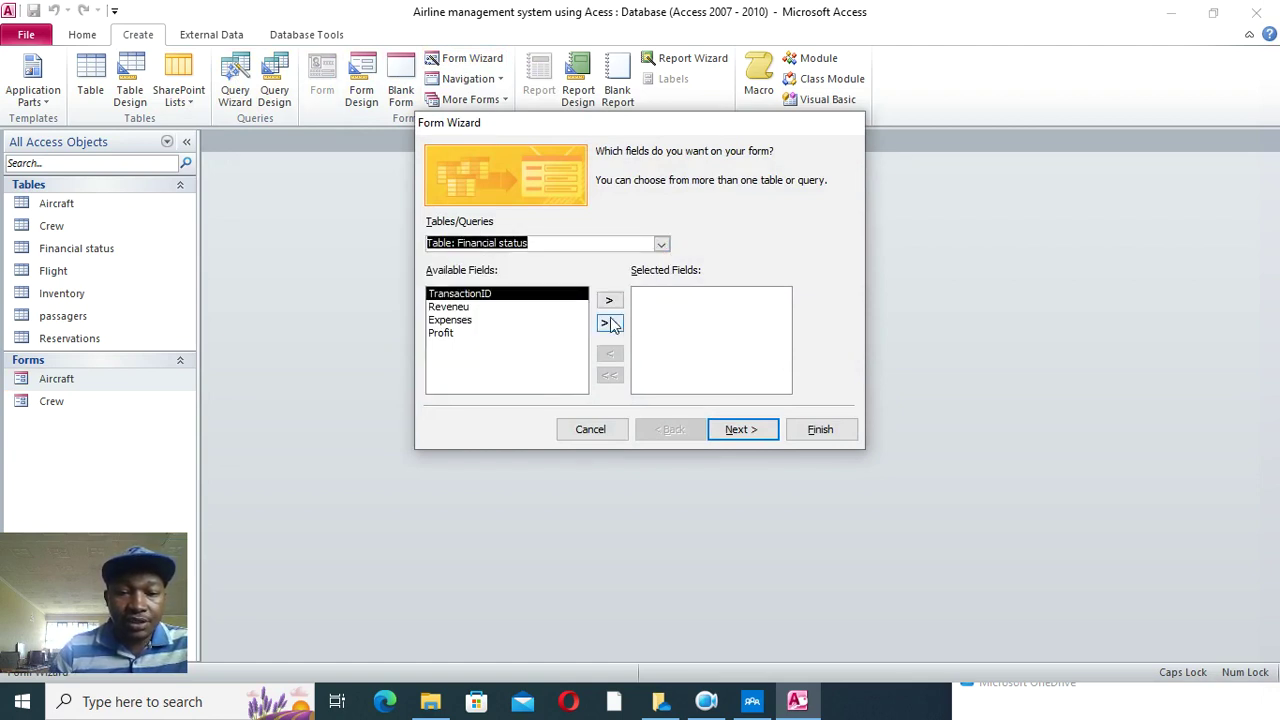
pyautogui.click(610, 323)
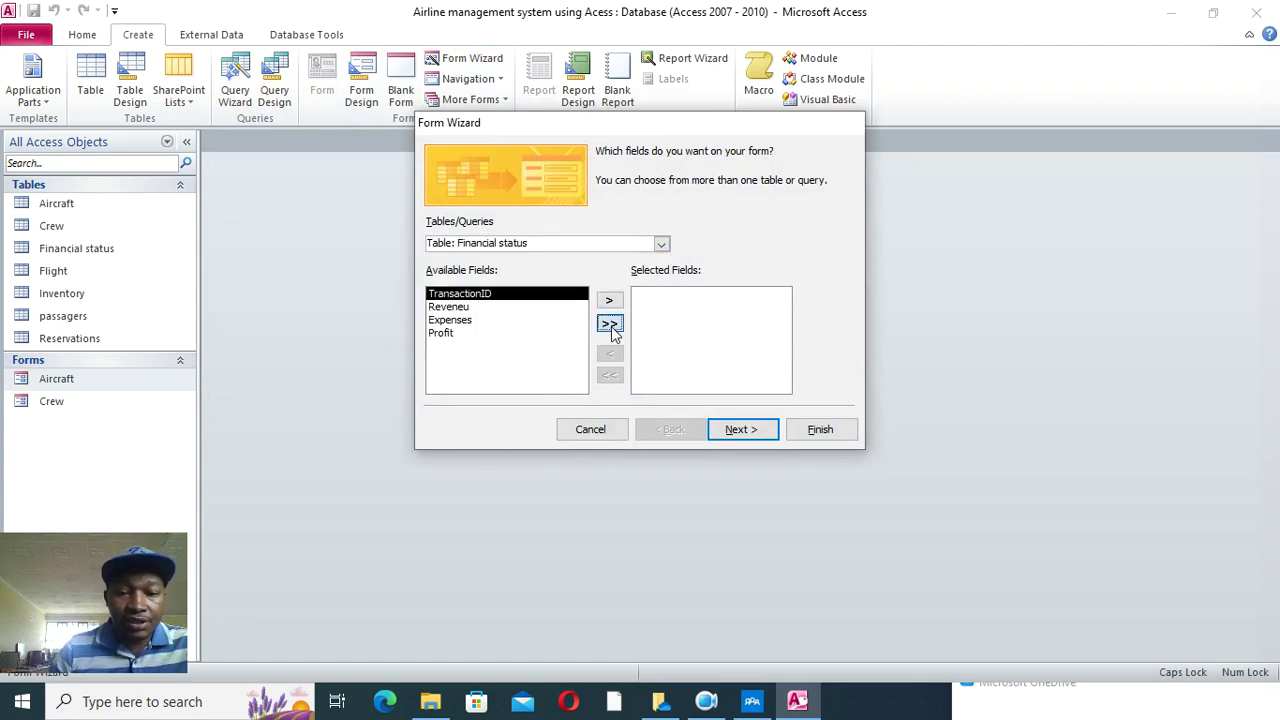
pyautogui.click(749, 435)
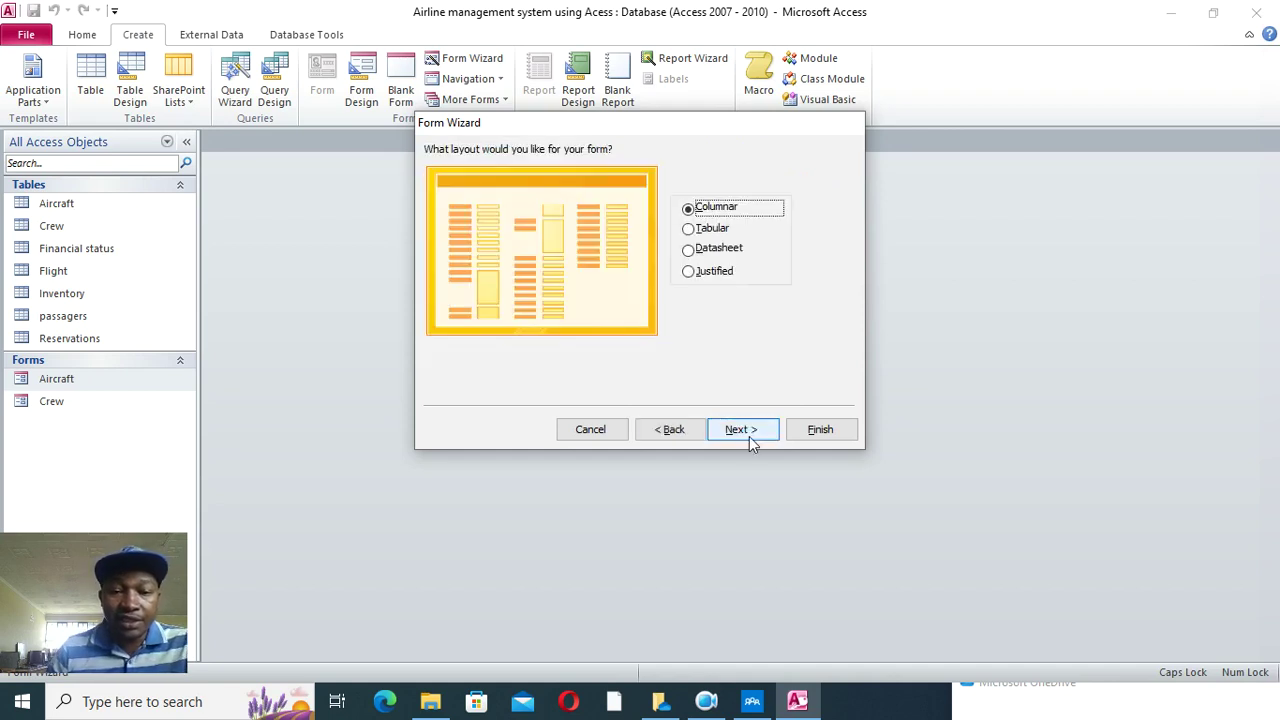
pyautogui.click(712, 230)
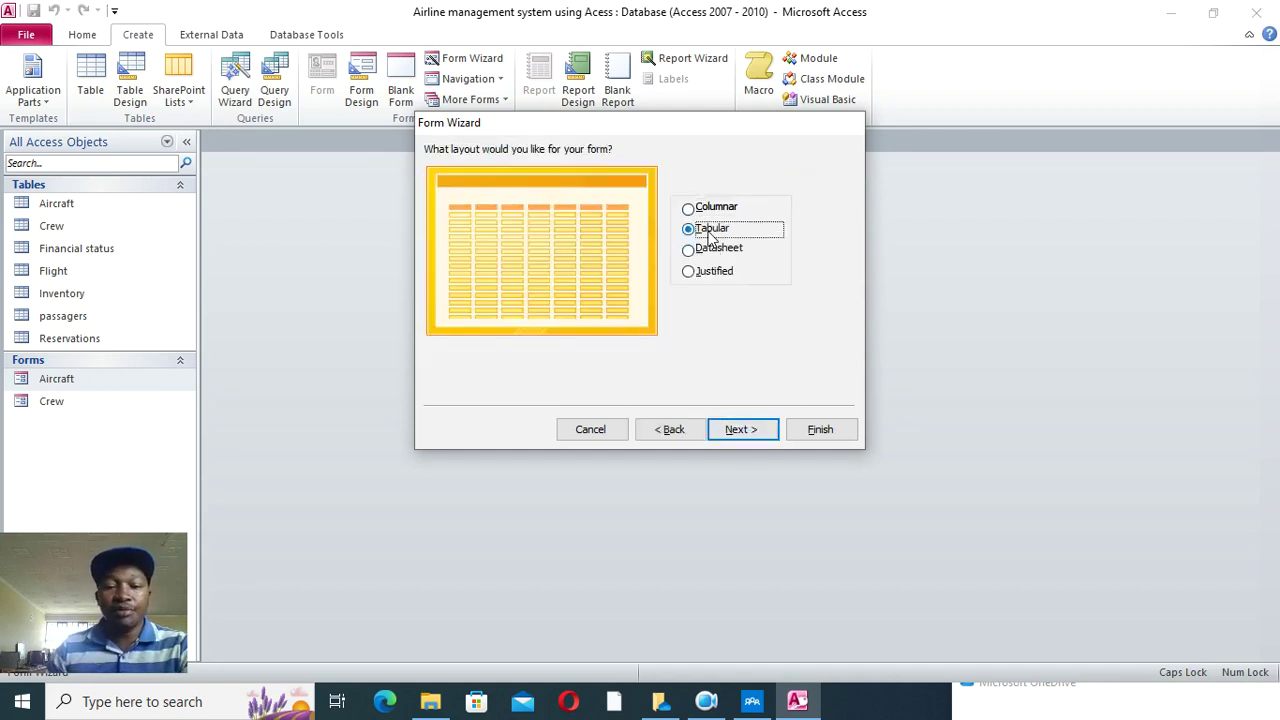
pyautogui.click(758, 433)
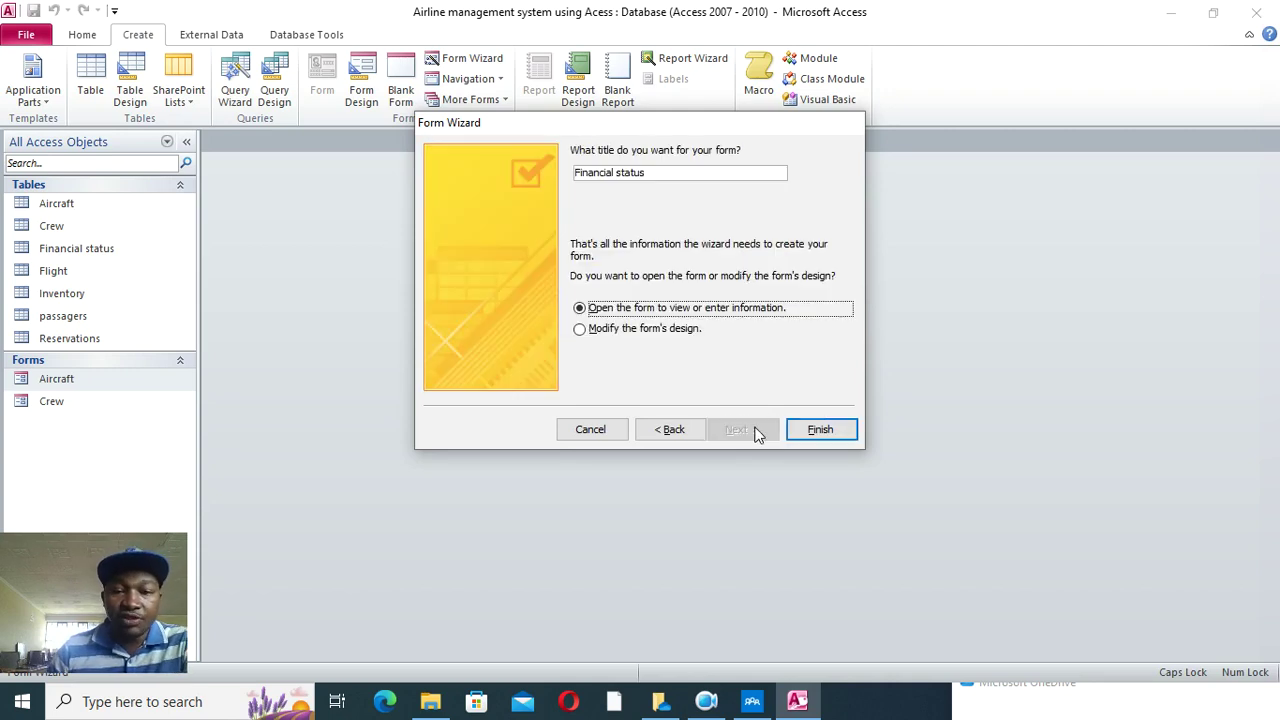
pyautogui.click(819, 433)
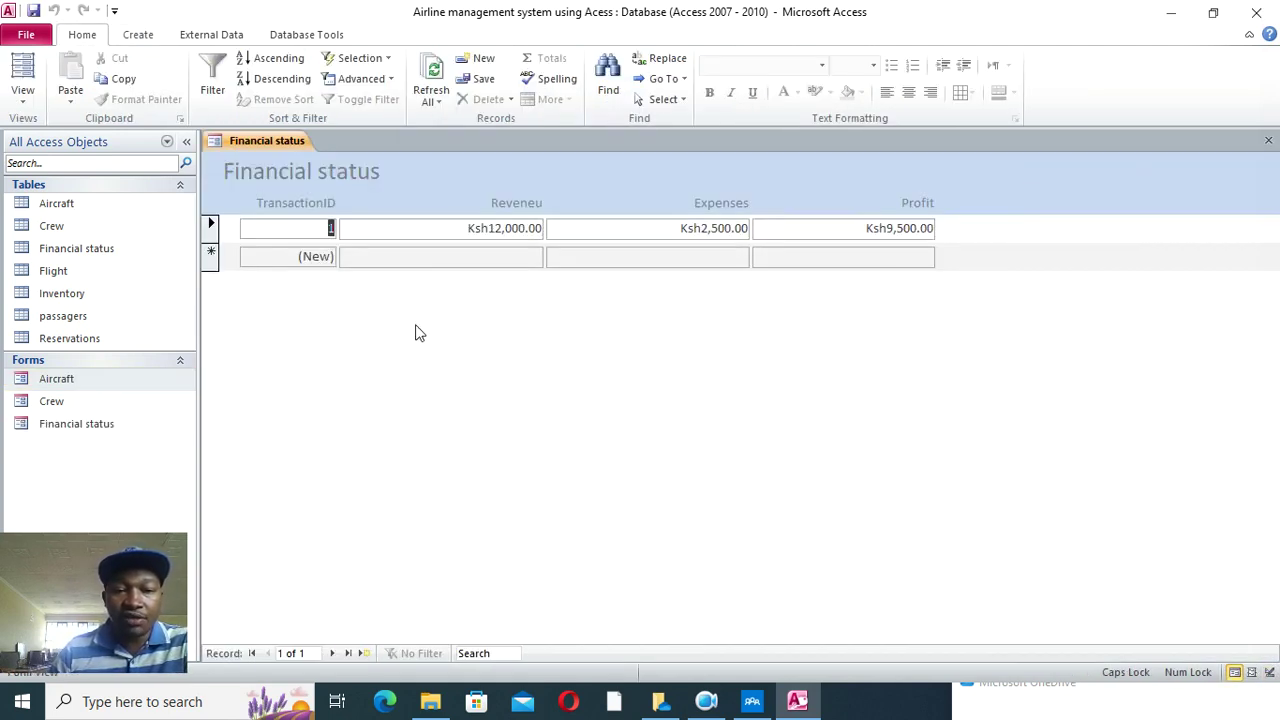
# - In Design View, centre, widen and bold the Financial status title
pyautogui.rightClick(484, 318)
pyautogui.click(547, 376)
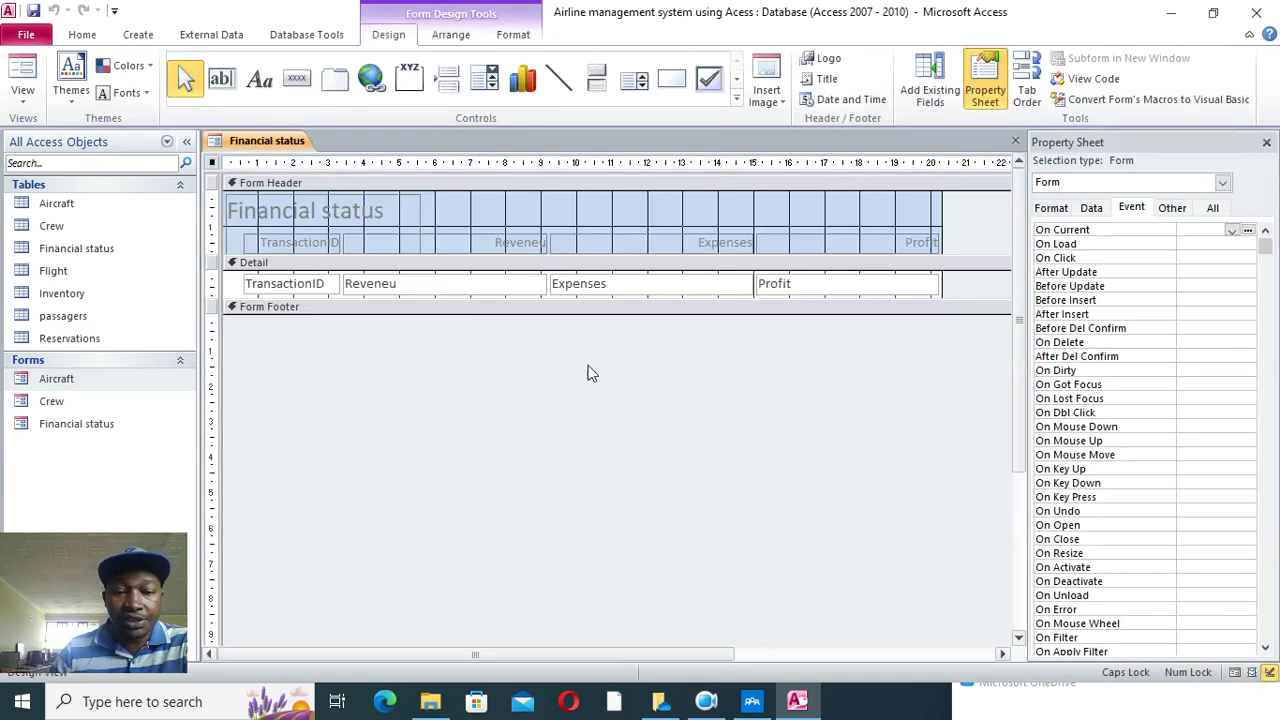
pyautogui.moveTo(372, 208); pyautogui.dragTo(520, 205)
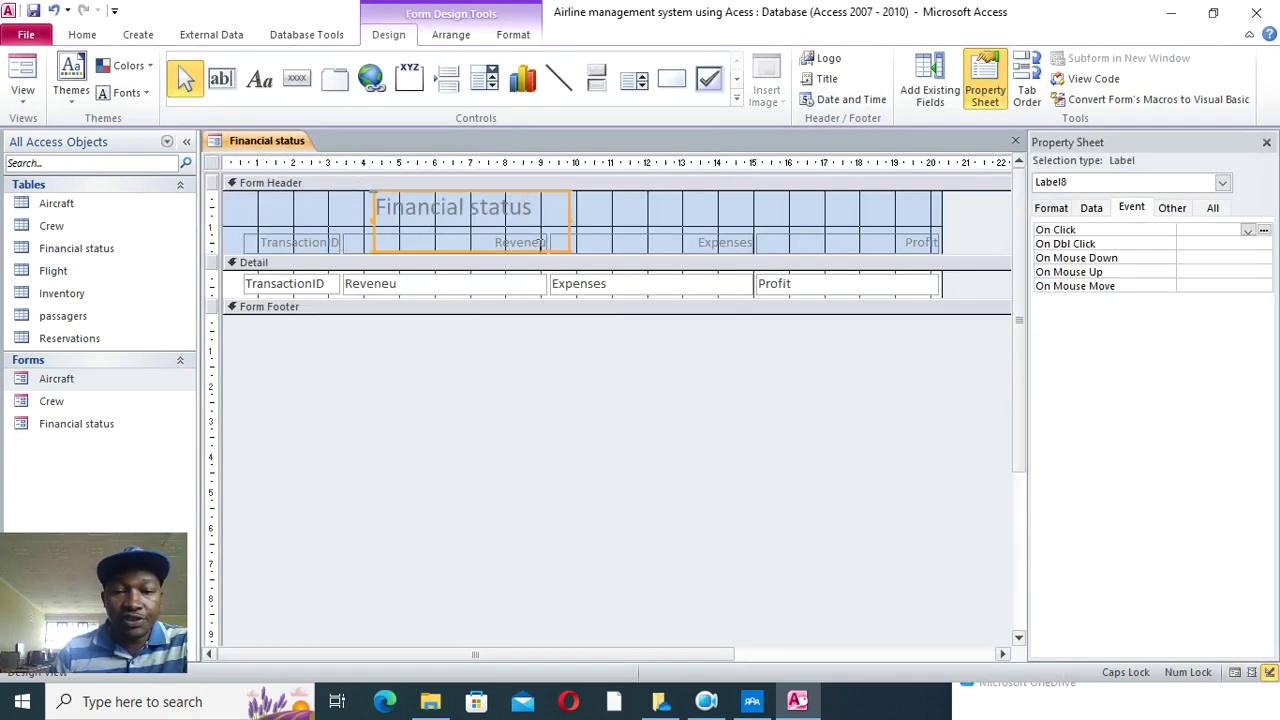
pyautogui.moveTo(567, 250); pyautogui.dragTo(694, 226)
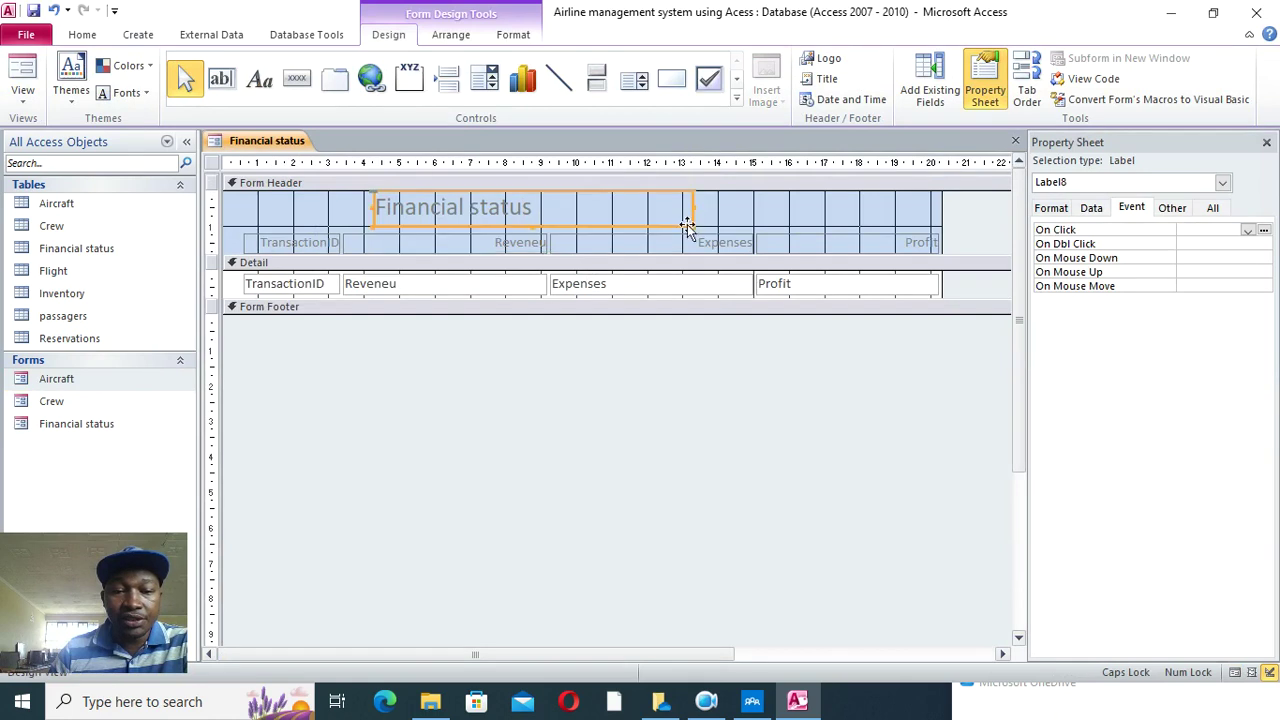
pyautogui.click(526, 38)
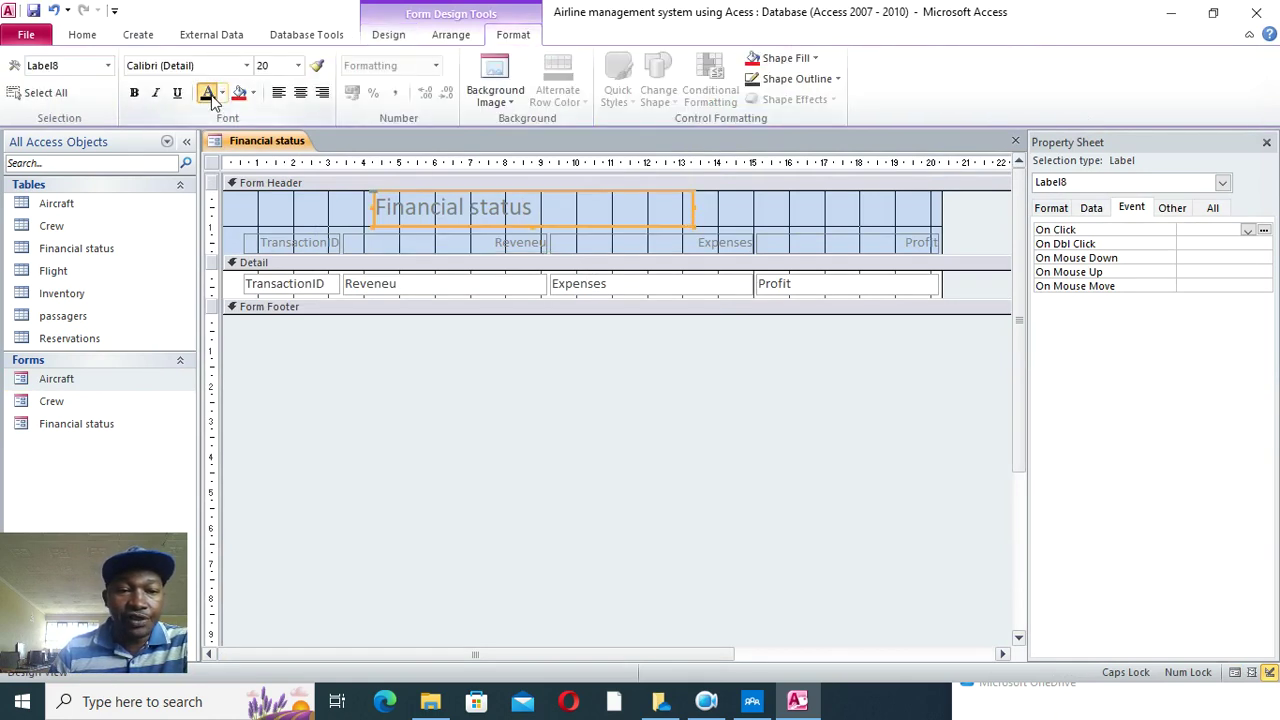
pyautogui.click(133, 92)
# - Make the header labels black and unbolded, and the four Detail fields bold
pyautogui.click(283, 238)
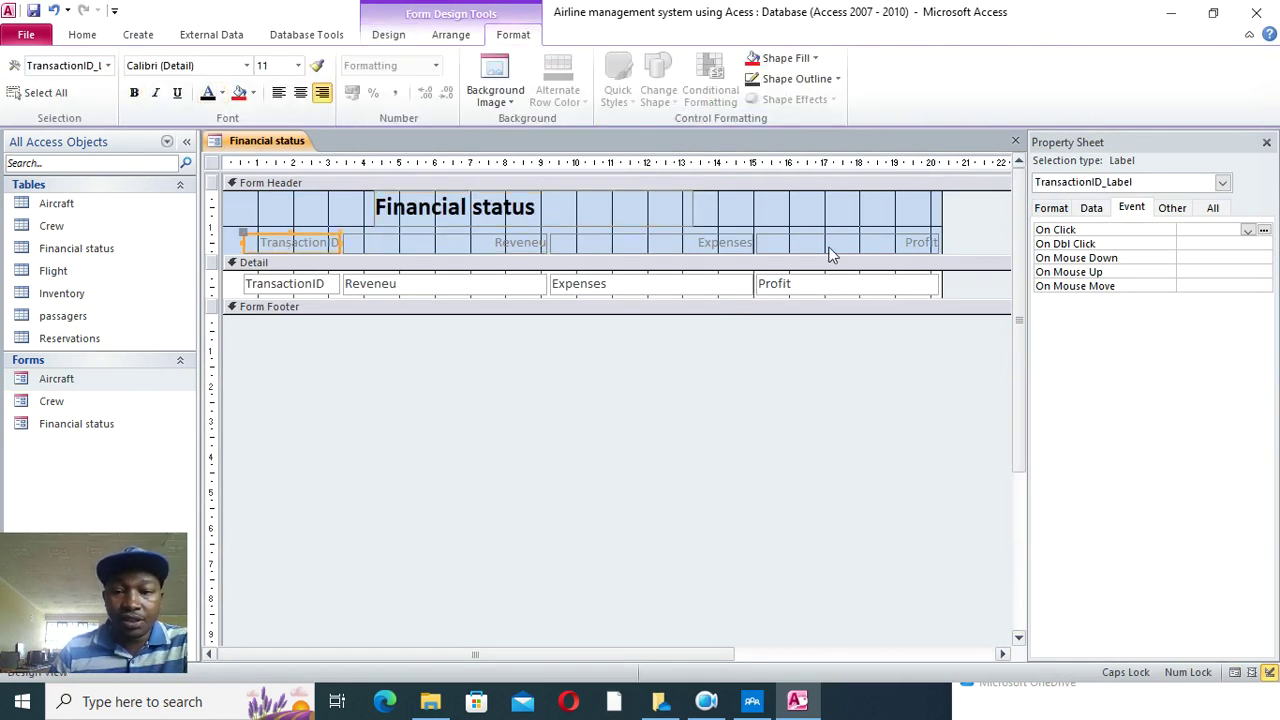
pyautogui.moveTo(255, 225); pyautogui.dragTo(918, 243)
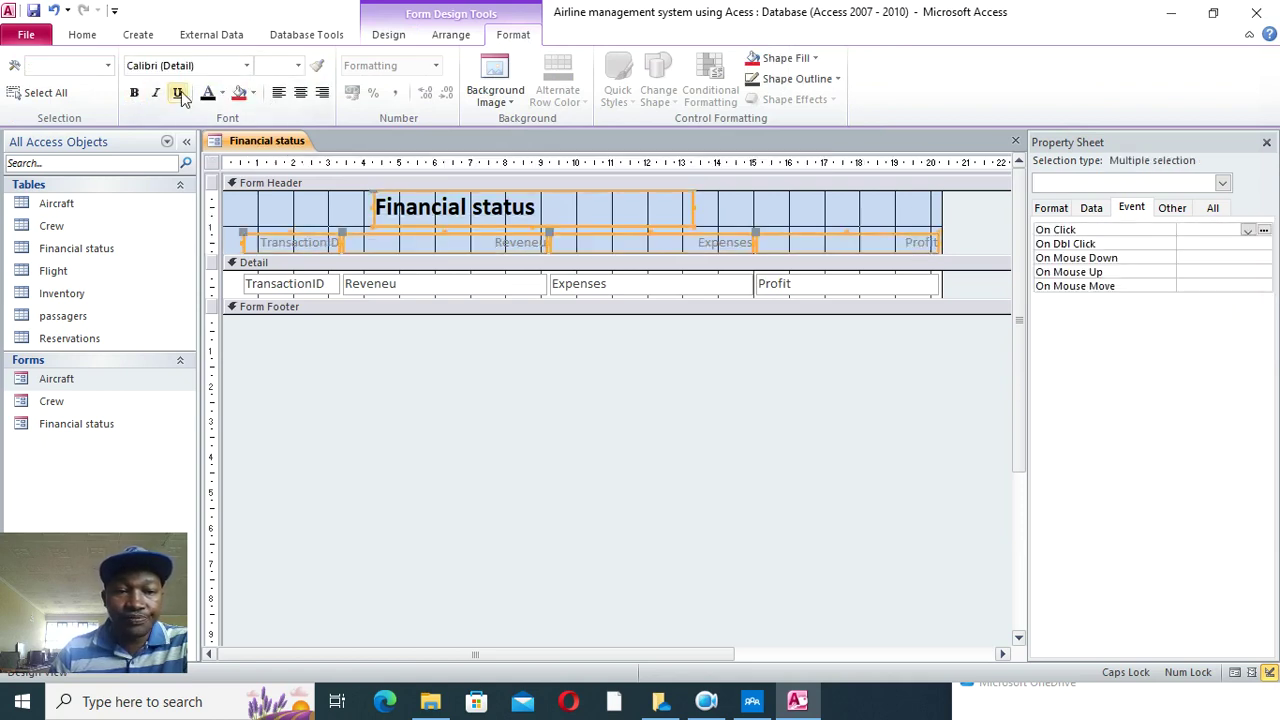
pyautogui.click(208, 92)
pyautogui.click(134, 92)
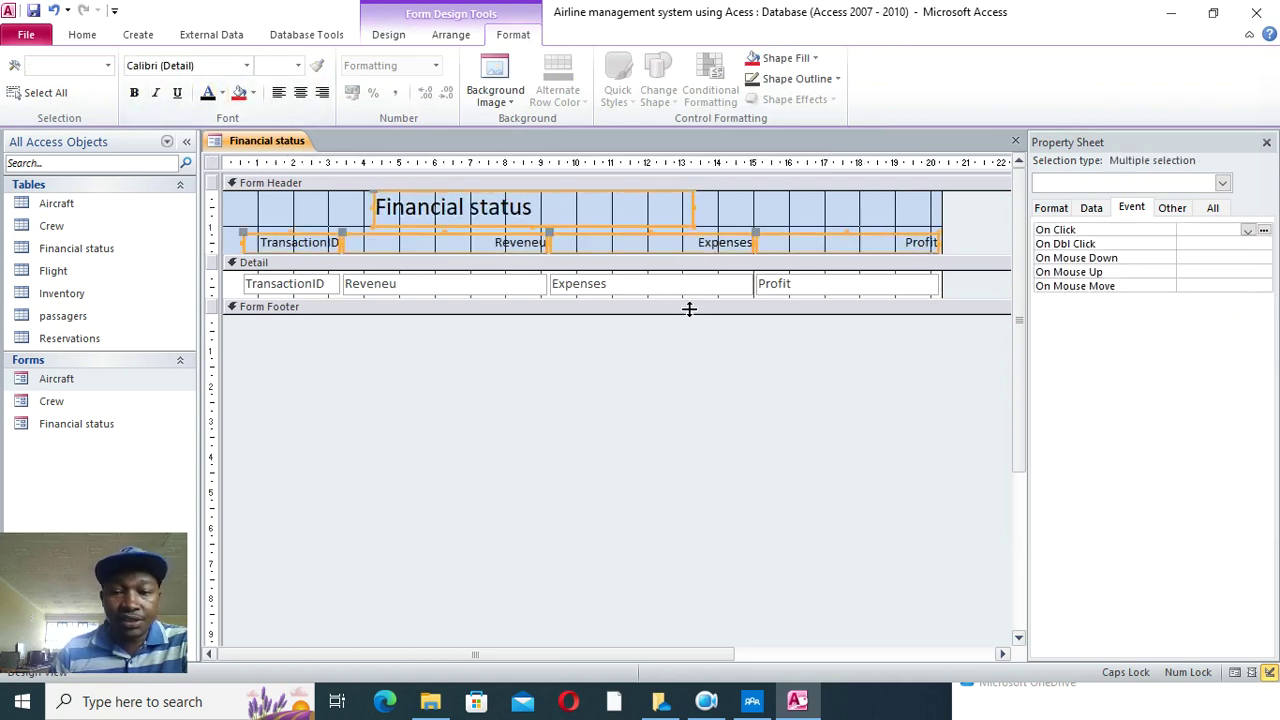
pyautogui.moveTo(240, 290); pyautogui.dragTo(866, 314)
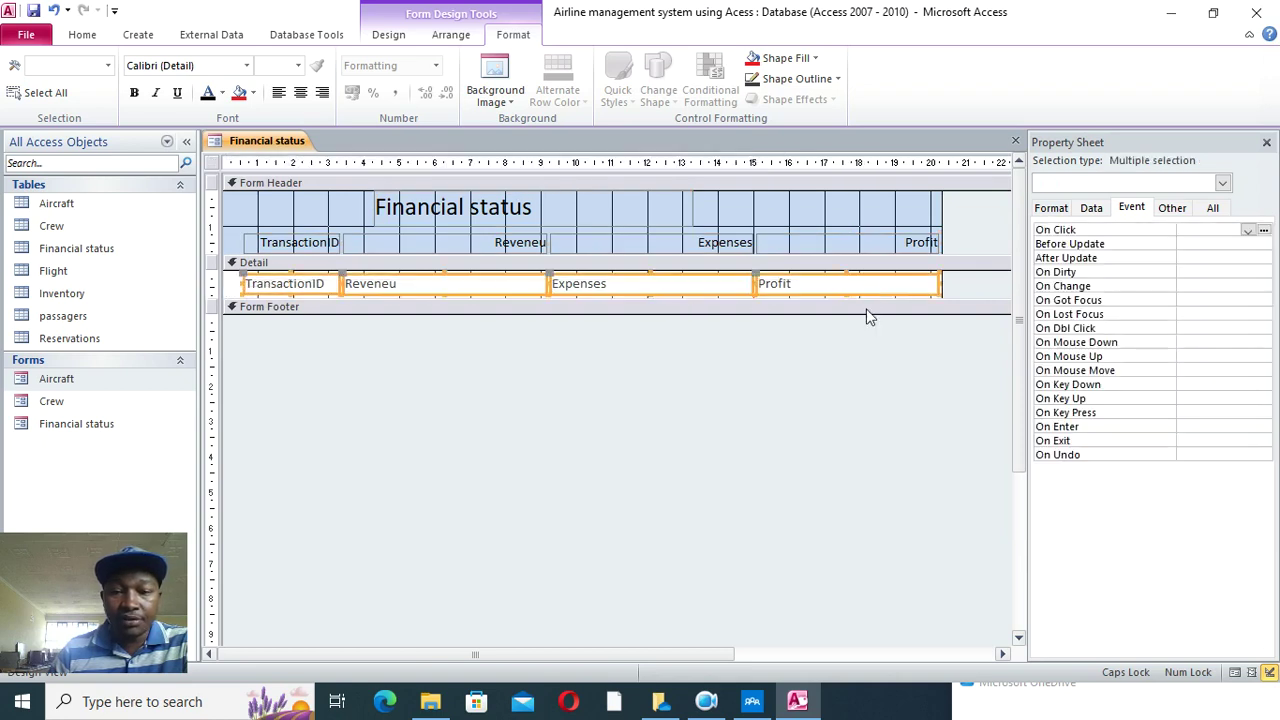
pyautogui.click(134, 92)
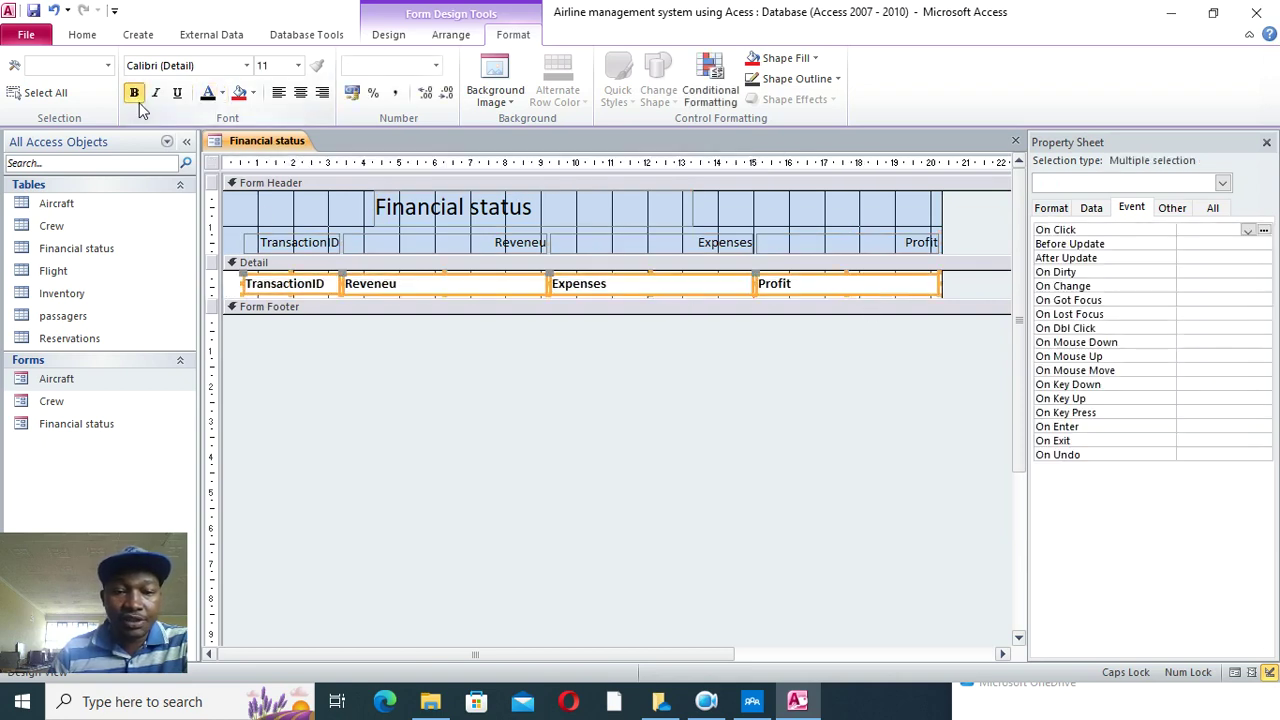
# - Fill the form header white and switch Financial status back to Form View
pyautogui.rightClick(252, 208)
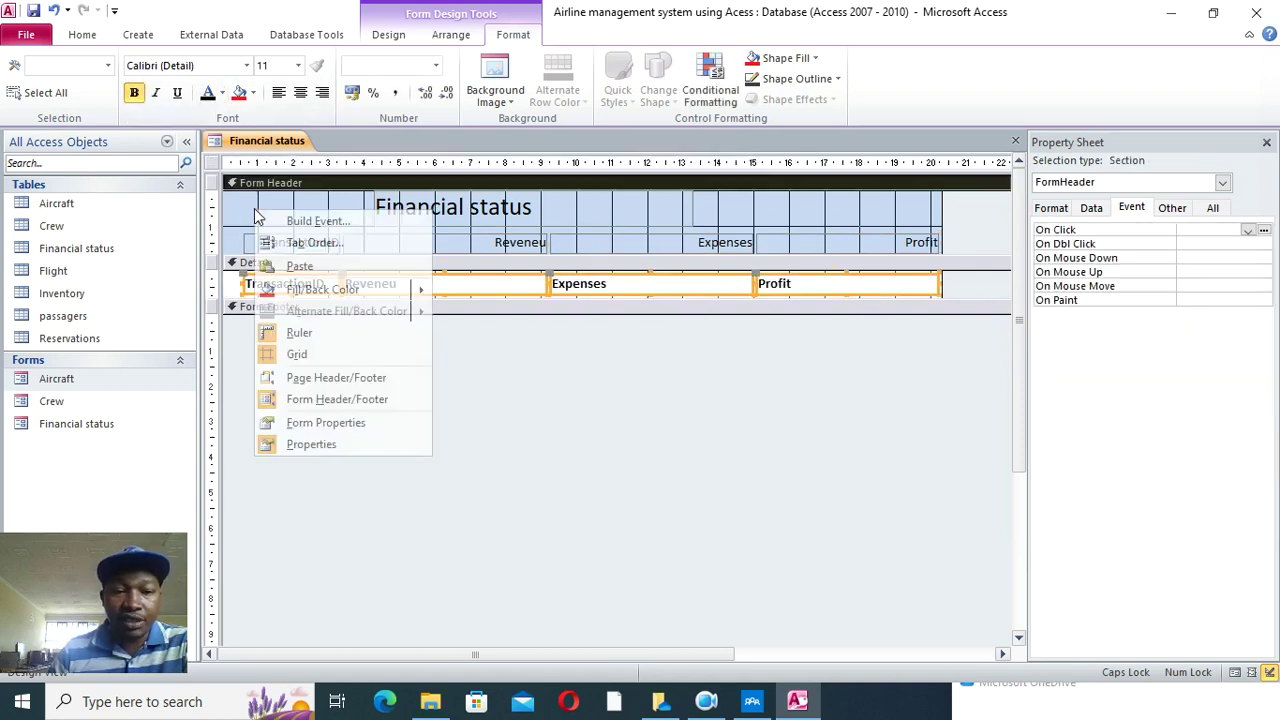
pyautogui.moveTo(378, 294)
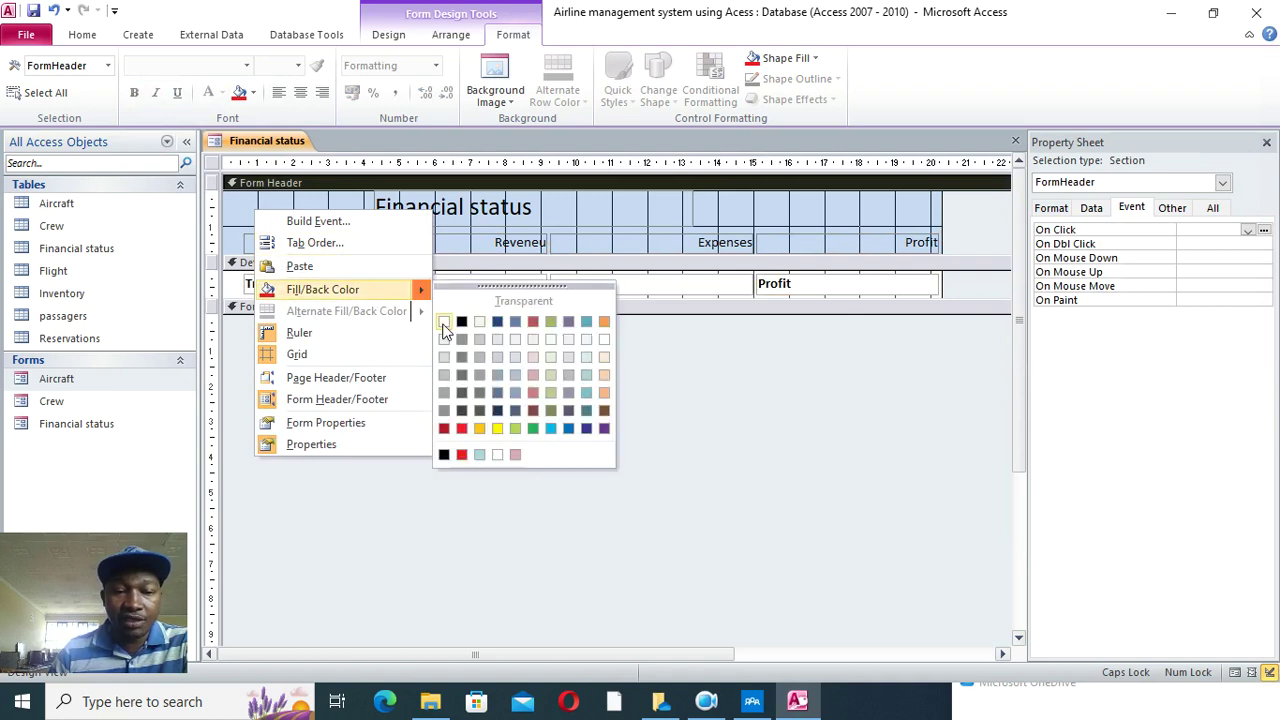
pyautogui.click(440, 320)
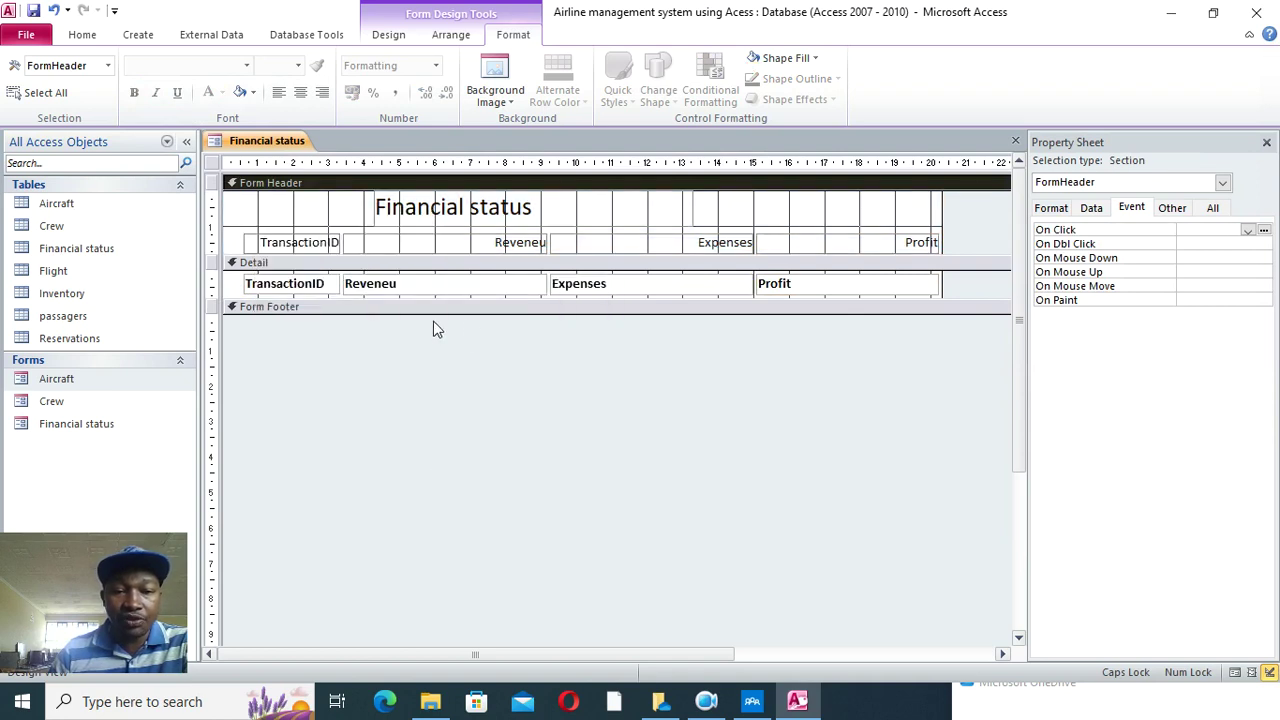
pyautogui.click(80, 35)
pyautogui.click(23, 75)
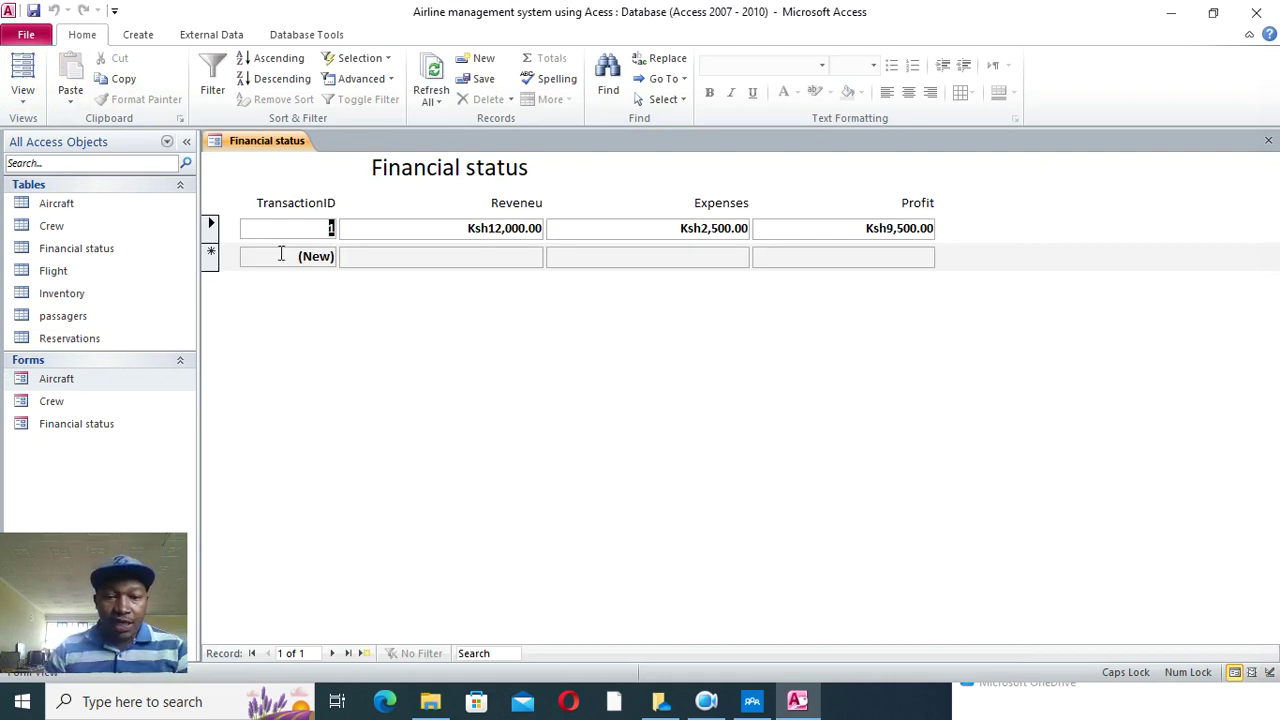
# - Enter a new record with revenue 56000 and expenses 45000, then close the Financial status form
pyautogui.click(430, 262)
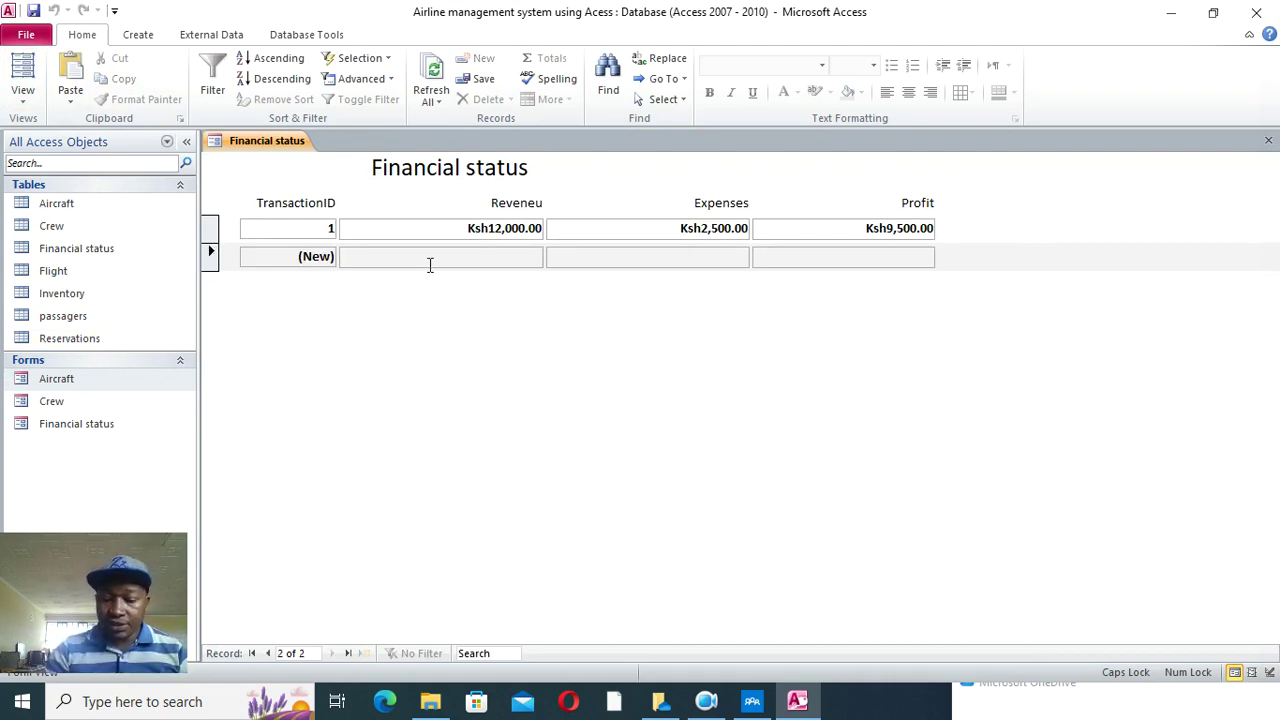
pyautogui.write('56000')
pyautogui.click(574, 262)
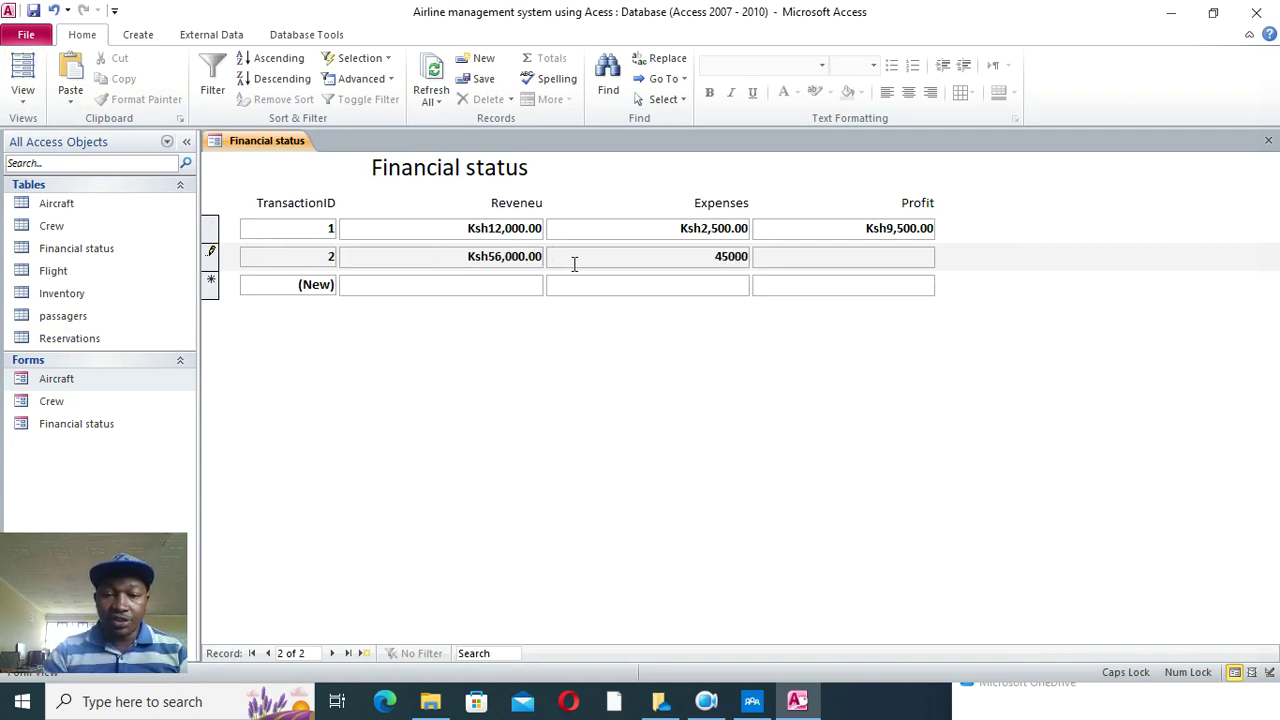
pyautogui.write('45000')
pyautogui.click(583, 284)
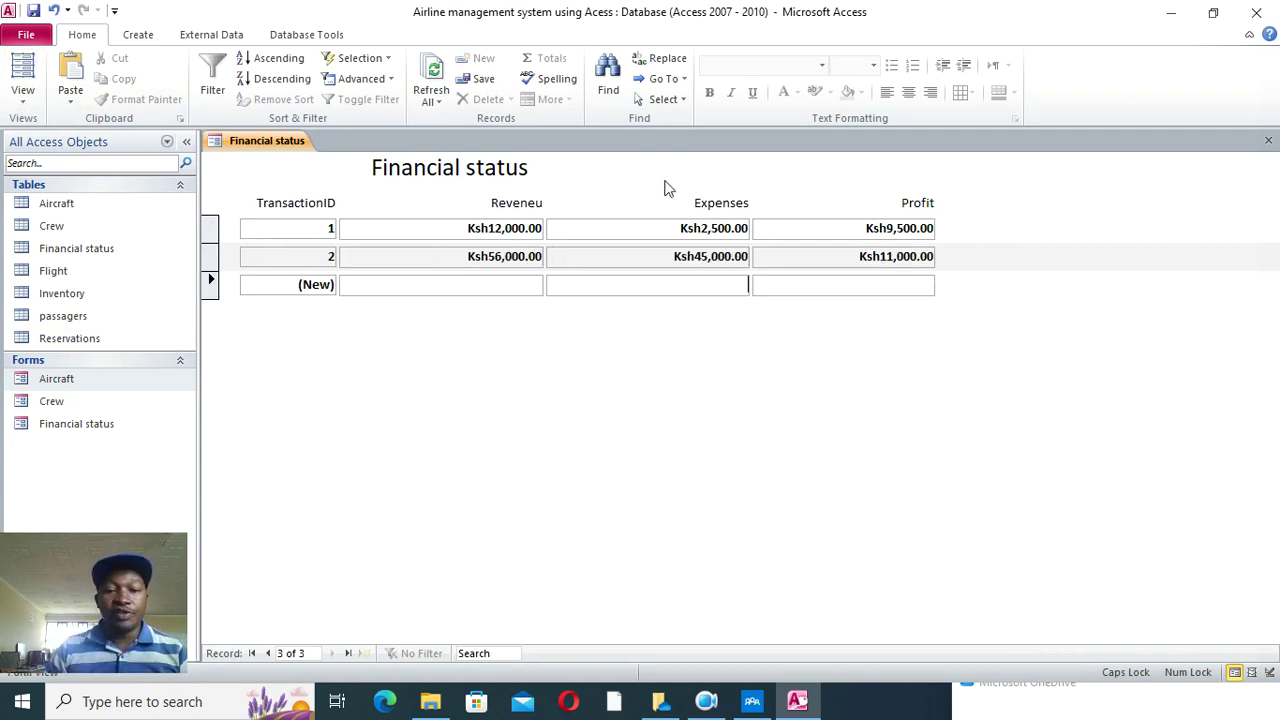
pyautogui.click(1268, 140)
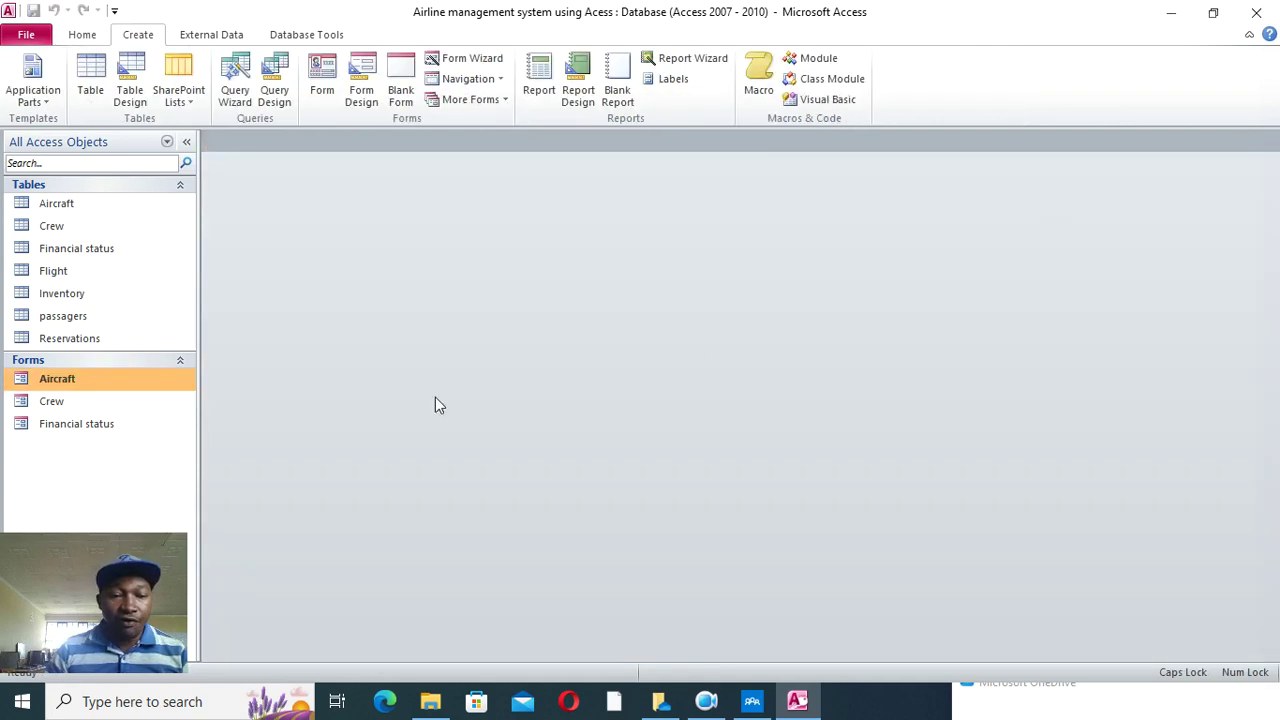
pyautogui.click(471, 58)
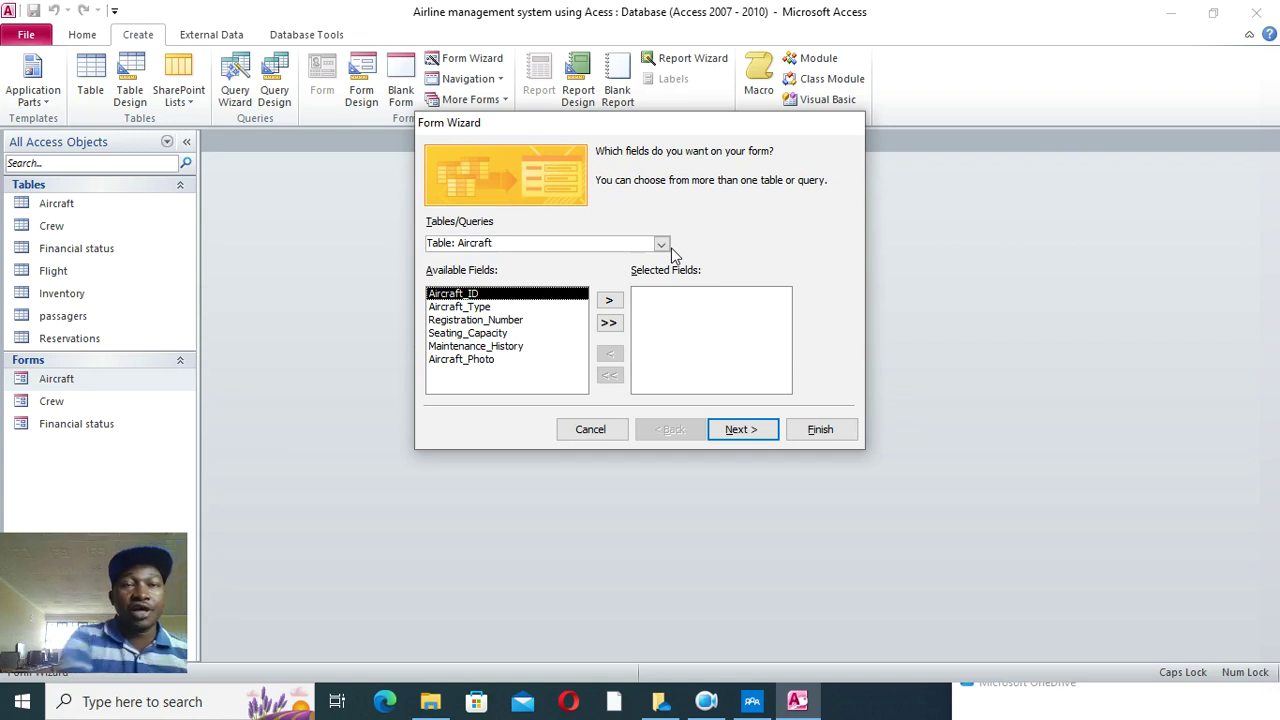
pyautogui.click(608, 322)
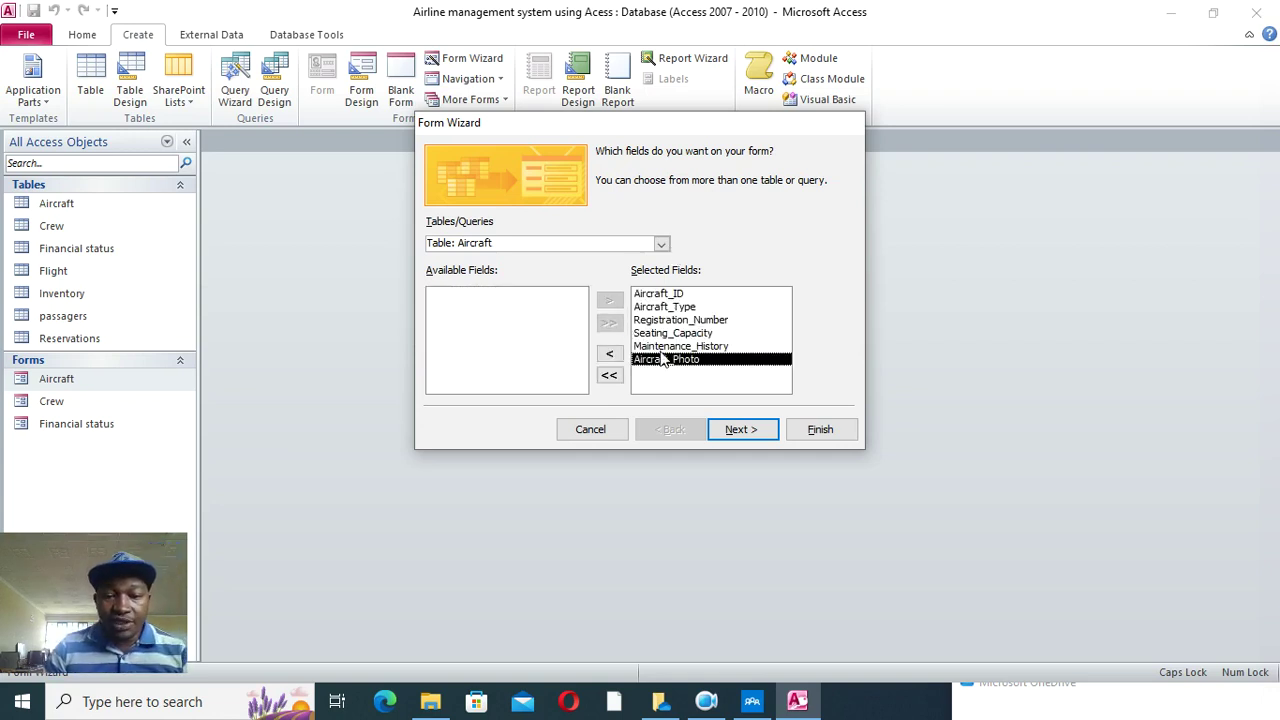
pyautogui.click(752, 430)
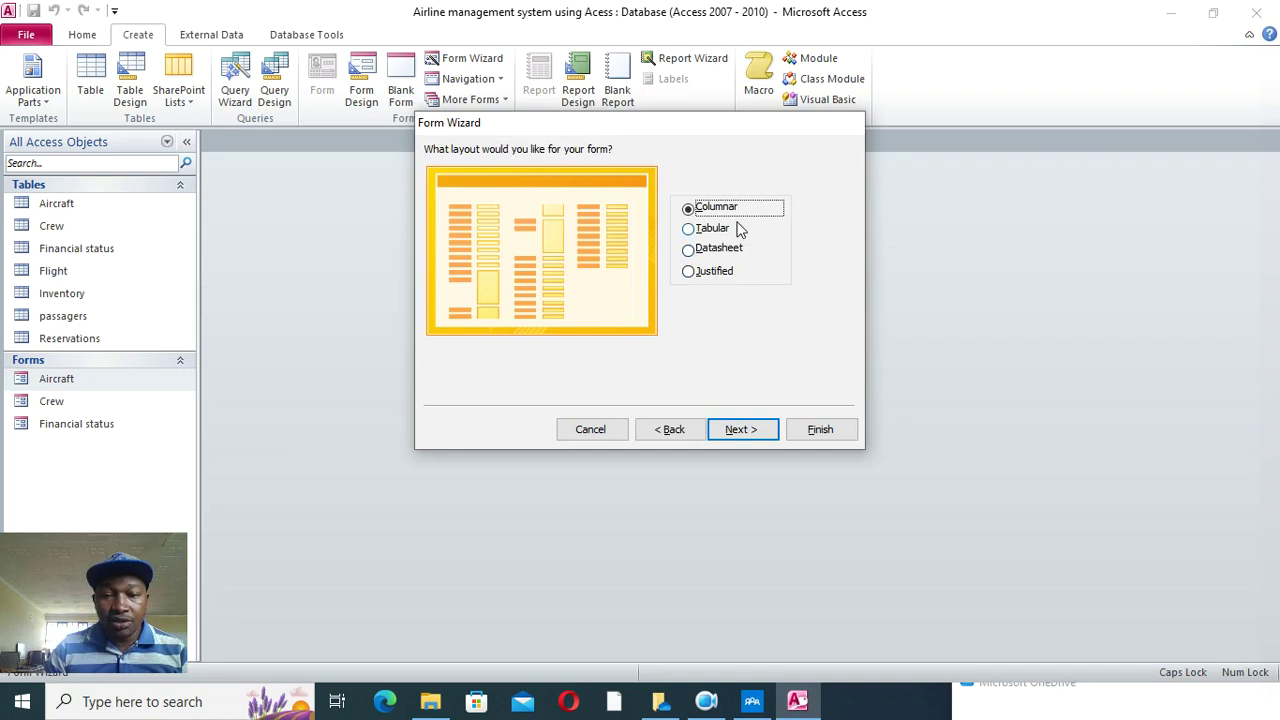
pyautogui.click(817, 435)
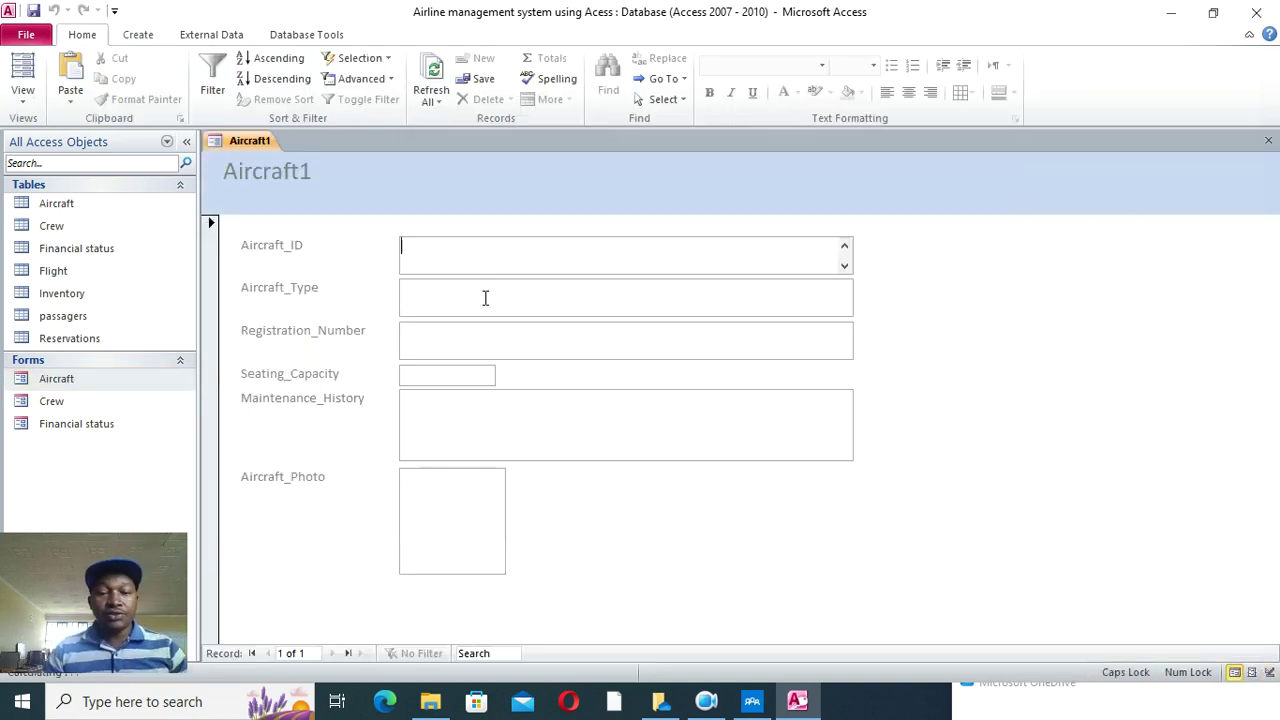
pyautogui.rightClick(911, 286)
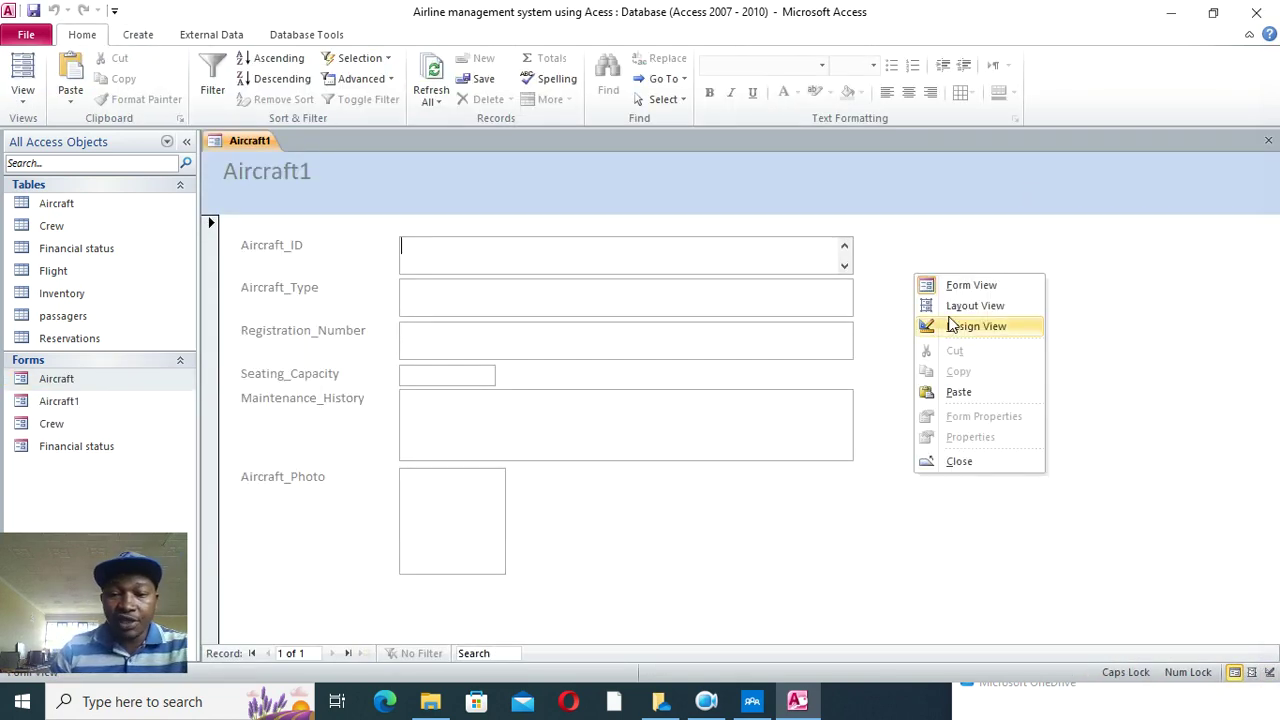
pyautogui.click(950, 330)
pyautogui.moveTo(758, 295); pyautogui.dragTo(692, 514)
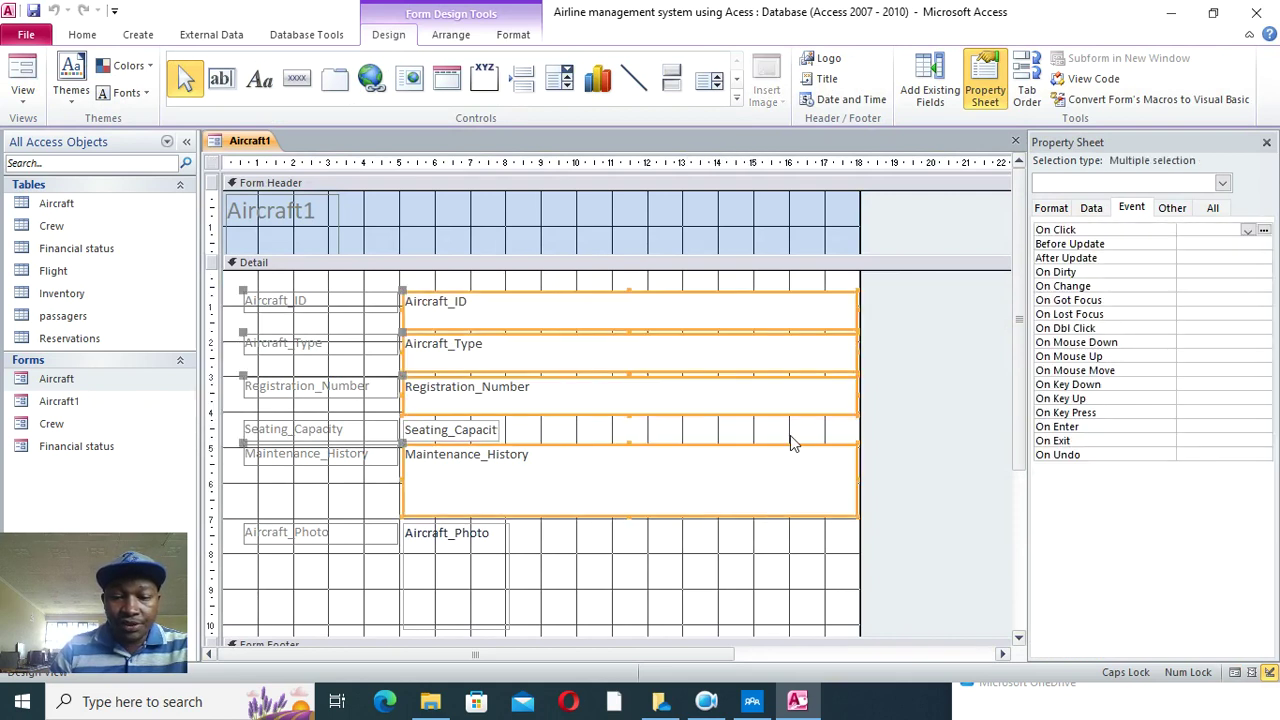
pyautogui.click(767, 515)
pyautogui.moveTo(680, 434); pyautogui.dragTo(623, 300)
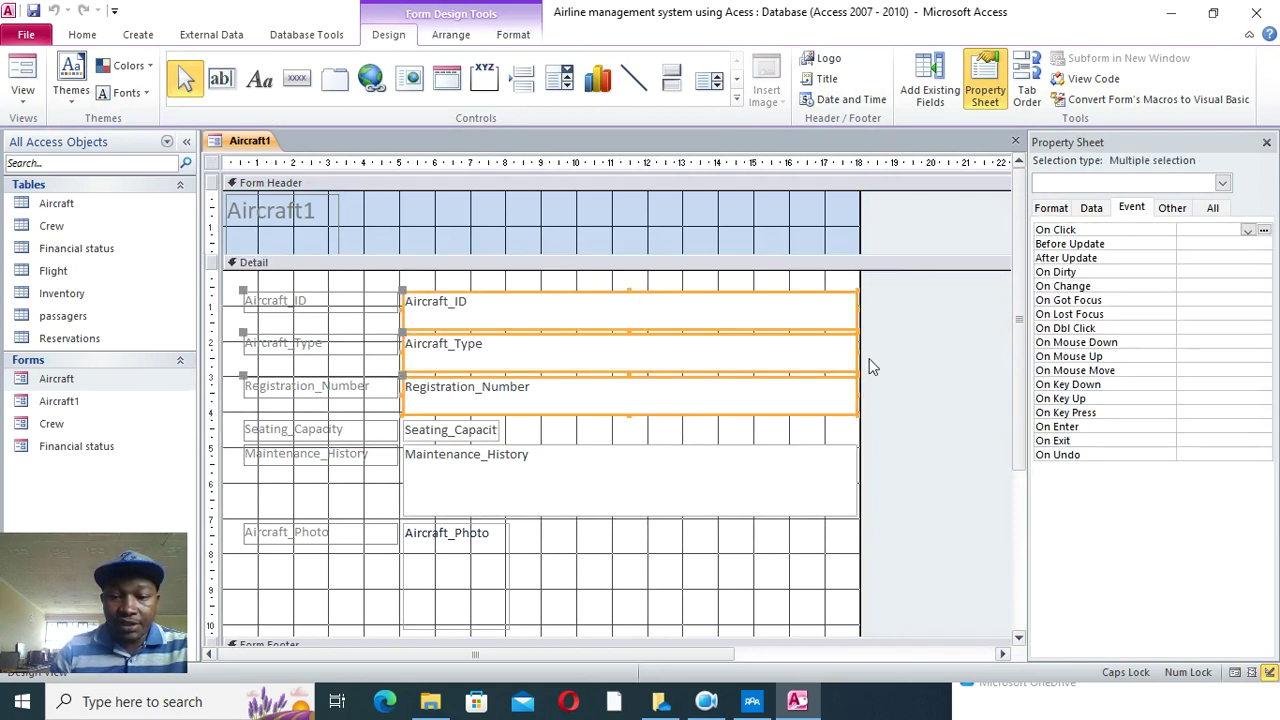
pyautogui.moveTo(855, 351); pyautogui.dragTo(582, 360)
pyautogui.click(500, 438)
pyautogui.moveTo(498, 430); pyautogui.dragTo(582, 431)
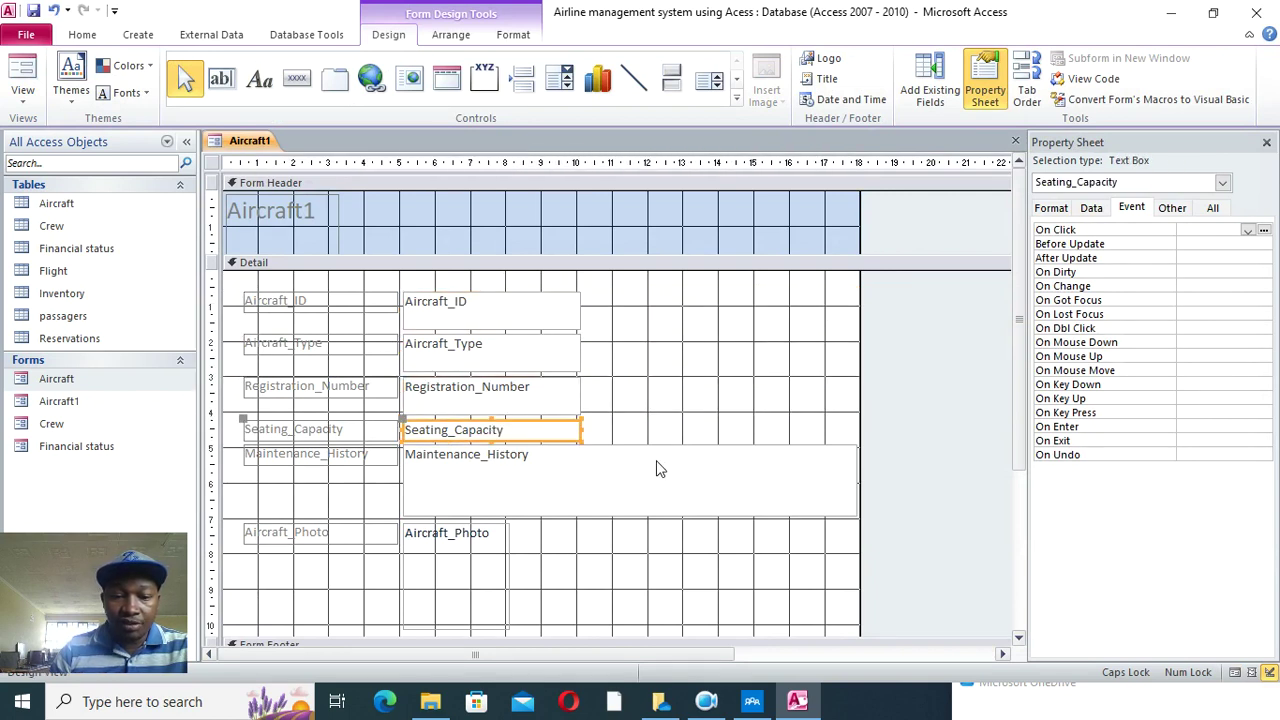
pyautogui.moveTo(470, 556); pyautogui.dragTo(728, 408)
pyautogui.click(641, 326)
pyautogui.click(643, 352)
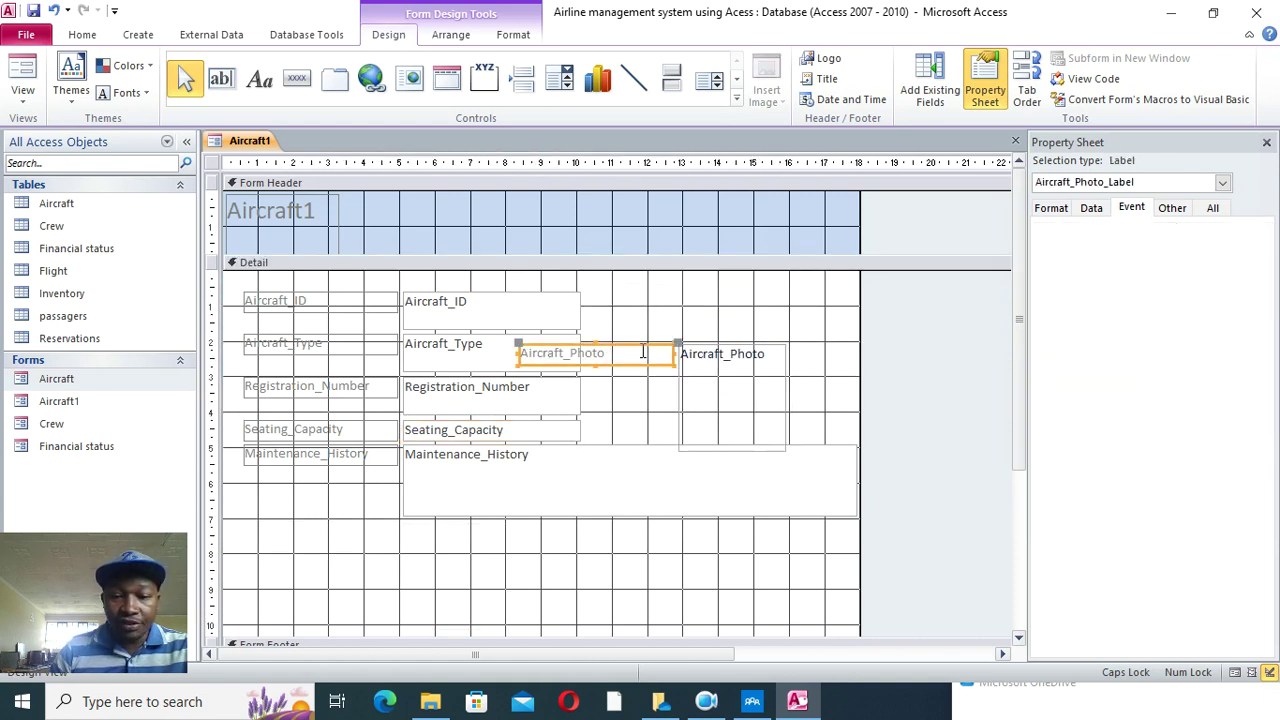
pyautogui.rightClick(257, 142)
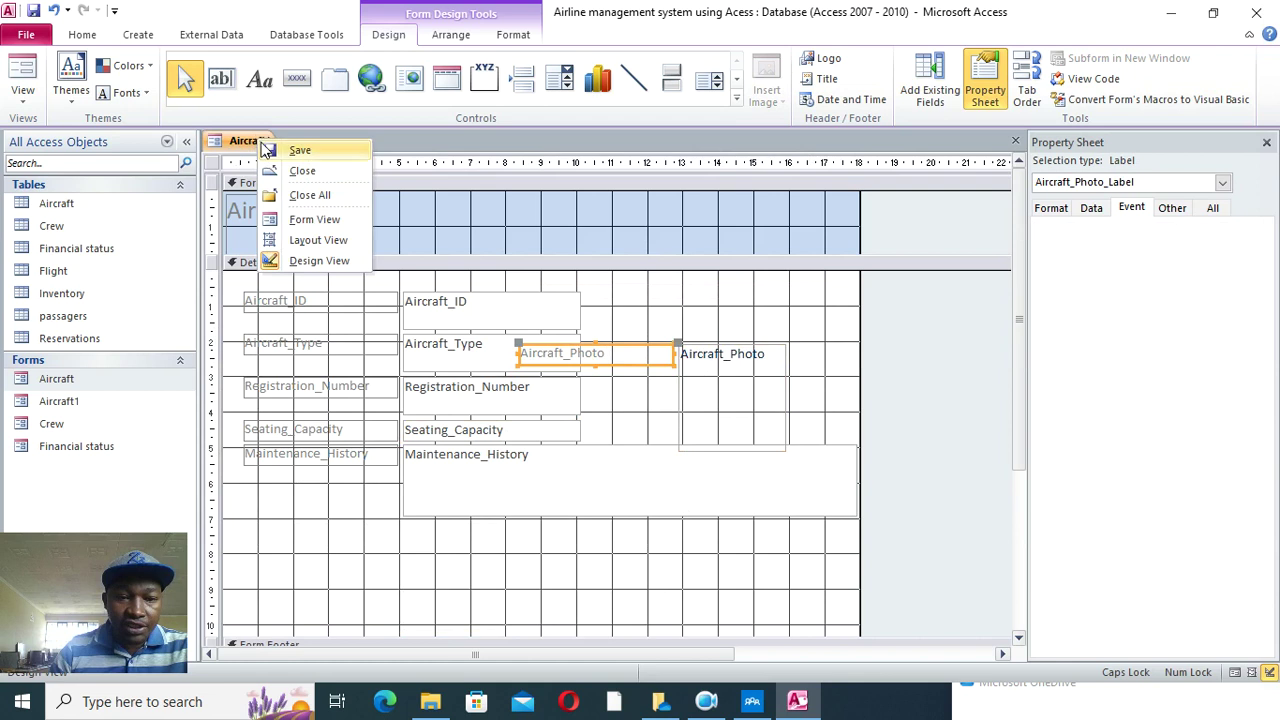
pyautogui.click(310, 195)
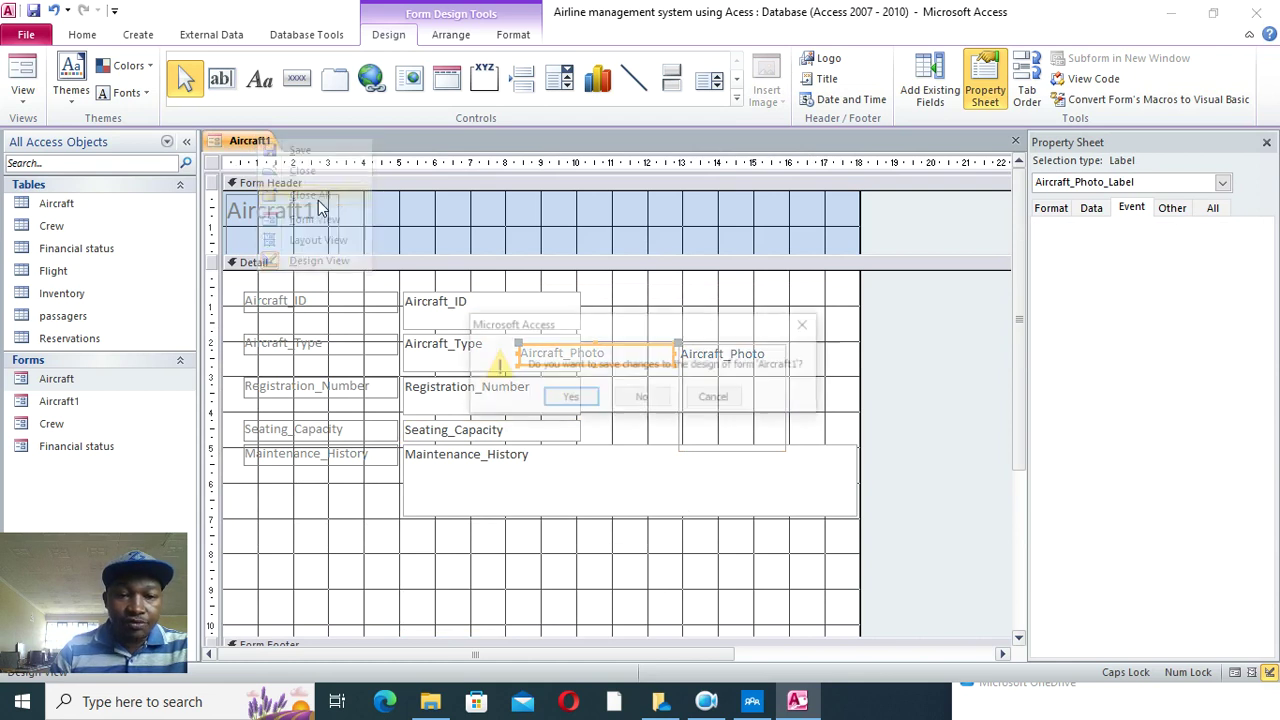
pyautogui.click(623, 397)
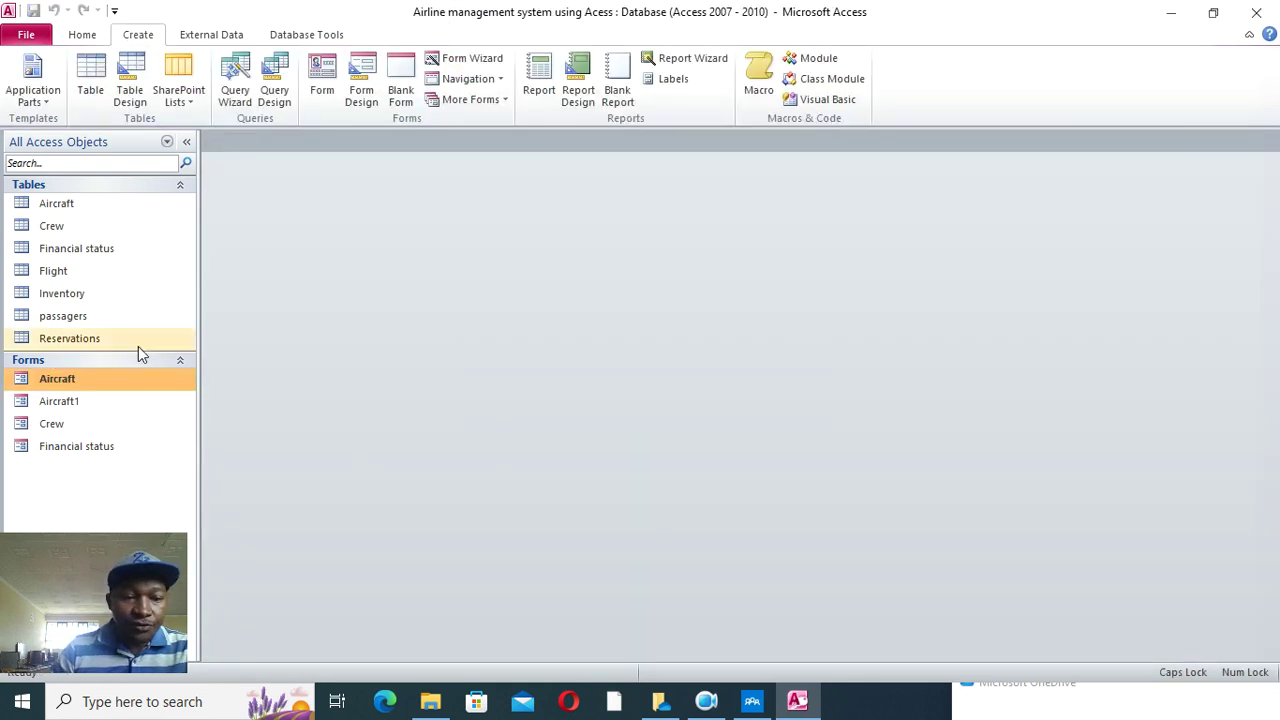
pyautogui.click(88, 411)
pyautogui.press('Delete')
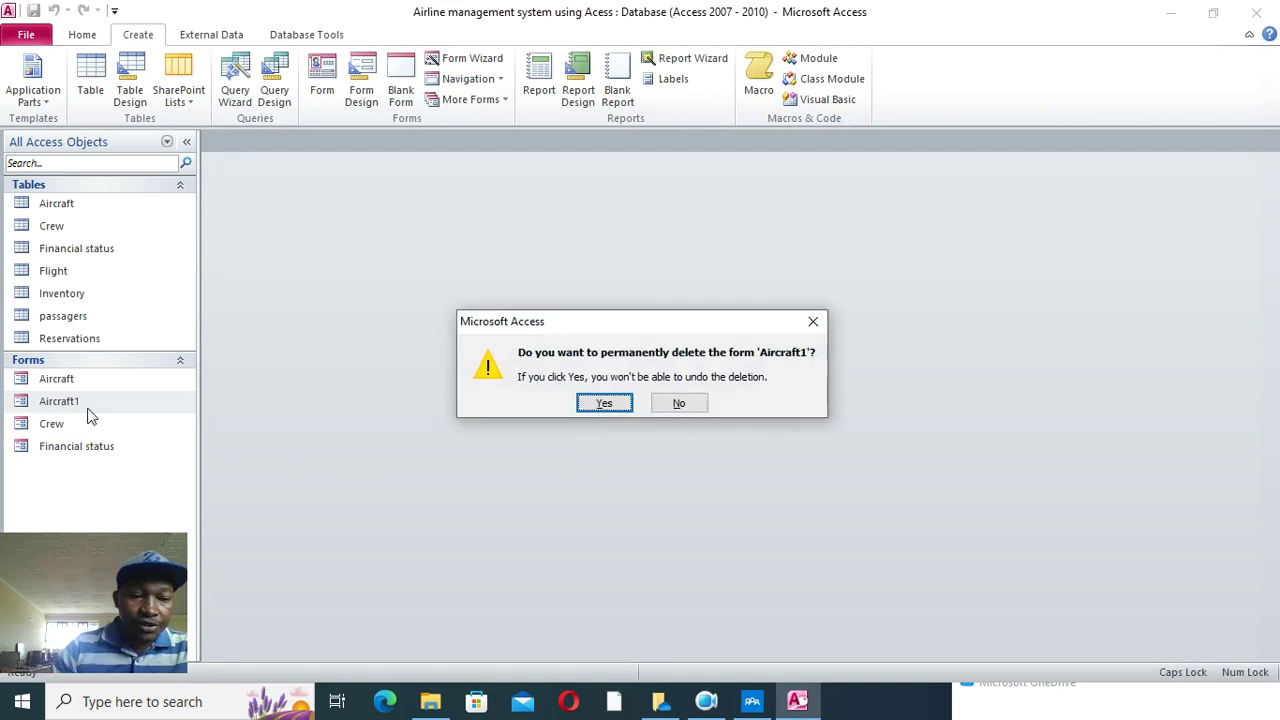
pyautogui.click(588, 406)
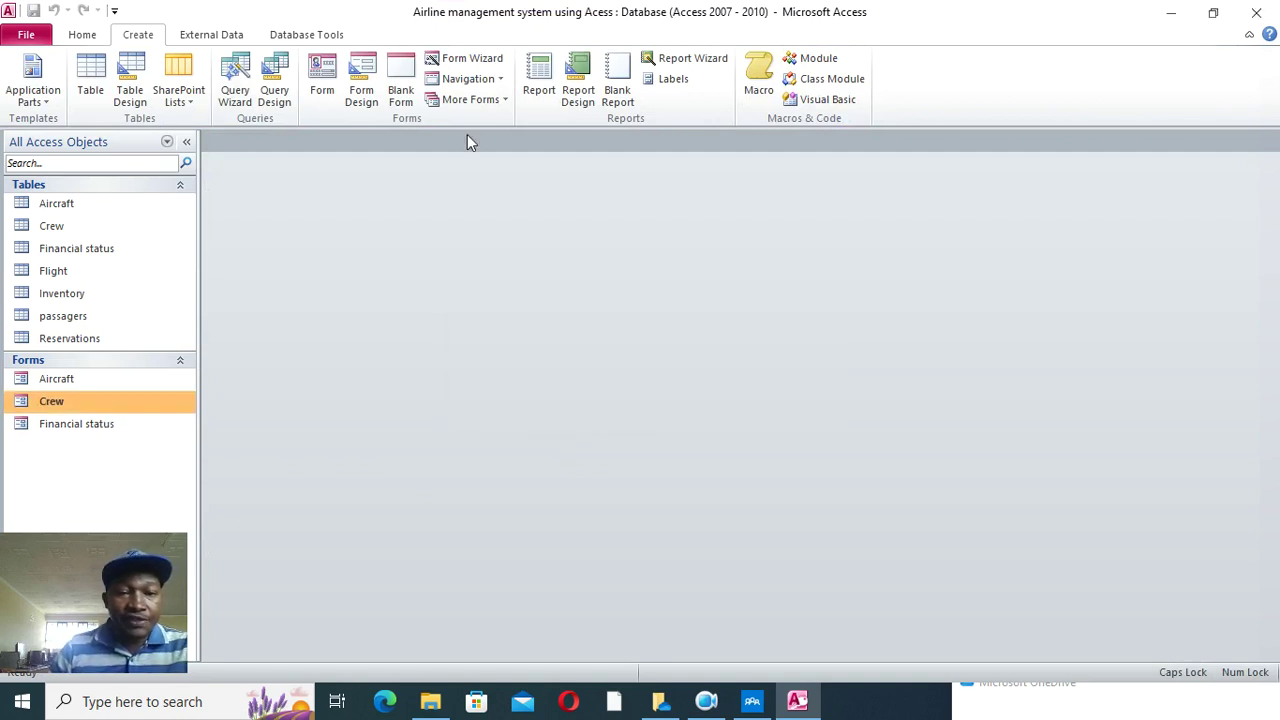
# - Use the Form Wizard to build a form from the Flight table with all its fields
pyautogui.click(498, 58)
pyautogui.click(650, 245)
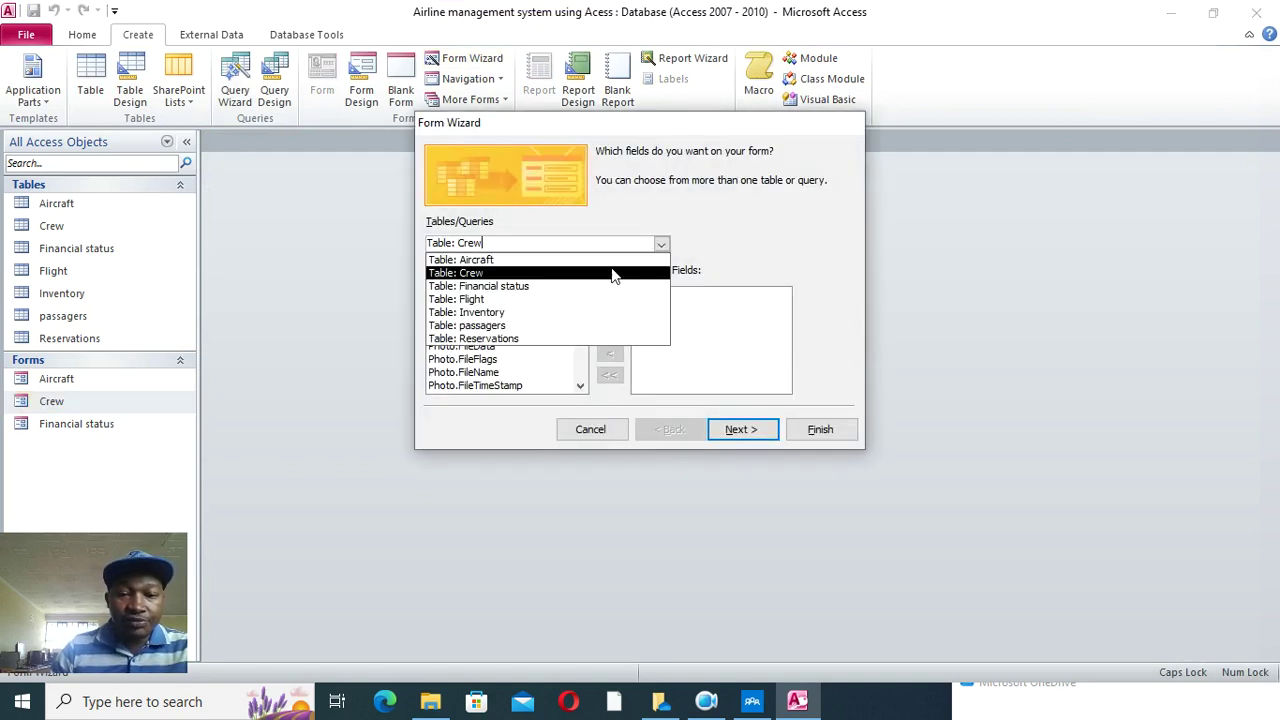
pyautogui.click(555, 296)
pyautogui.click(609, 324)
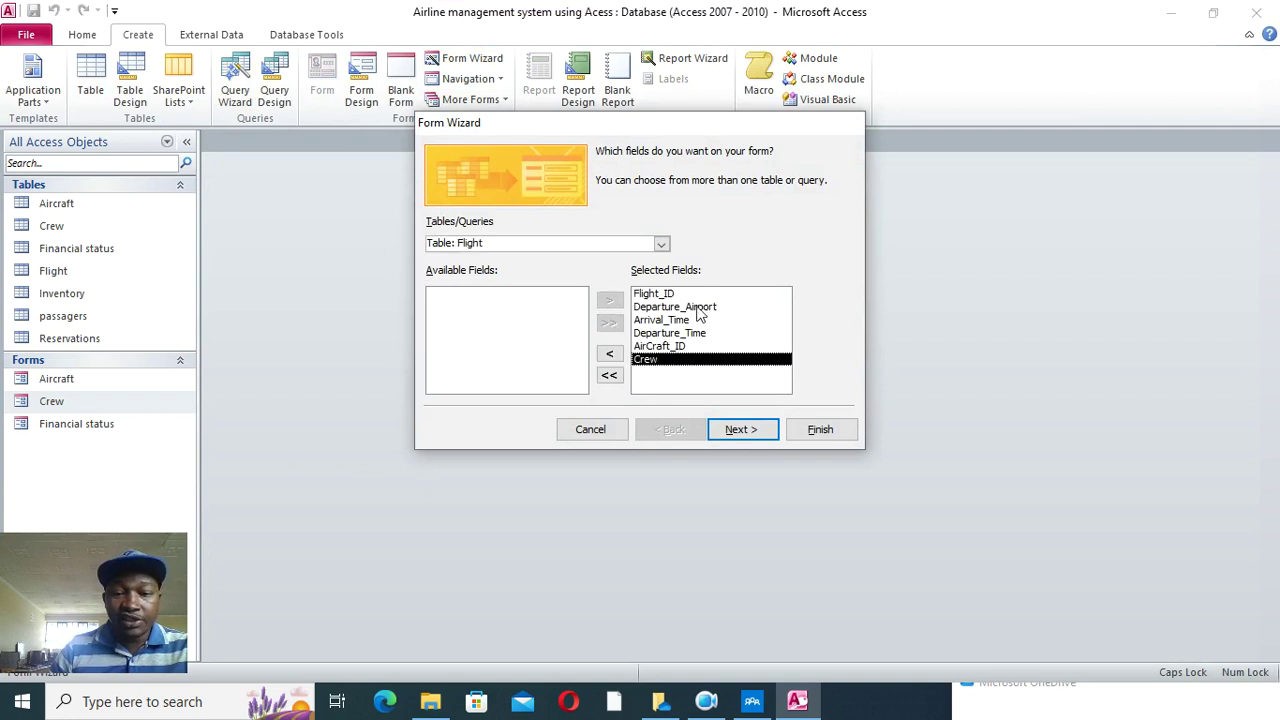
pyautogui.click(742, 429)
pyautogui.click(820, 429)
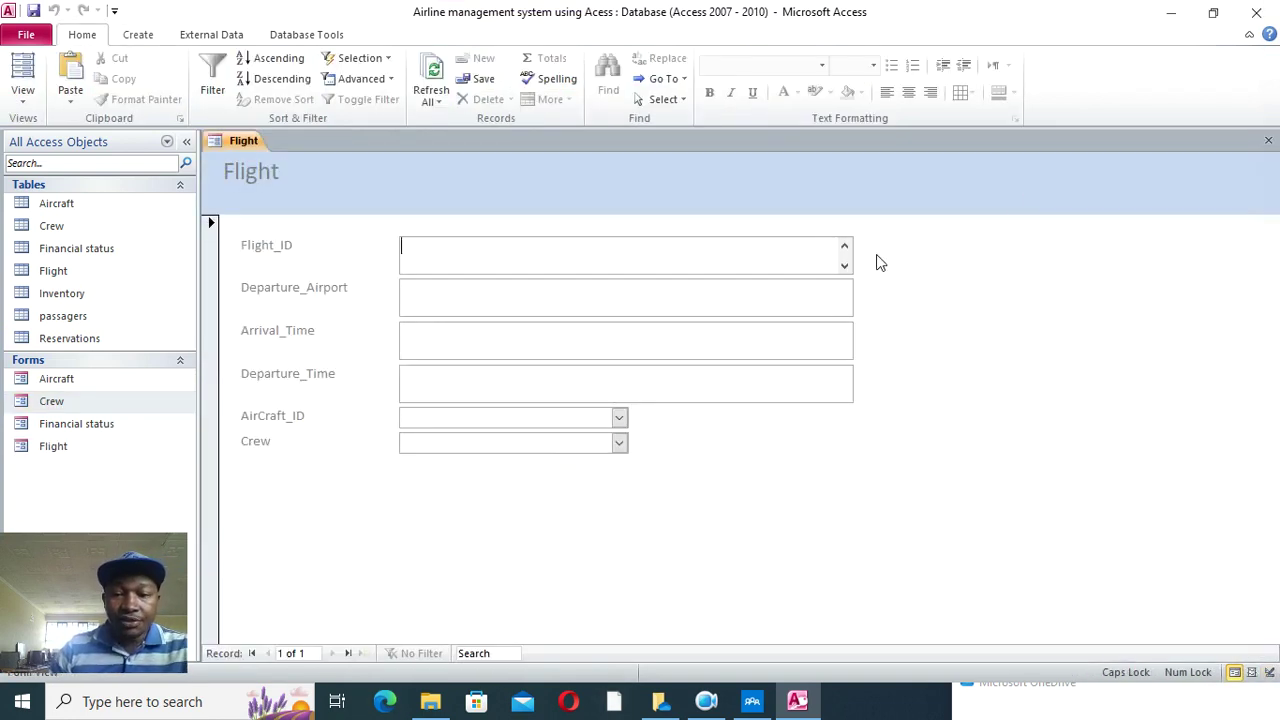
# - Switch the Flight form to Design View and make its six field labels right-aligned and bold
pyautogui.rightClick(893, 273)
pyautogui.click(940, 319)
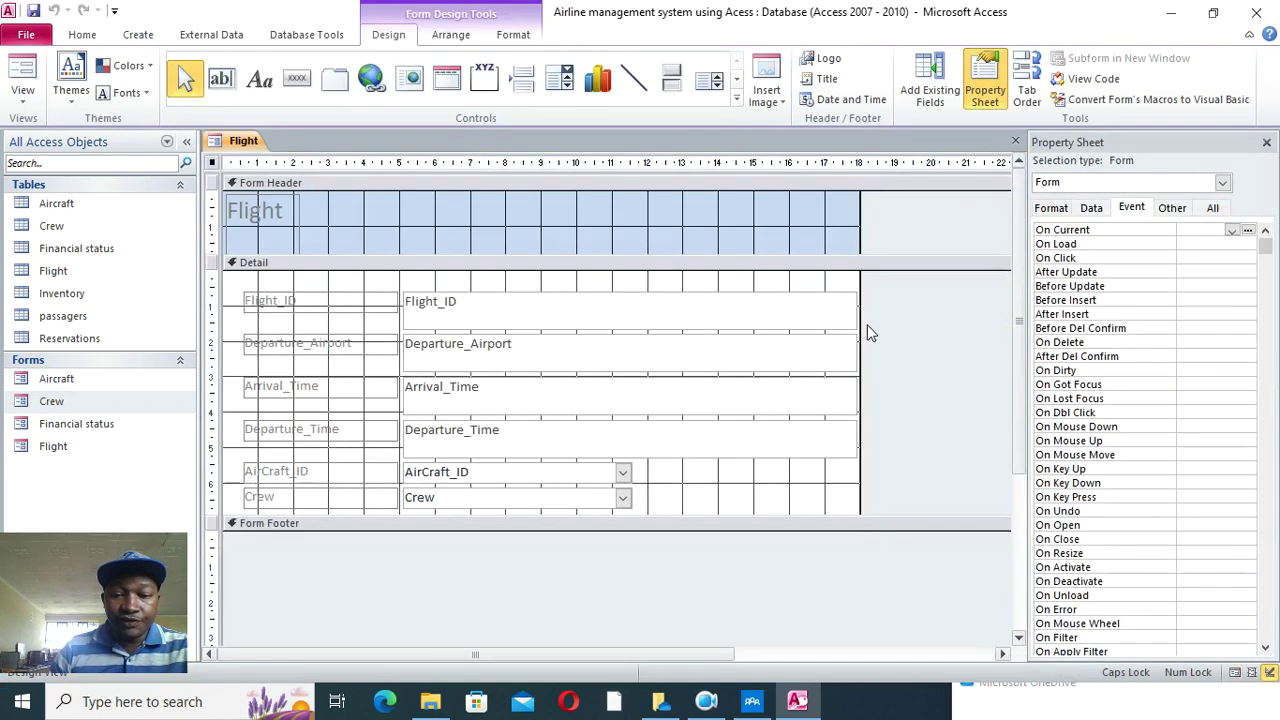
pyautogui.moveTo(815, 285); pyautogui.dragTo(632, 437)
pyautogui.click(264, 266)
pyautogui.moveTo(303, 289); pyautogui.dragTo(310, 500)
pyautogui.click(512, 35)
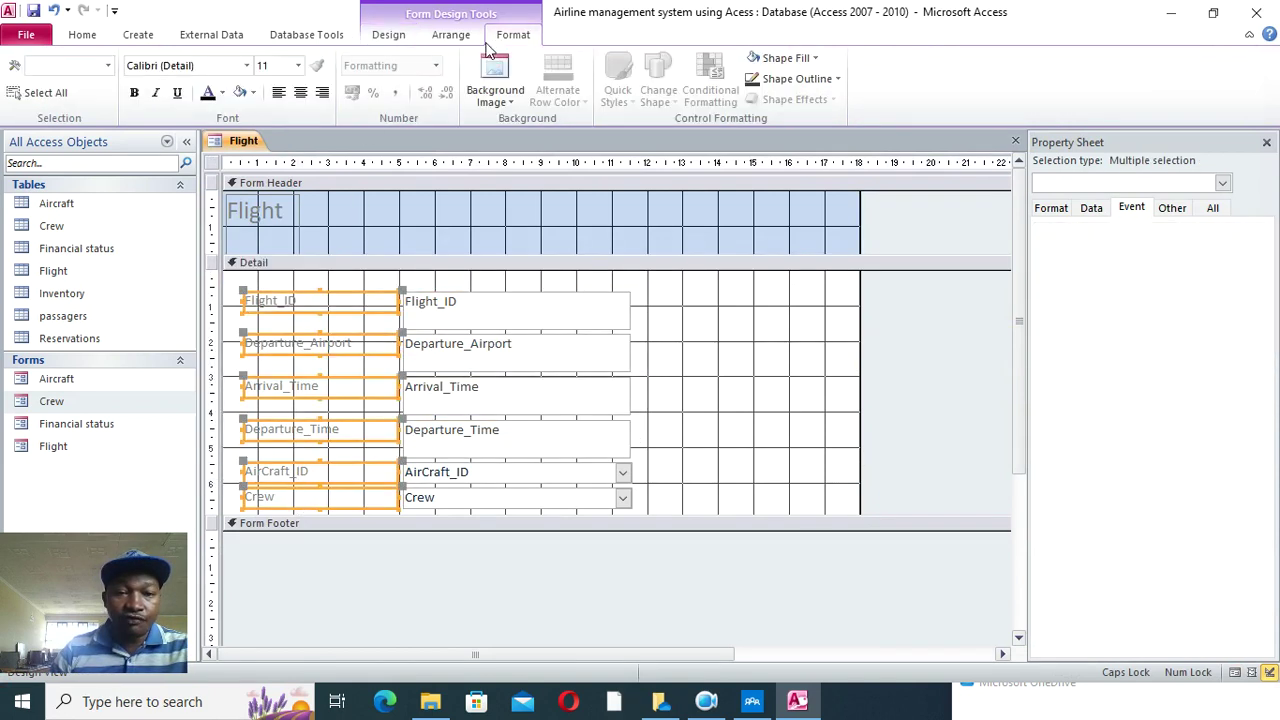
pyautogui.click(320, 92)
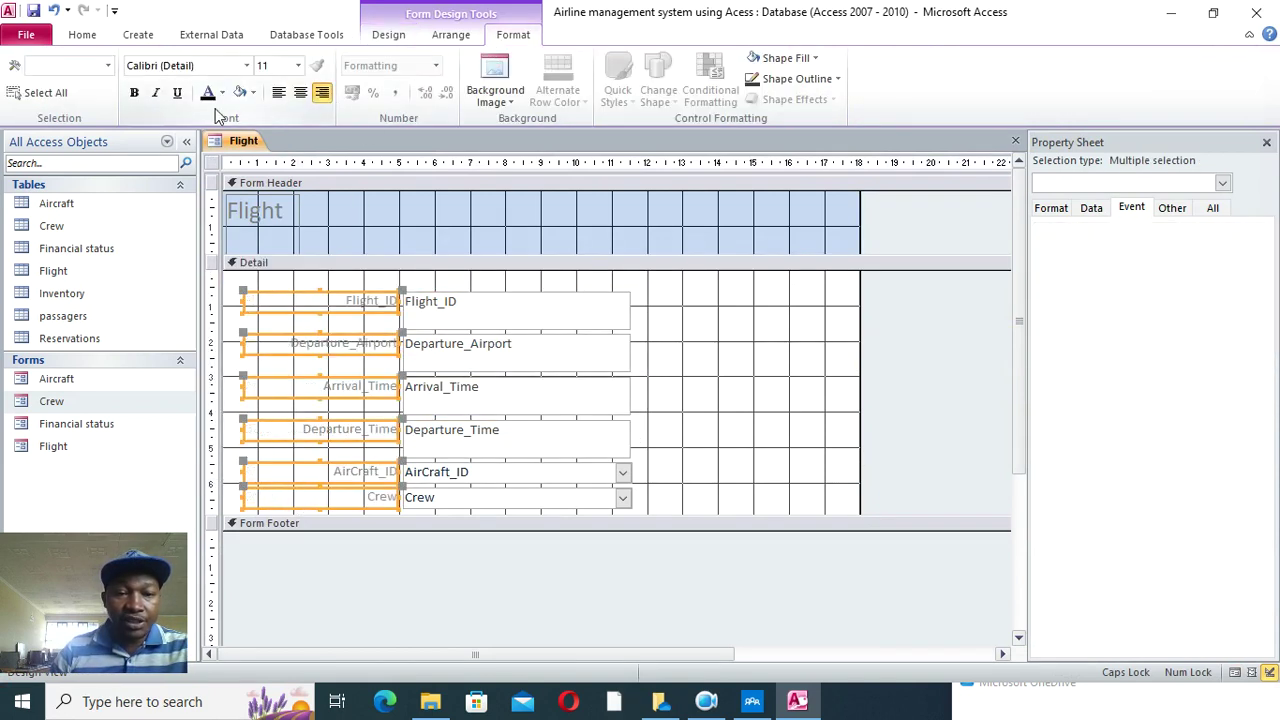
pyautogui.click(134, 92)
# - Bold the six field text boxes, then move all field controls up and left
pyautogui.moveTo(678, 290); pyautogui.dragTo(530, 524)
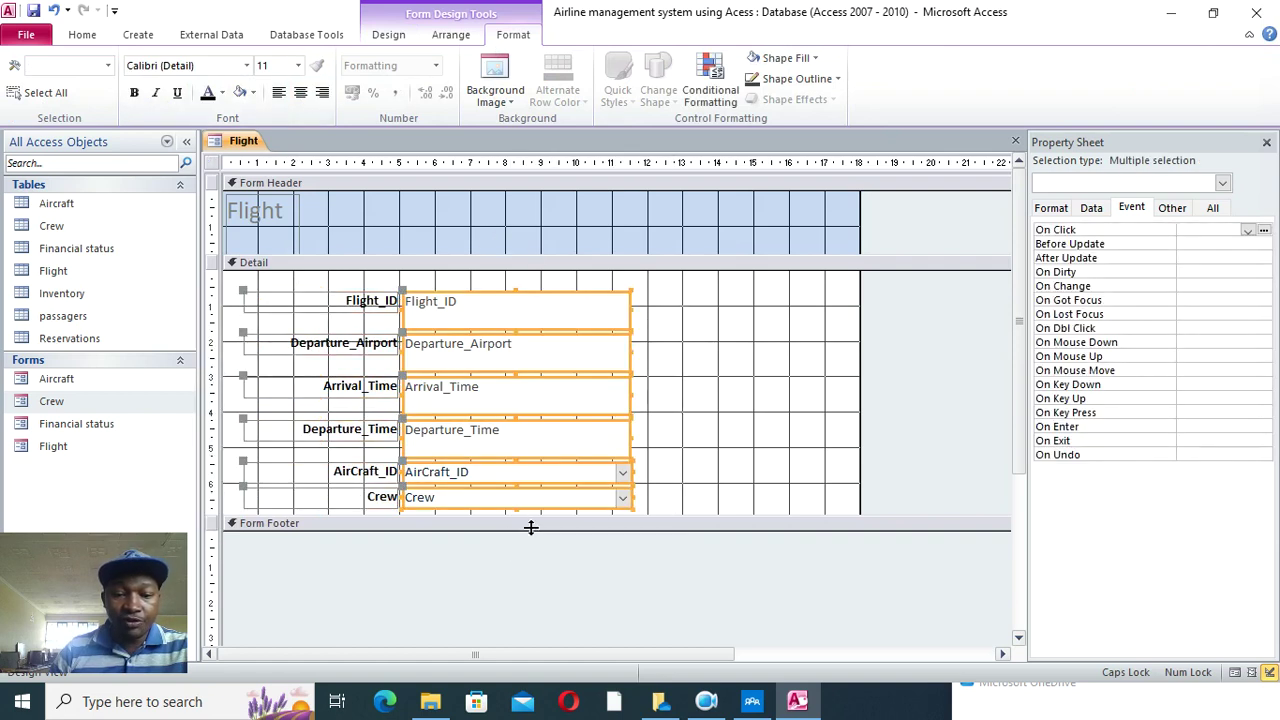
pyautogui.click(134, 92)
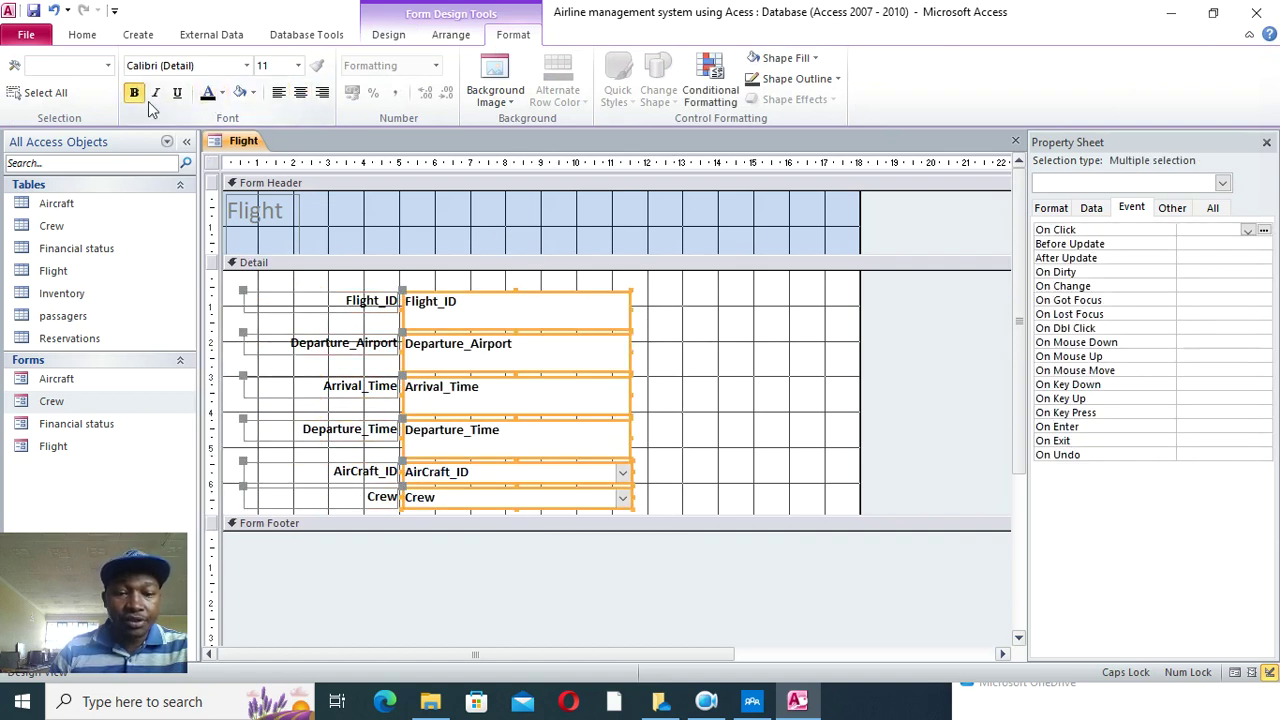
pyautogui.click(733, 364)
pyautogui.moveTo(706, 323); pyautogui.dragTo(425, 474)
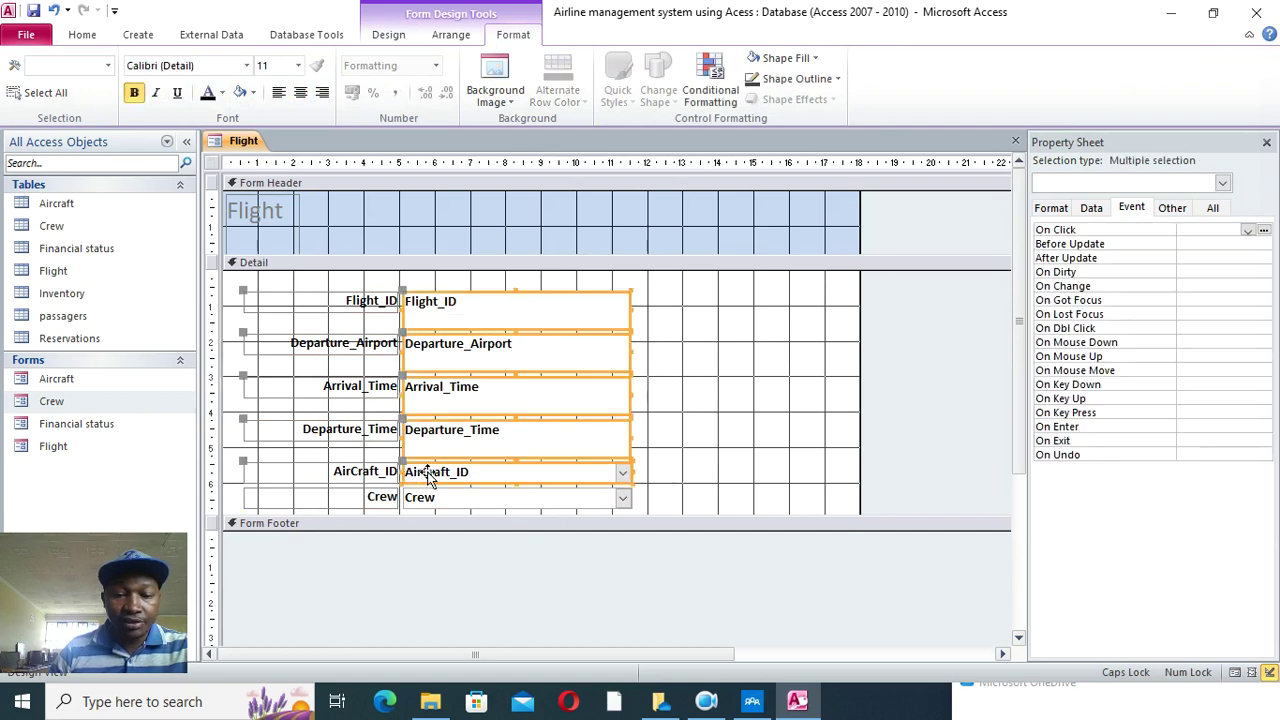
pyautogui.moveTo(691, 296); pyautogui.dragTo(317, 503)
pyautogui.moveTo(351, 381); pyautogui.dragTo(330, 359)
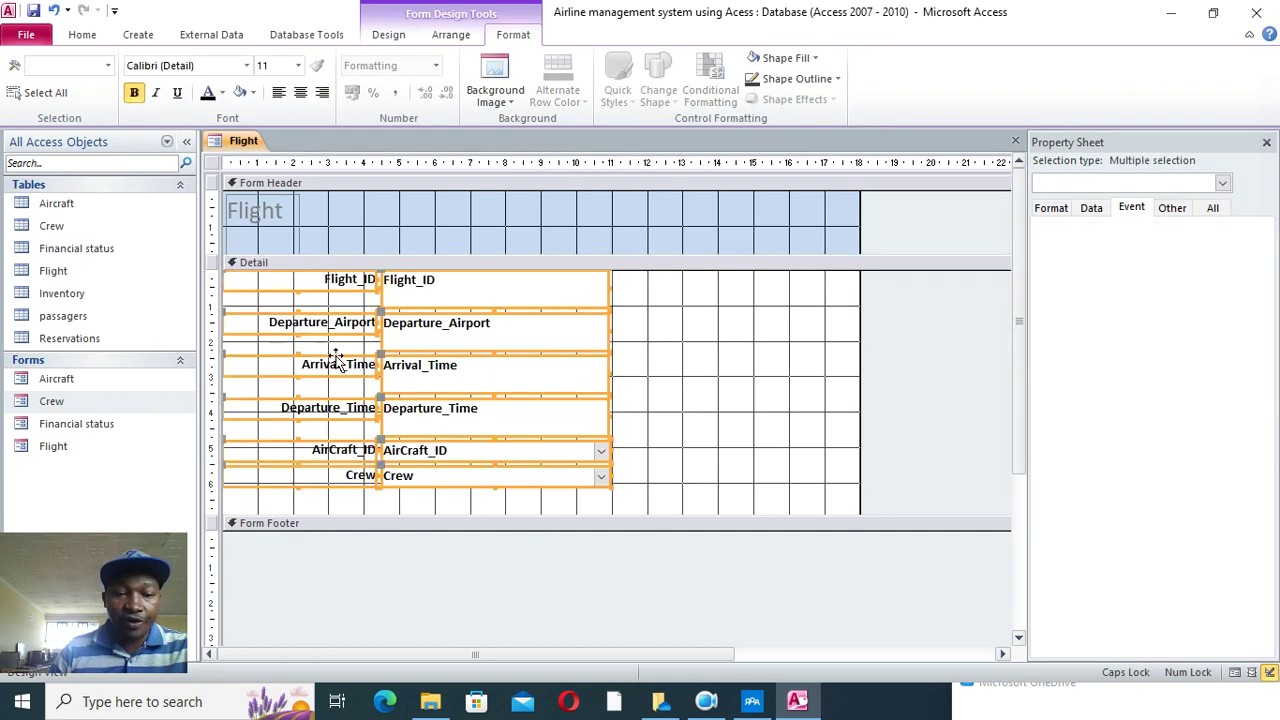
# - Widen the Flight title, centre it, and make it 48 point bold
pyautogui.click(292, 224)
pyautogui.moveTo(298, 225); pyautogui.dragTo(697, 240)
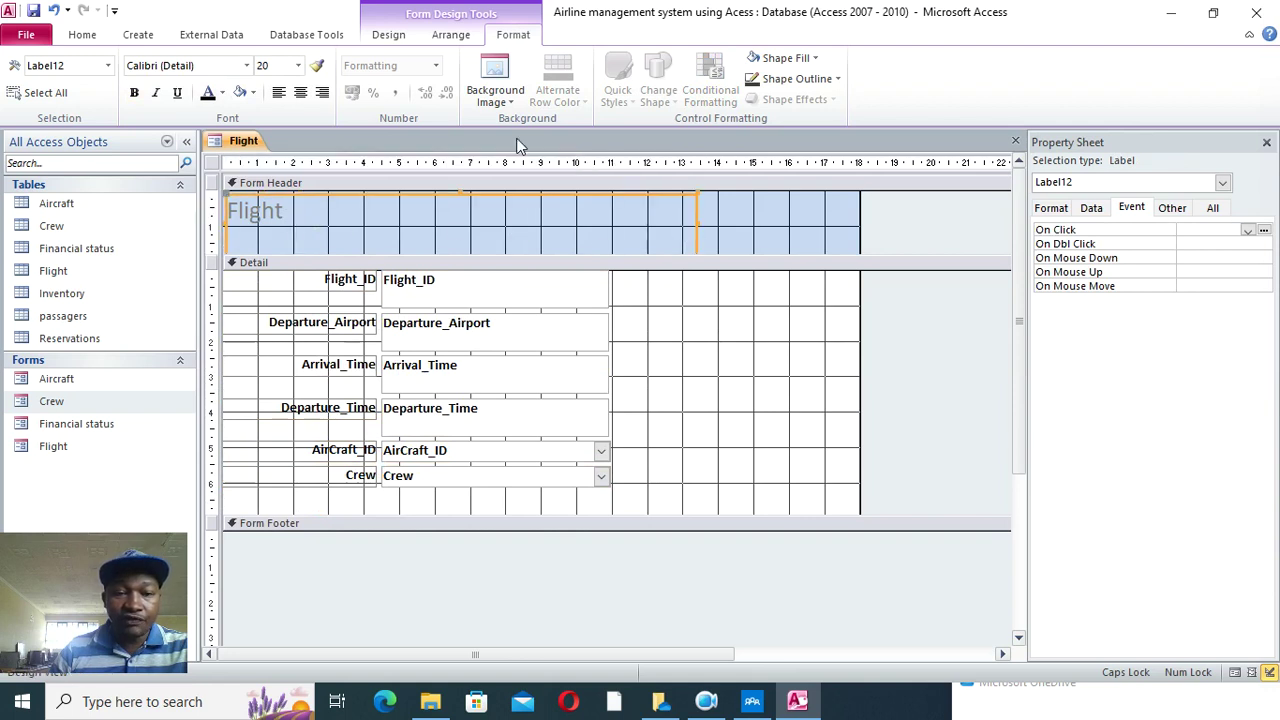
pyautogui.click(303, 94)
pyautogui.click(298, 65)
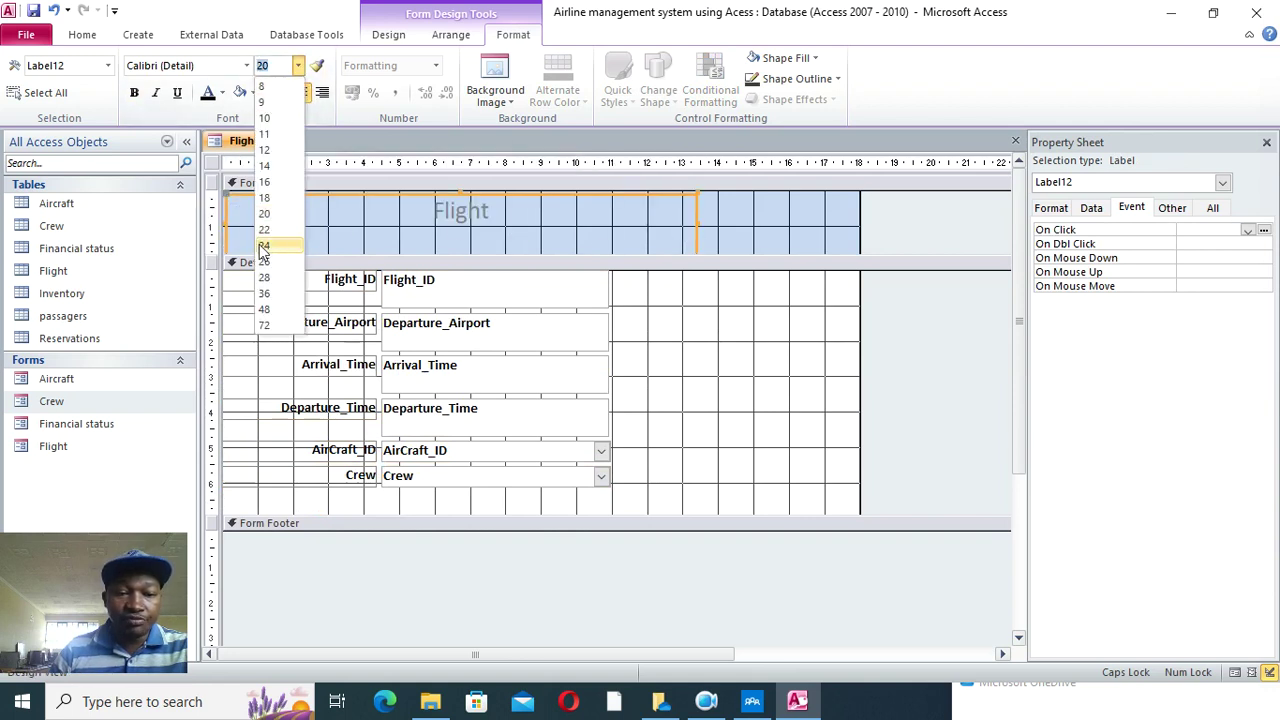
pyautogui.click(264, 309)
pyautogui.click(222, 93)
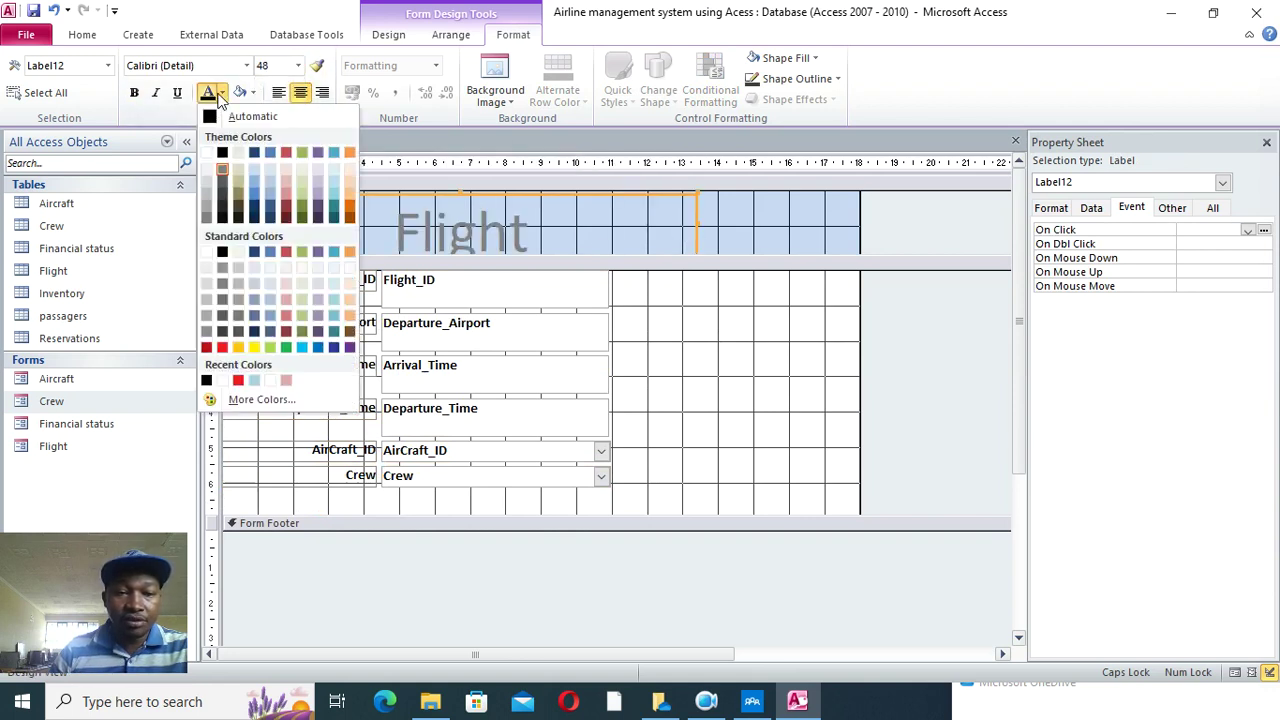
pyautogui.click(135, 93)
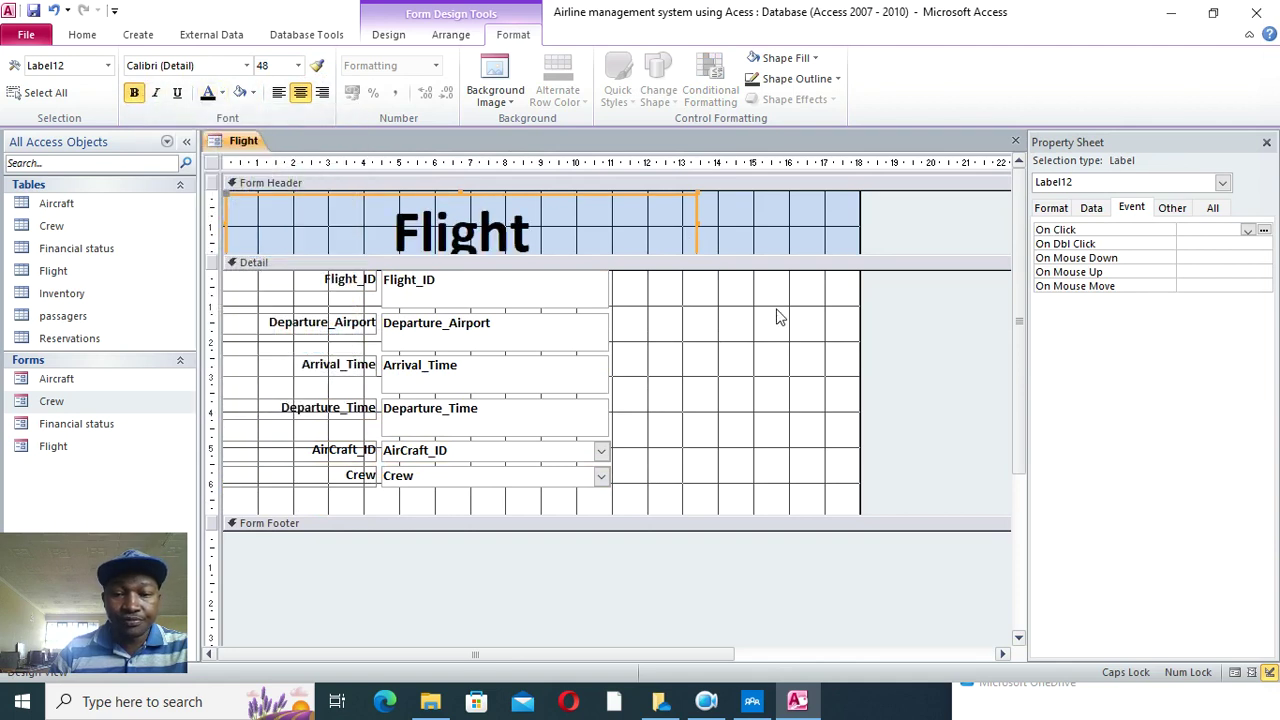
# - Enlarge the header, shorten the Detail section and narrow the form to fit its fields
pyautogui.moveTo(764, 255); pyautogui.dragTo(790, 268)
pyautogui.moveTo(790, 231); pyautogui.dragTo(858, 243)
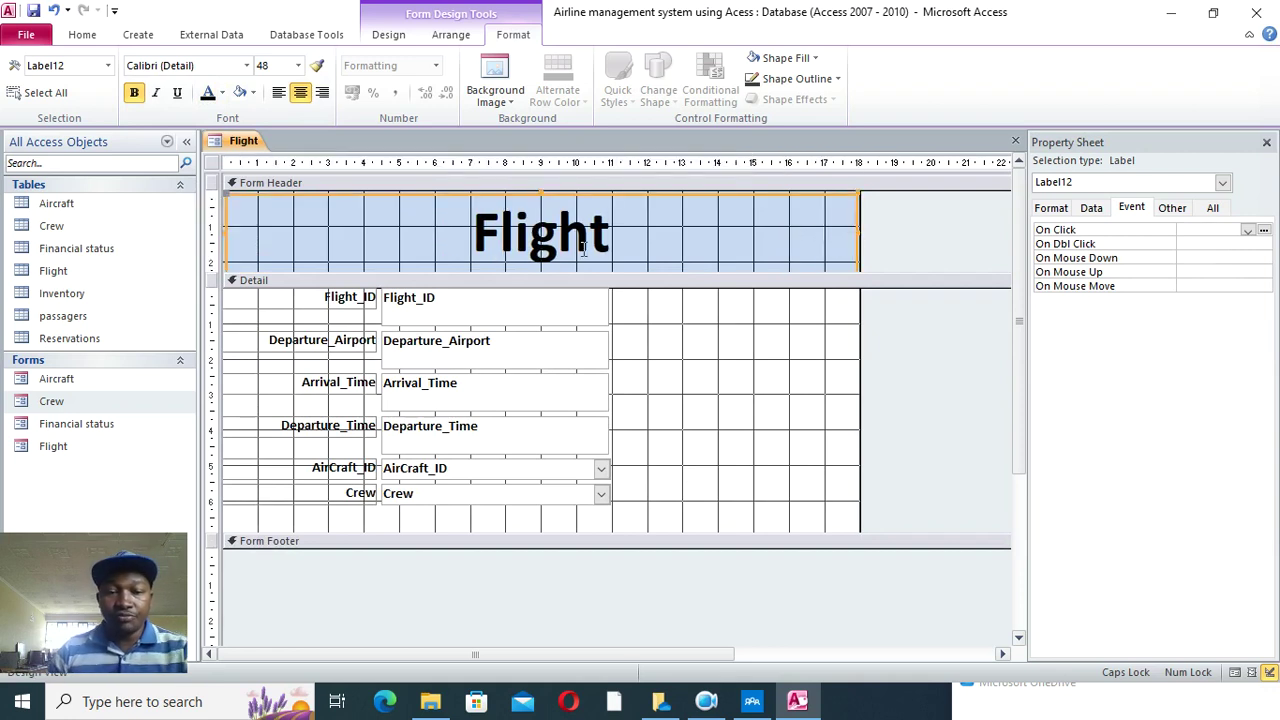
pyautogui.click(694, 343)
pyautogui.moveTo(523, 528); pyautogui.dragTo(525, 504)
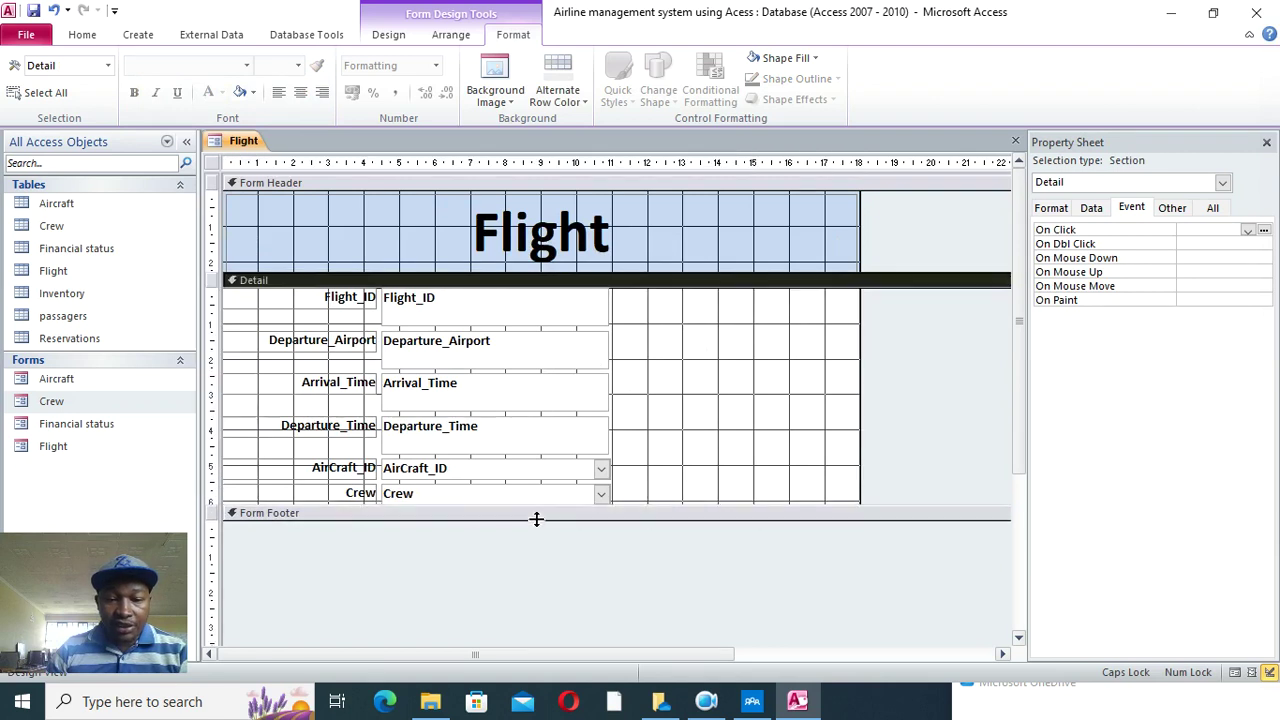
pyautogui.click(840, 235)
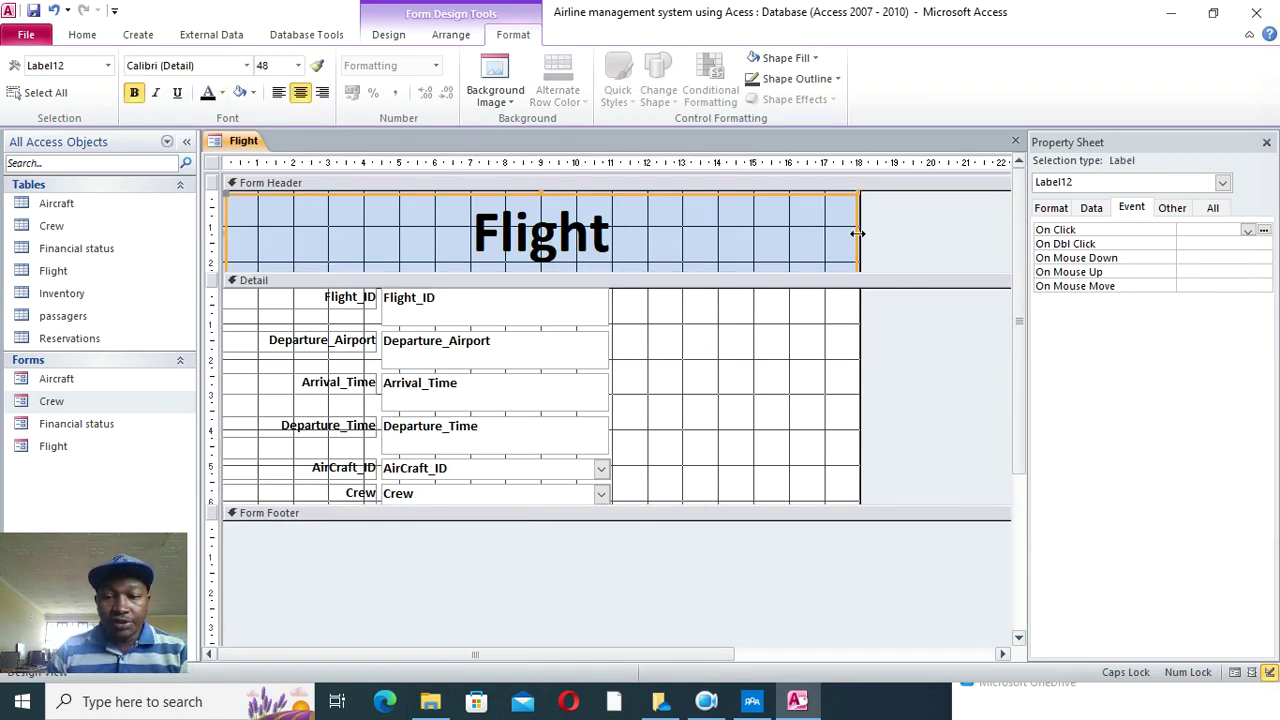
pyautogui.moveTo(857, 233); pyautogui.dragTo(628, 250)
pyautogui.moveTo(855, 236); pyautogui.dragTo(648, 282)
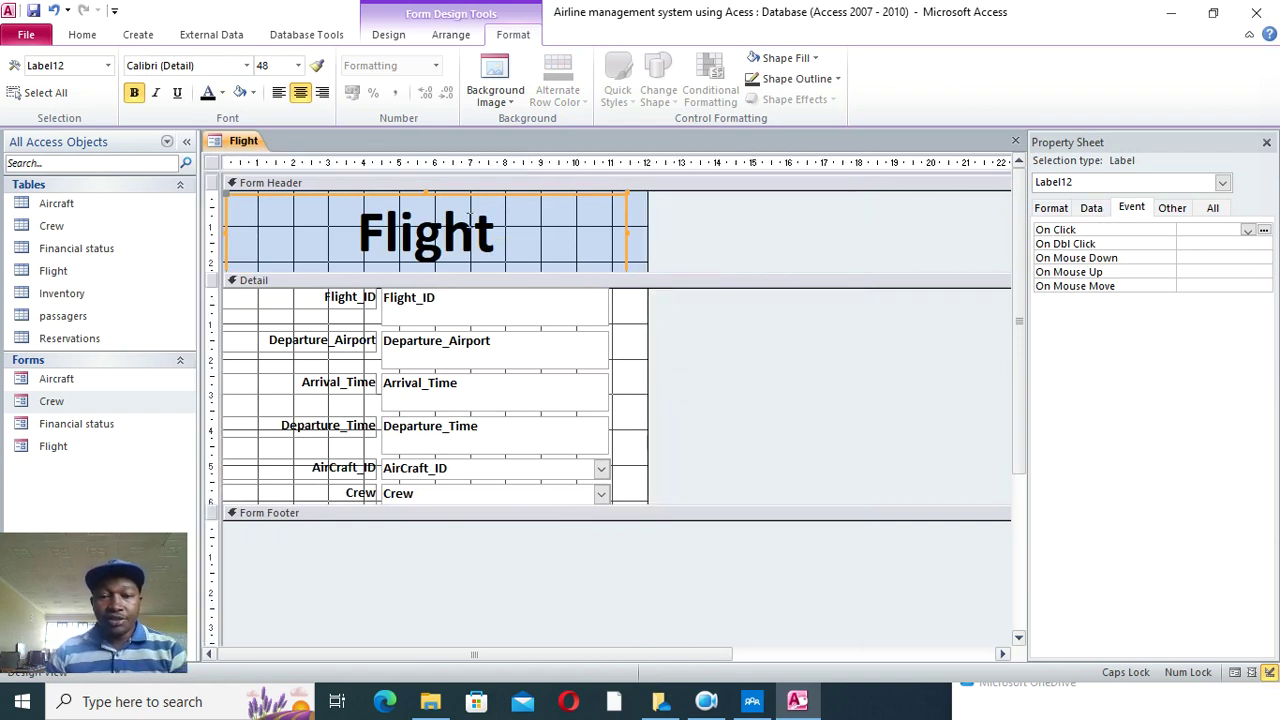
pyautogui.click(212, 164)
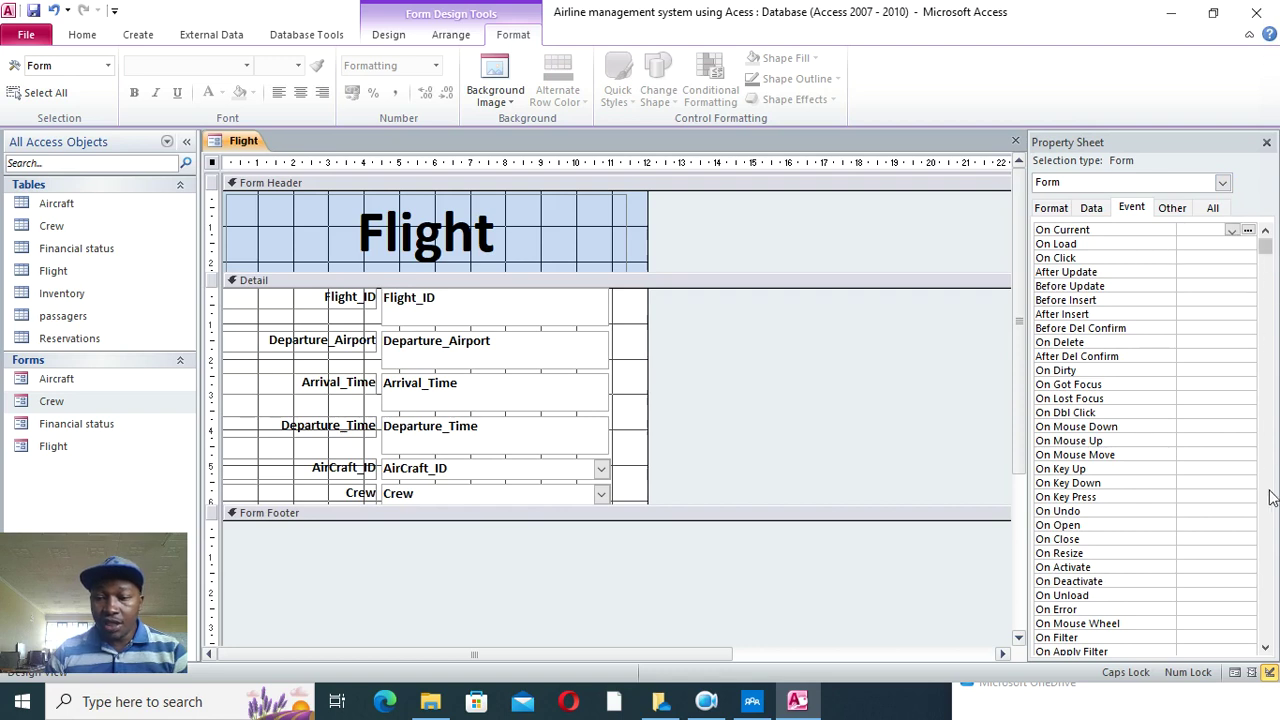
# - Set the form's Pop Up and Modal properties to Yes
pyautogui.click(1212, 207)
pyautogui.click(1232, 258)
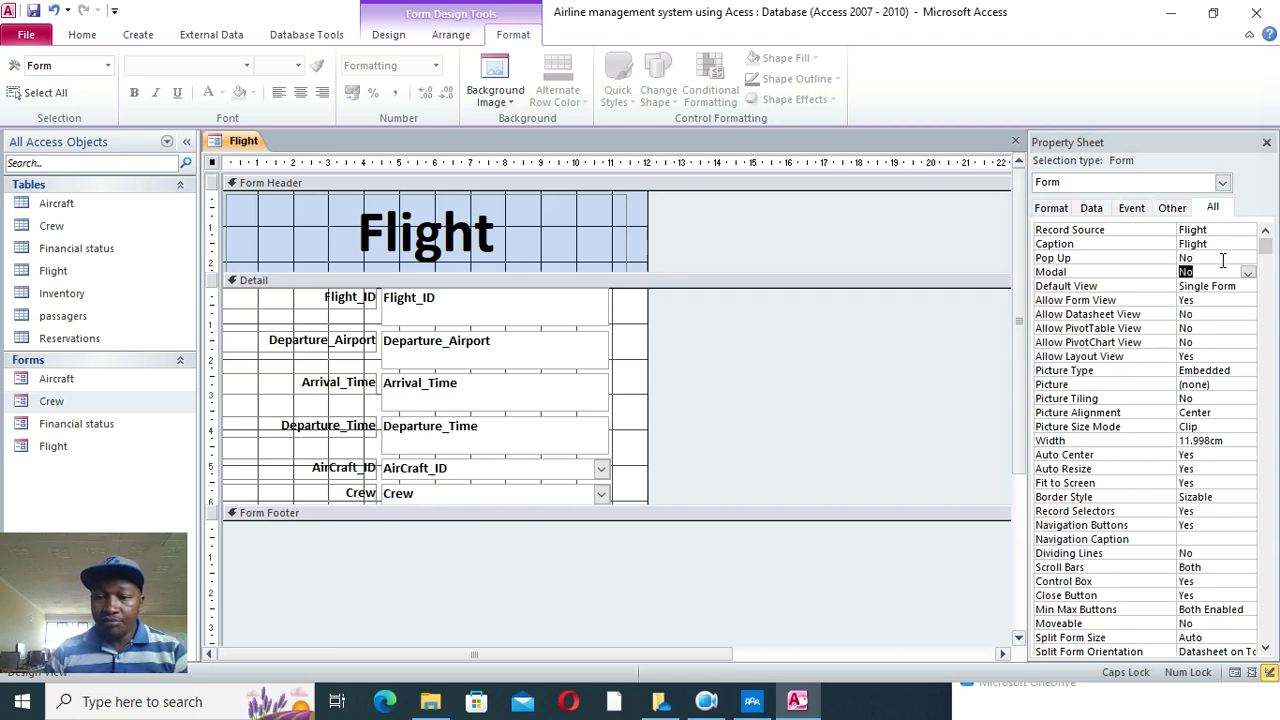
pyautogui.doubleClick(1218, 272)
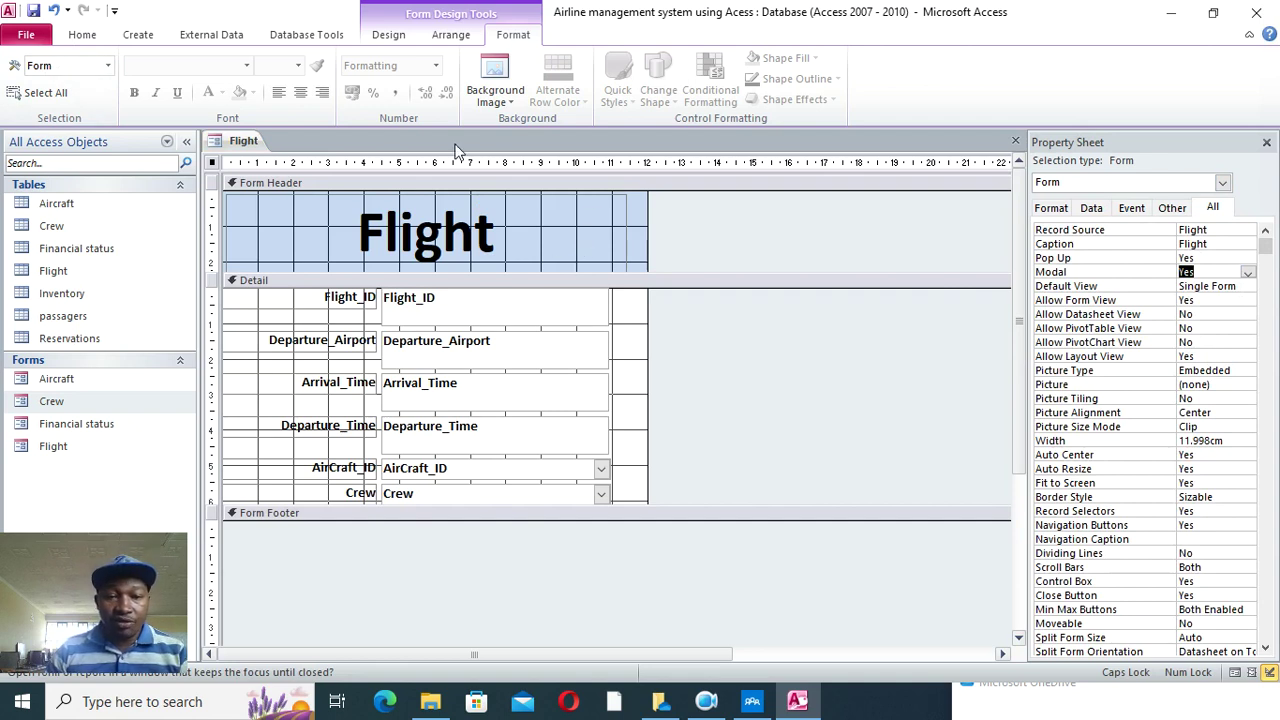
# - Draw a red toggle button captioned CLOSE beside the Flight title
pyautogui.click(386, 40)
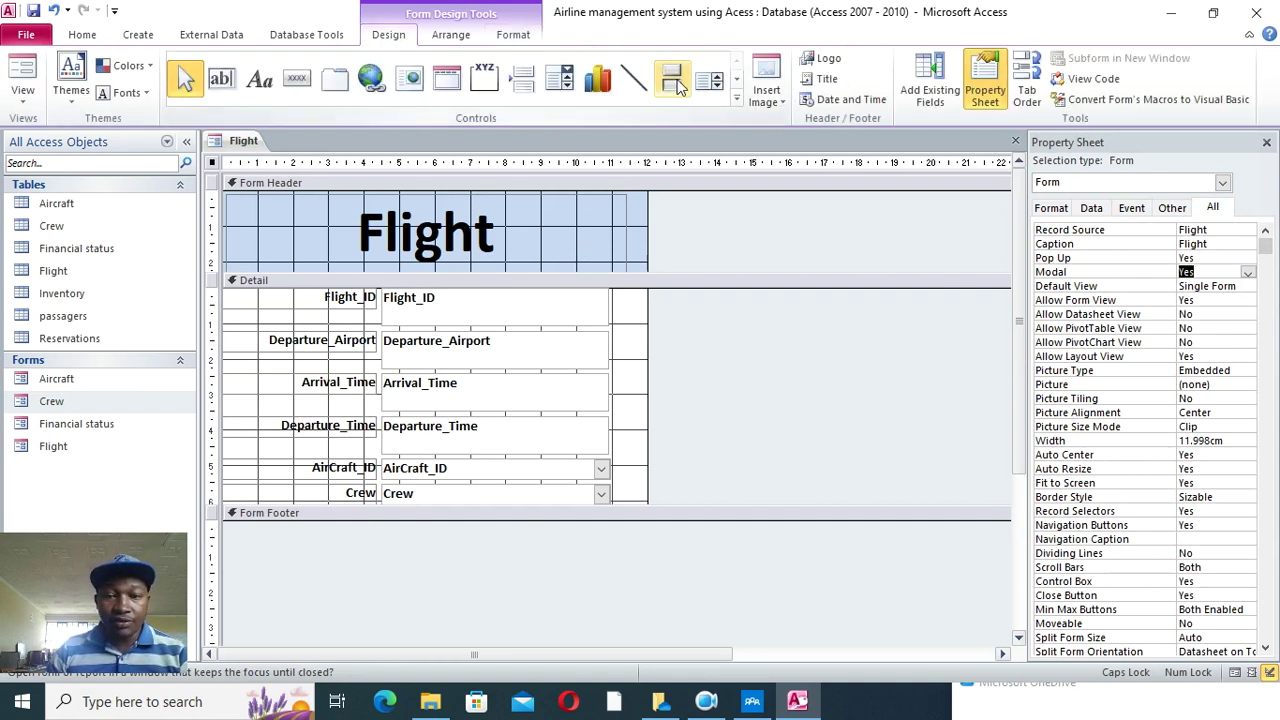
pyautogui.click(672, 80)
pyautogui.moveTo(554, 230); pyautogui.dragTo(613, 251)
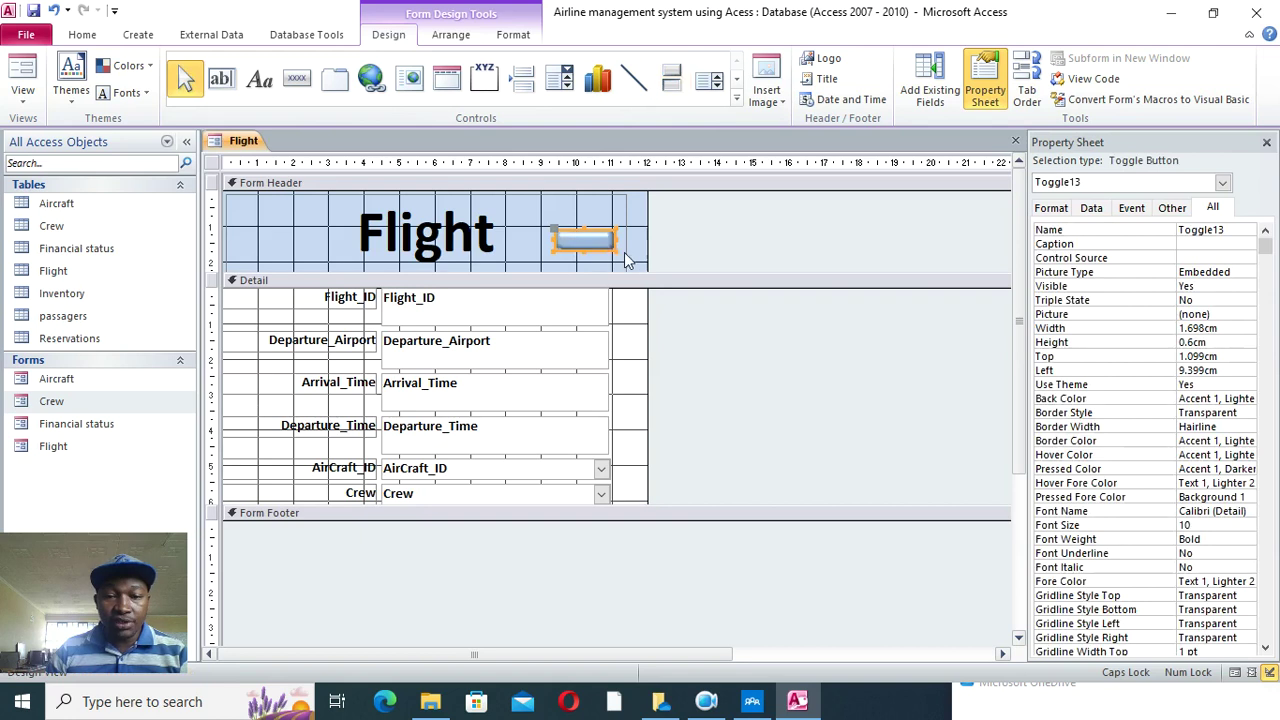
pyautogui.click(513, 34)
pyautogui.click(790, 60)
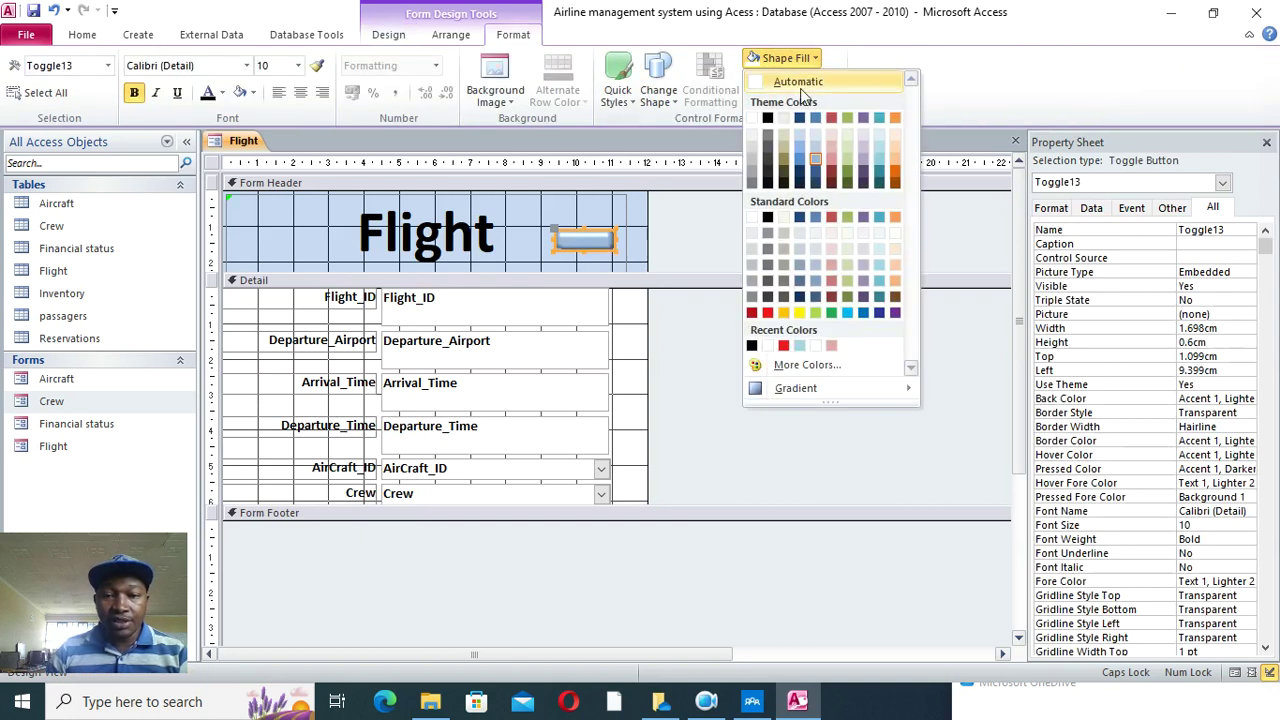
pyautogui.click(768, 313)
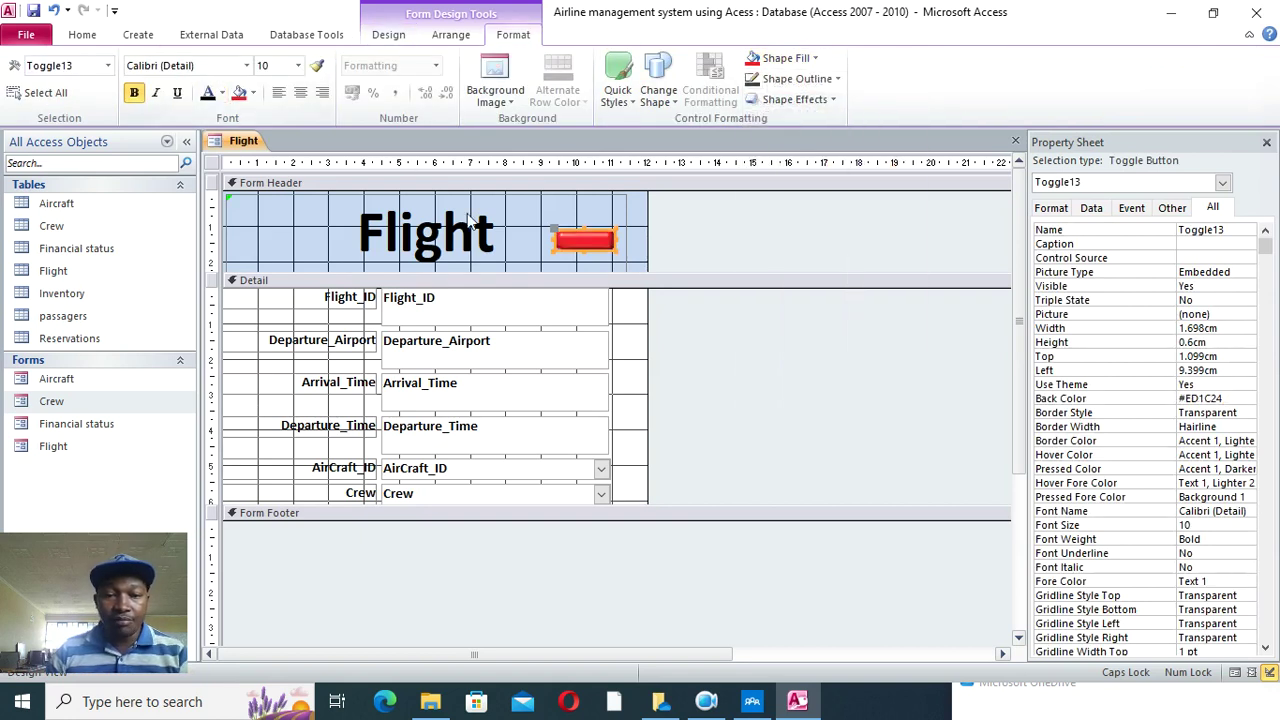
pyautogui.click(573, 240)
pyautogui.write('CLOSE')
pyautogui.click(659, 246)
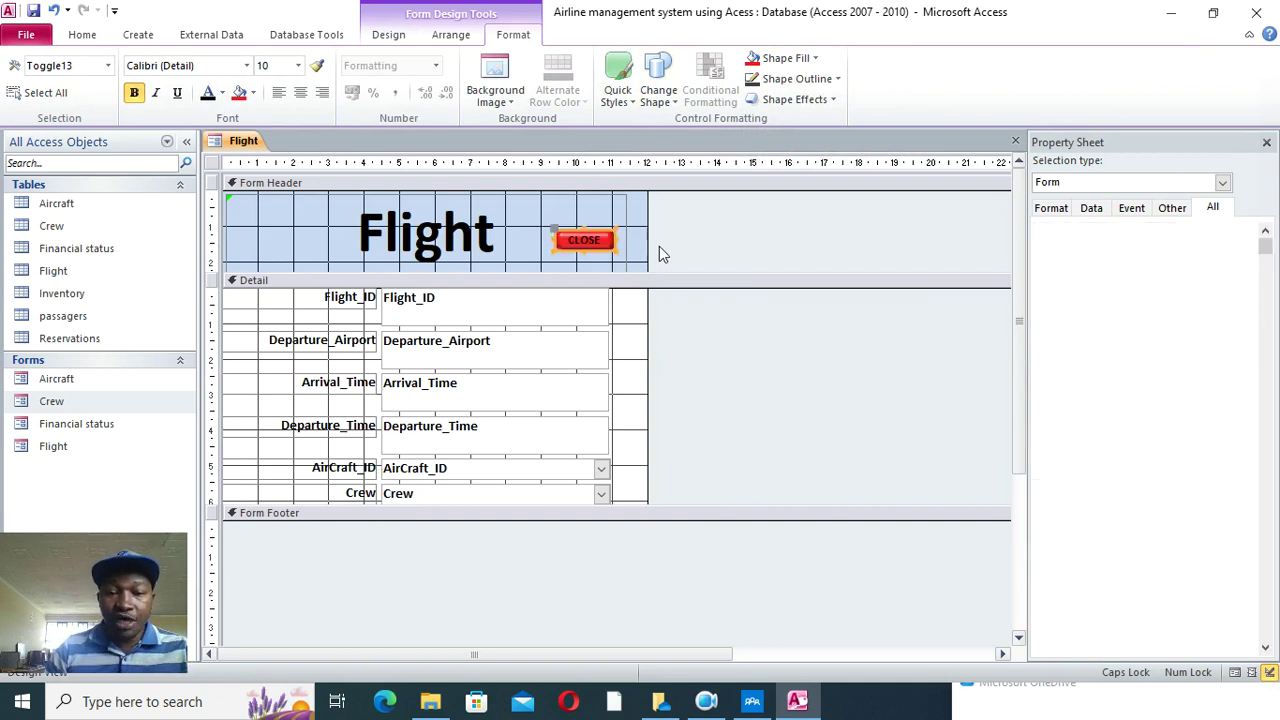
# - Give the CLOSE button an On Click event procedure with the pasted exit-confirmation code
pyautogui.click(608, 250)
pyautogui.click(1133, 208)
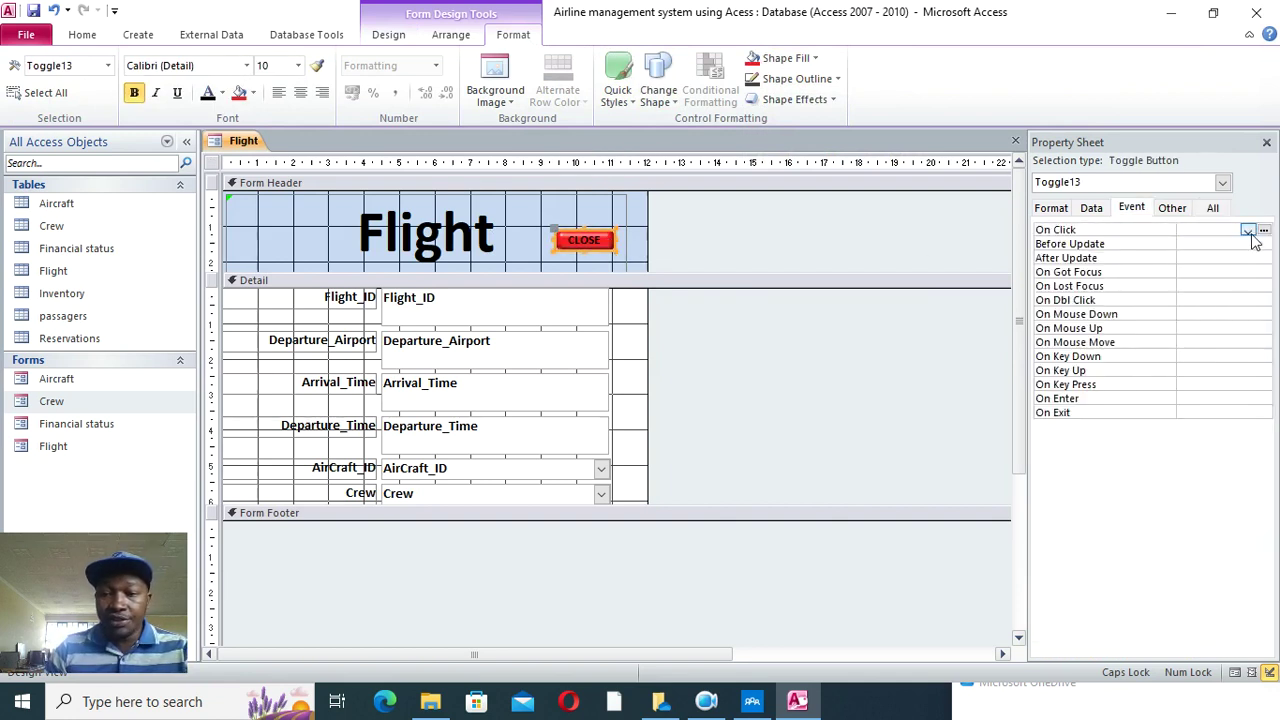
pyautogui.click(1248, 231)
pyautogui.click(1237, 243)
pyautogui.click(1264, 230)
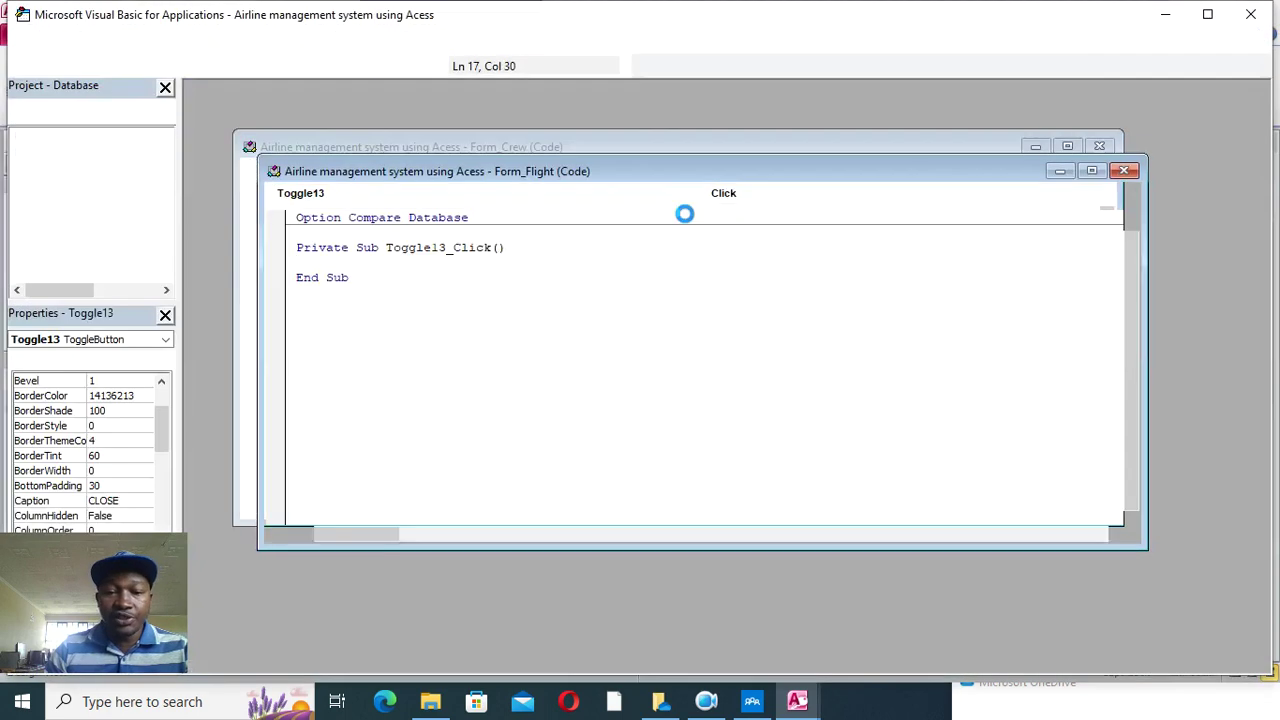
pyautogui.write('Dim aexit As VbMsgBoxResult On Error GoTo cmdexit_Click_Err     aexit = MsgBox("Confirm if you want to exit", vbQuestion + vbYesNo, "Airline Management System")    If aexit = vbYes Then     DoCmd.Close , ""  End If cmdexit_Click_Exit:     Exit Sub  cmdexit_Click_Err:     MsgBox Error$     Resume cmdexit_Click_Exit')
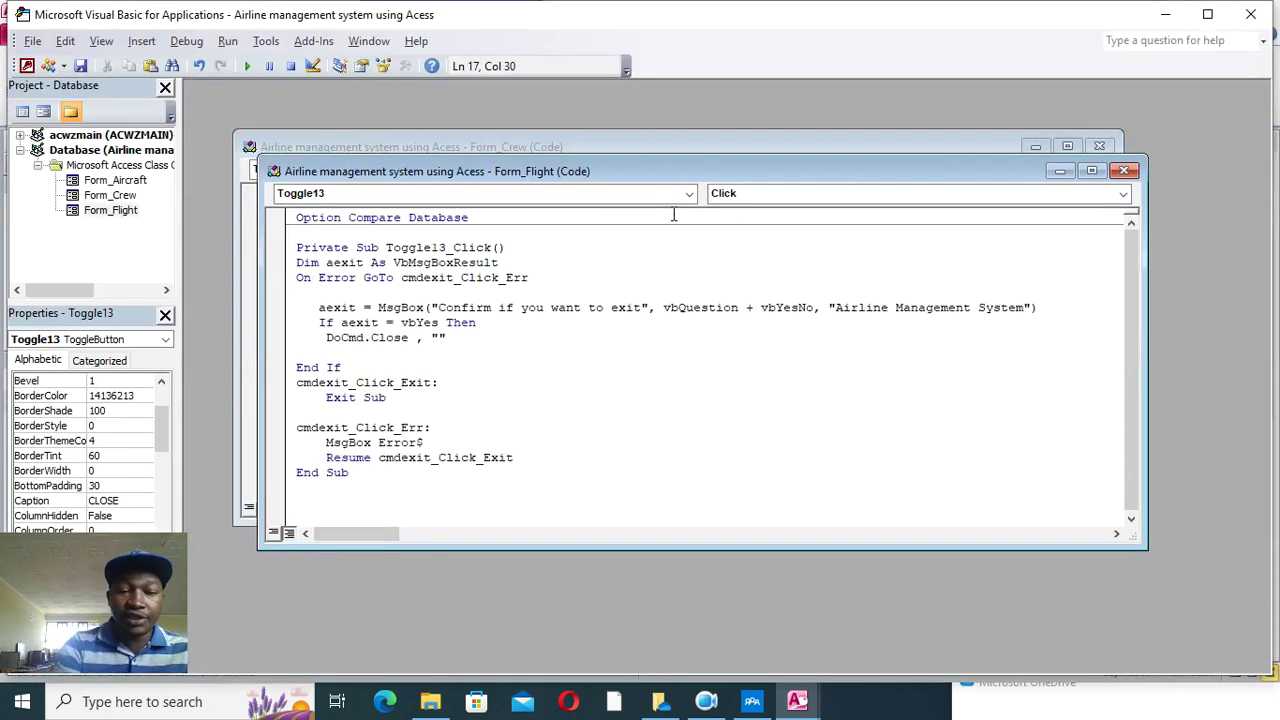
pyautogui.click(1250, 14)
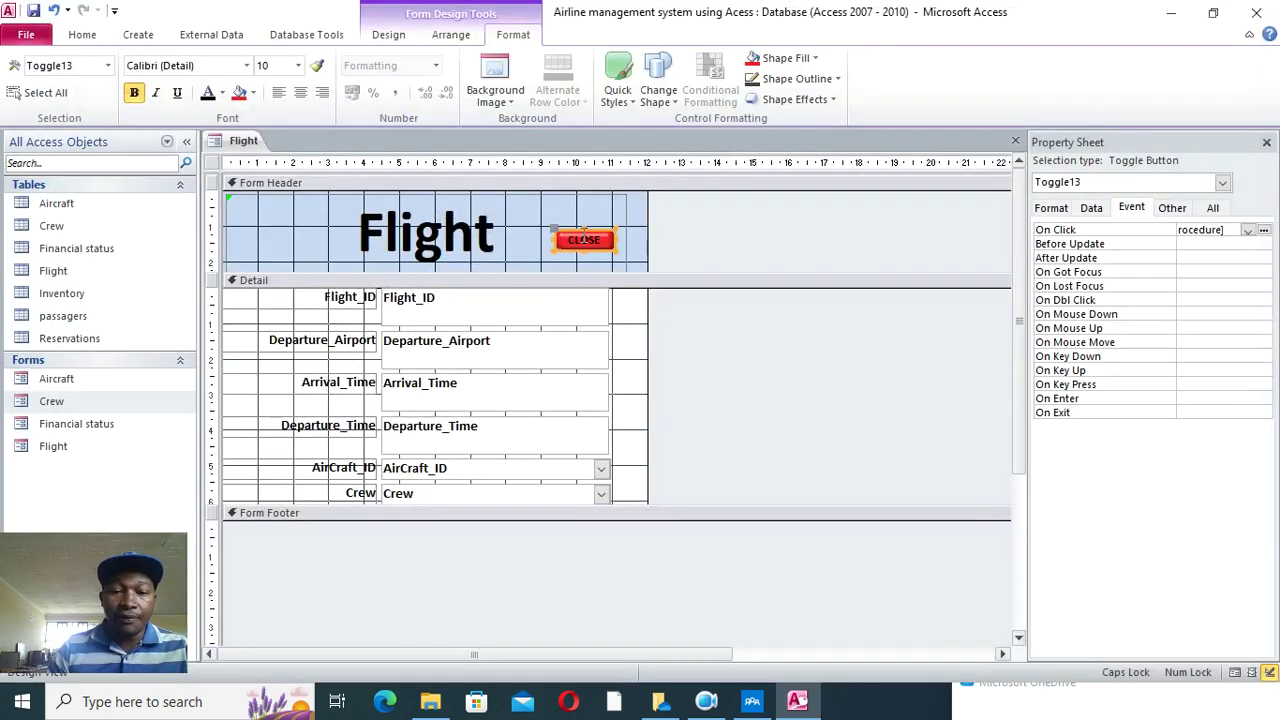
# - Fill the Flight form's Detail section gold
pyautogui.rightClick(632, 366)
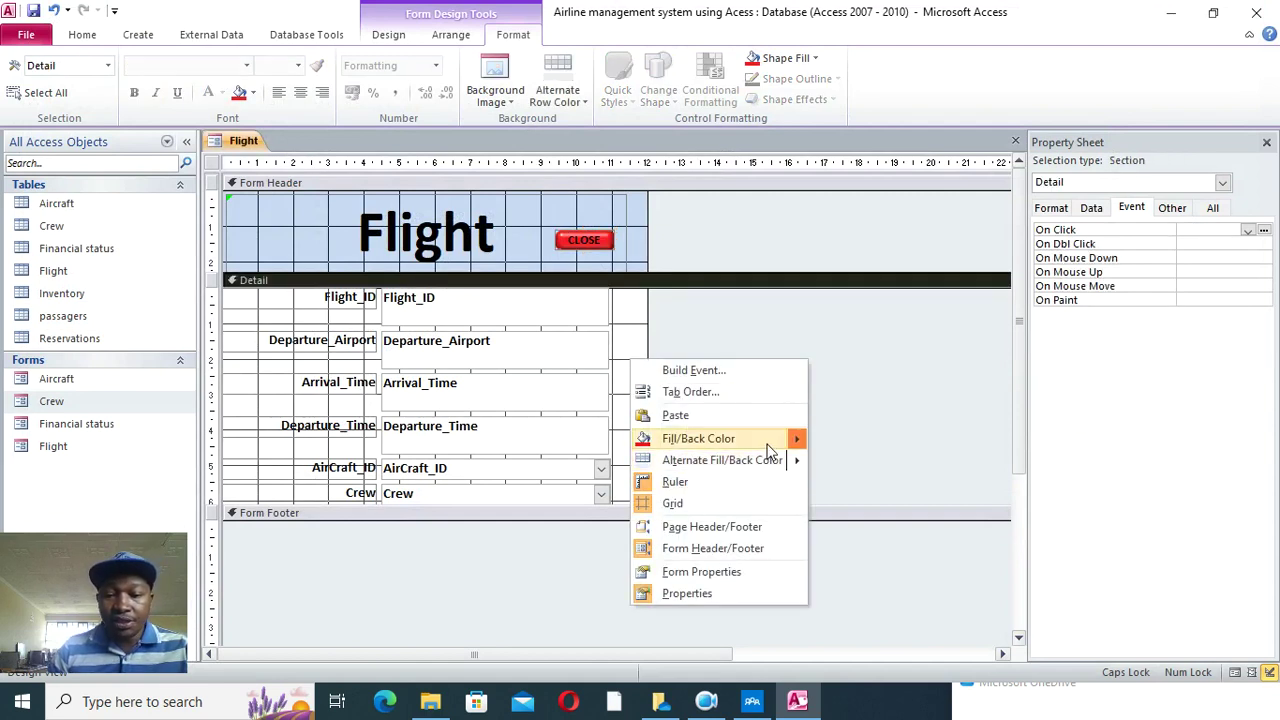
pyautogui.moveTo(790, 438)
pyautogui.click(857, 579)
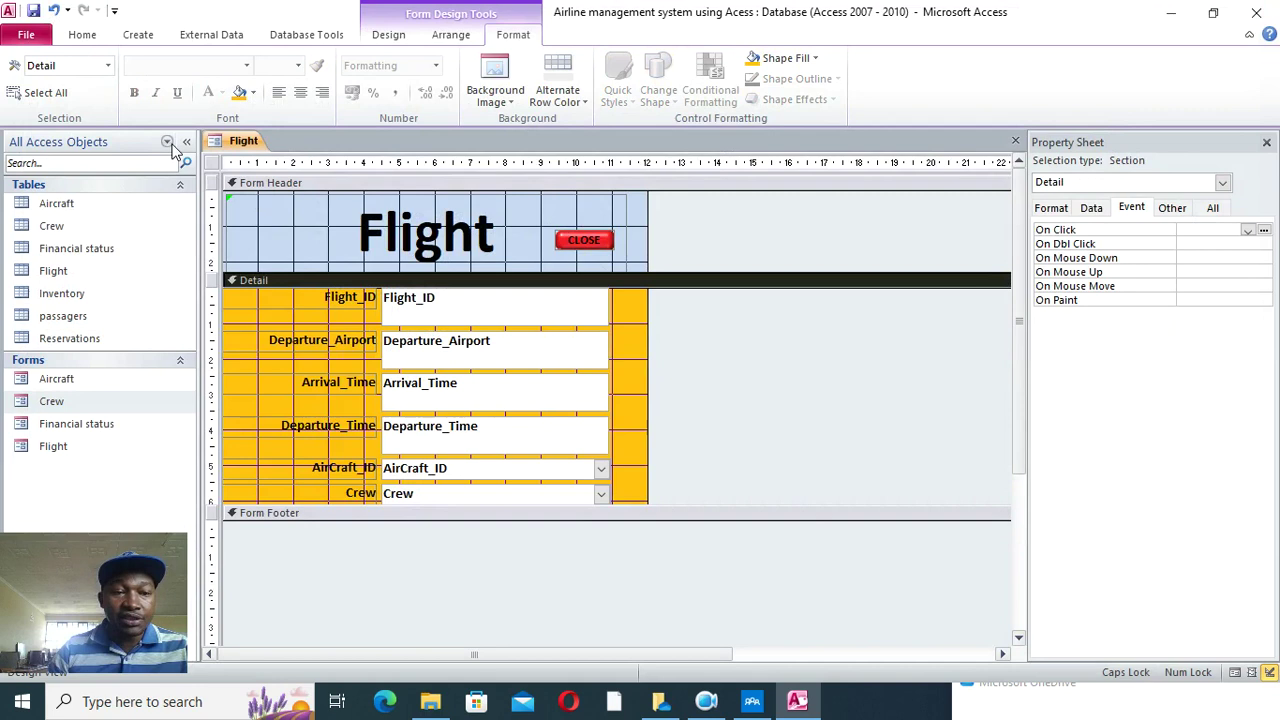
# - Switch to Form View and test the CLOSE confirmation, answering No
pyautogui.click(82, 34)
pyautogui.click(22, 70)
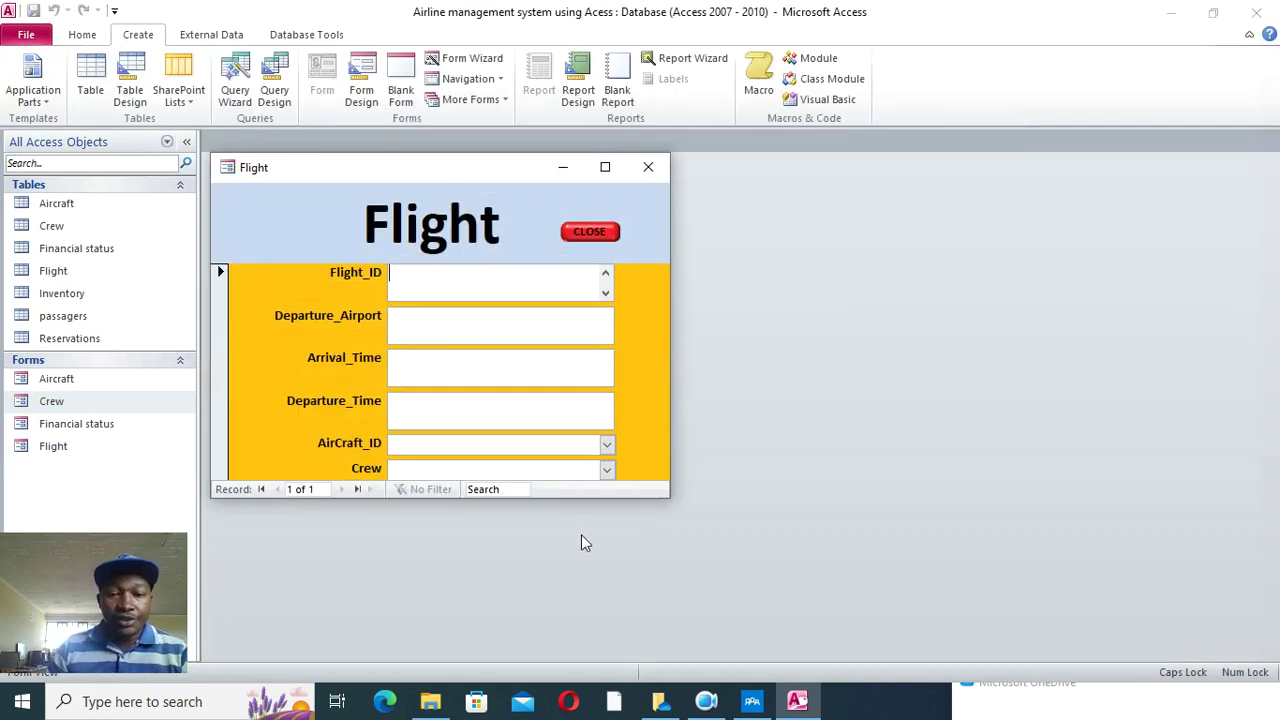
pyautogui.click(577, 240)
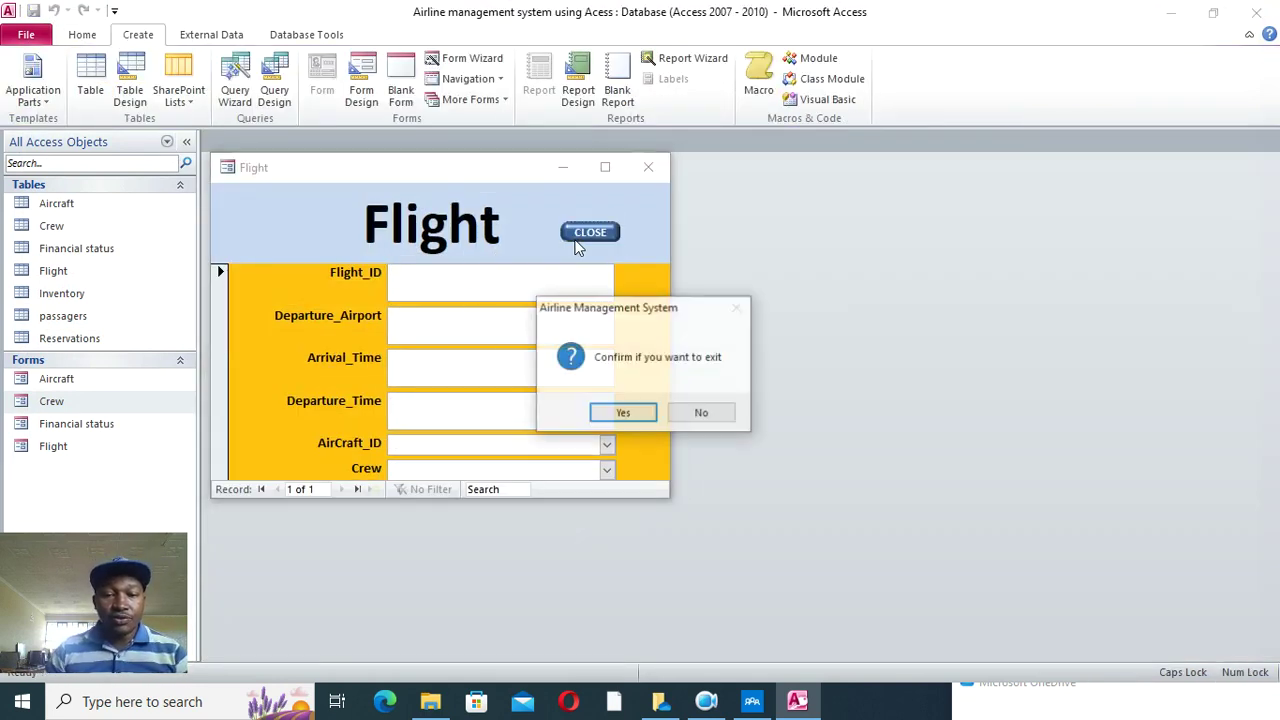
pyautogui.click(701, 412)
# - Enter flight 1201HJ with its departure airport, arrival time and departure time
pyautogui.click(448, 274)
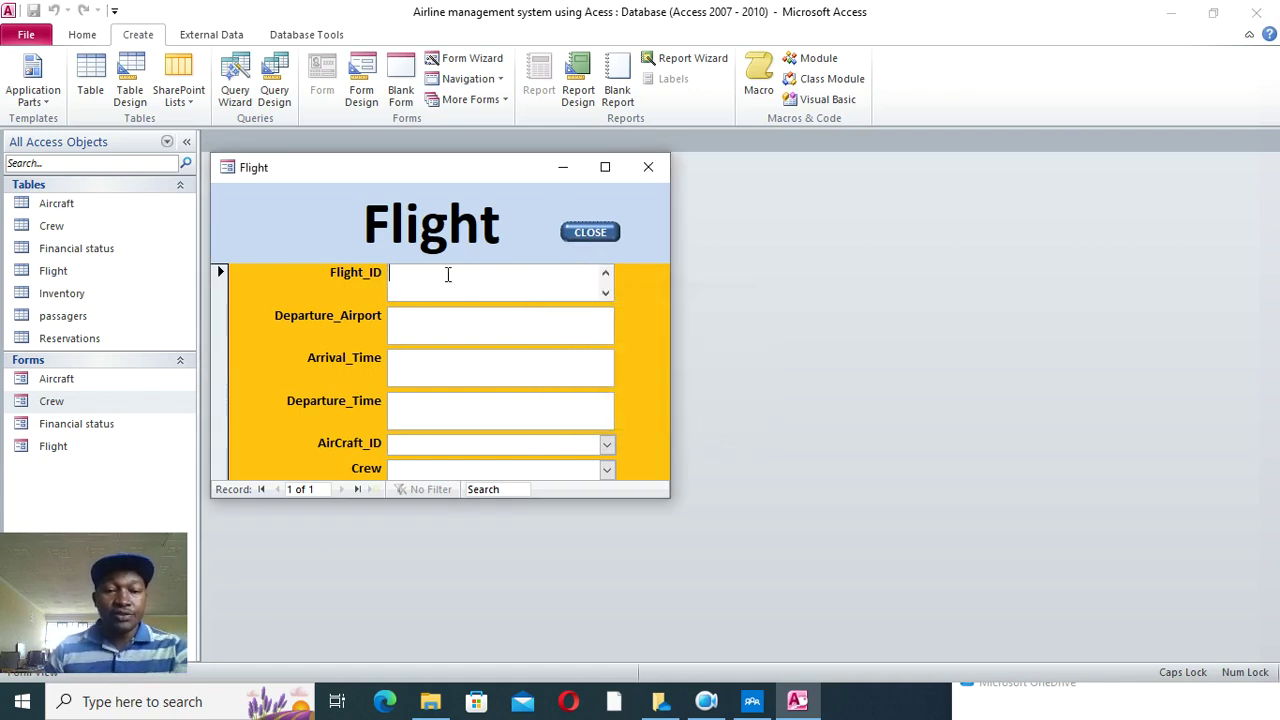
pyautogui.write('1201HJ')
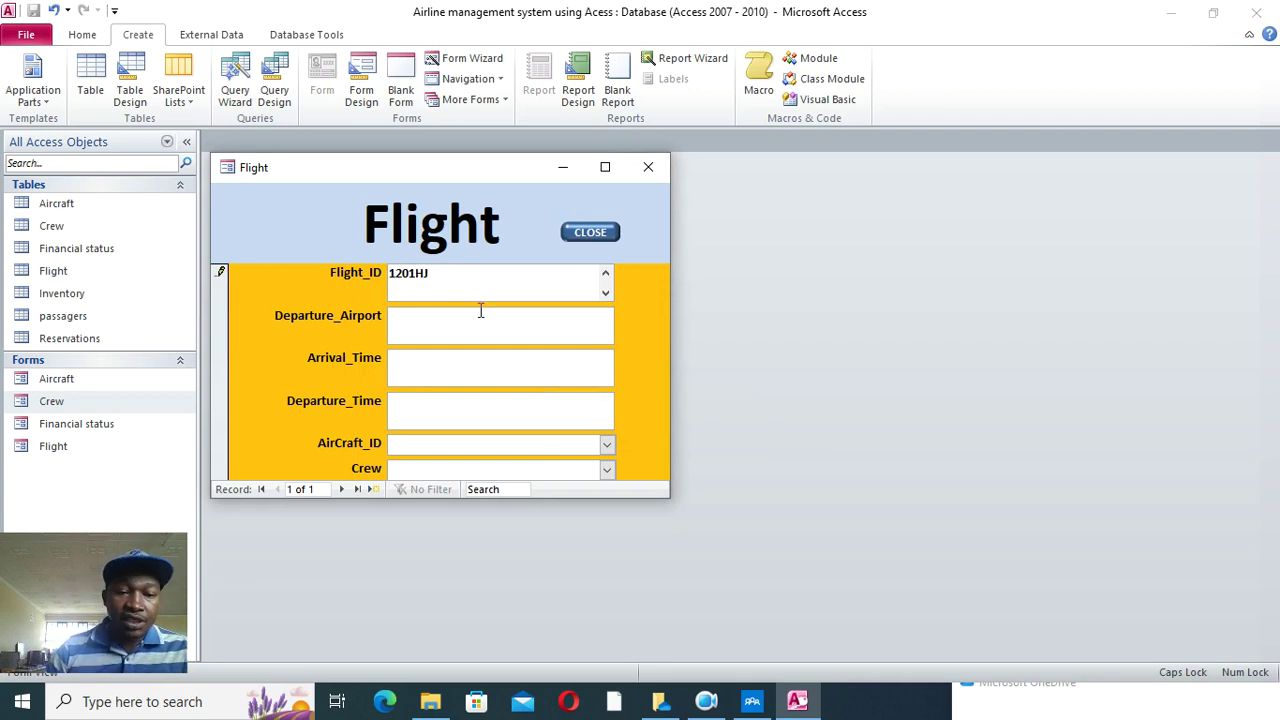
pyautogui.click(470, 318)
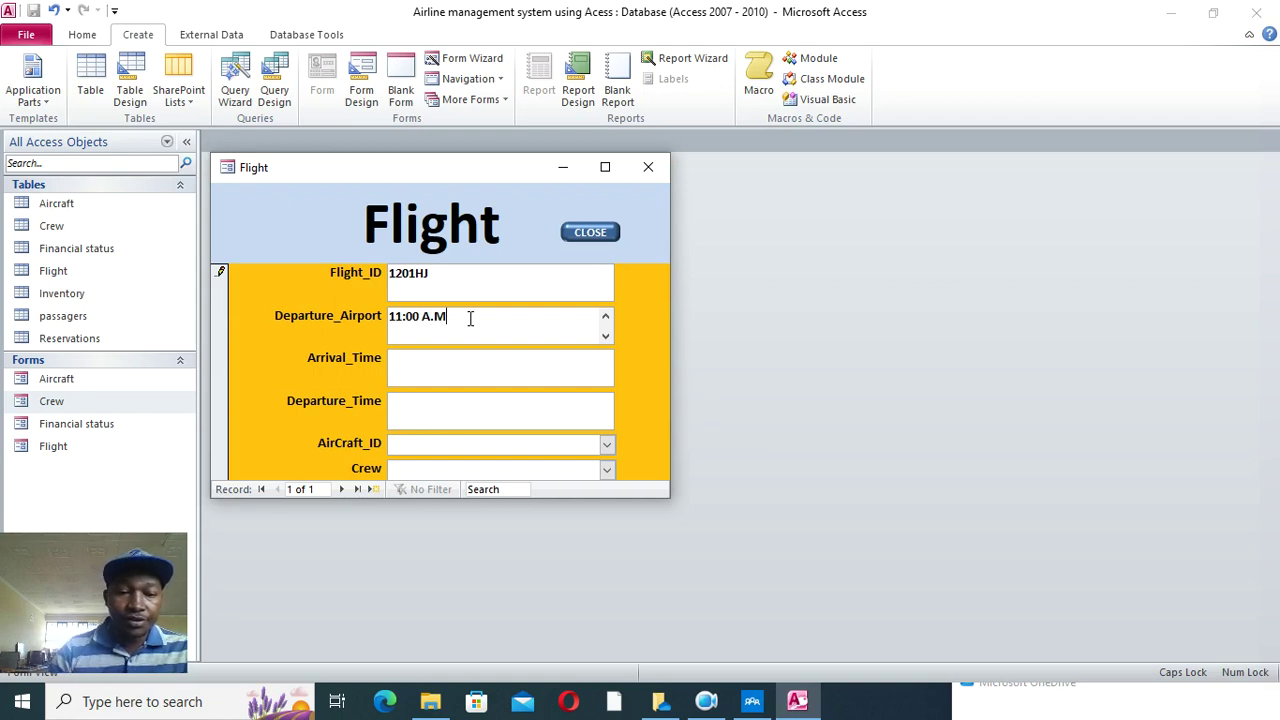
pyautogui.click(460, 357)
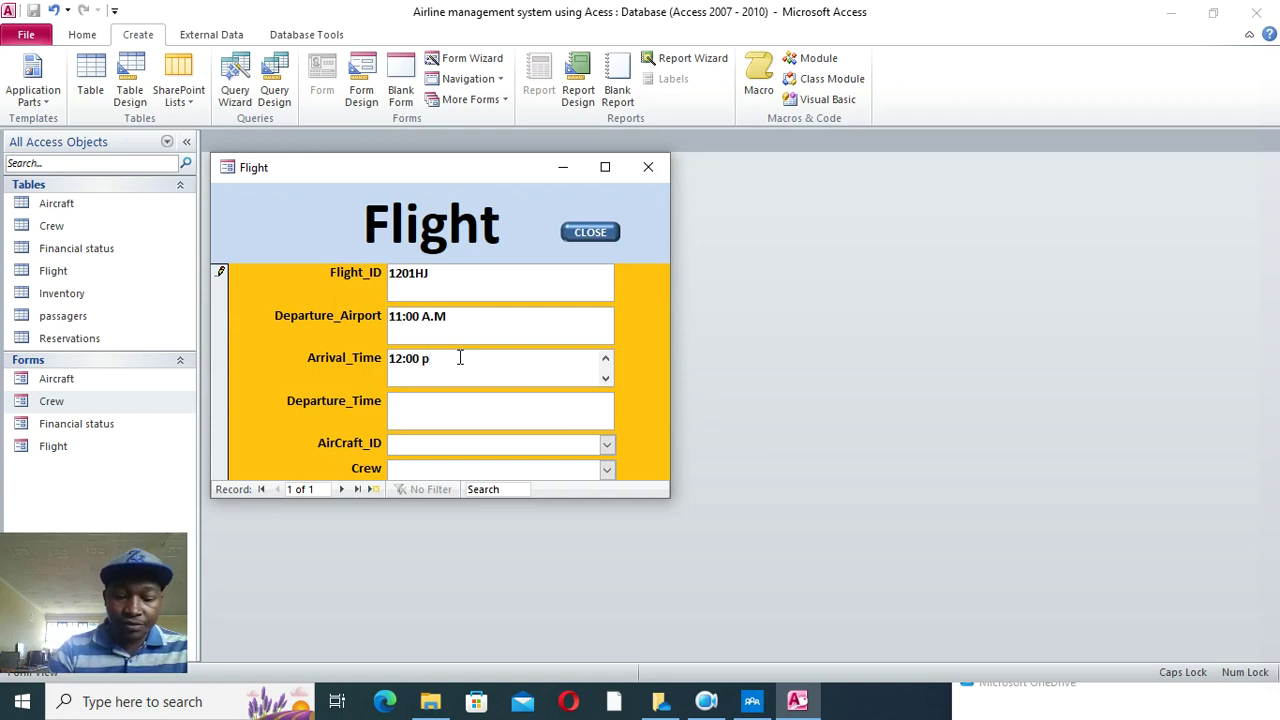
pyautogui.click(449, 405)
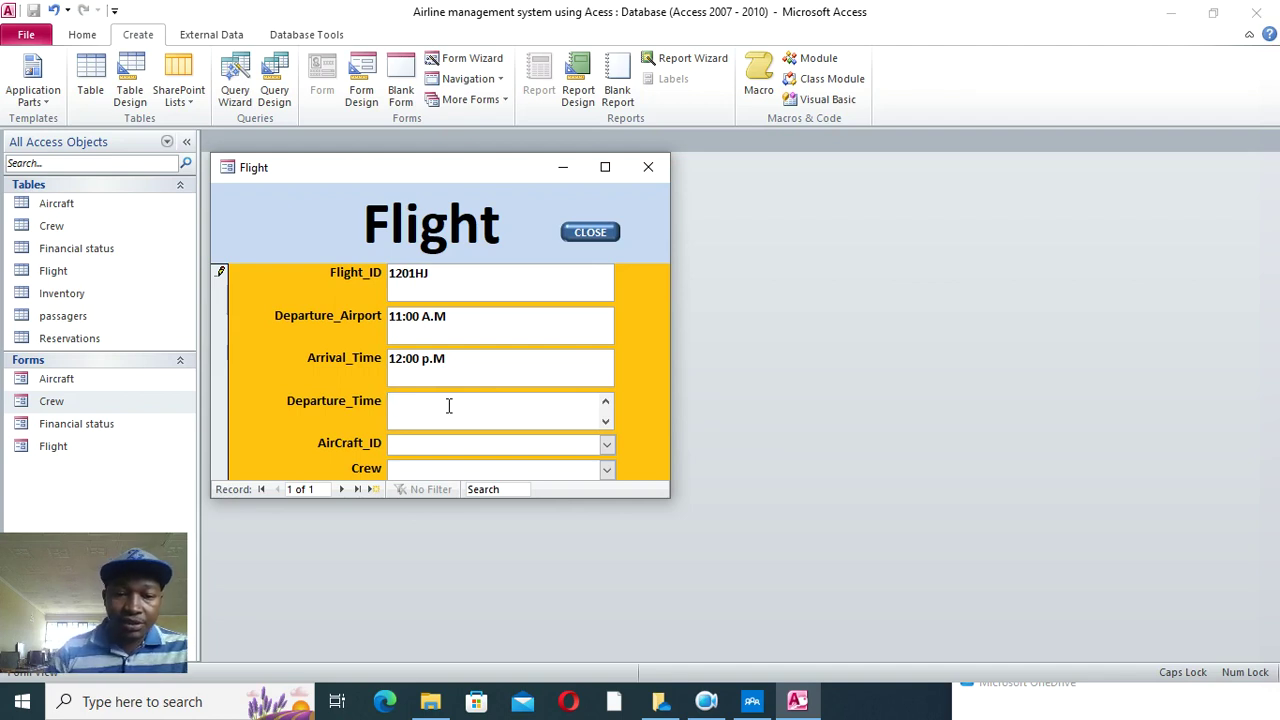
pyautogui.click(399, 360)
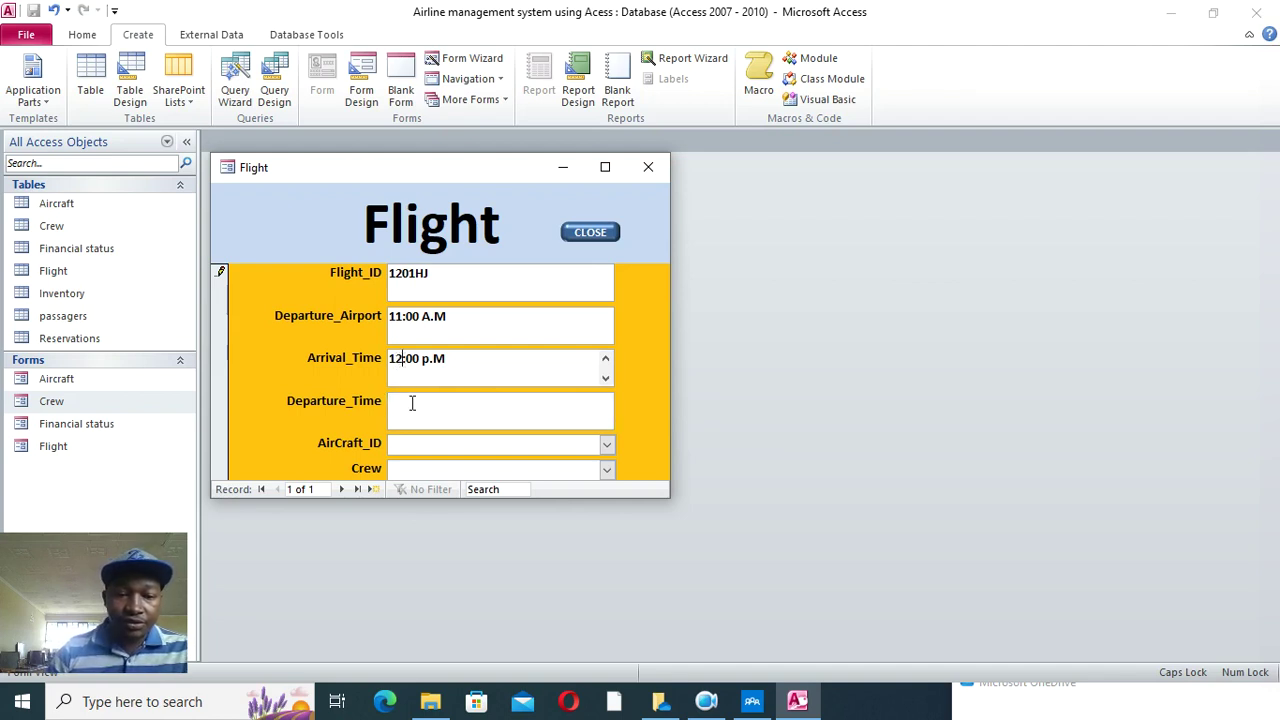
pyautogui.press('BackSpace')
pyautogui.press('BackSpace')
pyautogui.write('5')
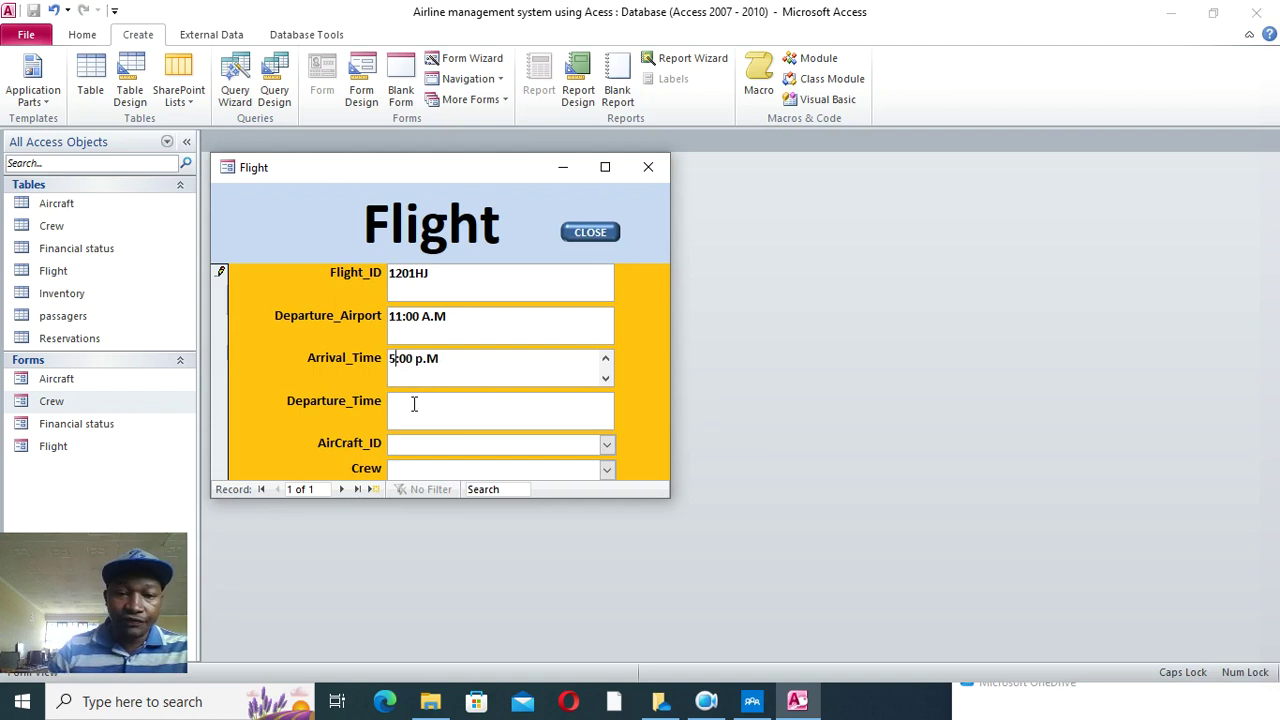
pyautogui.click(409, 418)
pyautogui.write('12:00 P.M')
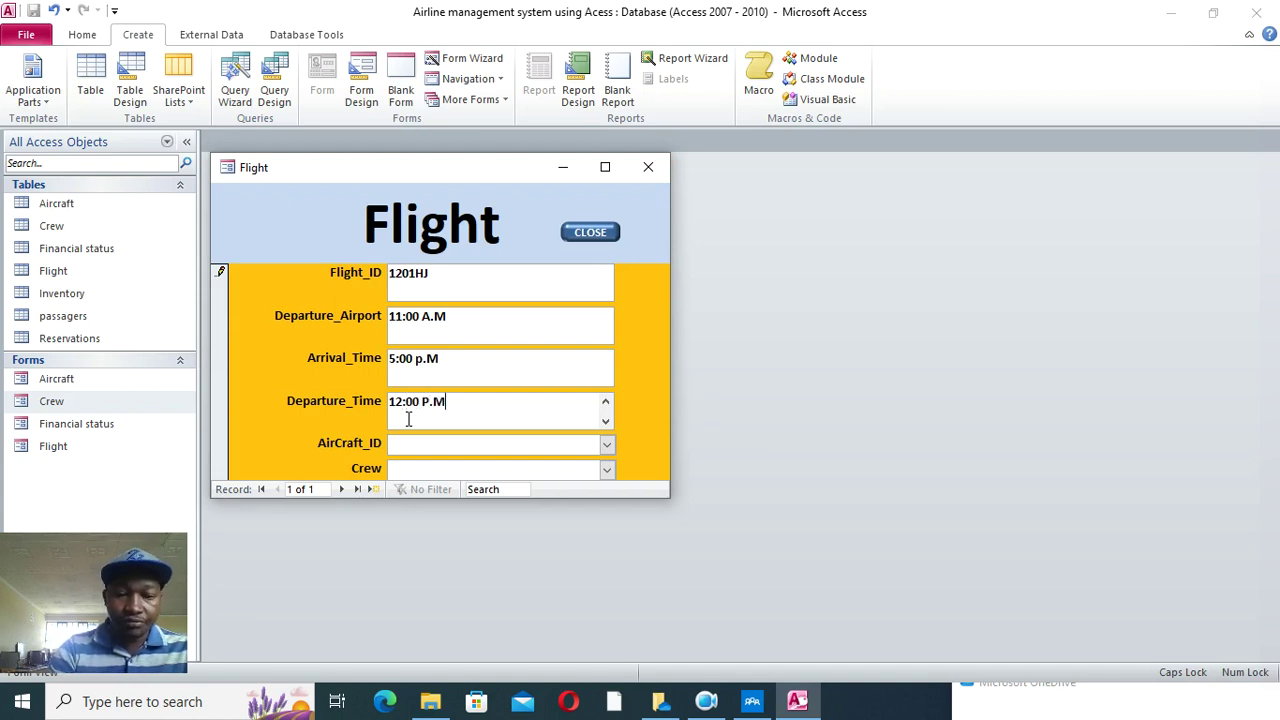
# - Check the AirCraft_ID choices, then close the form saving its design changes
pyautogui.click(609, 447)
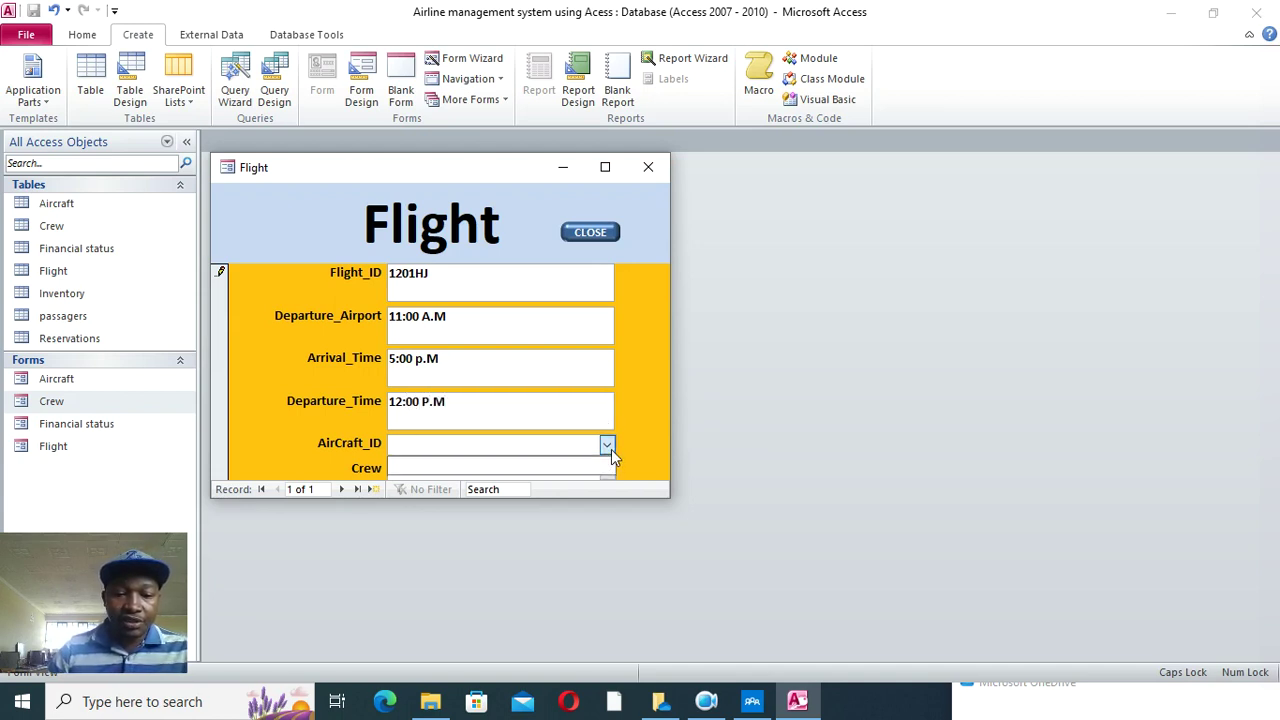
pyautogui.click(609, 447)
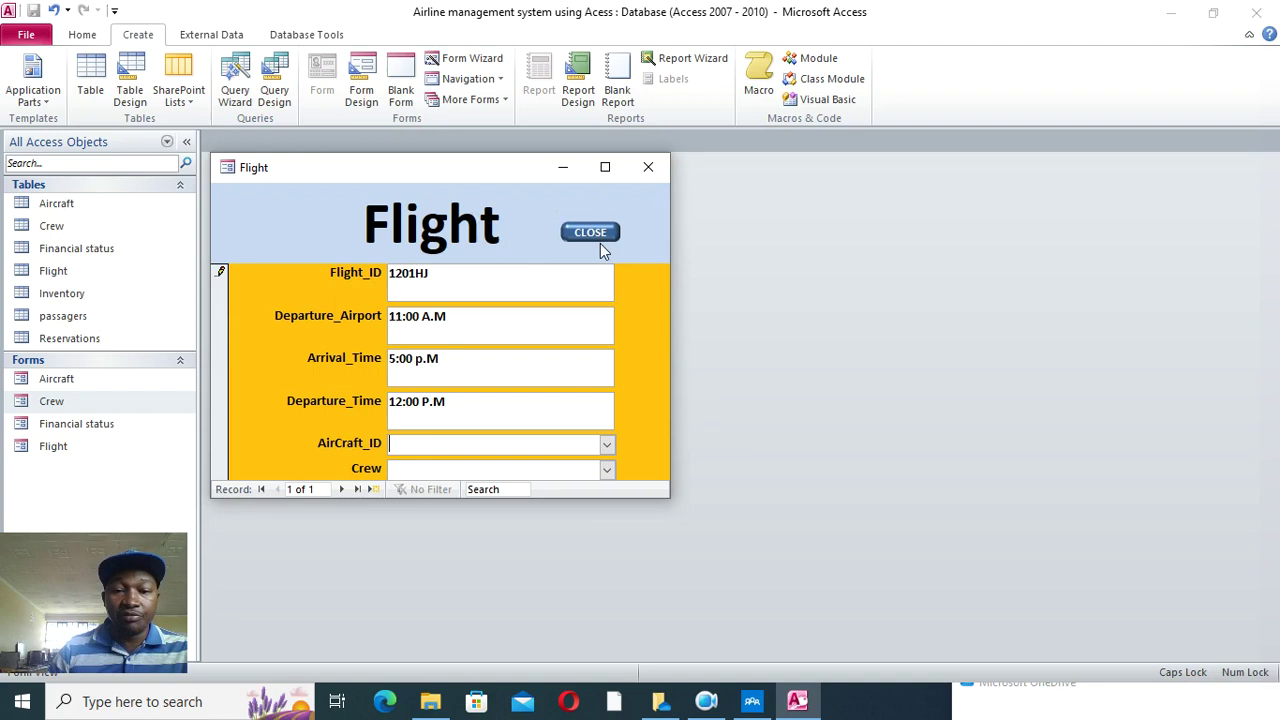
pyautogui.click(606, 450)
pyautogui.click(648, 167)
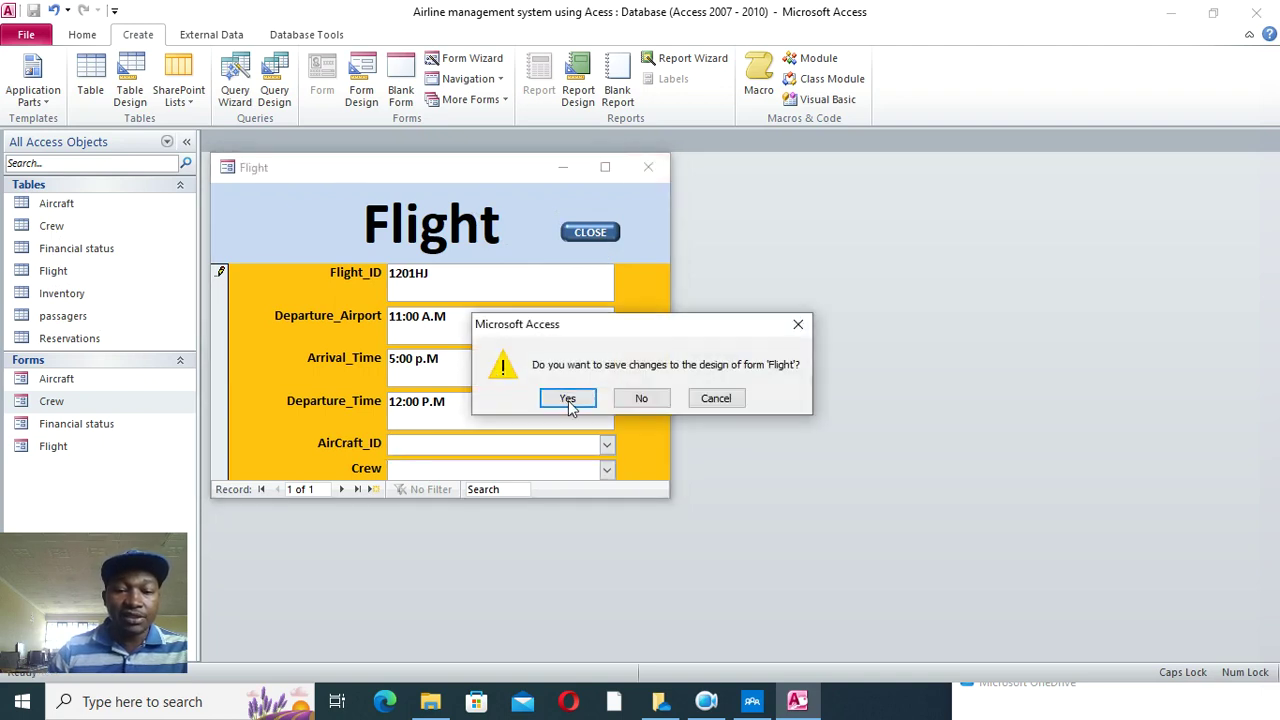
pyautogui.click(570, 398)
# - Drag the passagers table lower in the Relationships diagram and save the layout on closing
pyautogui.click(279, 35)
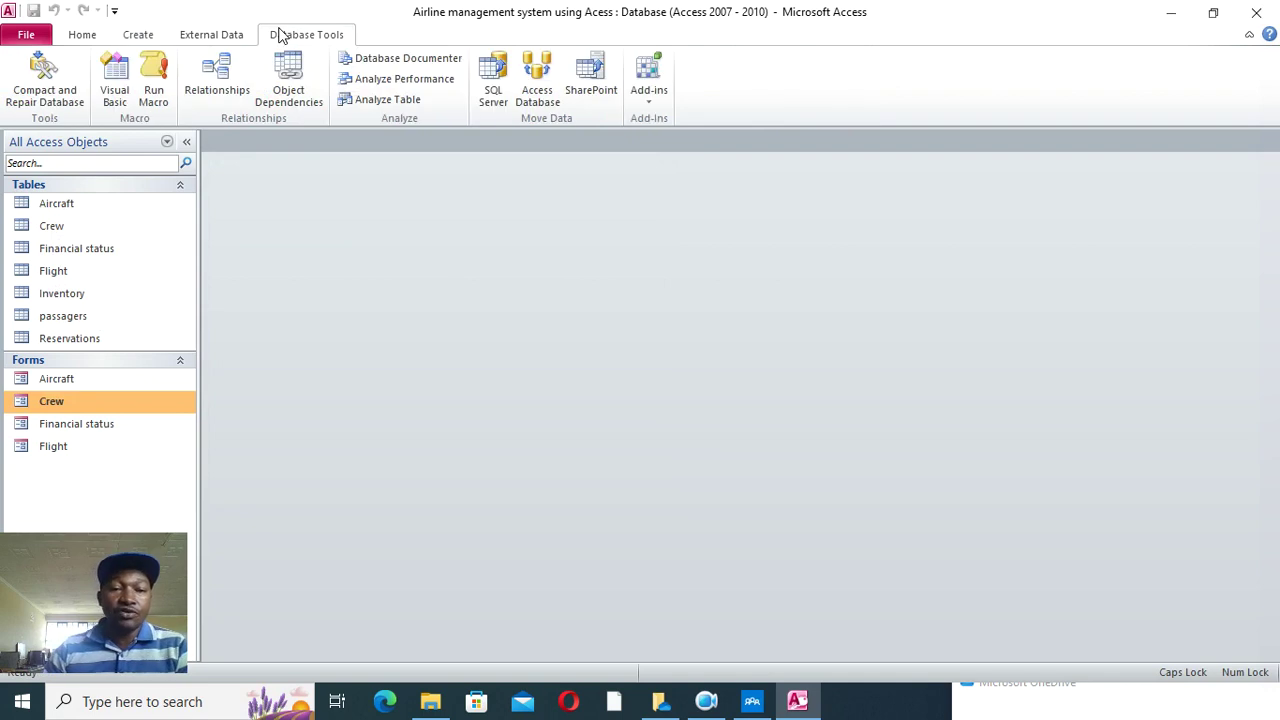
pyautogui.click(217, 75)
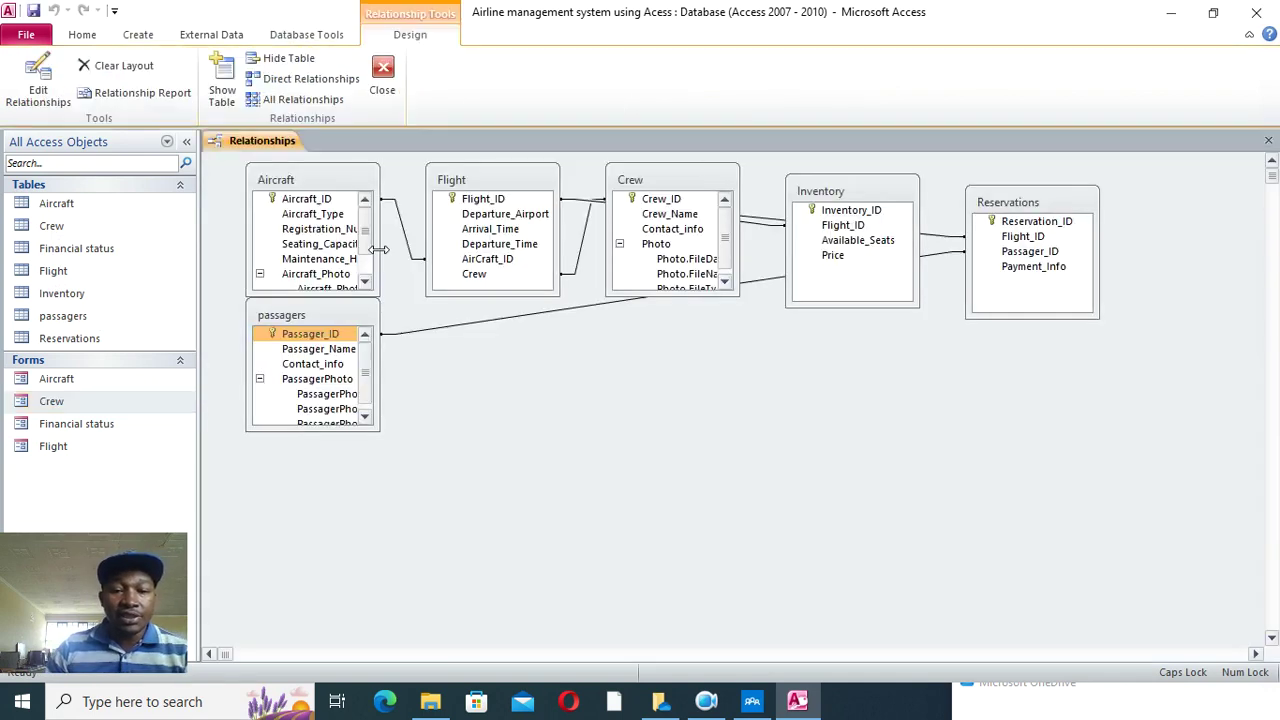
pyautogui.moveTo(316, 315); pyautogui.dragTo(581, 447)
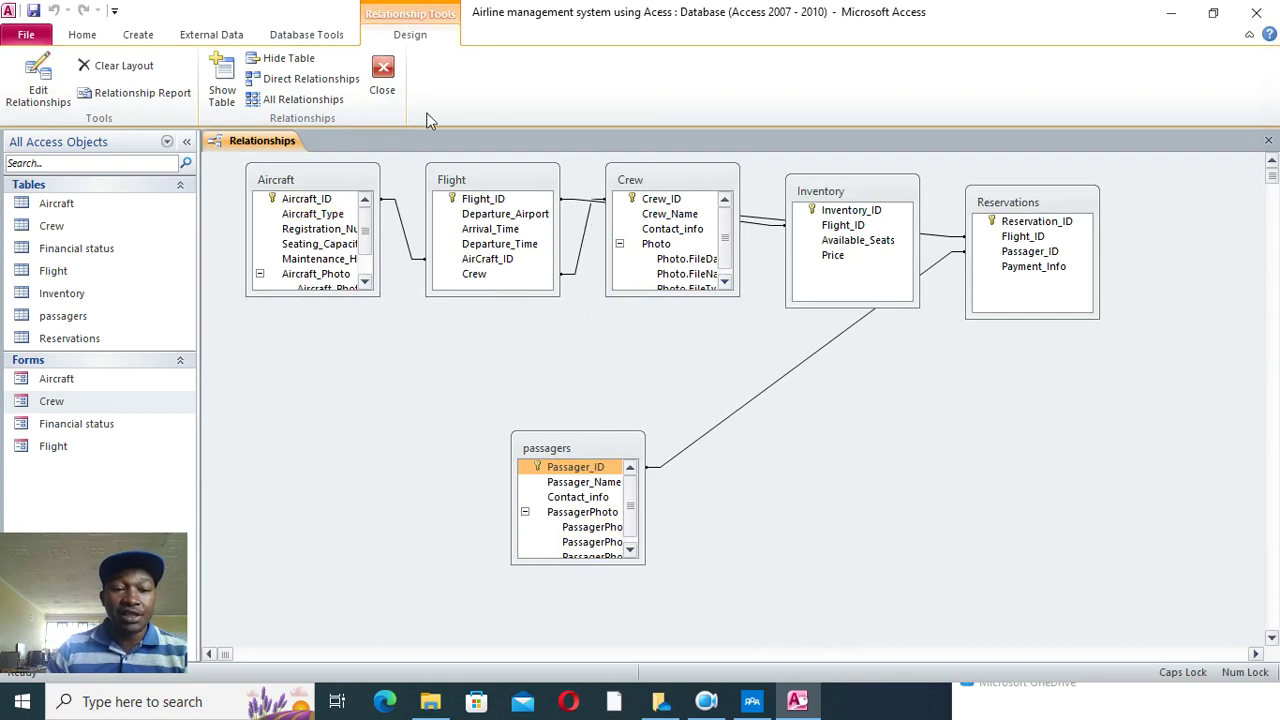
pyautogui.click(384, 84)
pyautogui.click(566, 399)
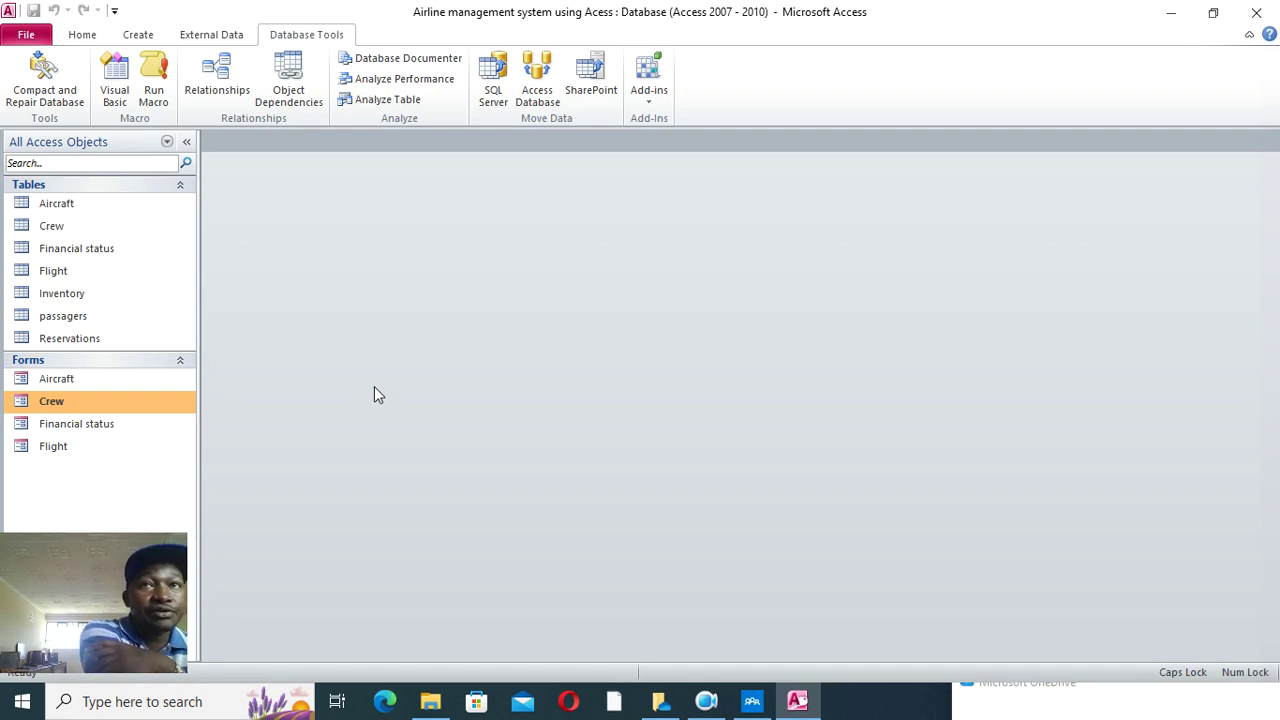
# - Create a tabular Reservations form with all four fields using the Form Wizard
pyautogui.click(138, 34)
pyautogui.click(484, 66)
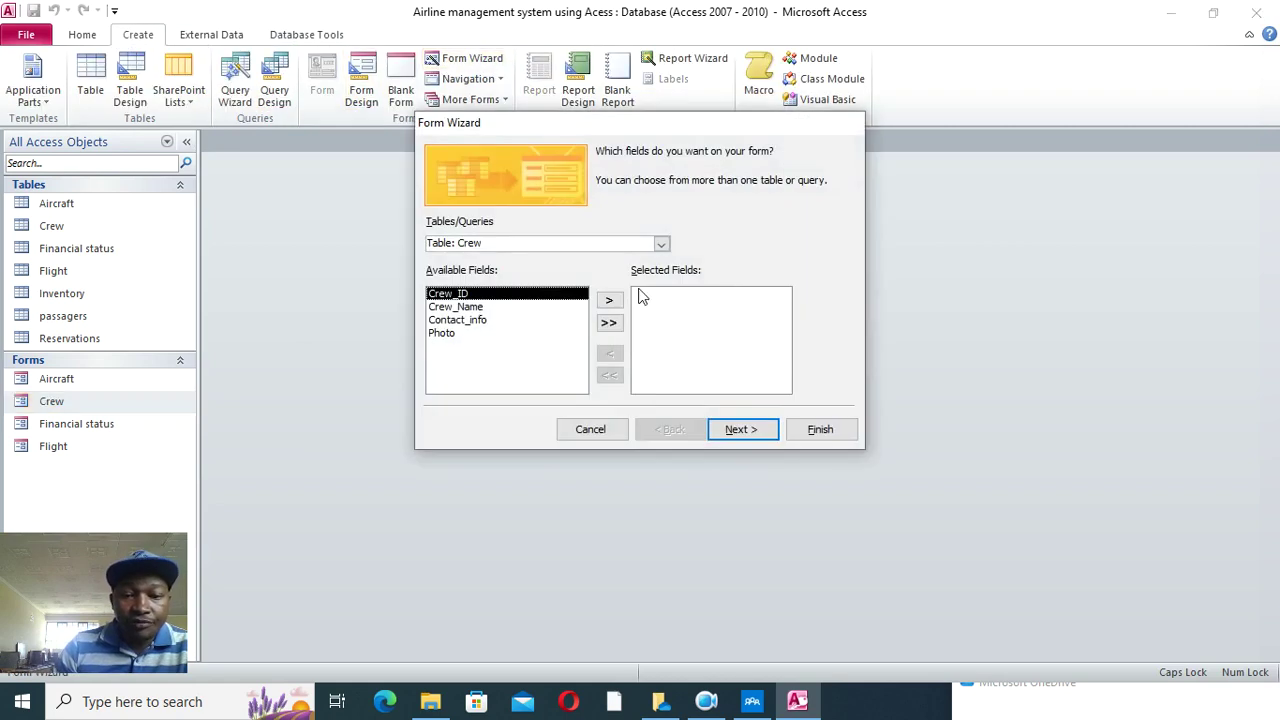
pyautogui.click(661, 245)
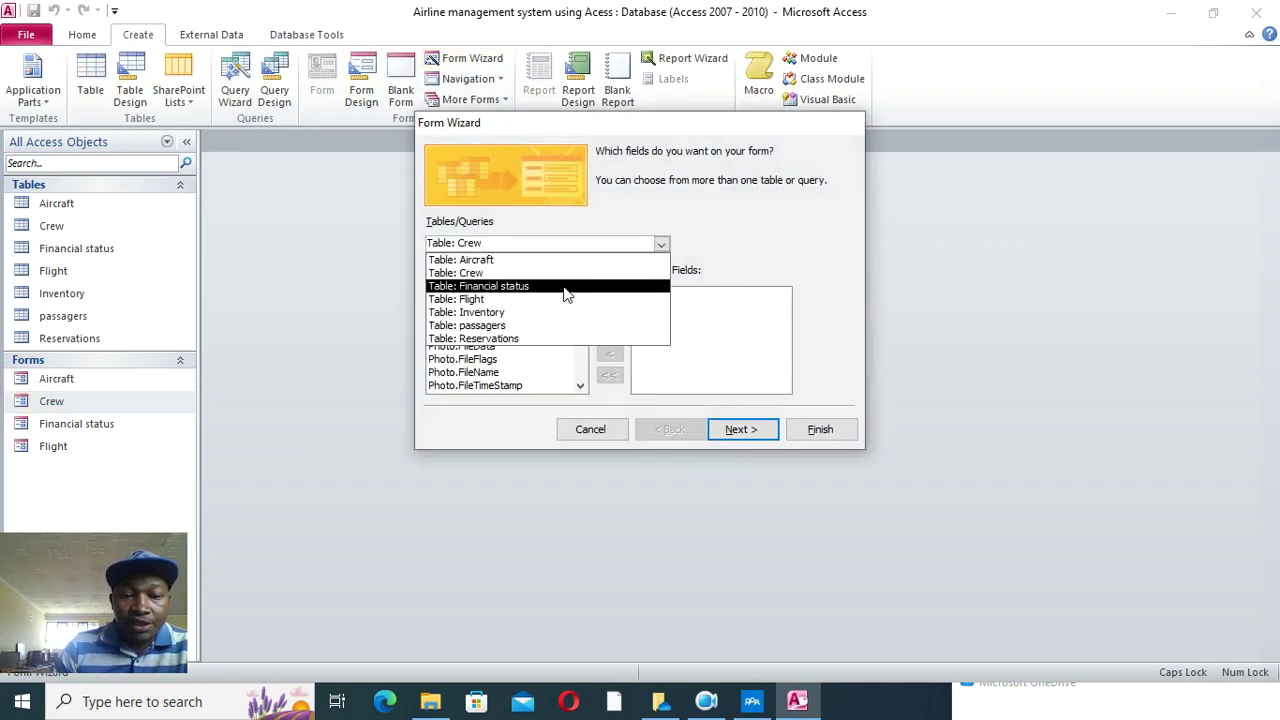
pyautogui.click(548, 339)
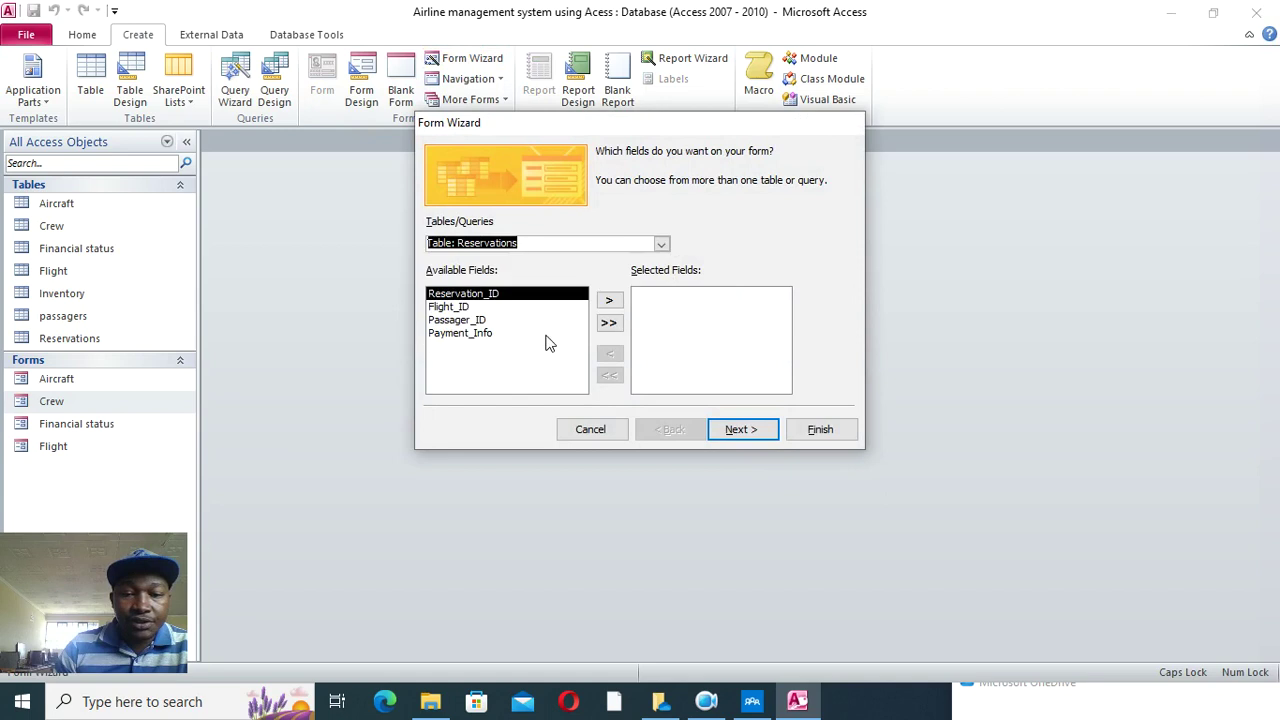
pyautogui.click(609, 322)
pyautogui.click(743, 429)
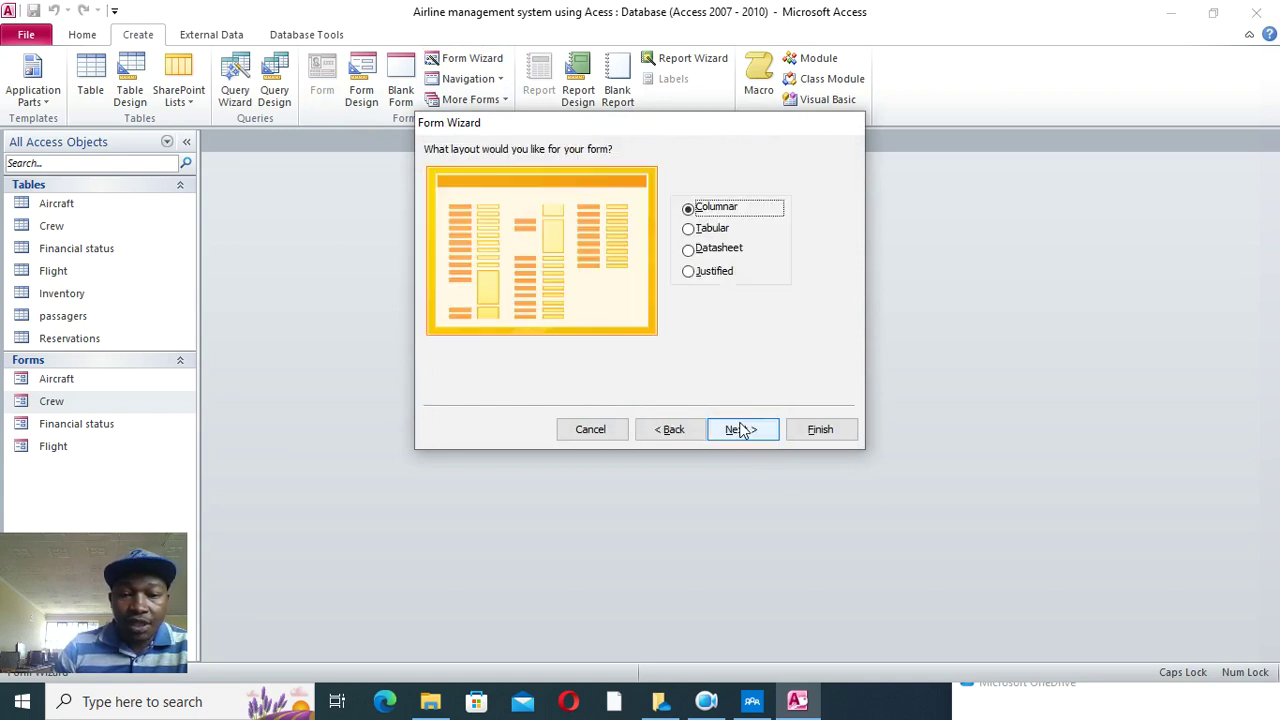
pyautogui.click(712, 228)
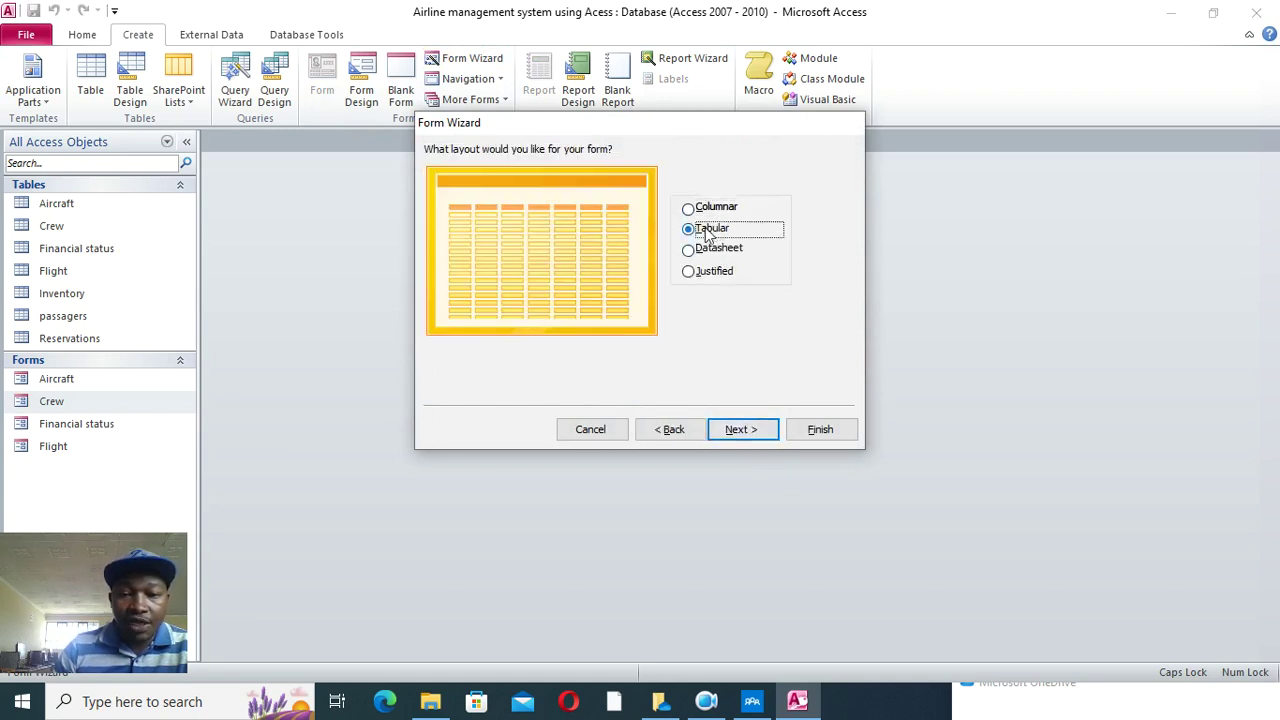
pyautogui.click(745, 429)
pyautogui.click(835, 429)
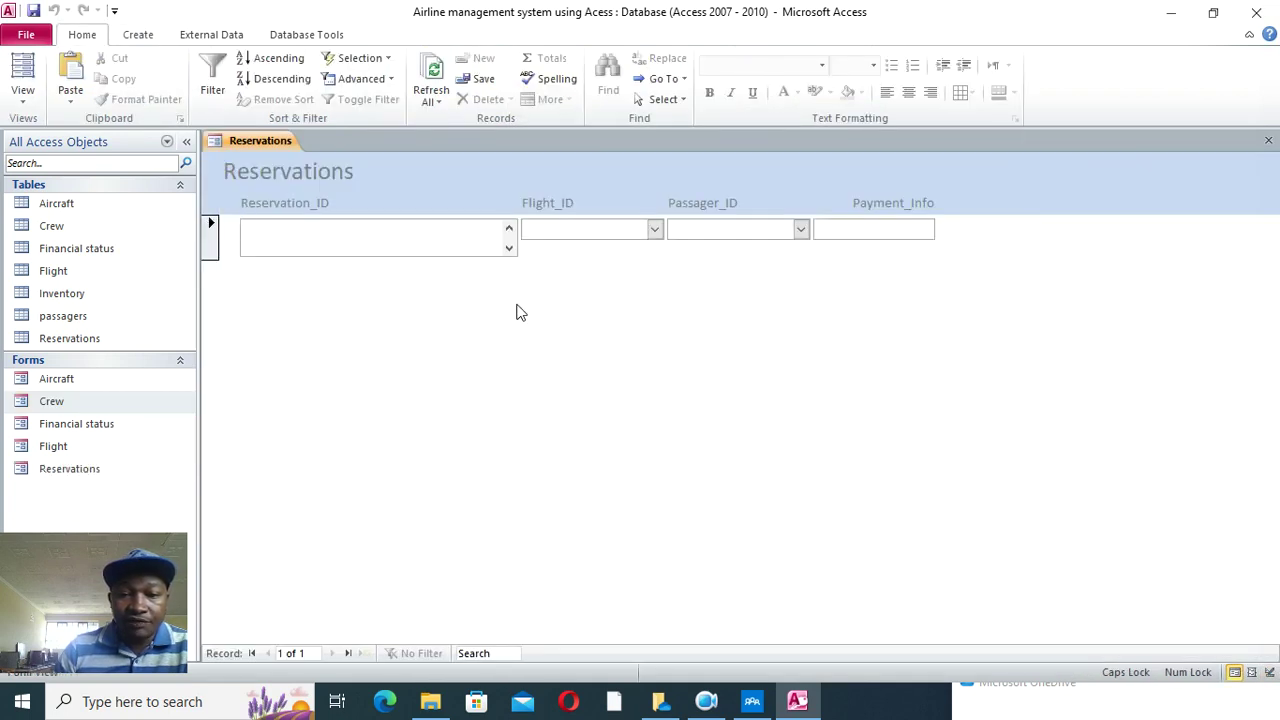
# - In Design View, shrink the Reservation_ID box height and widen the Reservations title
pyautogui.rightClick(516, 313)
pyautogui.click(591, 364)
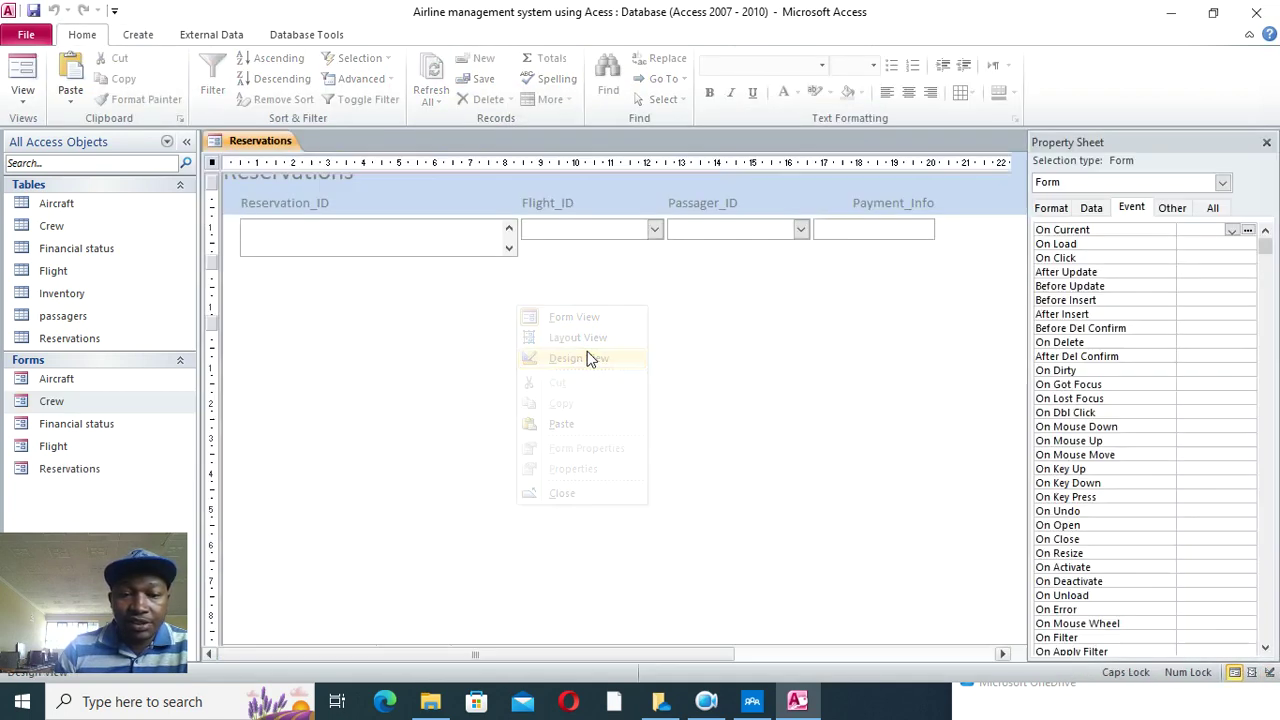
pyautogui.moveTo(523, 311); pyautogui.dragTo(566, 300)
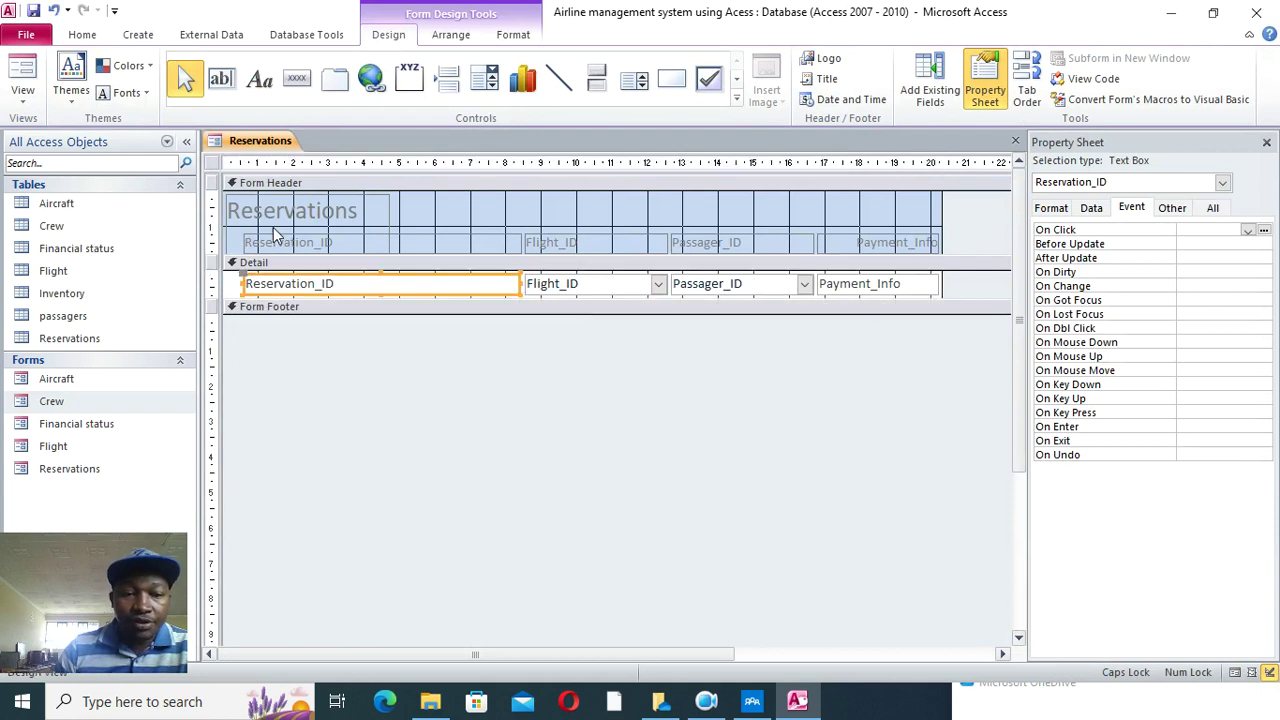
pyautogui.moveTo(318, 226); pyautogui.dragTo(624, 229)
pyautogui.click(720, 221)
# - Bold all labels and fields, centre the widened title, and switch to Form View
pyautogui.moveTo(246, 205); pyautogui.dragTo(929, 309)
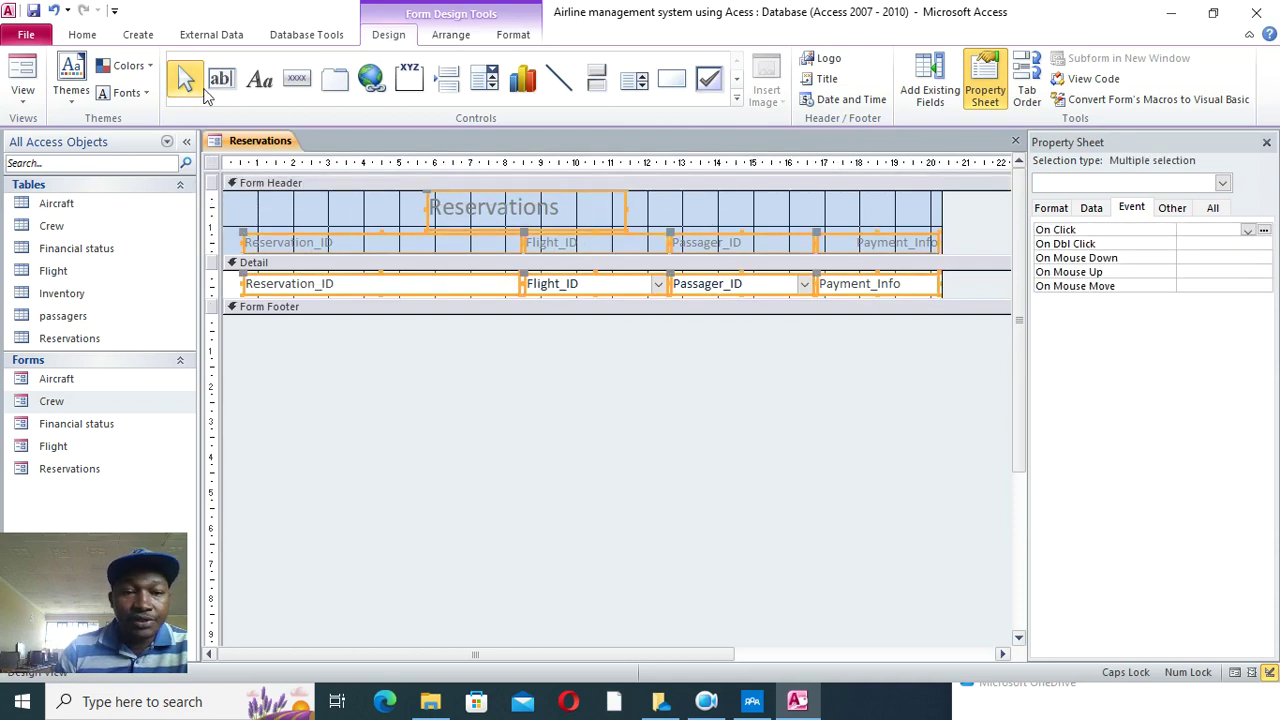
pyautogui.click(510, 38)
pyautogui.click(134, 92)
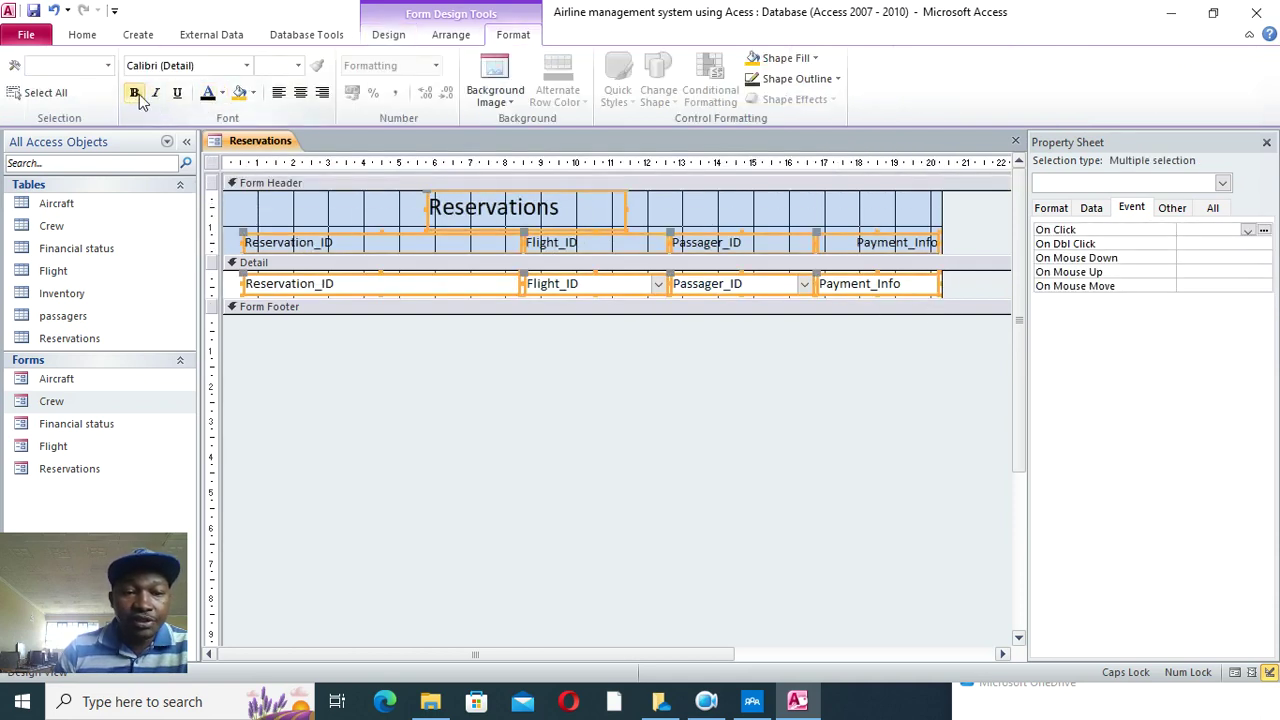
pyautogui.click(666, 428)
pyautogui.click(614, 212)
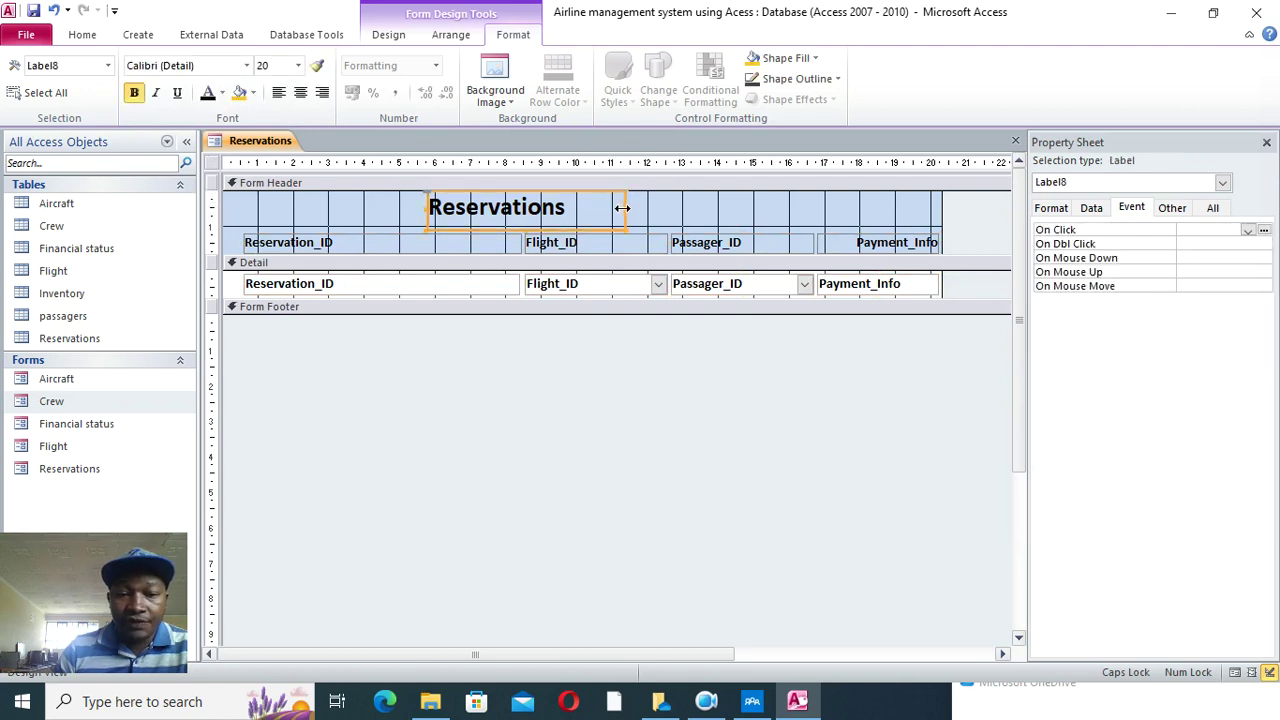
pyautogui.moveTo(680, 215); pyautogui.dragTo(715, 215)
pyautogui.click(300, 92)
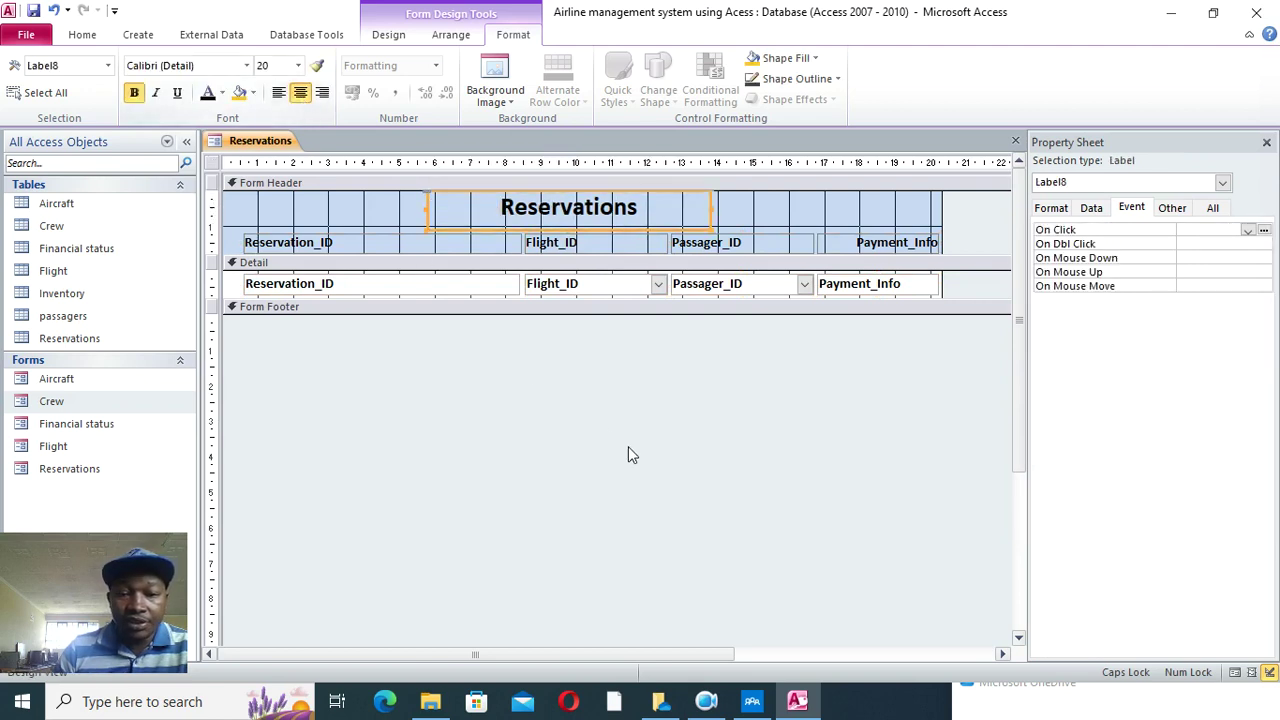
pyautogui.click(503, 368)
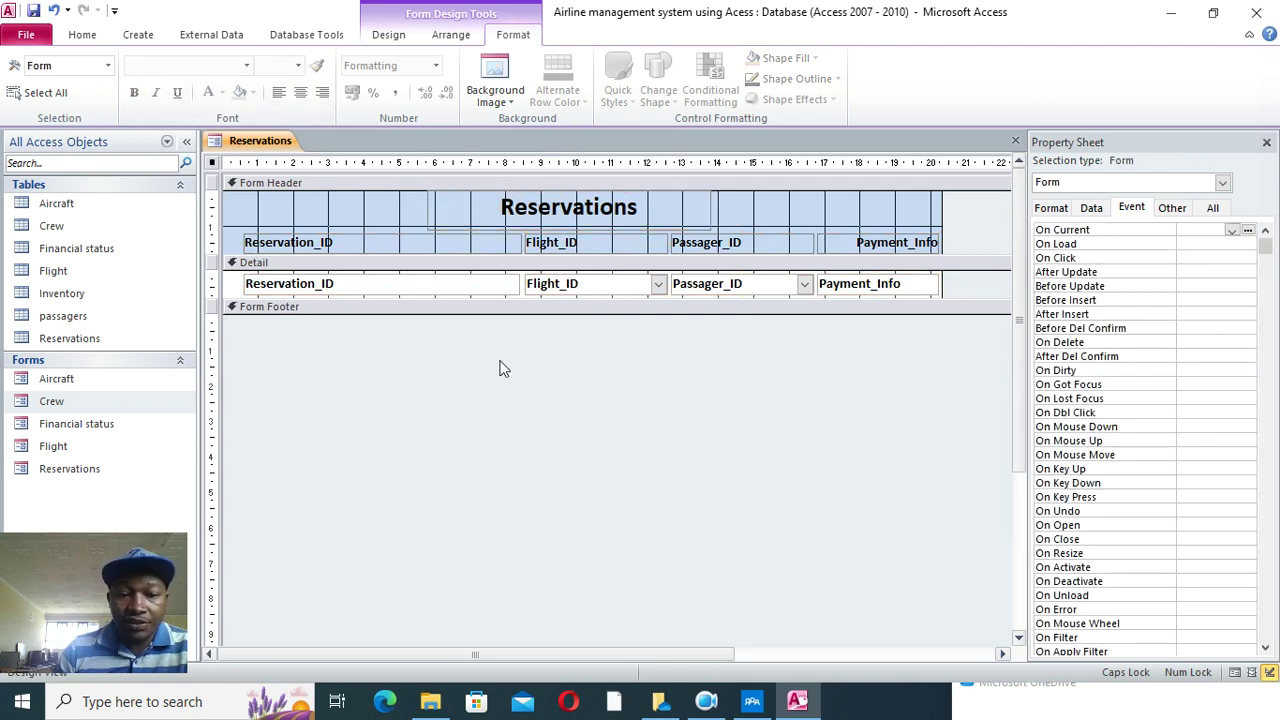
pyautogui.click(80, 34)
pyautogui.click(28, 72)
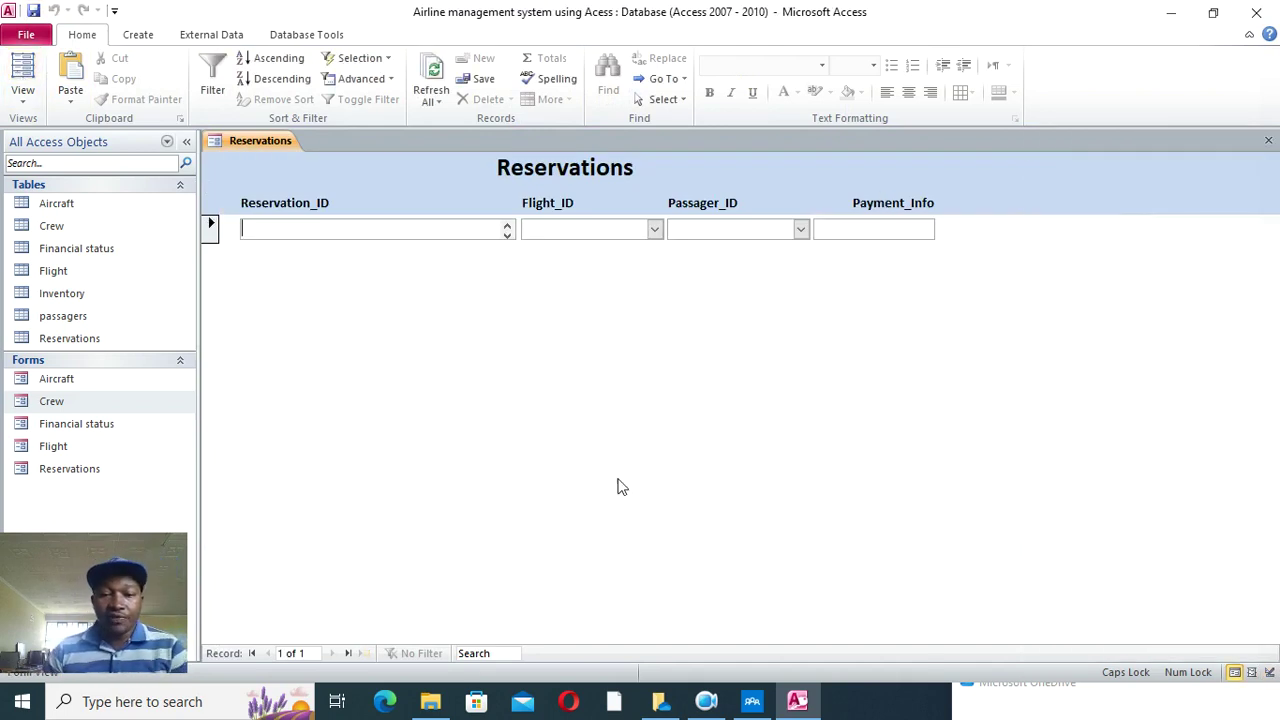
# - Close Reservations and create a tabular Inventory form containing only Inventory_ID
pyautogui.click(1269, 147)
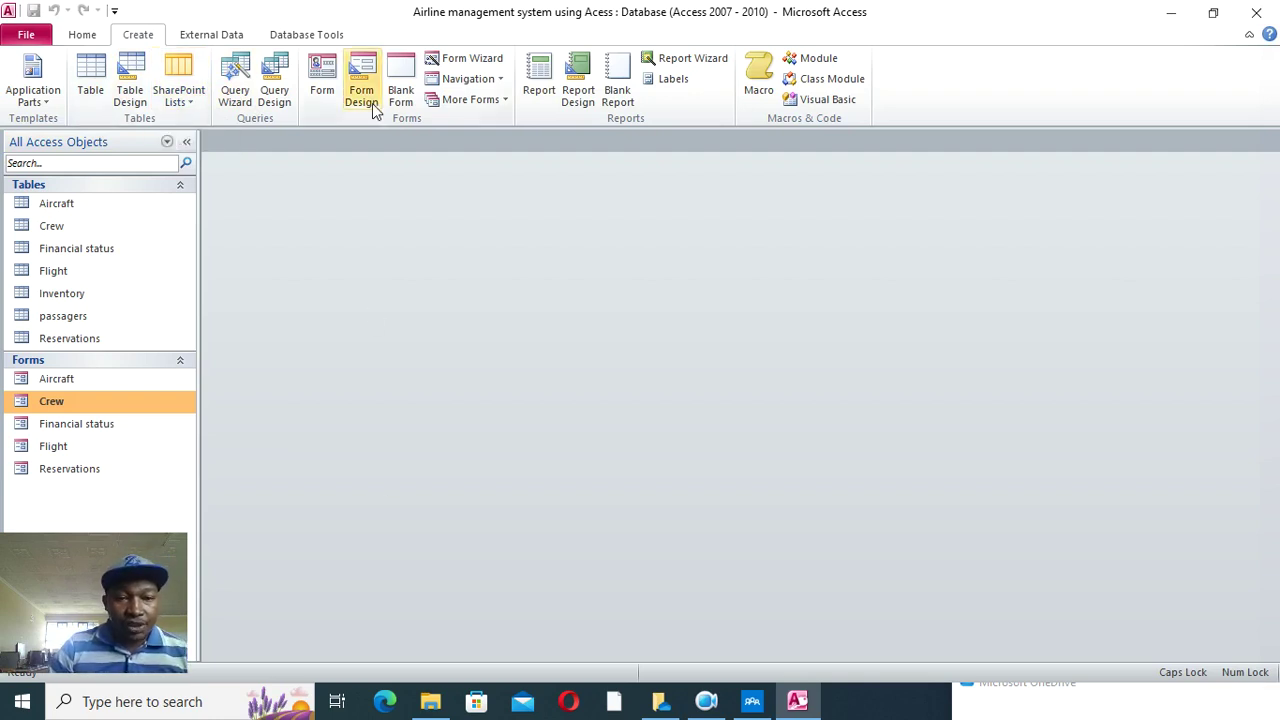
pyautogui.click(472, 58)
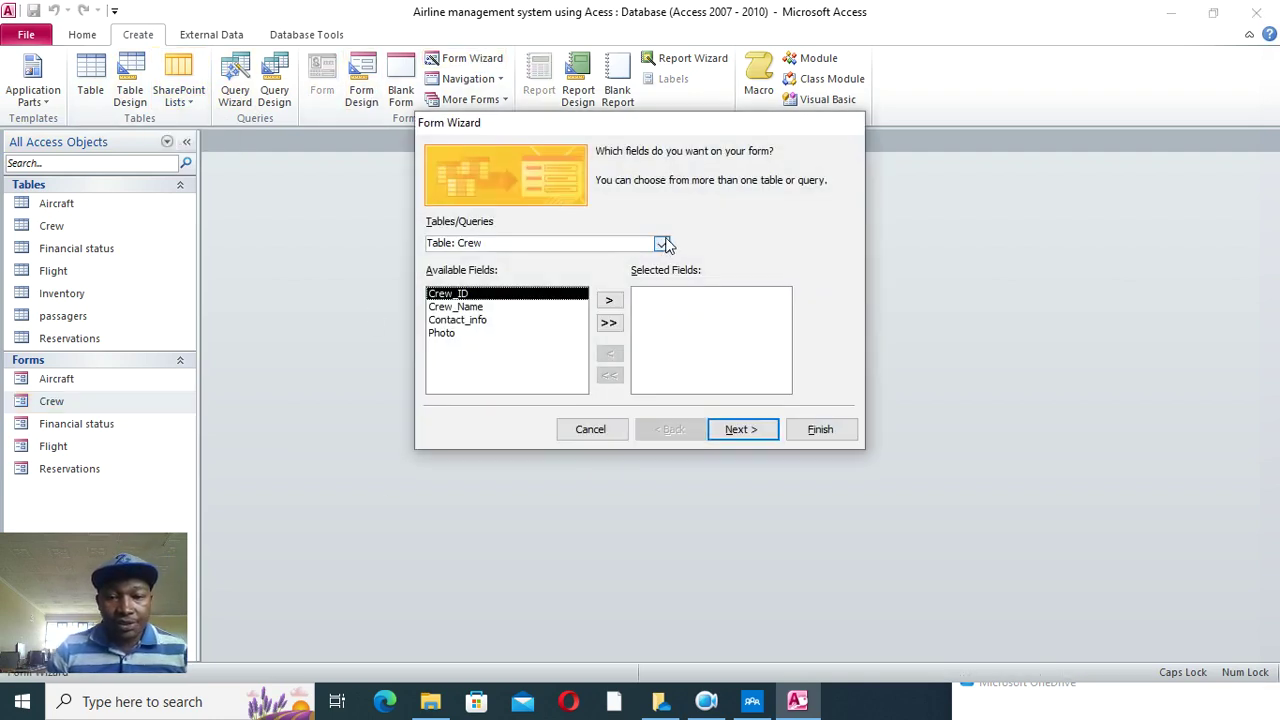
pyautogui.click(661, 244)
pyautogui.click(530, 312)
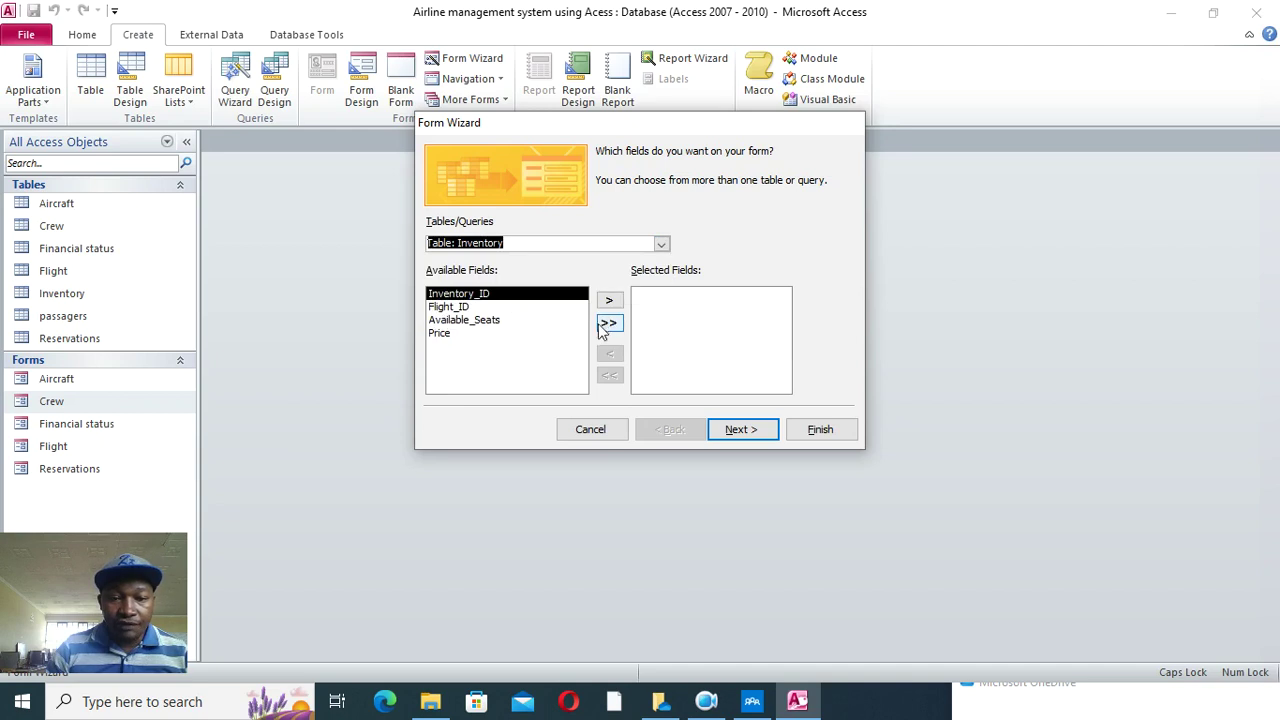
pyautogui.click(609, 316)
pyautogui.click(737, 429)
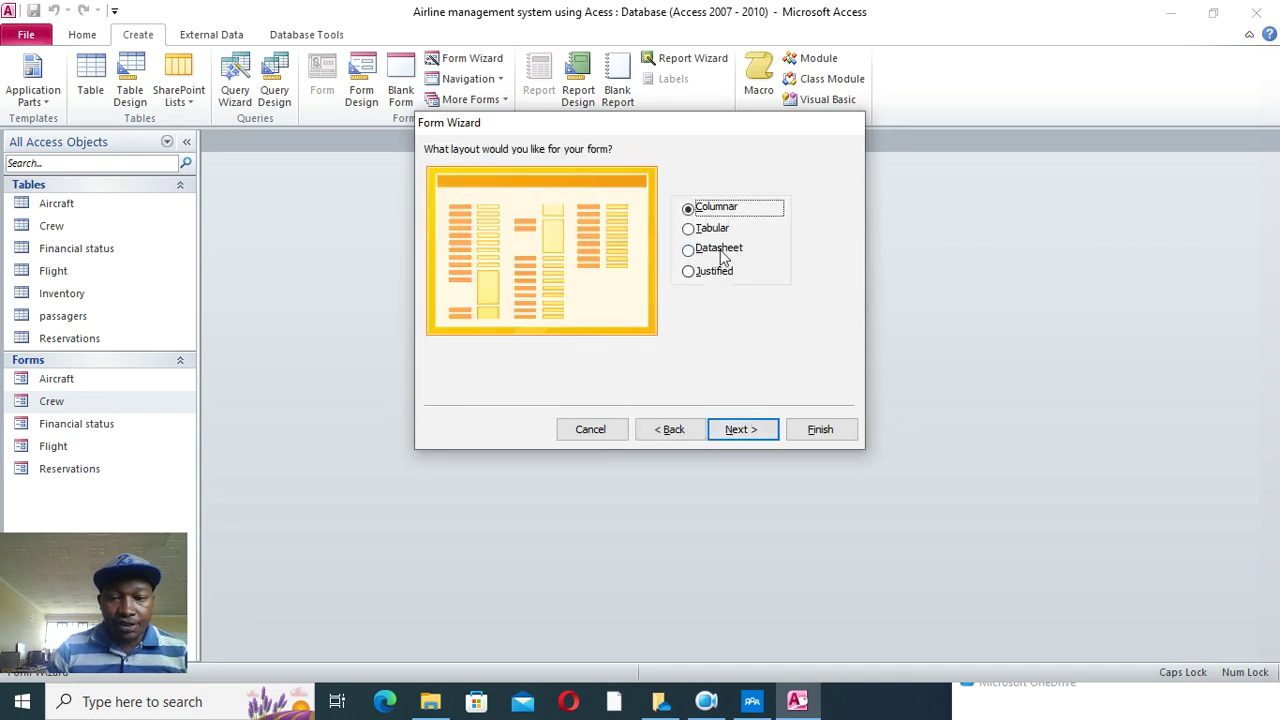
pyautogui.click(724, 230)
pyautogui.click(738, 429)
pyautogui.click(818, 430)
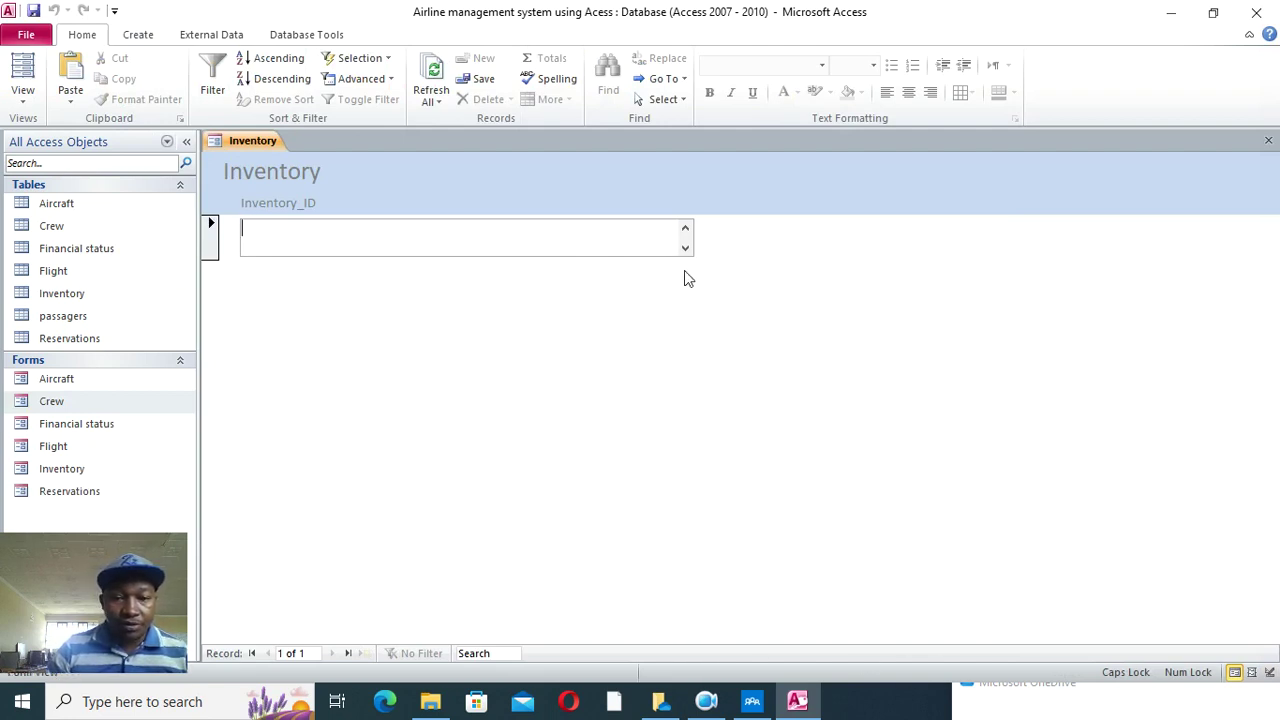
# - Close and permanently delete that one-field Inventory form
pyautogui.click(1268, 140)
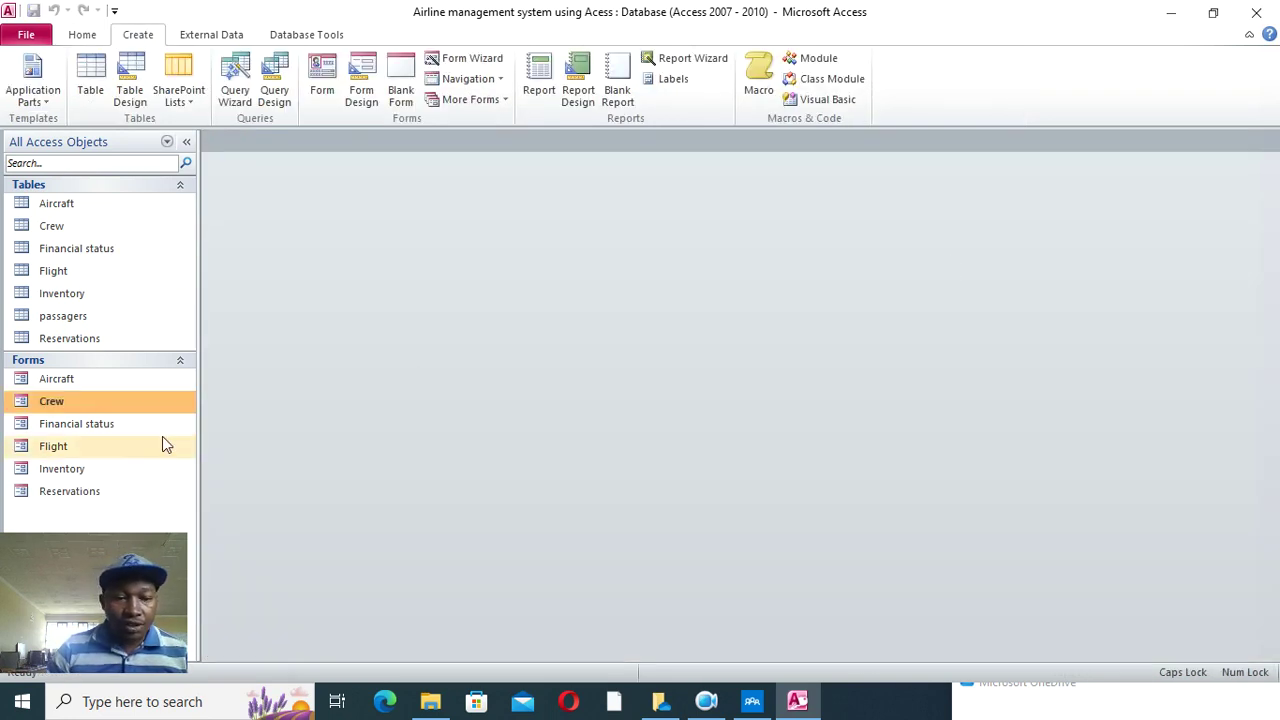
pyautogui.click(103, 470)
pyautogui.press('Delete')
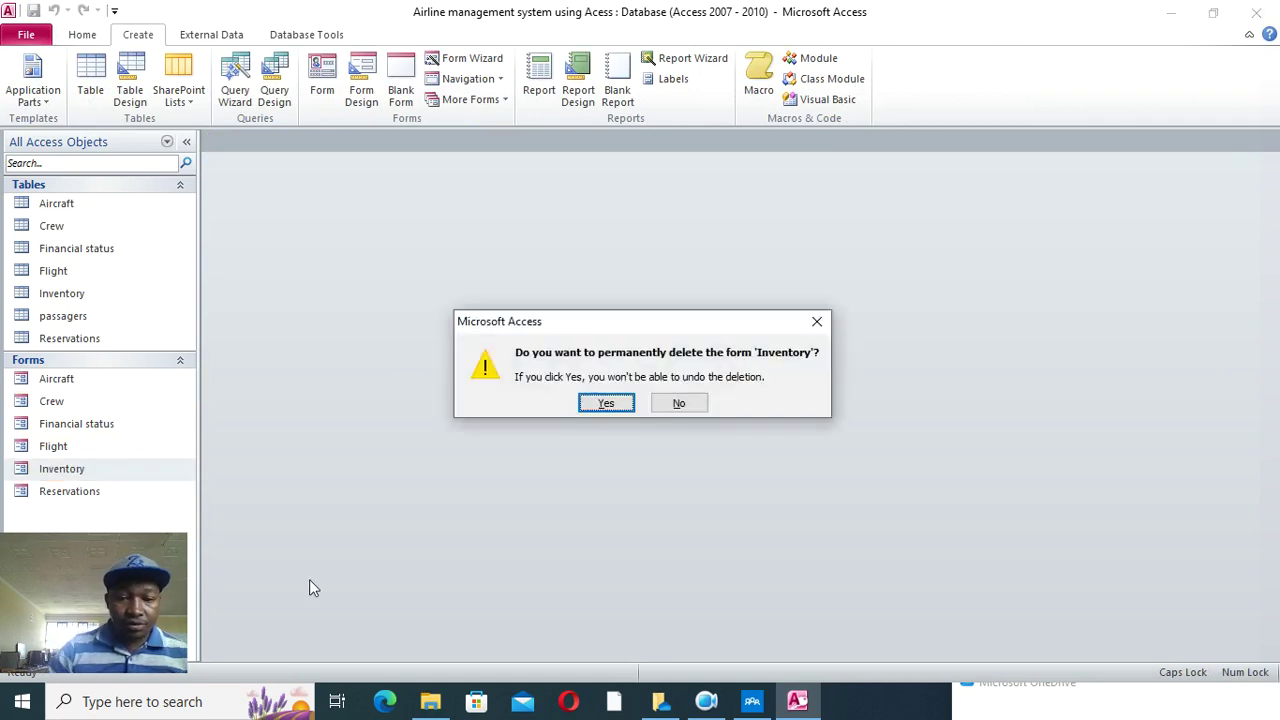
pyautogui.click(606, 403)
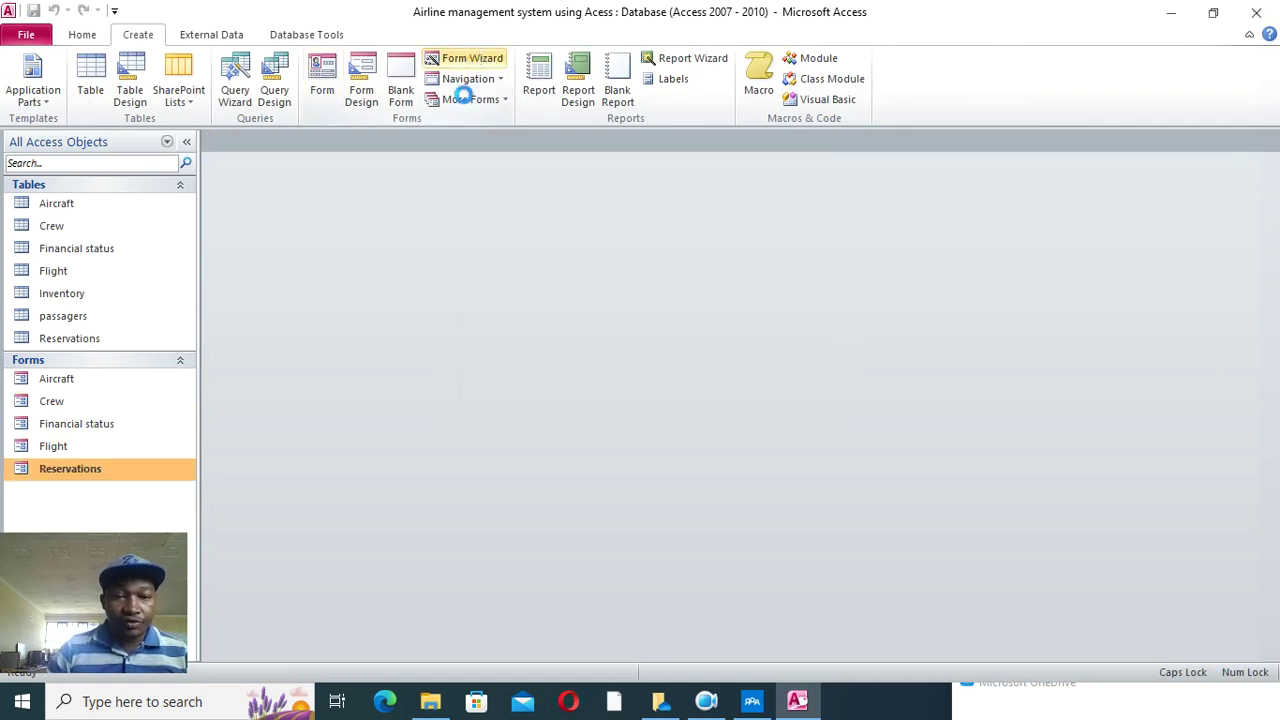
# - Recreate the tabular Inventory form with Inventory_ID, Flight_ID, Available_Seats and Price
pyautogui.click(466, 58)
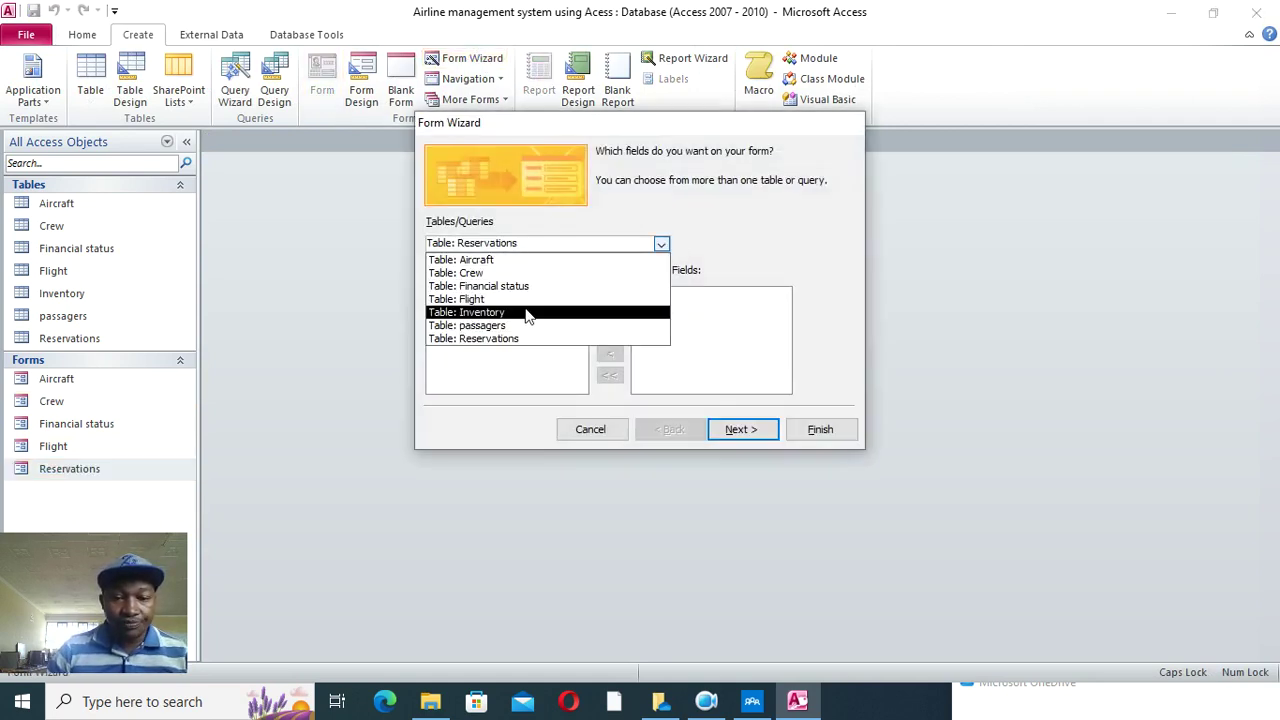
pyautogui.click(525, 313)
pyautogui.click(610, 325)
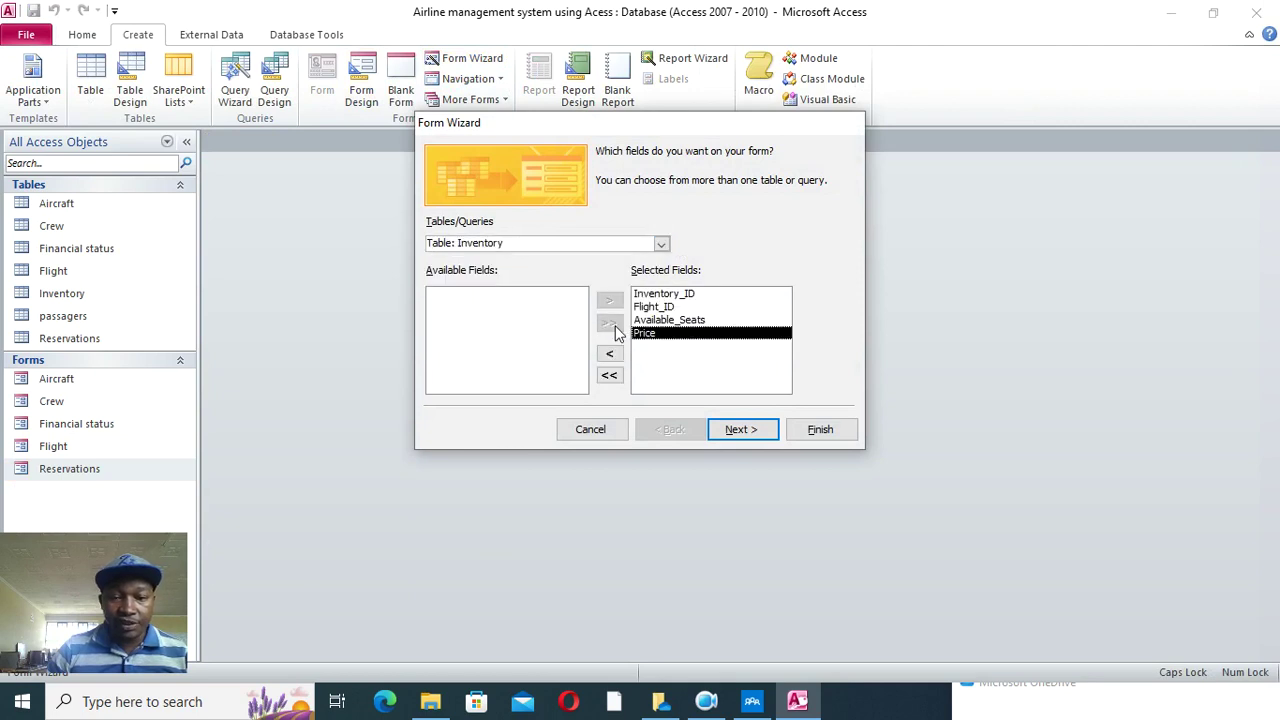
pyautogui.click(745, 433)
pyautogui.click(711, 229)
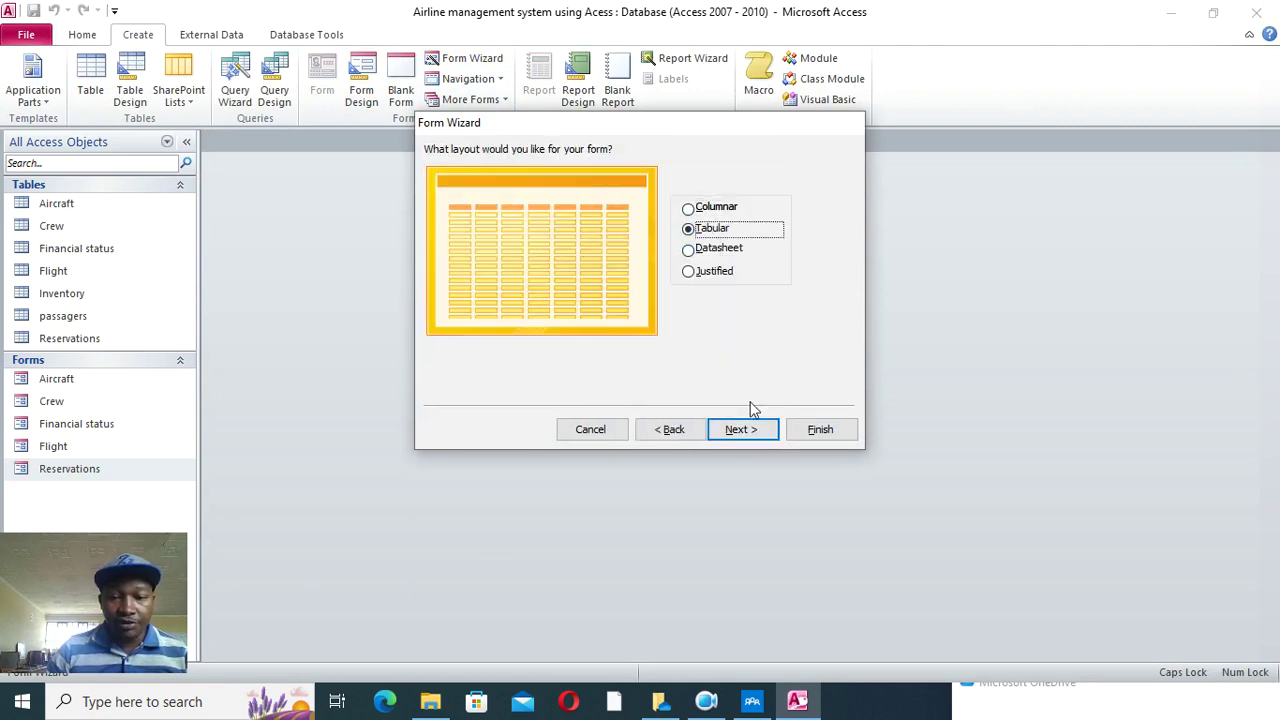
pyautogui.click(742, 429)
pyautogui.click(820, 429)
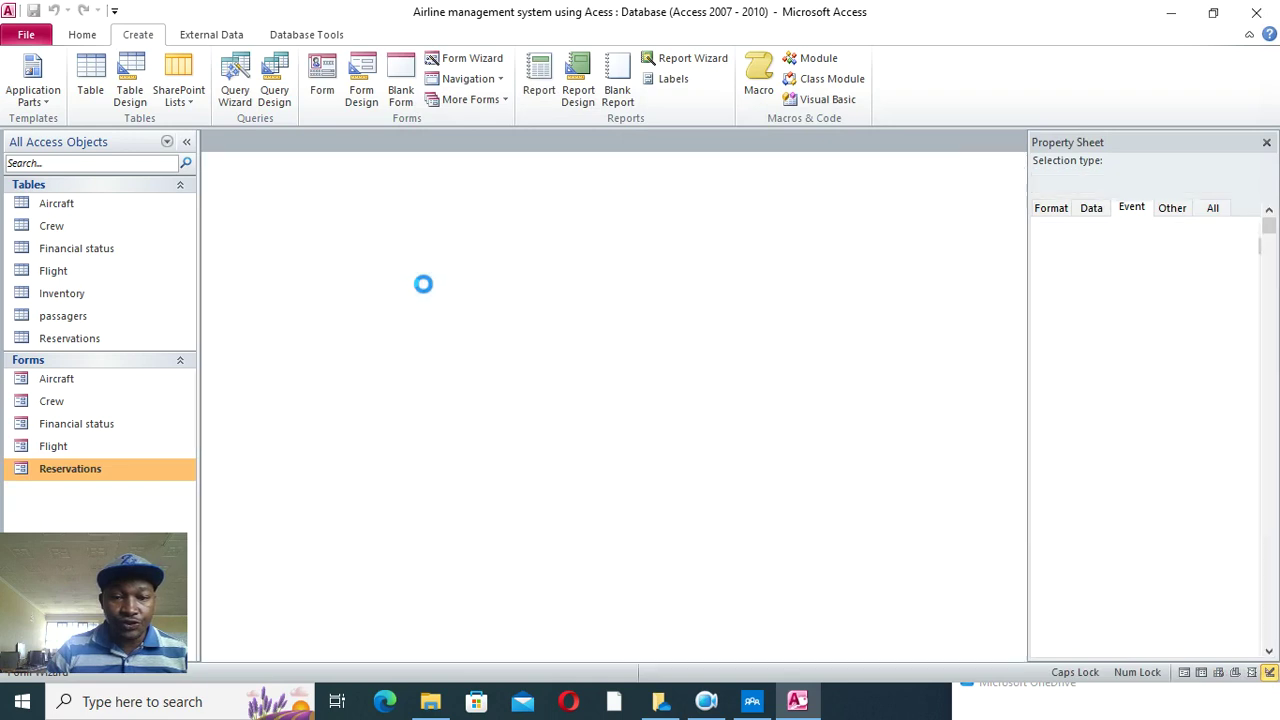
pyautogui.rightClick(568, 346)
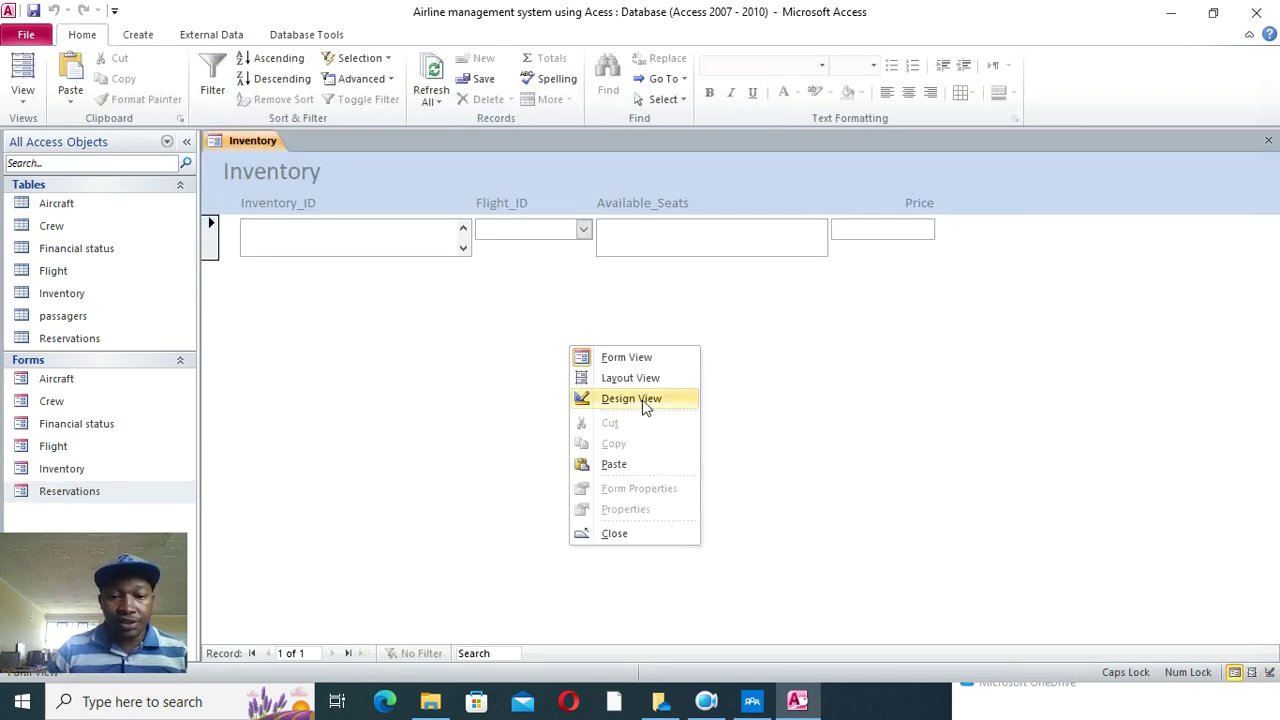
# - In Design View, shorten the Available_Seats box to match the other fields
pyautogui.click(640, 400)
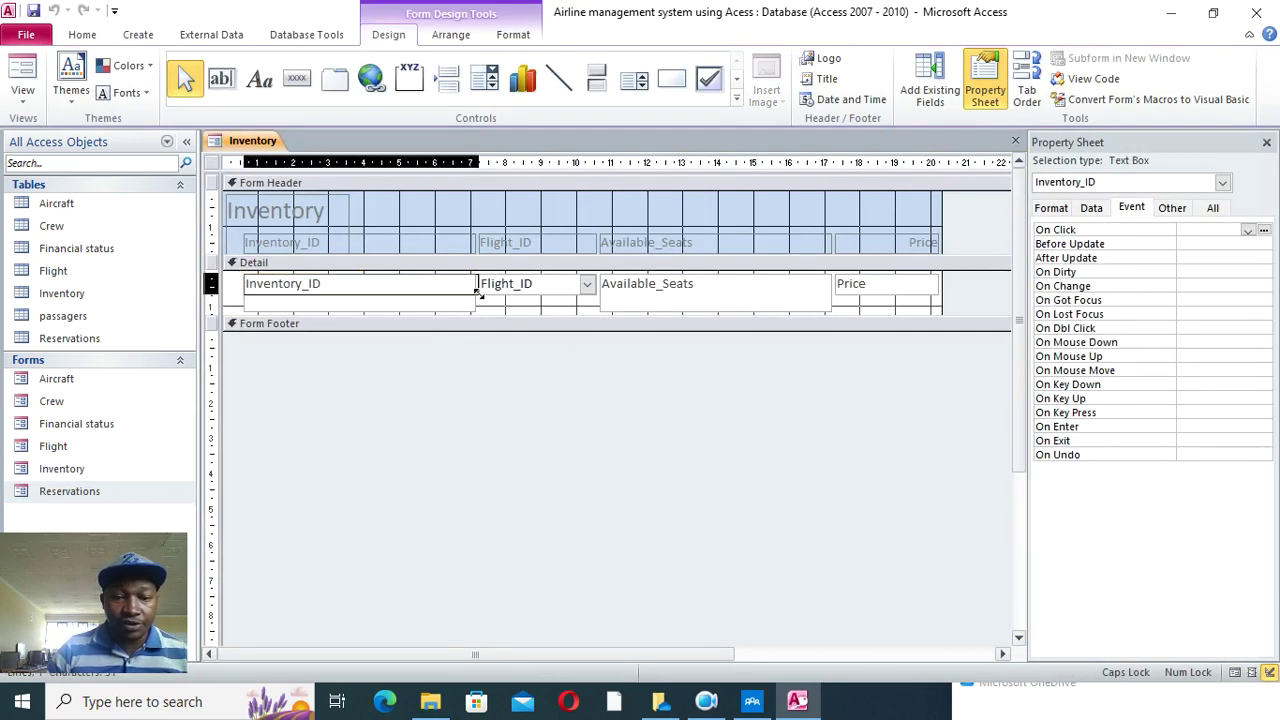
pyautogui.click(788, 287)
pyautogui.moveTo(830, 313); pyautogui.dragTo(830, 297)
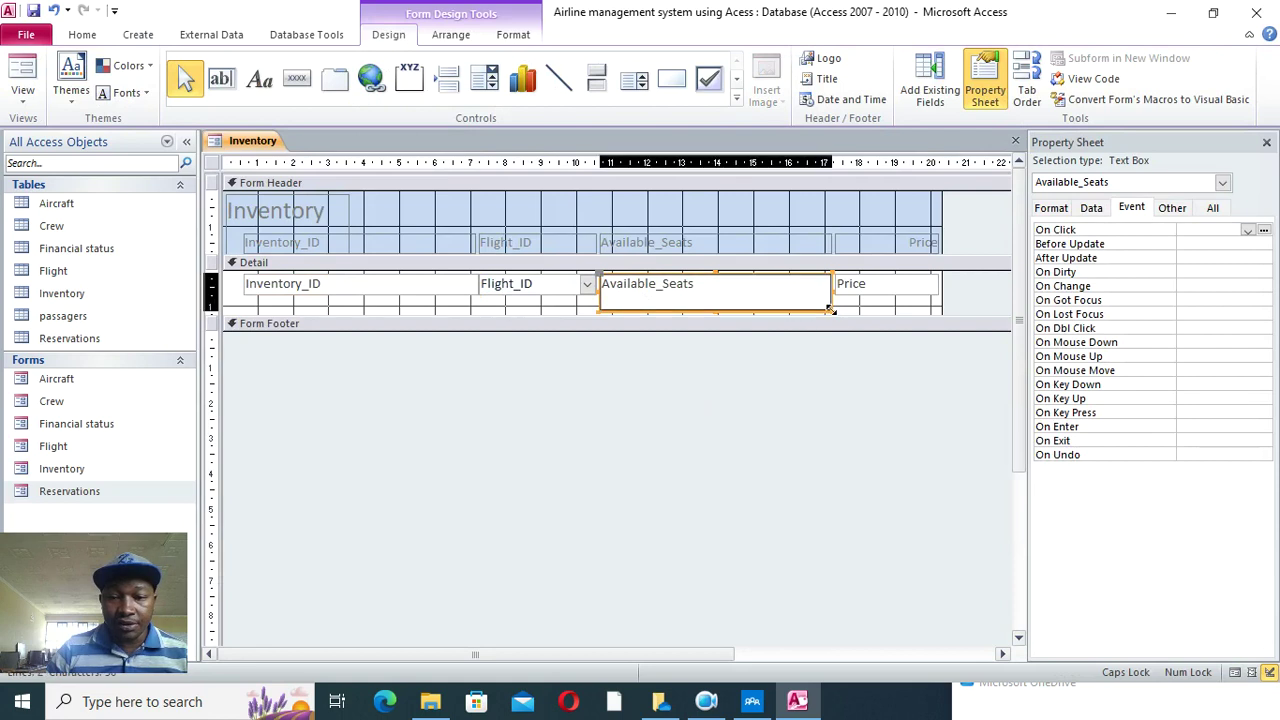
pyautogui.click(886, 305)
# - Make every label and field on the Inventory form bold
pyautogui.moveTo(904, 163); pyautogui.dragTo(230, 163)
pyautogui.click(515, 38)
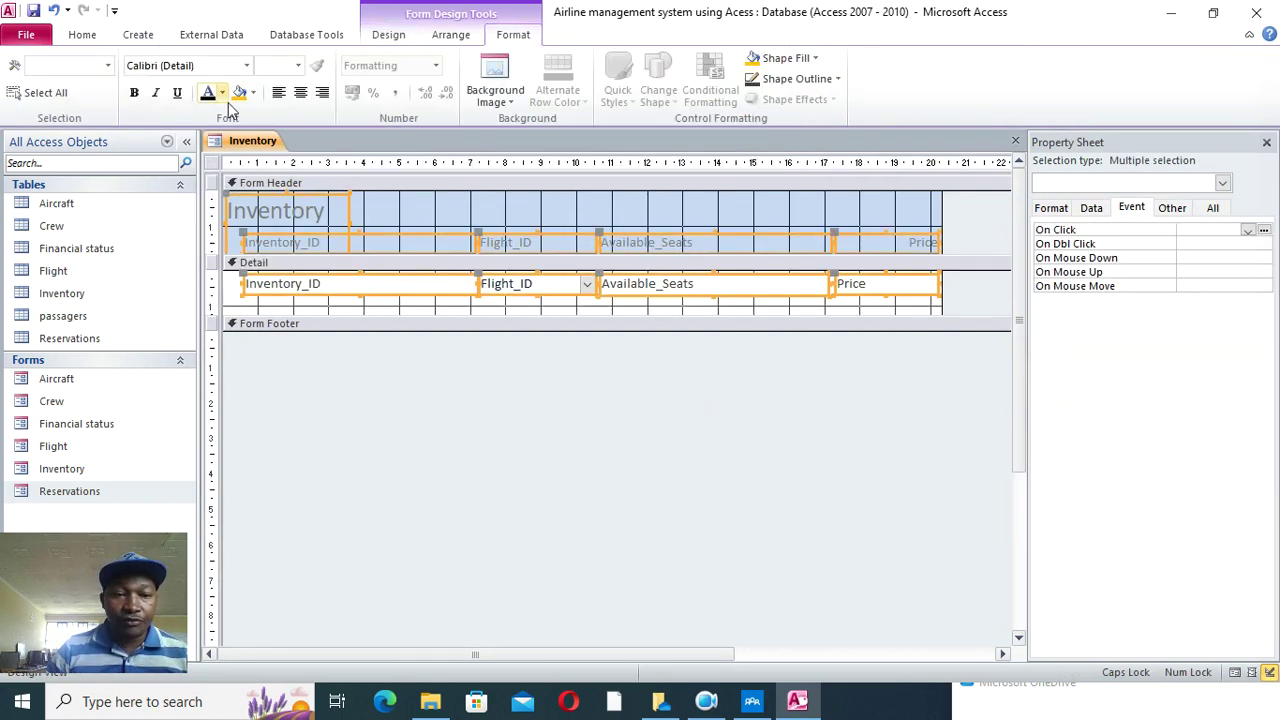
pyautogui.click(134, 92)
pyautogui.click(457, 408)
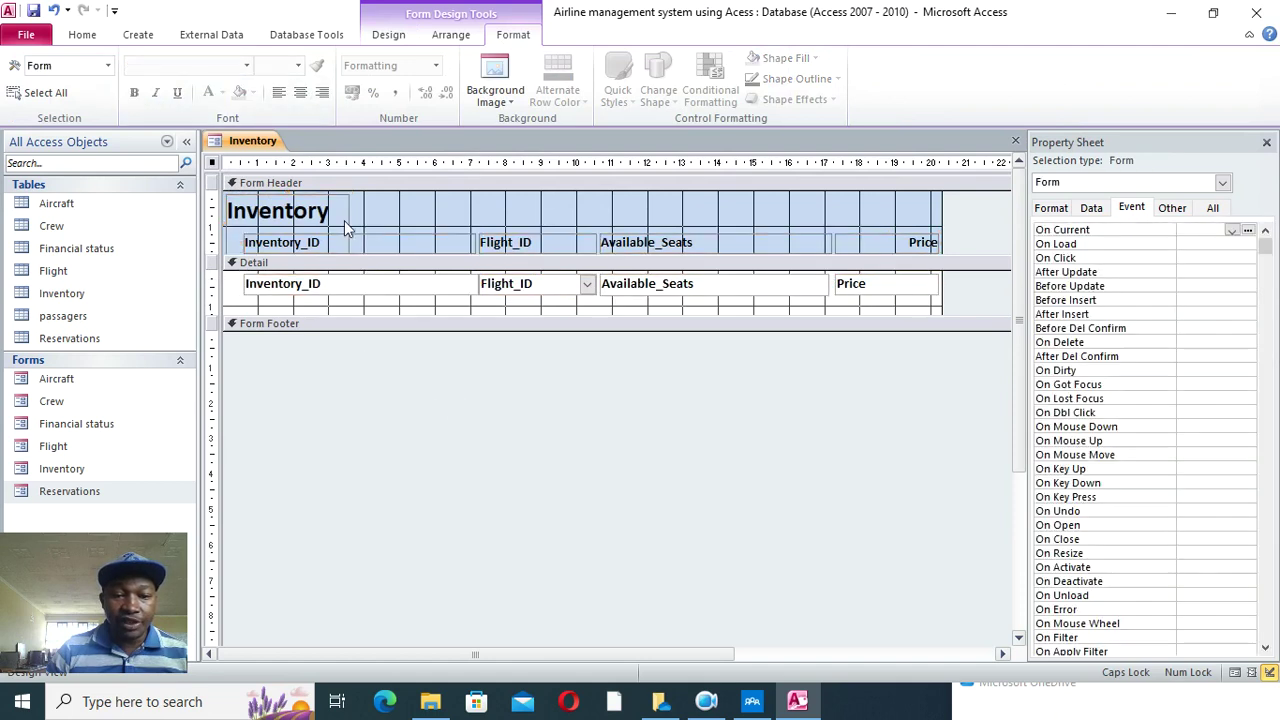
# - Move the Inventory title to the middle of the header, then save and close the form
pyautogui.click(390, 216)
pyautogui.moveTo(390, 216); pyautogui.dragTo(604, 213)
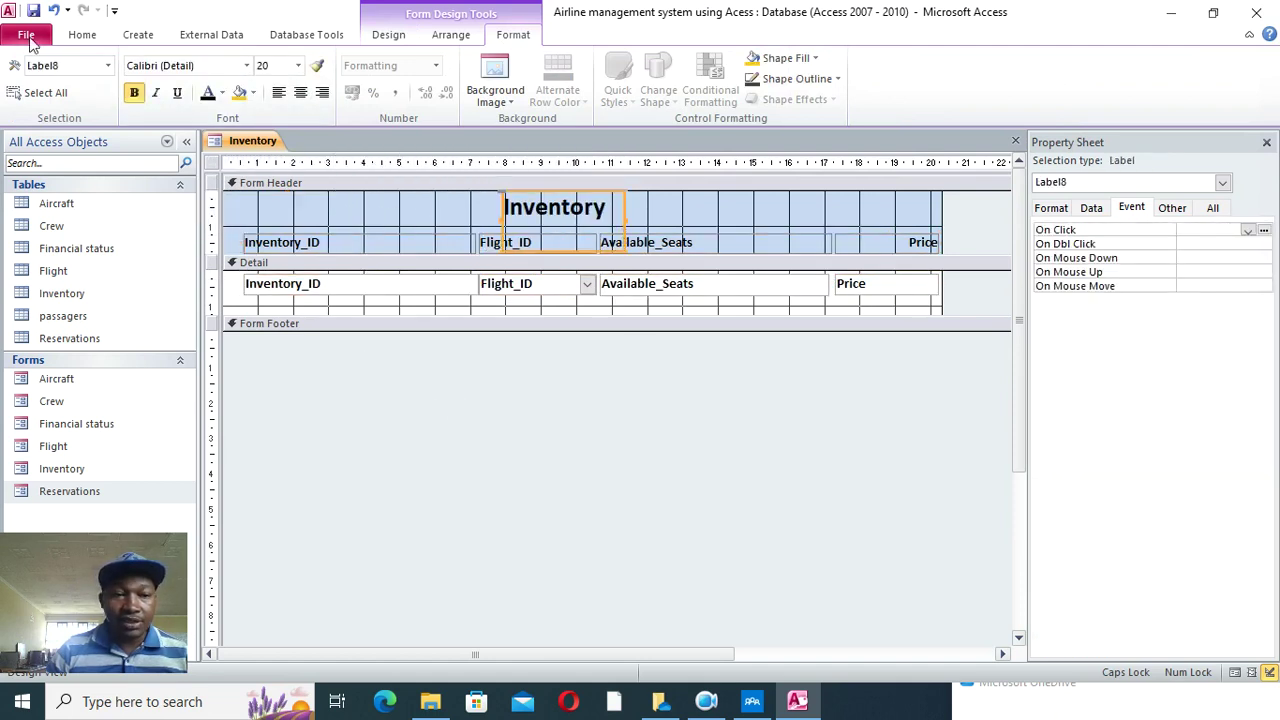
pyautogui.click(82, 35)
pyautogui.click(22, 78)
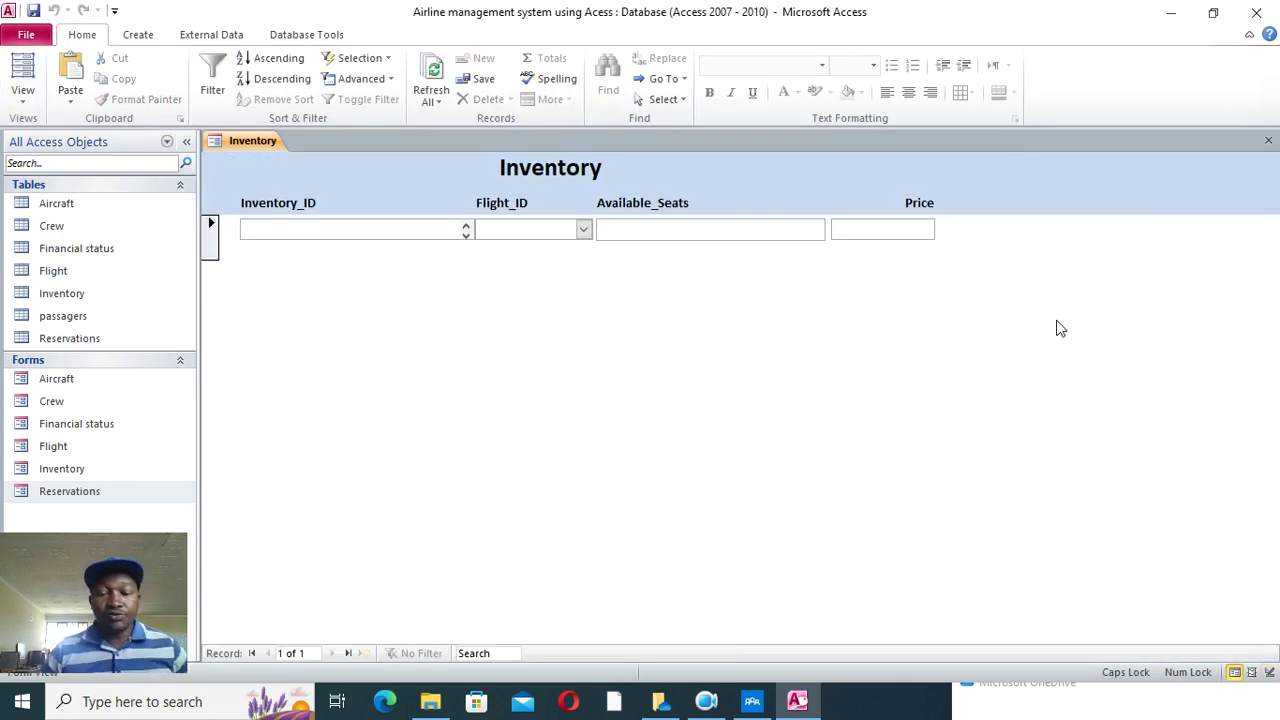
pyautogui.click(1268, 140)
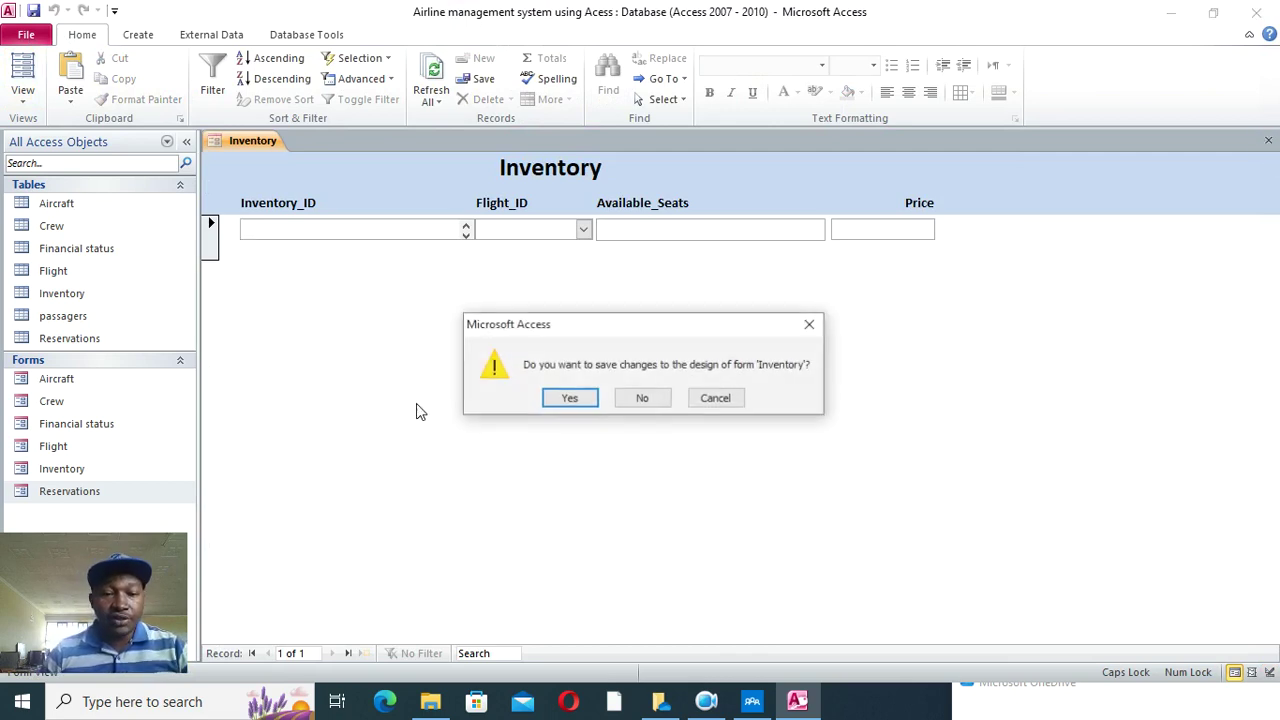
pyautogui.click(590, 401)
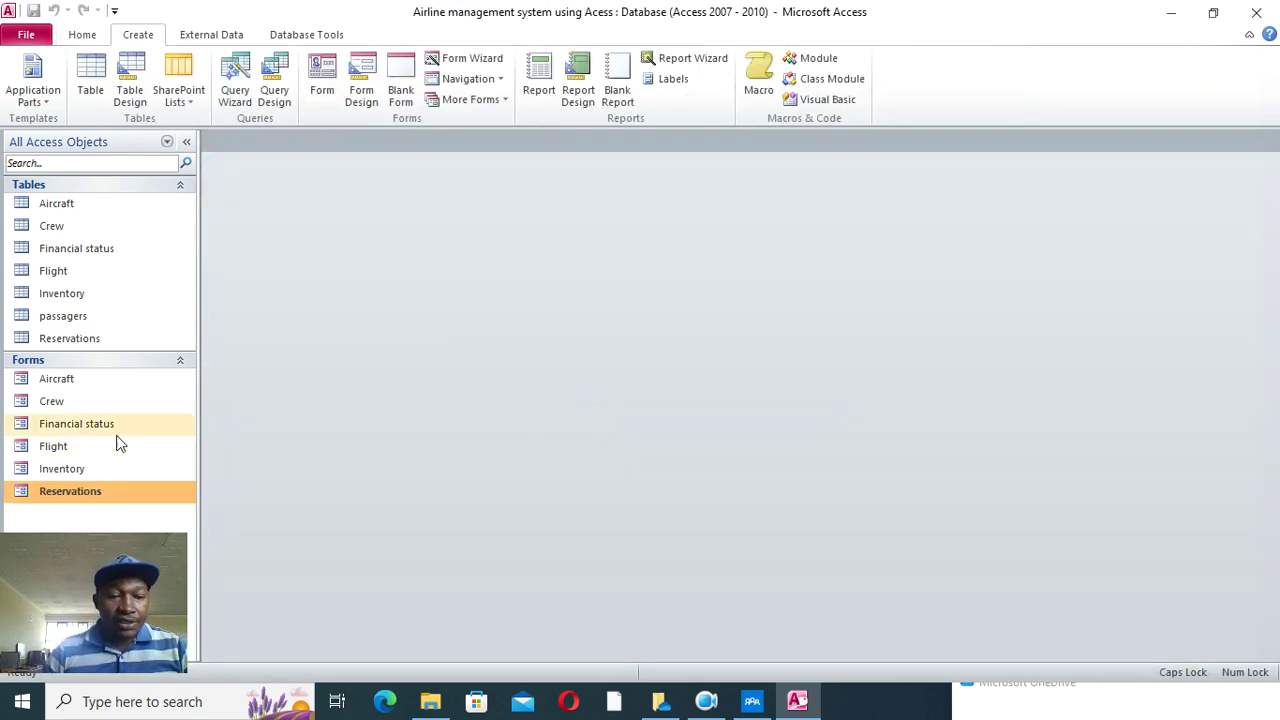
# - Enter aircraft 101, type BOEING, registration BOEING101, 850 seats, then exit the Aircraft form
pyautogui.doubleClick(60, 384)
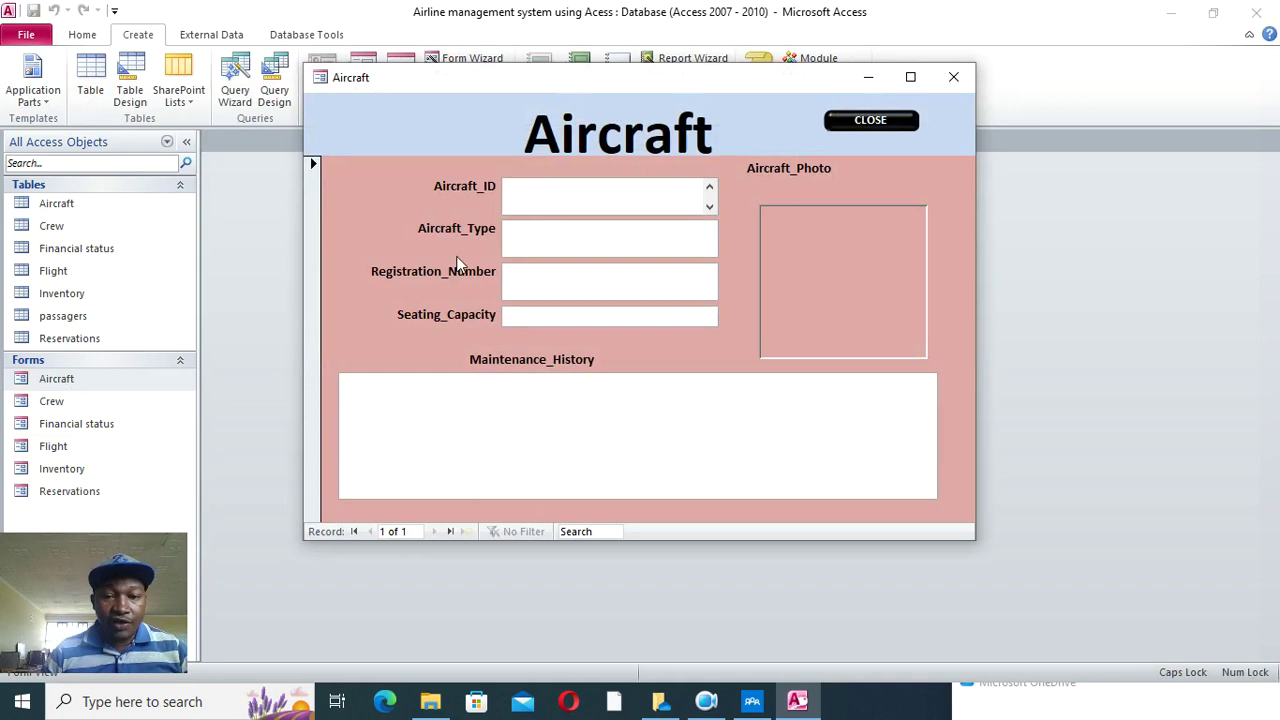
pyautogui.click(562, 231)
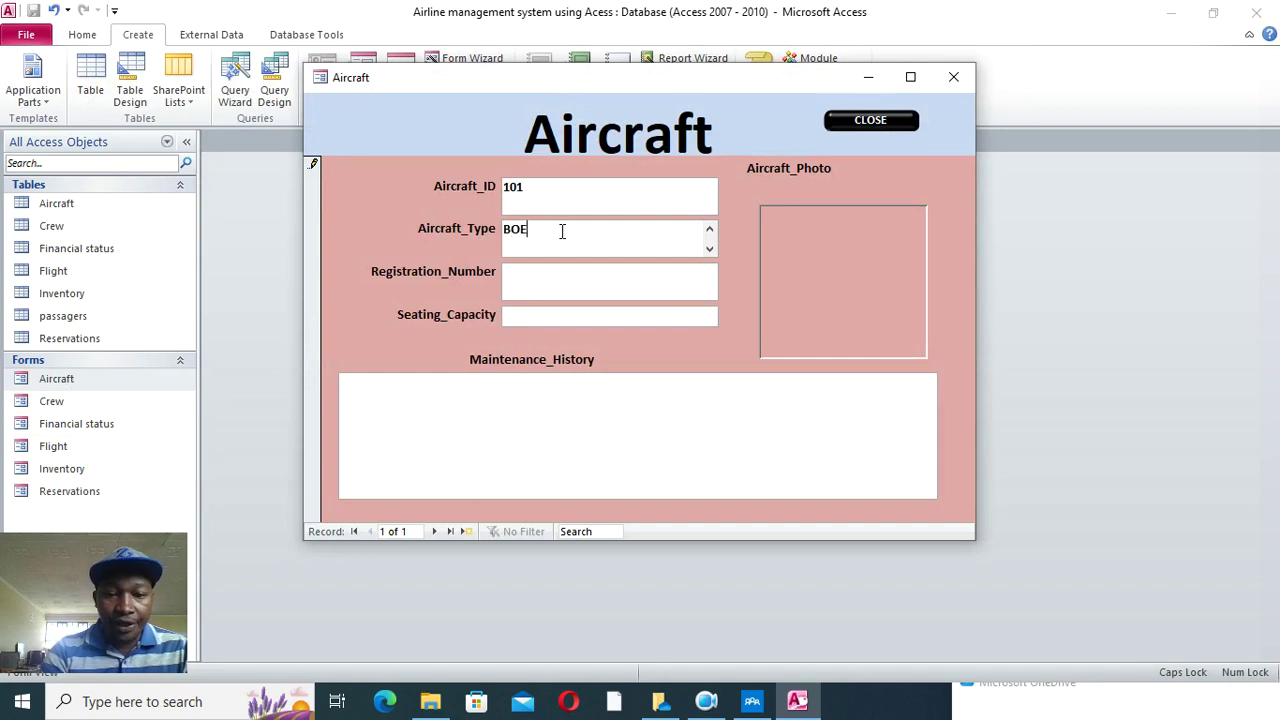
pyautogui.click(557, 281)
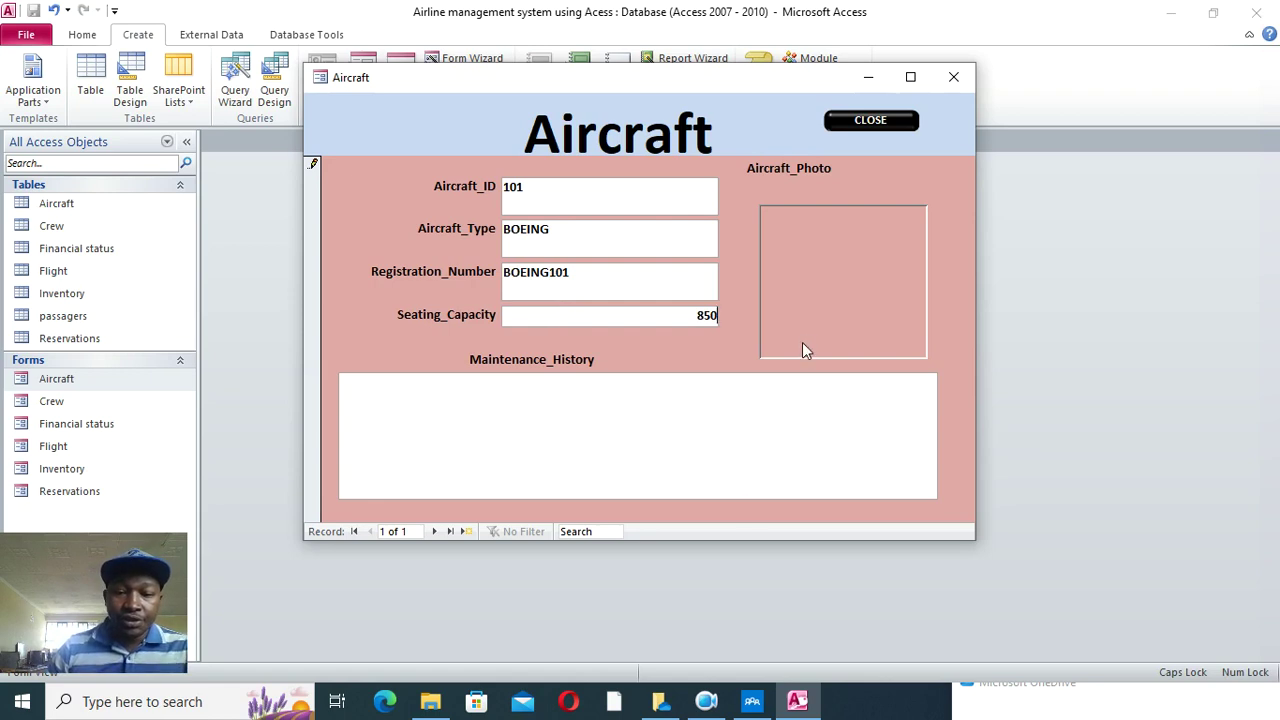
pyautogui.click(463, 535)
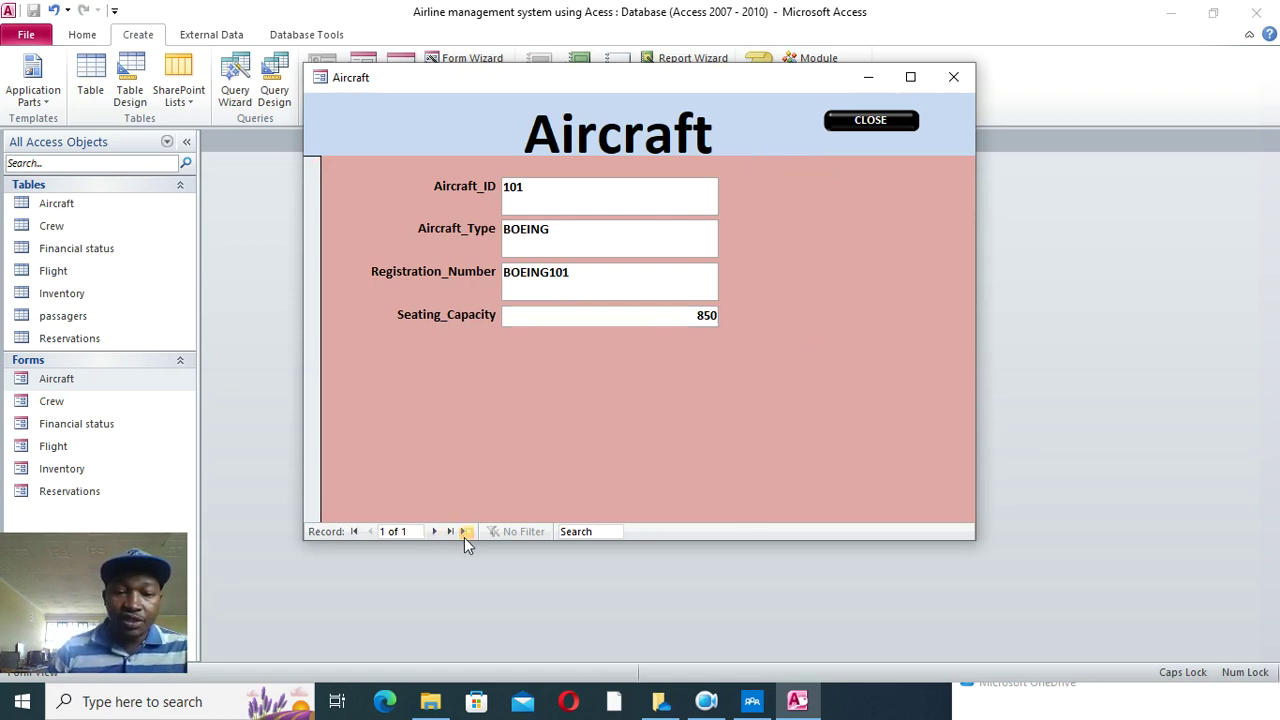
pyautogui.click(871, 122)
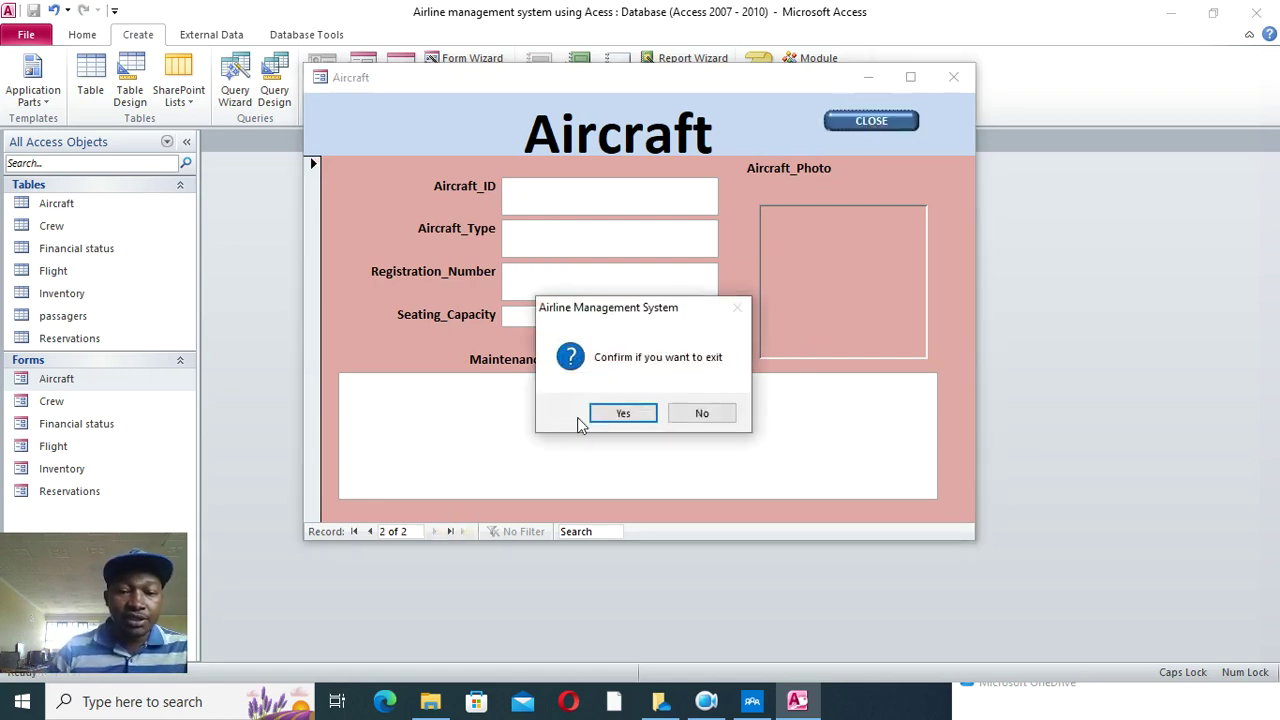
pyautogui.click(612, 409)
# - Start a Crew record with ID C001 and the crew member's name in capitals
pyautogui.doubleClick(55, 401)
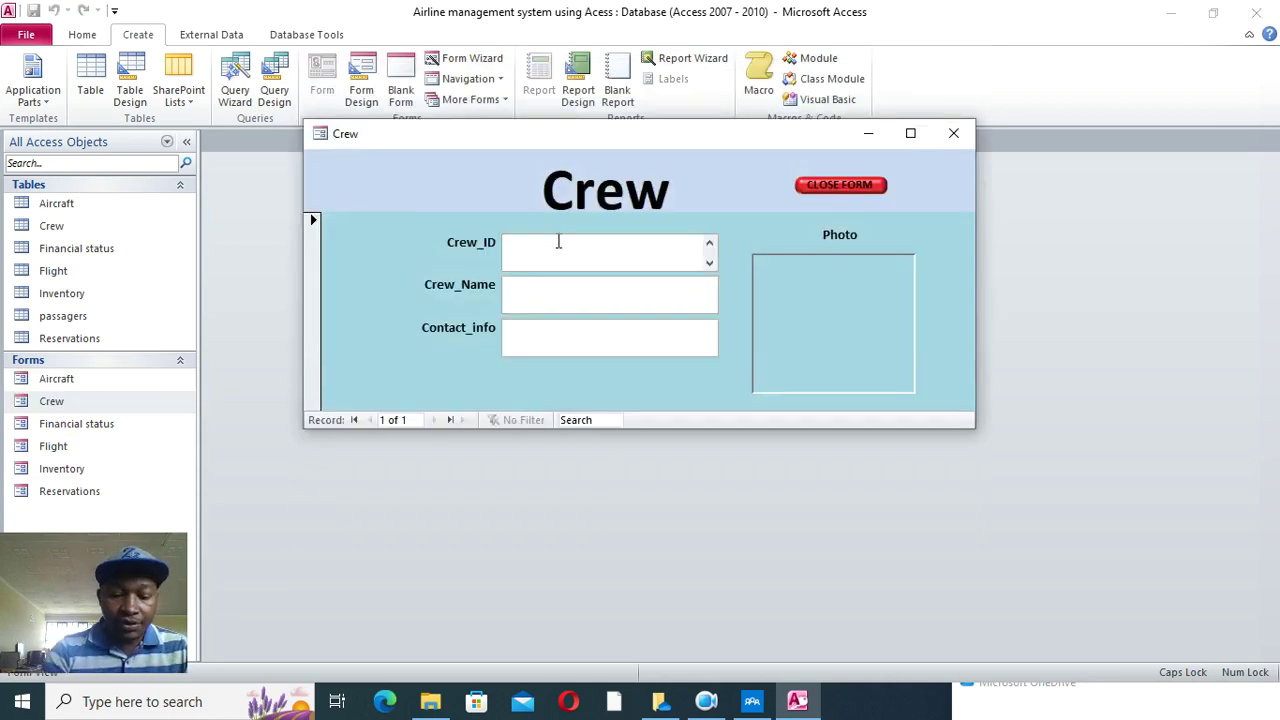
pyautogui.write('C001')
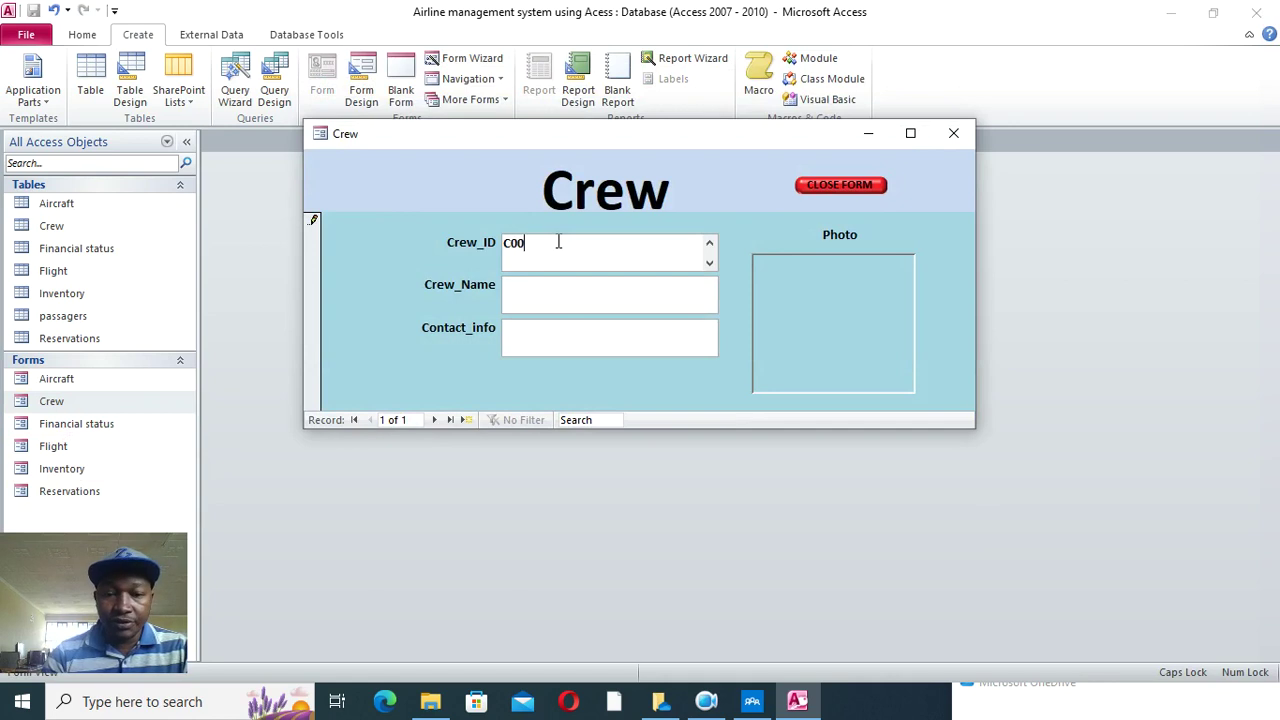
pyautogui.click(568, 288)
pyautogui.write('don')
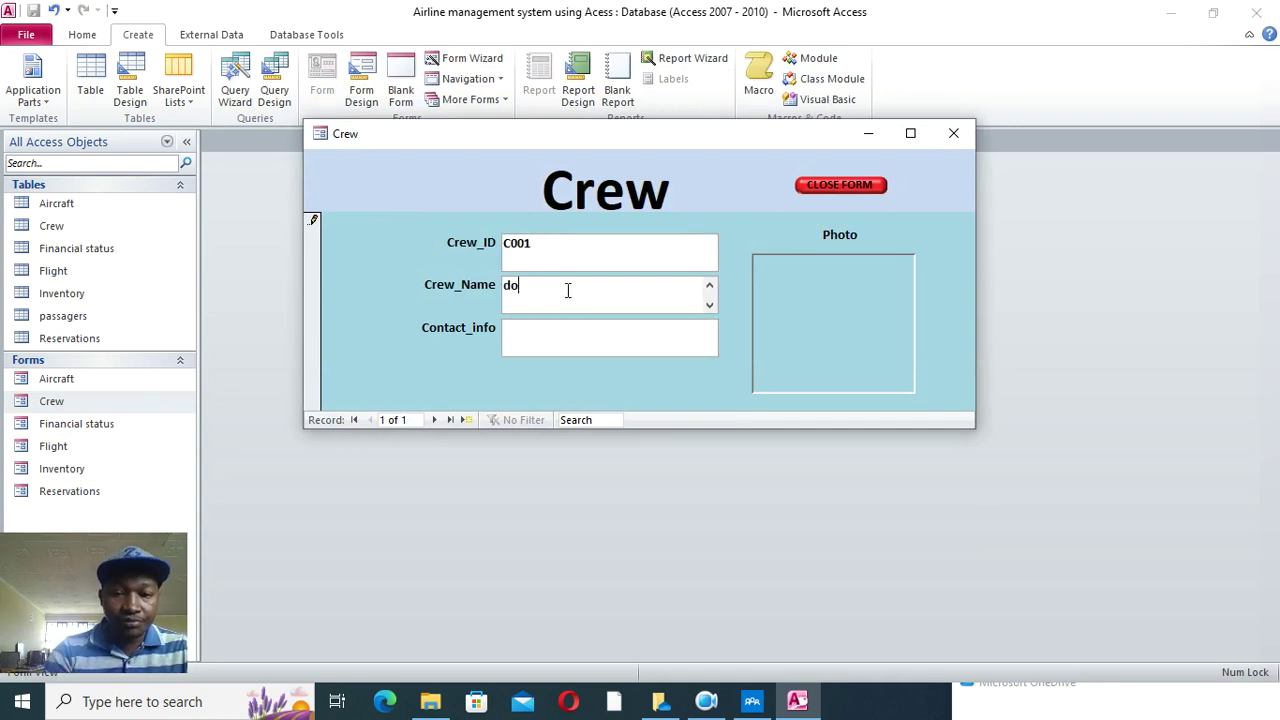
pyautogui.press('BackSpace')
pyautogui.press('BackSpace')
pyautogui.press('BackSpace')
pyautogui.press('capslock')
pyautogui.write('DON')
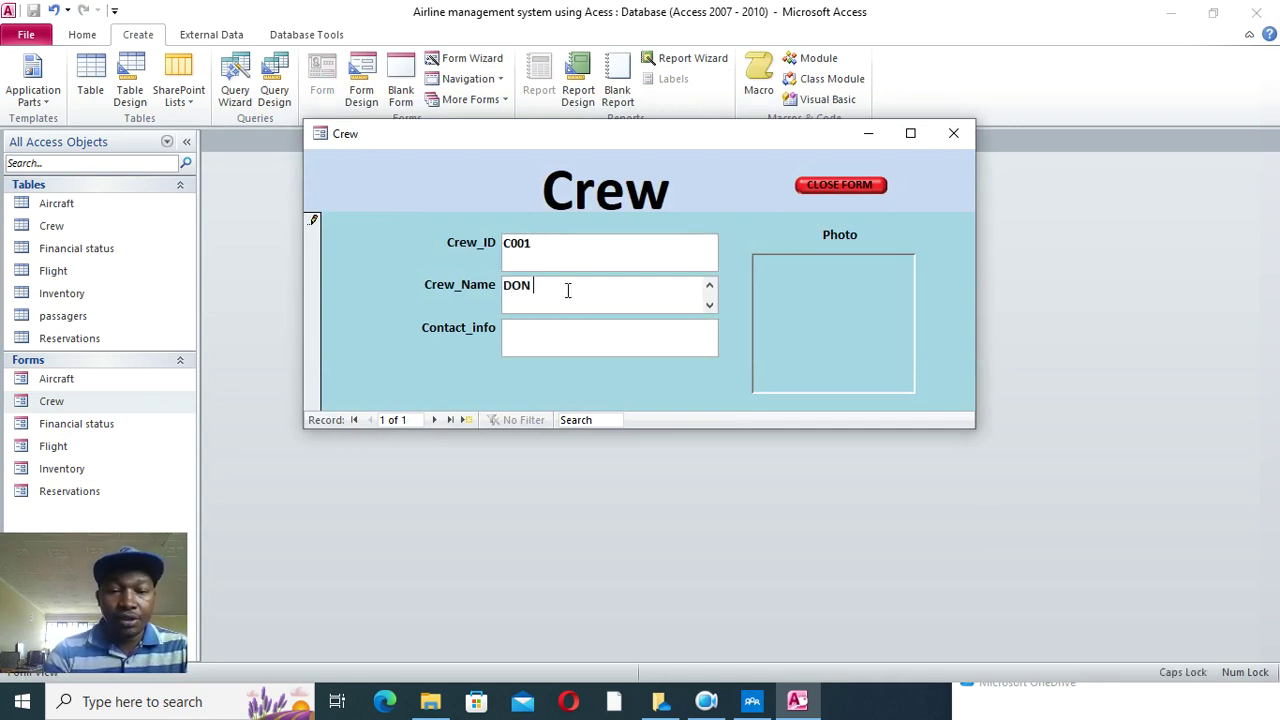
# - Fill in the crew member's contact number, save the record and close the Crew form
pyautogui.click(569, 343)
pyautogui.write('+254')
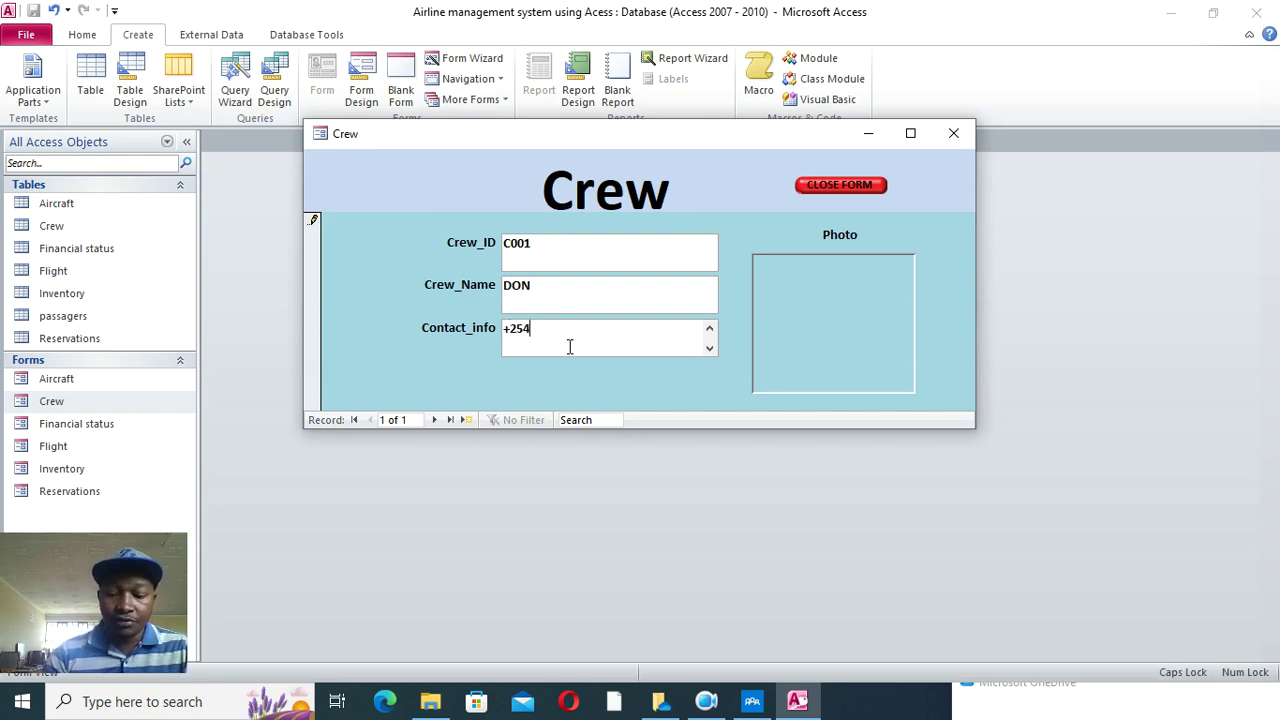
pyautogui.write('22222222')
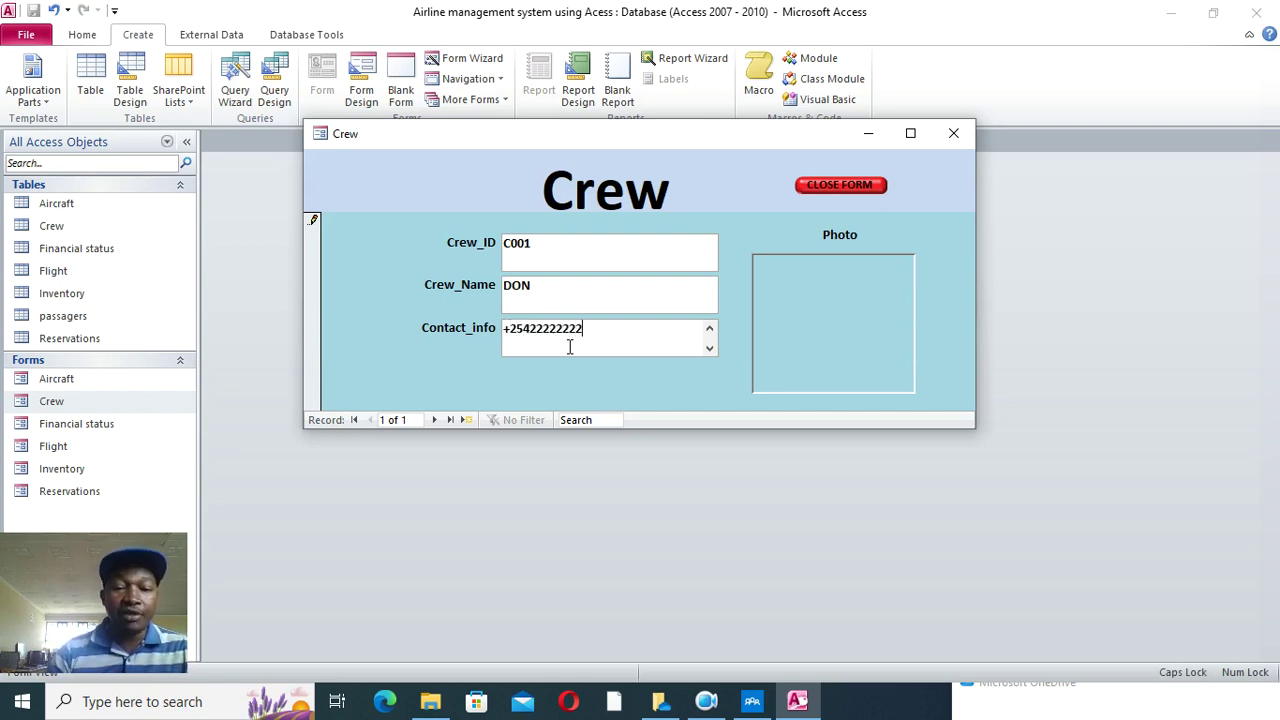
pyautogui.click(474, 418)
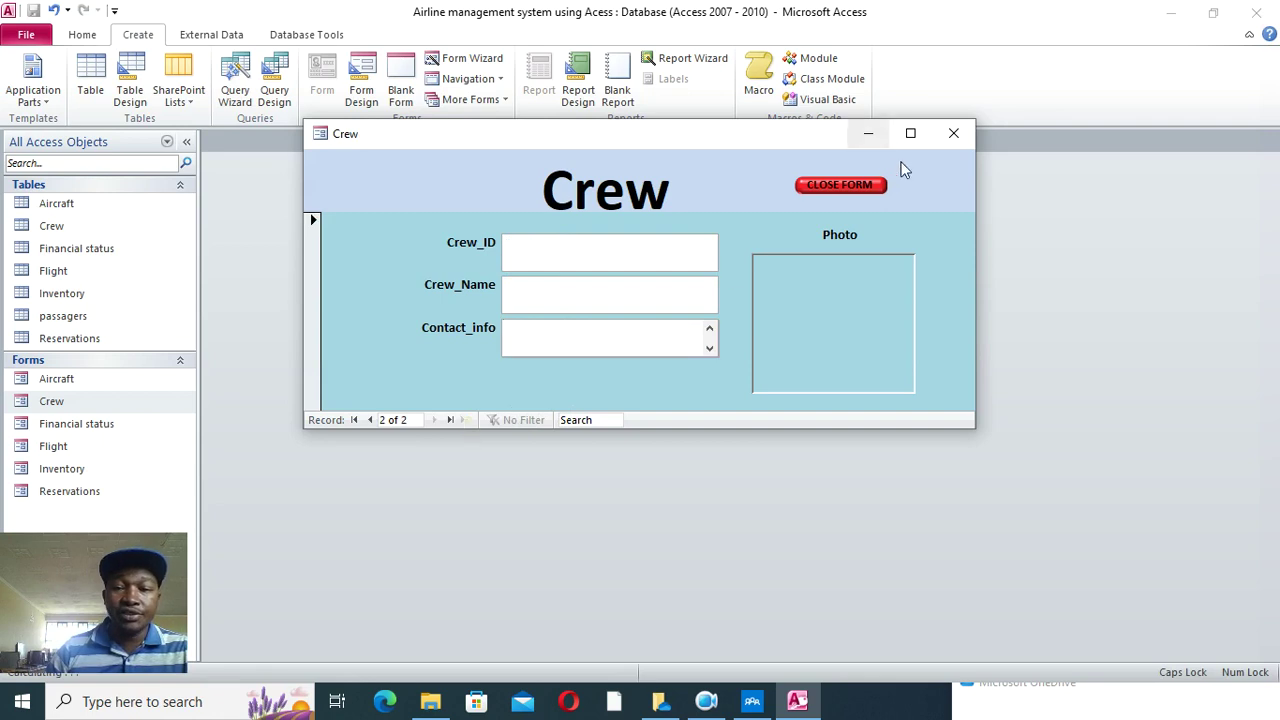
pyautogui.click(954, 136)
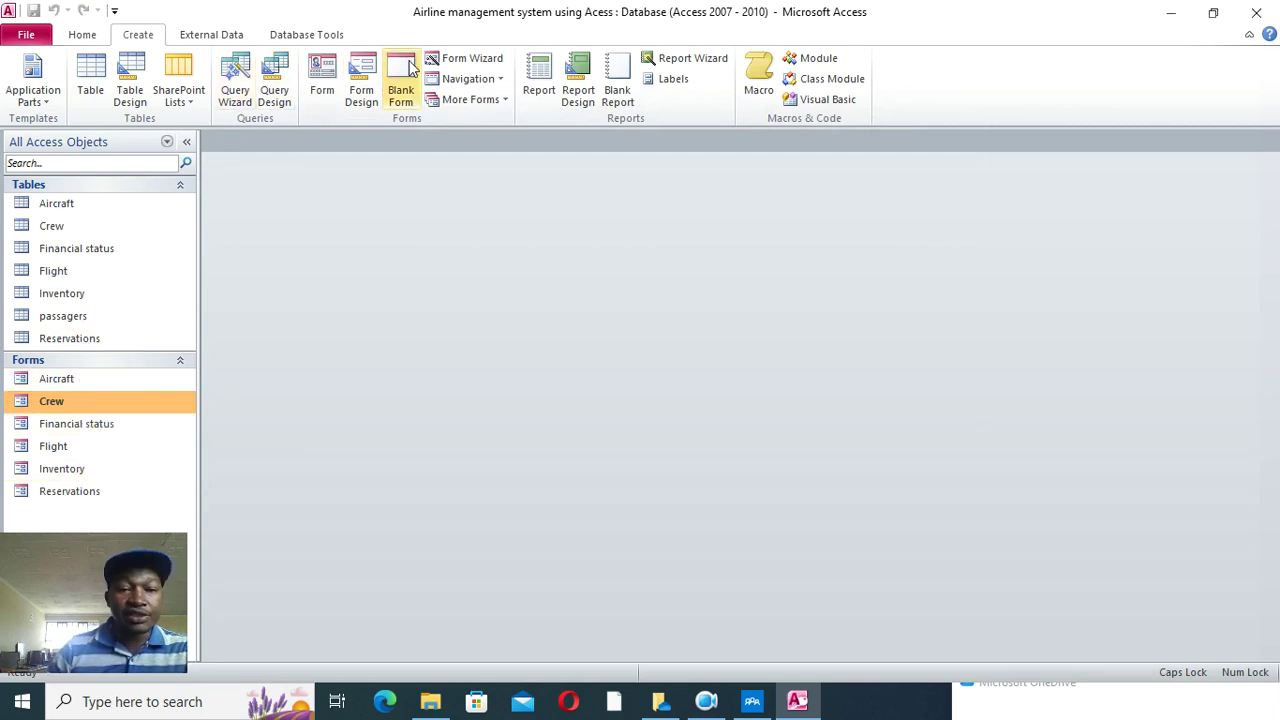
# - Start a Form Wizard on the passagers table with Passager_ID, Passager_Name, Contact_info and PassagerPhoto
pyautogui.click(455, 58)
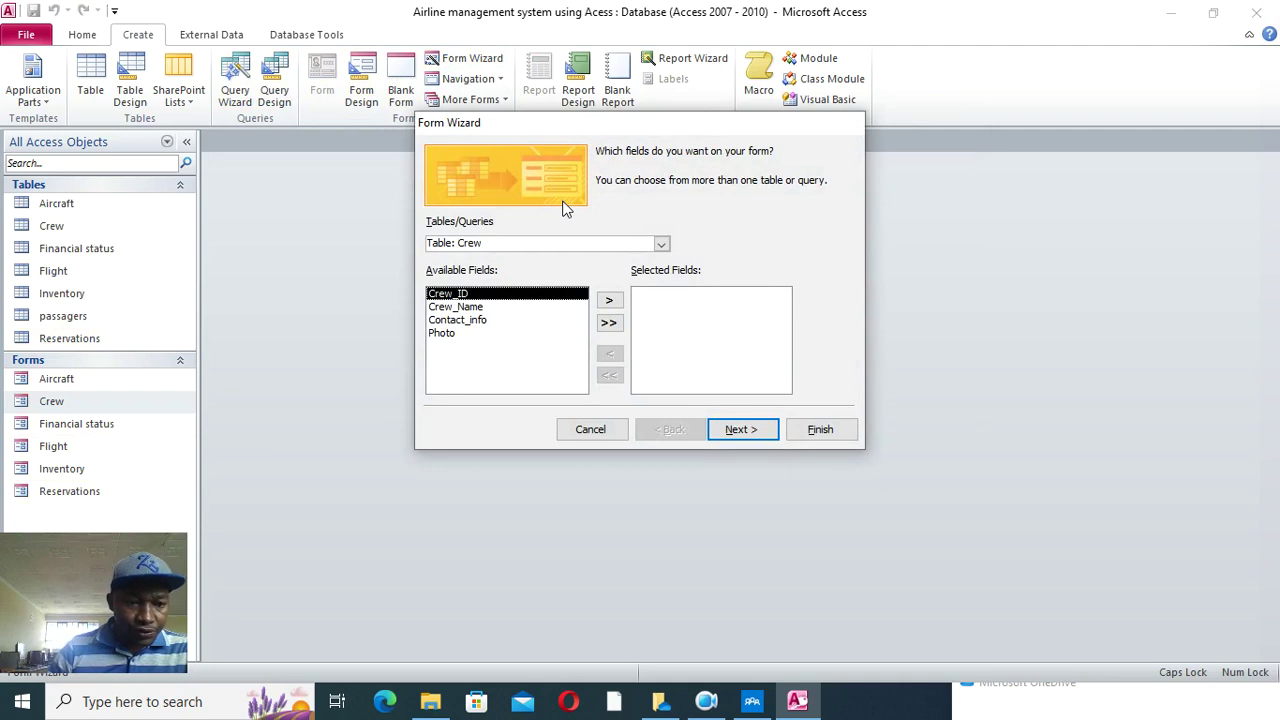
pyautogui.click(661, 244)
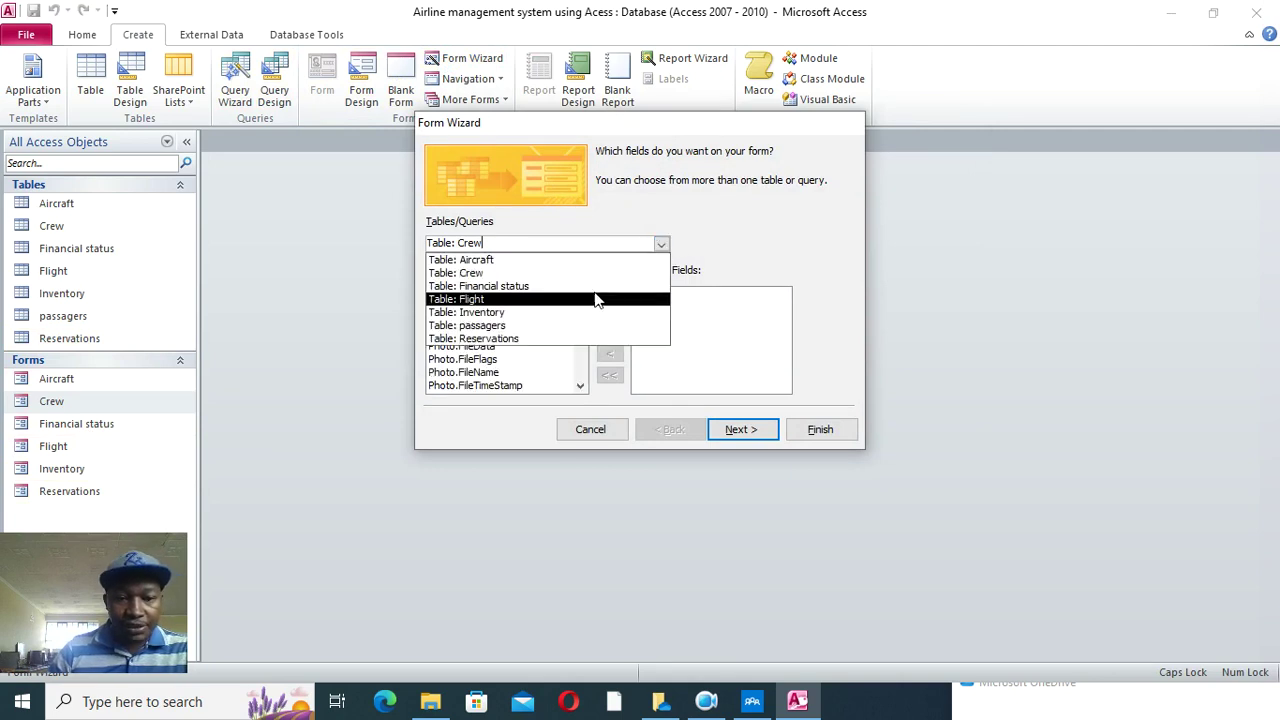
pyautogui.click(535, 326)
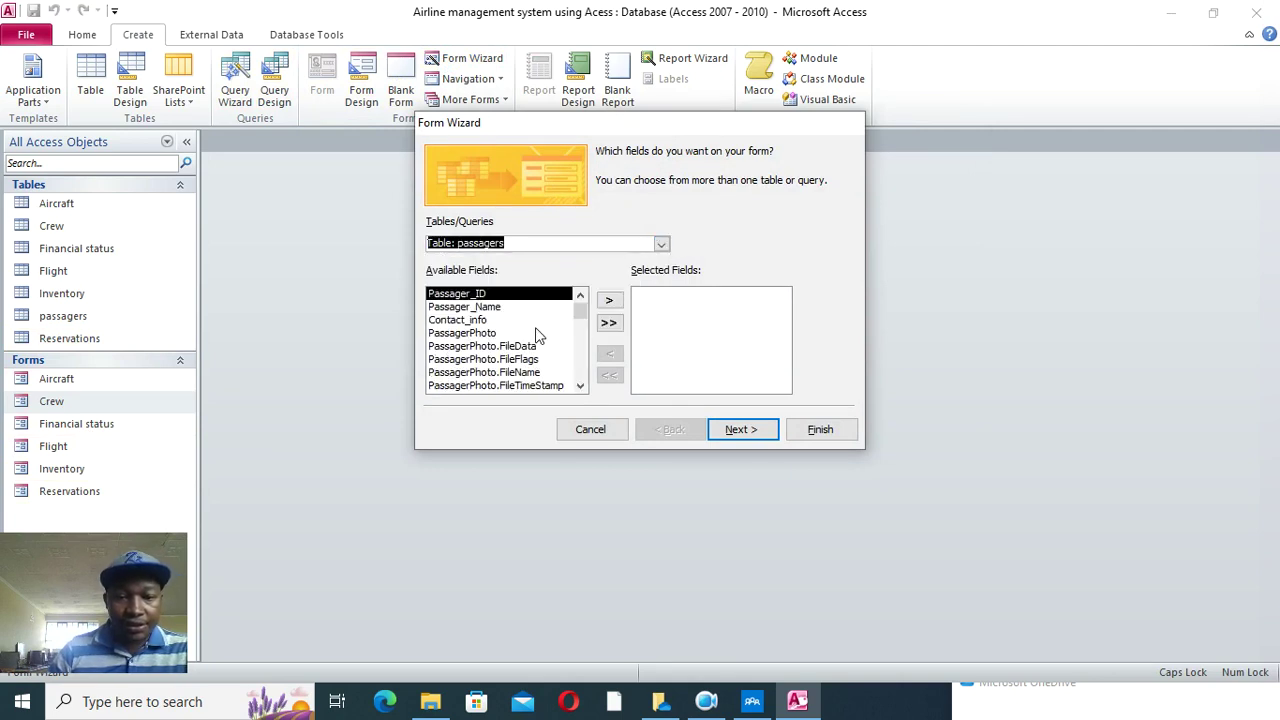
pyautogui.click(610, 301)
pyautogui.click(610, 301)
pyautogui.click(610, 301)
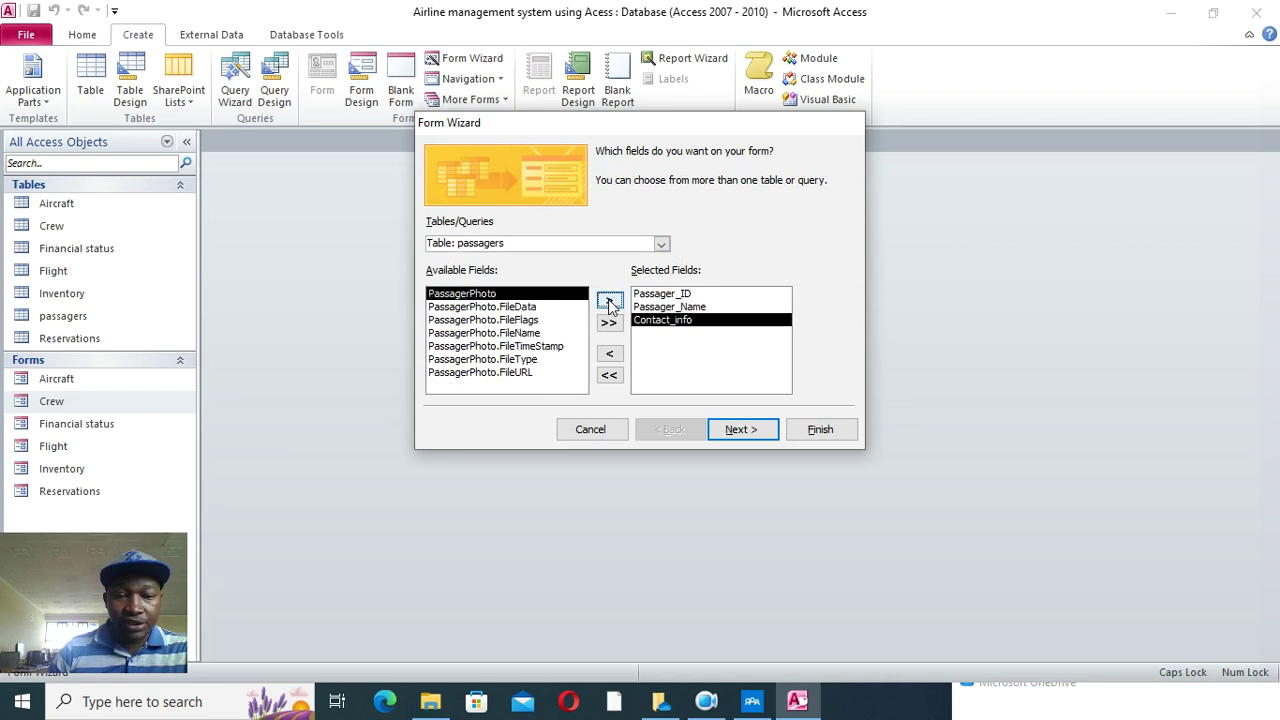
pyautogui.click(610, 301)
# - Finish the wizard with the columnar layout and open the form in Design View
pyautogui.click(742, 429)
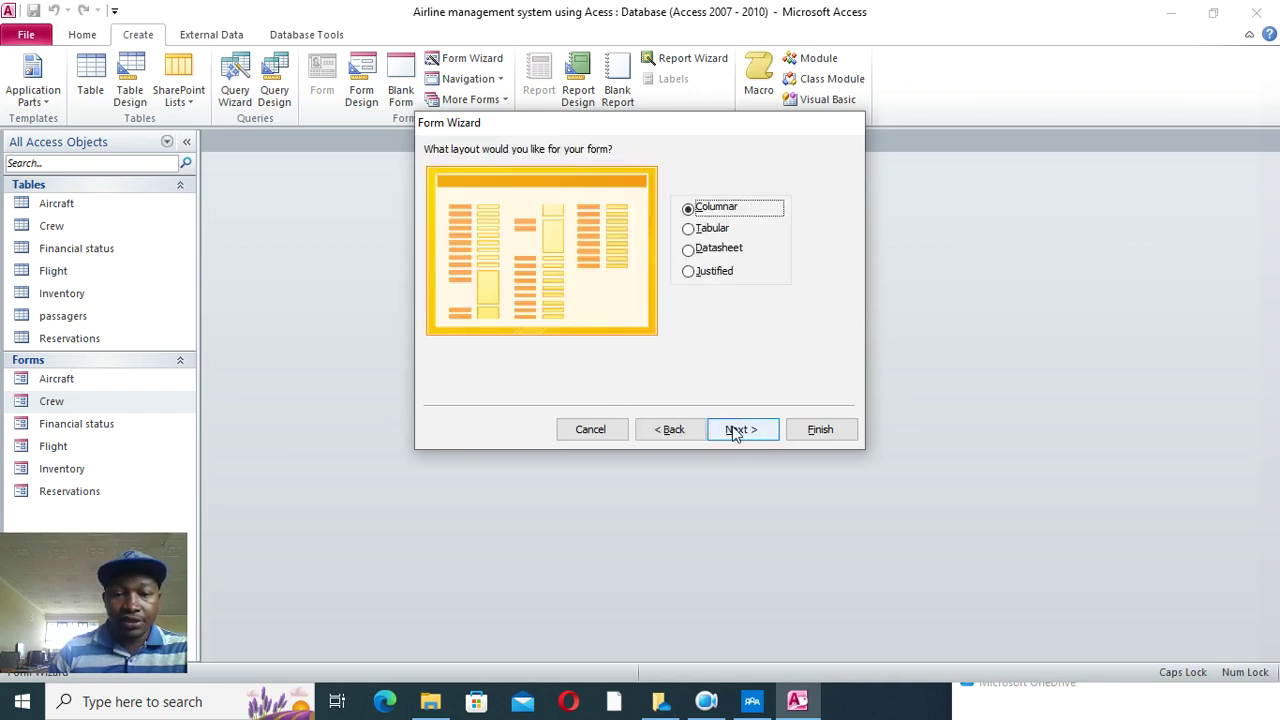
pyautogui.click(755, 429)
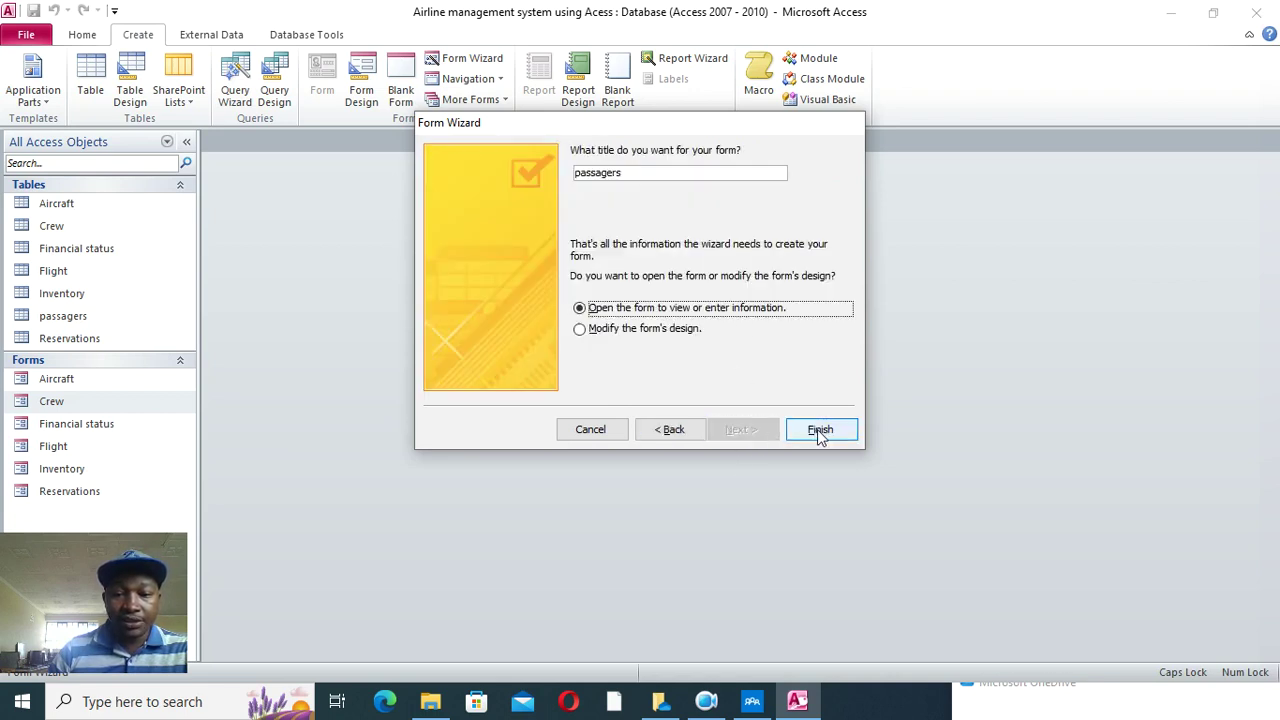
pyautogui.click(820, 430)
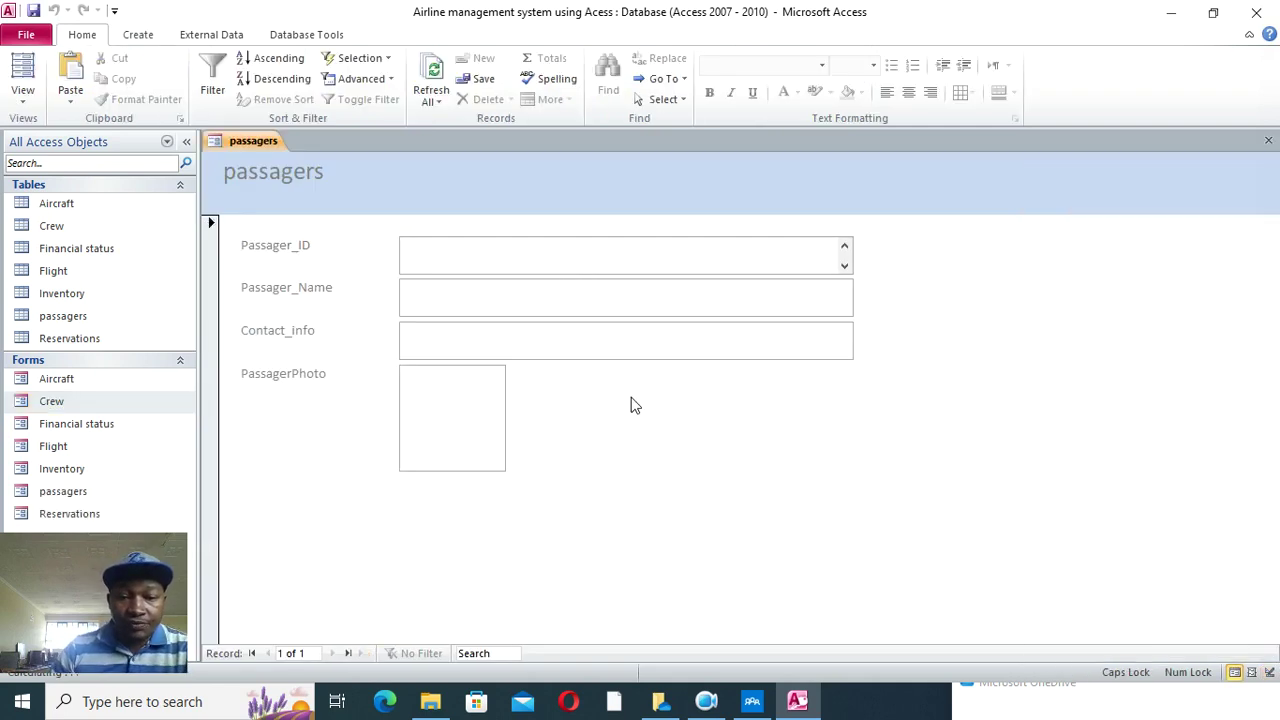
pyautogui.rightClick(631, 397)
pyautogui.click(703, 451)
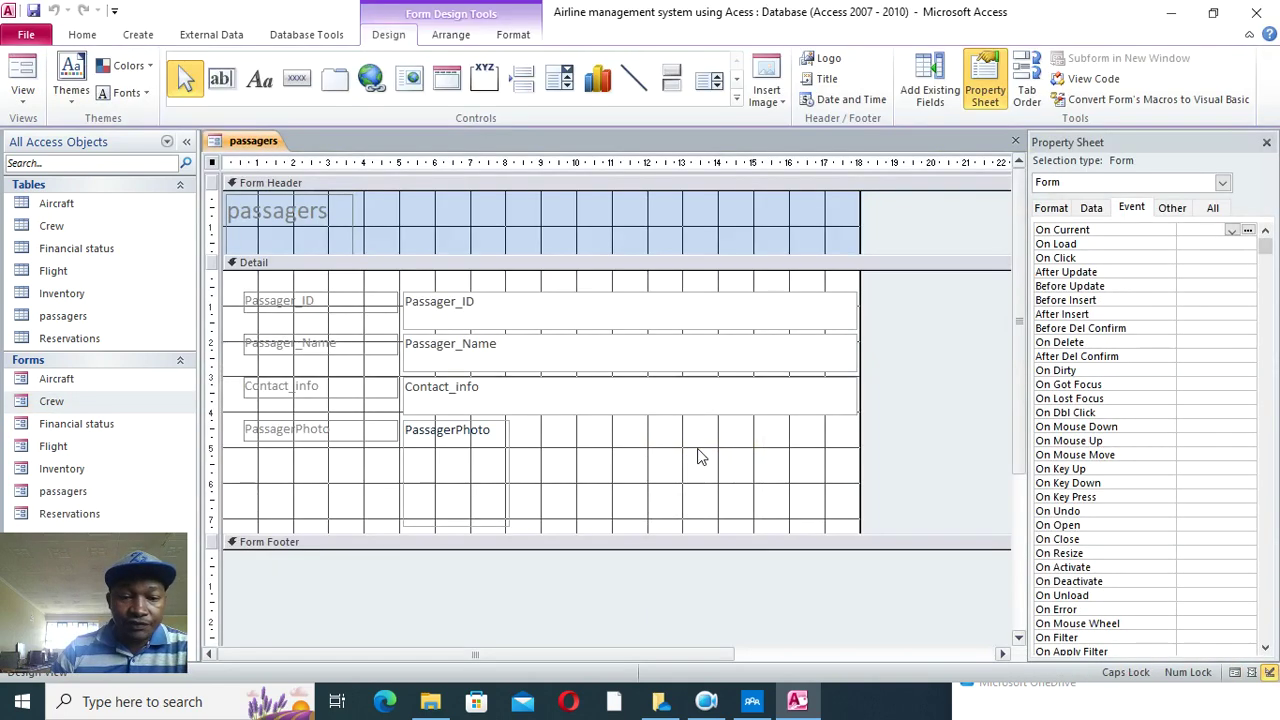
pyautogui.moveTo(692, 310); pyautogui.dragTo(710, 470)
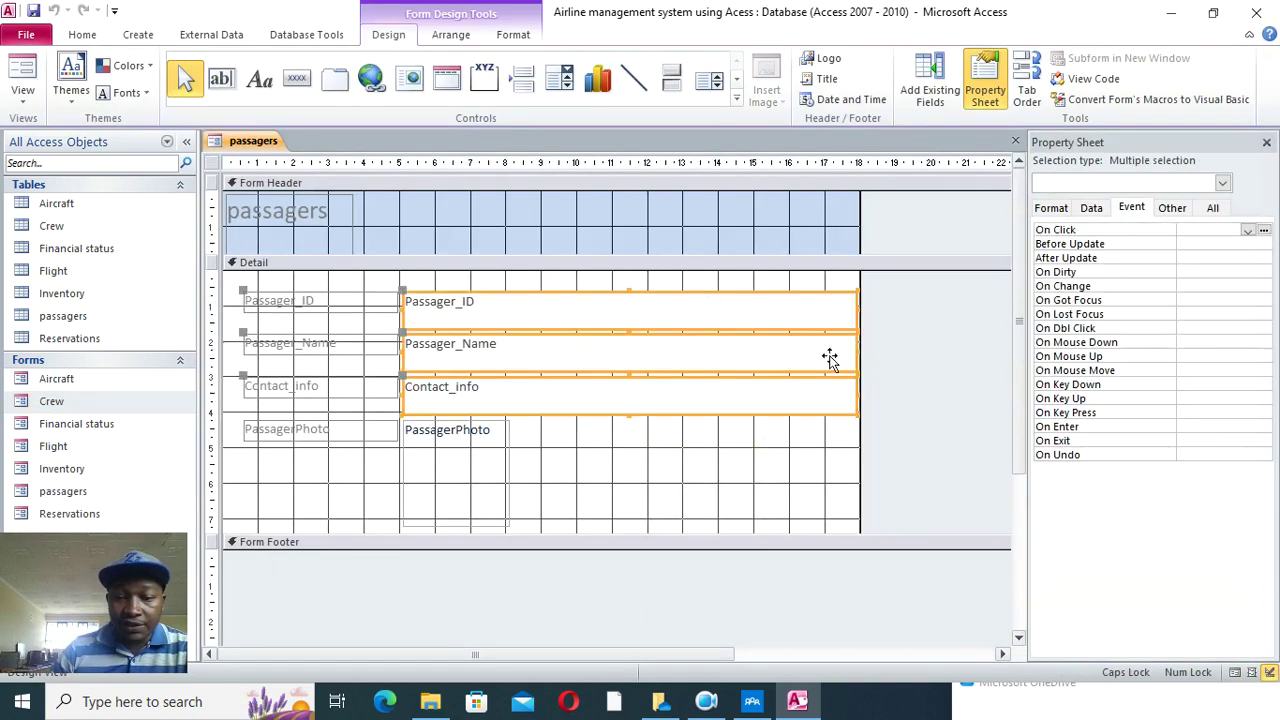
# - Narrow the three text boxes and place an enlarged PassagerPhoto box beside them
pyautogui.moveTo(855, 352); pyautogui.dragTo(602, 372)
pyautogui.moveTo(483, 463); pyautogui.dragTo(728, 400)
pyautogui.click(629, 352)
pyautogui.click(632, 339)
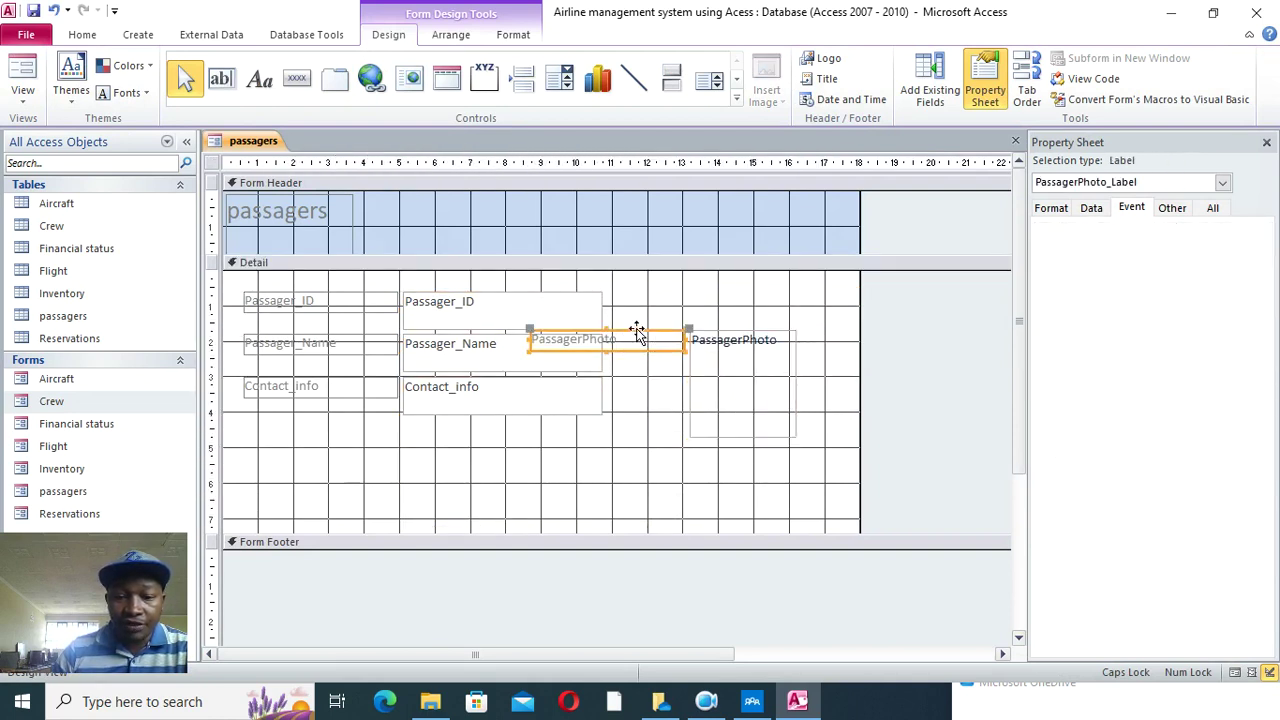
pyautogui.moveTo(637, 333)
pyautogui.mouseDown()
pyautogui.moveTo(695, 300)
pyautogui.moveTo(761, 290)
pyautogui.moveTo(640, 343)
pyautogui.moveTo(639, 324)
pyautogui.mouseUp()
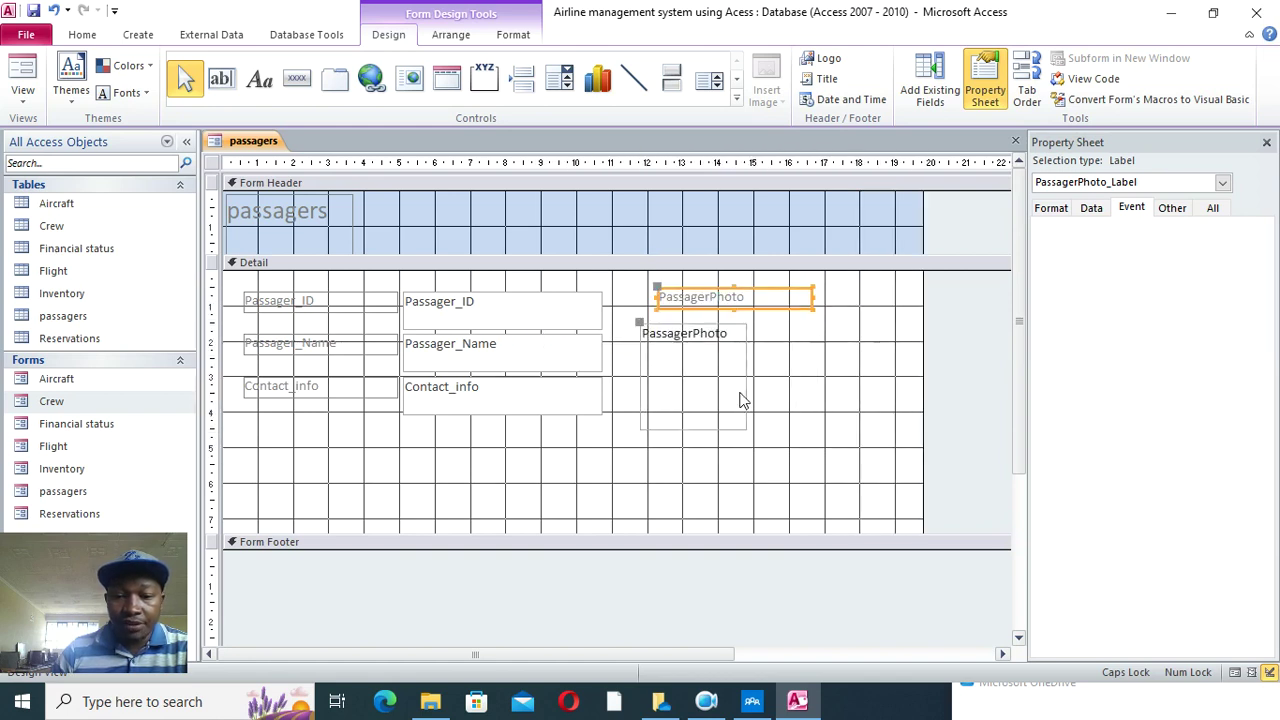
pyautogui.click(738, 420)
pyautogui.moveTo(745, 428); pyautogui.dragTo(820, 452)
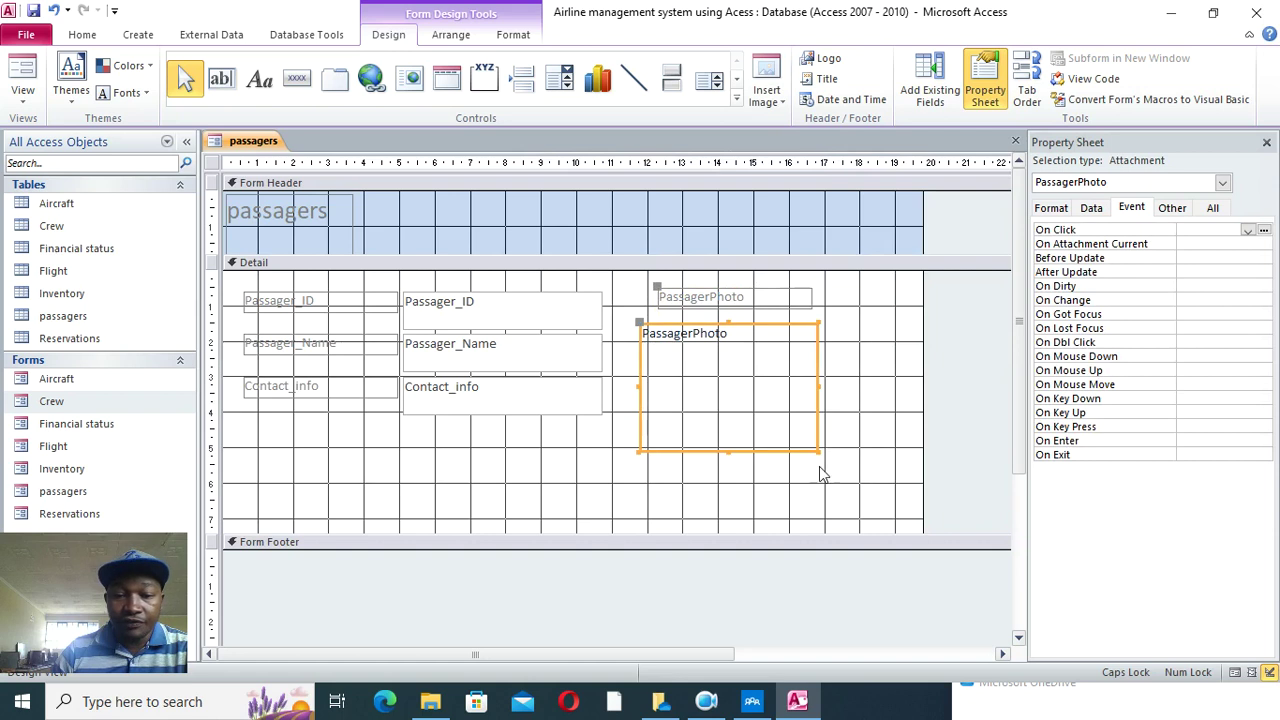
pyautogui.click(515, 458)
# - Make all labels and fields black and bold, and right-align the labels
pyautogui.moveTo(868, 296); pyautogui.dragTo(379, 421)
pyautogui.click(513, 34)
pyautogui.click(208, 93)
pyautogui.click(133, 94)
pyautogui.click(474, 450)
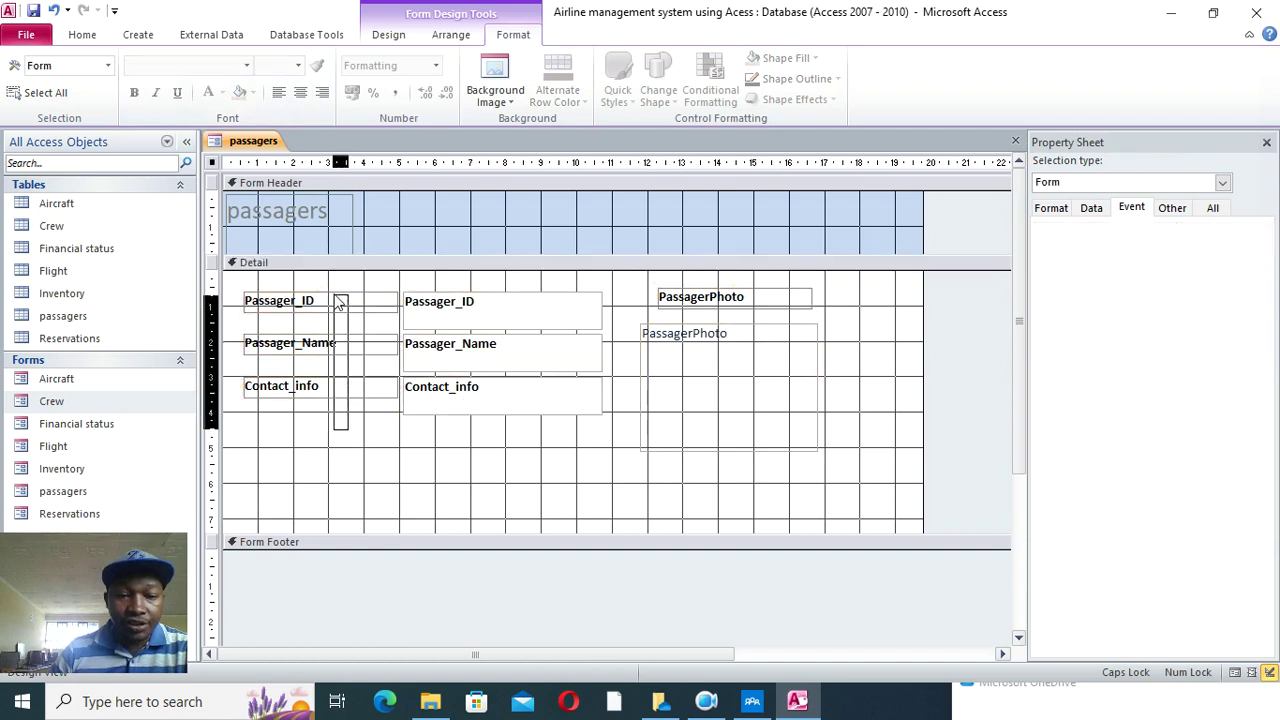
pyautogui.click(378, 152)
pyautogui.click(322, 93)
pyautogui.click(474, 480)
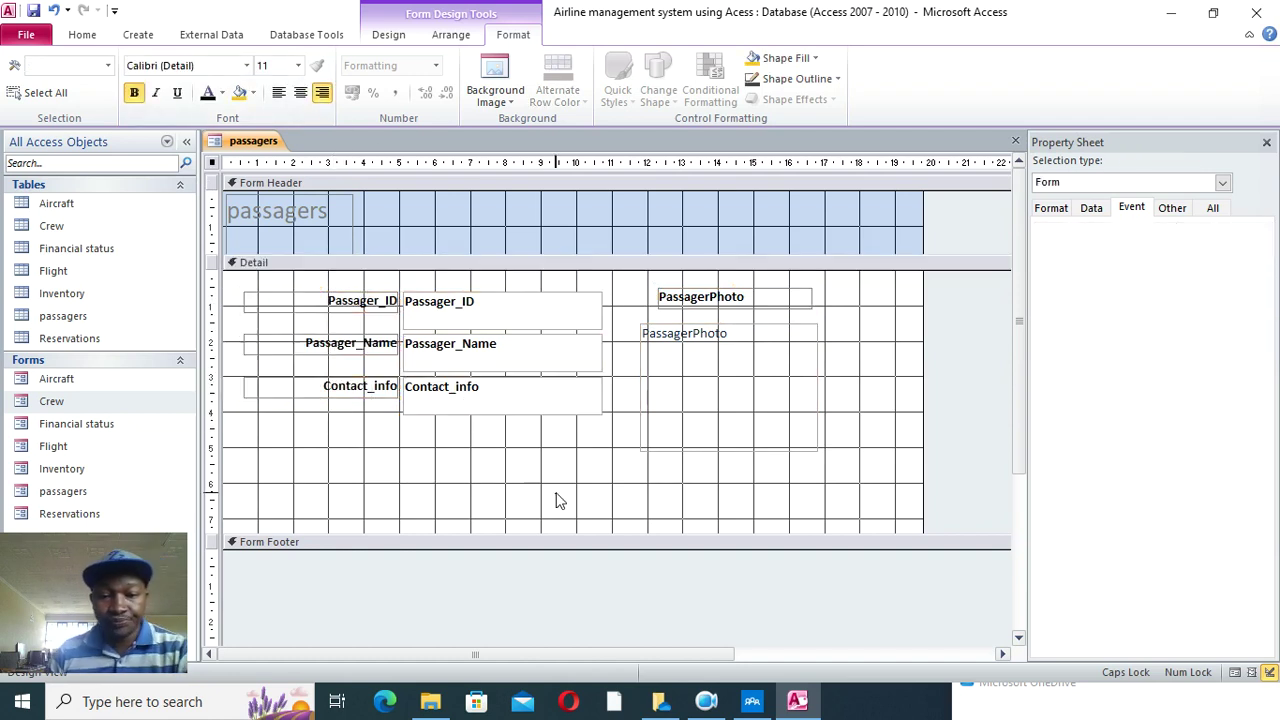
# - Shift the controls up and left, then narrow the form and shorten the Detail section
pyautogui.moveTo(560, 458); pyautogui.dragTo(318, 318)
pyautogui.moveTo(506, 397); pyautogui.dragTo(485, 375)
pyautogui.moveTo(857, 374); pyautogui.dragTo(634, 285)
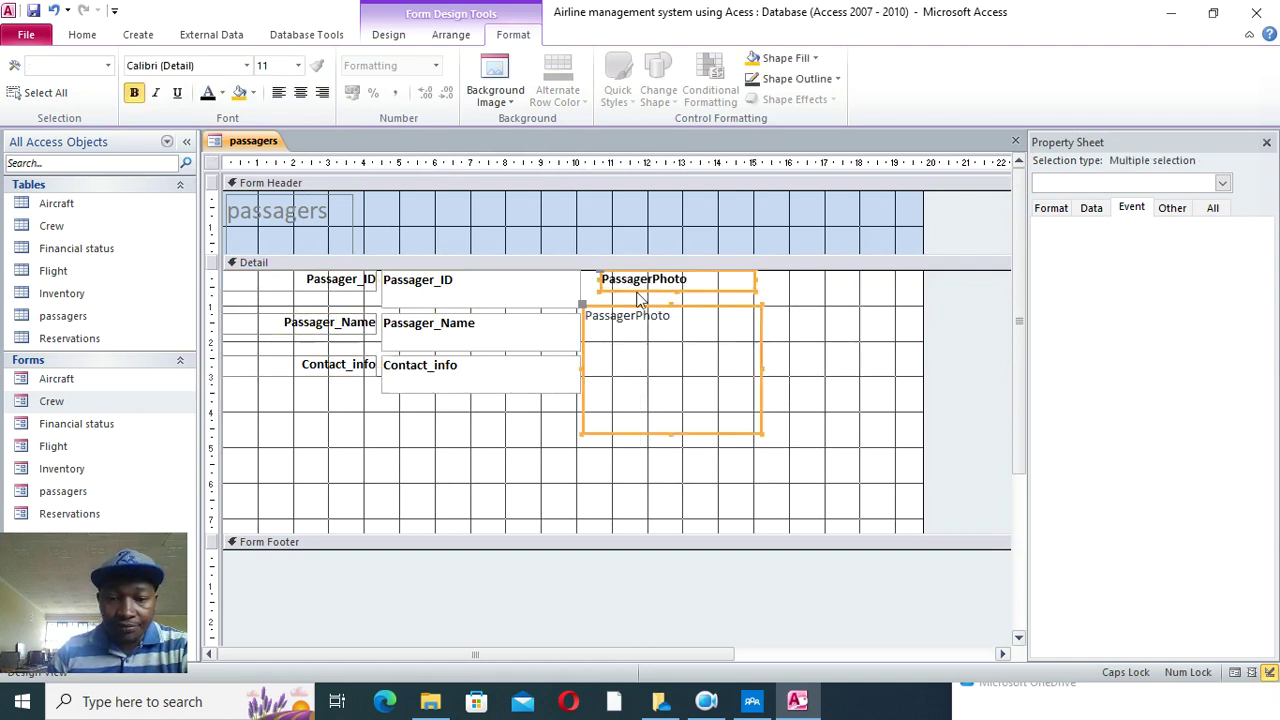
pyautogui.click(831, 366)
pyautogui.moveTo(920, 363); pyautogui.dragTo(761, 364)
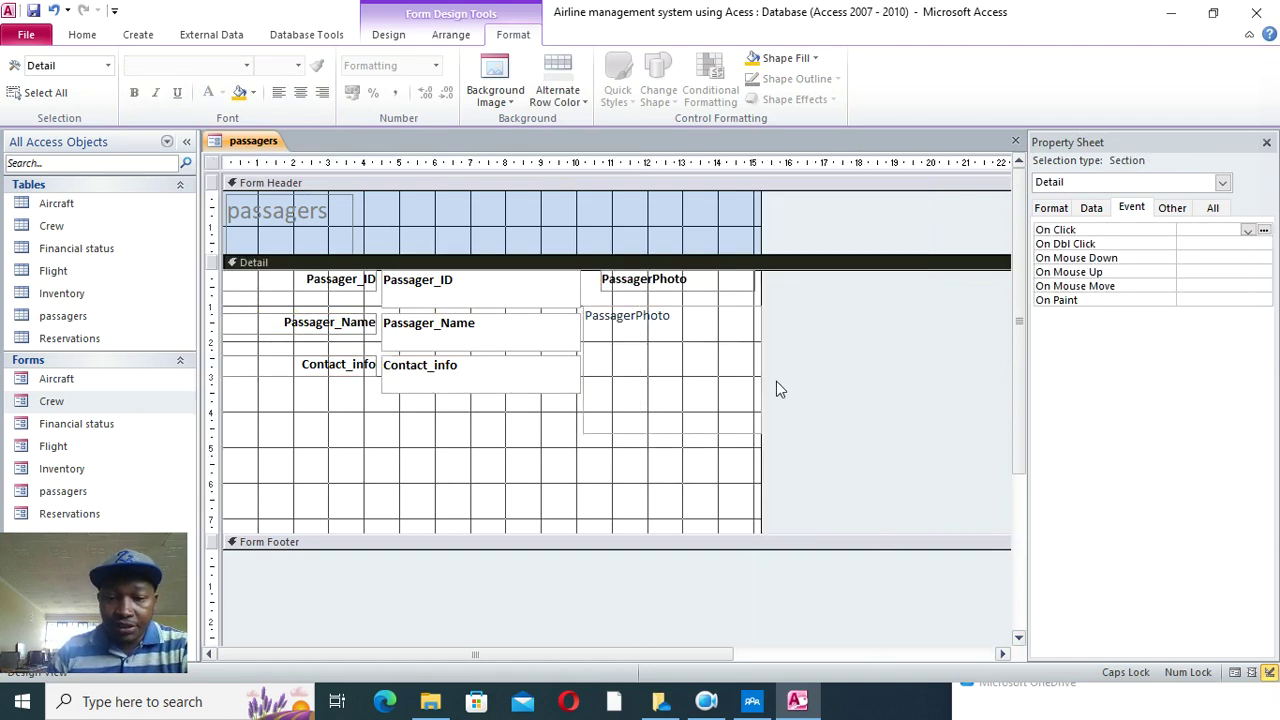
pyautogui.moveTo(509, 531); pyautogui.dragTo(514, 448)
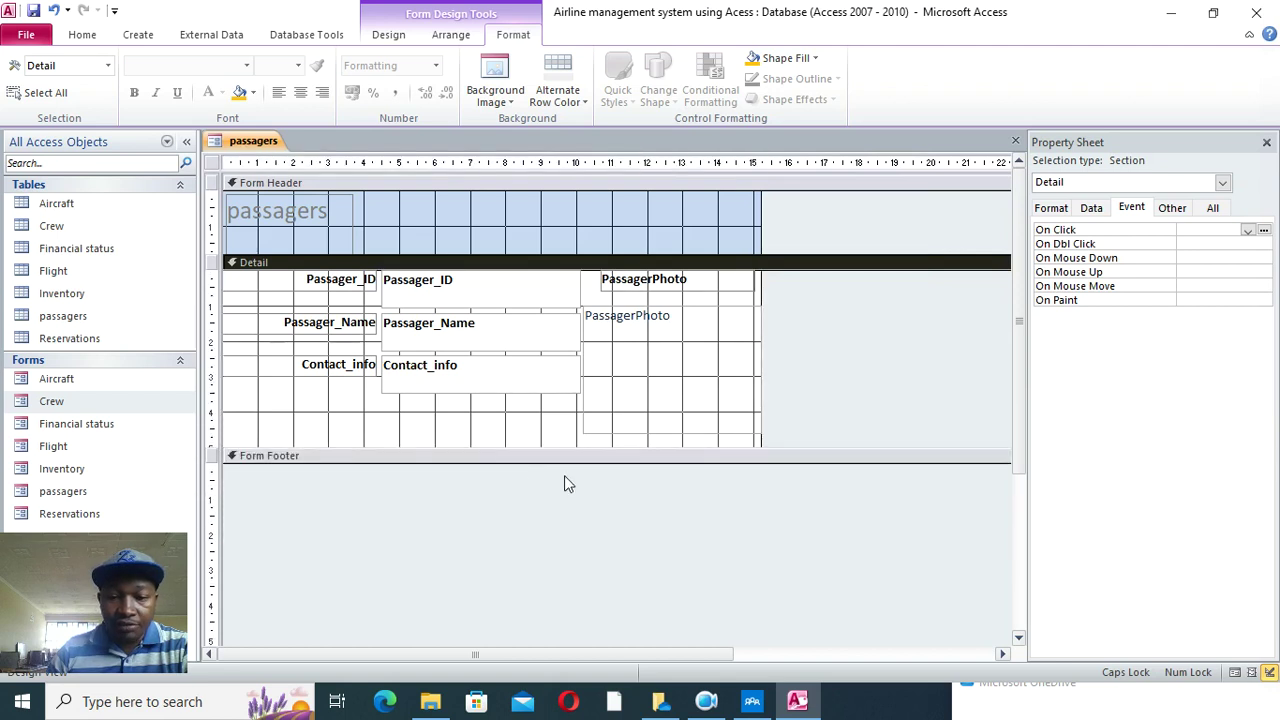
# - Fill the Detail section background with light pink
pyautogui.rightClick(398, 413)
pyautogui.moveTo(560, 488)
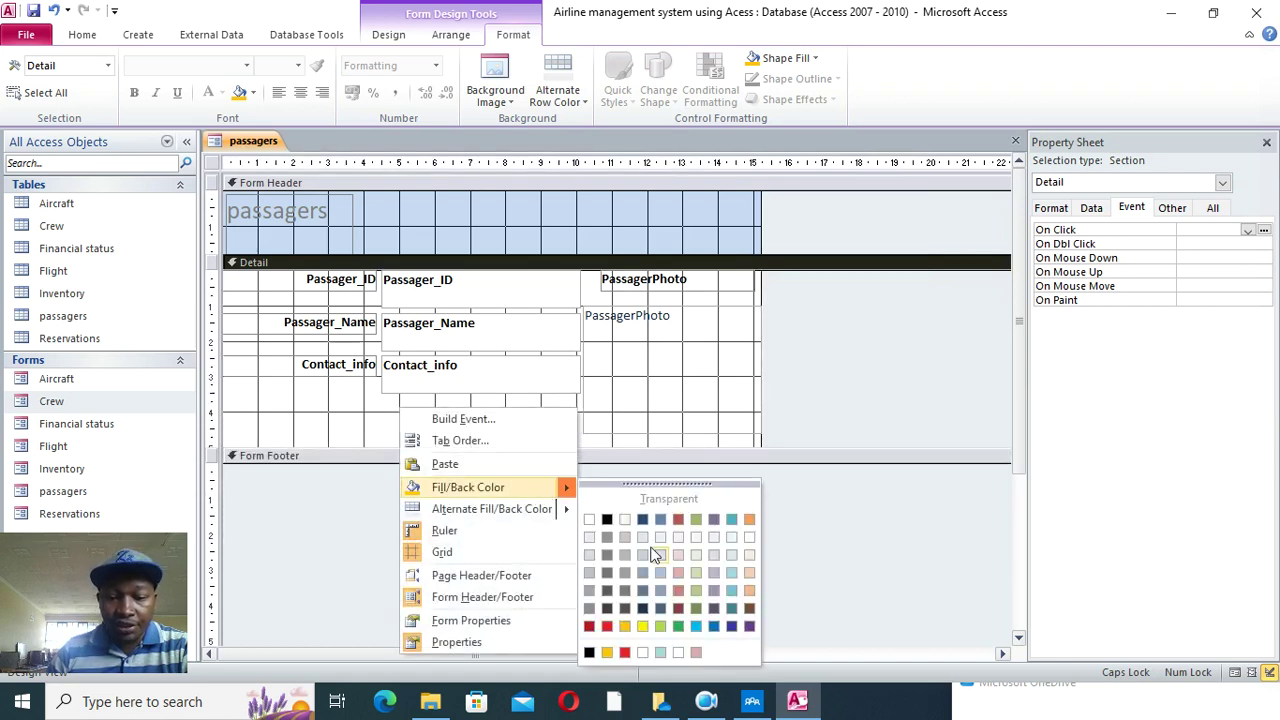
pyautogui.click(679, 573)
# - Widen the header title across the header, centre it, and rename it 'Passagers'
pyautogui.click(330, 210)
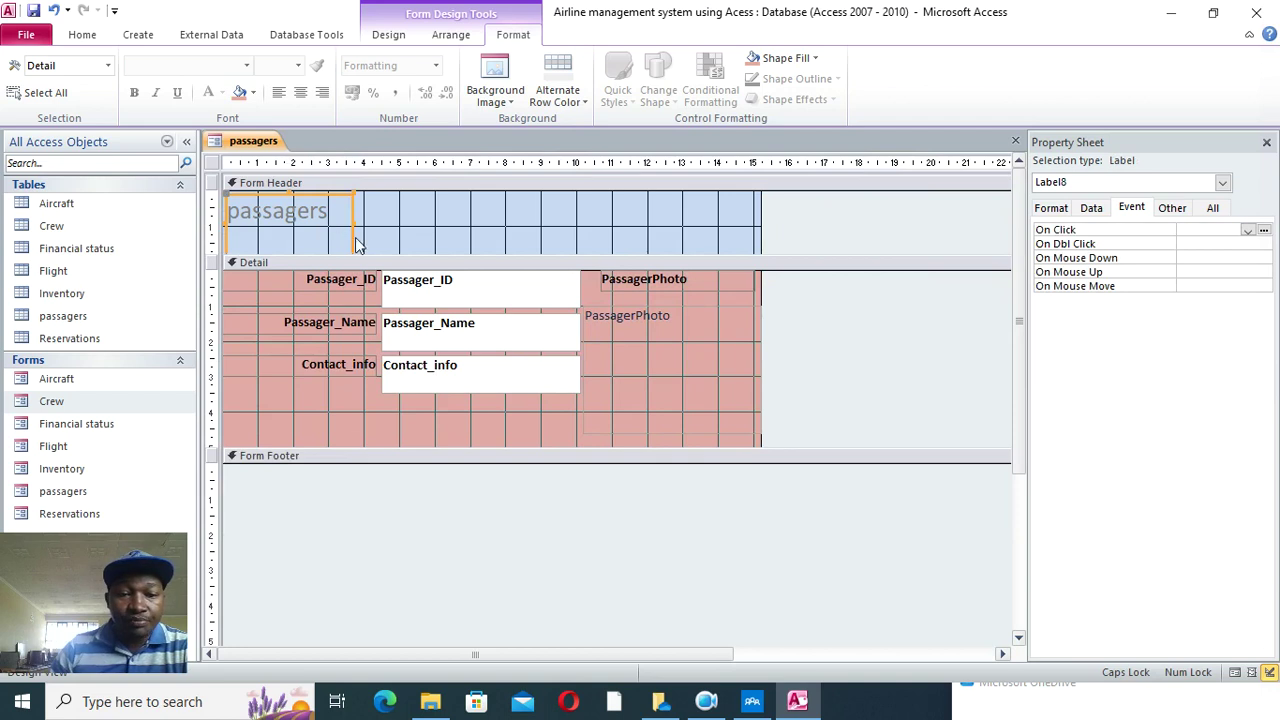
pyautogui.moveTo(352, 220); pyautogui.dragTo(700, 220)
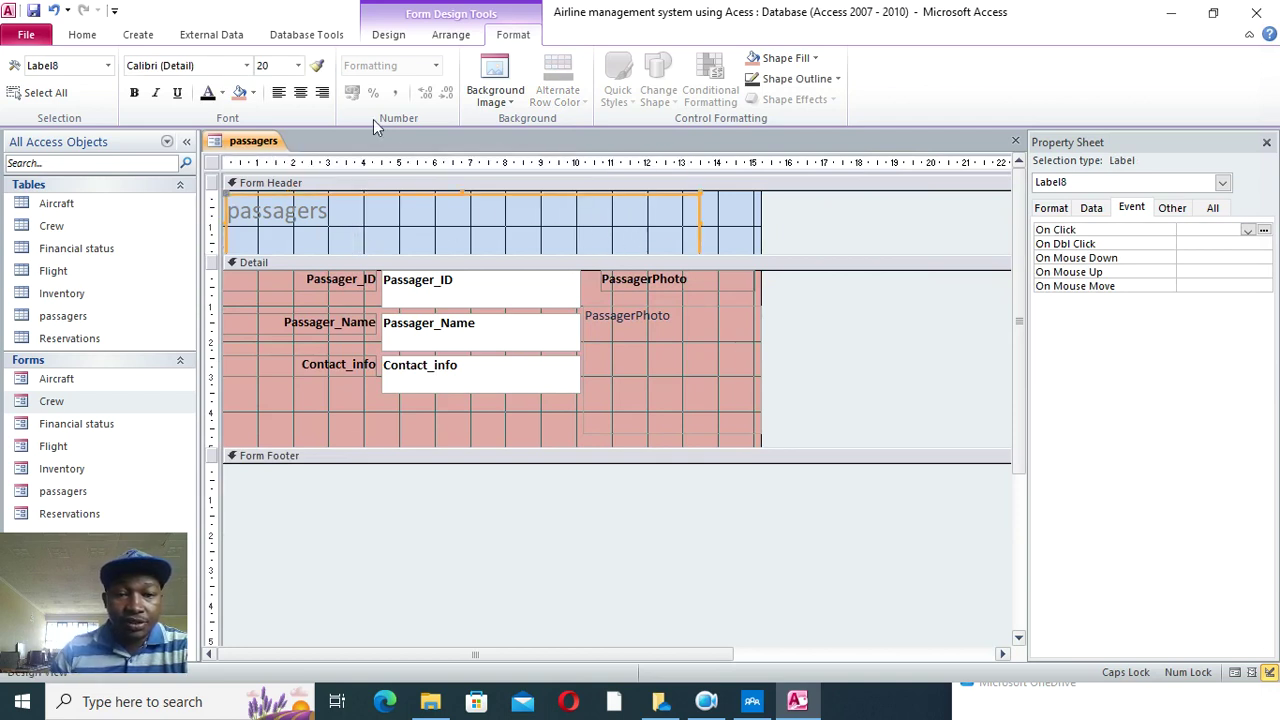
pyautogui.click(300, 92)
pyautogui.click(416, 211)
pyautogui.press('Delete')
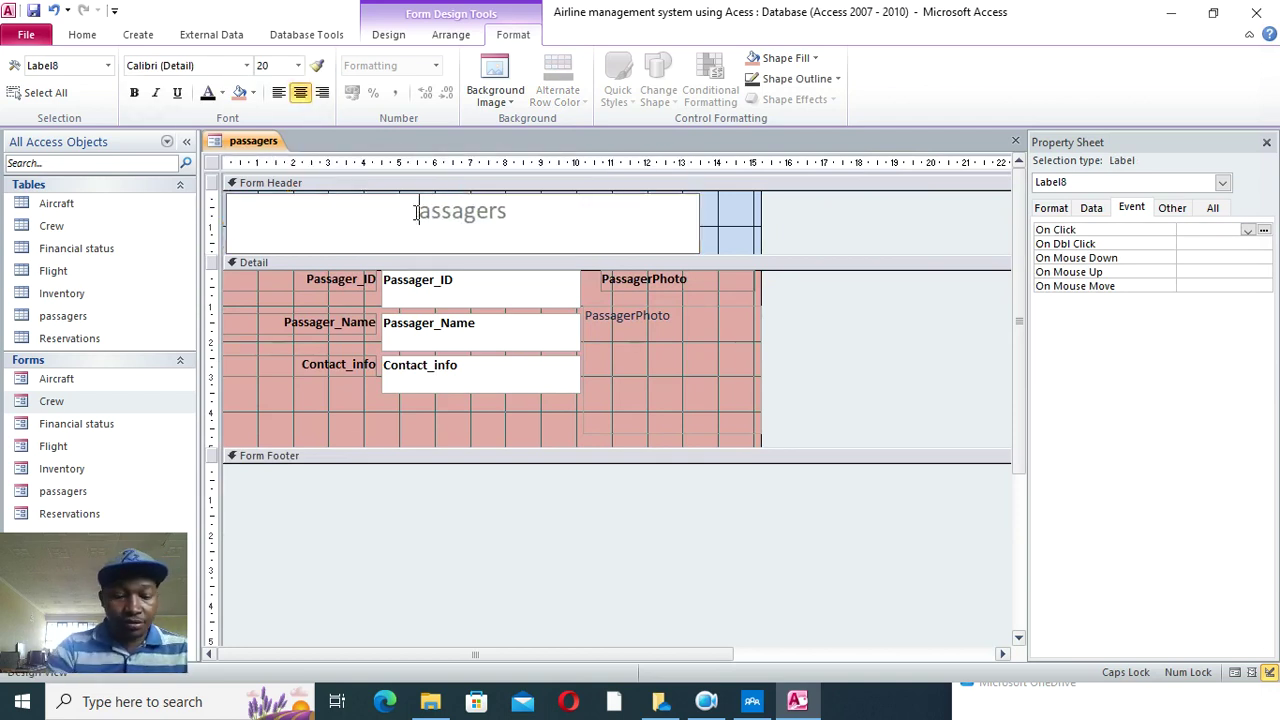
pyautogui.write('P')
pyautogui.press('BackSpace')
pyautogui.write('P')
pyautogui.press('Return')
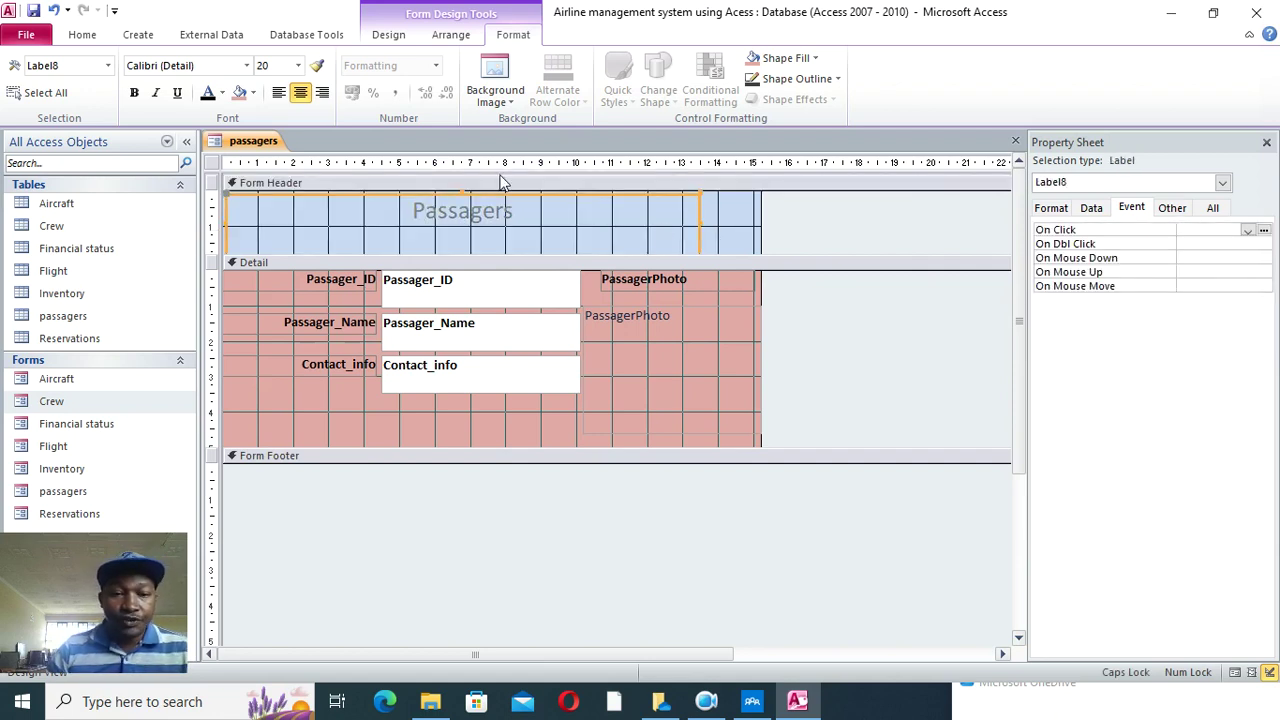
# - Set the Passagers title to 48-point bold
pyautogui.click(298, 65)
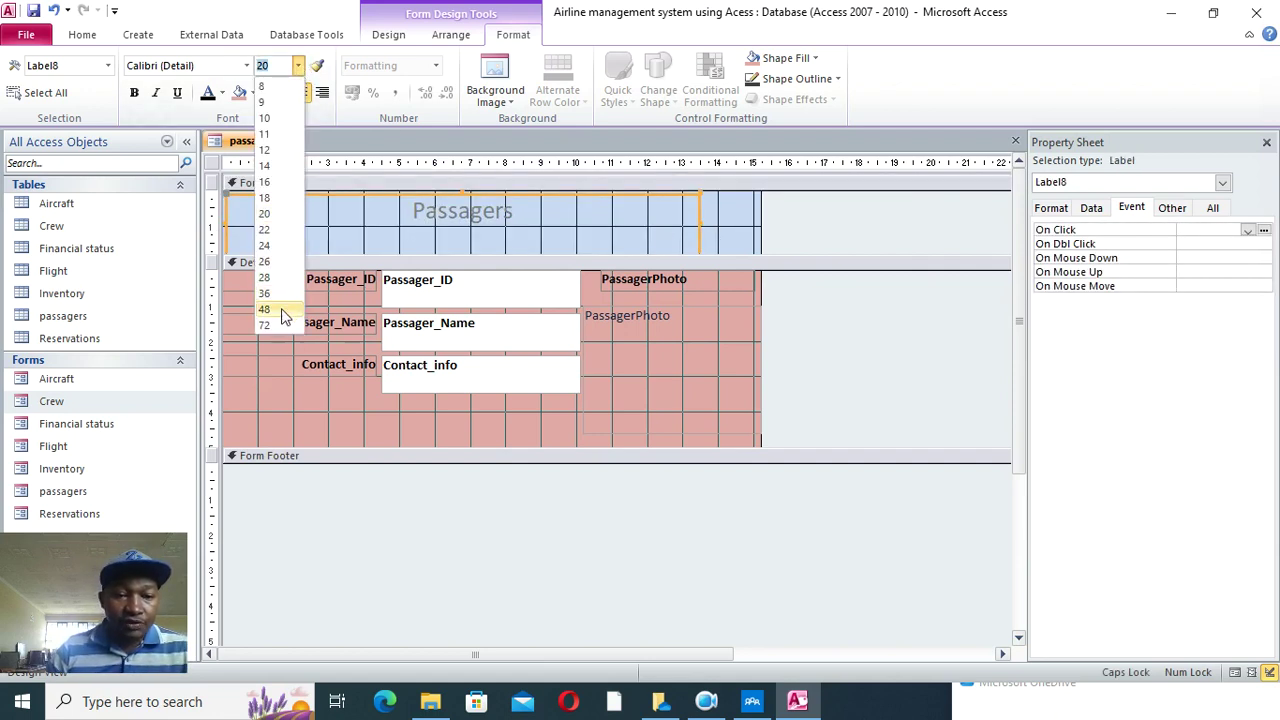
pyautogui.click(280, 313)
pyautogui.click(134, 92)
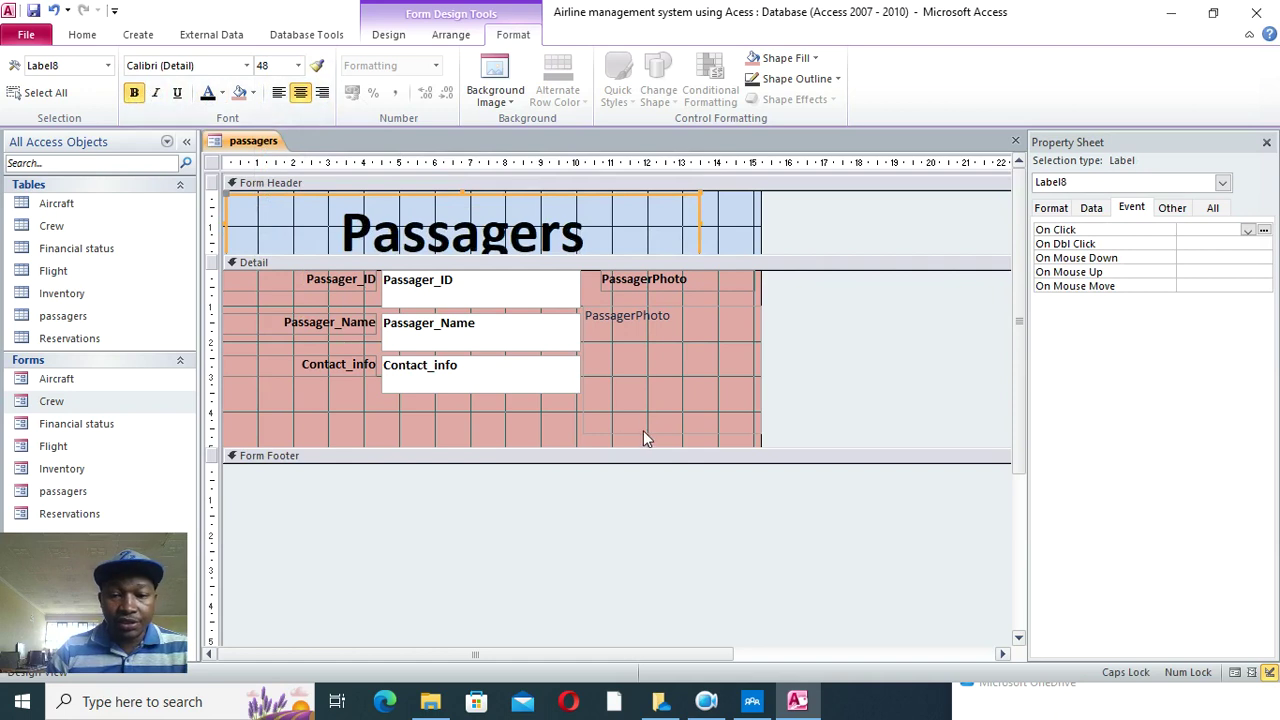
# - Draw a small toggle button in the Detail section
pyautogui.click(451, 34)
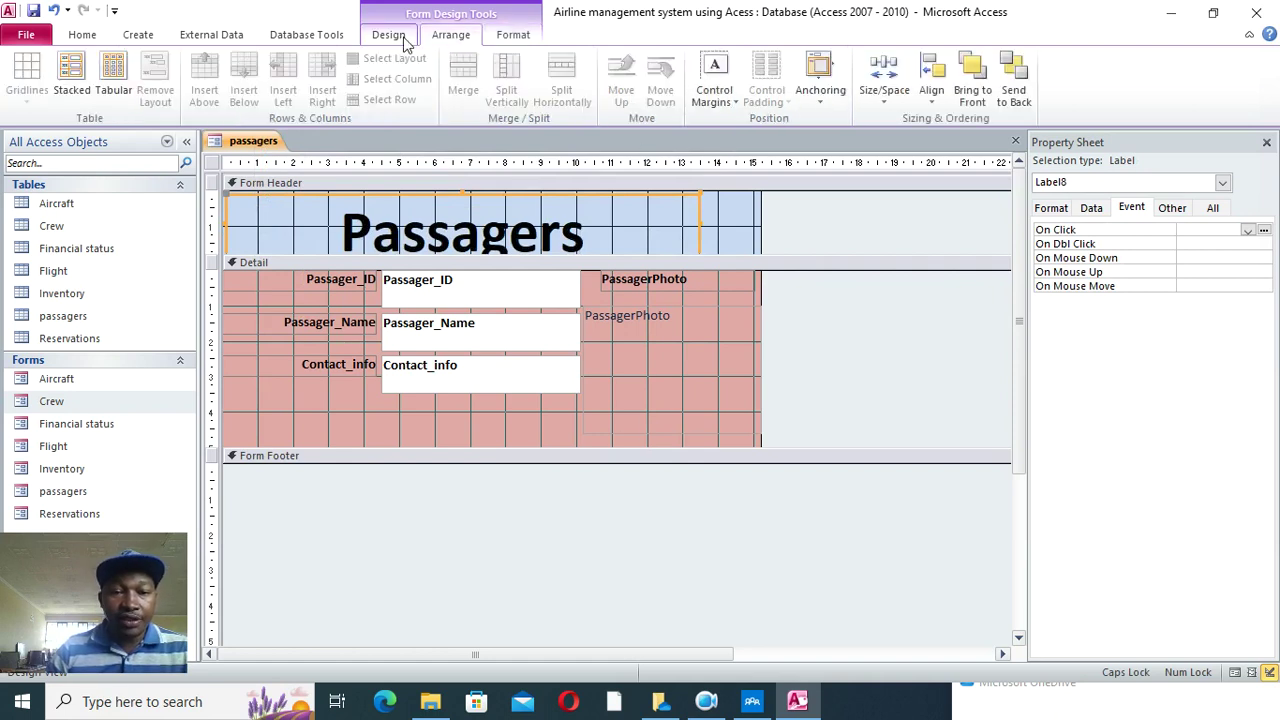
pyautogui.click(388, 34)
pyautogui.click(672, 79)
pyautogui.moveTo(630, 377)
pyautogui.mouseDown()
pyautogui.moveTo(680, 392)
pyautogui.moveTo(623, 408)
pyautogui.moveTo(667, 384)
pyautogui.mouseUp()
# - Caption the toggle button CLOSE and place it just below Contact_info
pyautogui.click(664, 390)
pyautogui.click(579, 413)
pyautogui.click(645, 385)
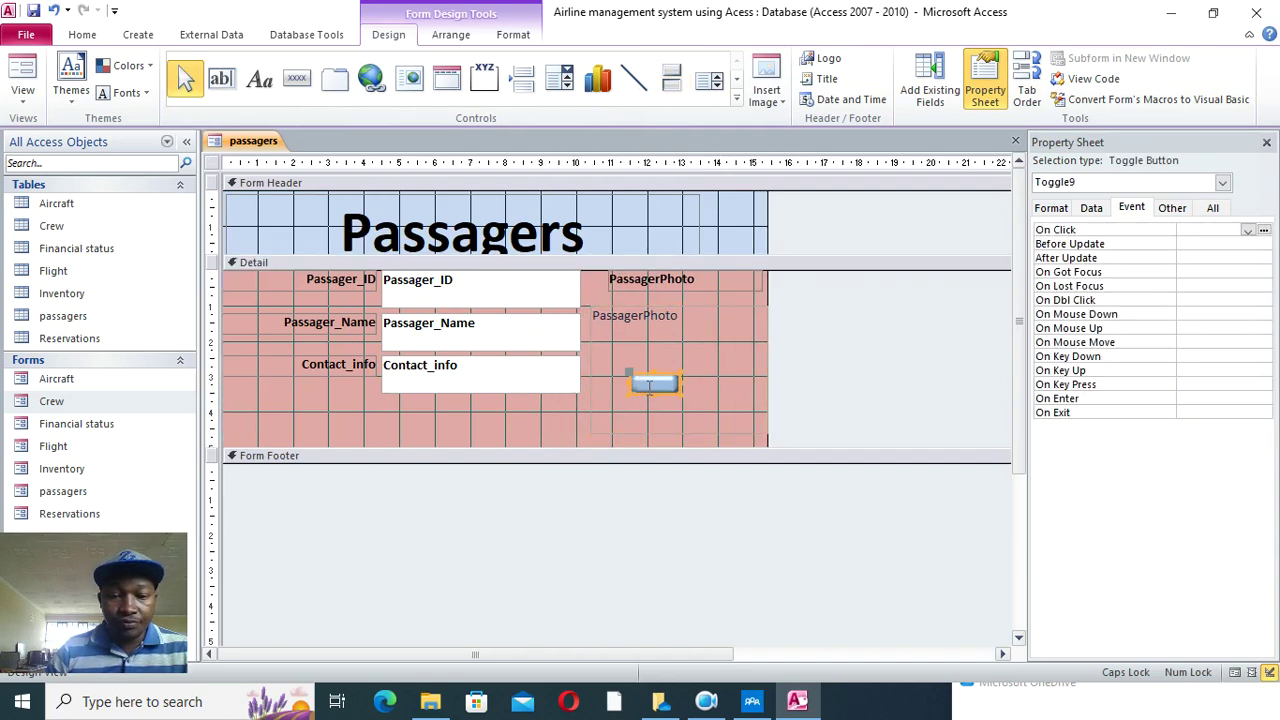
pyautogui.moveTo(650, 388); pyautogui.dragTo(460, 412)
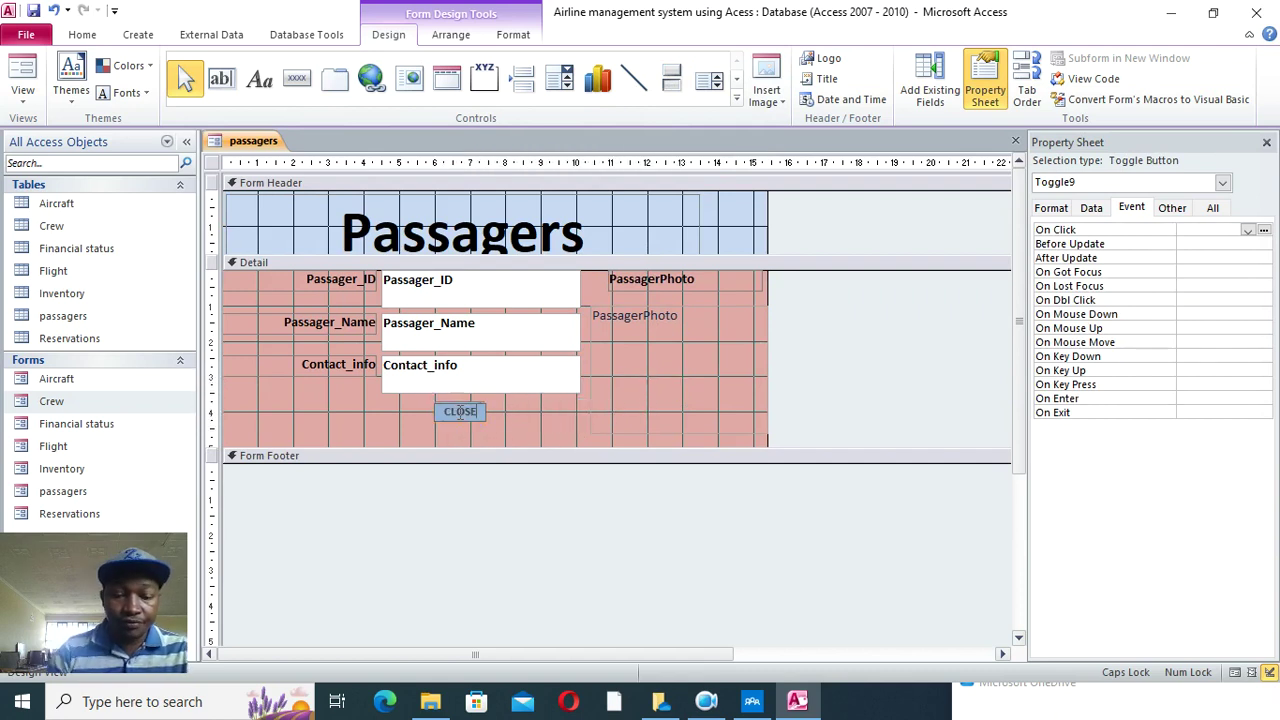
pyautogui.moveTo(480, 431); pyautogui.dragTo(478, 431)
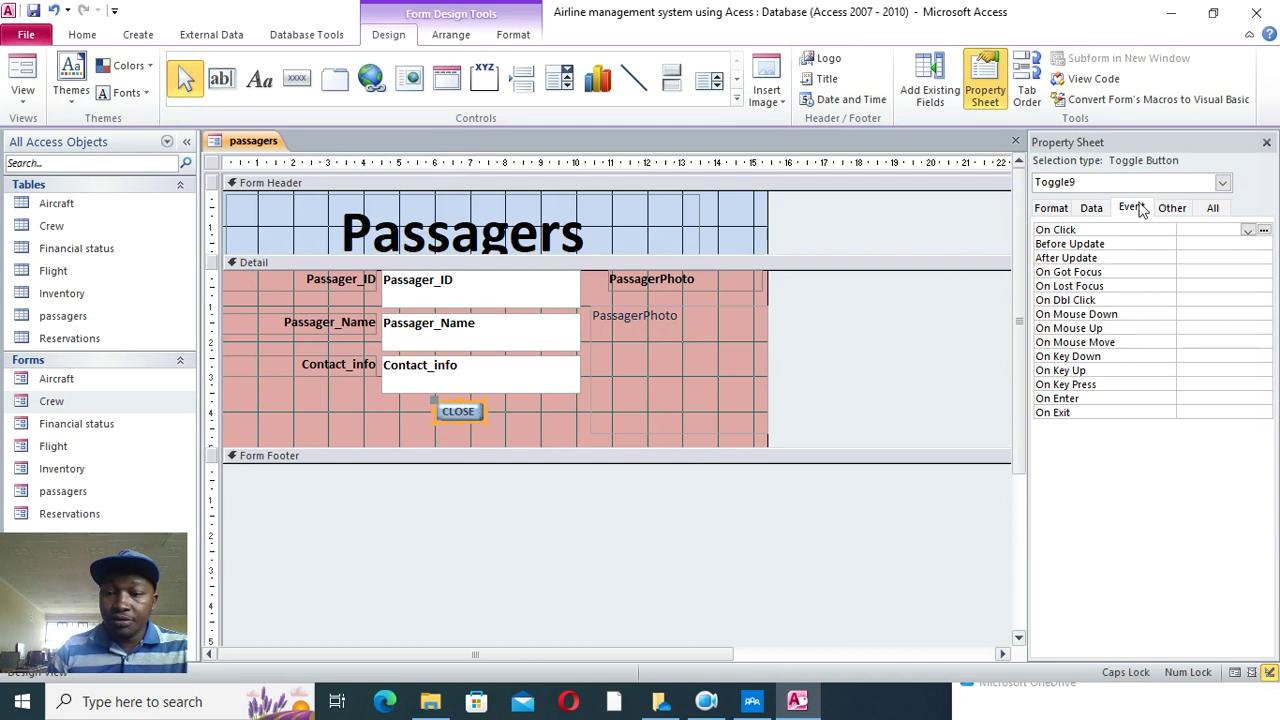
# - Give the CLOSE button an On Click event procedure with the confirm-before-exit MsgBox code
pyautogui.doubleClick(1240, 231)
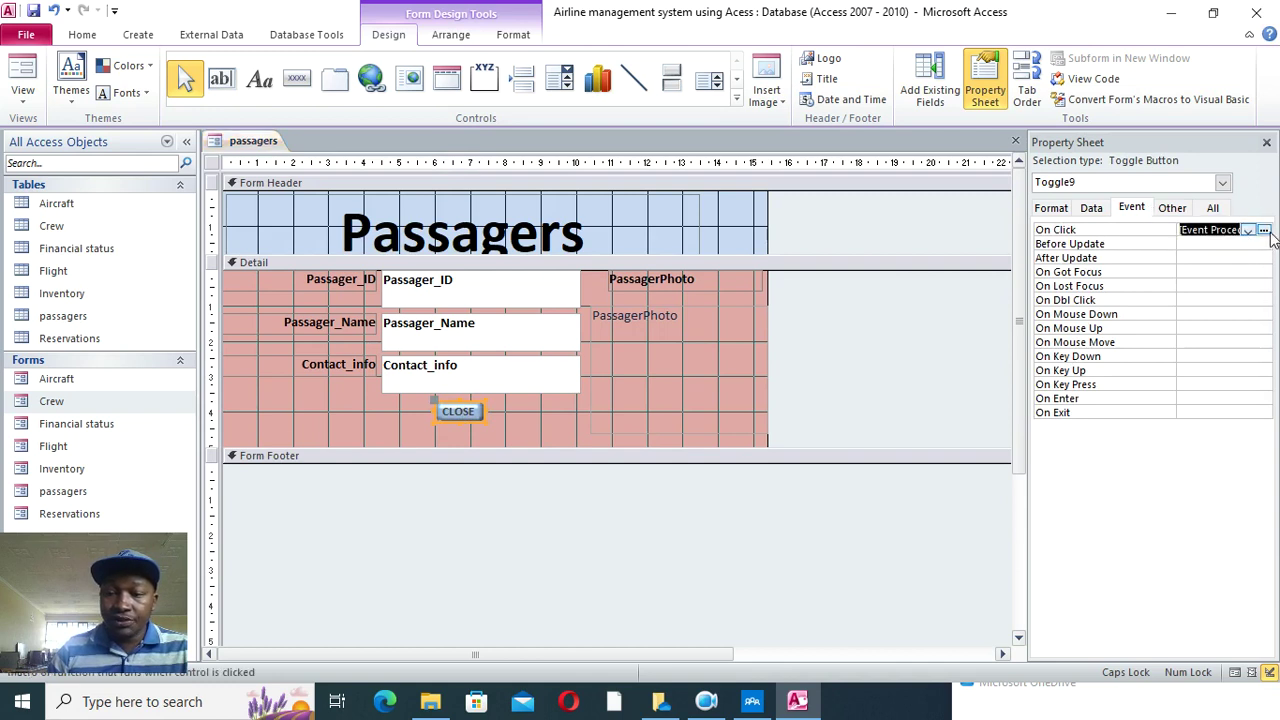
pyautogui.click(1263, 230)
pyautogui.write('Dim aexit As VbMsgBoxResult On Error GoTo cmdexit_Click_Err     aexit = MsgBox("Confirm if you want to exit", vbQuestion + vbYesNo, "Airline Management System")    If aexit = vbYes Then     DoCmd.Close , ""  End If cmdexit_Click_Exit:     Exit Sub  cmdexit_Click_Err:     MsgBox Error$     Resume cmdexit_Click_Exit')
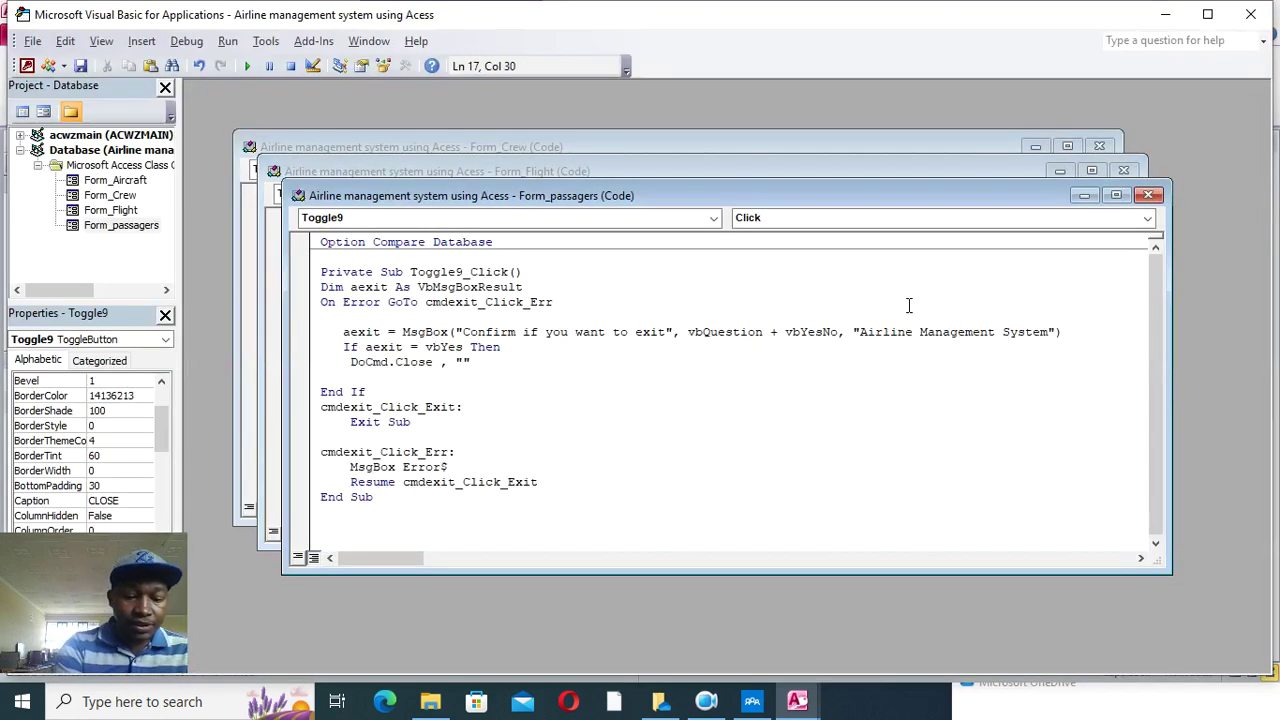
pyautogui.click(1253, 14)
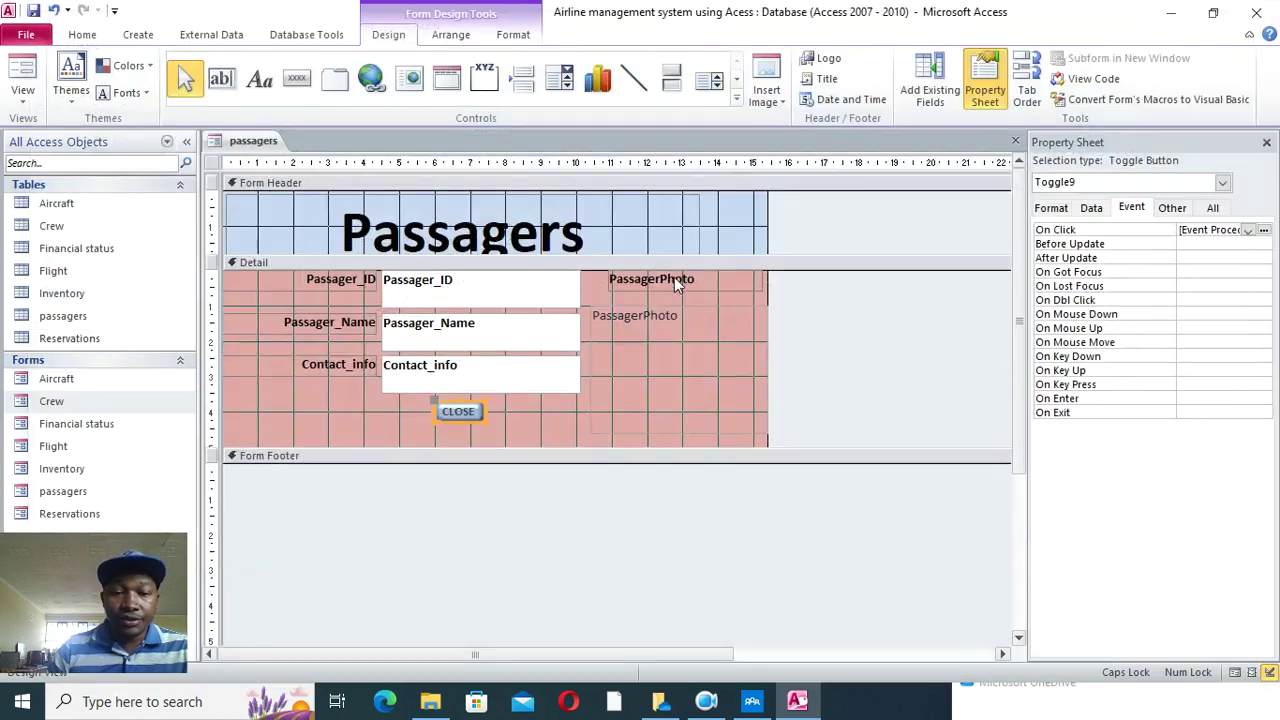
# - Set the form's Pop Up and Modal properties to Yes, save, and open it in Form View
pyautogui.click(22, 75)
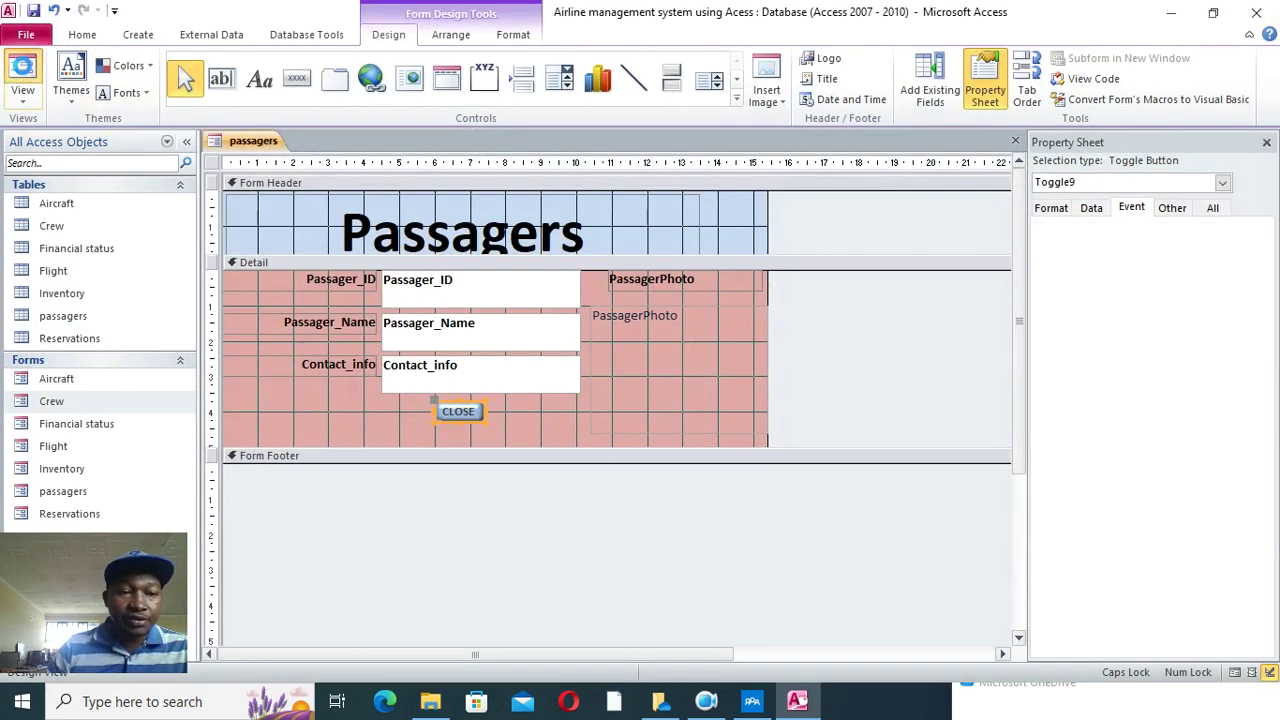
pyautogui.rightClick(299, 412)
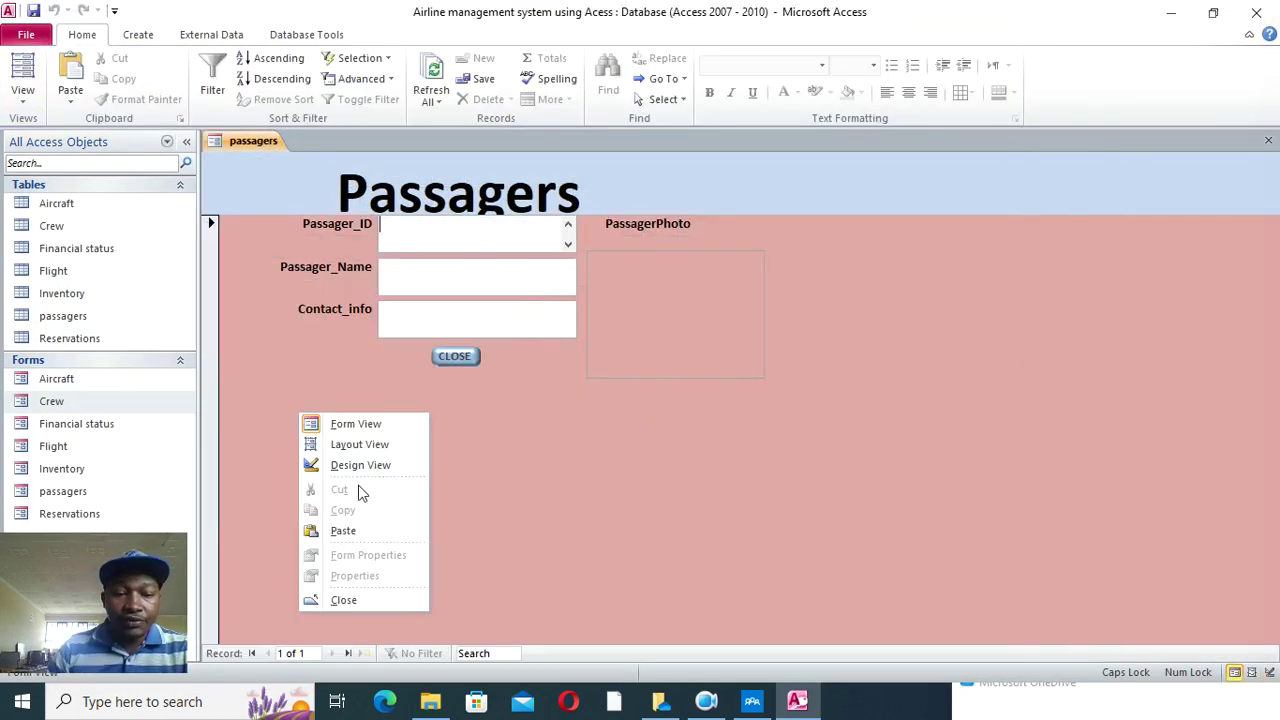
pyautogui.click(355, 468)
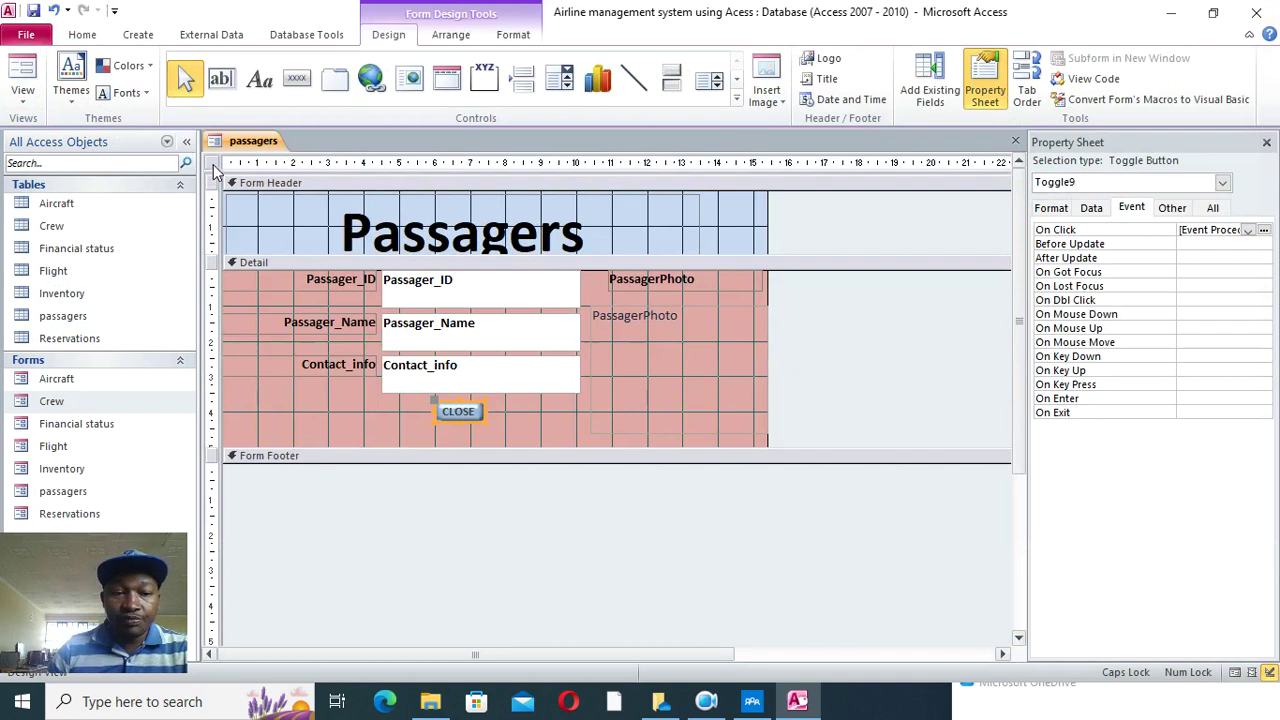
pyautogui.click(212, 165)
pyautogui.click(1212, 207)
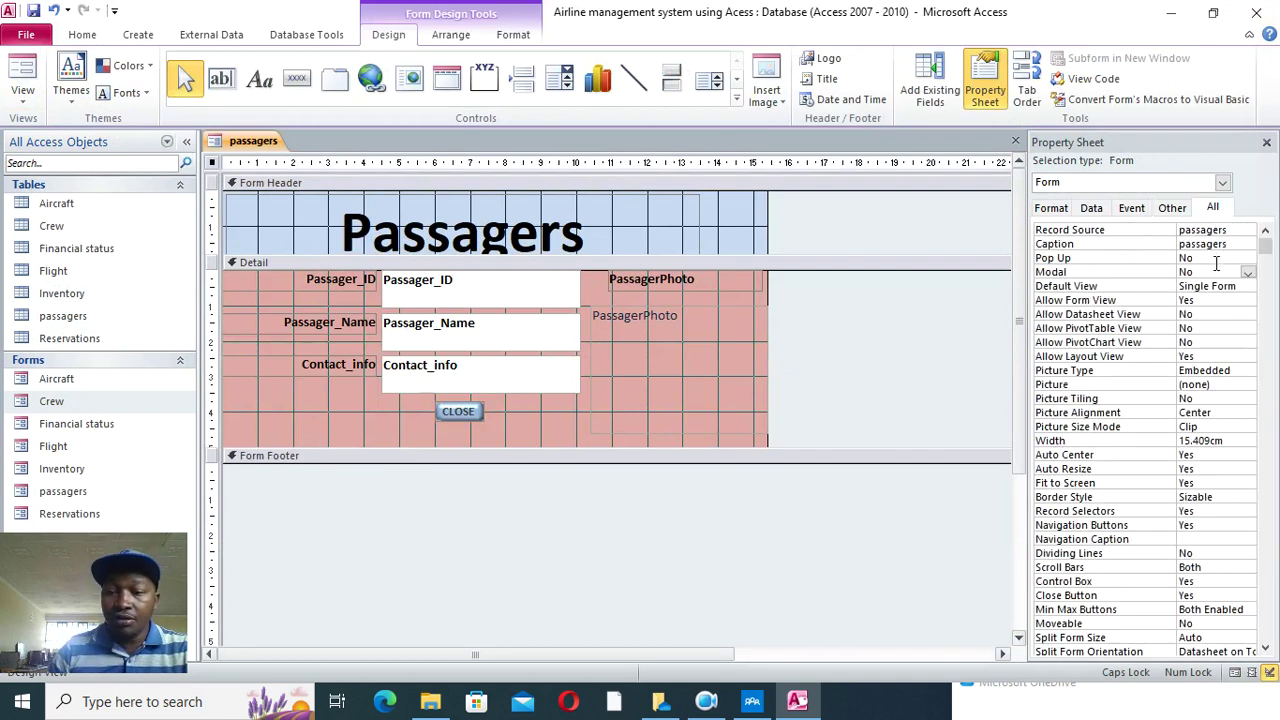
pyautogui.click(1213, 257)
pyautogui.doubleClick(1220, 272)
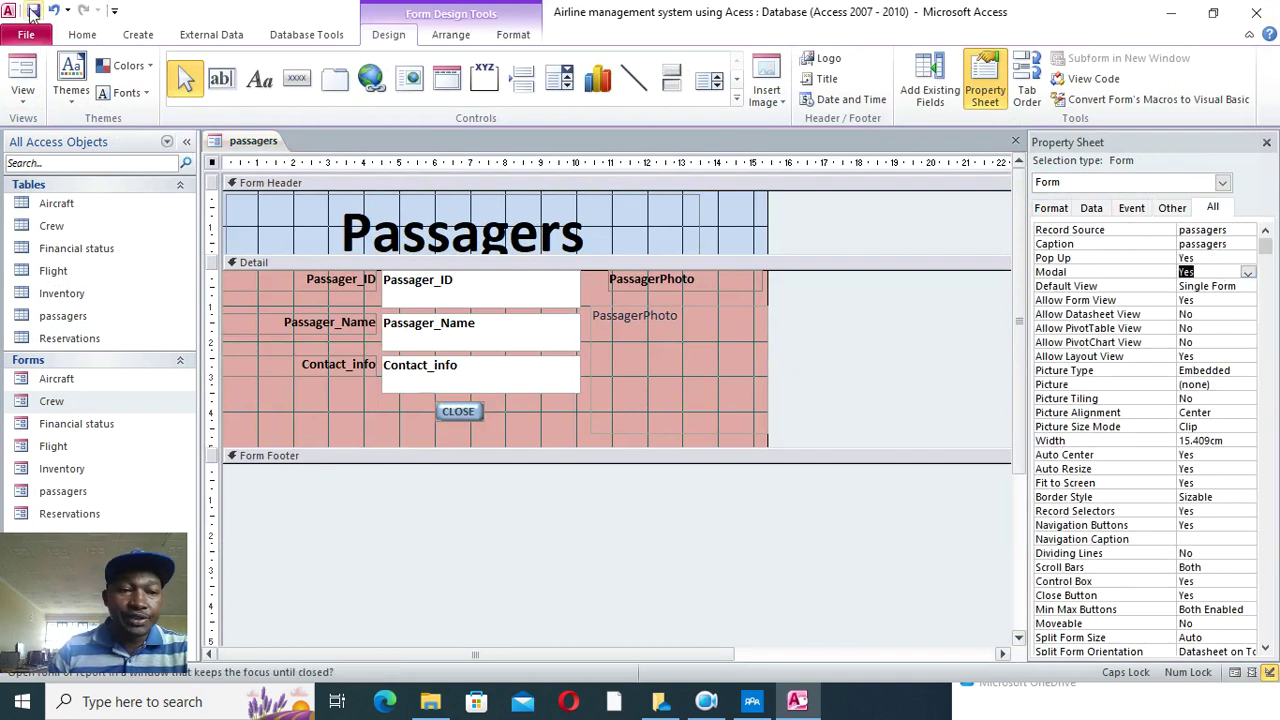
pyautogui.click(22, 75)
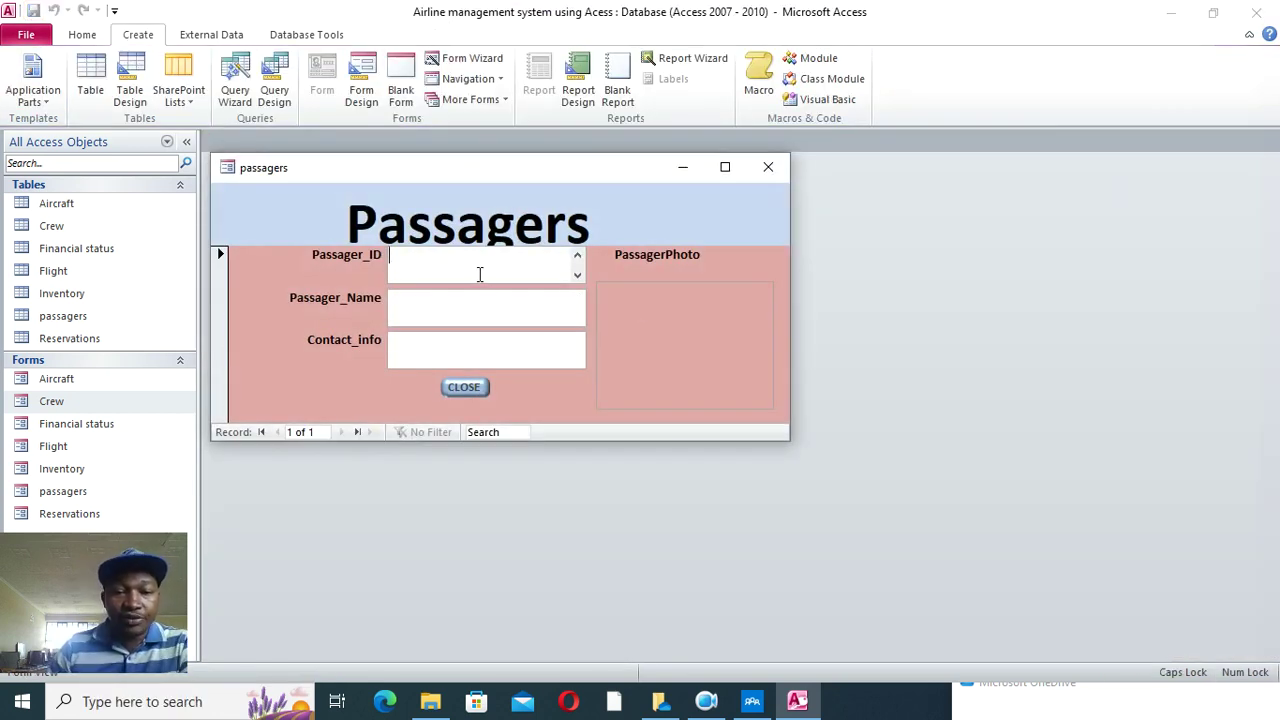
# - Add a passenger with an ID, name and contact number, then exit via CLOSE and Yes
pyautogui.write('PASS101')
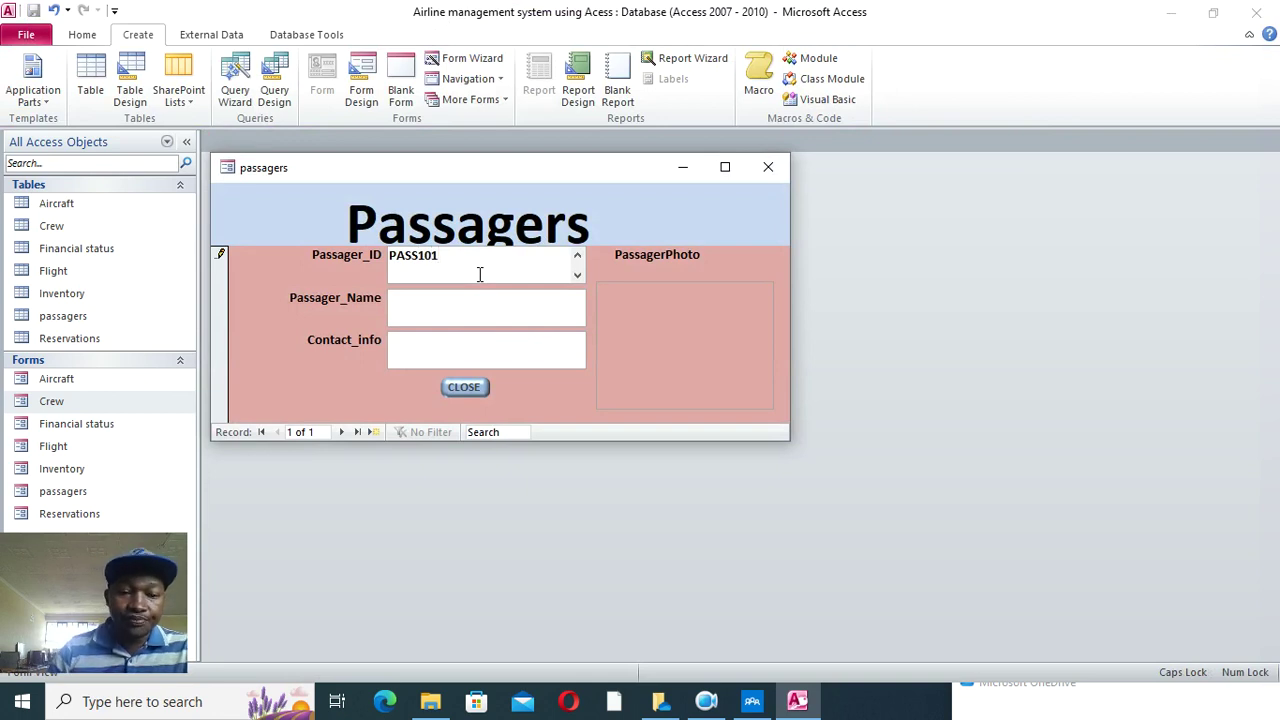
pyautogui.click(473, 320)
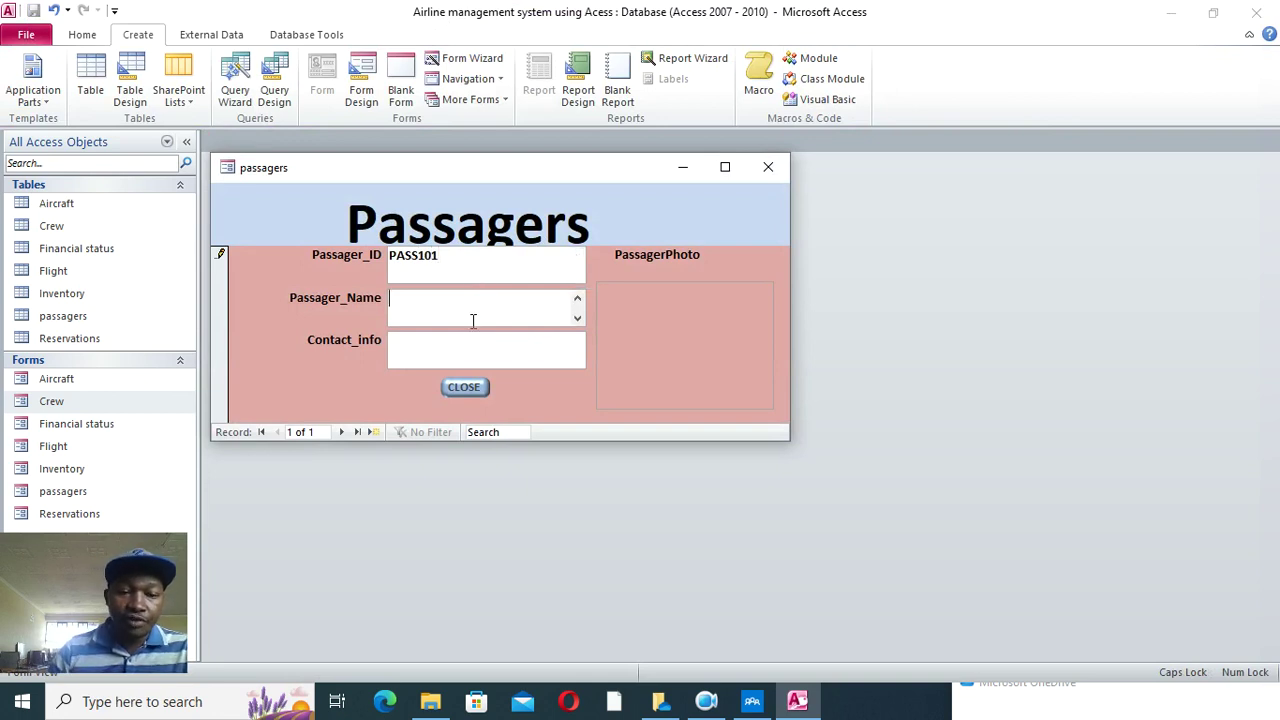
pyautogui.write('JOYCE')
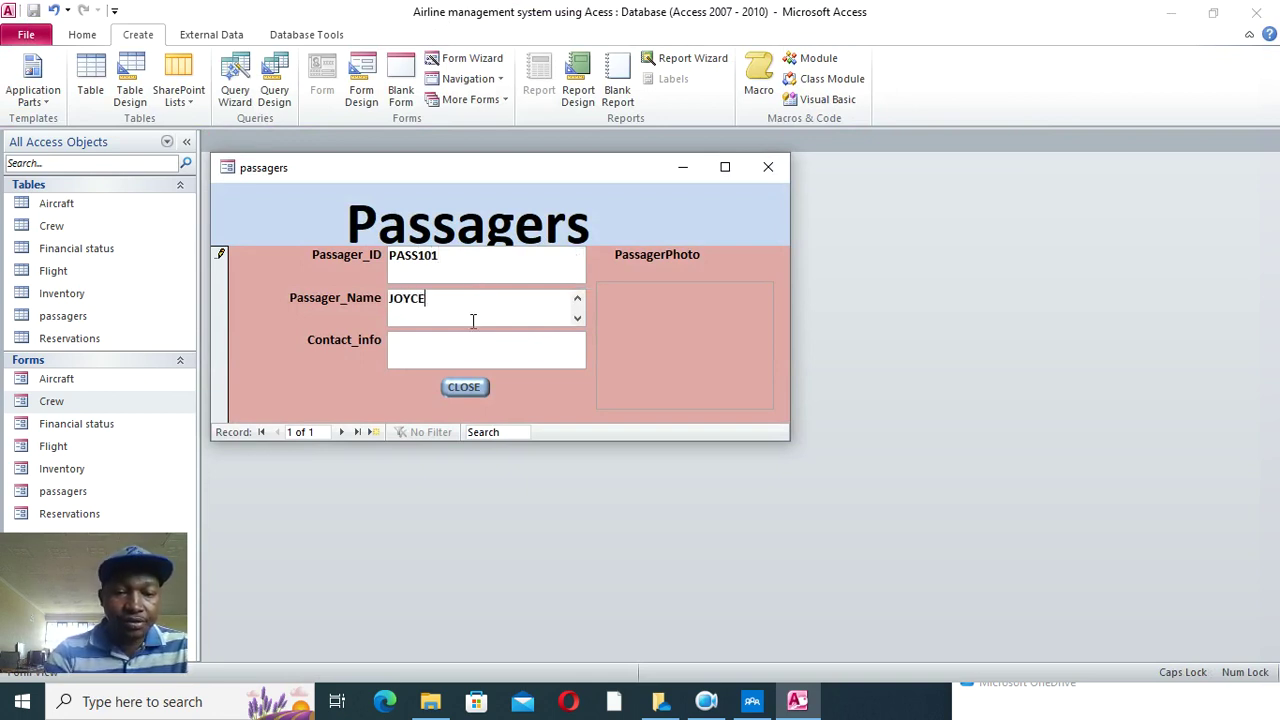
pyautogui.click(417, 348)
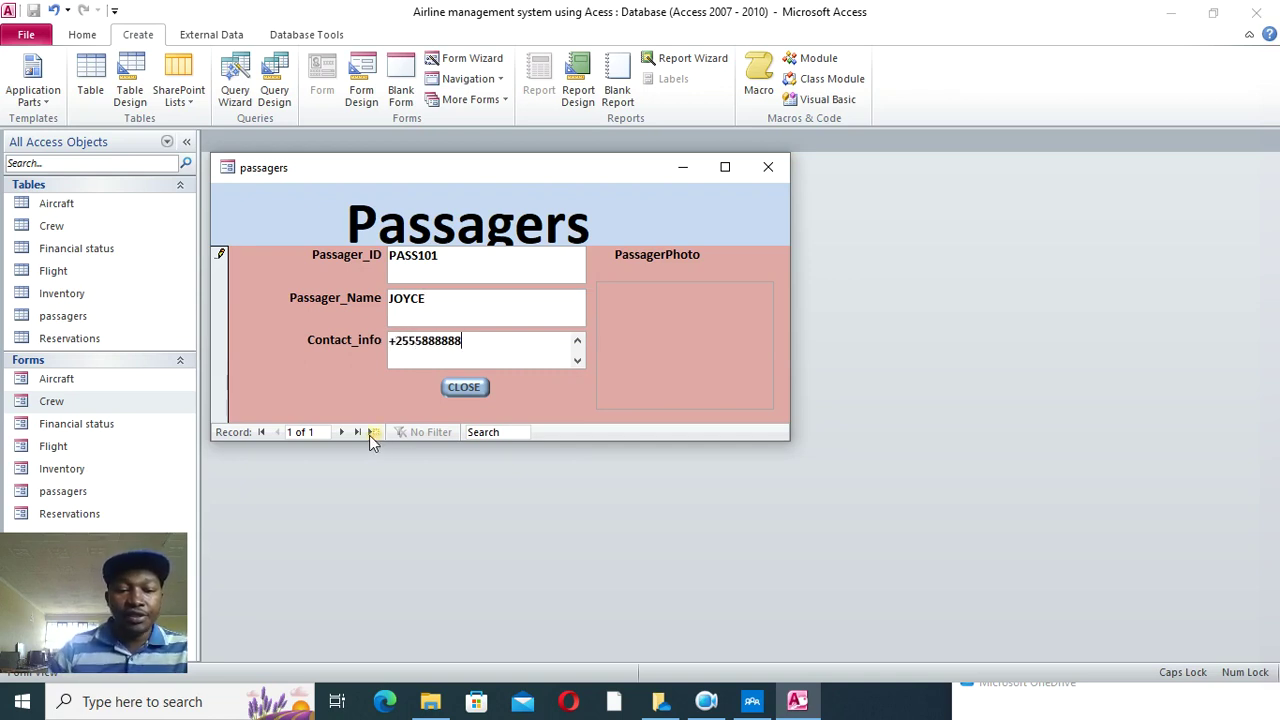
pyautogui.click(372, 432)
pyautogui.click(464, 387)
pyautogui.click(617, 411)
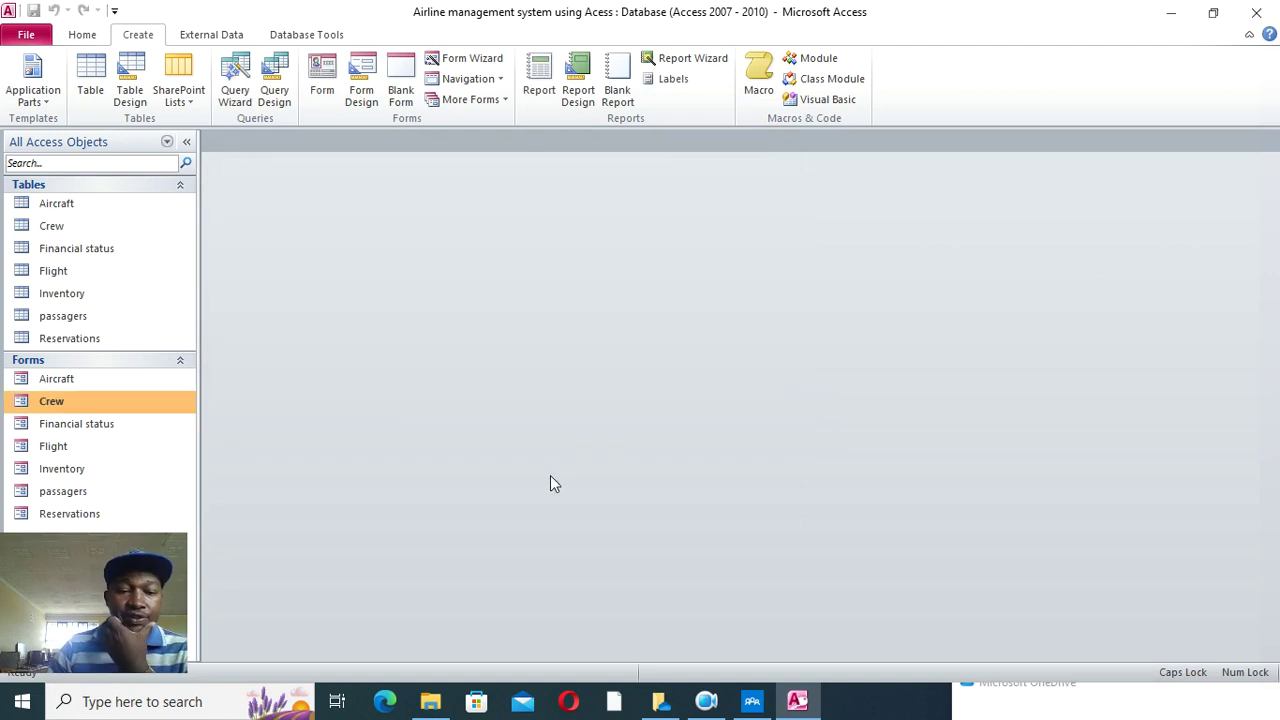
# - In the Flight form, assign aircraft 101 and a crew member to flight 1201HJ, then close it
pyautogui.doubleClick(56, 448)
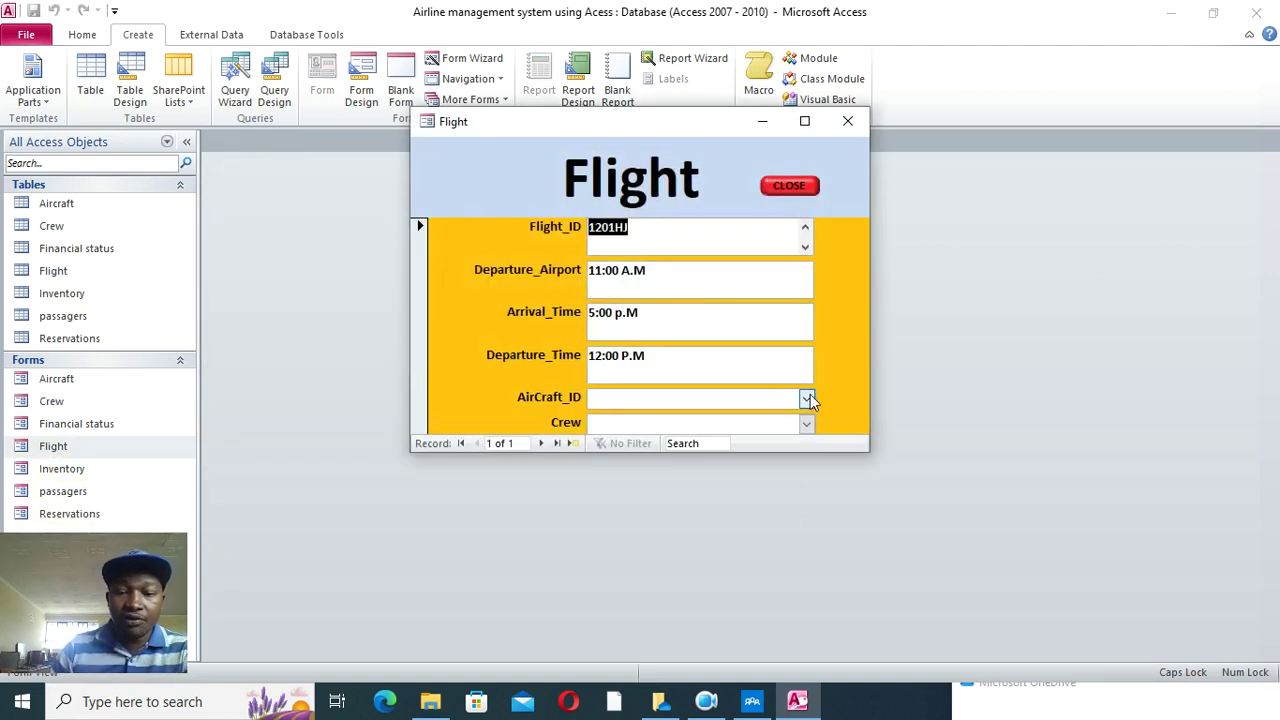
pyautogui.click(806, 398)
pyautogui.click(680, 420)
pyautogui.click(805, 424)
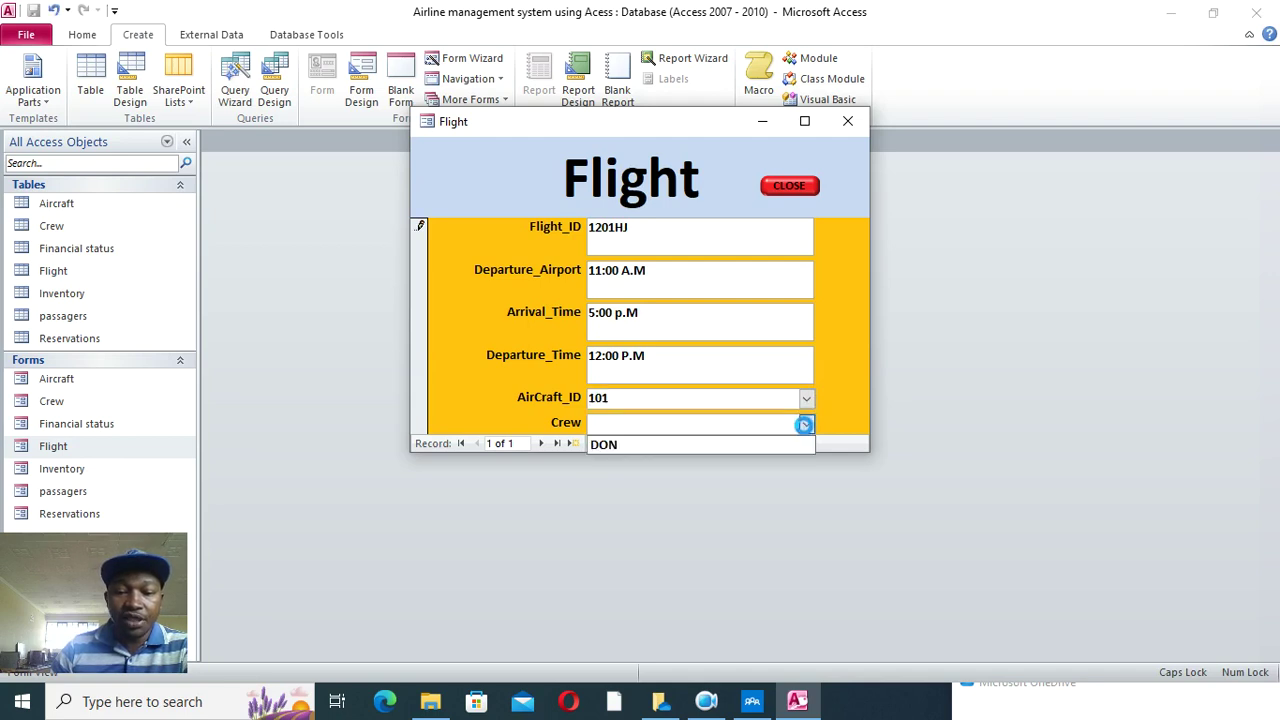
pyautogui.click(645, 447)
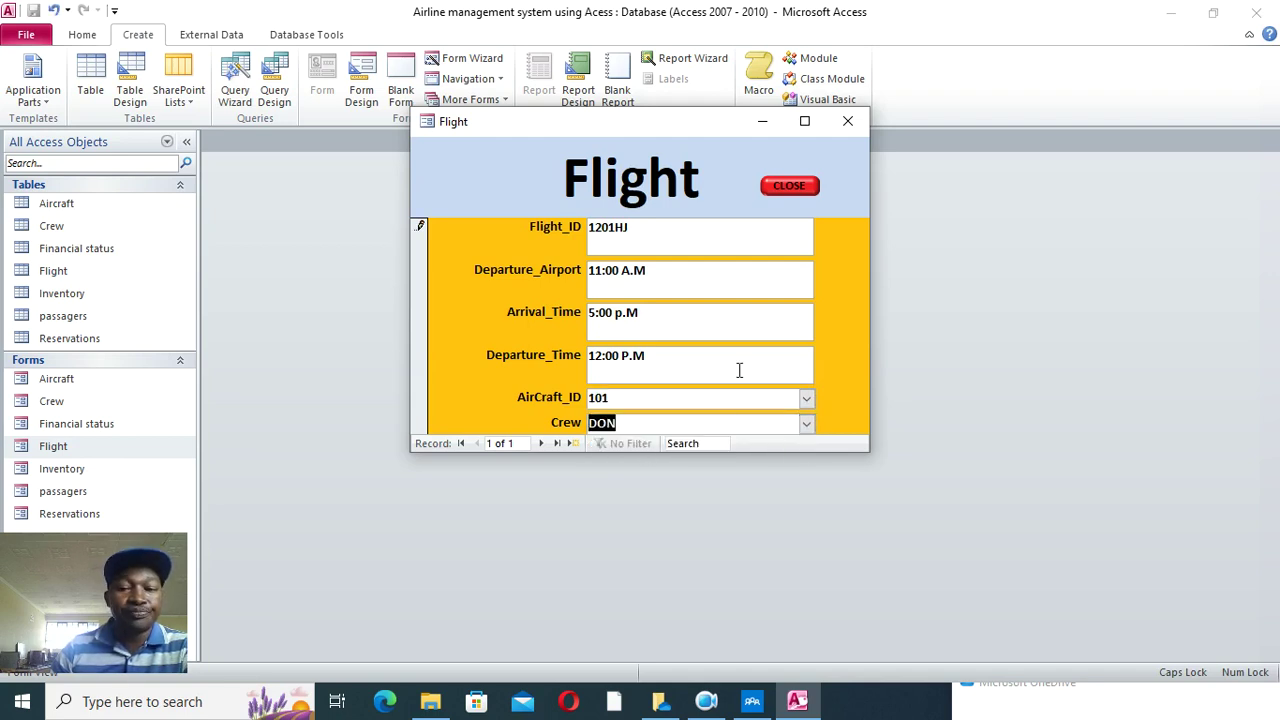
pyautogui.click(572, 443)
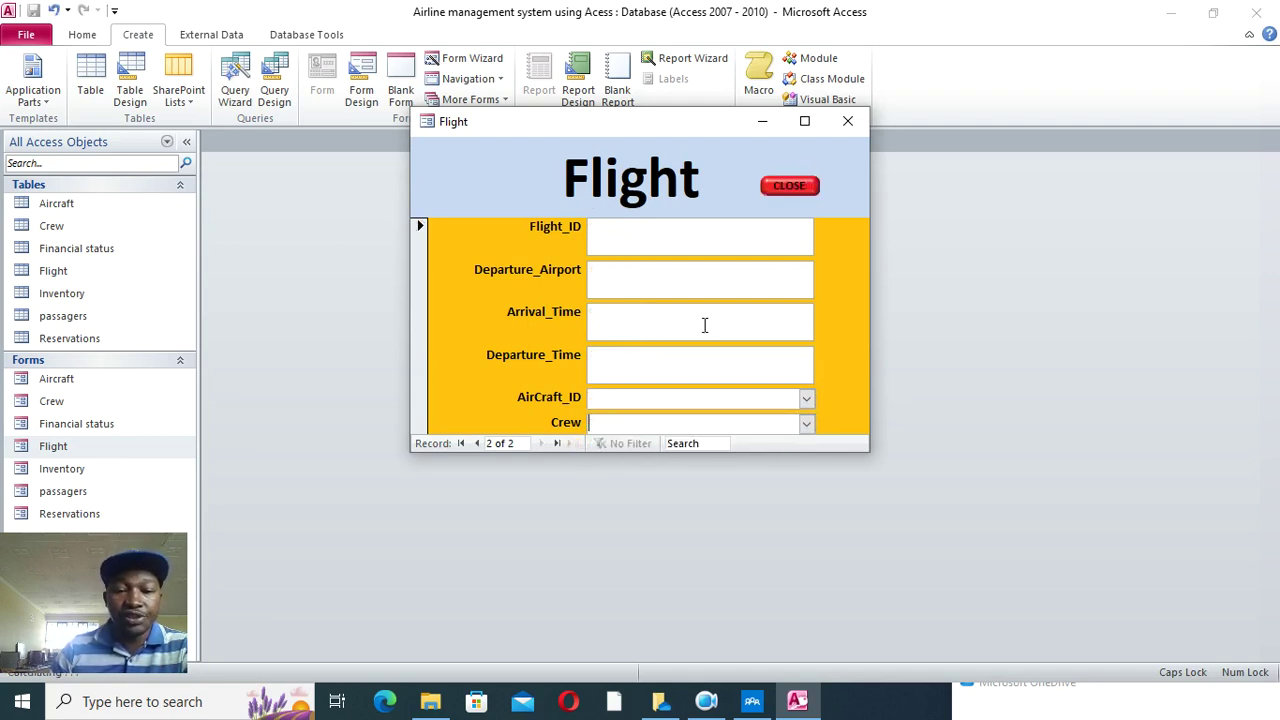
pyautogui.click(845, 122)
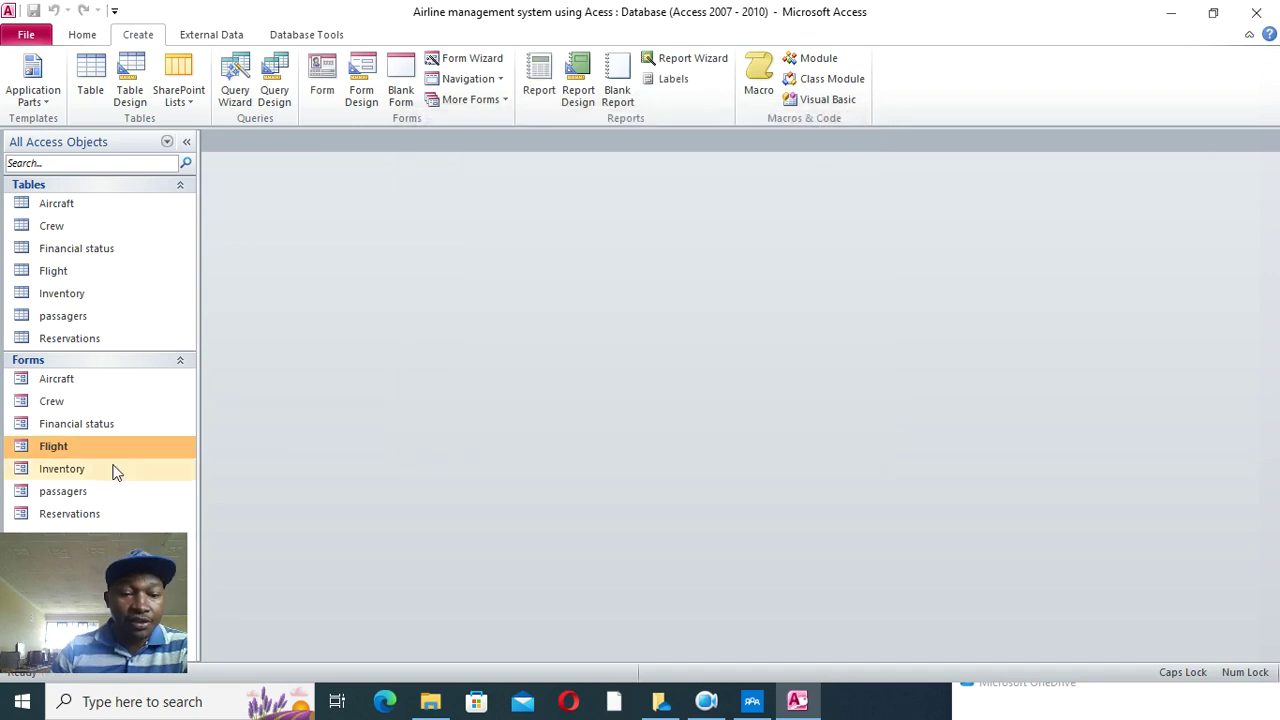
# - Book the new passenger on flight 1201HJ for 56,000 with a reservation ID, save and close
pyautogui.click(80, 516)
pyautogui.doubleClick(80, 516)
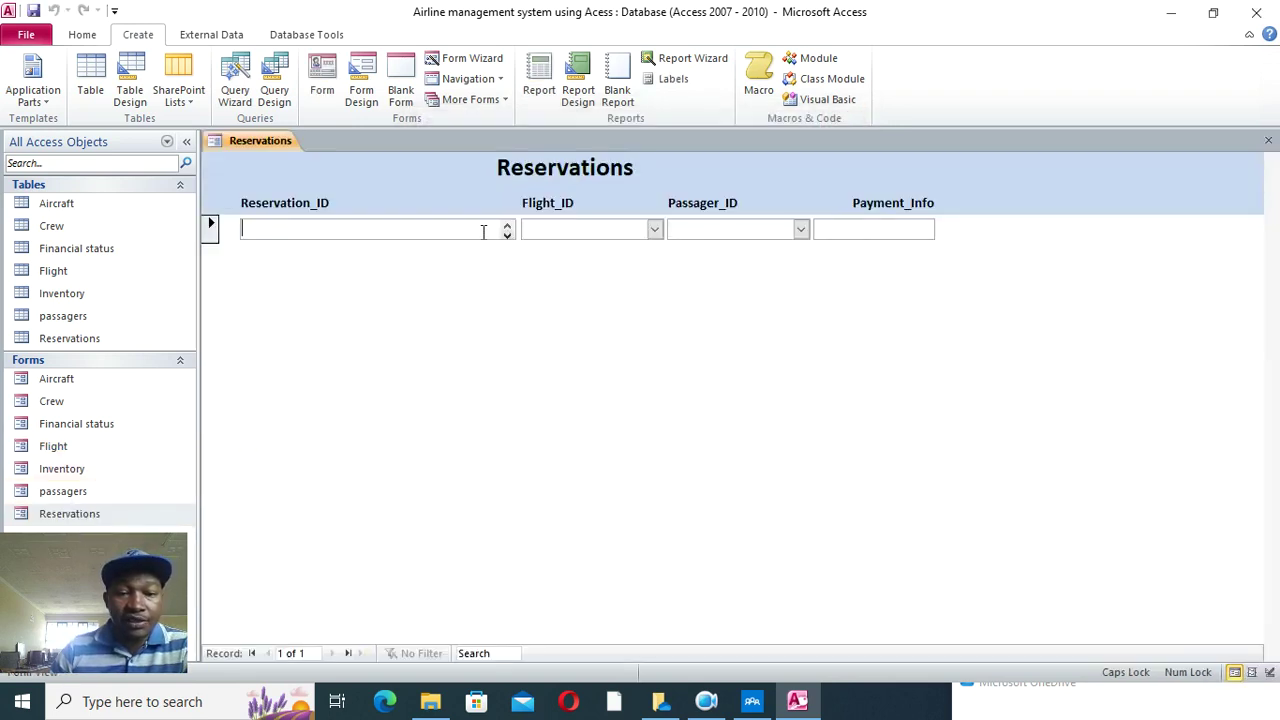
pyautogui.click(654, 229)
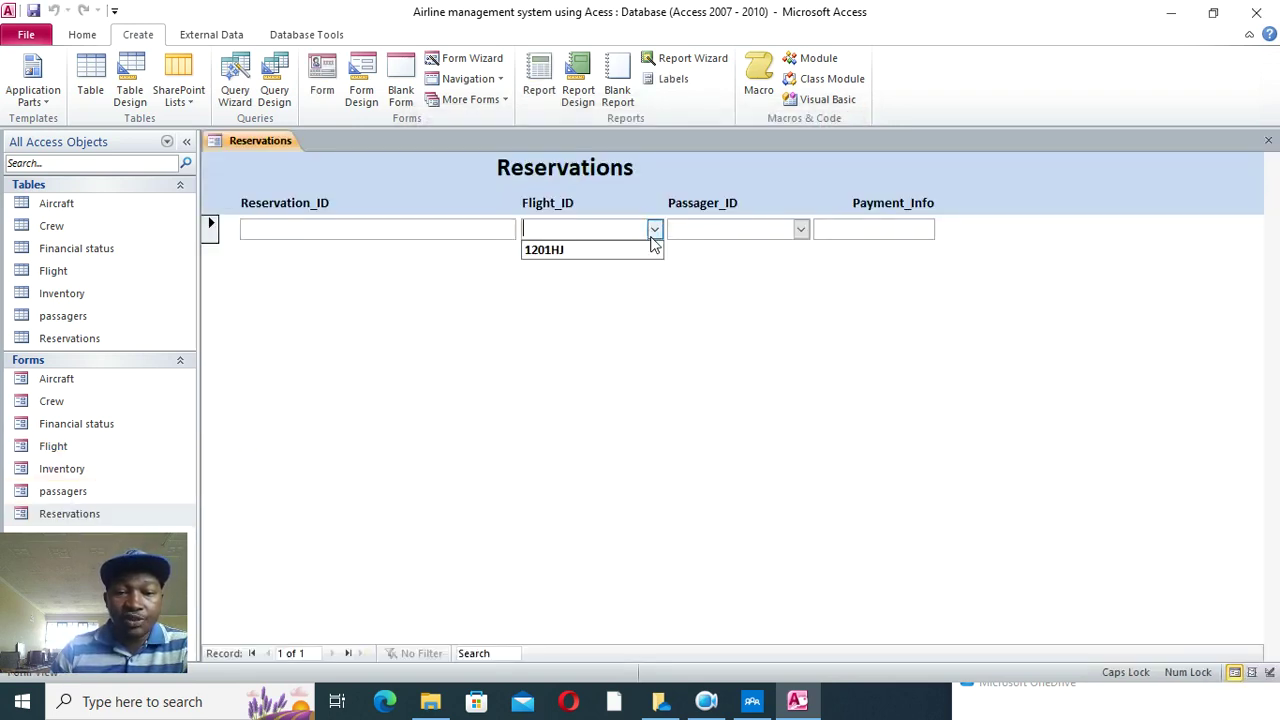
pyautogui.click(590, 249)
pyautogui.click(800, 229)
pyautogui.click(726, 249)
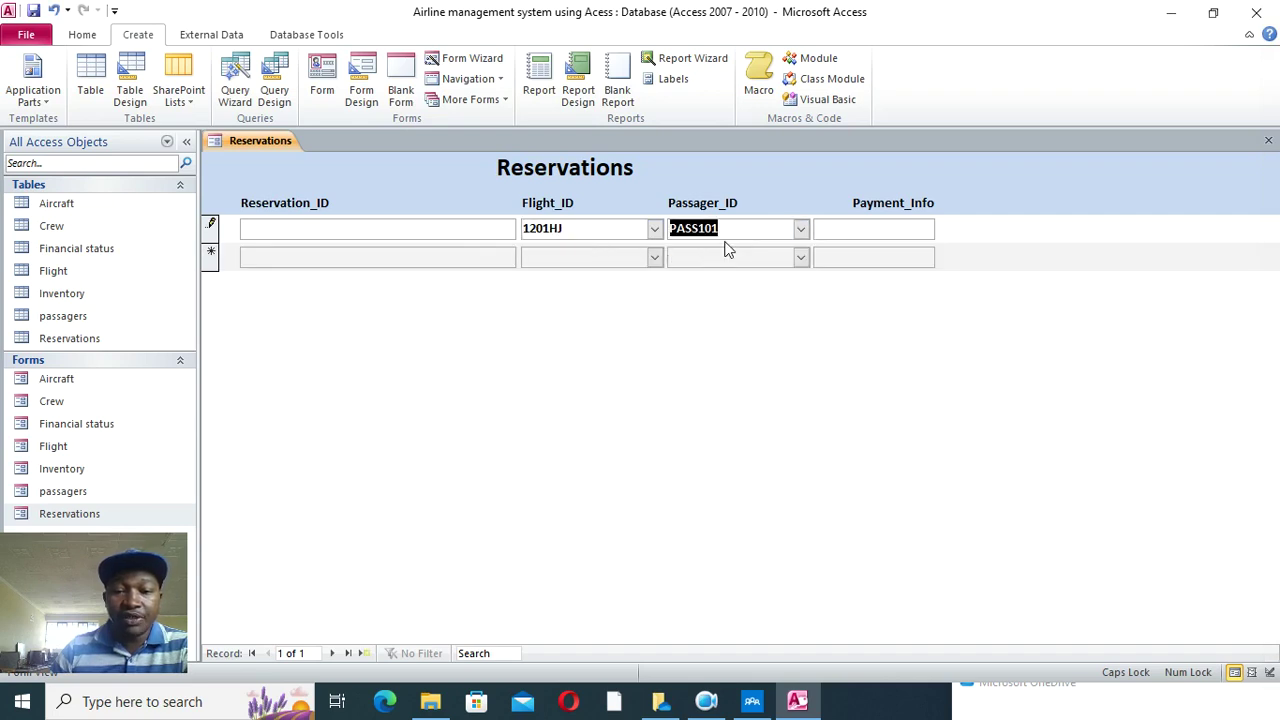
pyautogui.click(818, 231)
pyautogui.write('5')
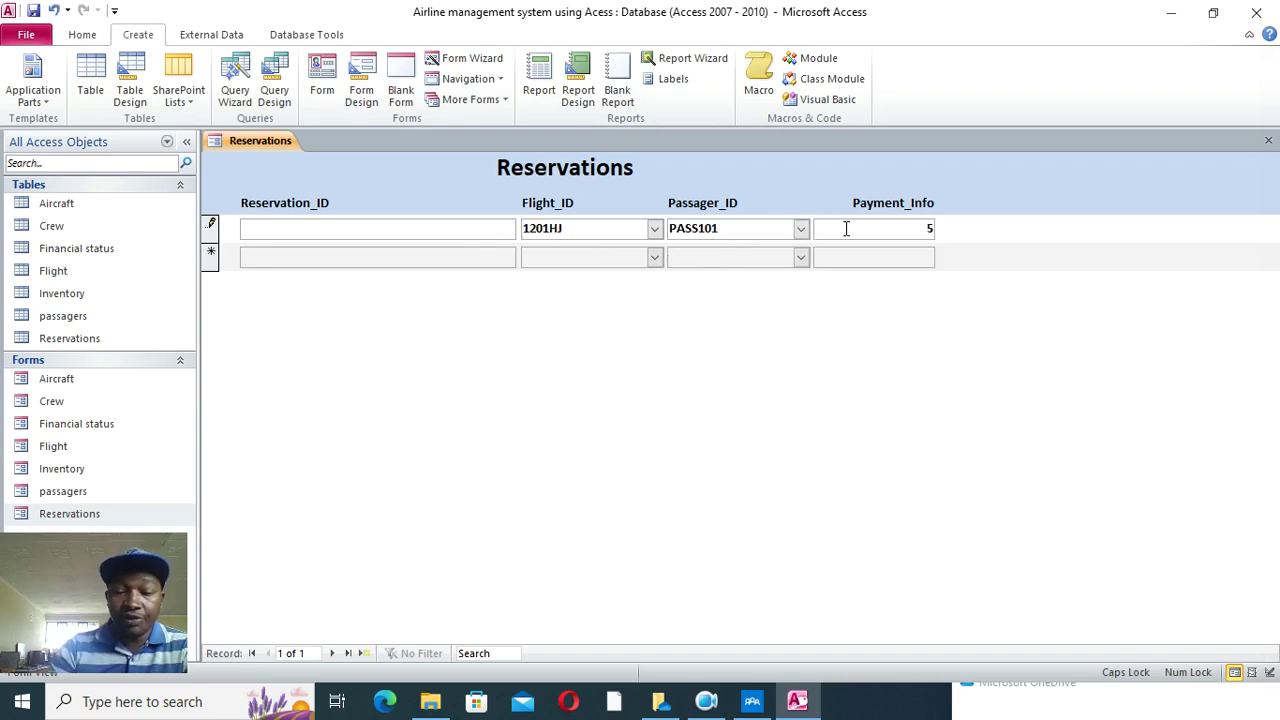
pyautogui.write('6,0000')
pyautogui.click(465, 233)
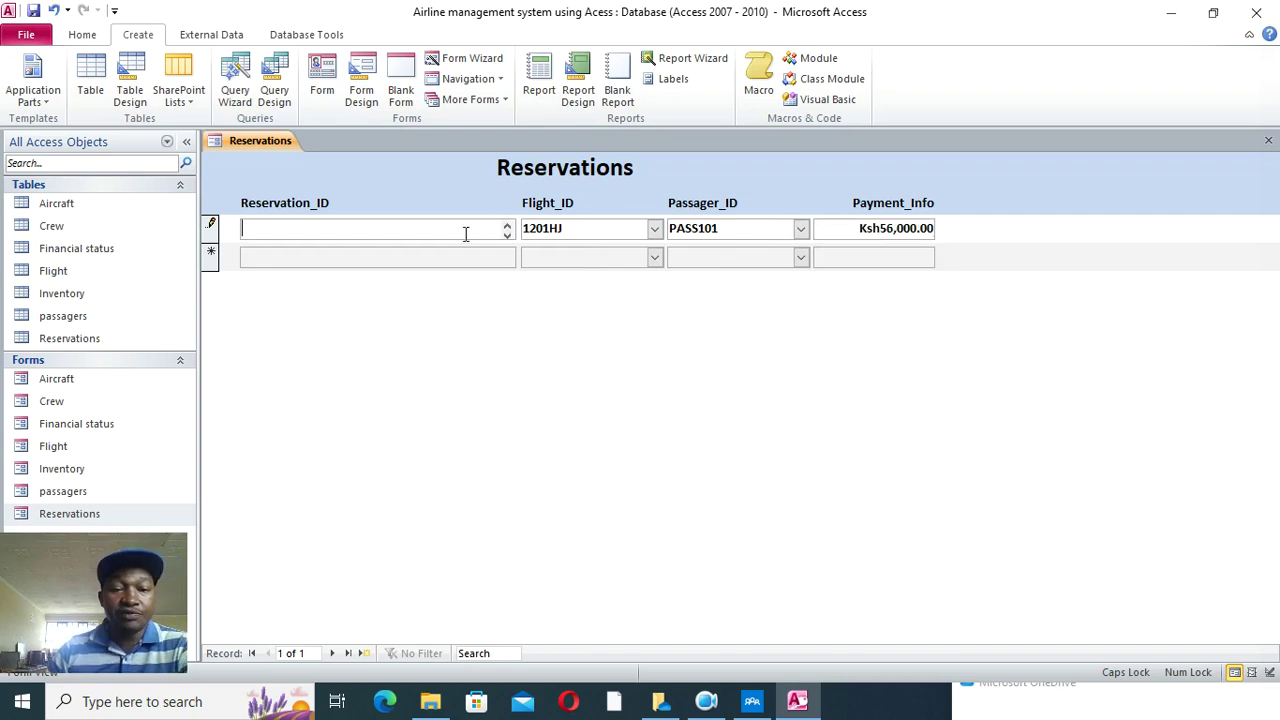
pyautogui.write('REV1')
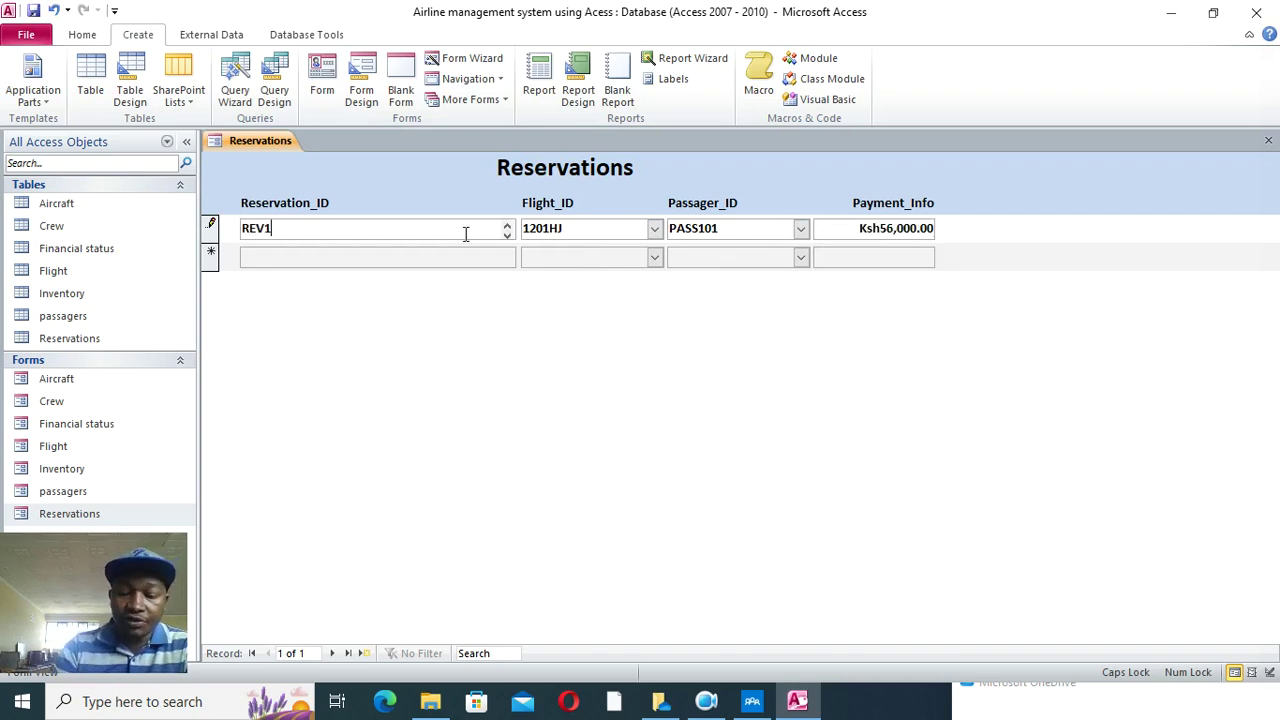
pyautogui.write('233')
pyautogui.click(454, 256)
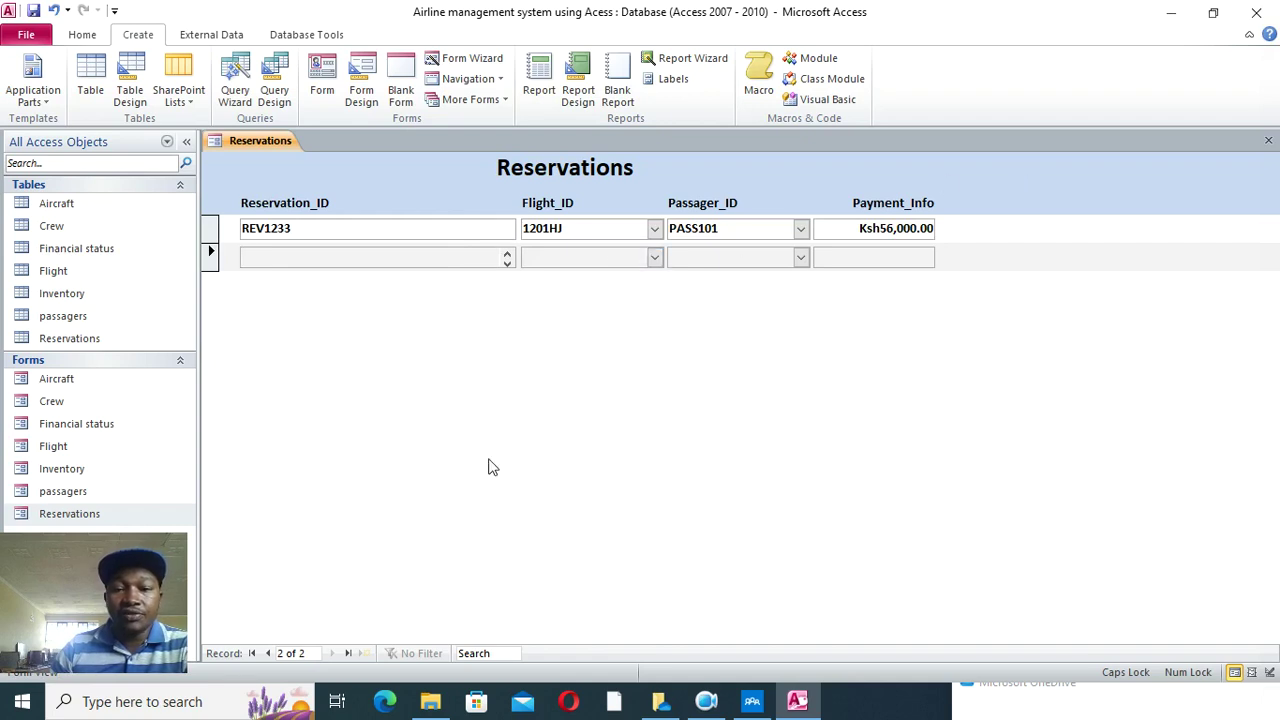
pyautogui.click(1268, 140)
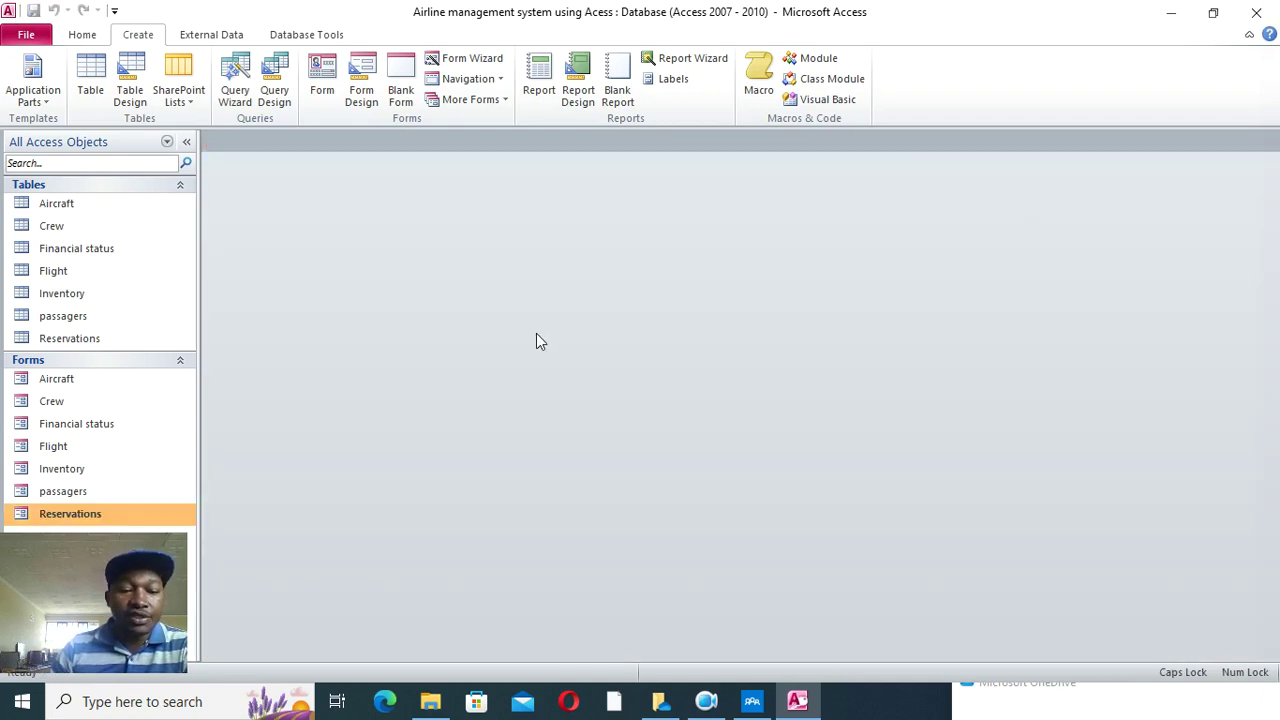
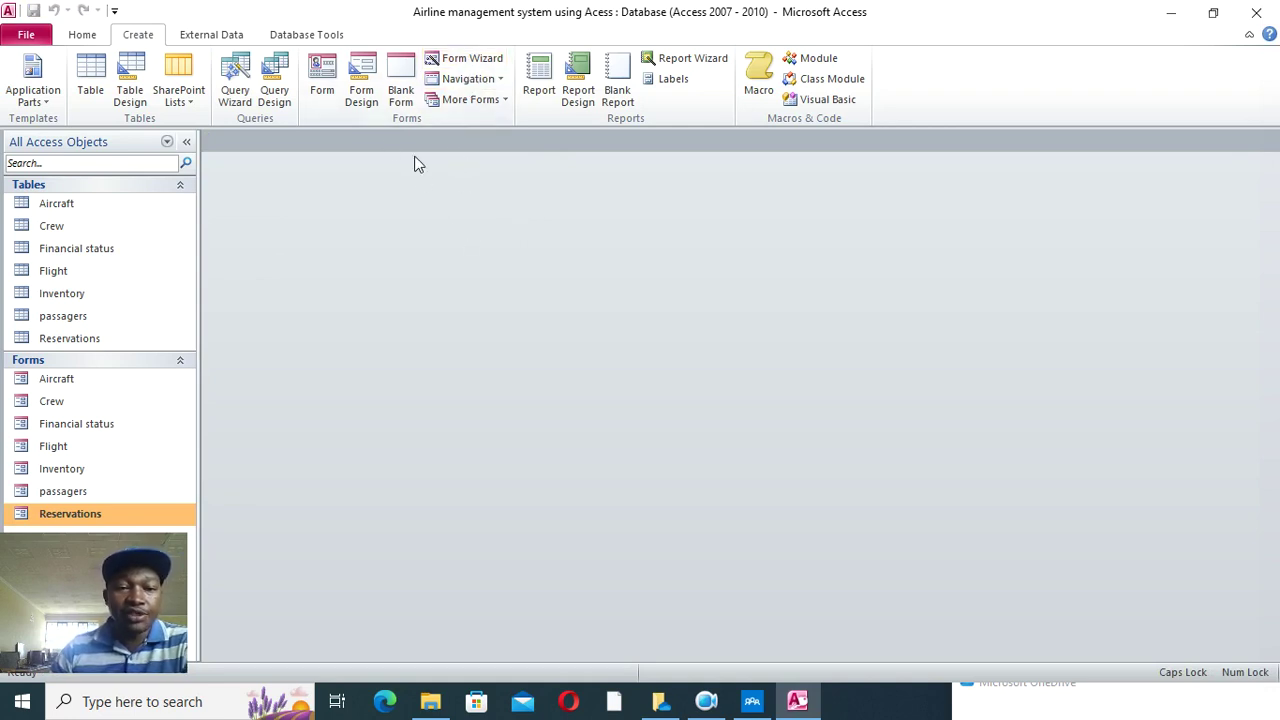
# - Start a blank design-view form about 27 cm wide and add an AIRLINE MANAGEMENT SYSTEM title label across its top
pyautogui.click(360, 88)
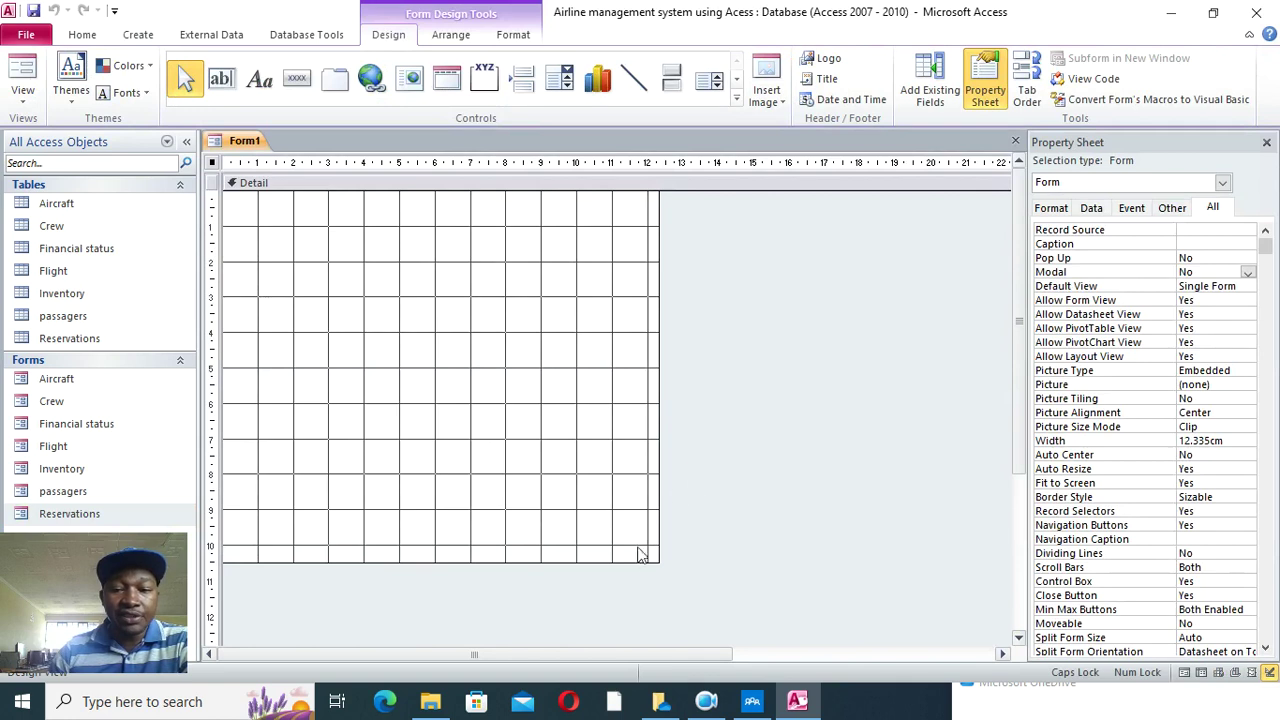
pyautogui.moveTo(657, 560); pyautogui.dragTo(1012, 646)
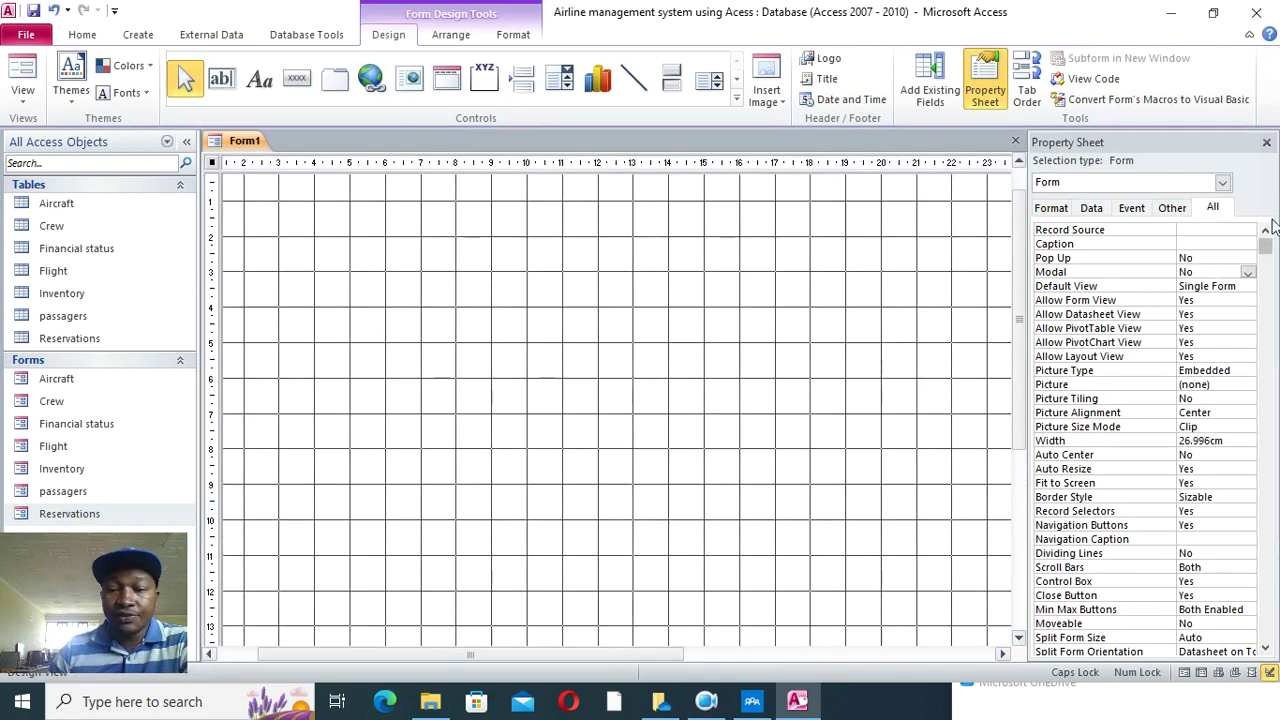
pyautogui.click(1266, 142)
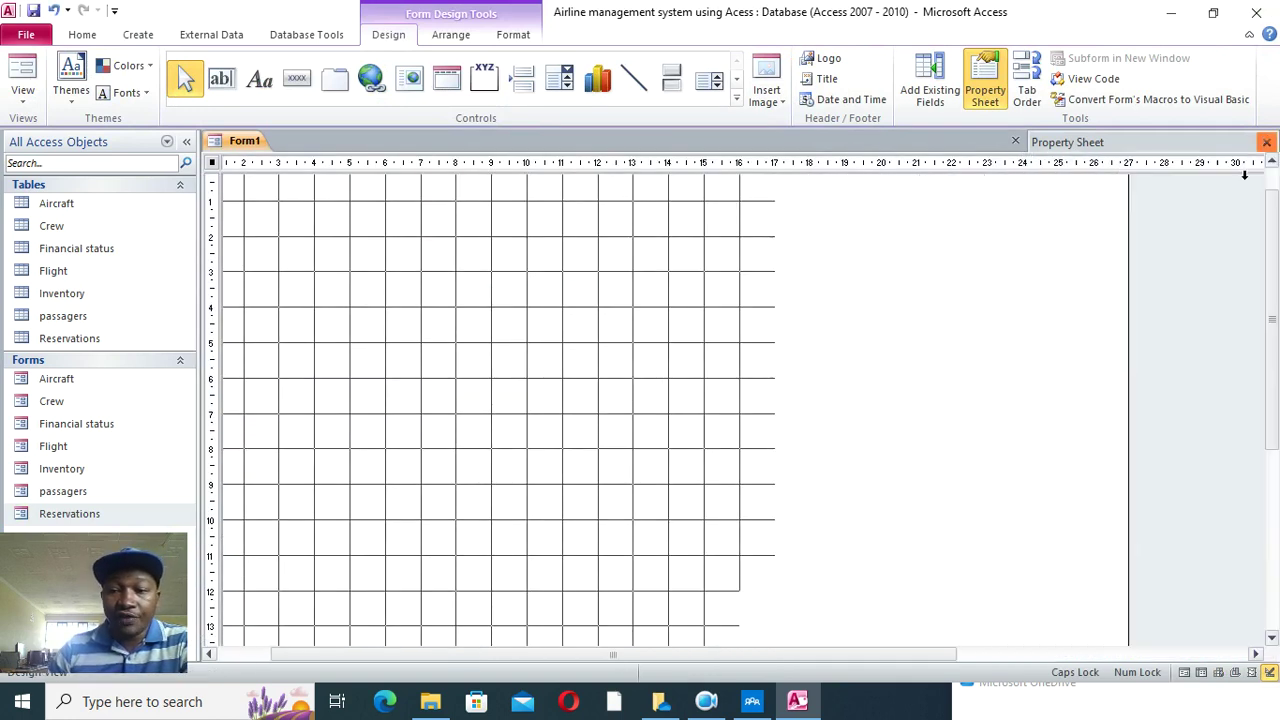
pyautogui.moveTo(628, 656); pyautogui.dragTo(470, 645)
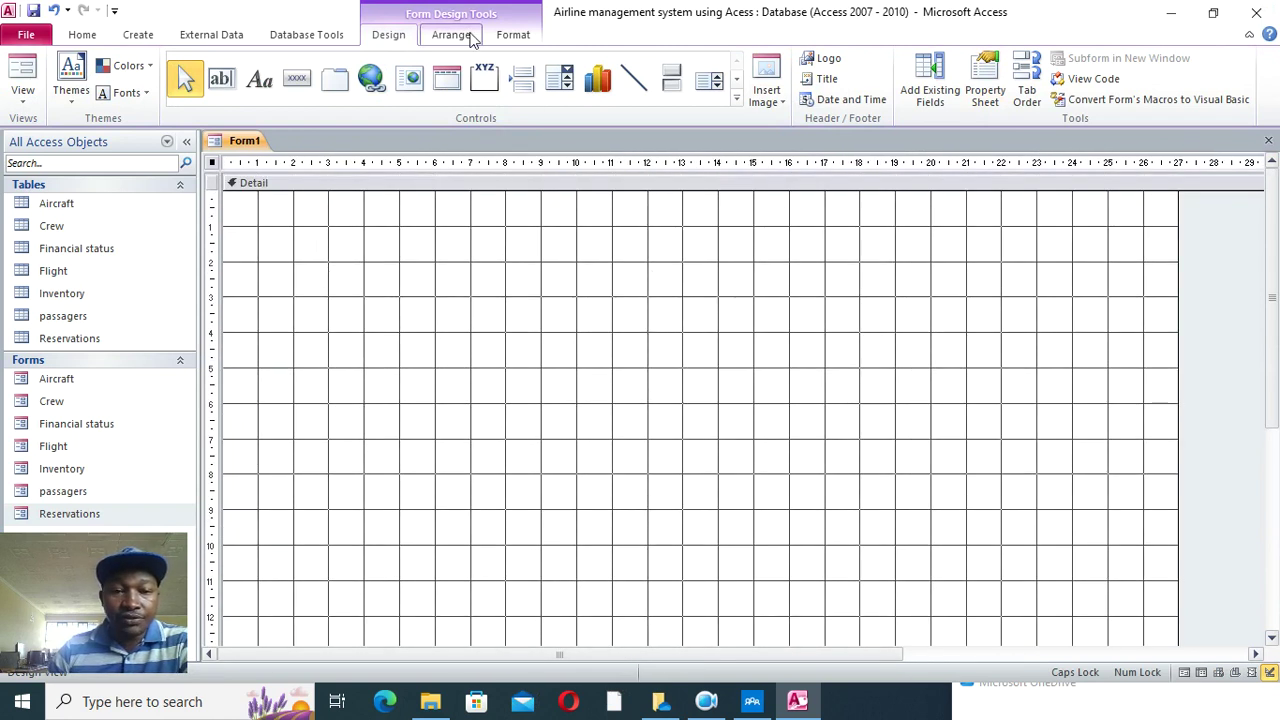
pyautogui.click(259, 80)
pyautogui.moveTo(263, 201)
pyautogui.mouseDown()
pyautogui.moveTo(663, 280)
pyautogui.moveTo(1137, 278)
pyautogui.mouseUp()
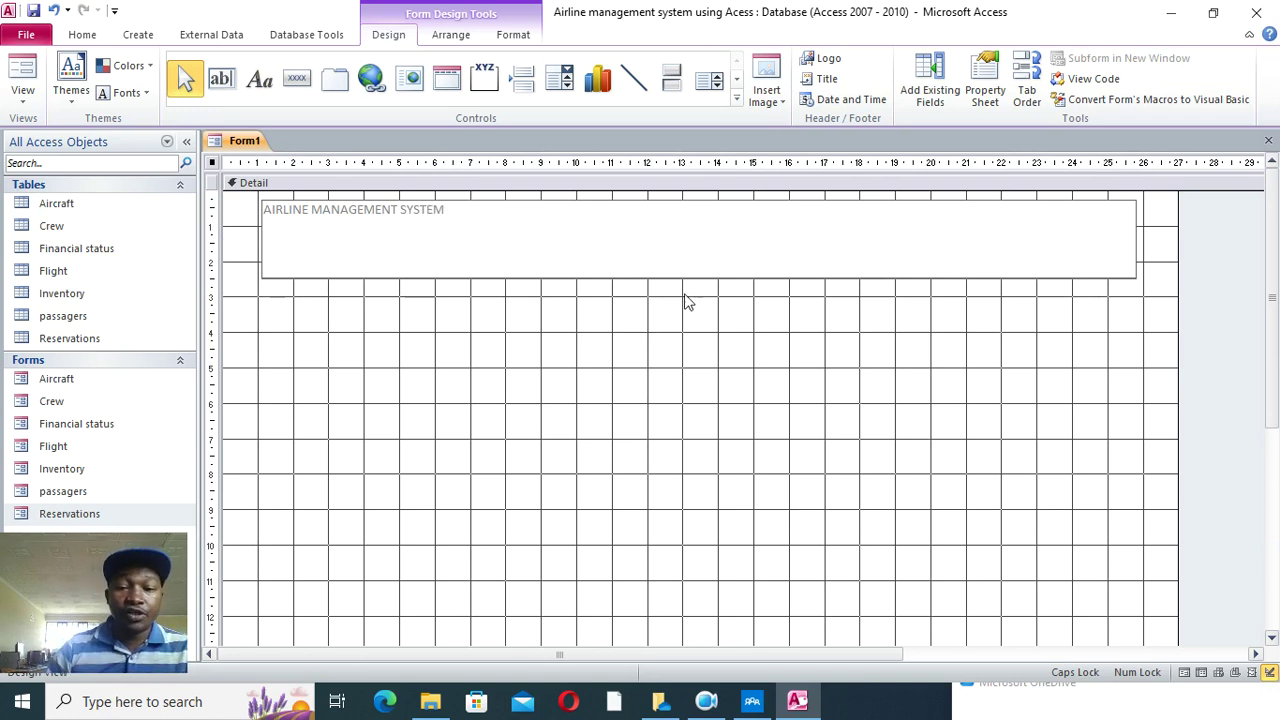
# - Set the AIRLINE MANAGEMENT SYSTEM title label's font size to 55
pyautogui.click(472, 250)
pyautogui.click(514, 36)
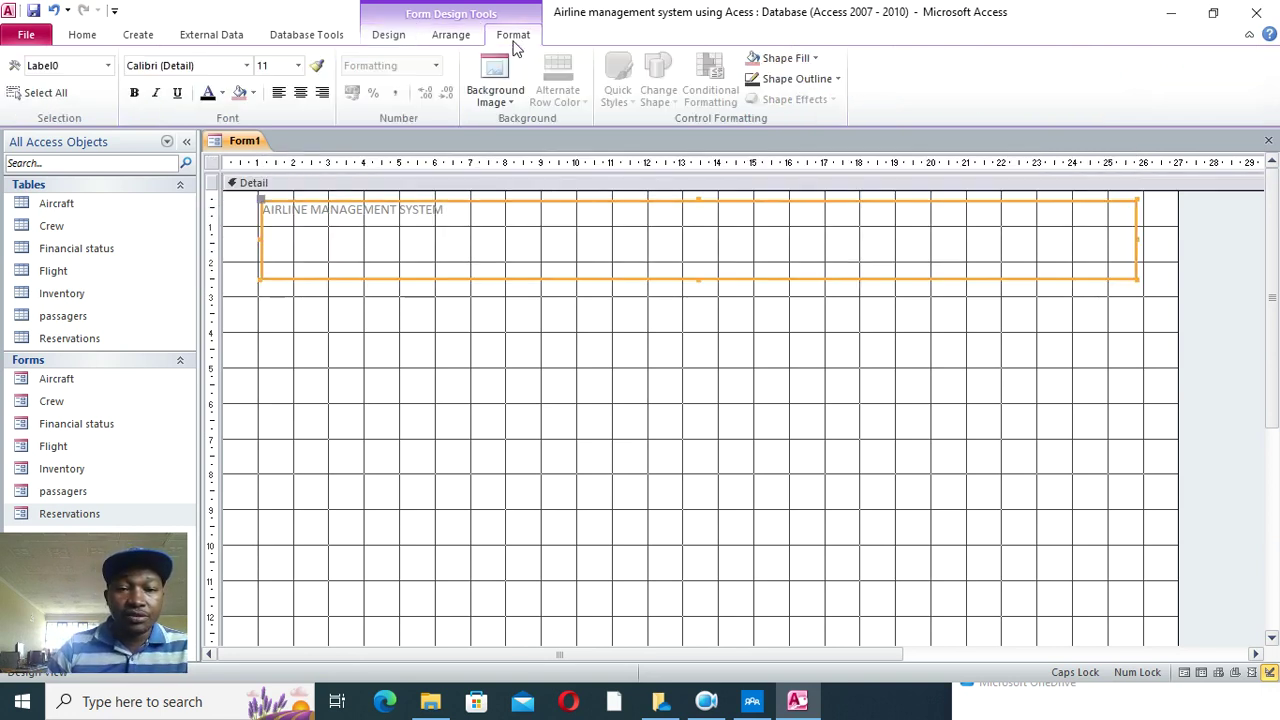
pyautogui.click(297, 65)
pyautogui.click(281, 330)
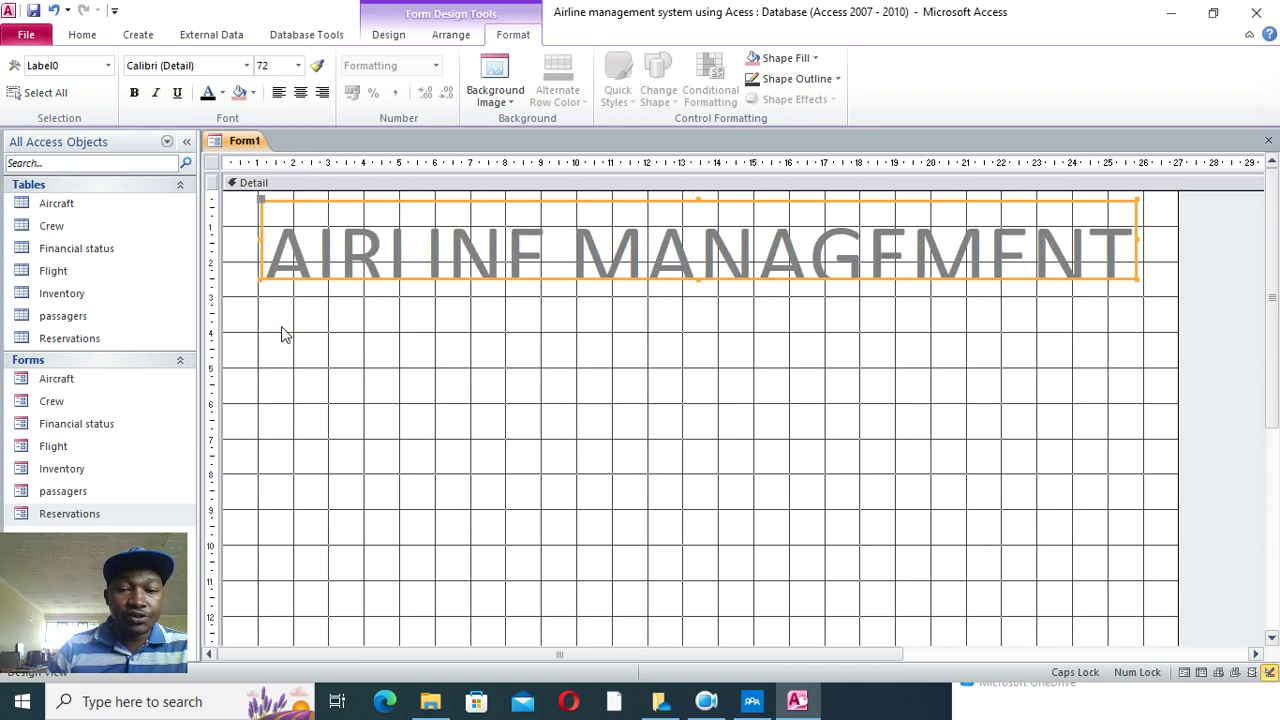
pyautogui.click(268, 66)
pyautogui.write('65')
pyautogui.press('Return')
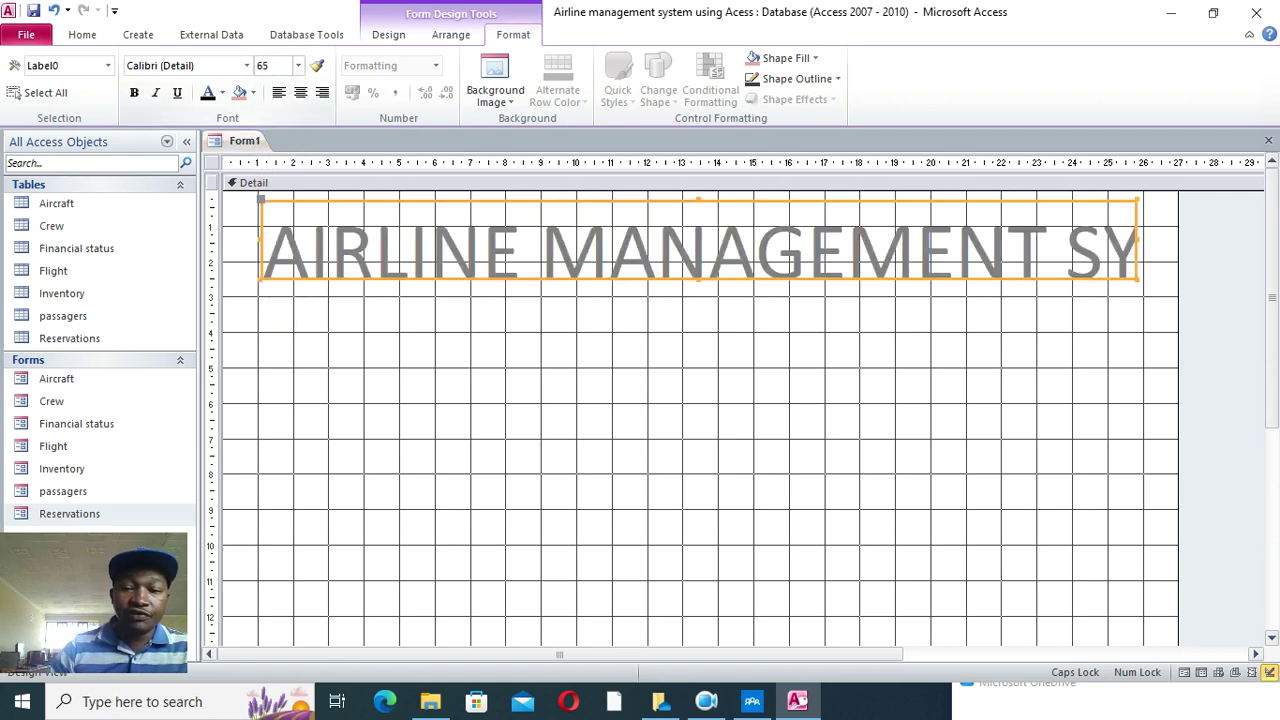
pyautogui.click(265, 67)
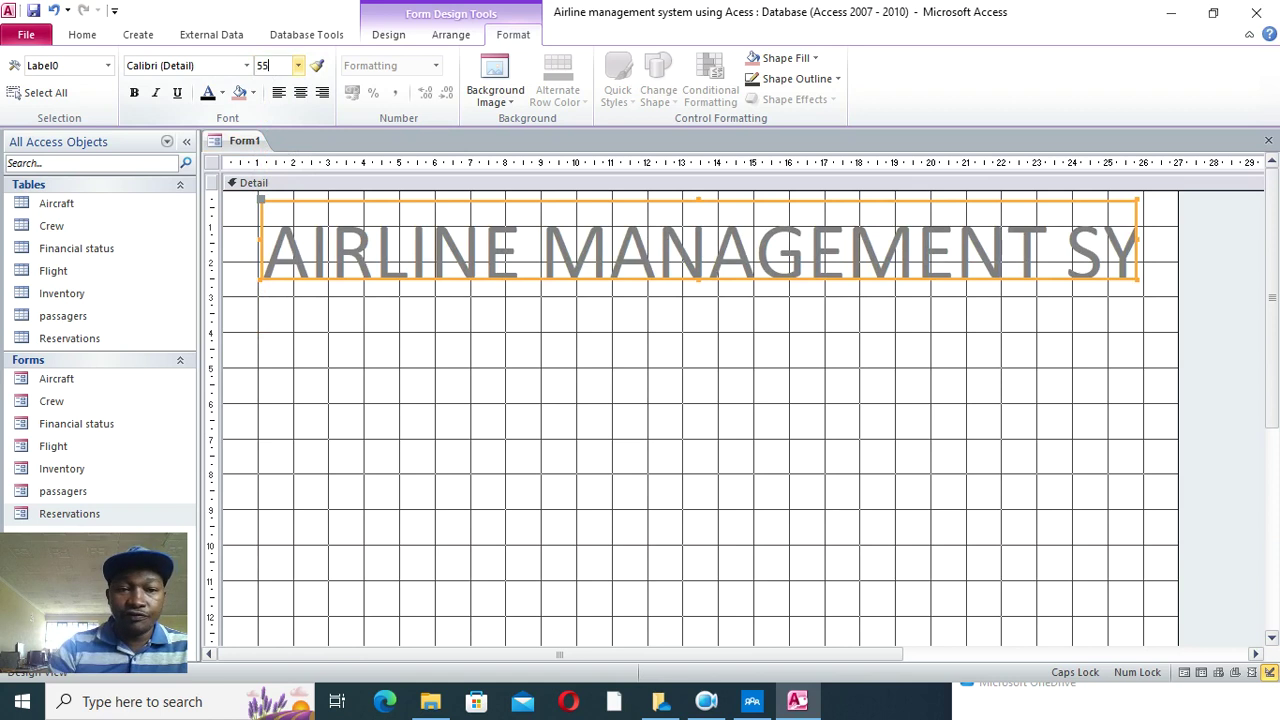
pyautogui.press('Return')
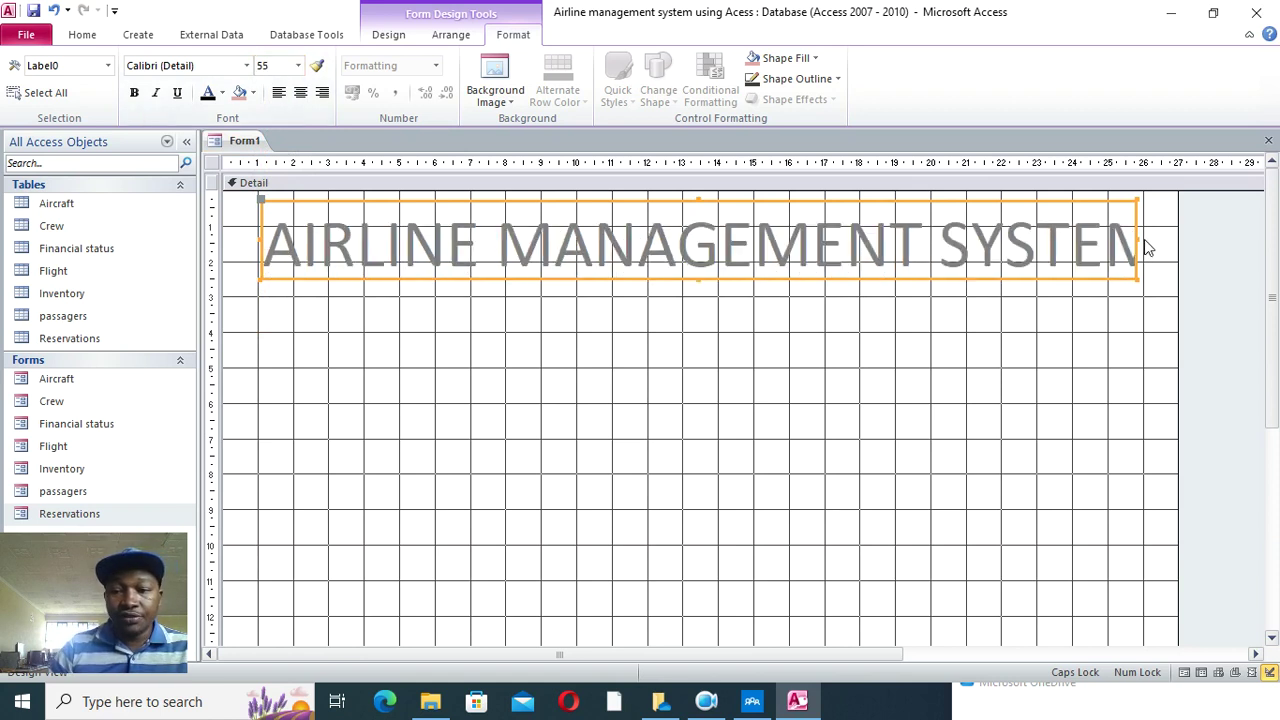
# - Widen the title so SYSTEM fully shows, make it black and bold, and nudge it left
pyautogui.moveTo(1133, 237); pyautogui.dragTo(1176, 290)
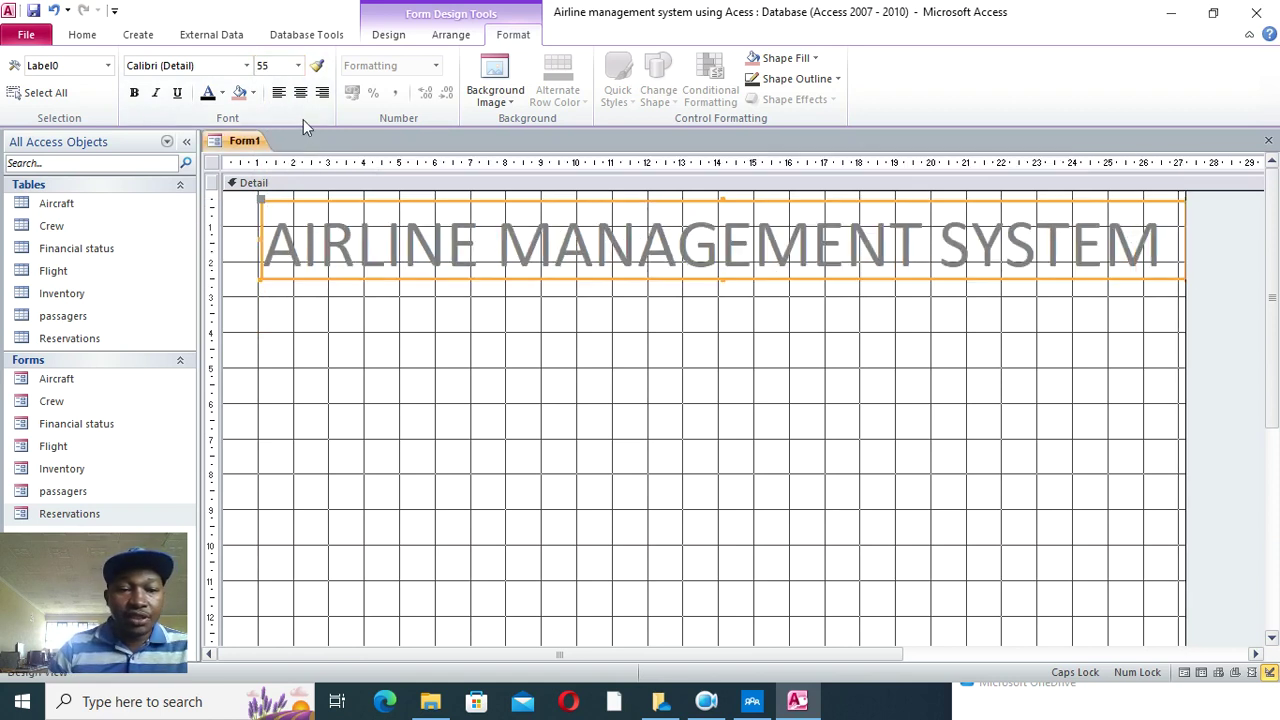
pyautogui.click(208, 95)
pyautogui.click(135, 94)
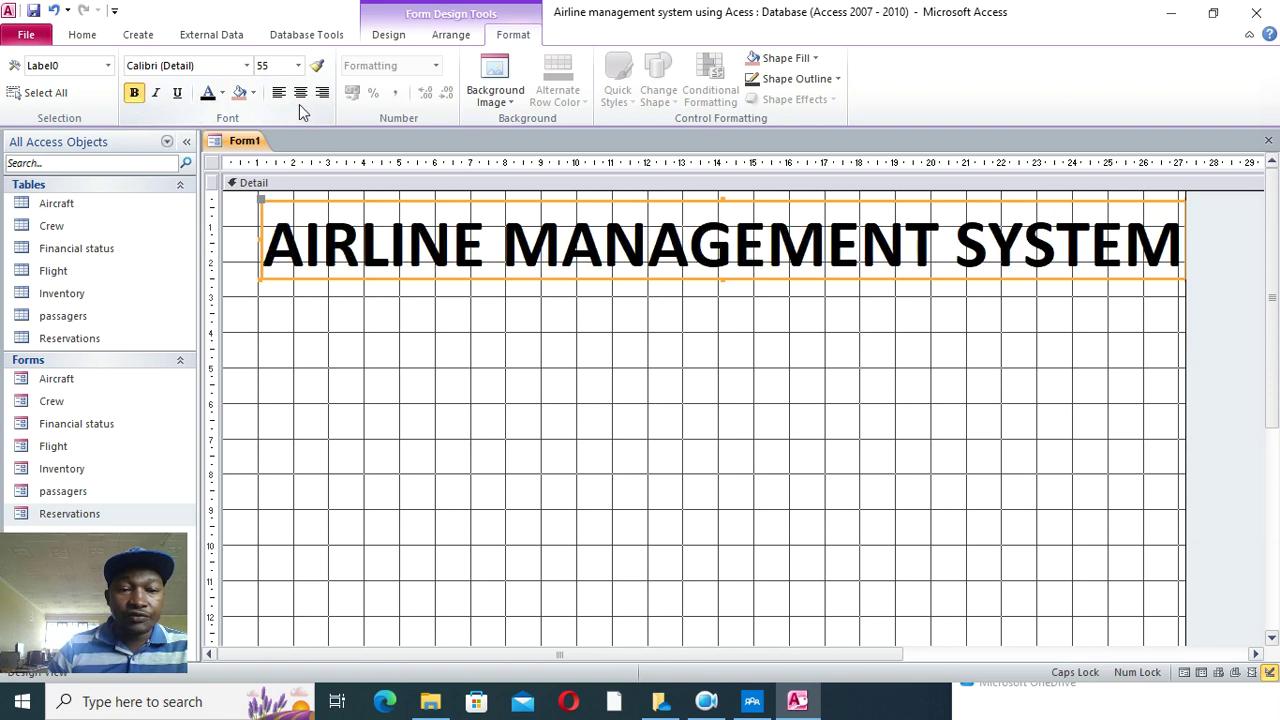
pyautogui.click(454, 349)
pyautogui.moveTo(388, 282); pyautogui.dragTo(368, 268)
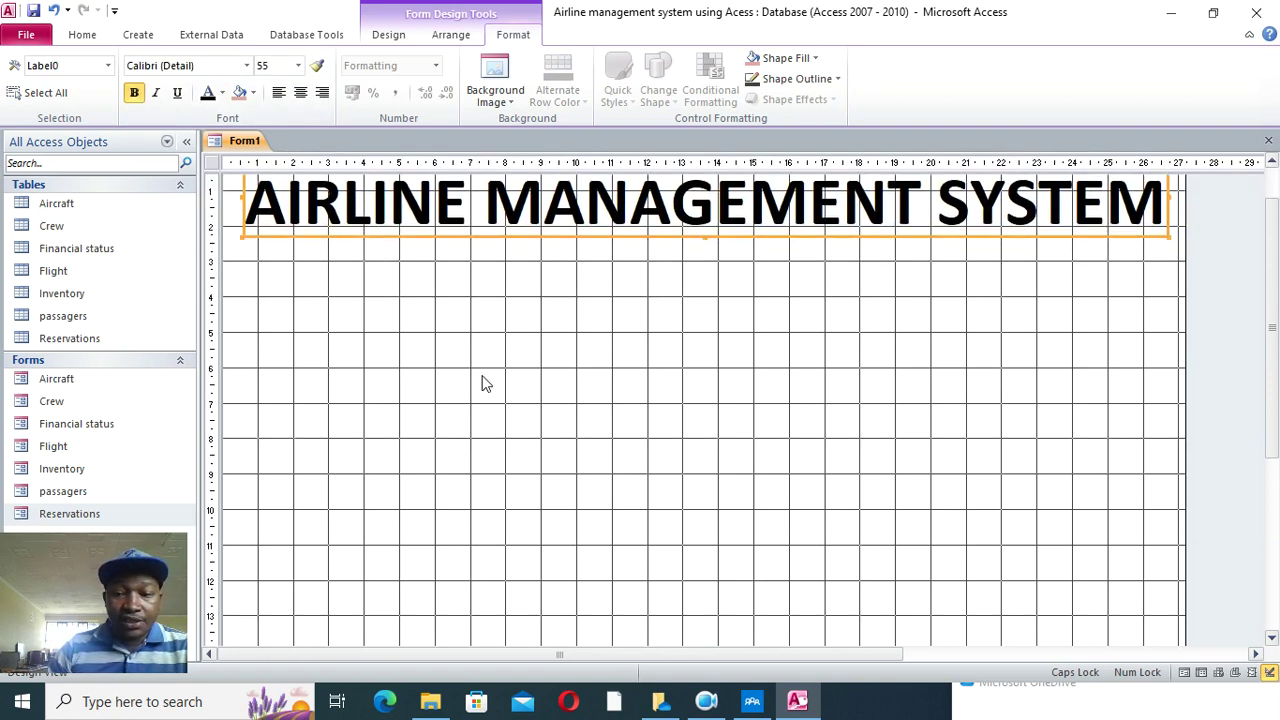
pyautogui.click(390, 35)
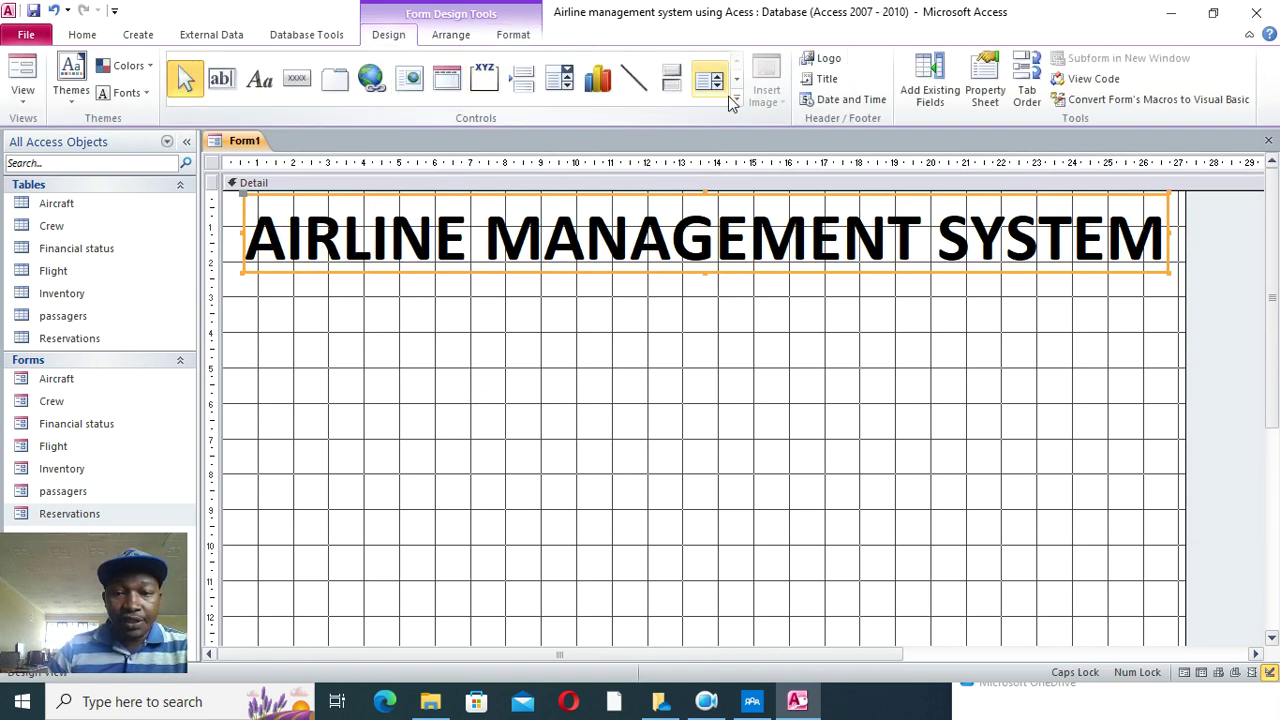
# - Draw a rectangle below the title, centre it, and fill it light blue
pyautogui.click(736, 98)
pyautogui.click(185, 107)
pyautogui.moveTo(284, 349); pyautogui.dragTo(596, 638)
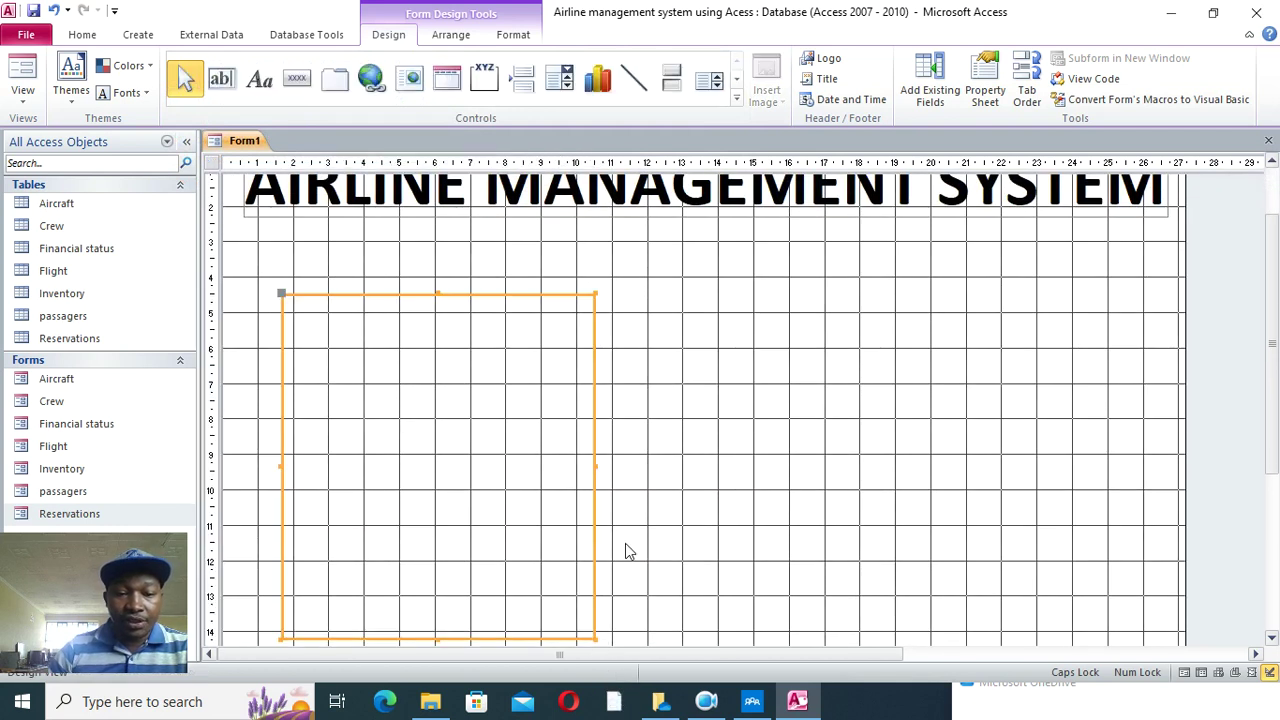
pyautogui.moveTo(594, 452); pyautogui.dragTo(820, 466)
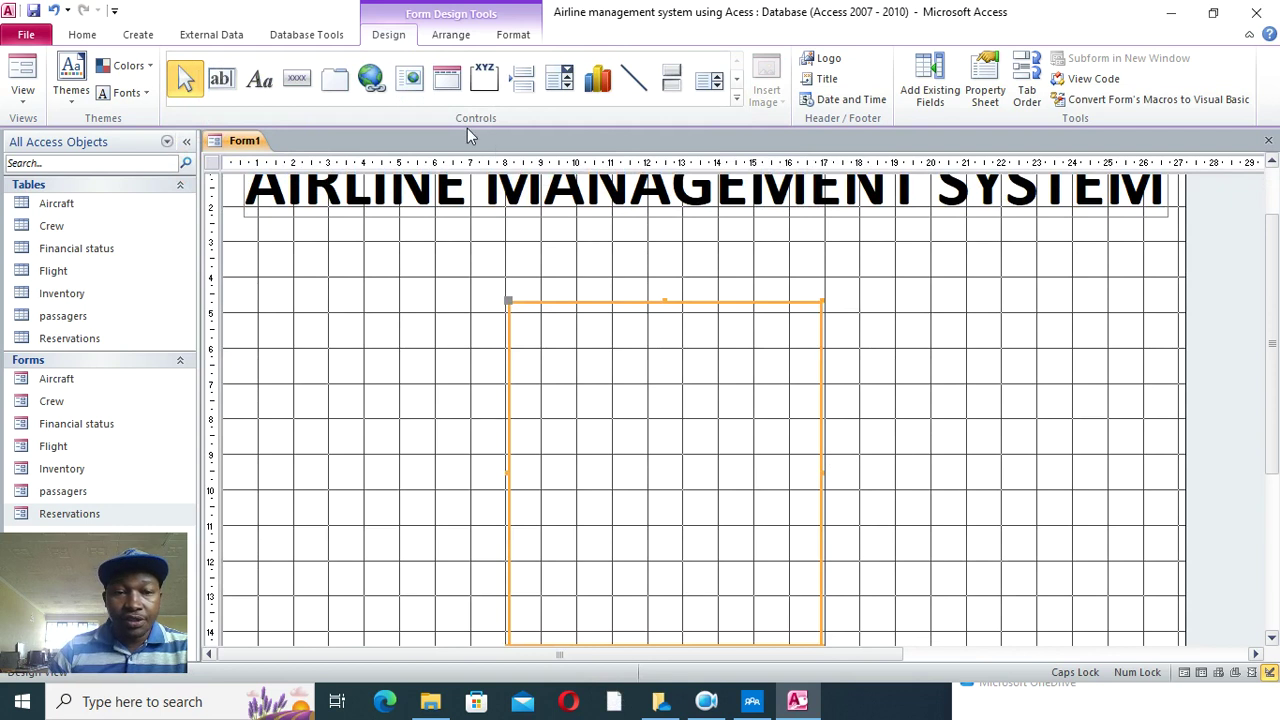
pyautogui.click(513, 34)
pyautogui.click(800, 58)
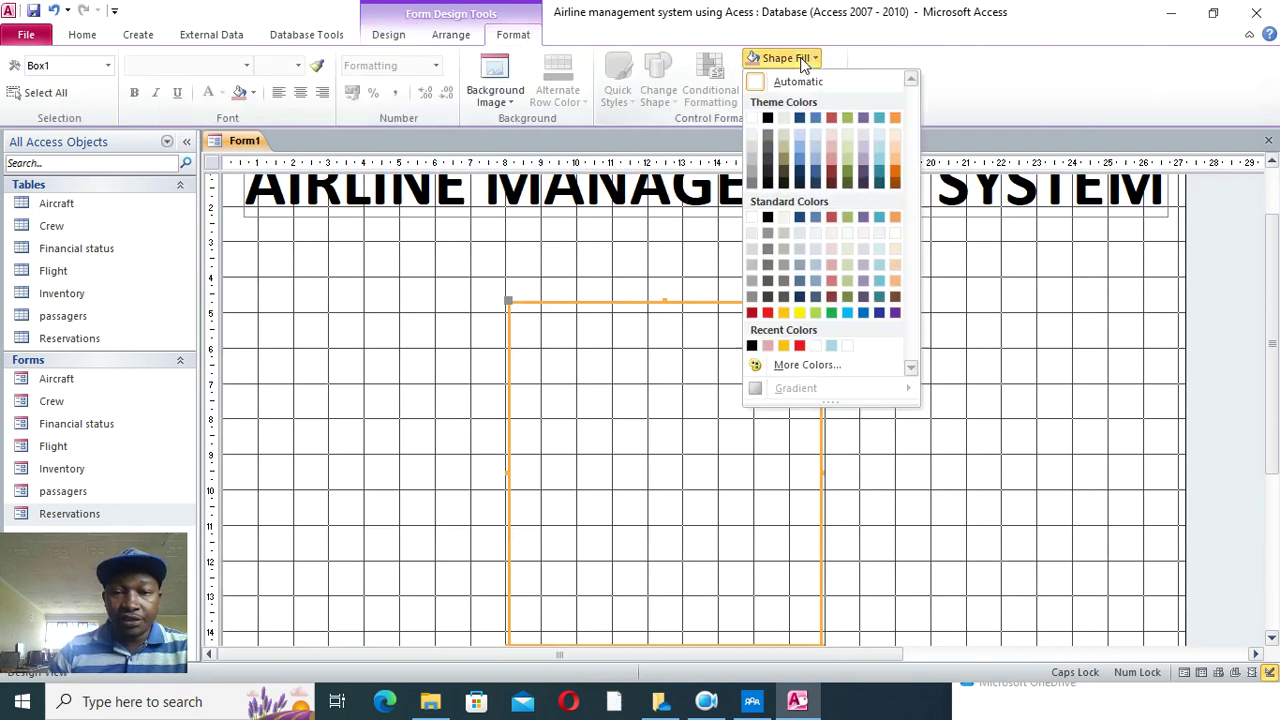
pyautogui.click(786, 315)
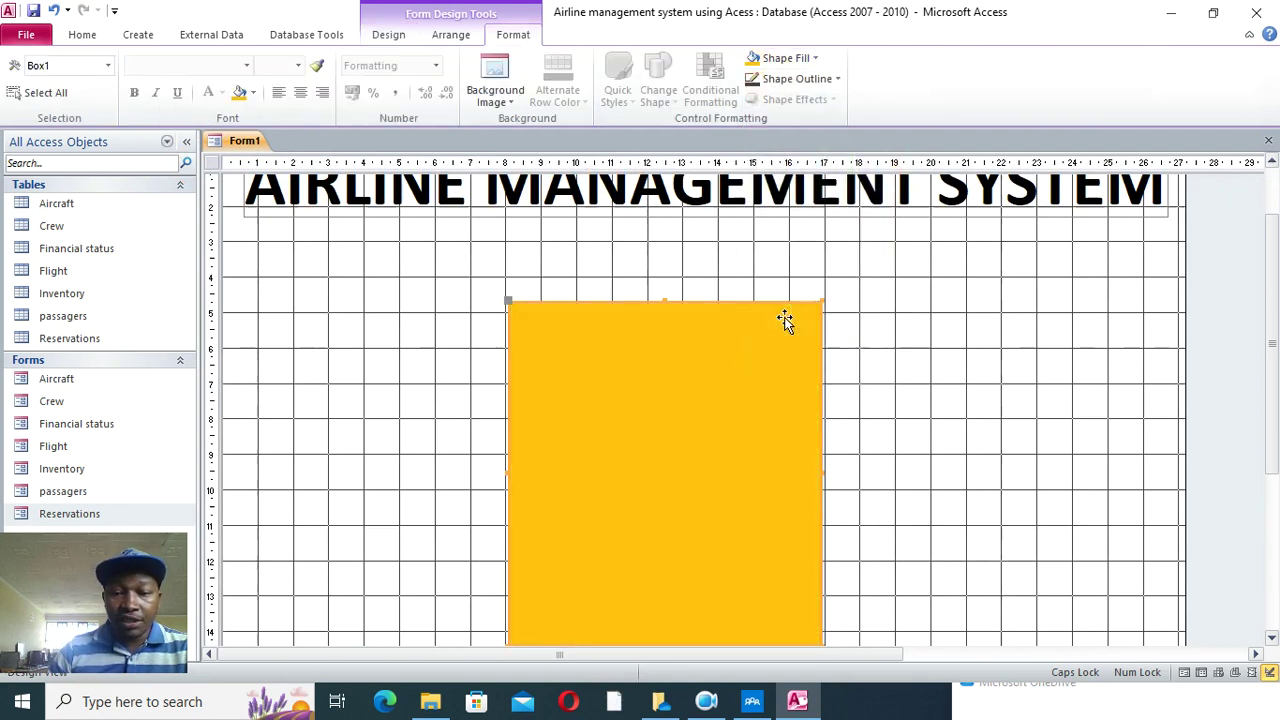
pyautogui.click(817, 58)
pyautogui.click(817, 155)
pyautogui.click(906, 416)
# - Set the form's Detail background colour to light aqua
pyautogui.rightClick(436, 284)
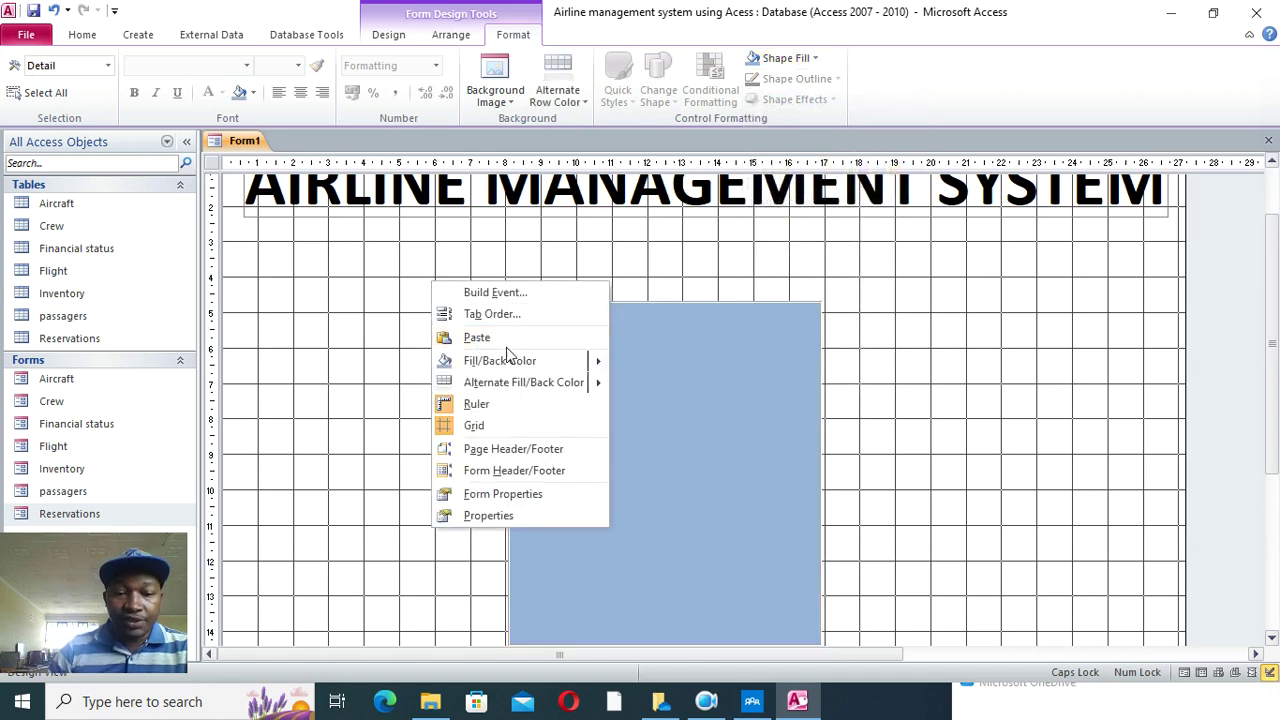
pyautogui.moveTo(542, 364)
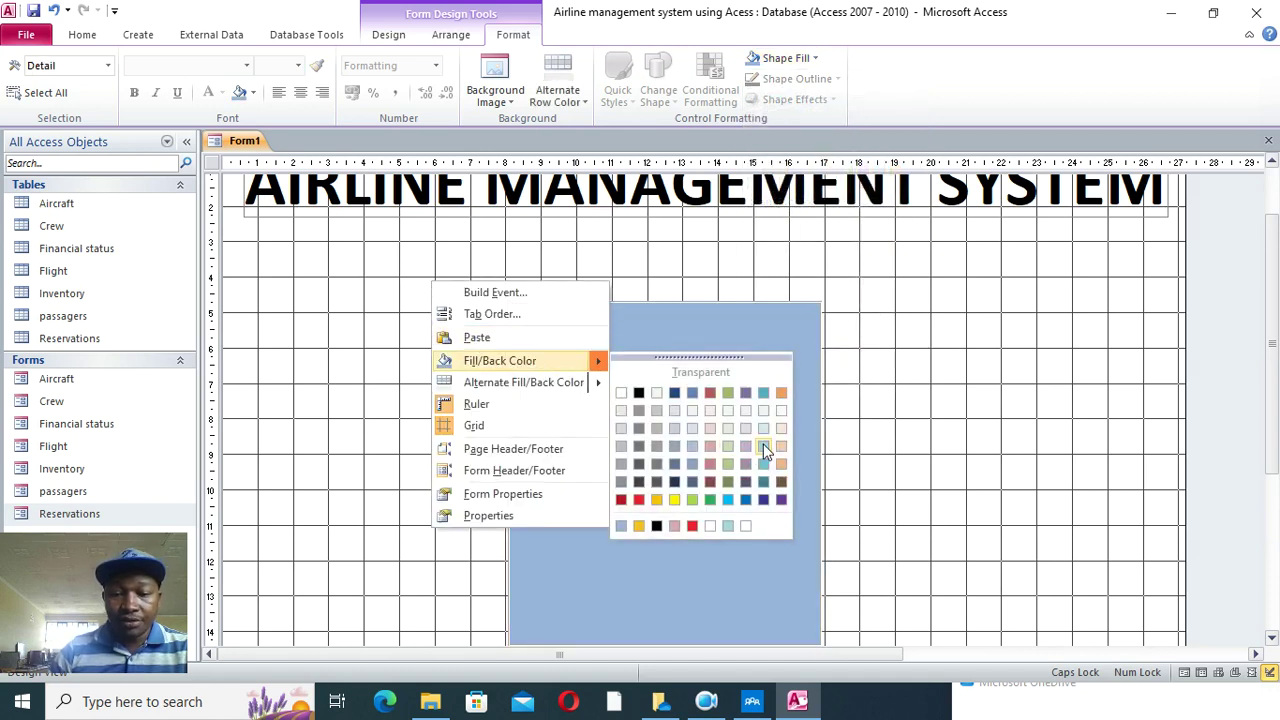
pyautogui.click(763, 446)
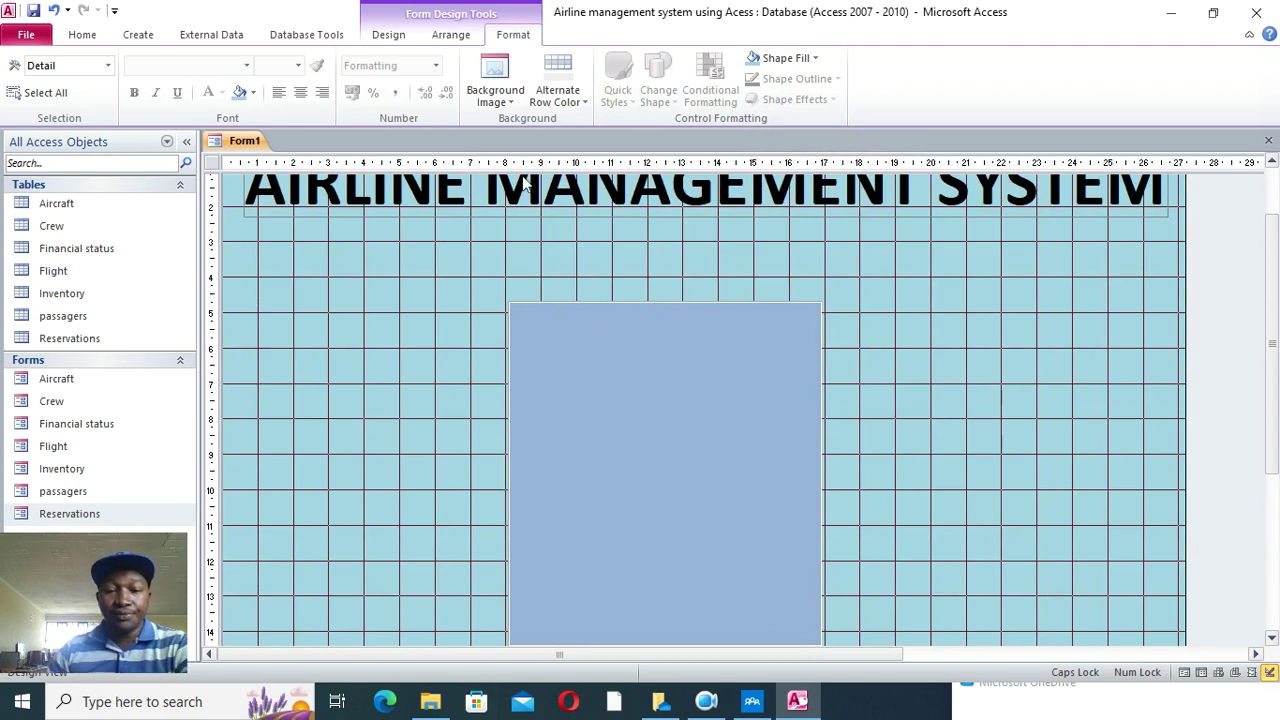
pyautogui.click(389, 35)
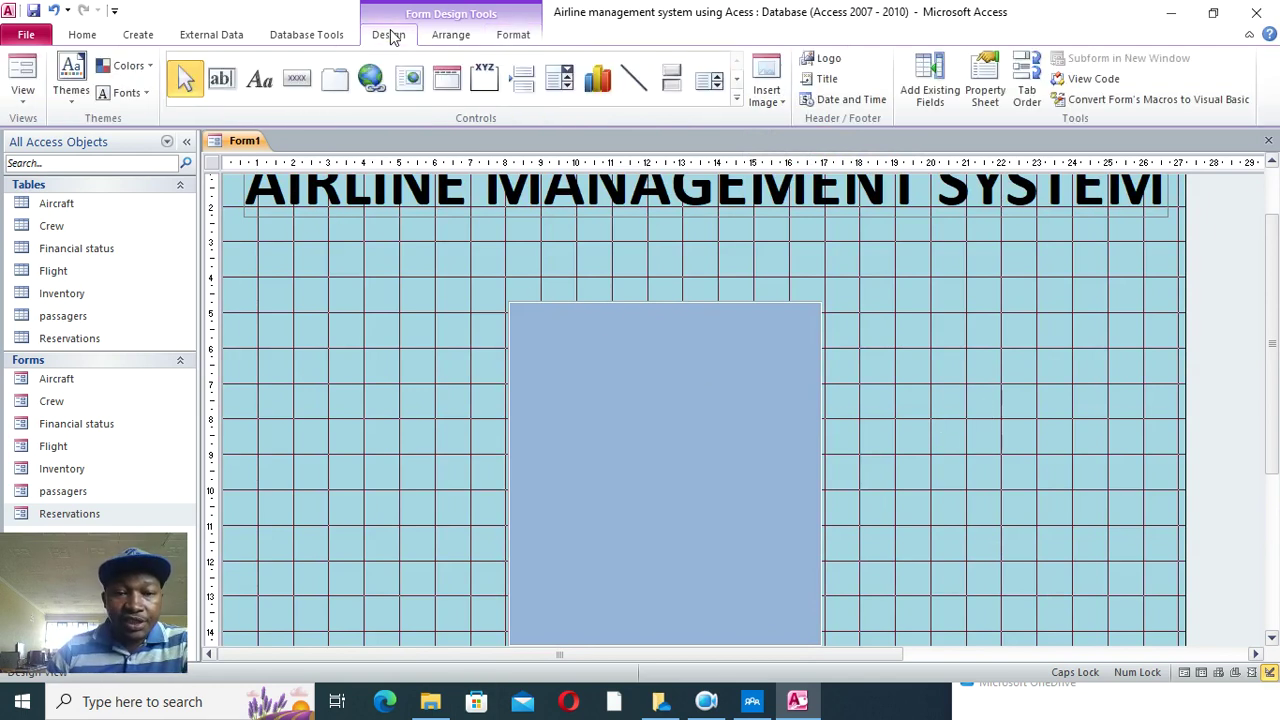
# - Add a text button captioned AIRCRAFT that opens the Aircraft form with all records
pyautogui.click(295, 88)
pyautogui.moveTo(302, 322)
pyautogui.mouseDown()
pyautogui.moveTo(383, 363)
pyautogui.moveTo(453, 362)
pyautogui.mouseUp()
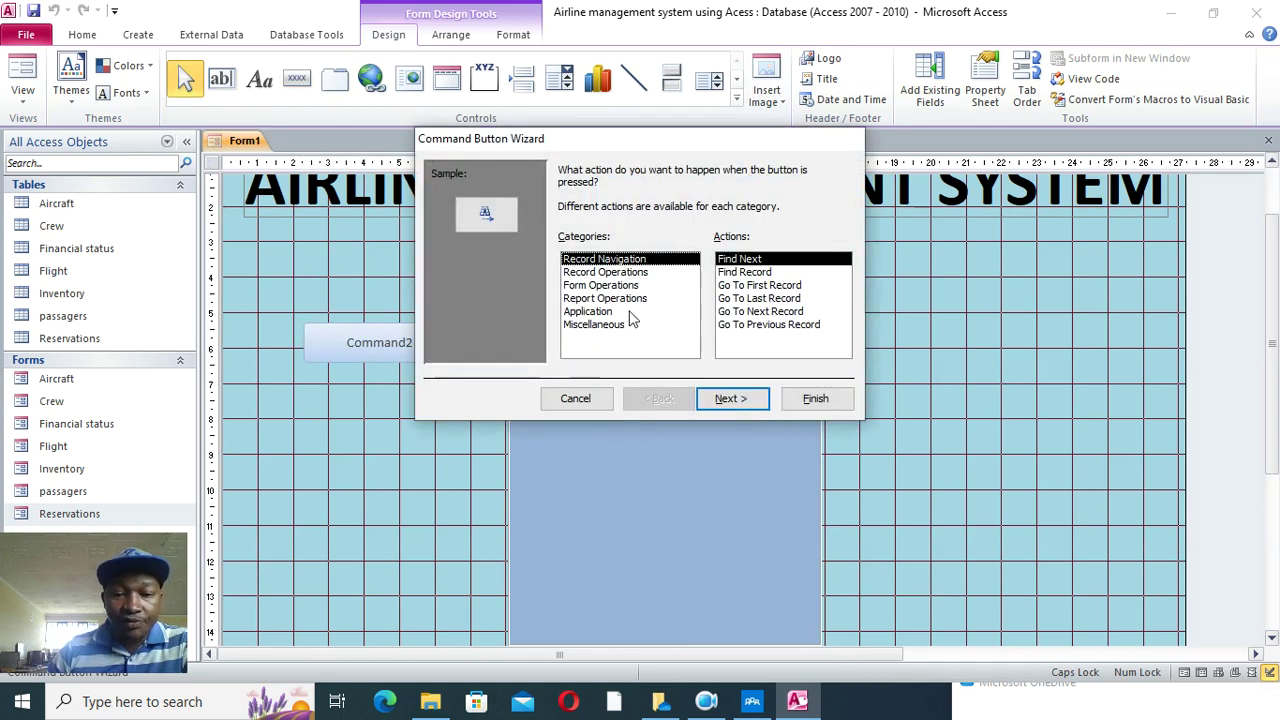
pyautogui.click(603, 286)
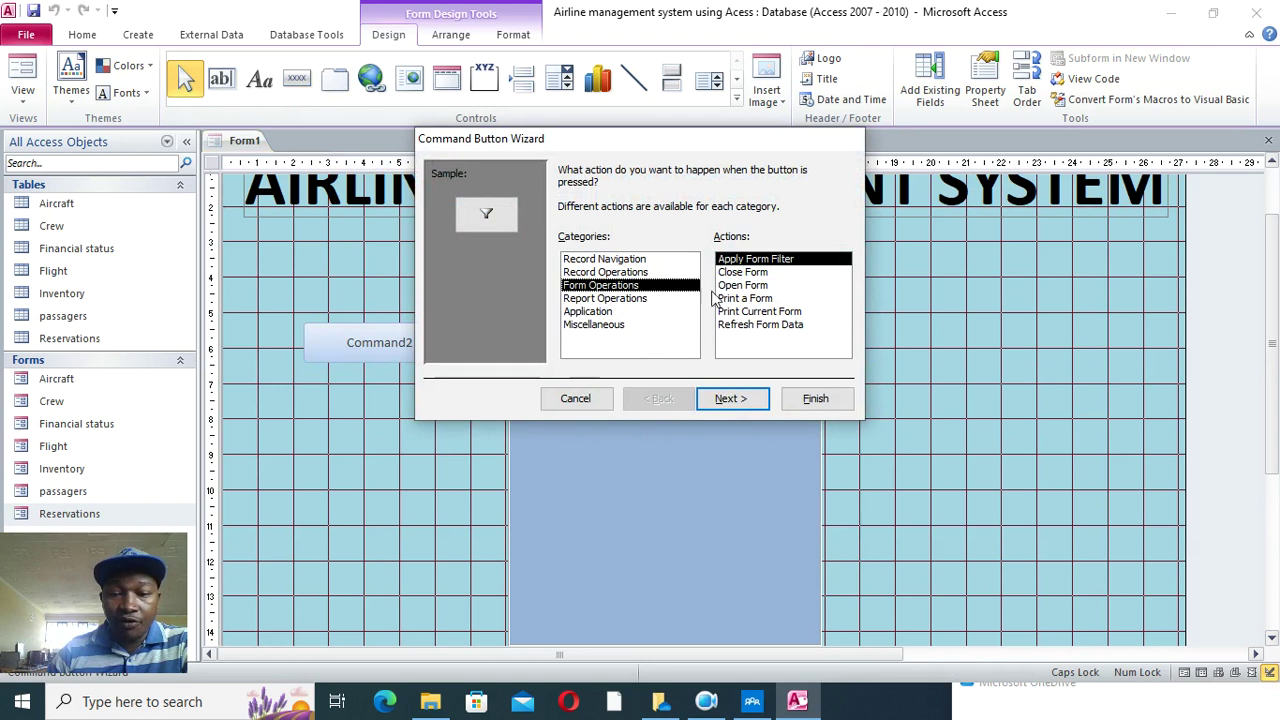
pyautogui.click(758, 286)
pyautogui.click(742, 398)
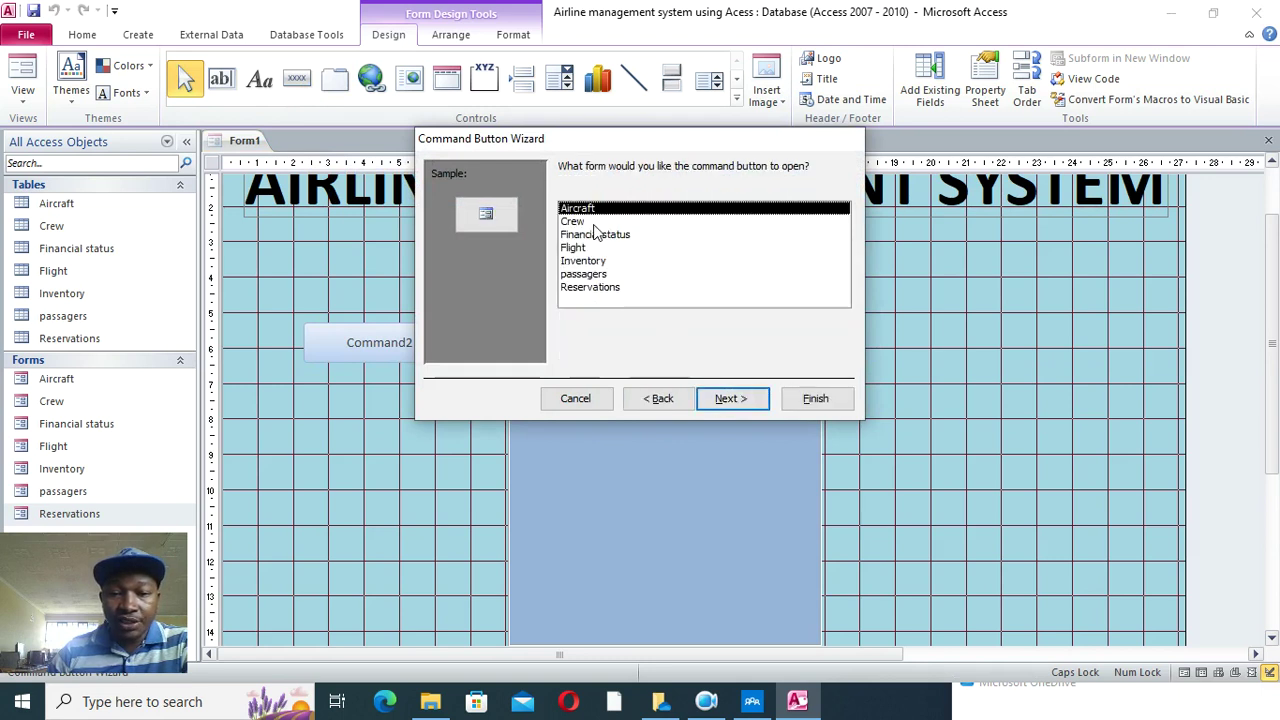
pyautogui.click(727, 398)
pyautogui.click(745, 398)
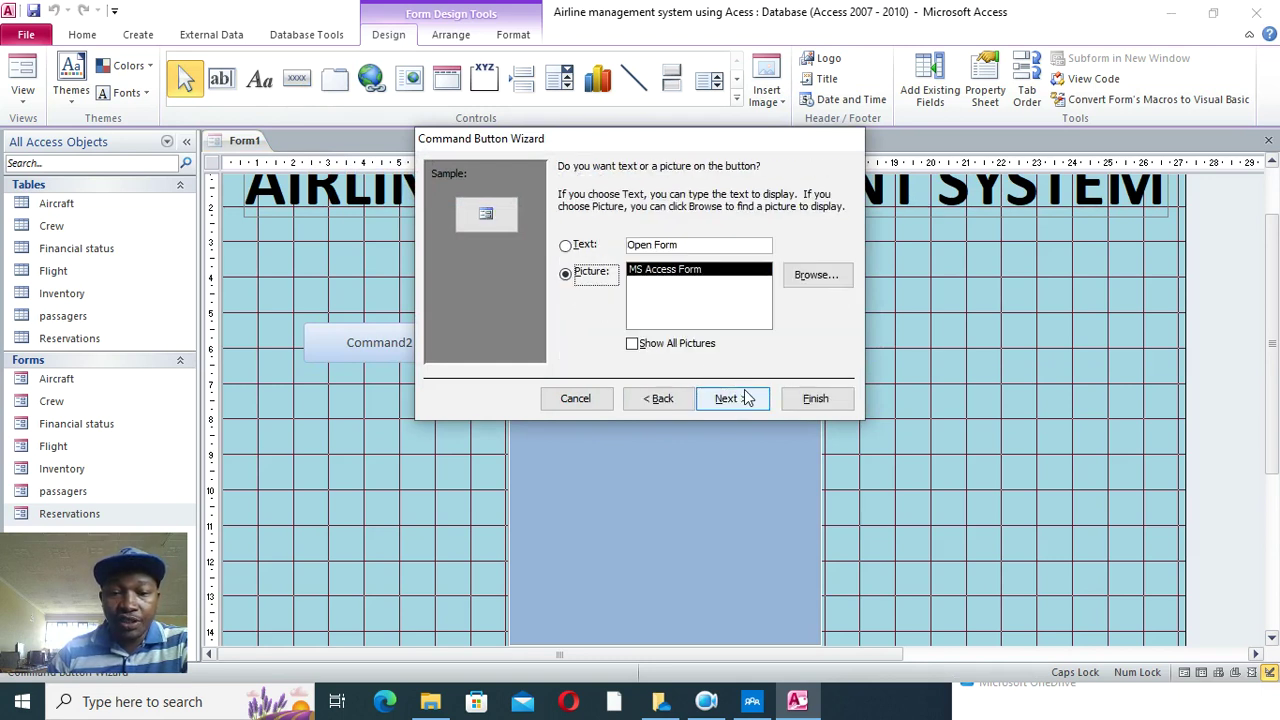
pyautogui.click(584, 248)
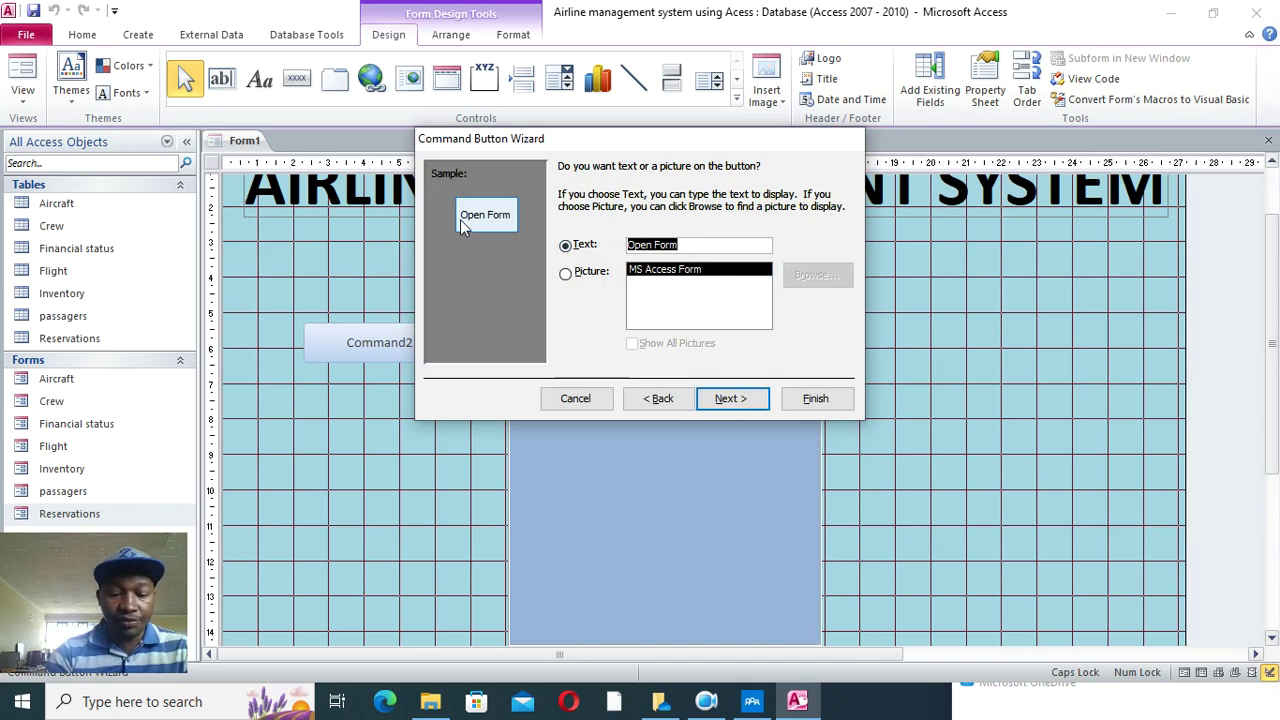
pyautogui.write('AIRCRAFT')
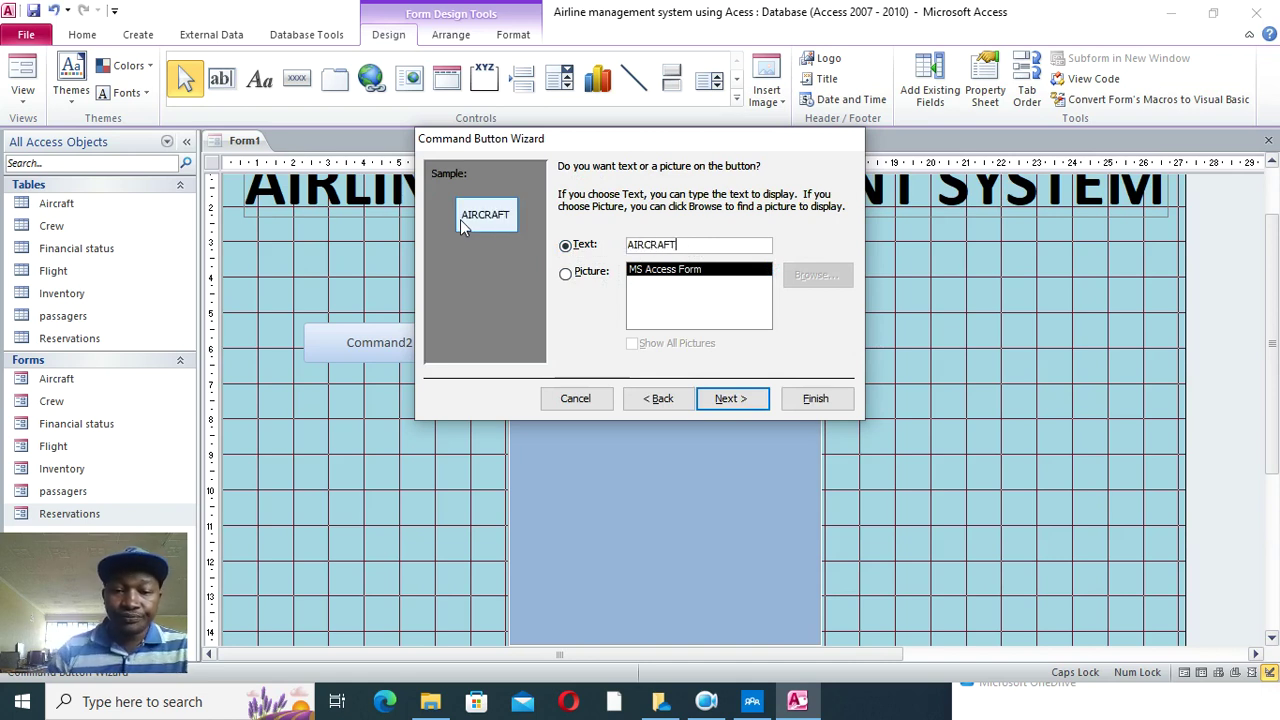
pyautogui.click(815, 400)
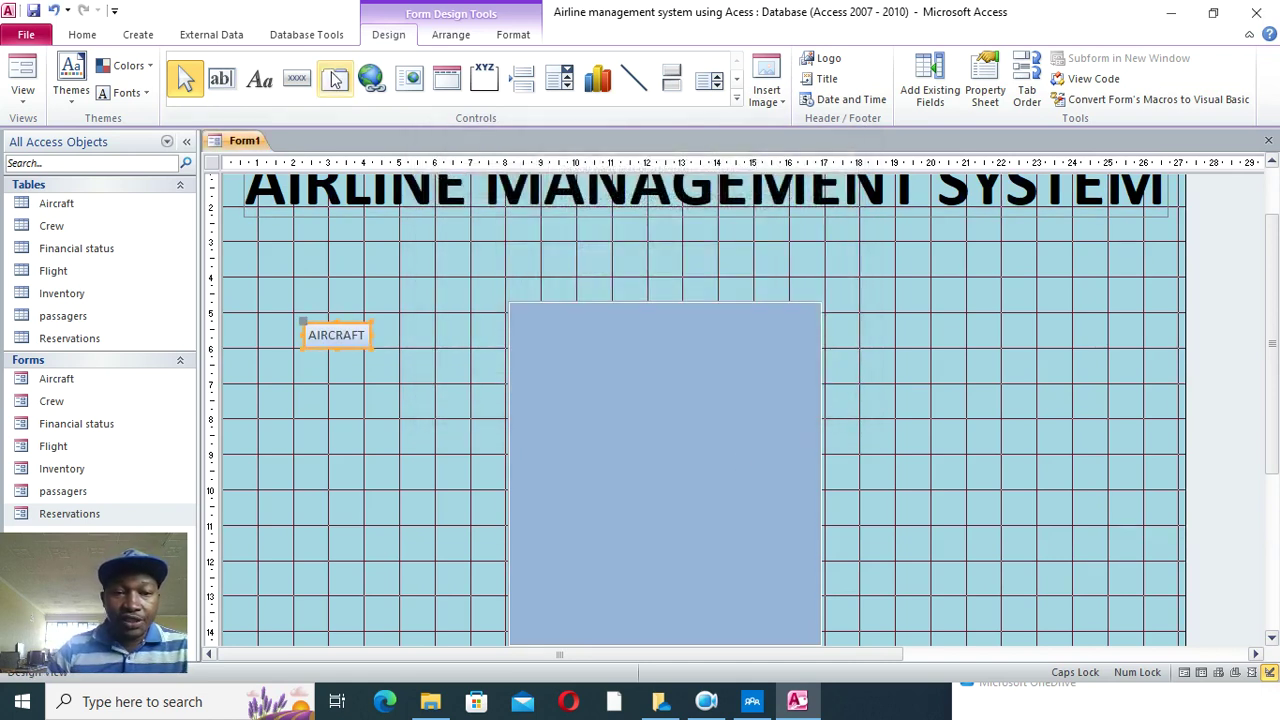
pyautogui.click(296, 78)
pyautogui.moveTo(307, 363); pyautogui.dragTo(360, 372)
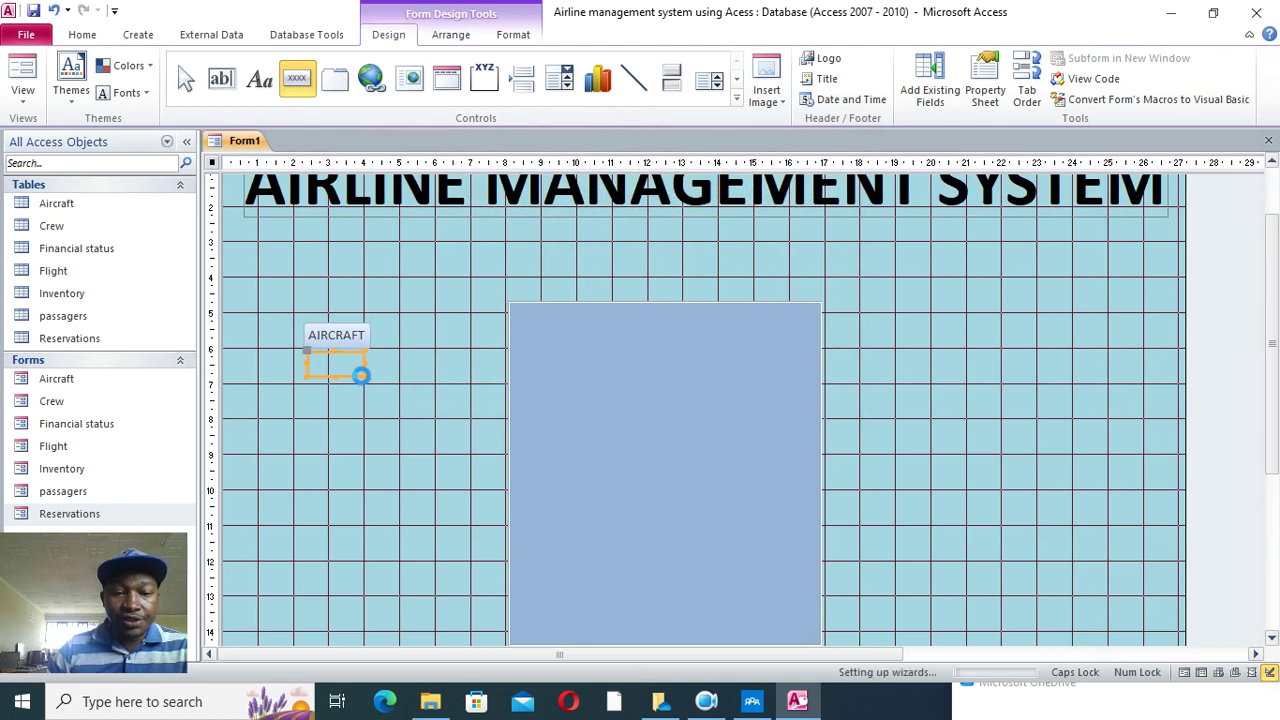
# - Make the new button open the Crew form with all records, captioned CREW
pyautogui.click(600, 285)
pyautogui.click(746, 285)
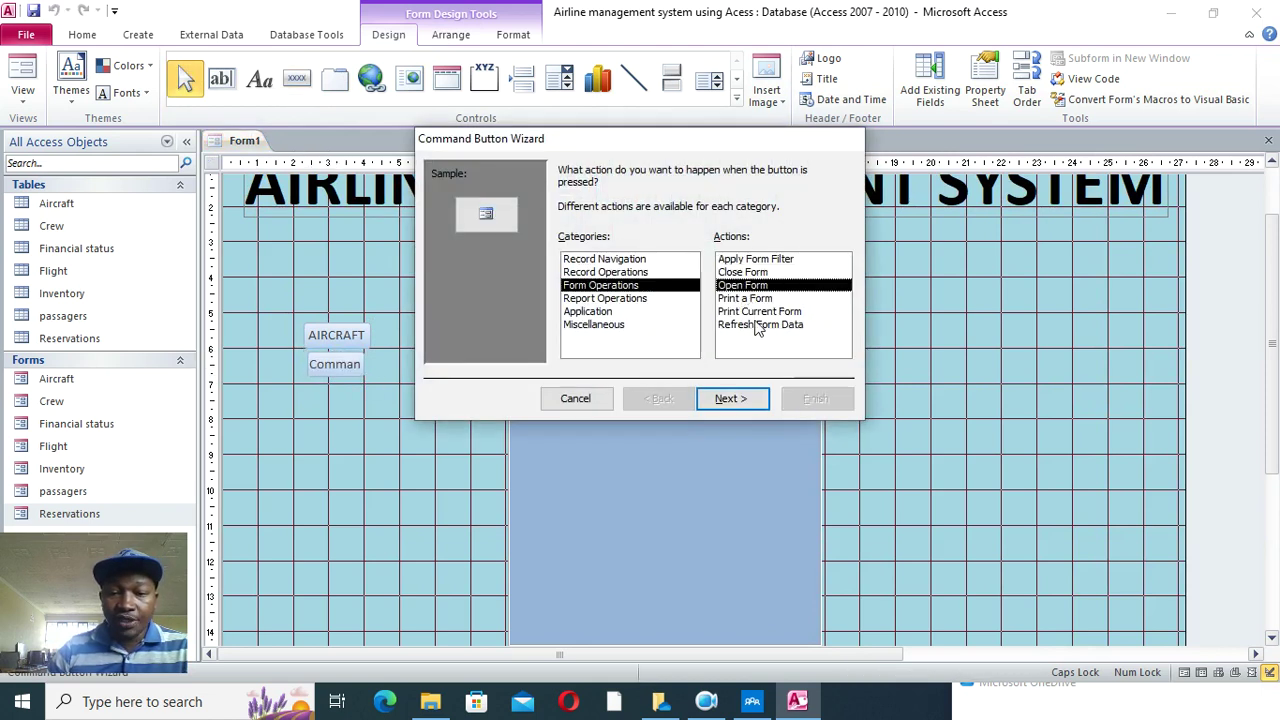
pyautogui.click(731, 399)
pyautogui.click(598, 222)
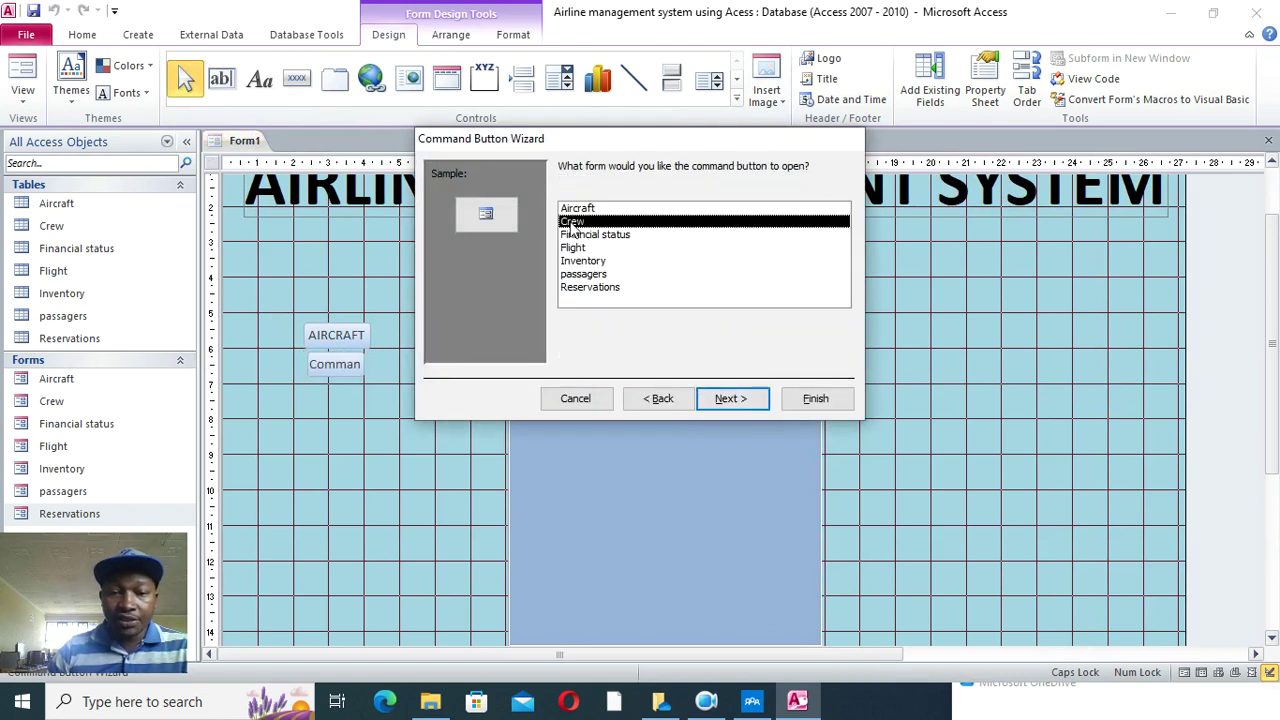
pyautogui.click(730, 400)
pyautogui.click(725, 400)
pyautogui.click(566, 245)
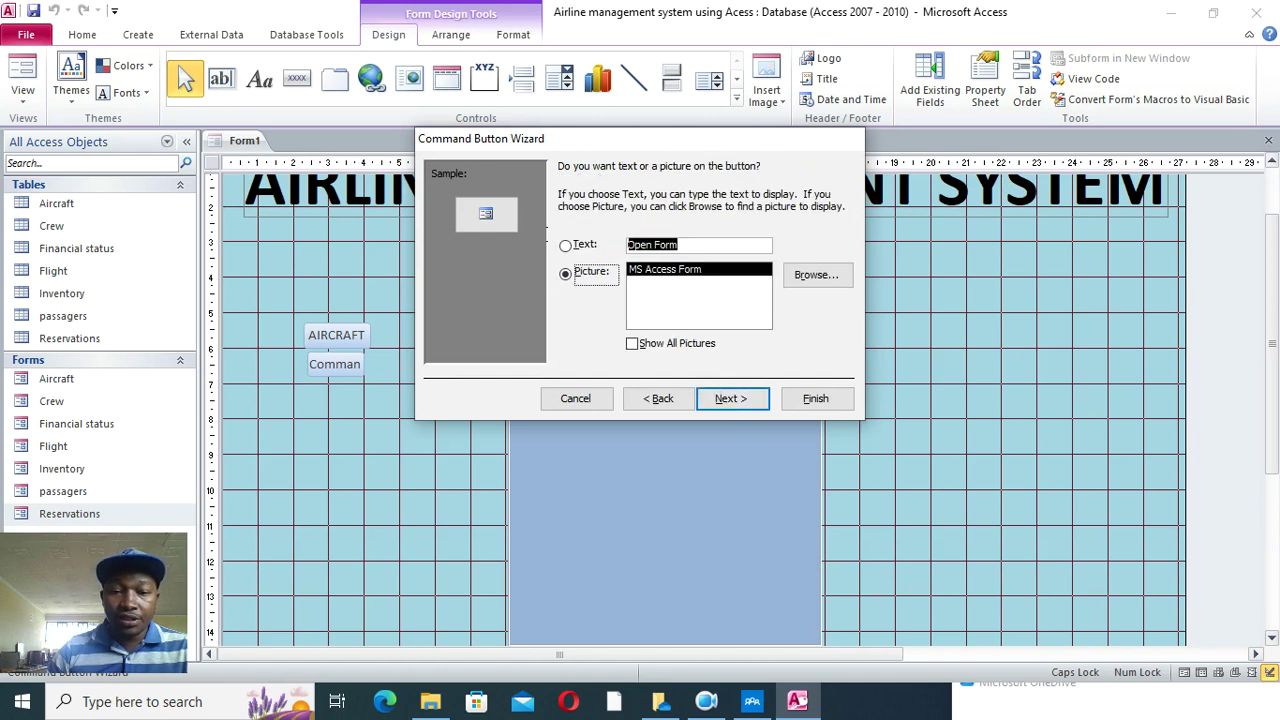
pyautogui.write('CREW')
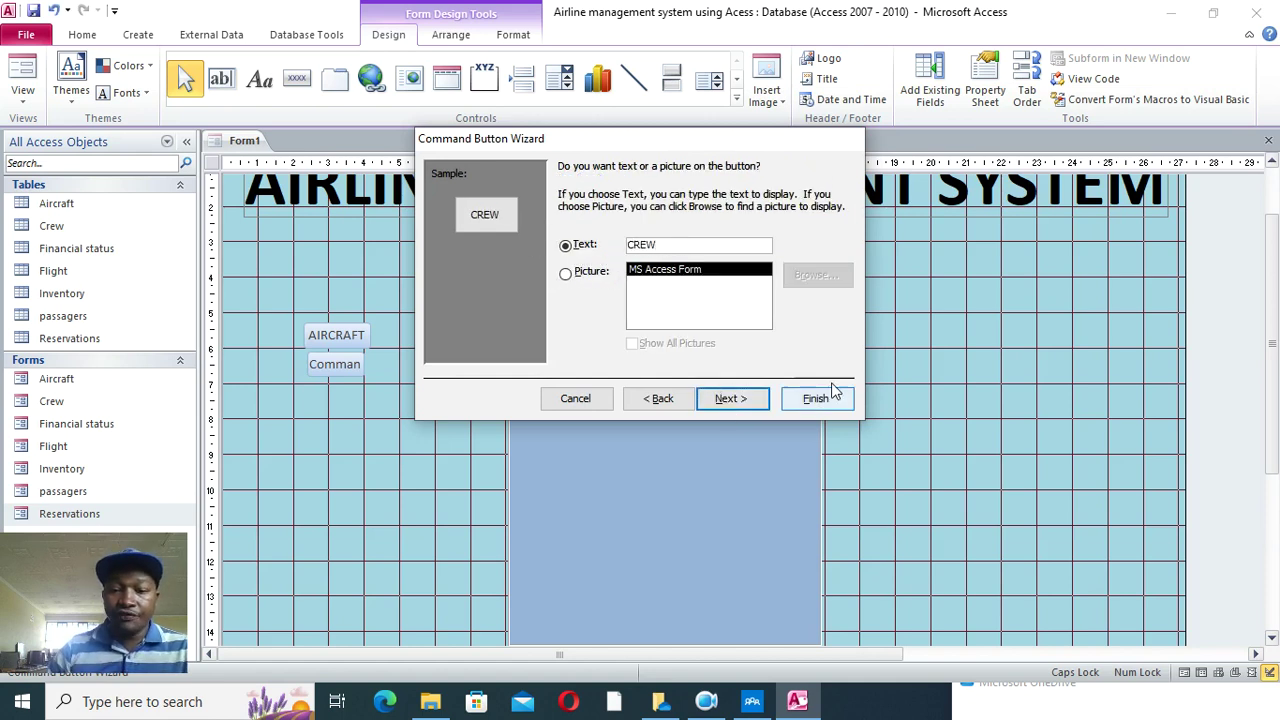
pyautogui.click(815, 398)
# - Add a FINACIAL STATUS button below CREW that opens the Financial status form
pyautogui.click(297, 78)
pyautogui.moveTo(306, 390); pyautogui.dragTo(388, 425)
pyautogui.click(605, 285)
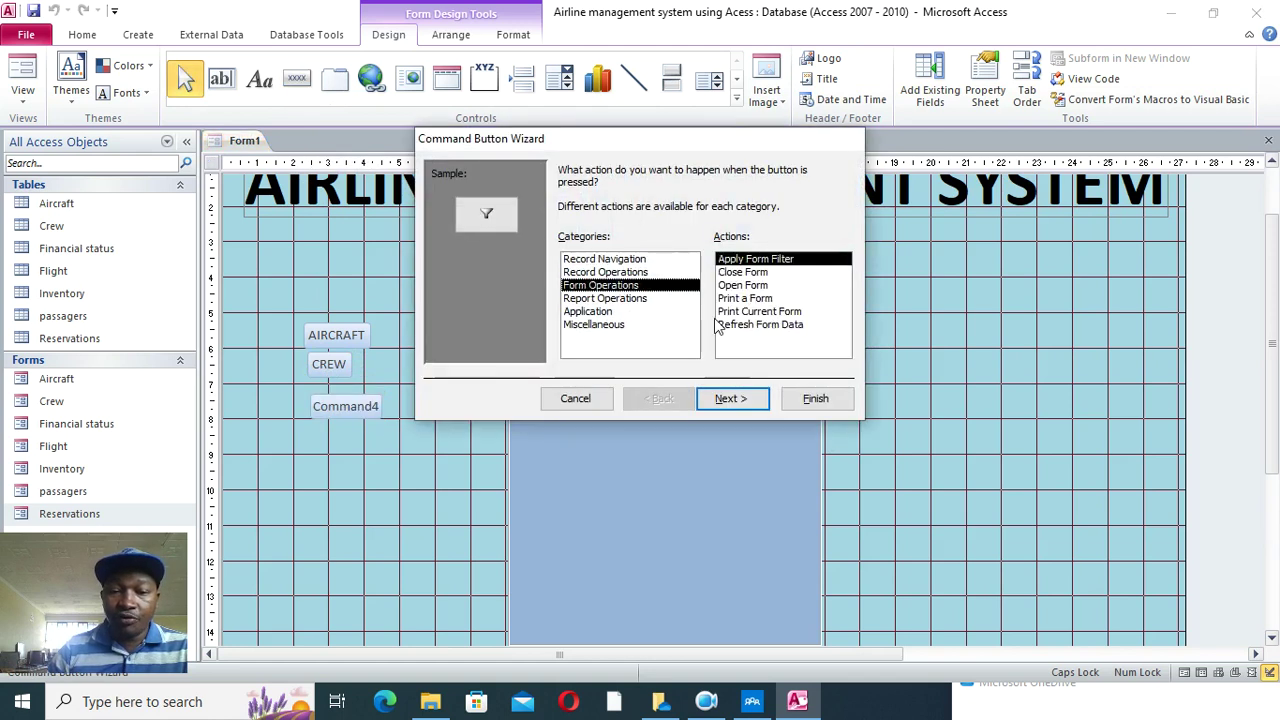
pyautogui.click(745, 285)
pyautogui.click(735, 398)
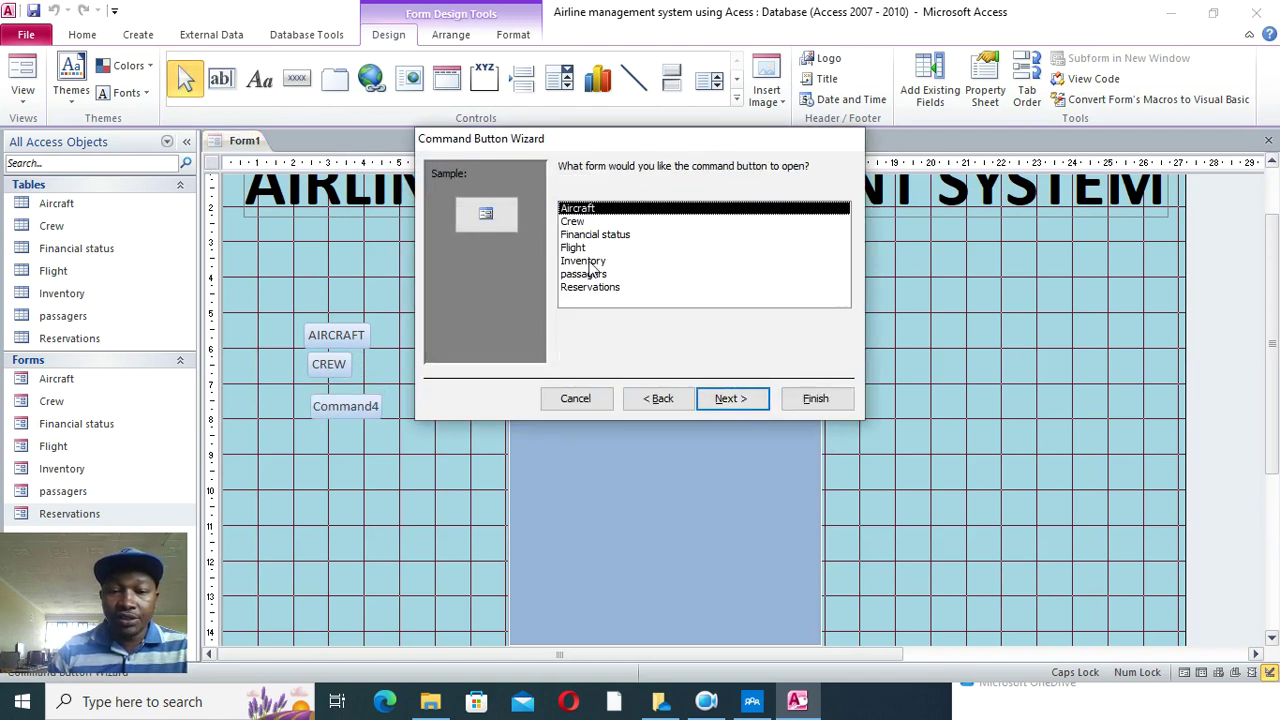
pyautogui.press('Down')
pyautogui.press('Down')
pyautogui.press('Down')
pyautogui.press('Up')
pyautogui.click(735, 399)
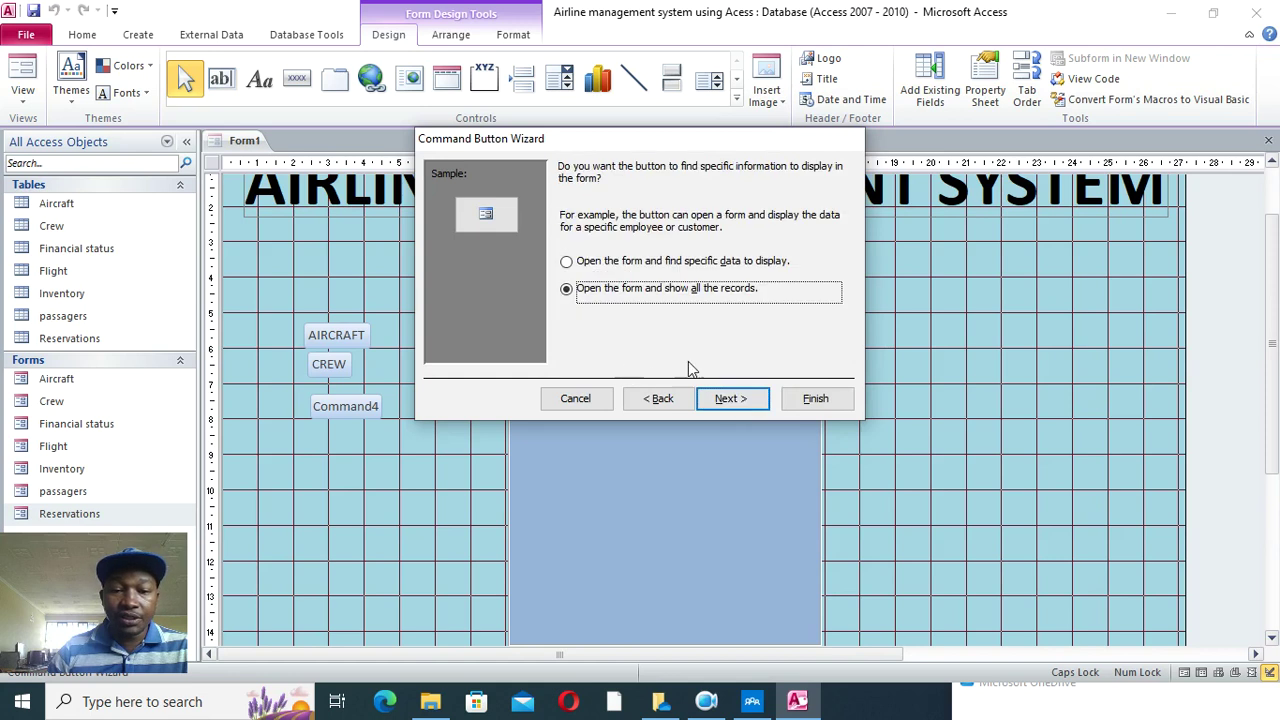
pyautogui.click(728, 399)
pyautogui.write('FI')
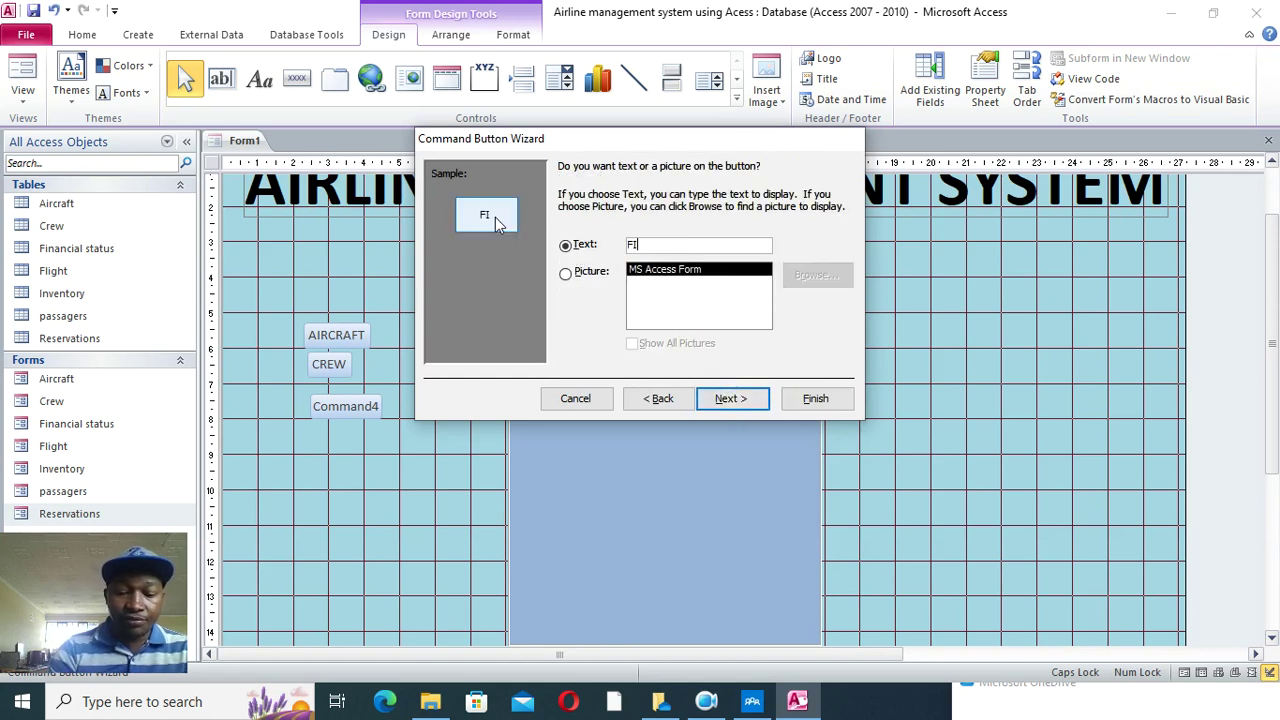
pyautogui.write('NACIAL STATUS')
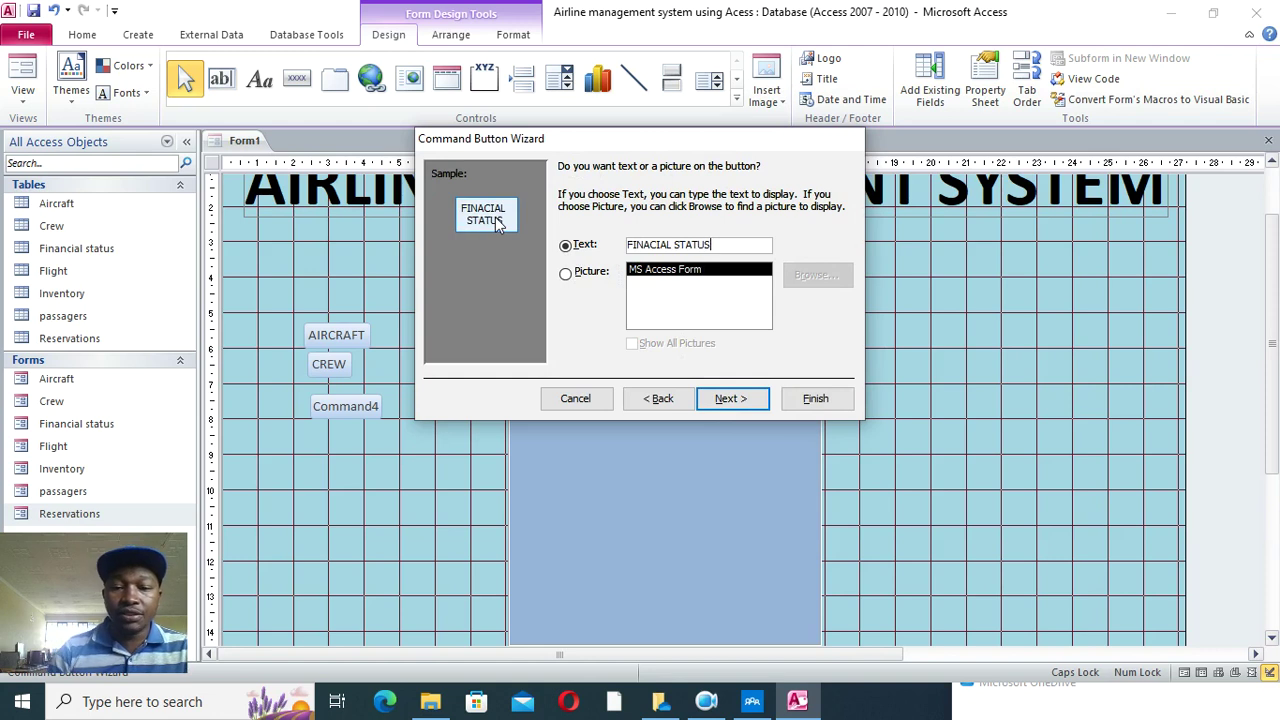
pyautogui.click(812, 398)
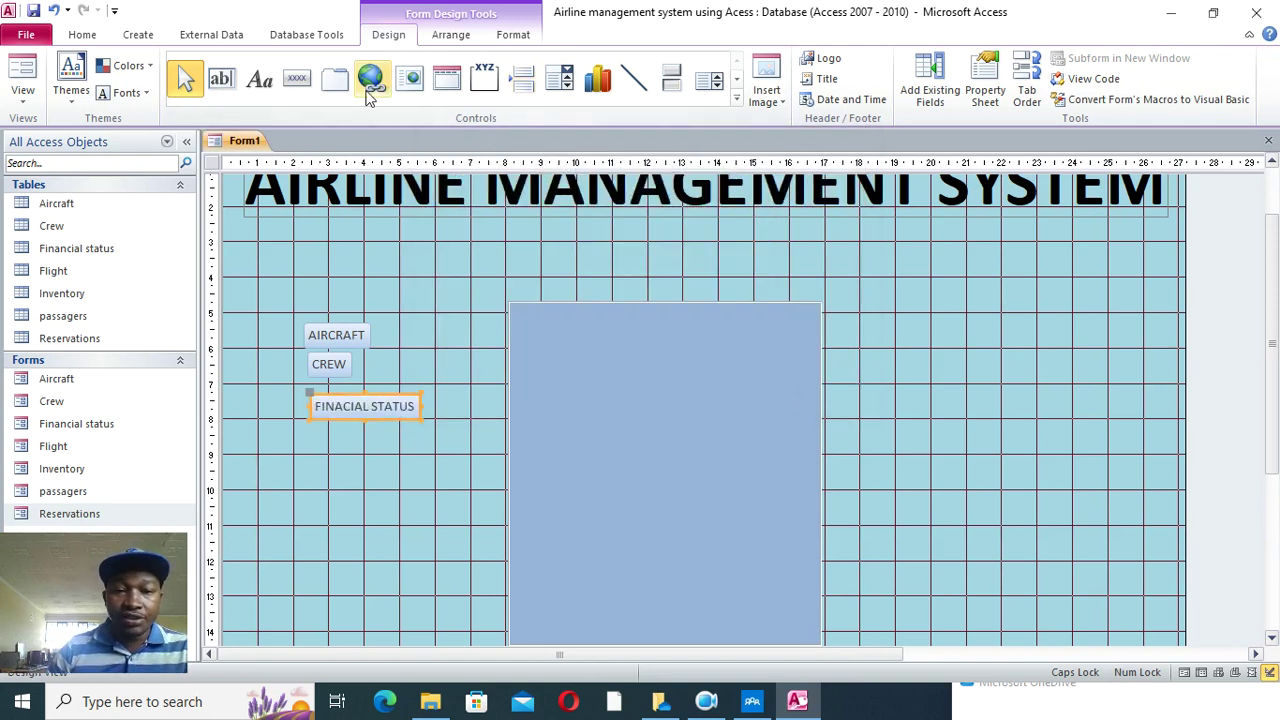
# - Add a FLIGHT button that opens the Flight form with all records
pyautogui.click(297, 78)
pyautogui.moveTo(313, 428); pyautogui.dragTo(412, 461)
pyautogui.click(601, 285)
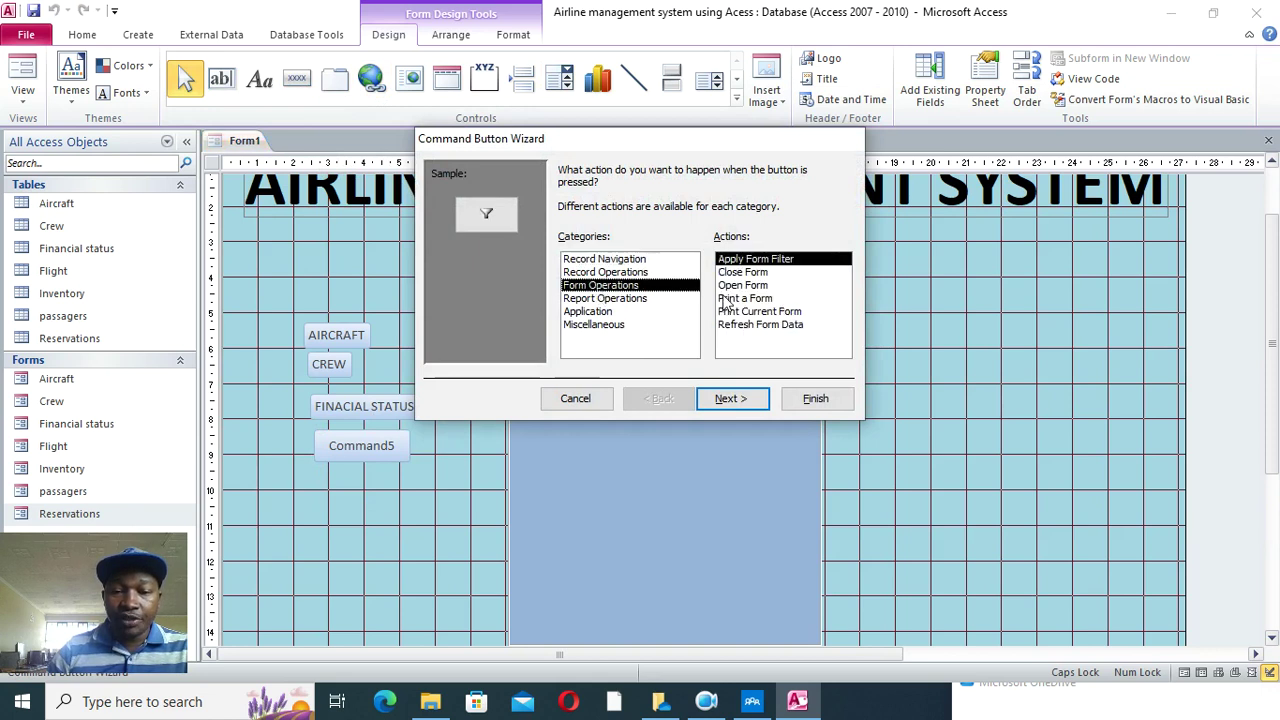
pyautogui.click(725, 285)
pyautogui.click(740, 399)
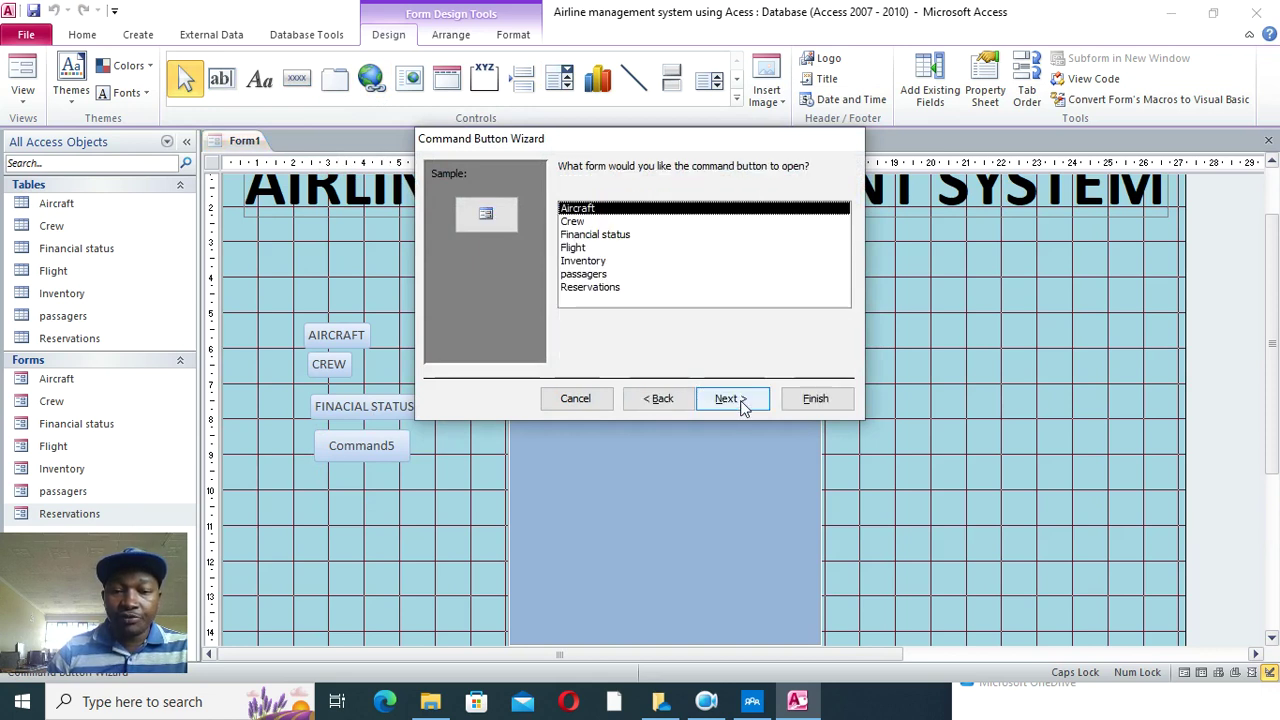
pyautogui.click(583, 261)
pyautogui.click(581, 248)
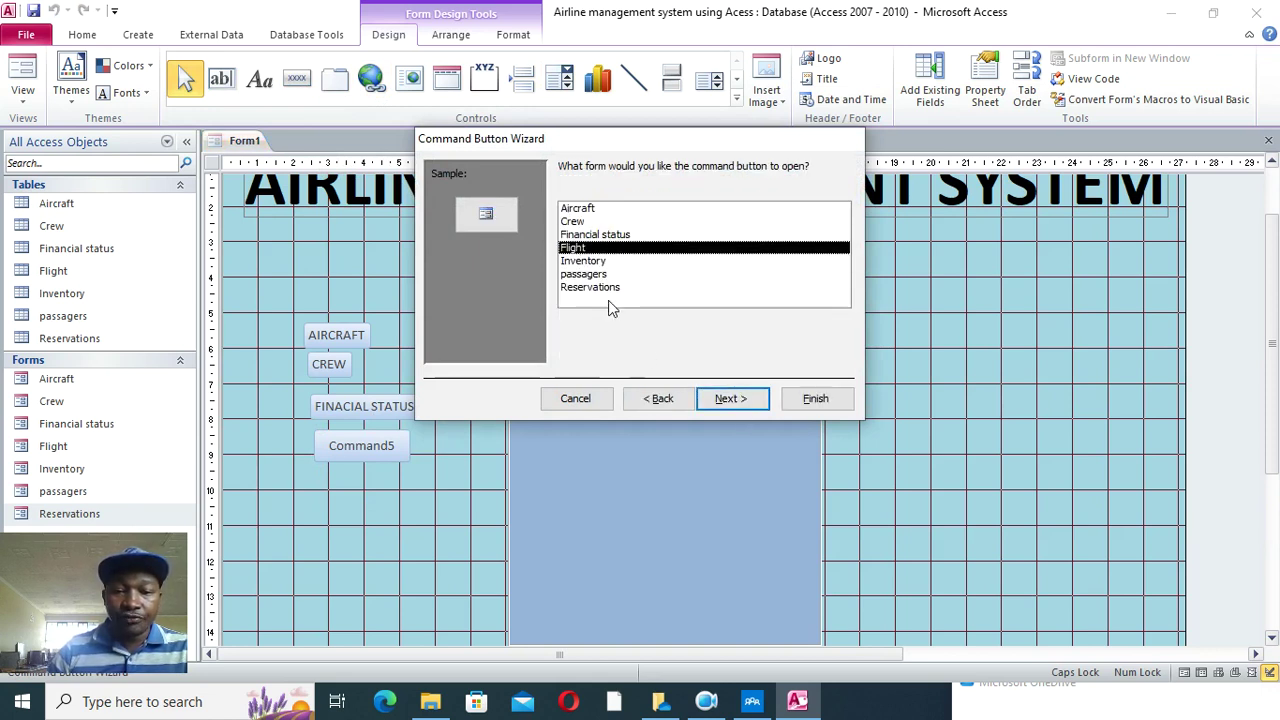
pyautogui.click(731, 400)
pyautogui.click(733, 402)
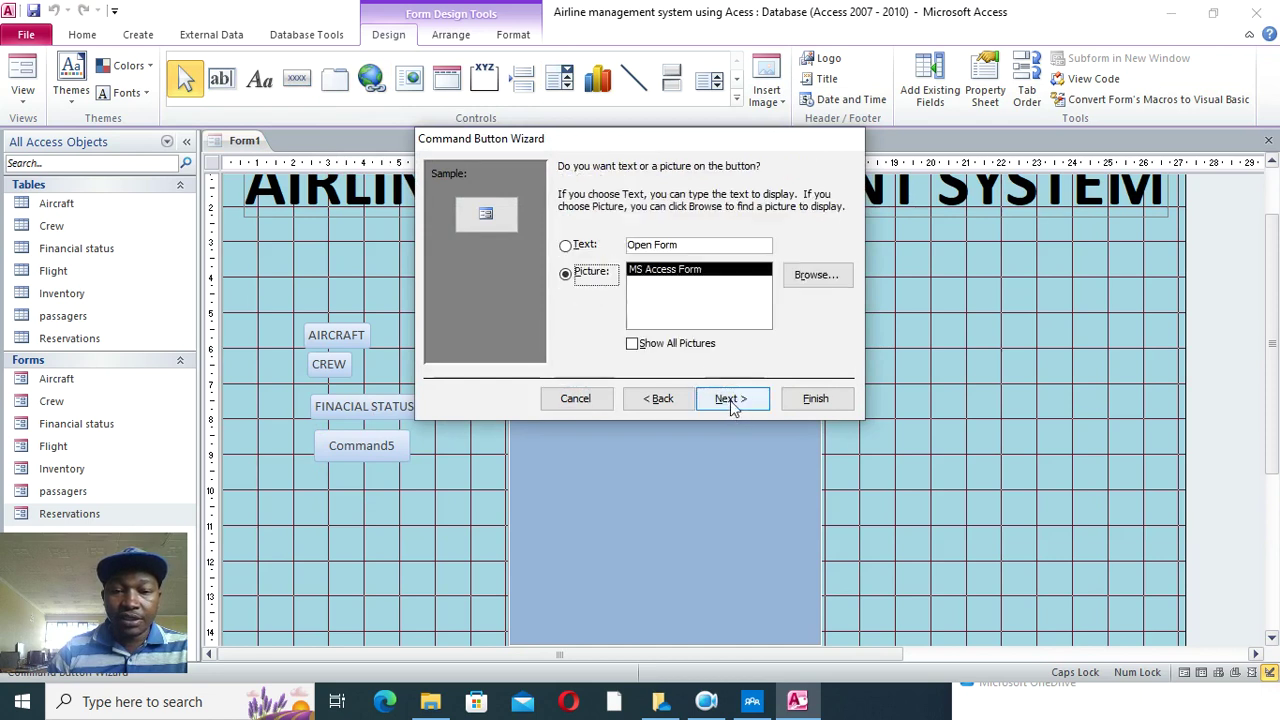
pyautogui.click(566, 245)
pyautogui.write('FLISTH')
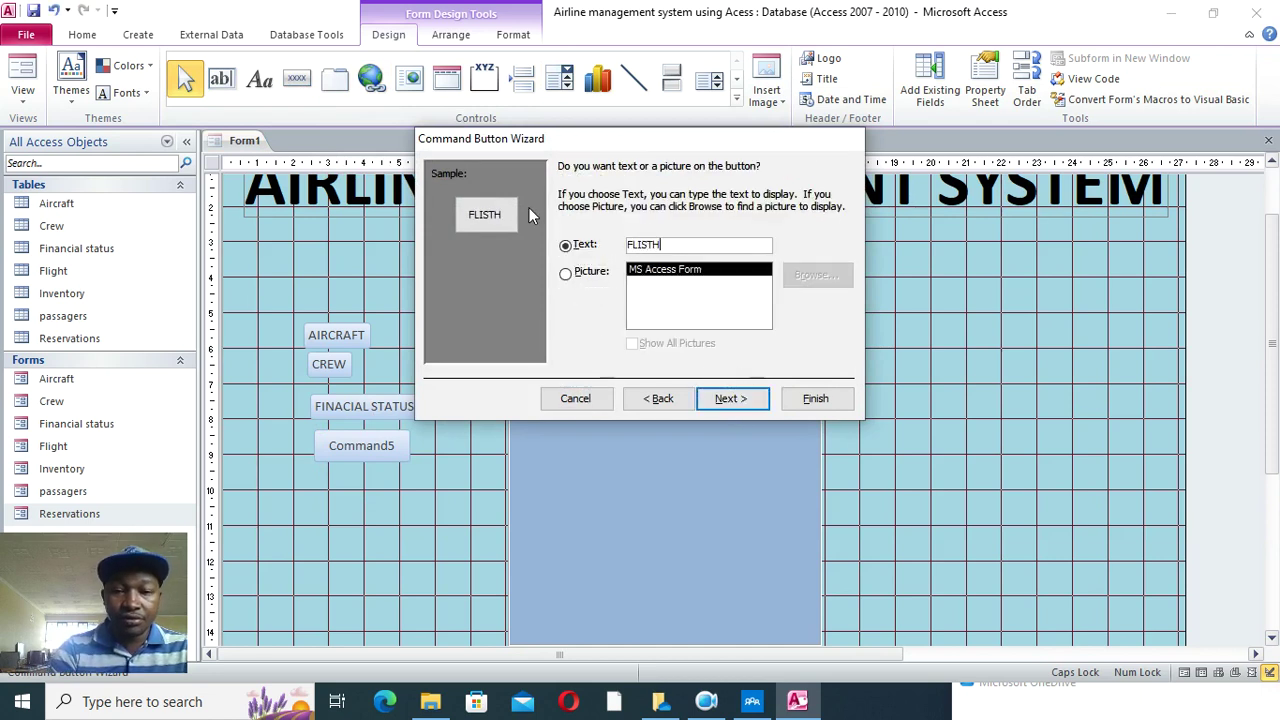
pyautogui.press('BackSpace')
pyautogui.press('BackSpace')
pyautogui.press('BackSpace')
pyautogui.write('GHT')
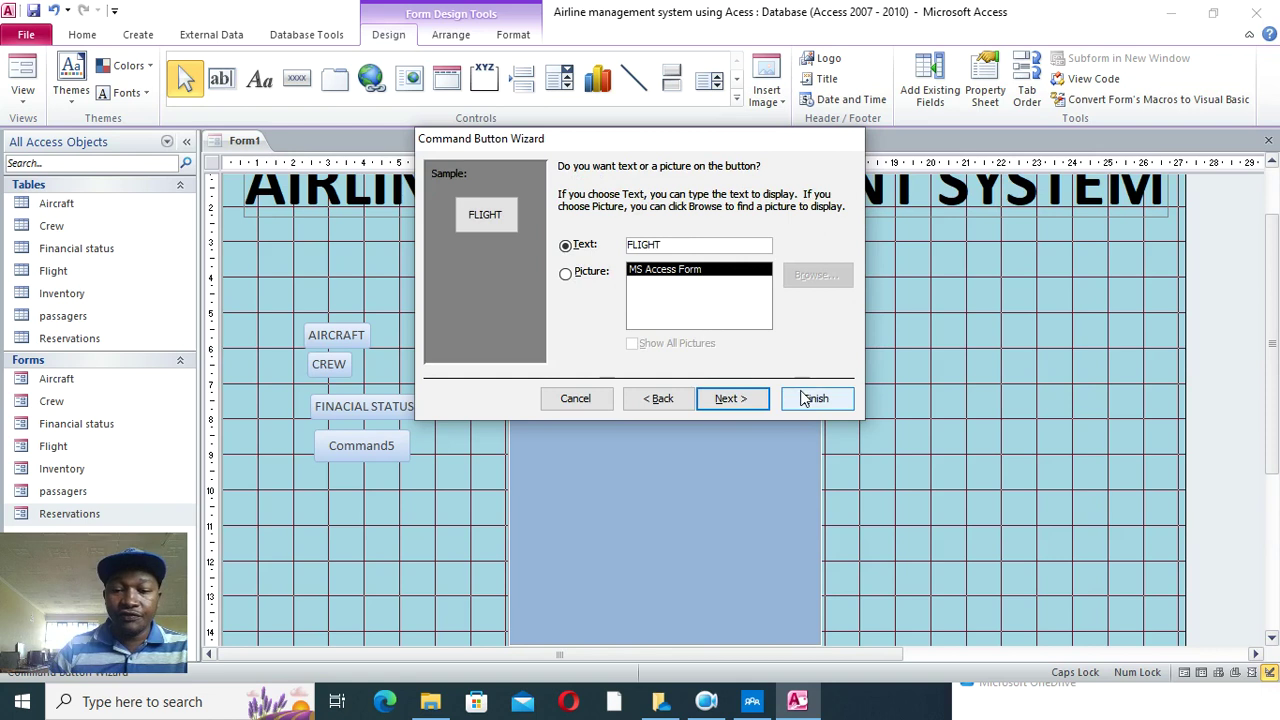
pyautogui.click(815, 398)
# - Add an INVENTORY button that opens the Inventory form with all records
pyautogui.click(297, 78)
pyautogui.moveTo(308, 474); pyautogui.dragTo(388, 497)
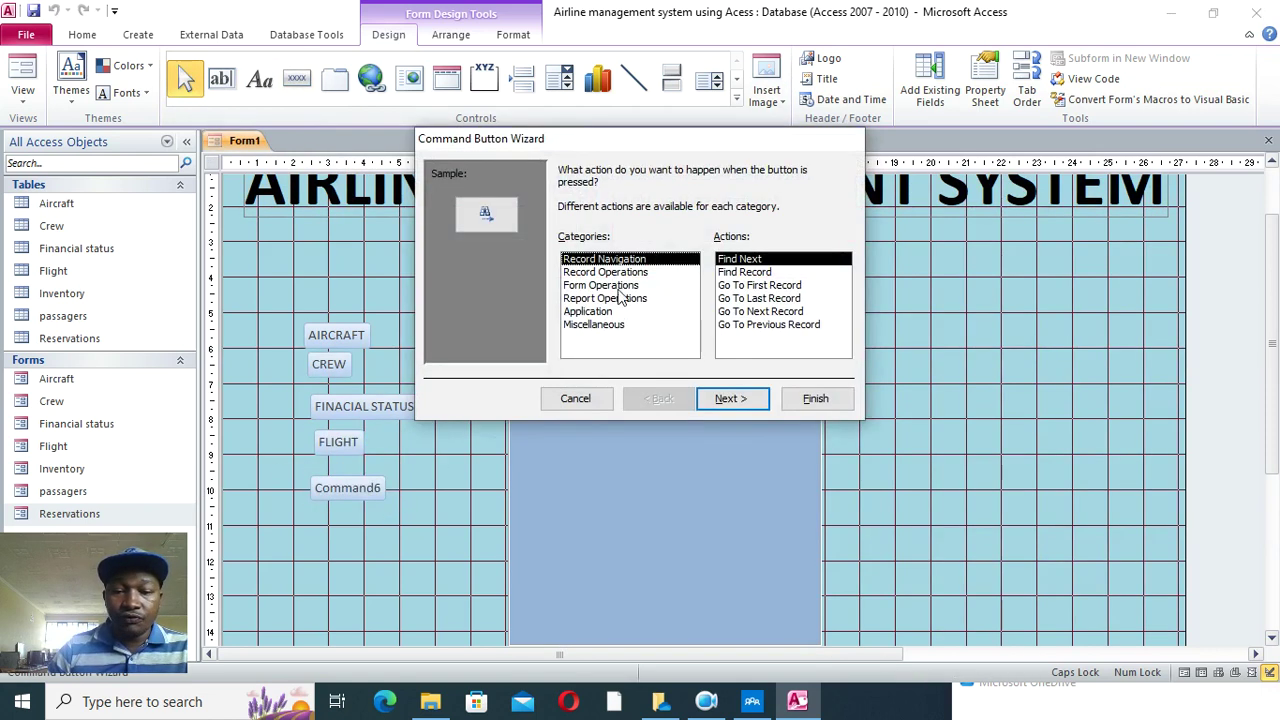
pyautogui.click(612, 286)
pyautogui.click(755, 286)
pyautogui.click(730, 400)
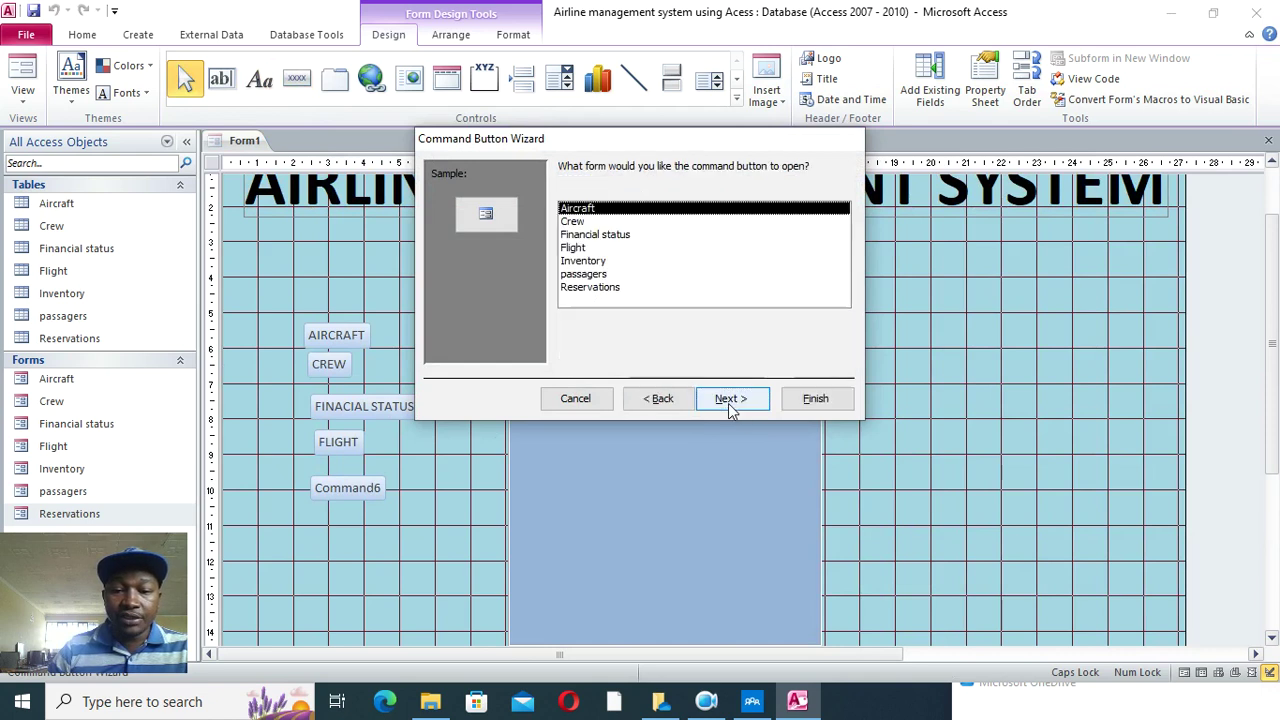
pyautogui.click(583, 260)
pyautogui.click(731, 400)
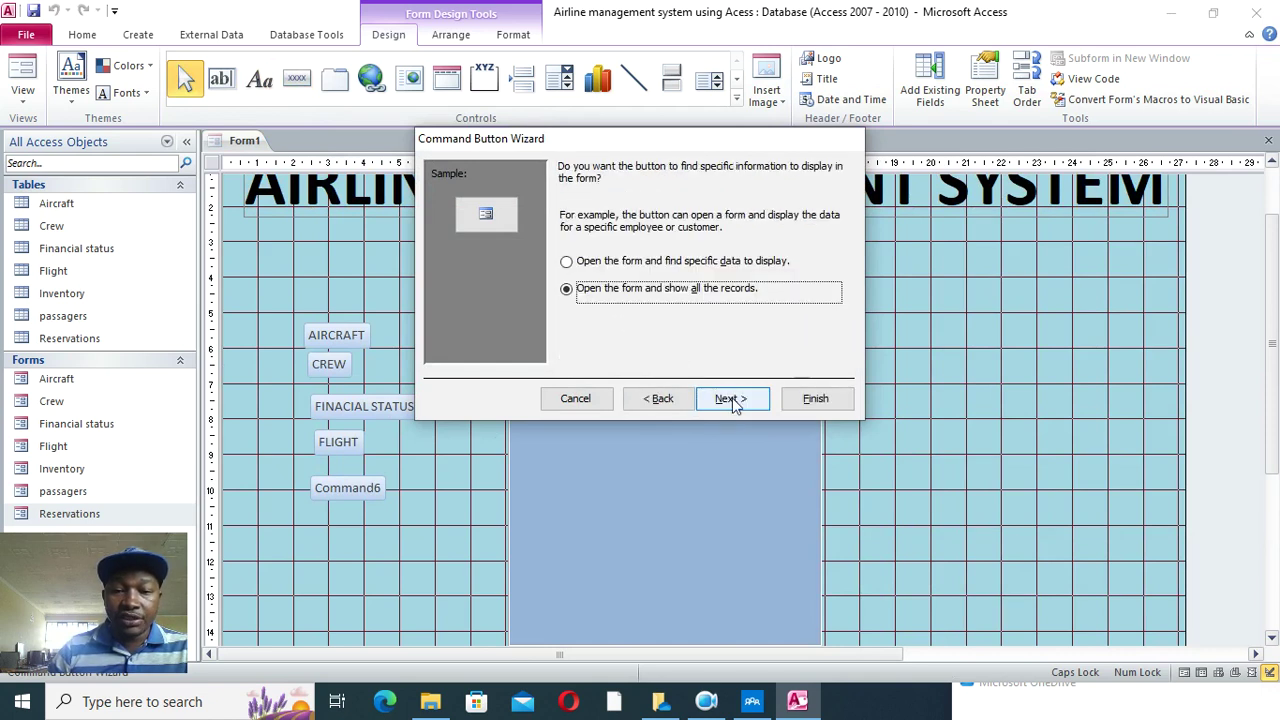
pyautogui.click(733, 400)
pyautogui.click(578, 241)
pyautogui.write('INVENTORY')
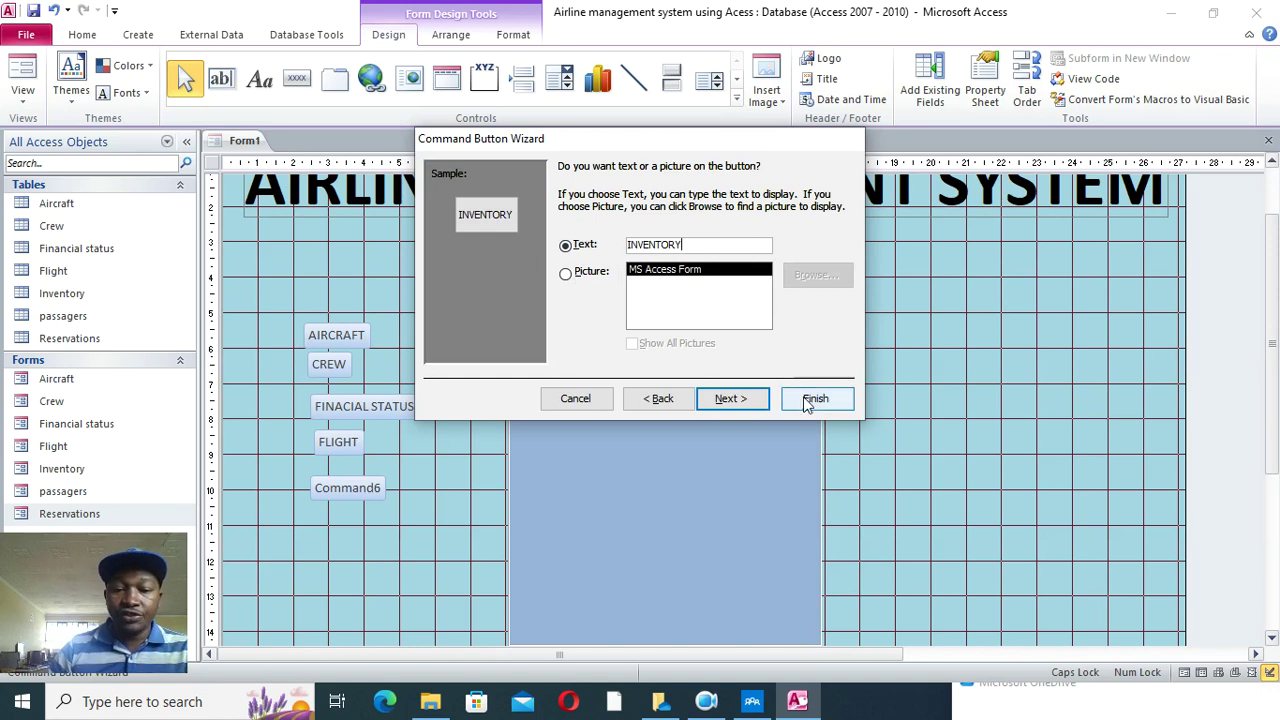
pyautogui.click(815, 398)
# - Add a PASSAGERS button that opens the passagers form
pyautogui.click(297, 78)
pyautogui.moveTo(312, 505); pyautogui.dragTo(394, 532)
pyautogui.click(601, 285)
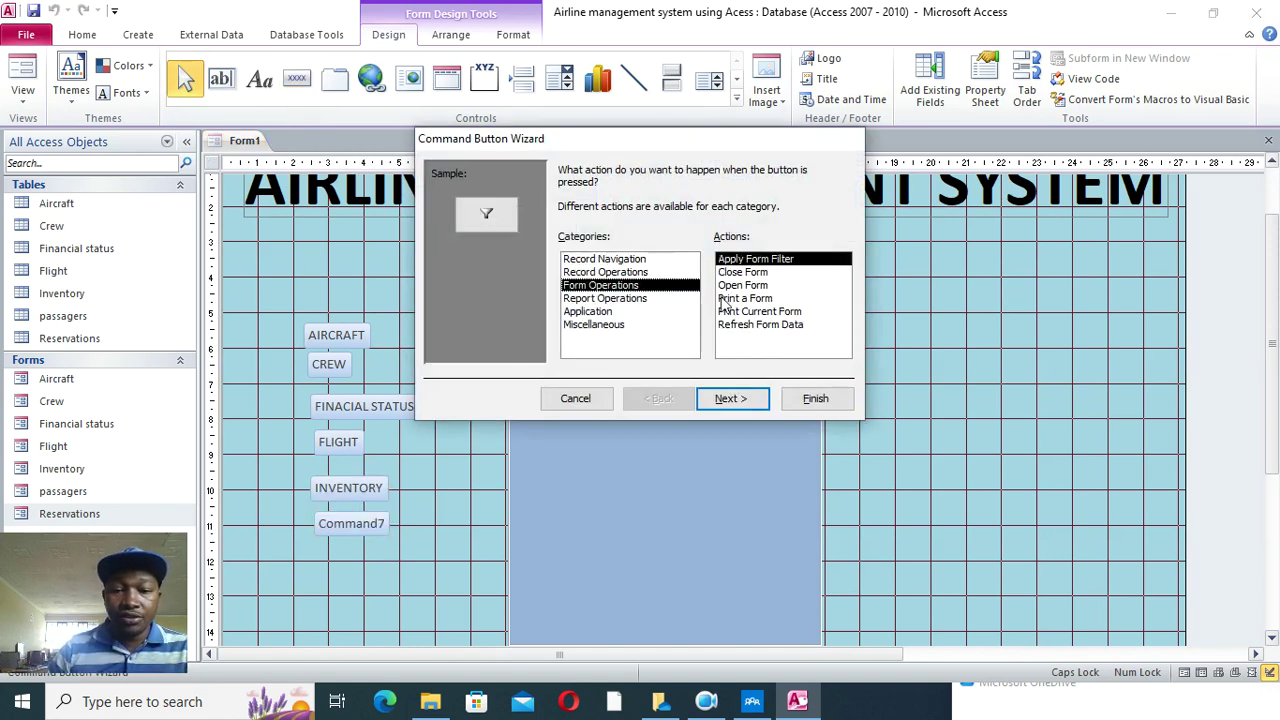
pyautogui.click(748, 286)
pyautogui.click(730, 398)
pyautogui.click(600, 275)
pyautogui.click(730, 398)
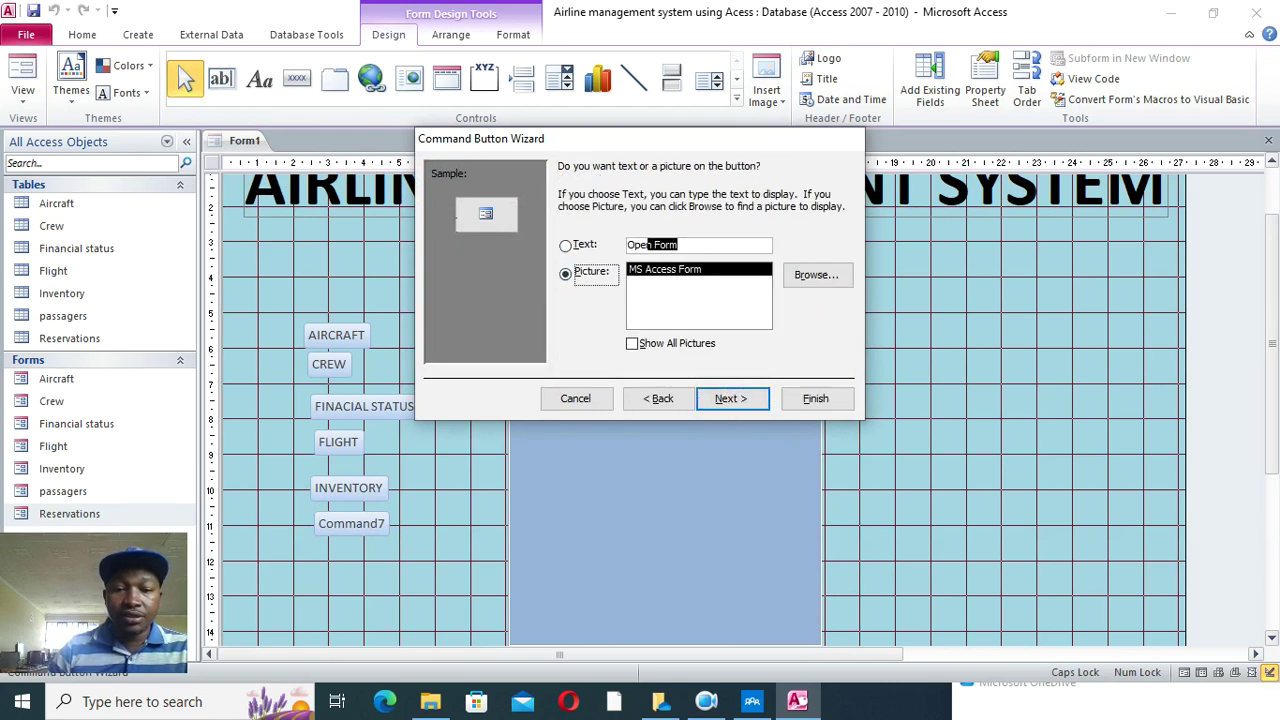
pyautogui.click(584, 244)
pyautogui.write('PASSAGERS')
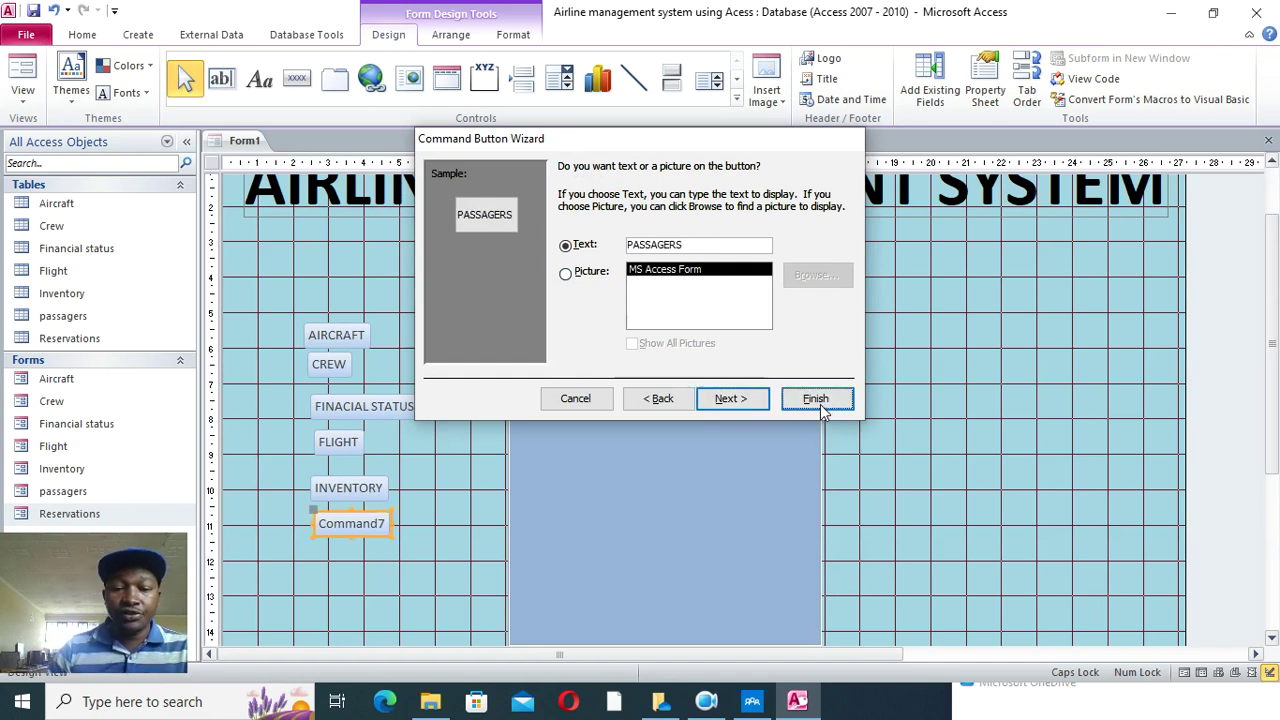
pyautogui.click(818, 401)
# - Add a RESERVATIONS button opening the Reservations form, and shift AIRCRAFT slightly left
pyautogui.click(296, 78)
pyautogui.moveTo(320, 548); pyautogui.dragTo(404, 572)
pyautogui.click(608, 286)
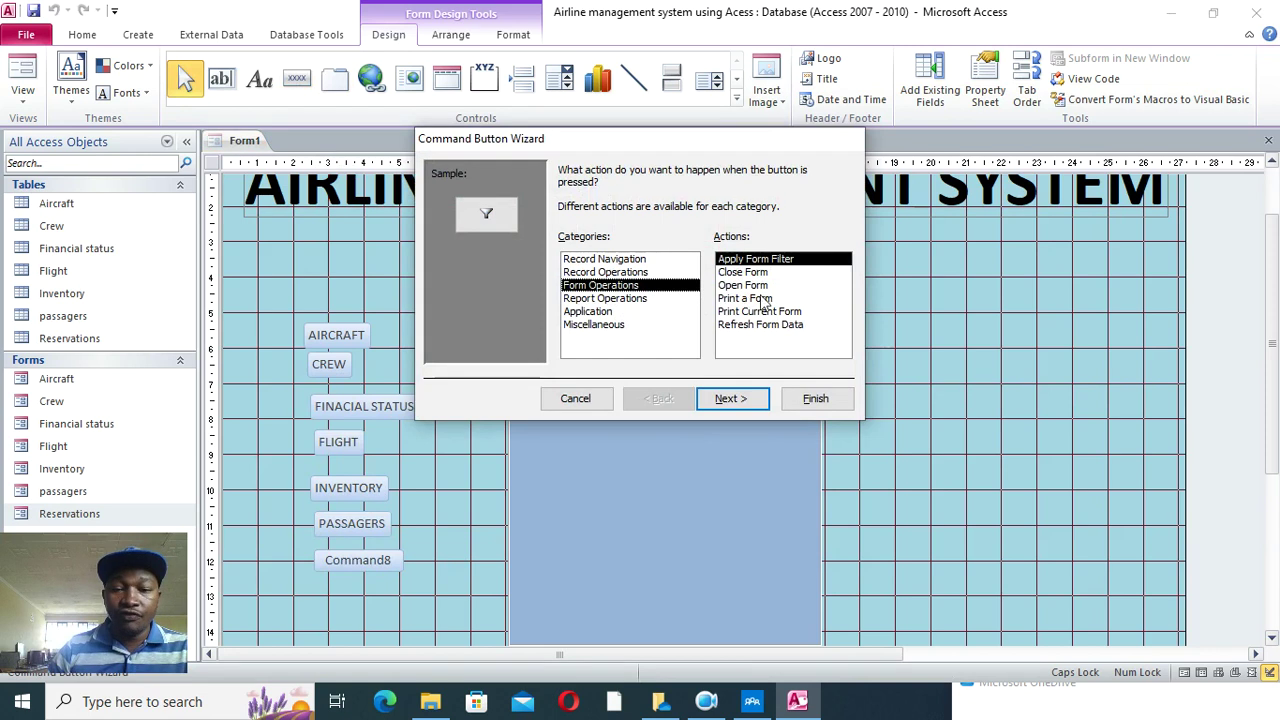
pyautogui.click(762, 287)
pyautogui.click(733, 399)
pyautogui.click(590, 287)
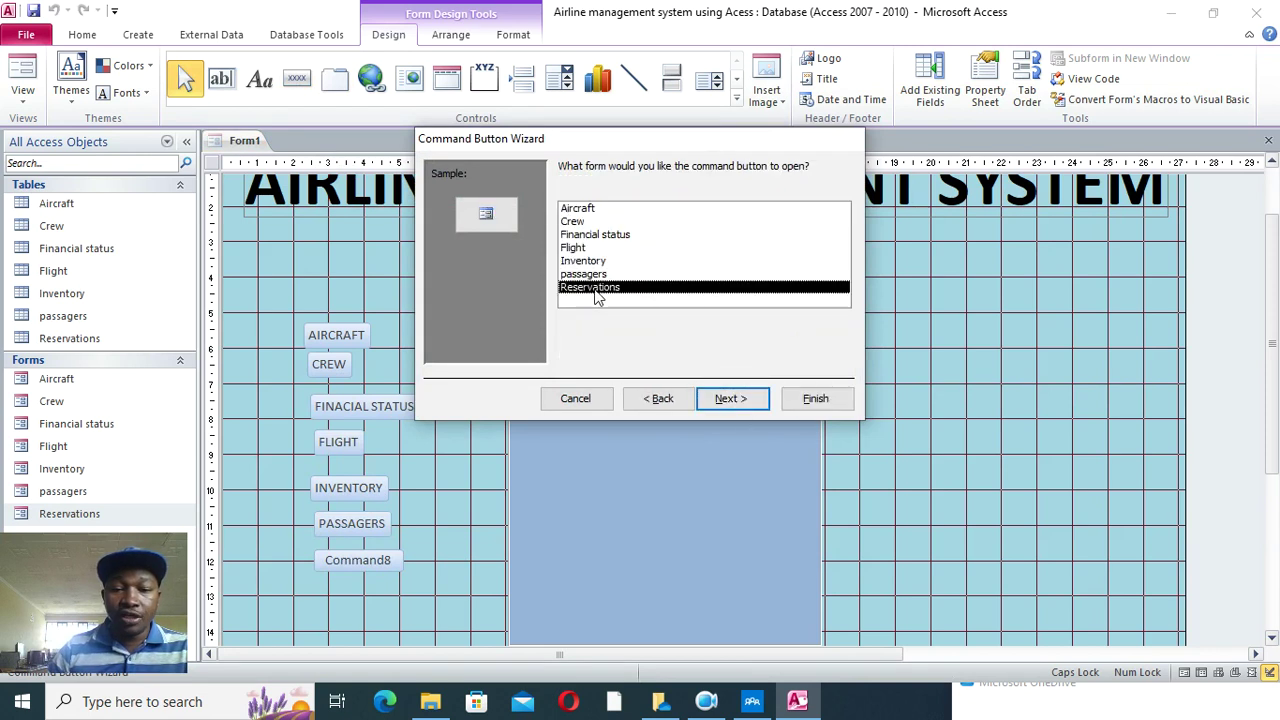
pyautogui.click(733, 398)
pyautogui.click(728, 398)
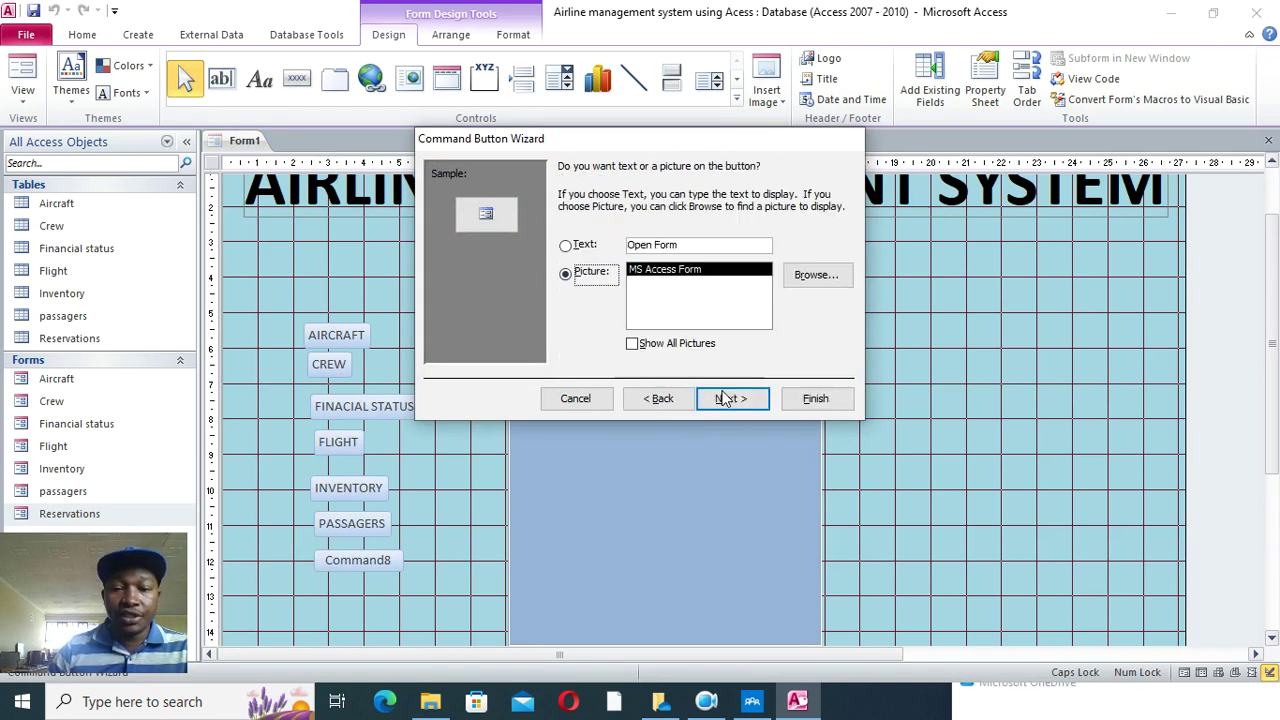
pyautogui.click(713, 240)
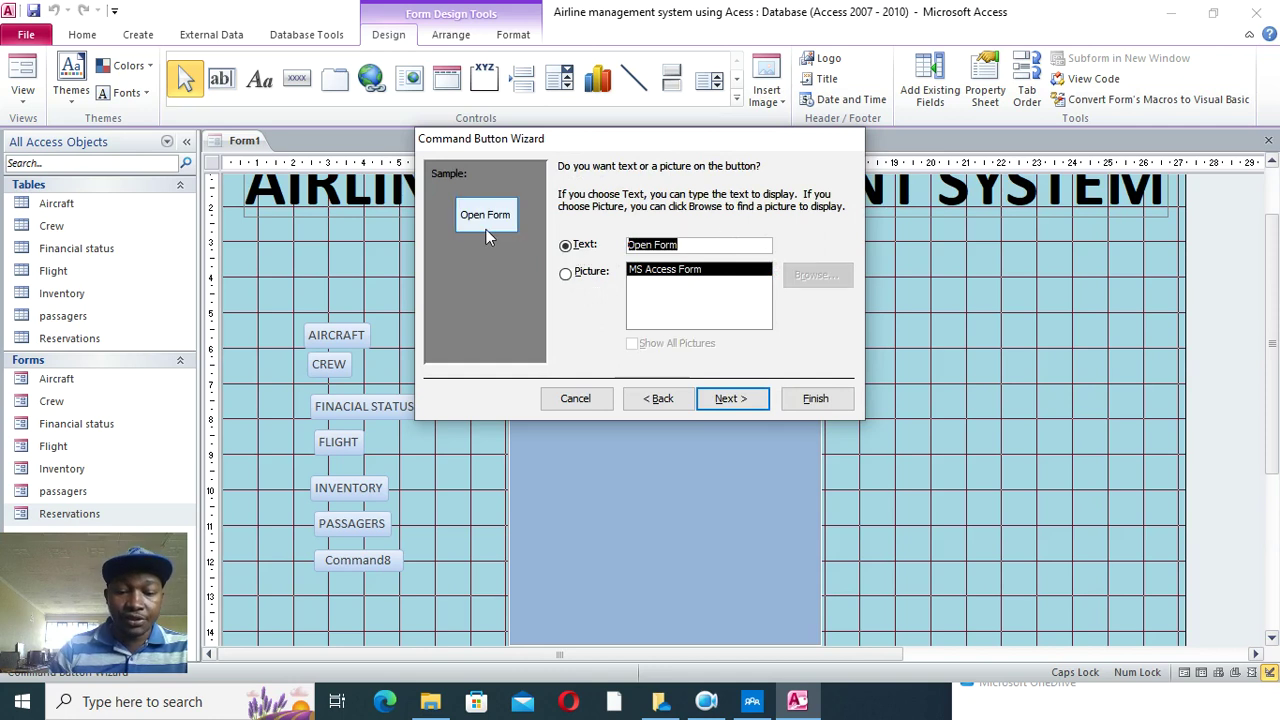
pyautogui.write('RESERVATIONS')
pyautogui.click(815, 399)
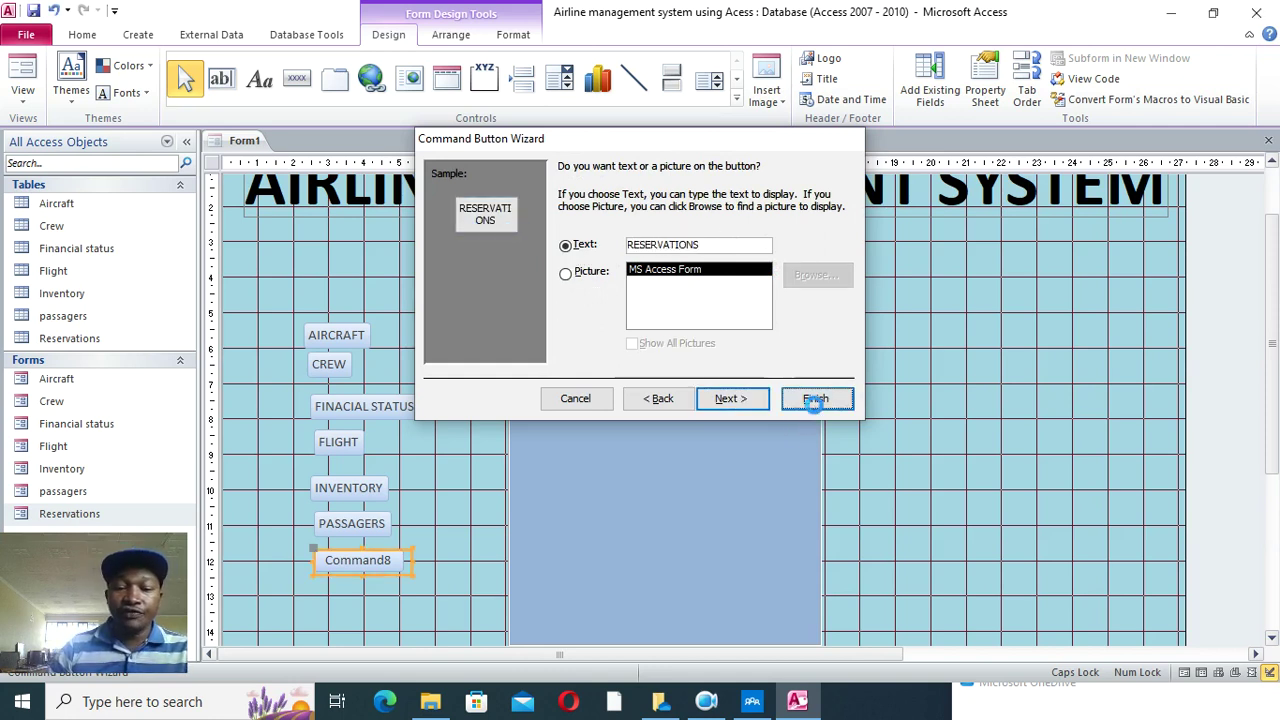
pyautogui.moveTo(345, 345); pyautogui.dragTo(337, 340)
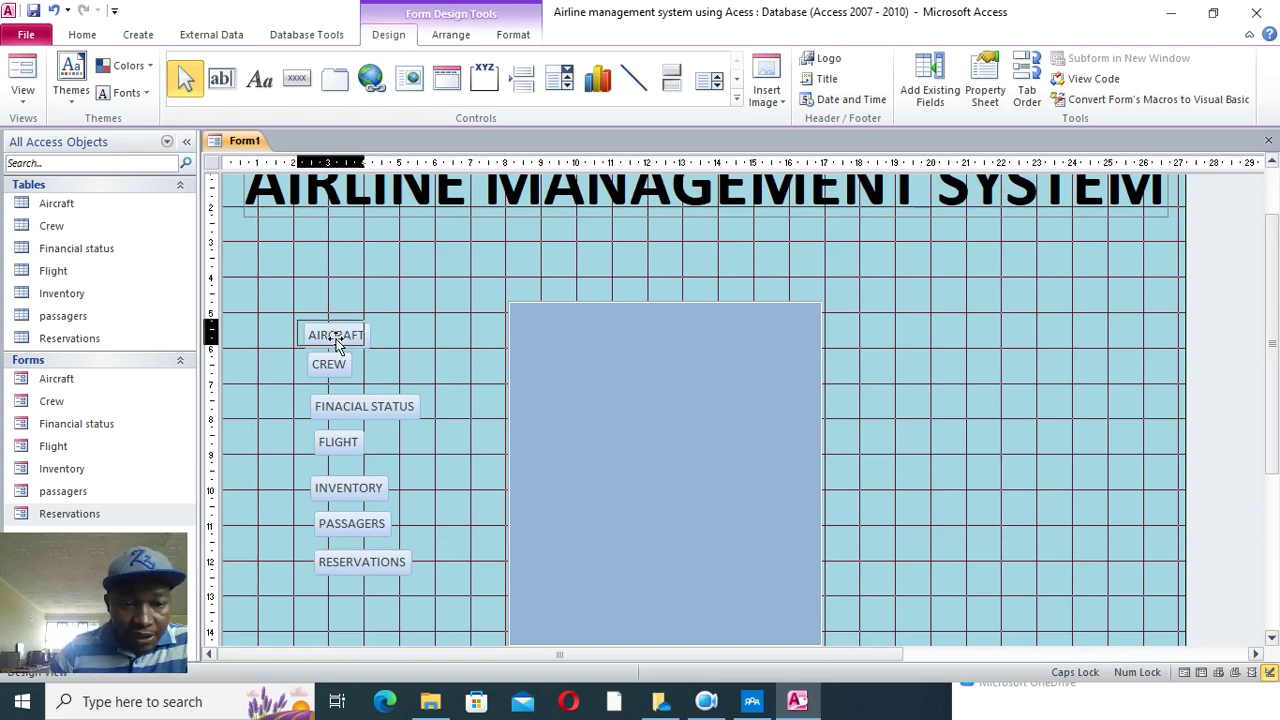
# - Line up the AIRCRAFT, CREW, FINACIAL STATUS, FLIGHT and INVENTORY buttons in a left-aligned column
pyautogui.moveTo(337, 341); pyautogui.dragTo(319, 374)
pyautogui.moveTo(367, 411); pyautogui.dragTo(340, 446)
pyautogui.moveTo(349, 494); pyautogui.dragTo(363, 577)
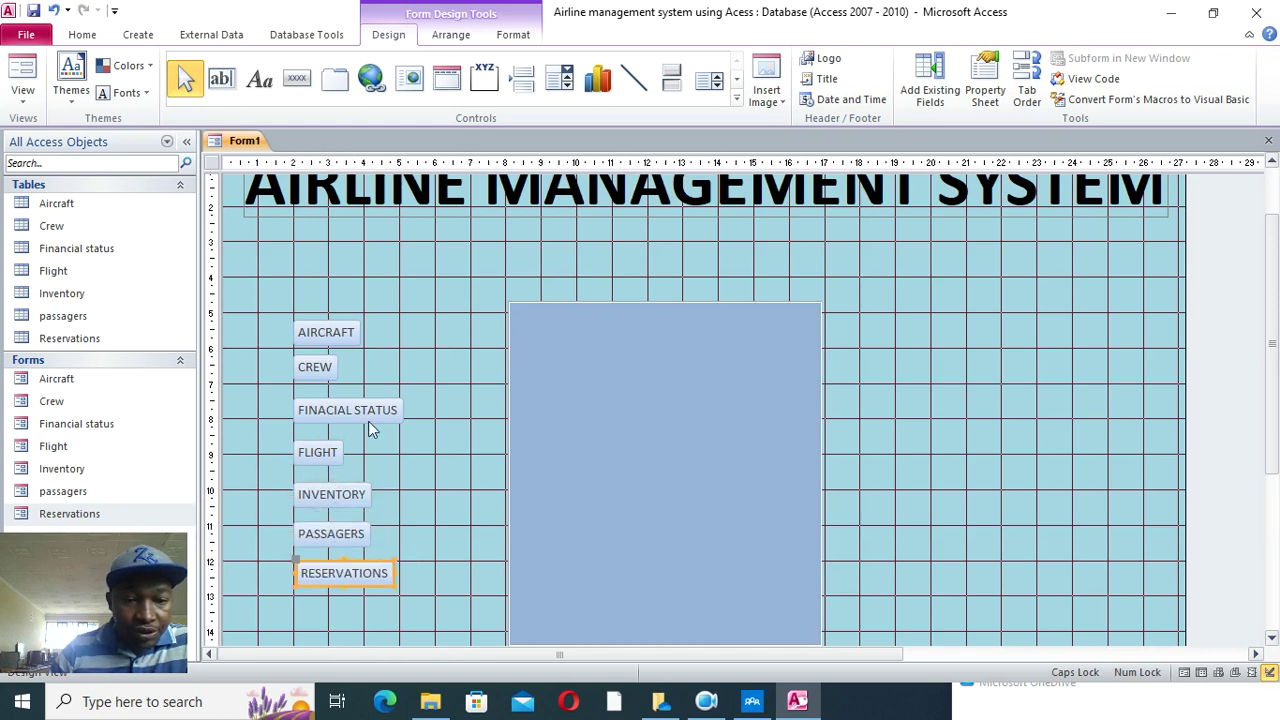
# - Widen CREW, AIRCRAFT, FLIGHT, INVENTORY and PASSAGERS to a matching width, then select all seven buttons
pyautogui.click(341, 367)
pyautogui.moveTo(337, 367); pyautogui.dragTo(397, 376)
pyautogui.click(348, 334)
pyautogui.moveTo(355, 334); pyautogui.dragTo(398, 340)
pyautogui.click(341, 447)
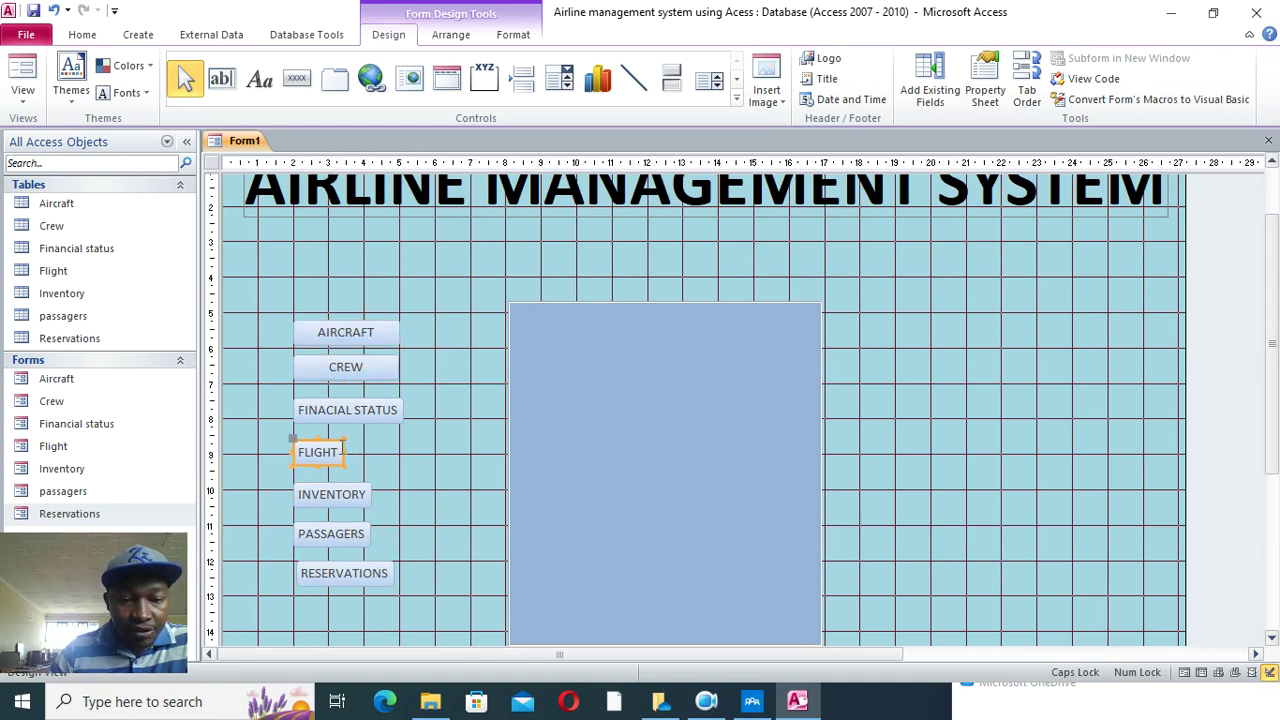
pyautogui.moveTo(344, 455); pyautogui.dragTo(404, 452)
pyautogui.click(371, 497)
pyautogui.moveTo(372, 493); pyautogui.dragTo(399, 495)
pyautogui.click(370, 537)
pyautogui.moveTo(372, 537); pyautogui.dragTo(406, 572)
pyautogui.click(380, 578)
pyautogui.moveTo(414, 312); pyautogui.dragTo(333, 626)
# - Give the seven selected buttons a black fill and white caption text
pyautogui.click(514, 36)
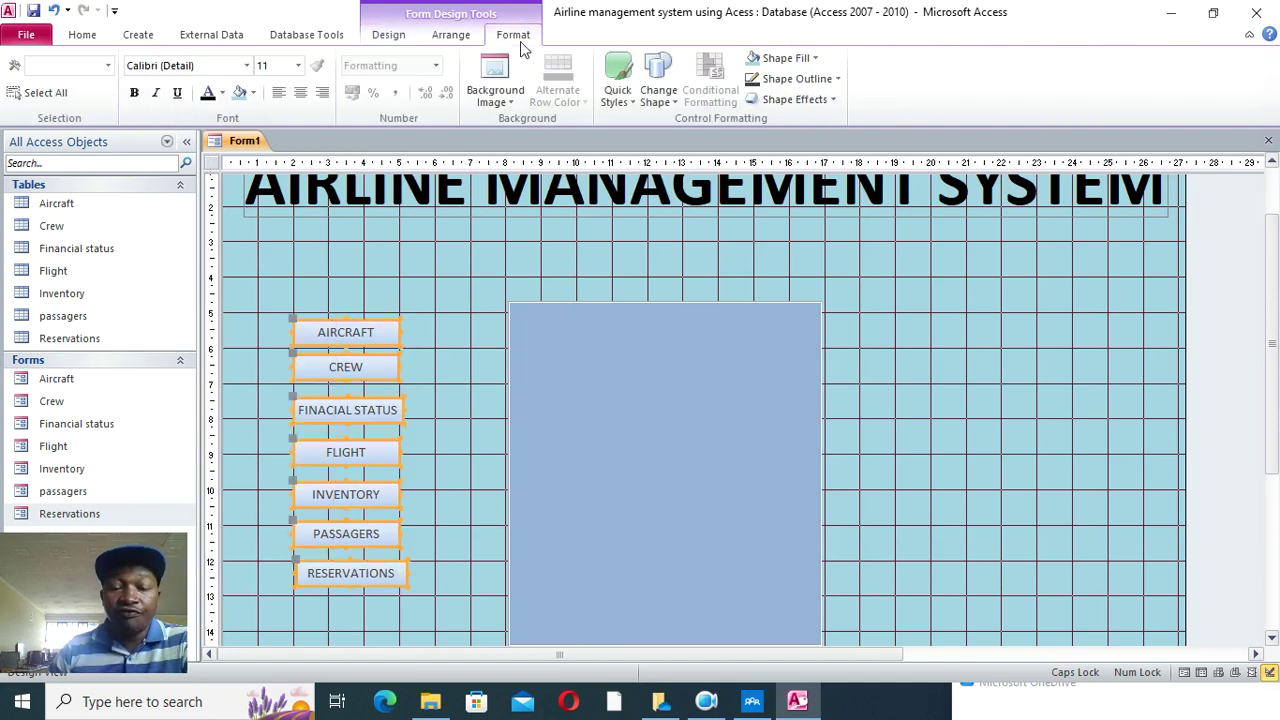
pyautogui.click(802, 56)
pyautogui.click(767, 118)
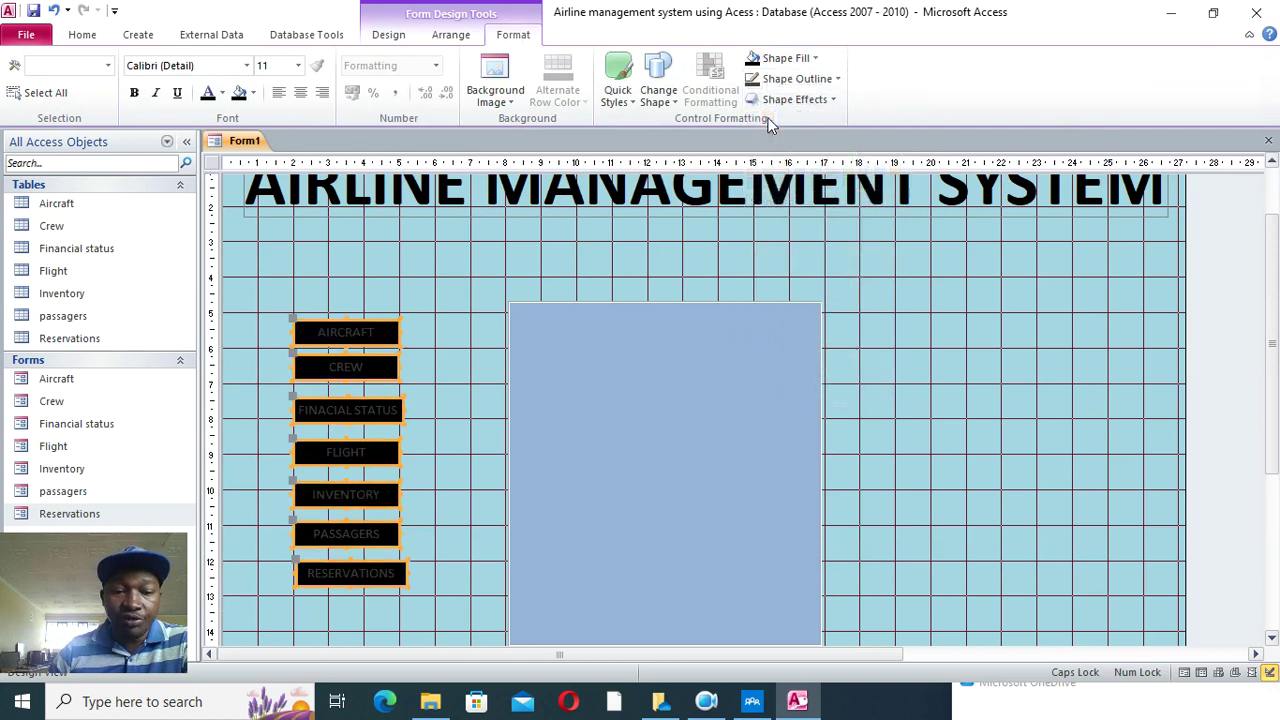
pyautogui.click(222, 93)
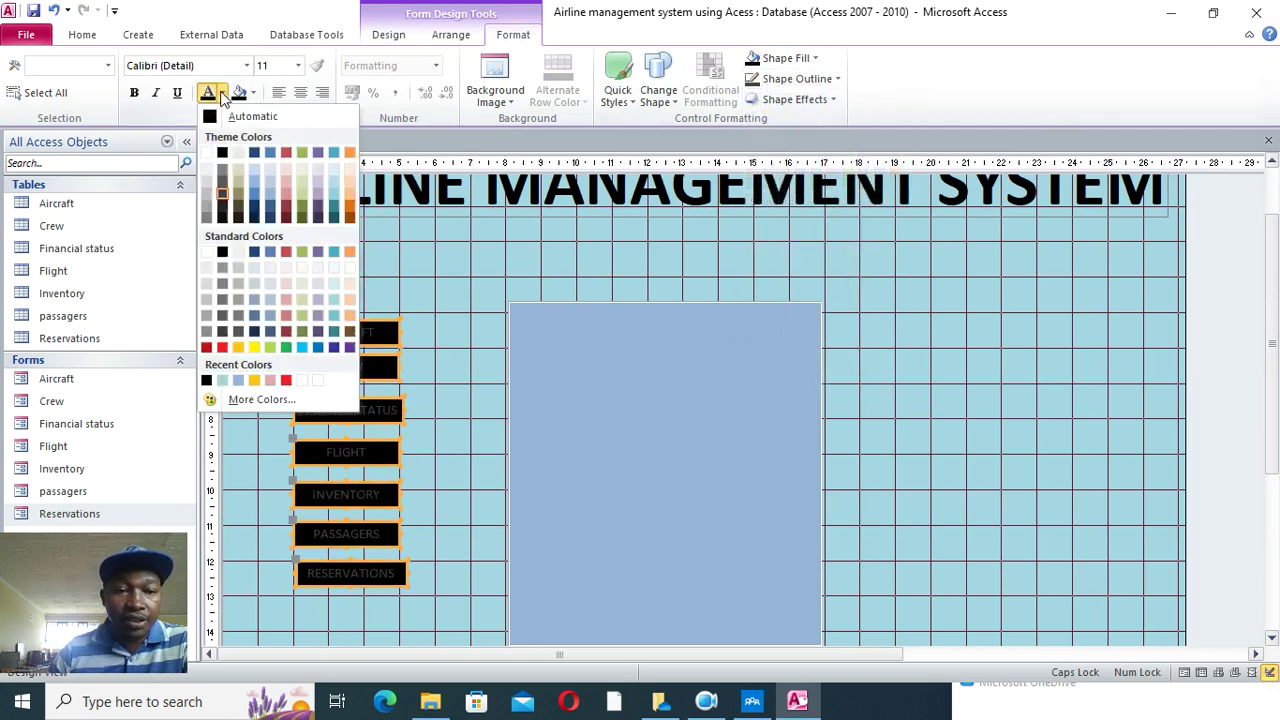
pyautogui.click(206, 153)
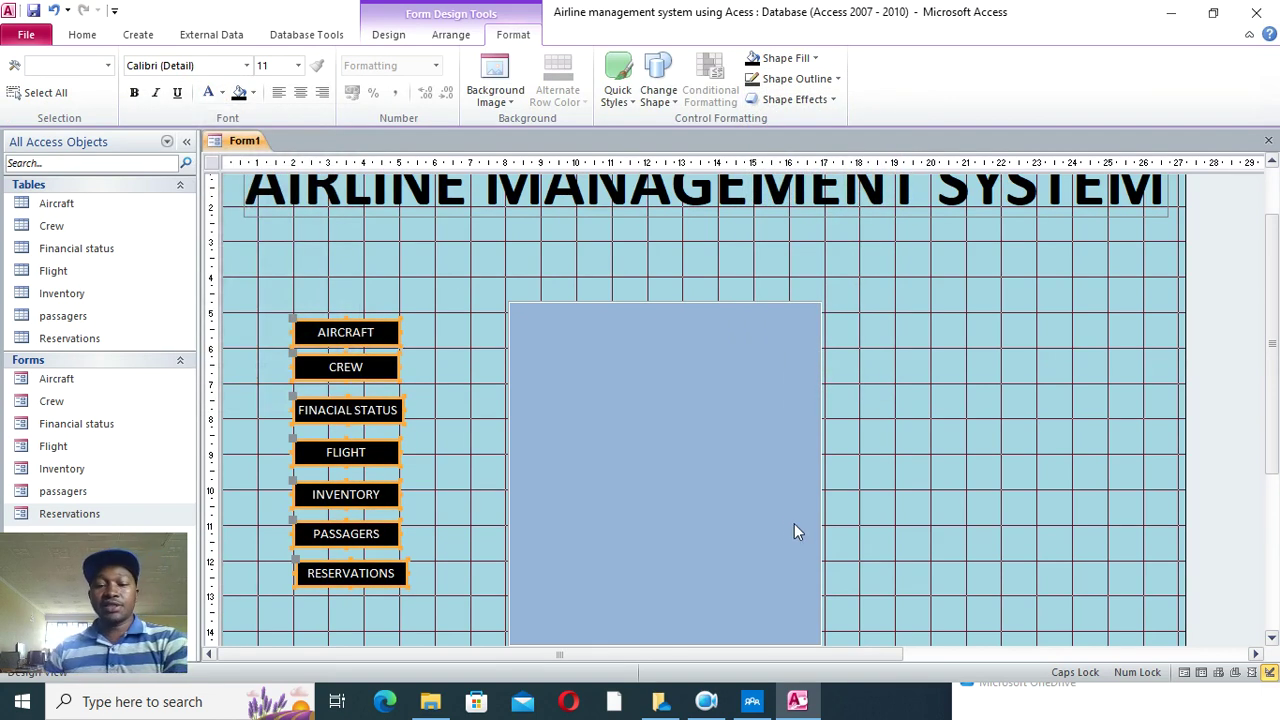
# - Save the form under the name DASHBOARD
pyautogui.scroll(-1, 626, 443)
pyautogui.click(29, 16)
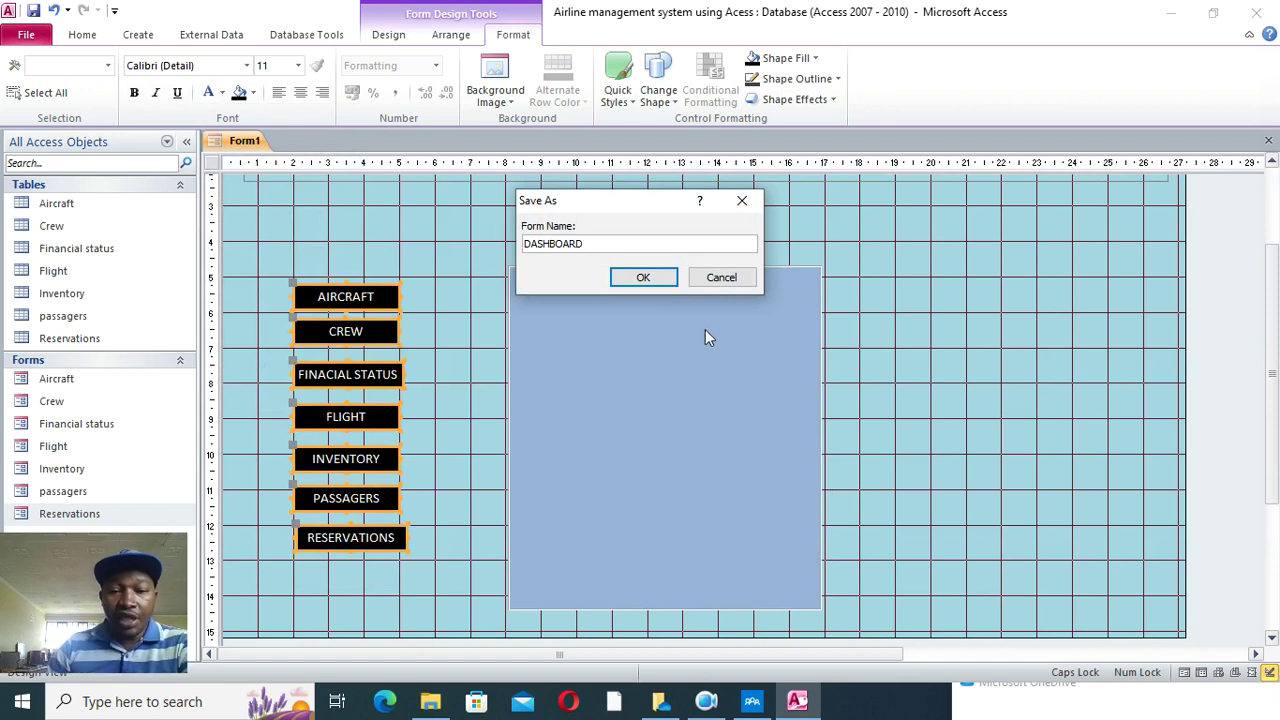
pyautogui.click(655, 280)
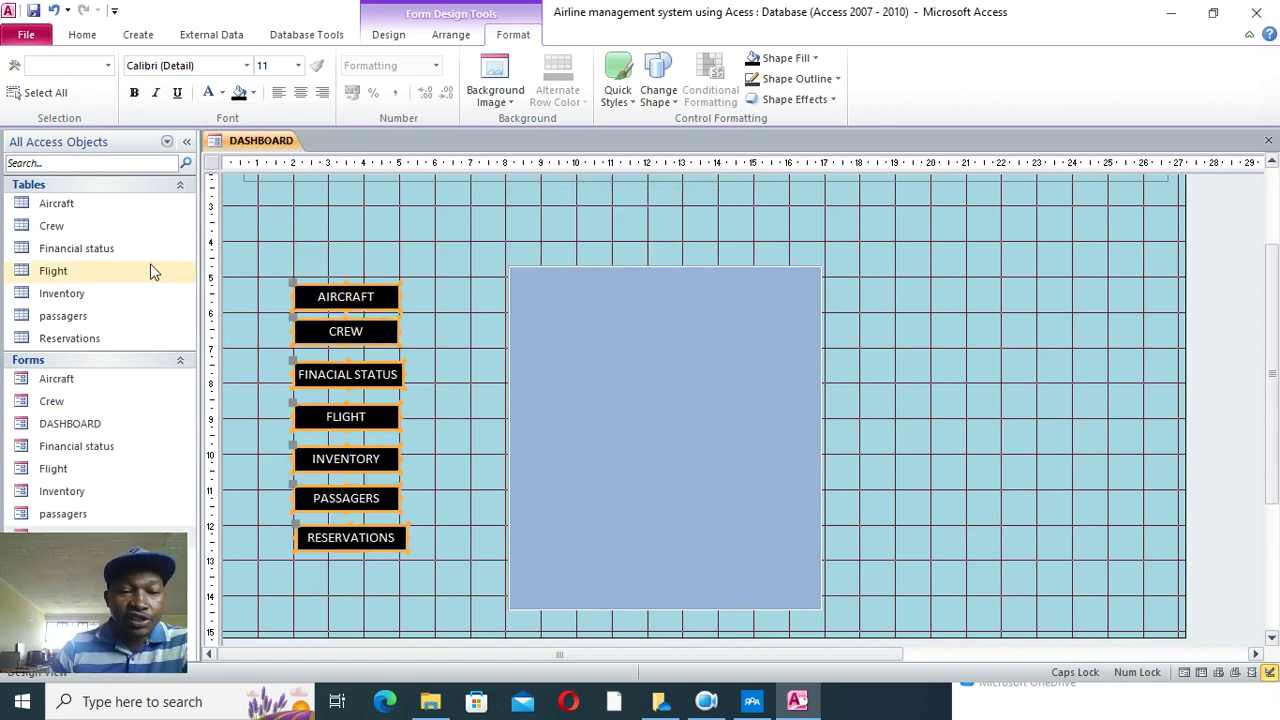
# - Create and save quick reports named Aircraft and Crew from their tables
pyautogui.click(72, 207)
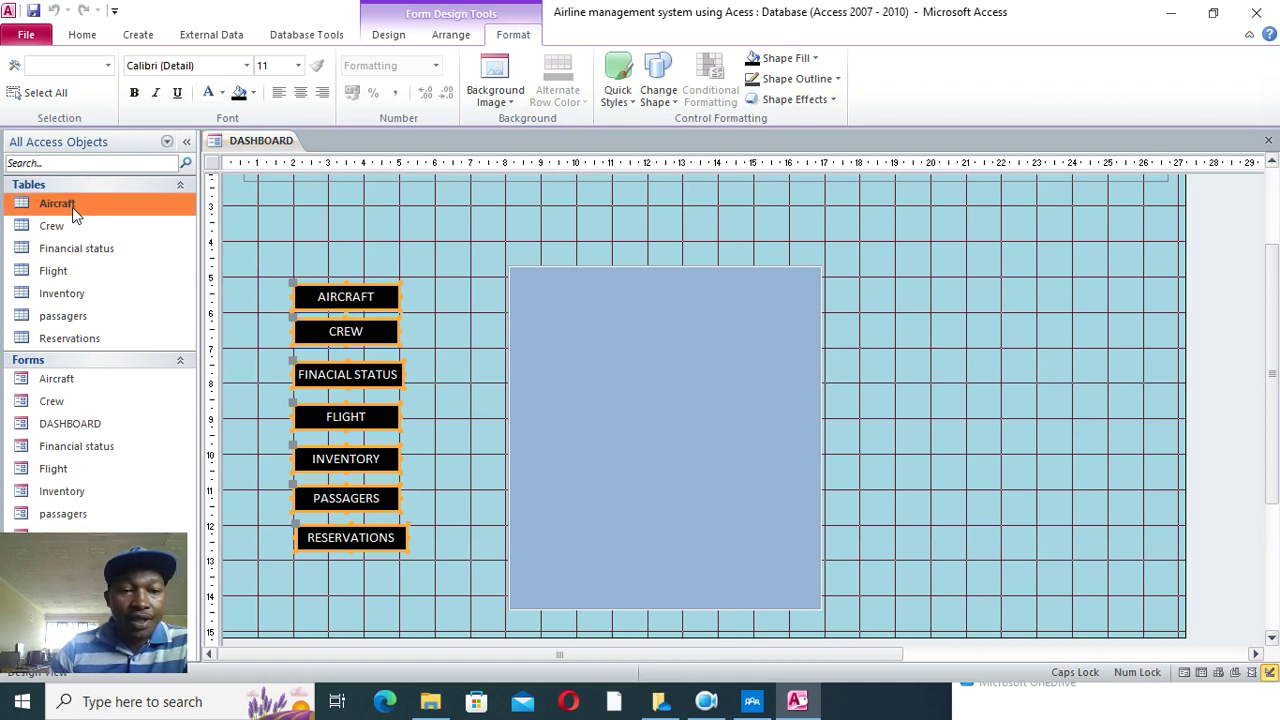
pyautogui.click(390, 42)
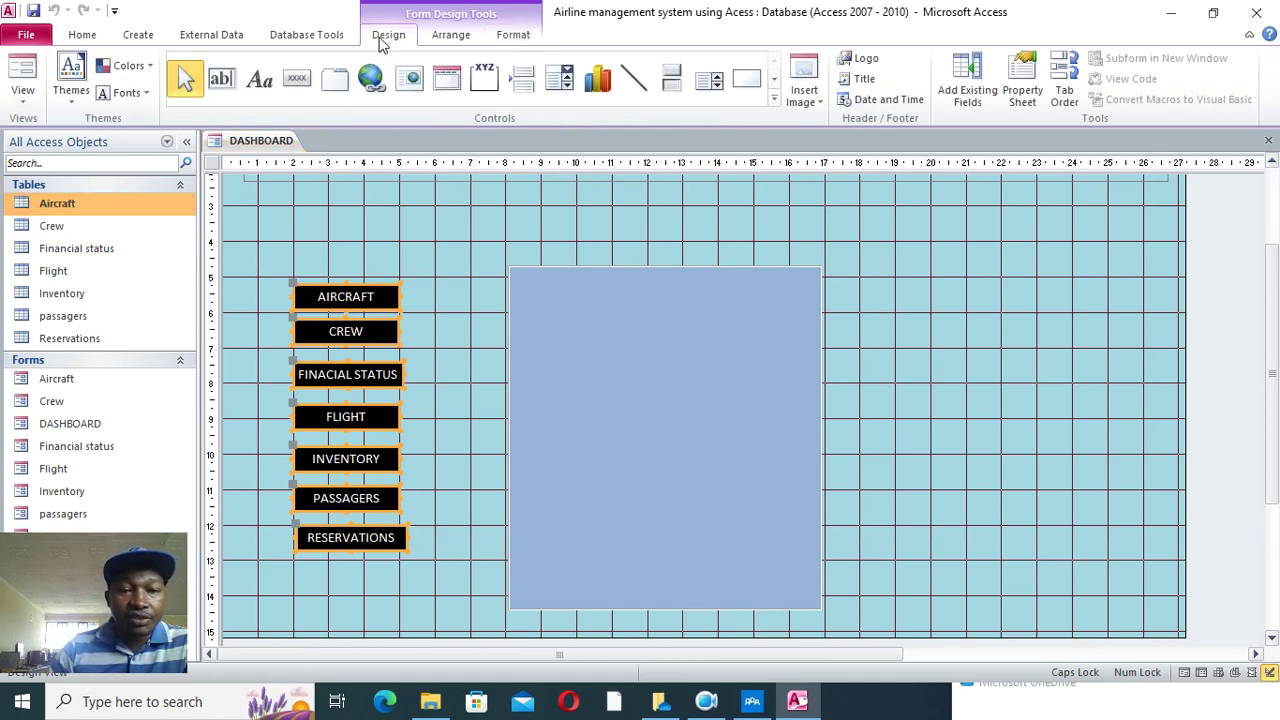
pyautogui.click(132, 38)
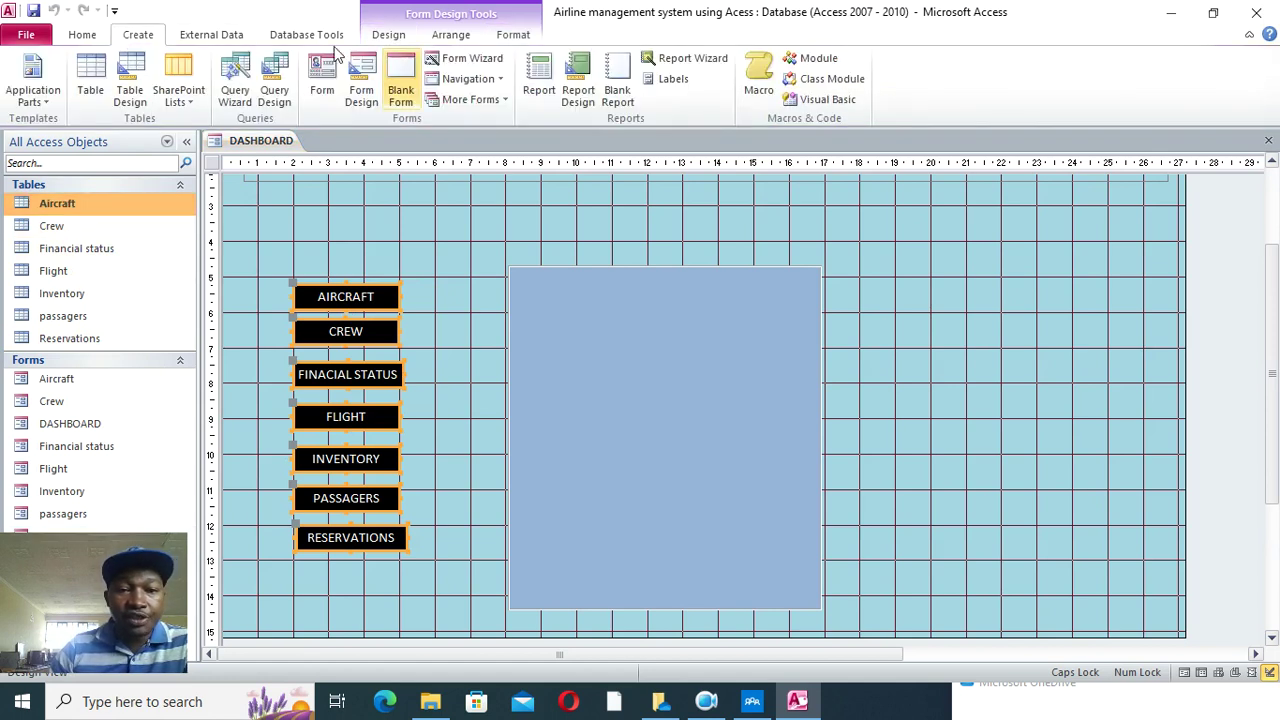
pyautogui.click(540, 88)
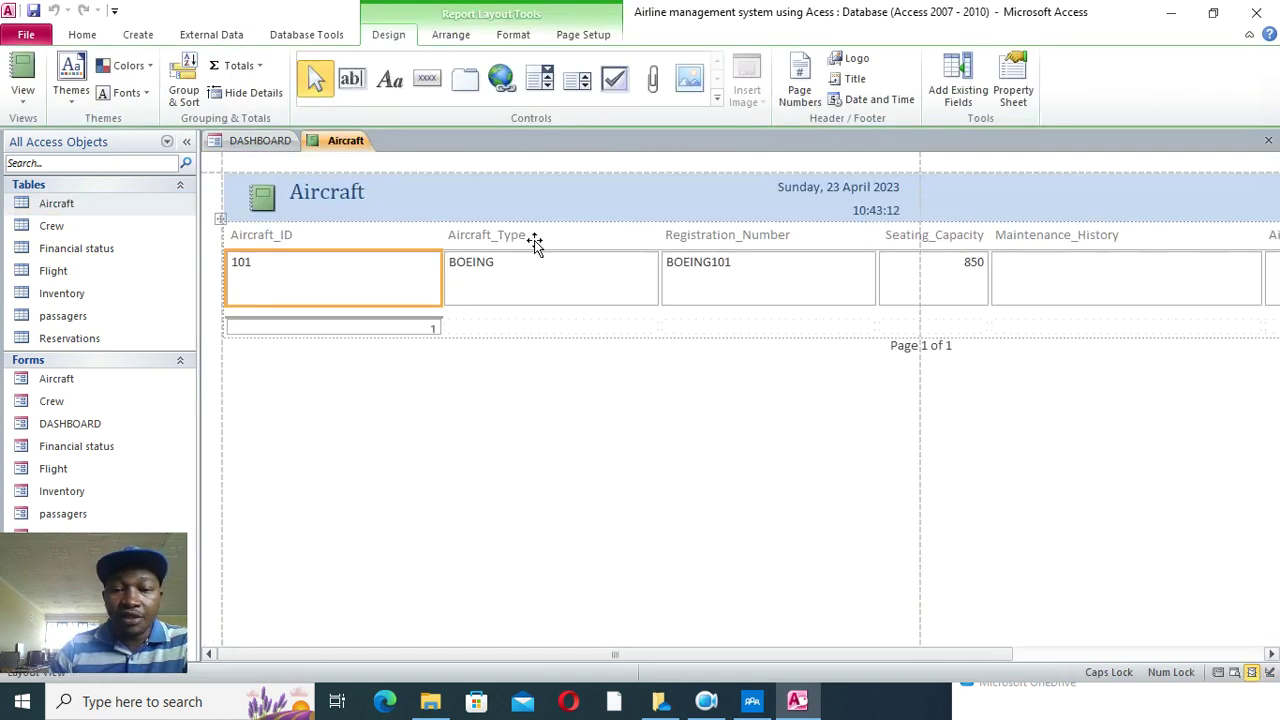
pyautogui.click(1268, 140)
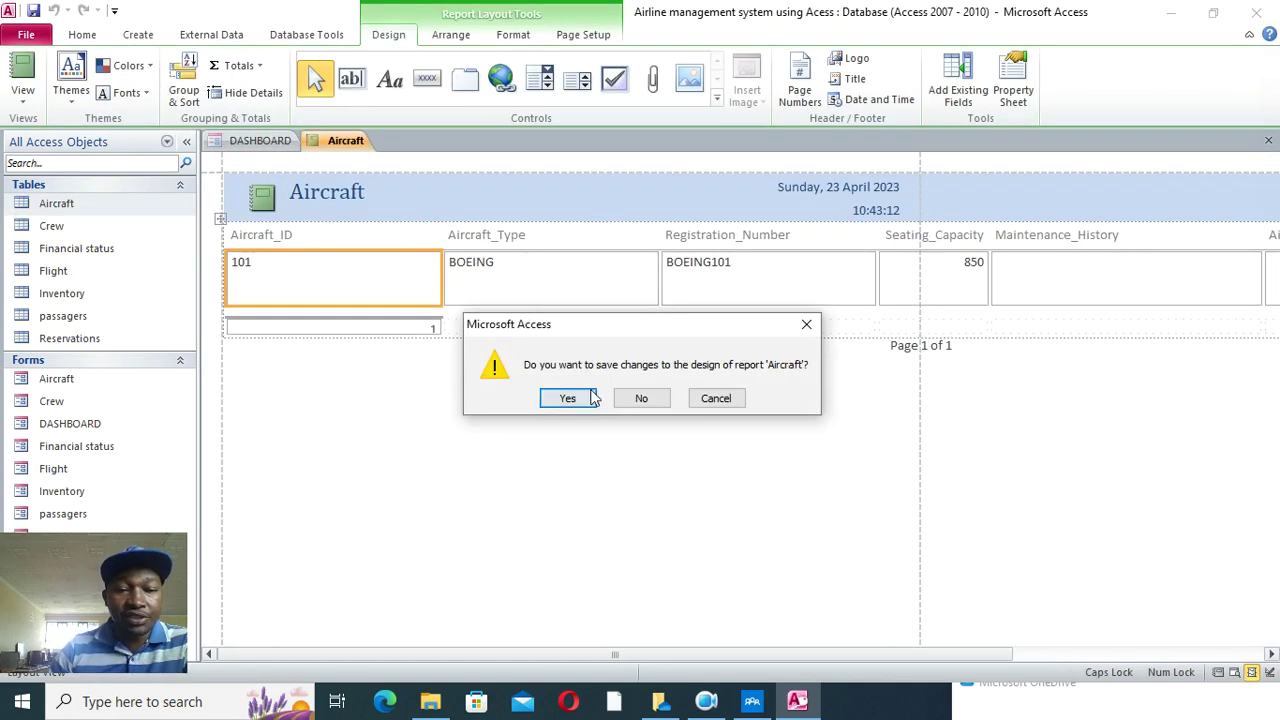
pyautogui.click(567, 398)
pyautogui.click(643, 278)
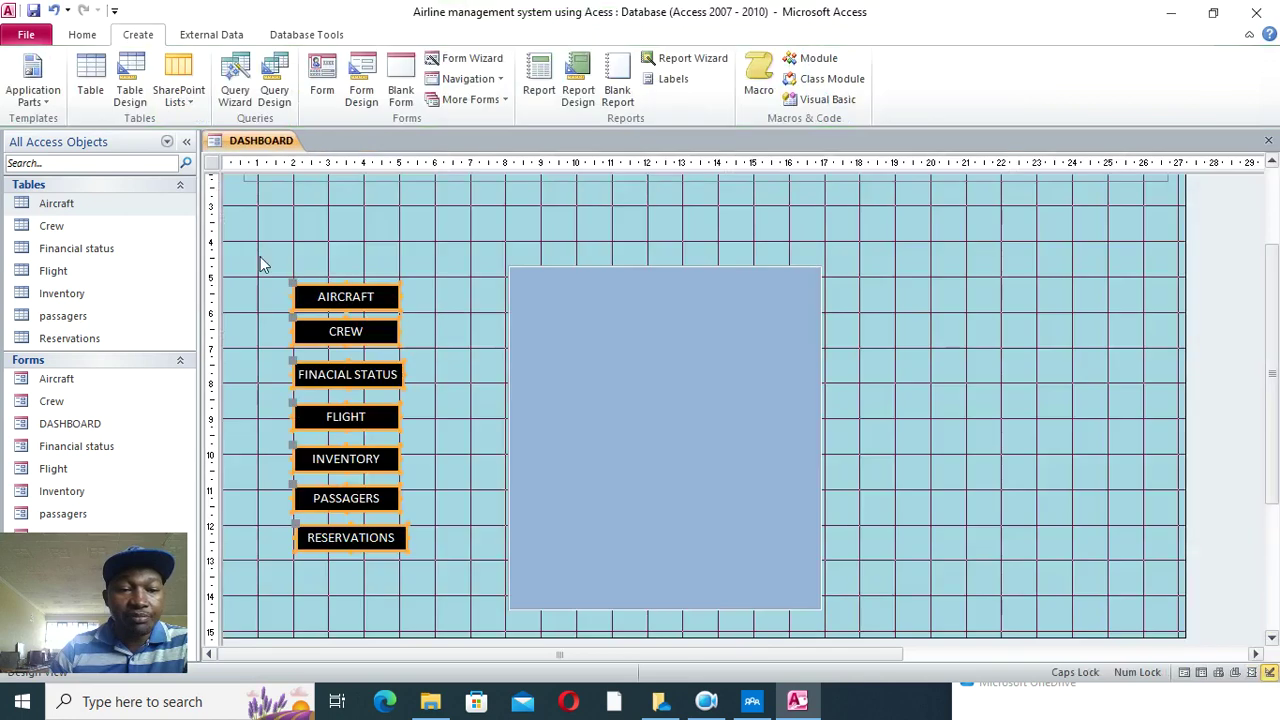
pyautogui.click(86, 228)
pyautogui.click(532, 92)
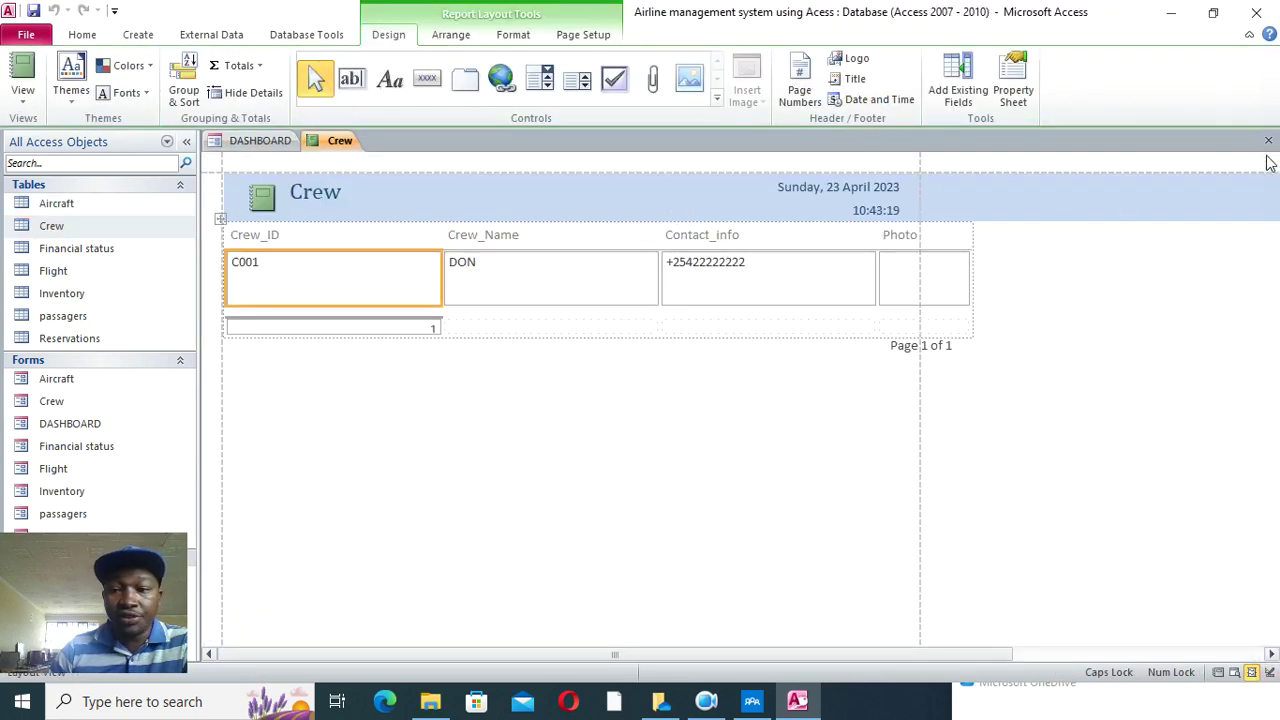
pyautogui.click(1268, 140)
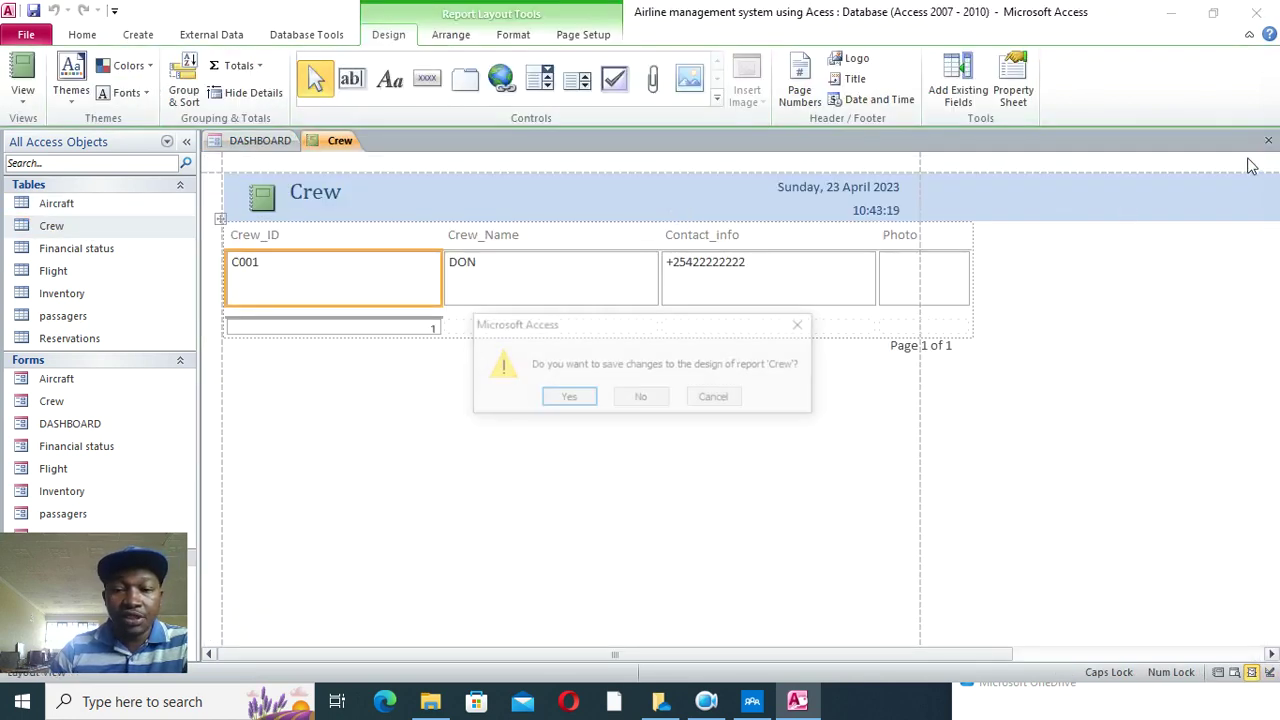
pyautogui.click(568, 397)
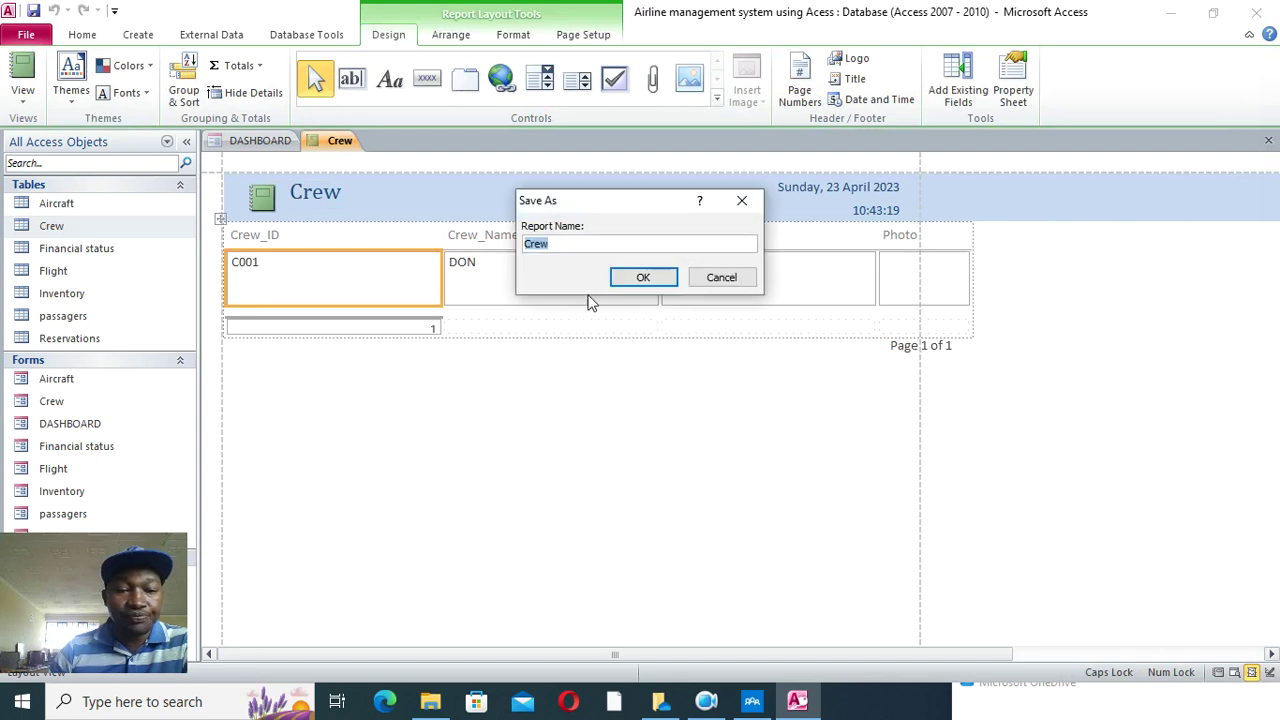
pyautogui.click(646, 277)
# - Create and save quick reports named Financial status and Flight, dismissing an invalid-setting error
pyautogui.click(72, 248)
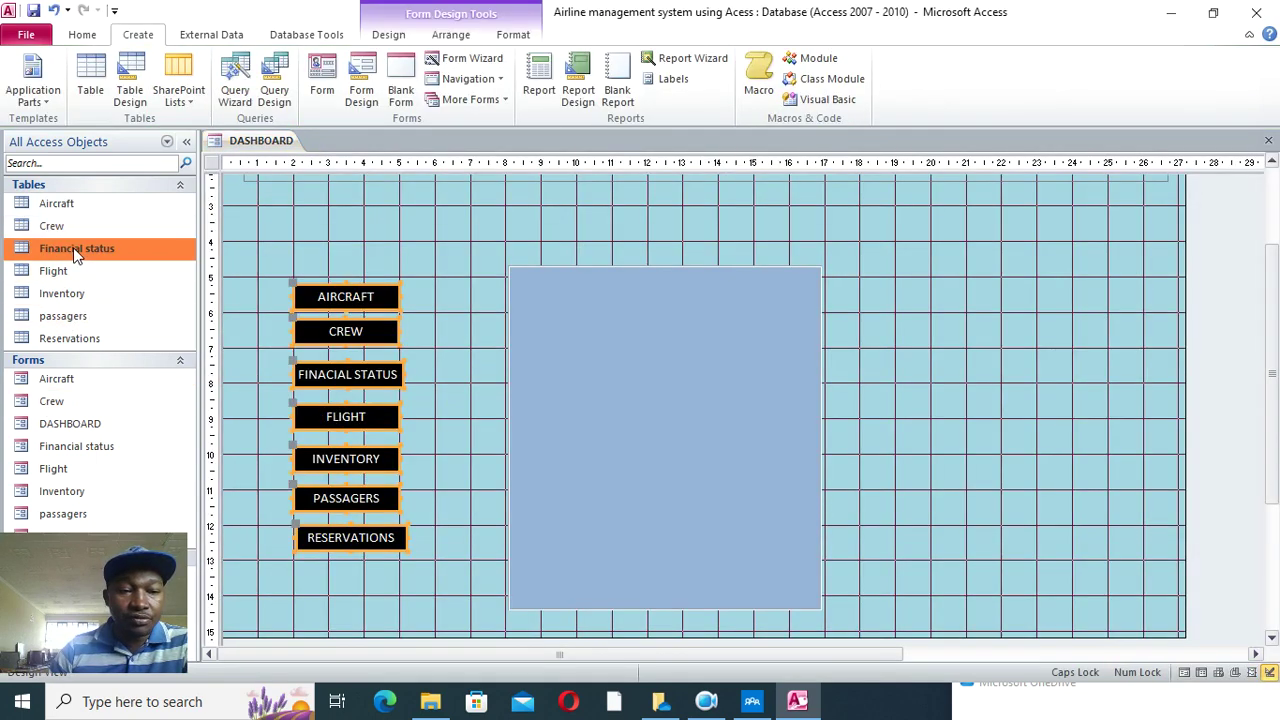
pyautogui.click(539, 85)
pyautogui.click(645, 422)
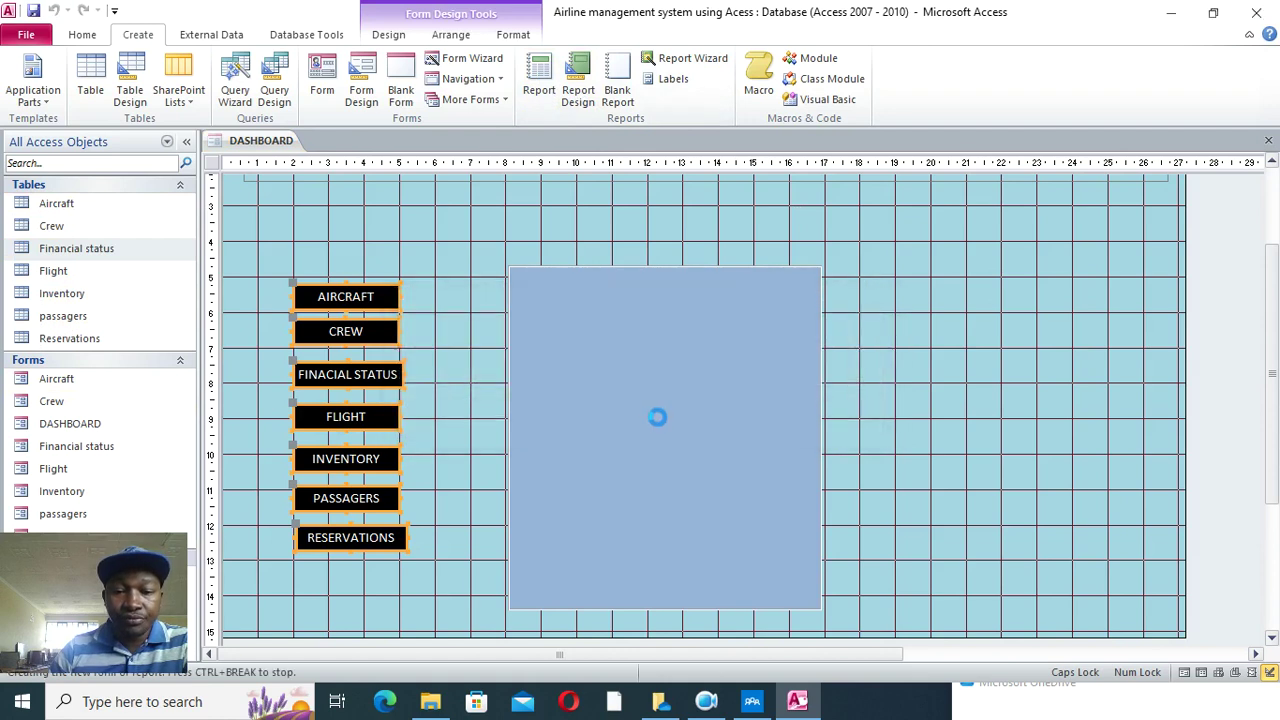
pyautogui.click(1268, 140)
pyautogui.click(572, 399)
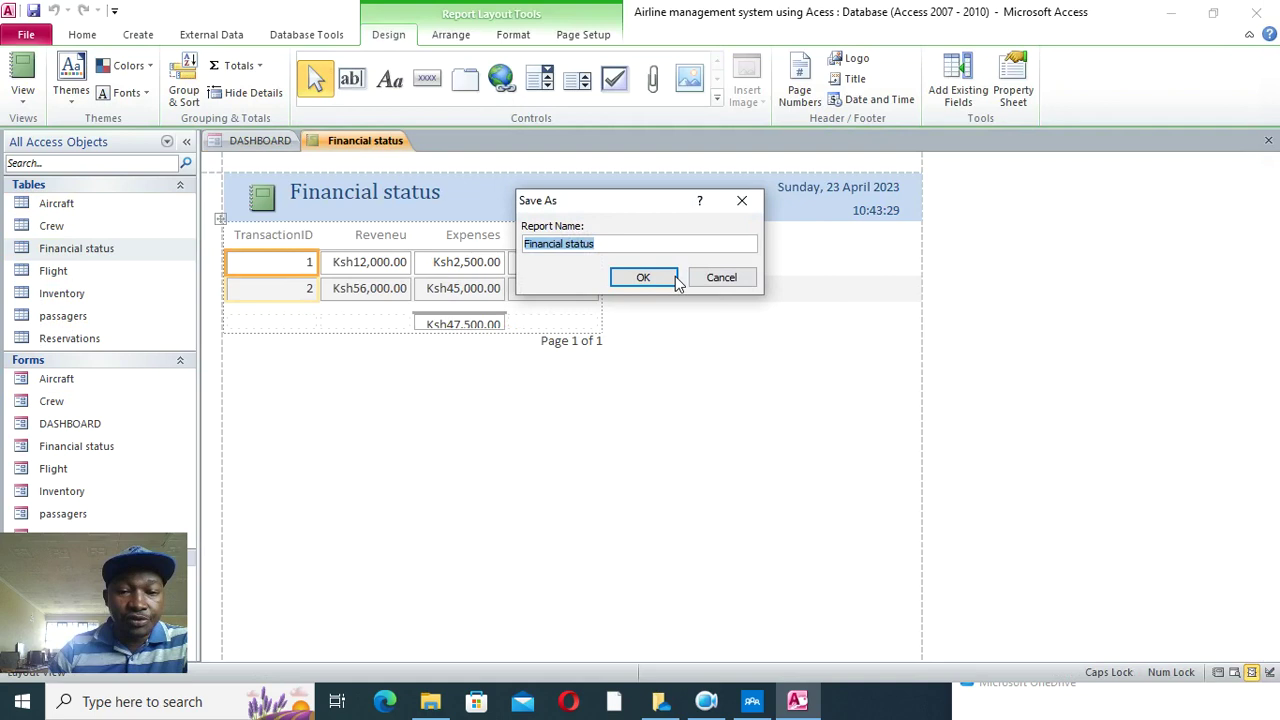
pyautogui.click(660, 278)
pyautogui.click(90, 271)
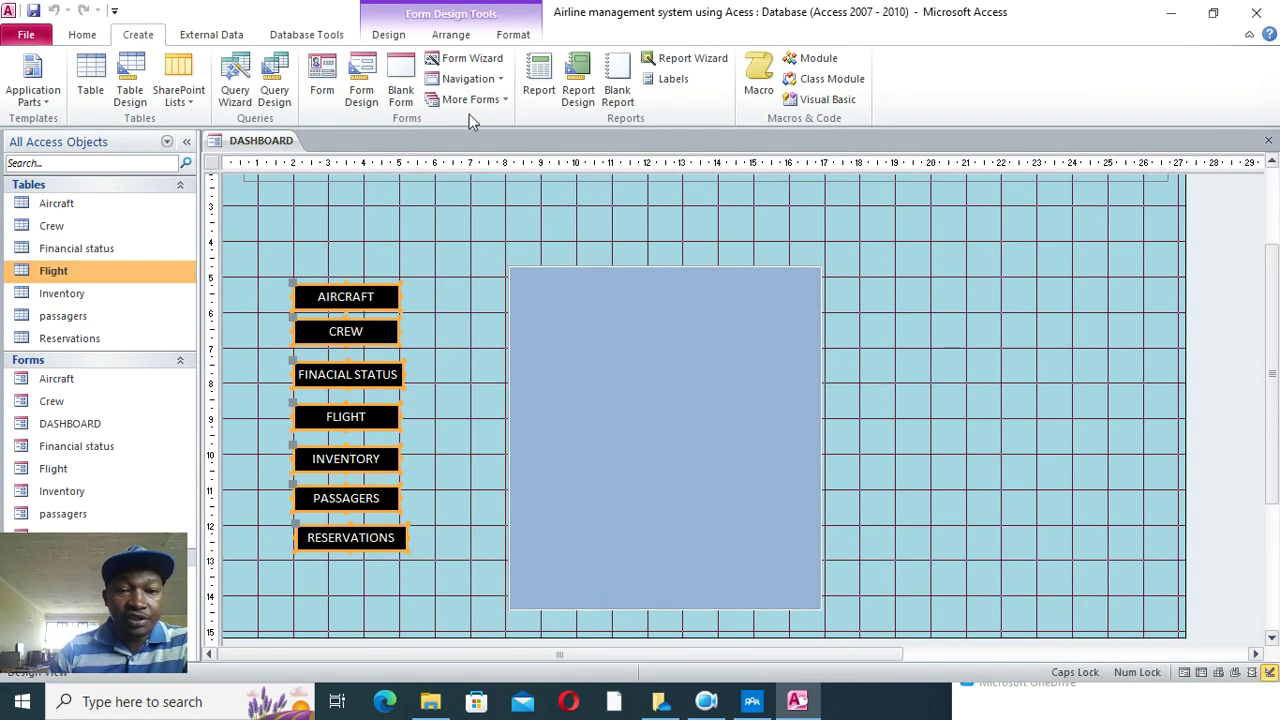
pyautogui.click(538, 85)
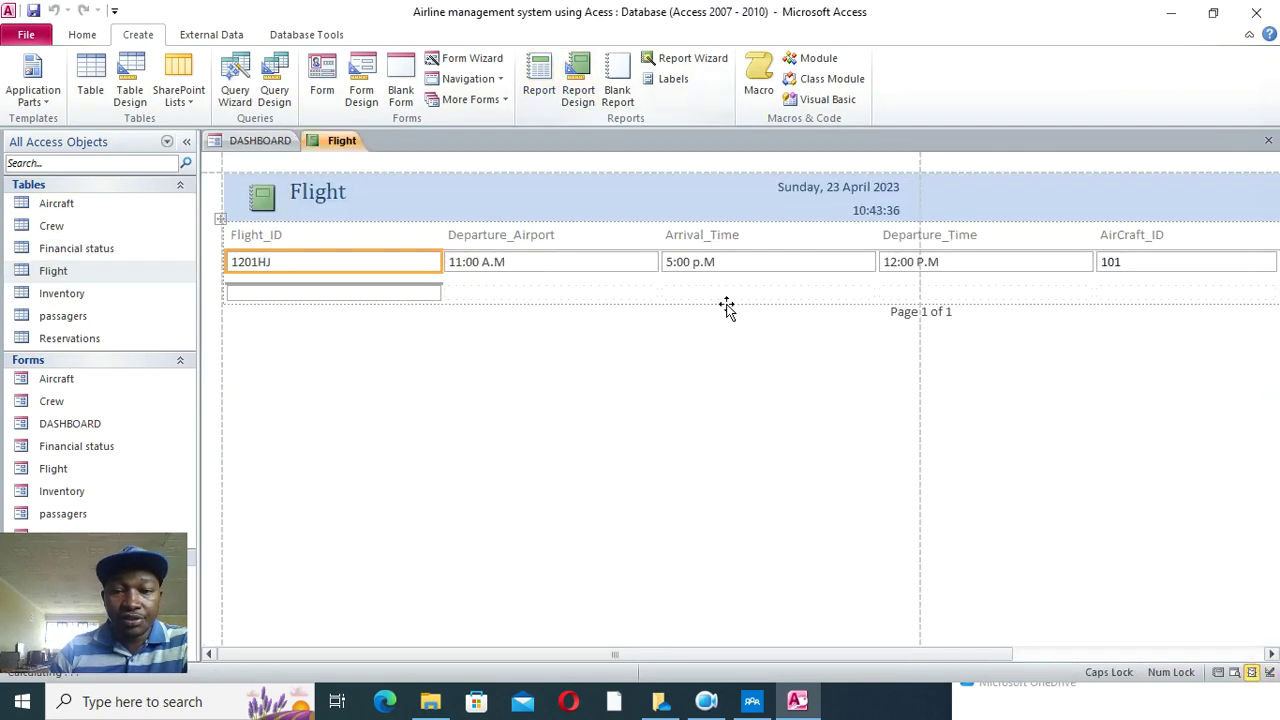
pyautogui.click(1268, 140)
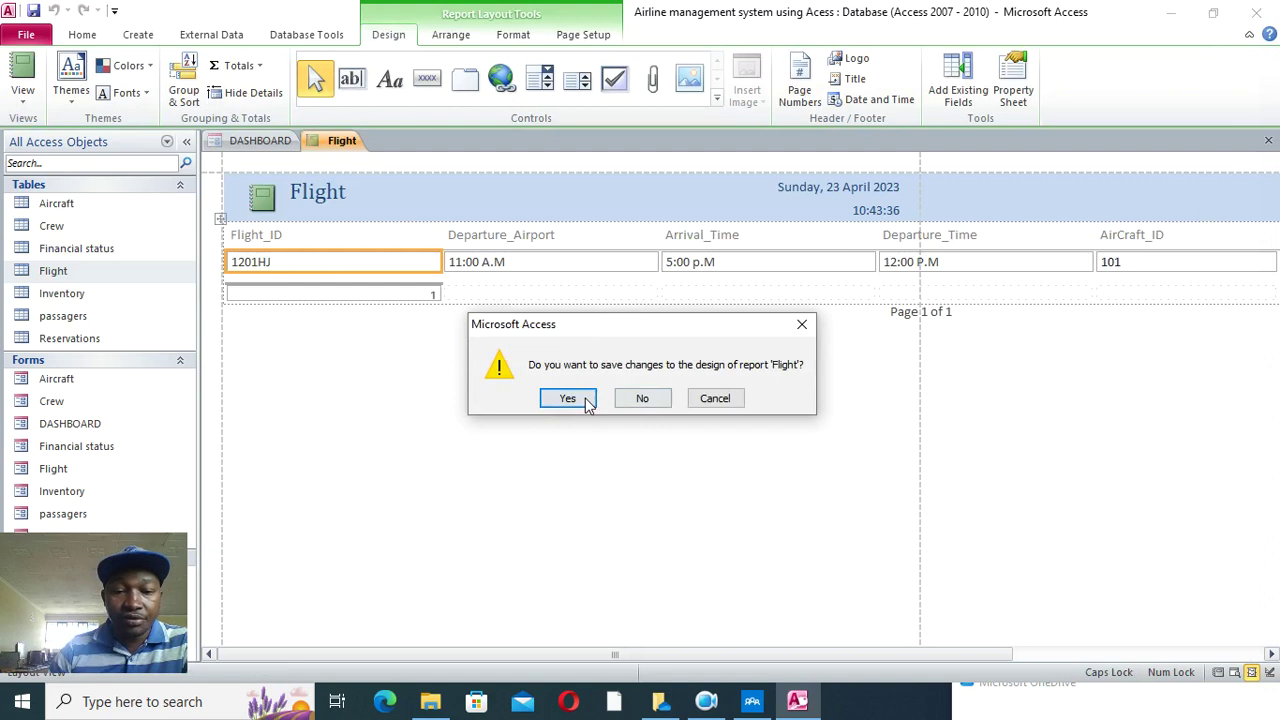
pyautogui.click(587, 400)
pyautogui.click(645, 280)
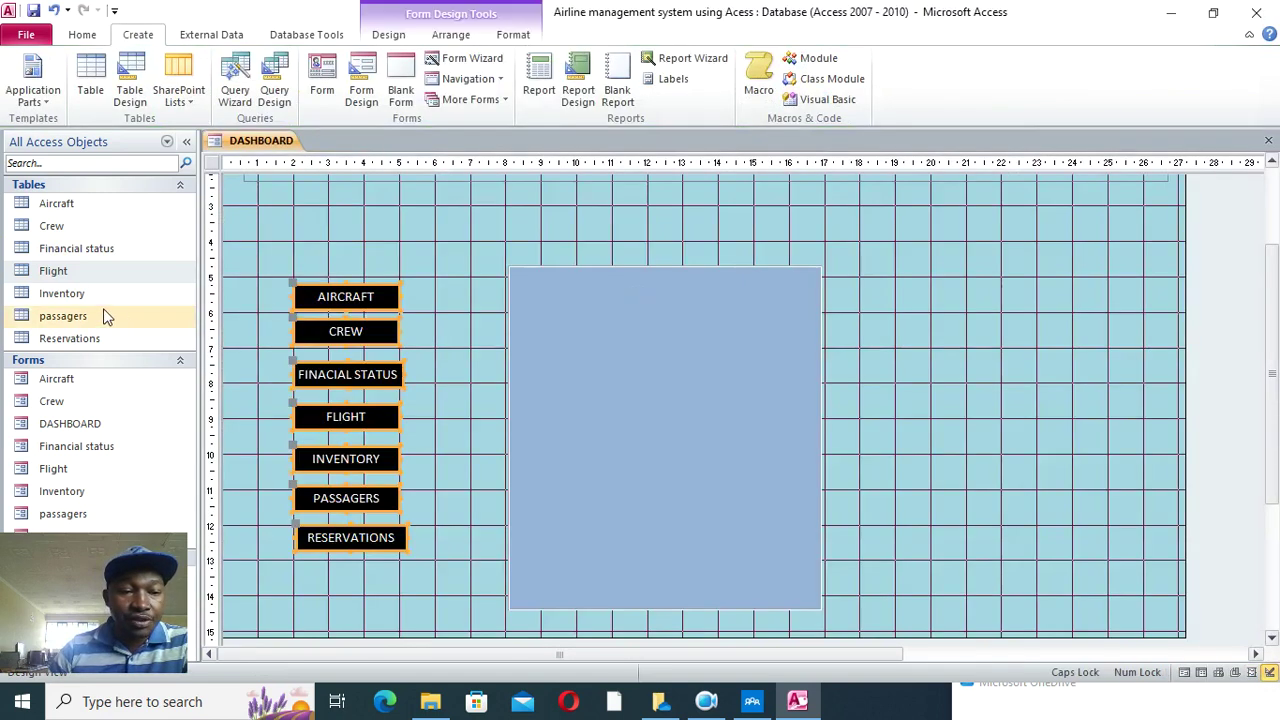
# - Save reports named Inventory, passagers and Reservations from their tables
pyautogui.click(55, 293)
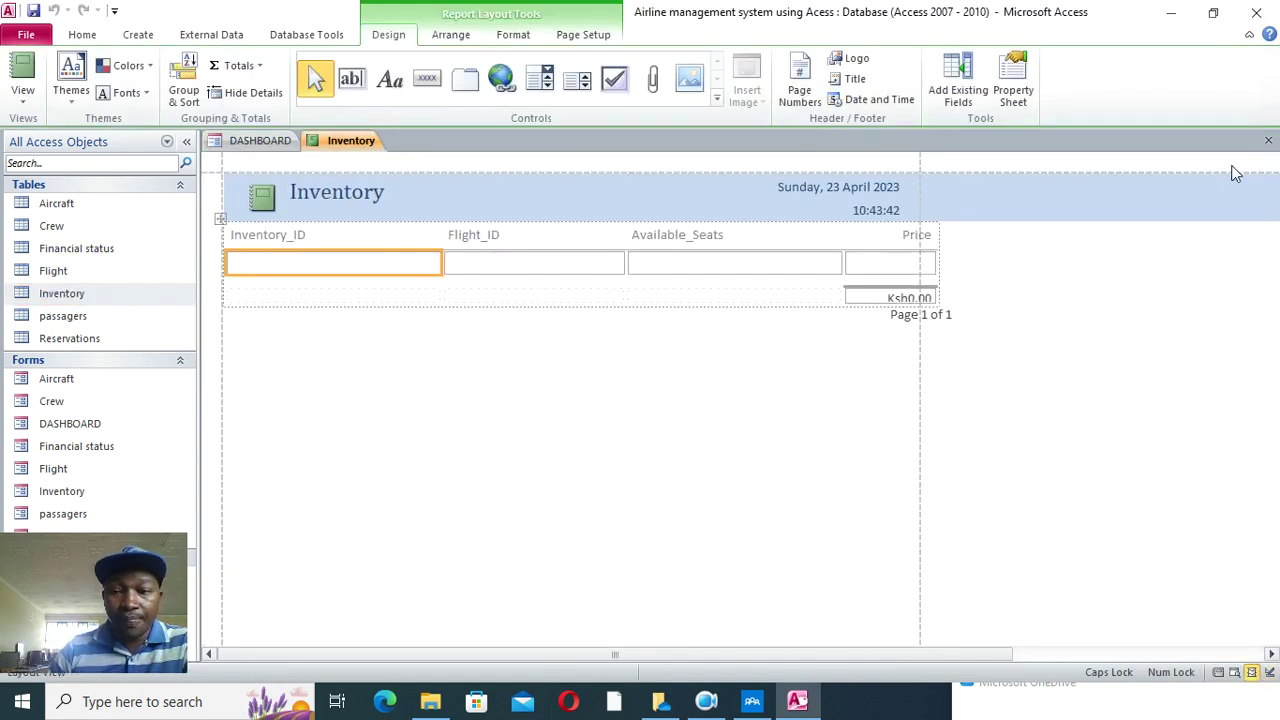
pyautogui.click(1268, 140)
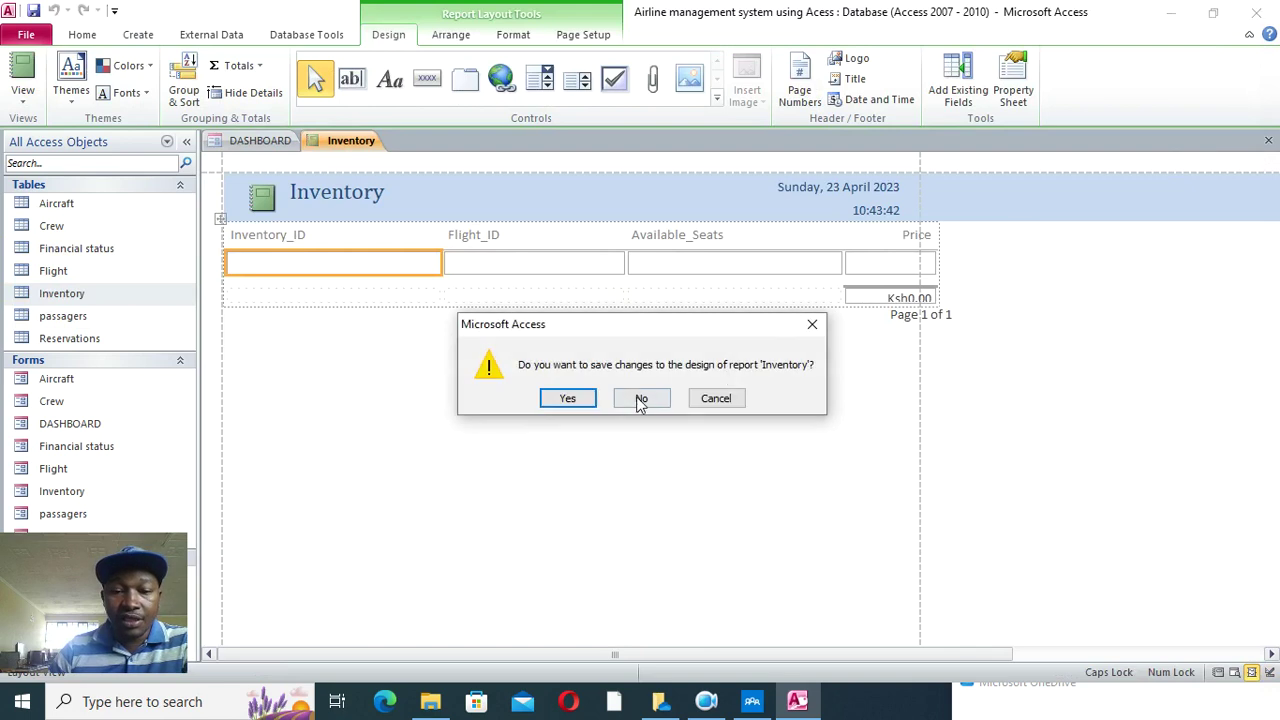
pyautogui.click(560, 400)
pyautogui.click(641, 279)
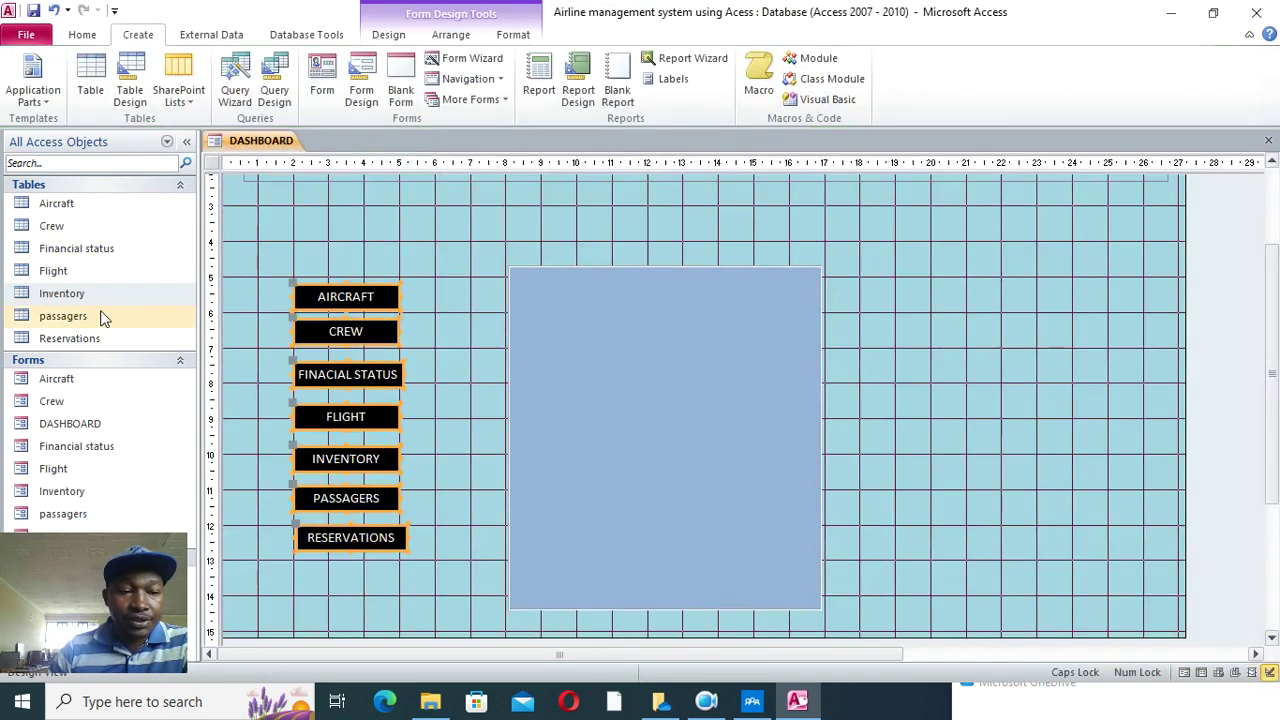
pyautogui.click(50, 318)
pyautogui.click(533, 98)
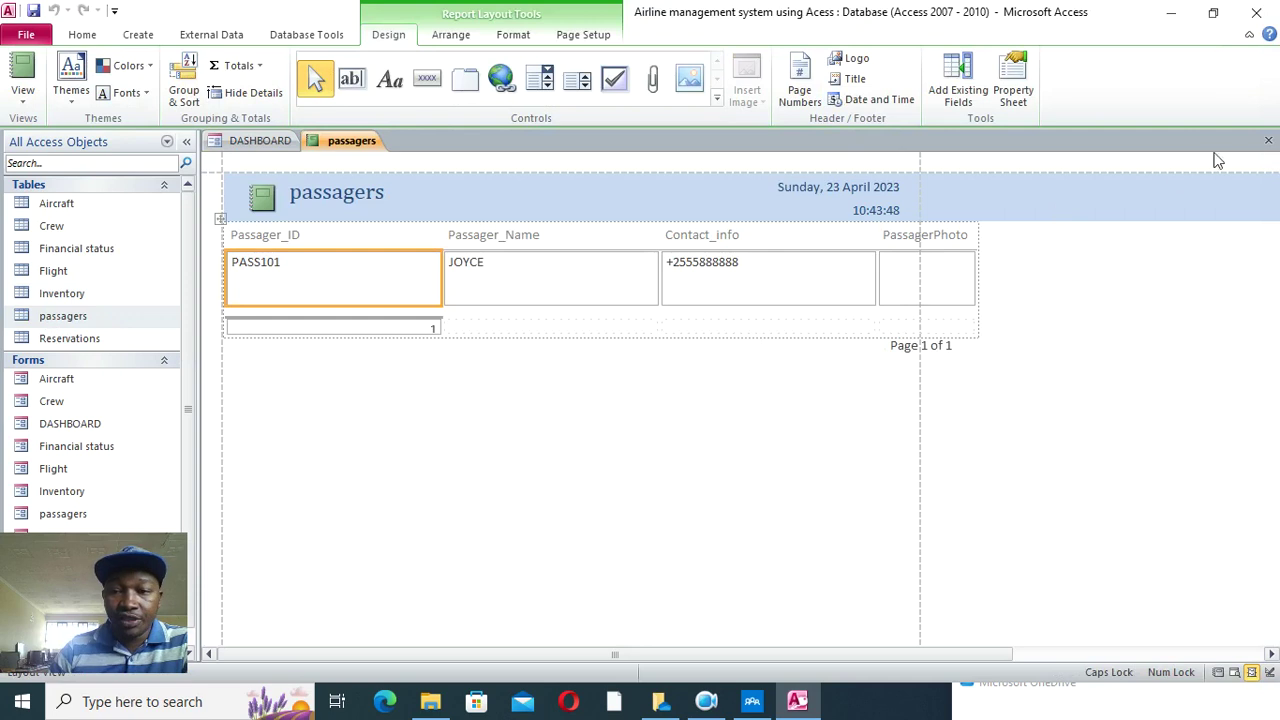
pyautogui.click(1268, 140)
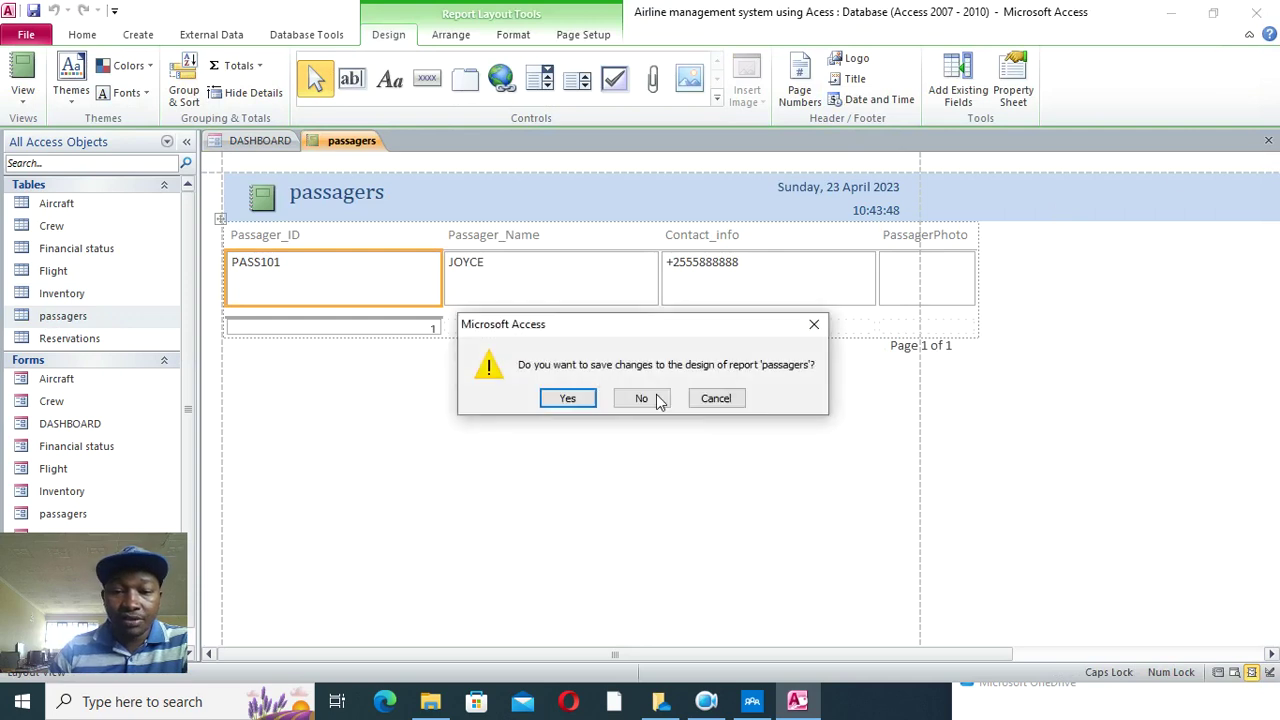
pyautogui.click(564, 400)
pyautogui.click(643, 277)
pyautogui.click(120, 337)
pyautogui.click(538, 92)
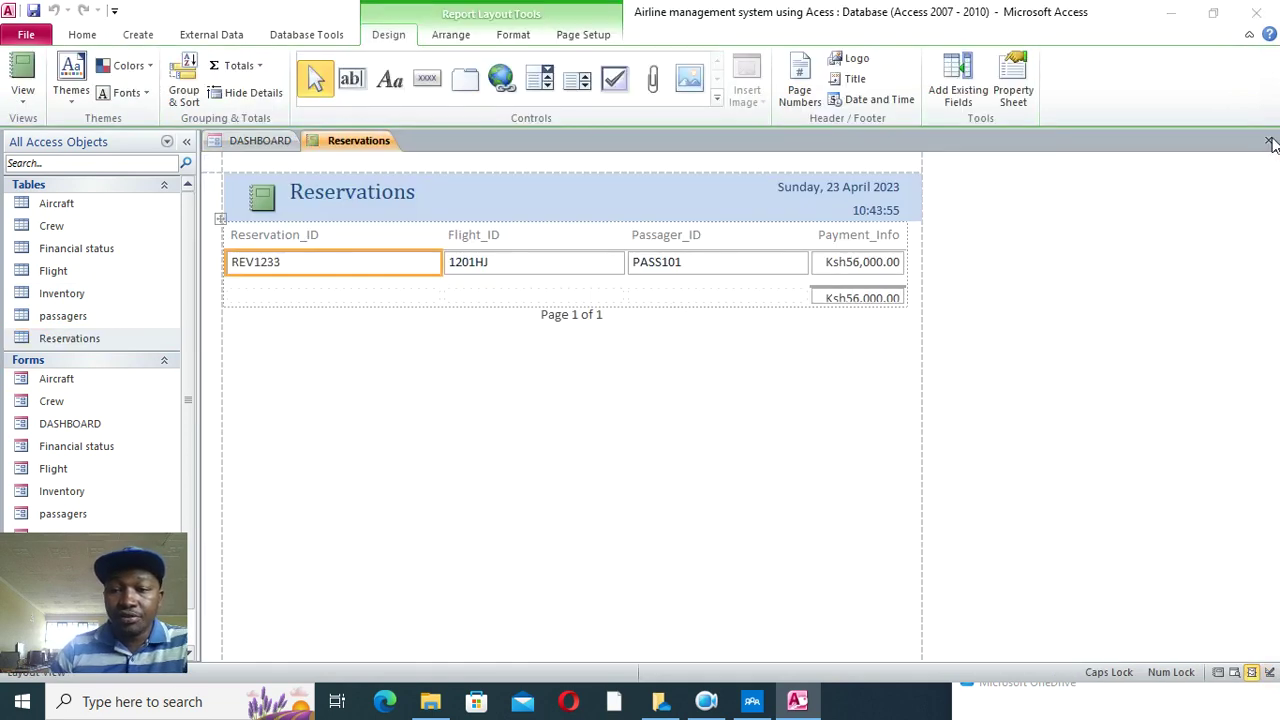
pyautogui.click(1268, 140)
pyautogui.click(570, 397)
pyautogui.click(642, 276)
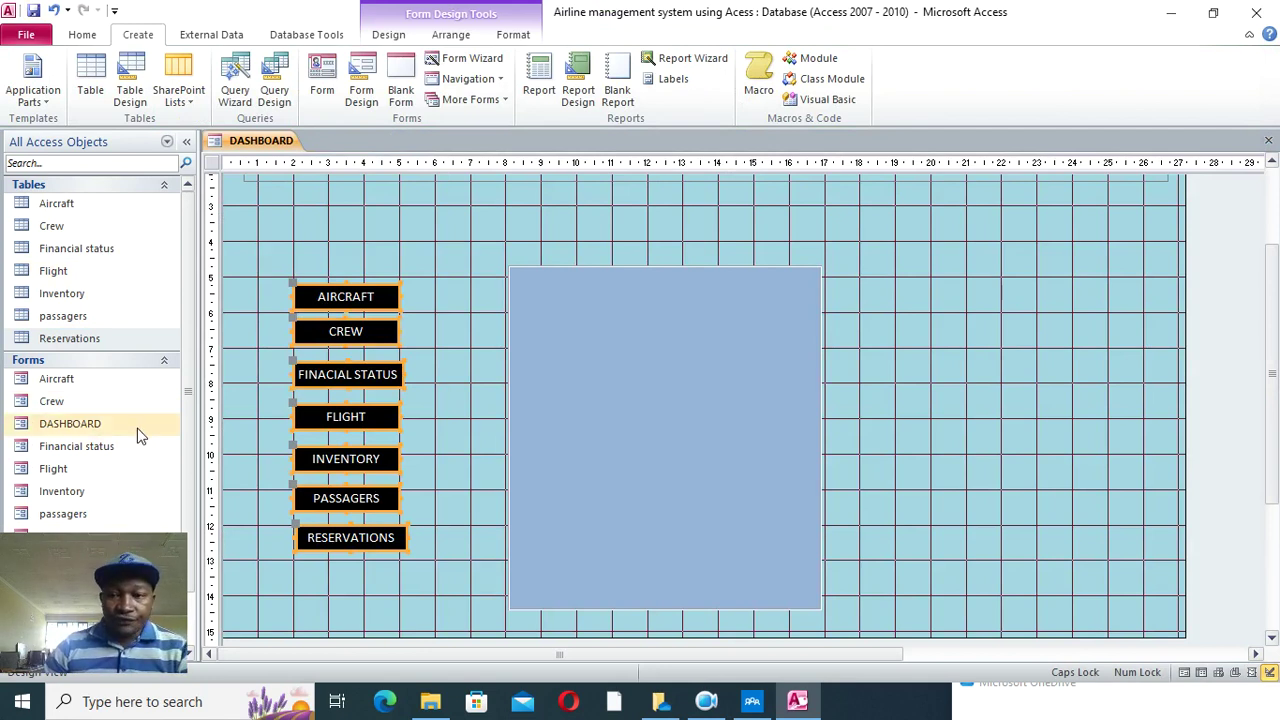
# - Deselect the seven DASHBOARD buttons and show the form design controls
pyautogui.click(103, 558)
pyautogui.moveTo(103, 558); pyautogui.dragTo(1163, 36)
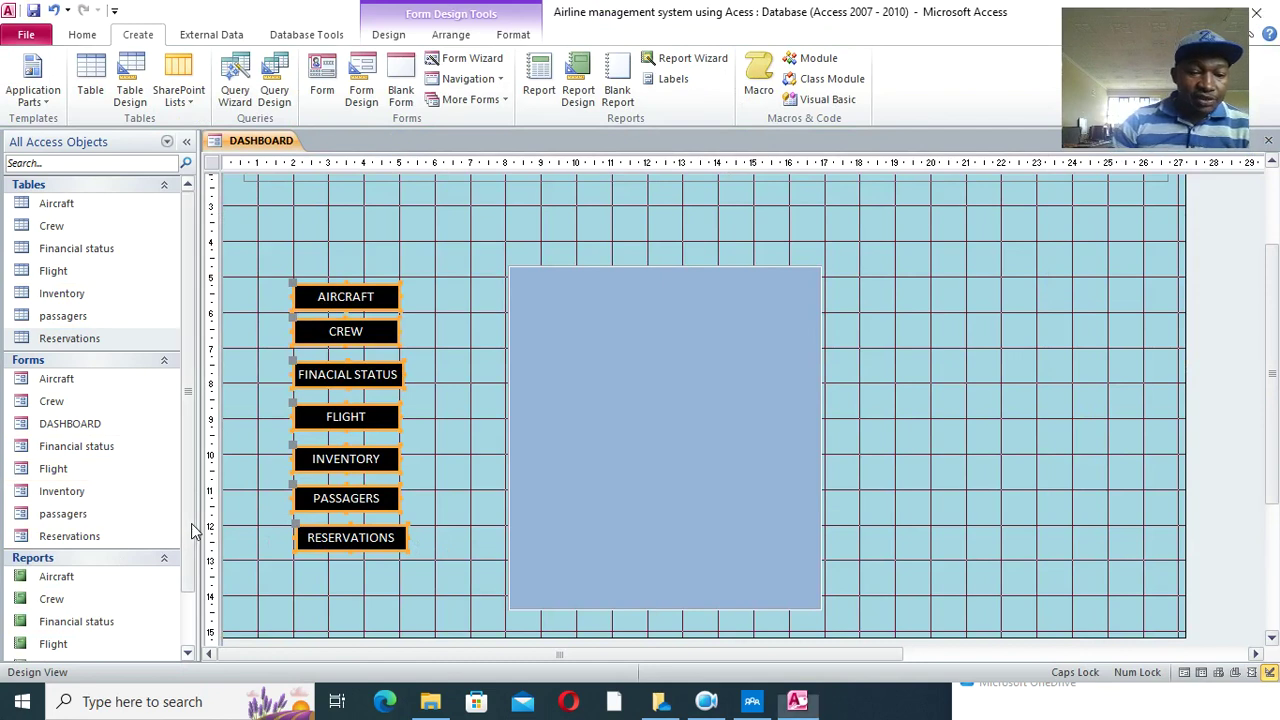
pyautogui.scroll(-2, 194, 529)
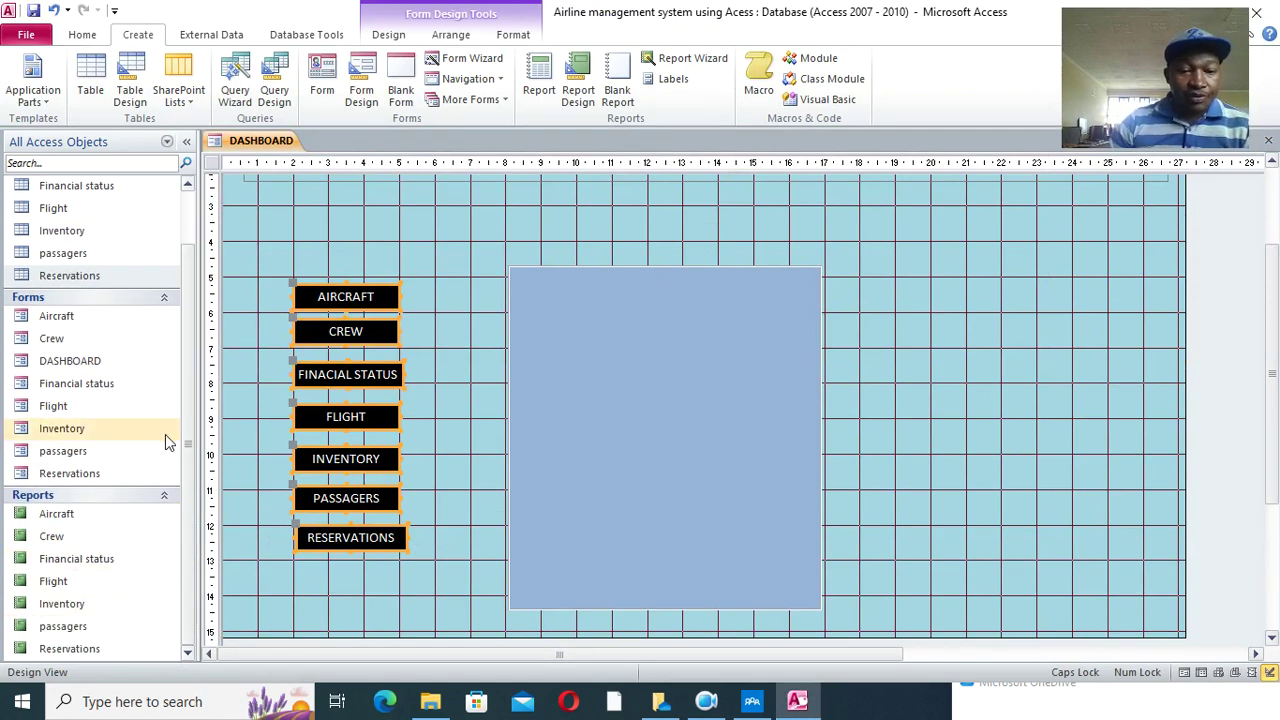
pyautogui.scroll(2, 162, 433)
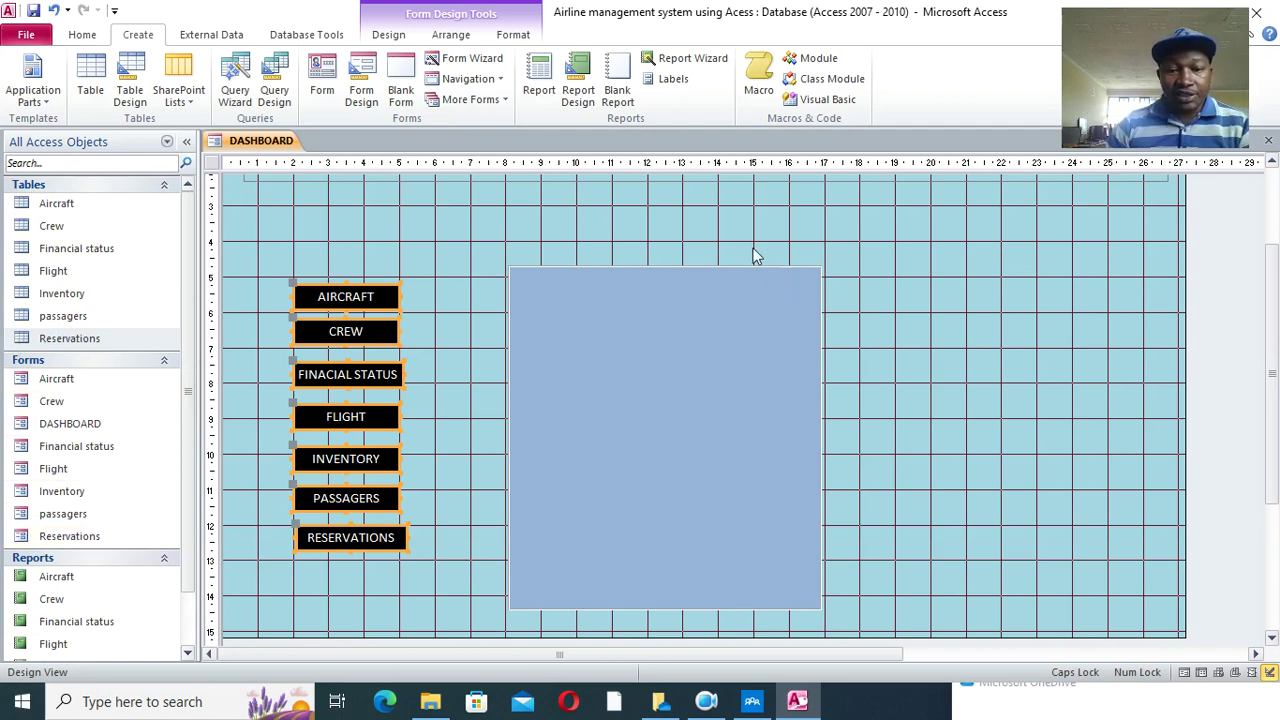
pyautogui.scroll(3, 755, 256)
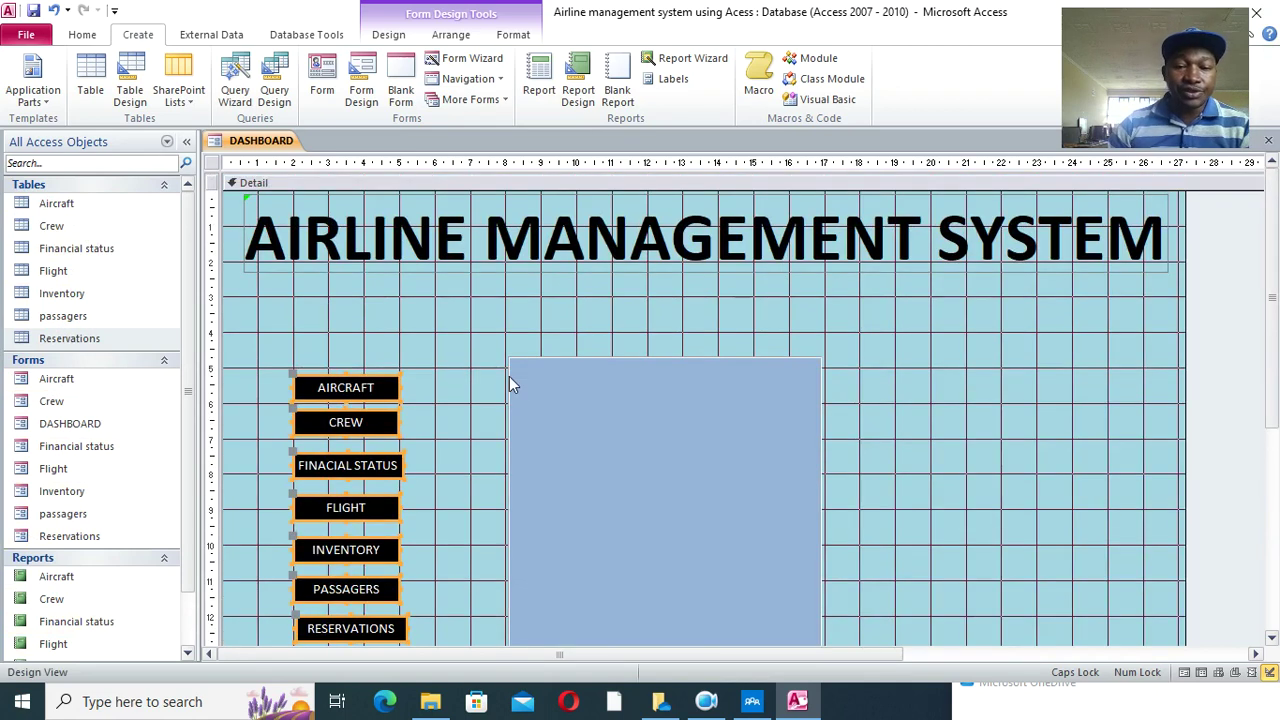
pyautogui.click(450, 333)
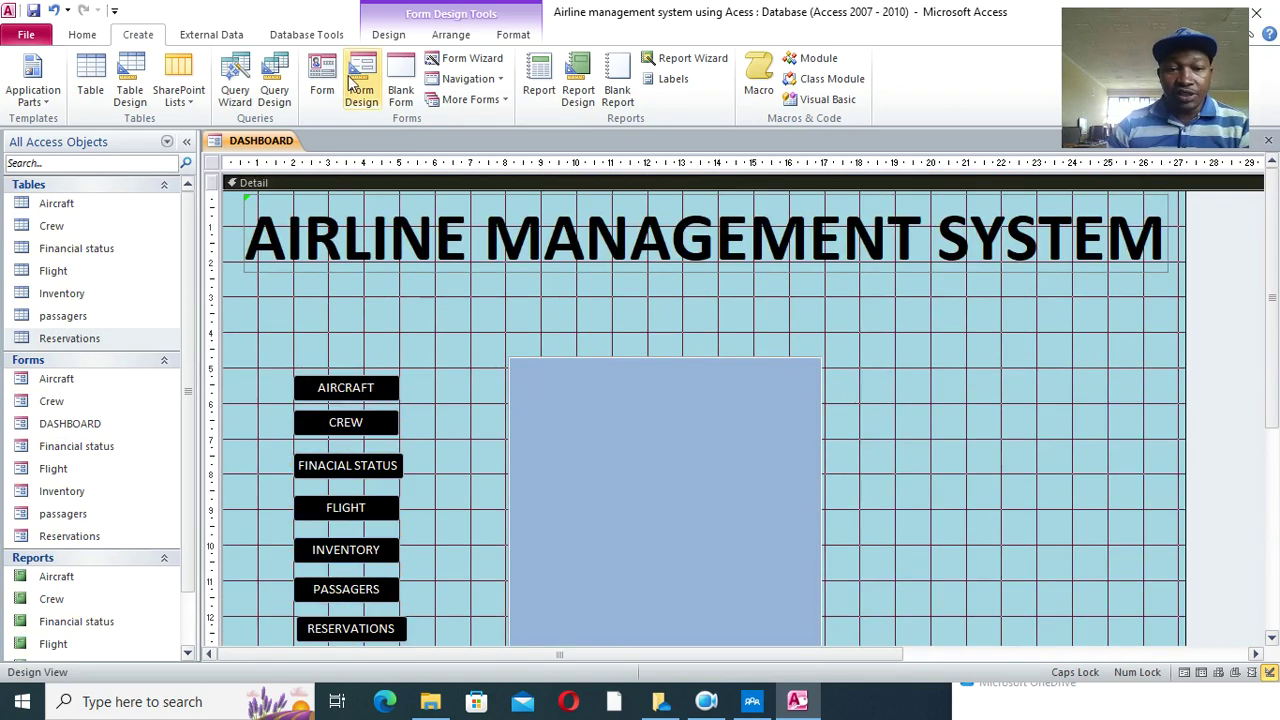
pyautogui.click(392, 35)
# - Add a FORMS label above the form buttons in bold black 24-point text
pyautogui.click(259, 80)
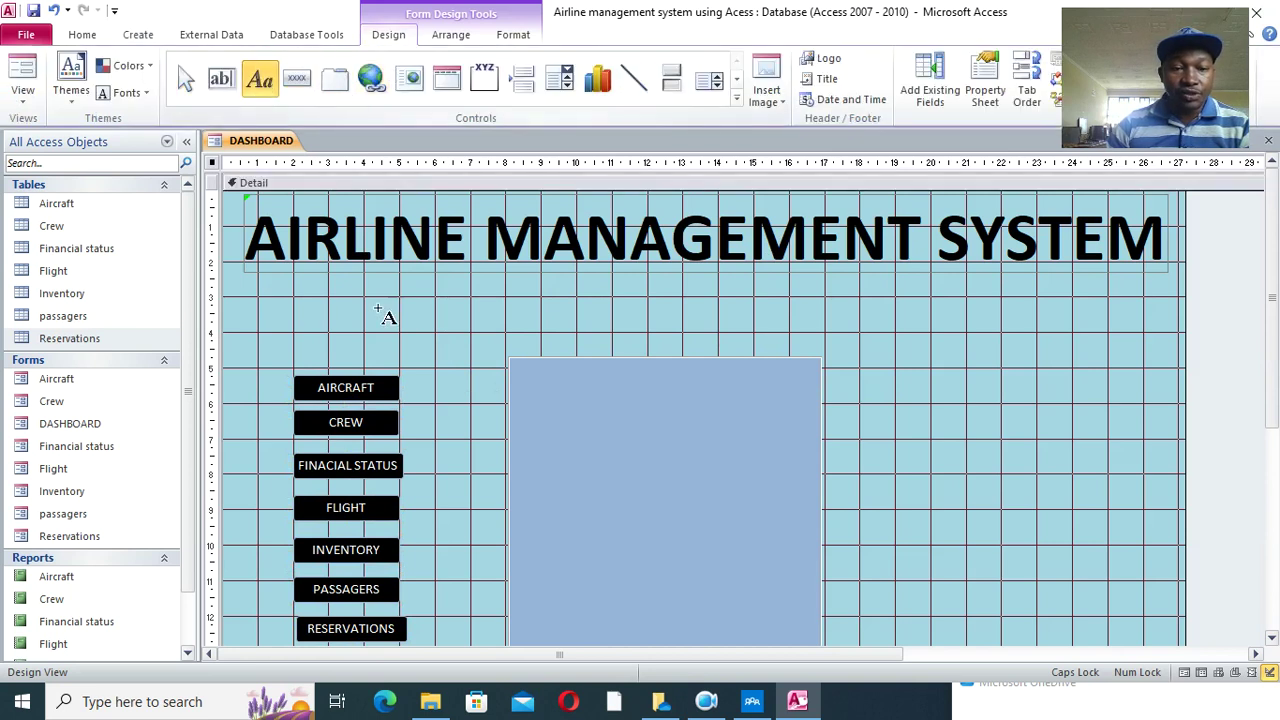
pyautogui.moveTo(247, 298); pyautogui.dragTo(460, 350)
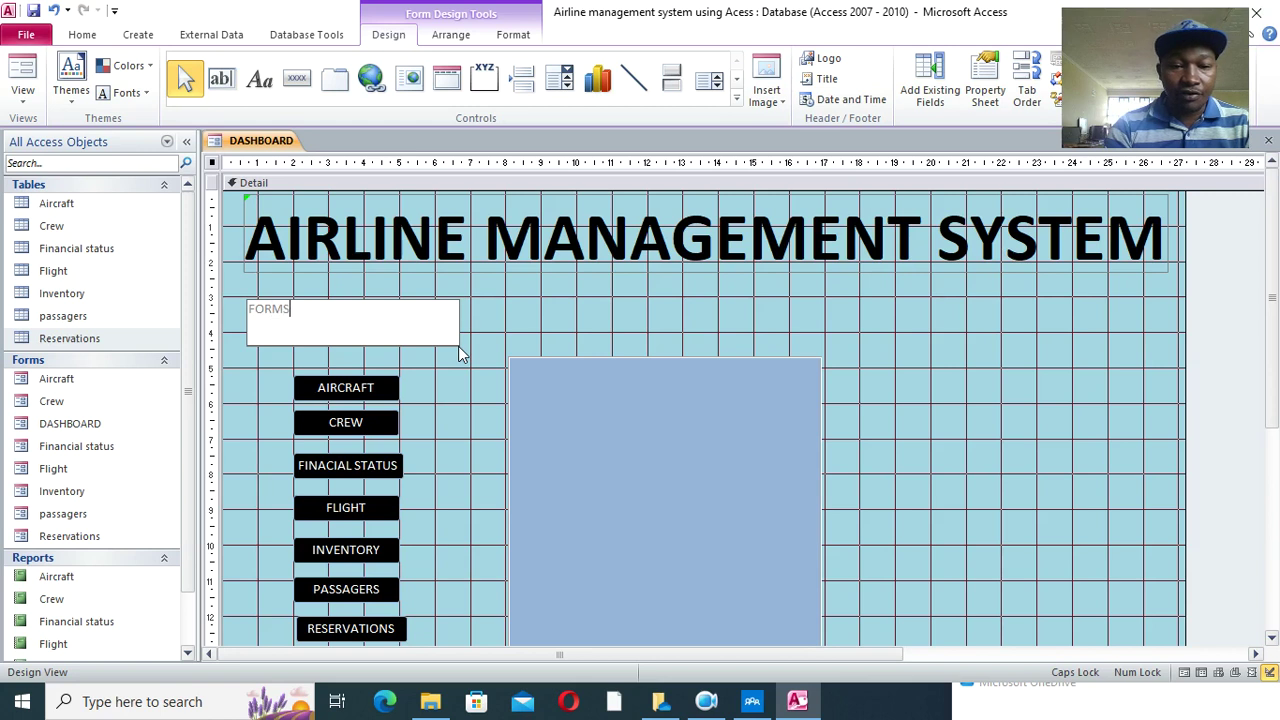
pyautogui.click(489, 340)
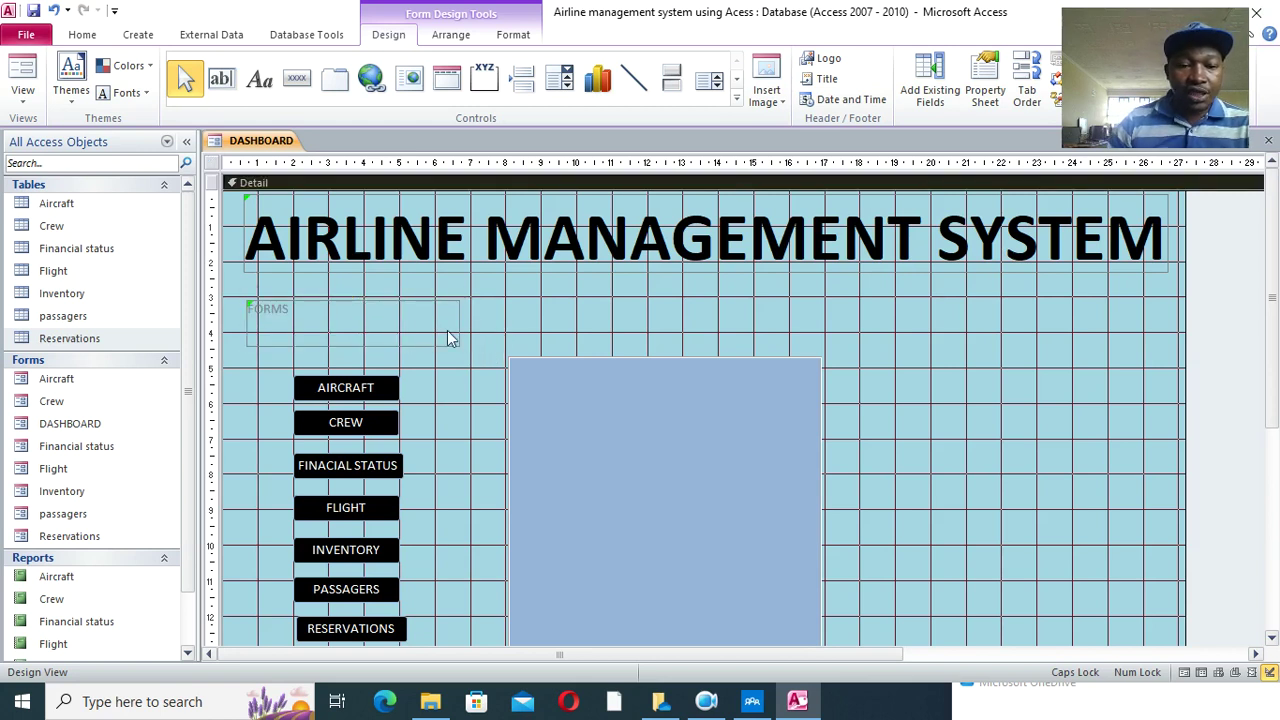
pyautogui.click(420, 338)
pyautogui.click(512, 34)
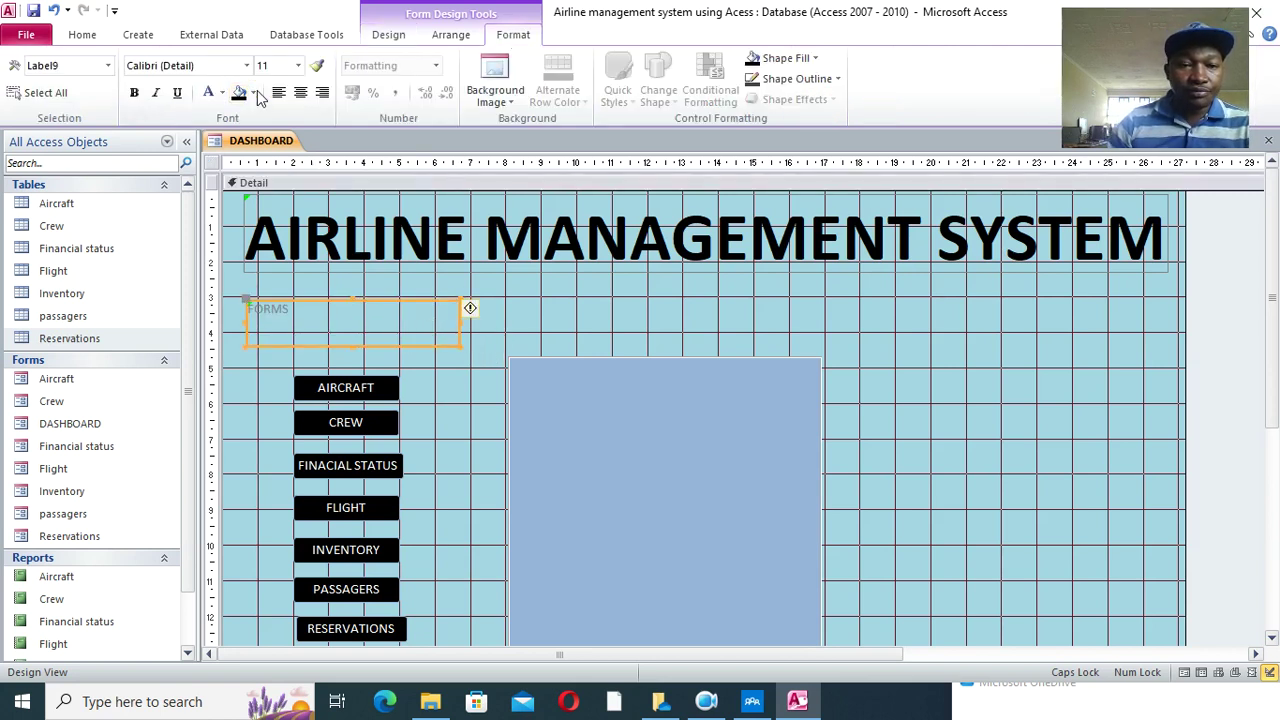
pyautogui.click(297, 65)
pyautogui.click(265, 245)
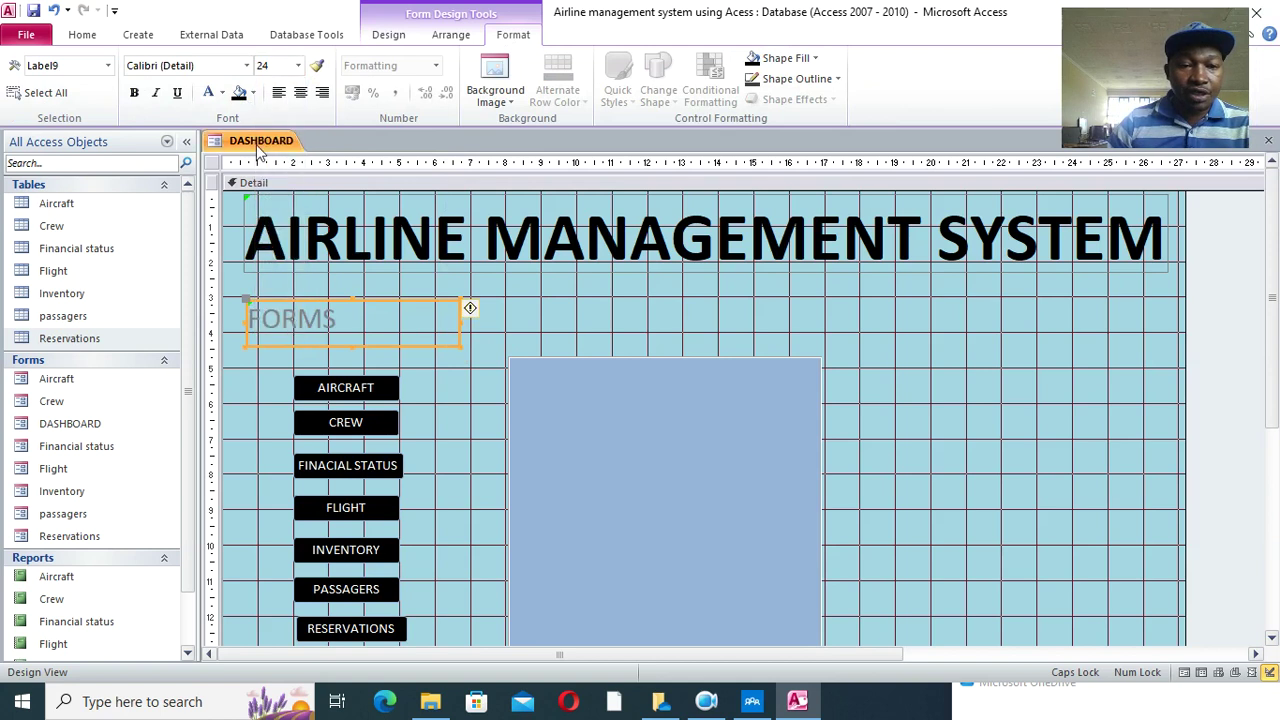
pyautogui.click(221, 92)
pyautogui.click(221, 152)
pyautogui.click(134, 92)
pyautogui.click(508, 297)
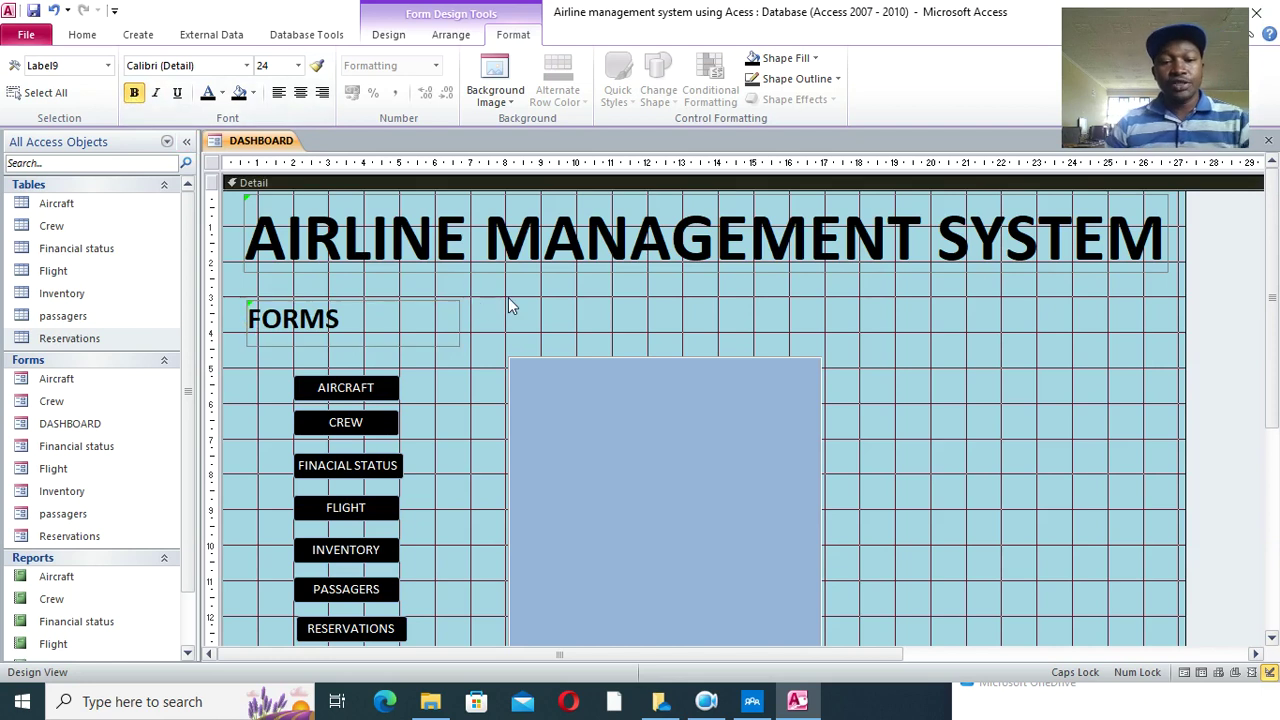
# - Duplicate the FORMS label to the right of the blue panel and retype it as REPORTS
pyautogui.click(364, 325)
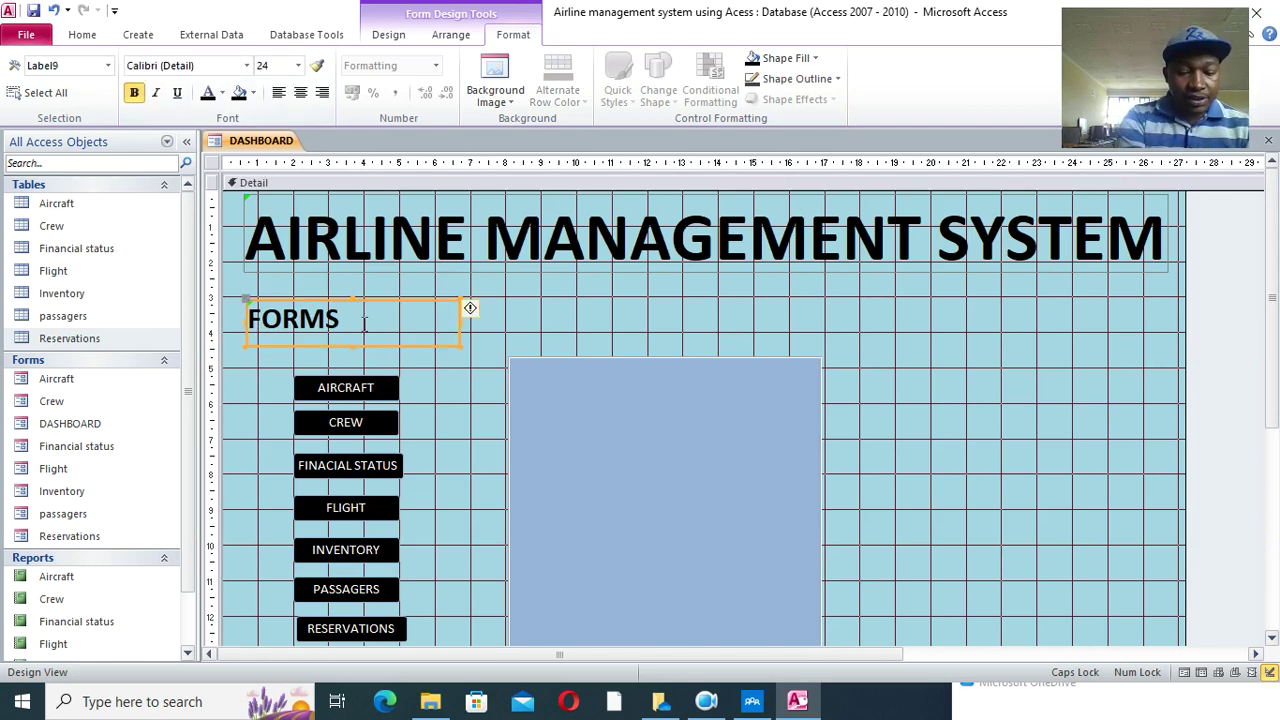
pyautogui.hotkey('ctrl', 'v')
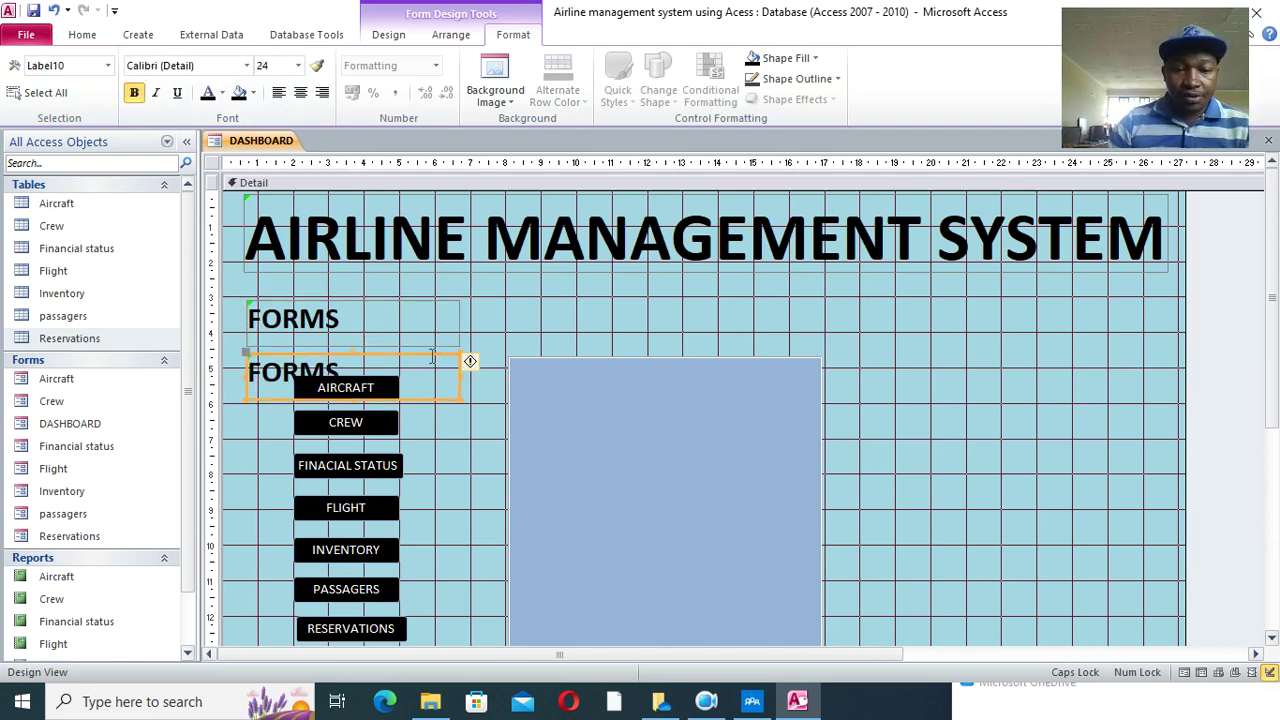
pyautogui.moveTo(438, 357); pyautogui.dragTo(1045, 323)
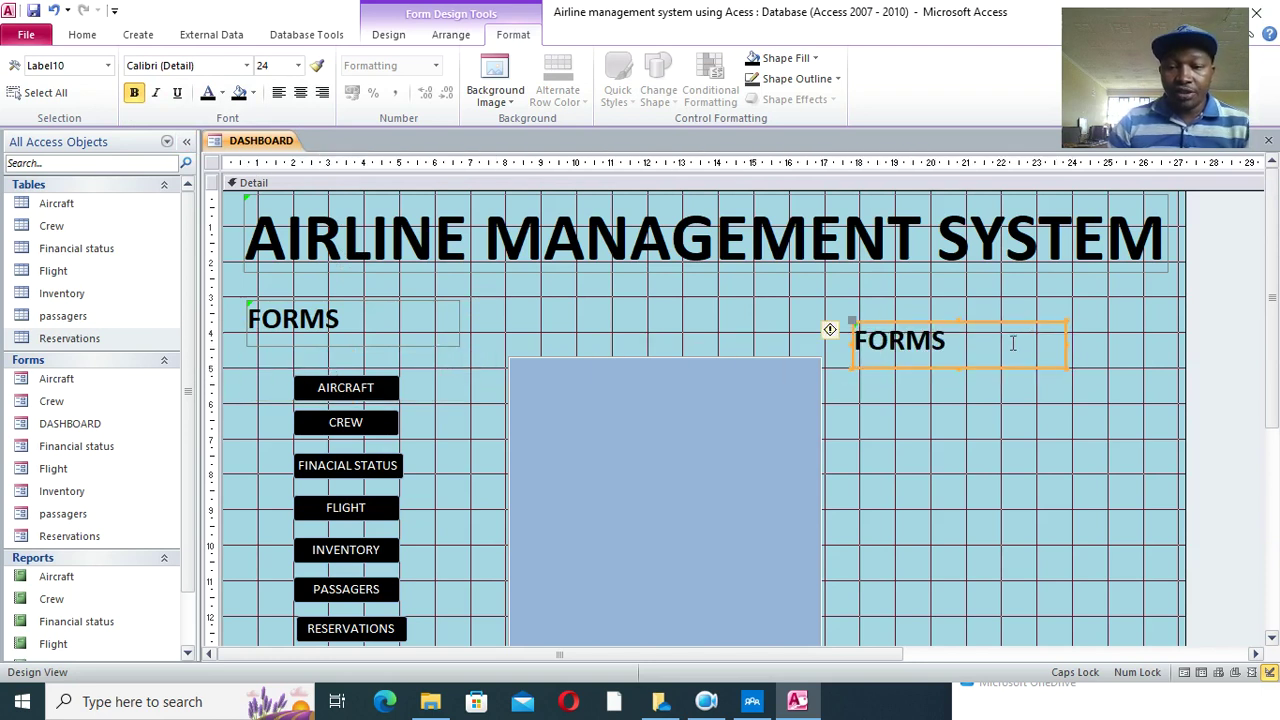
pyautogui.doubleClick(1011, 343)
pyautogui.write('REPORRS')
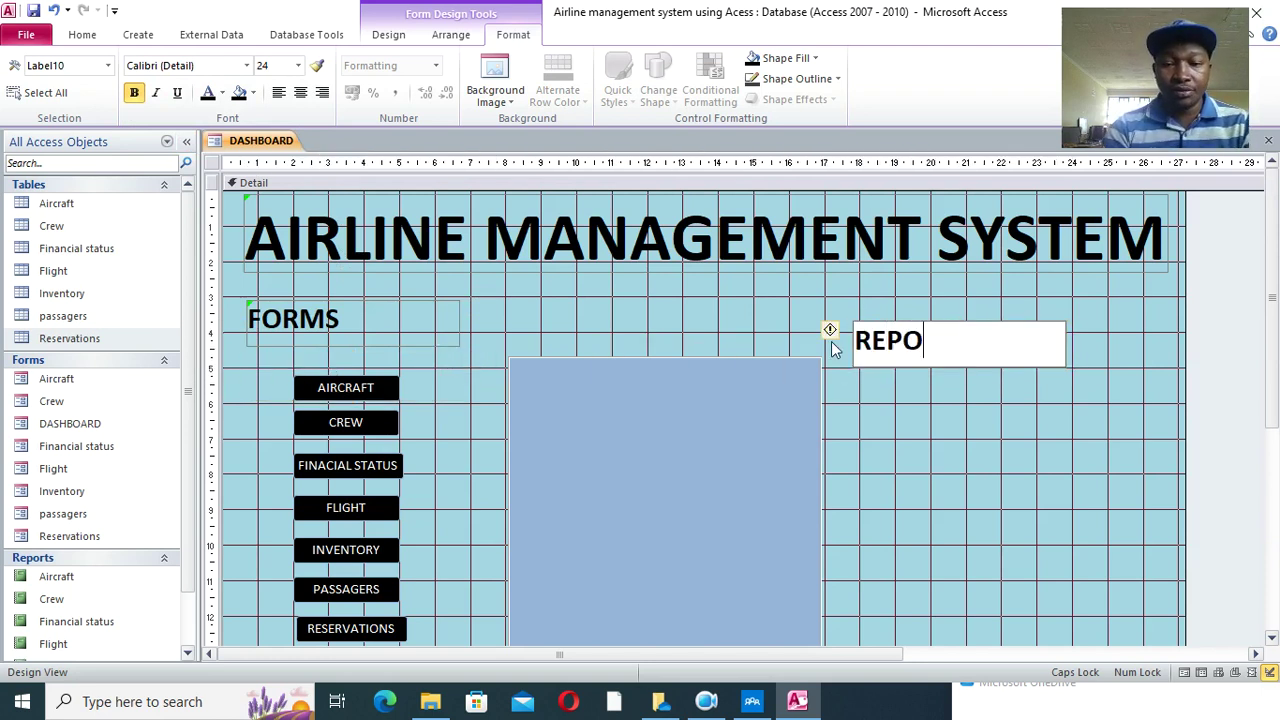
pyautogui.press('BackSpace')
pyautogui.press('BackSpace')
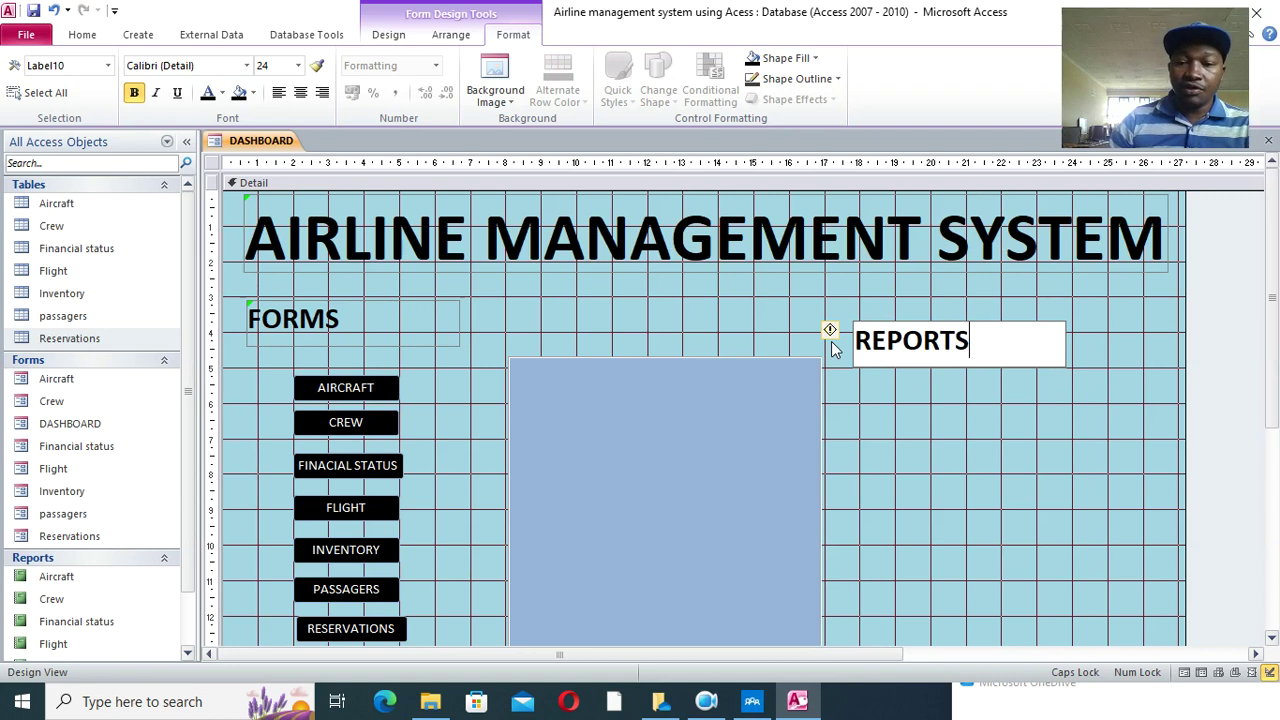
pyautogui.click(1026, 442)
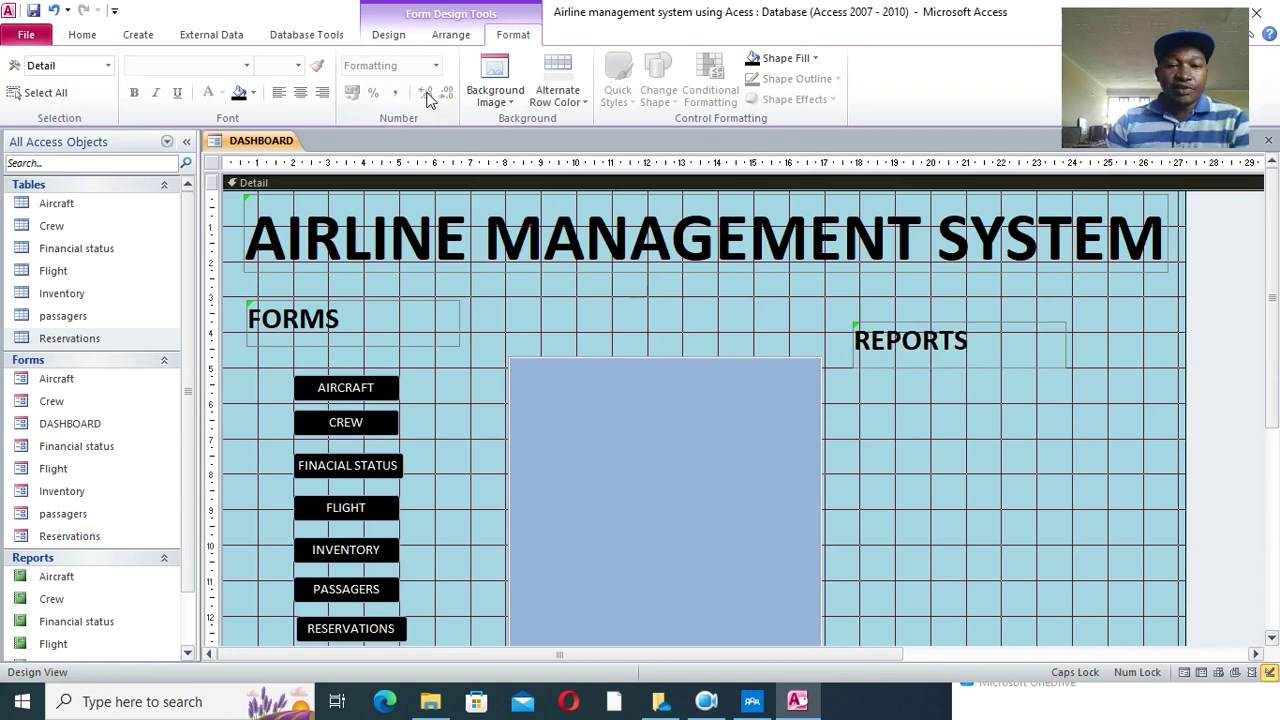
# - Add an AIRCRAFT button below REPORTS that opens the Aircraft report
pyautogui.click(388, 34)
pyautogui.click(297, 77)
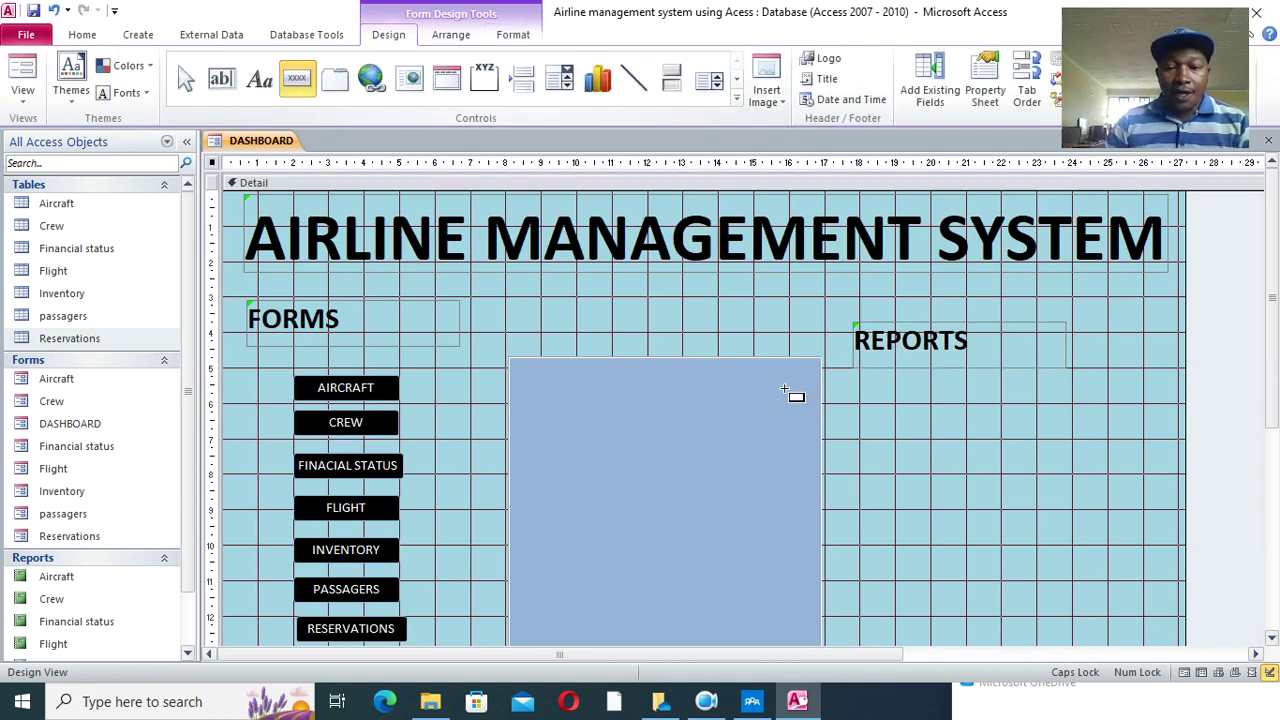
pyautogui.moveTo(876, 379); pyautogui.dragTo(1017, 407)
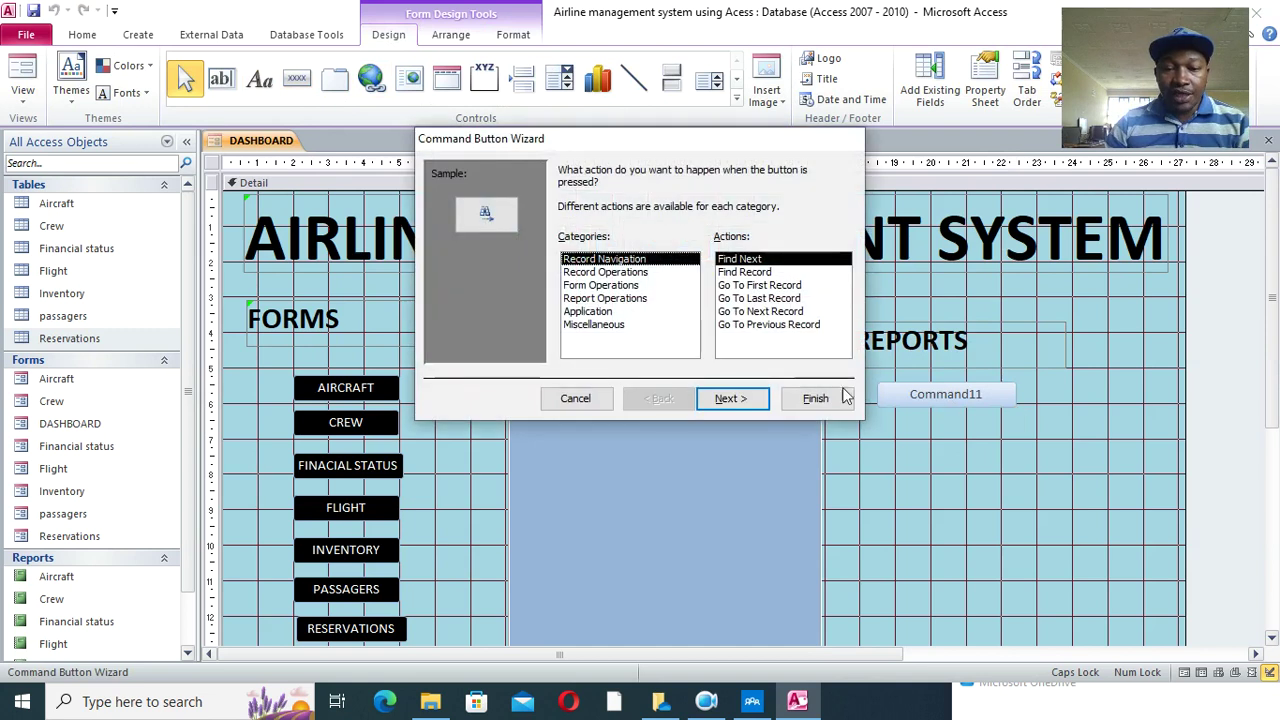
pyautogui.click(597, 286)
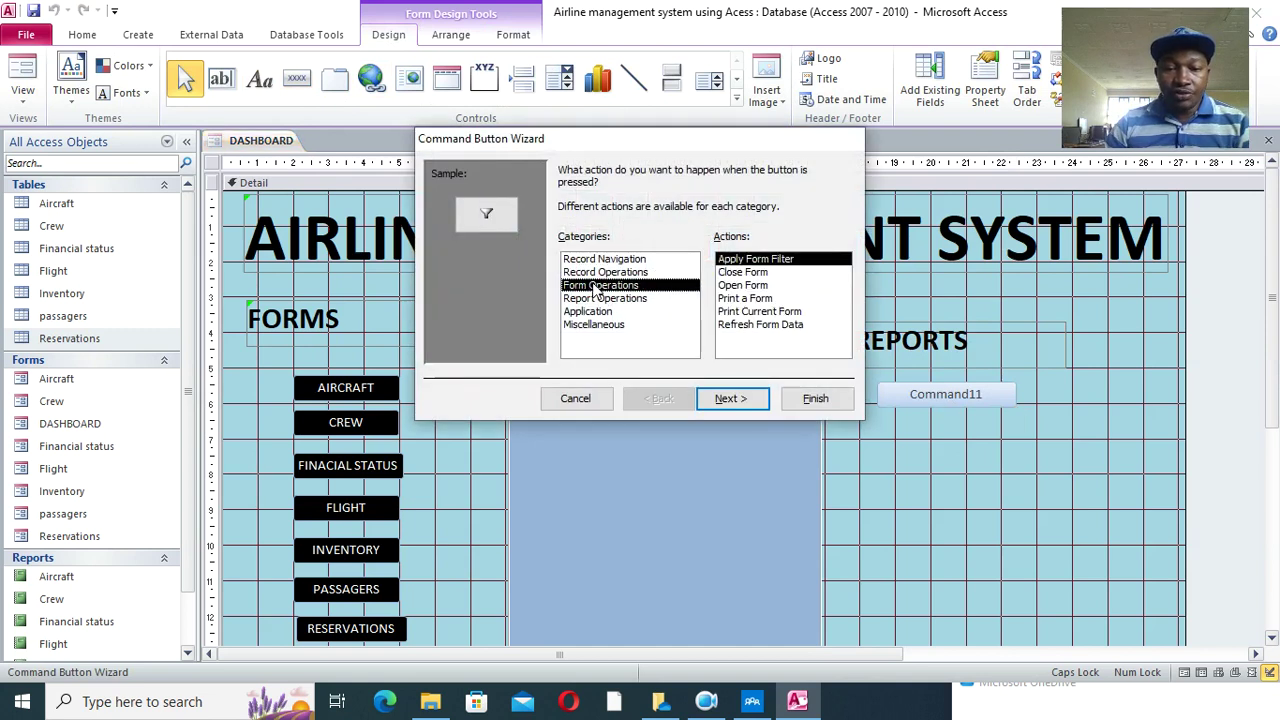
pyautogui.click(606, 298)
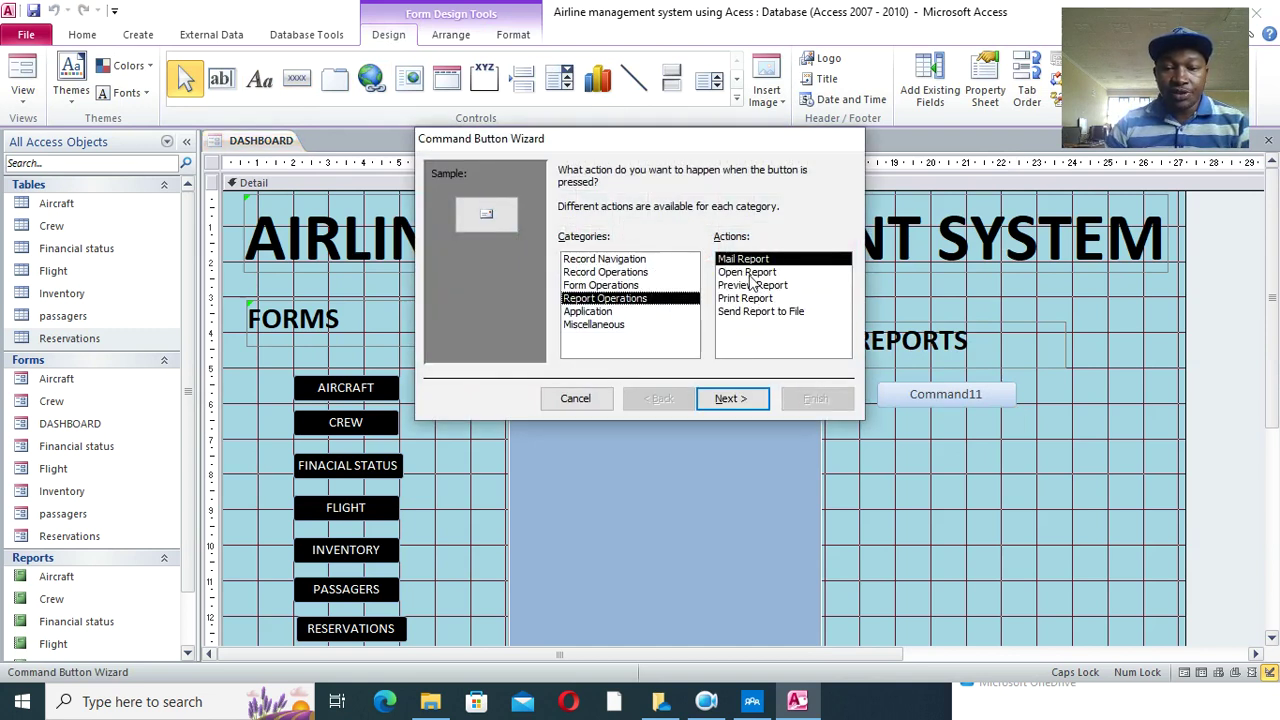
pyautogui.click(748, 274)
pyautogui.click(730, 399)
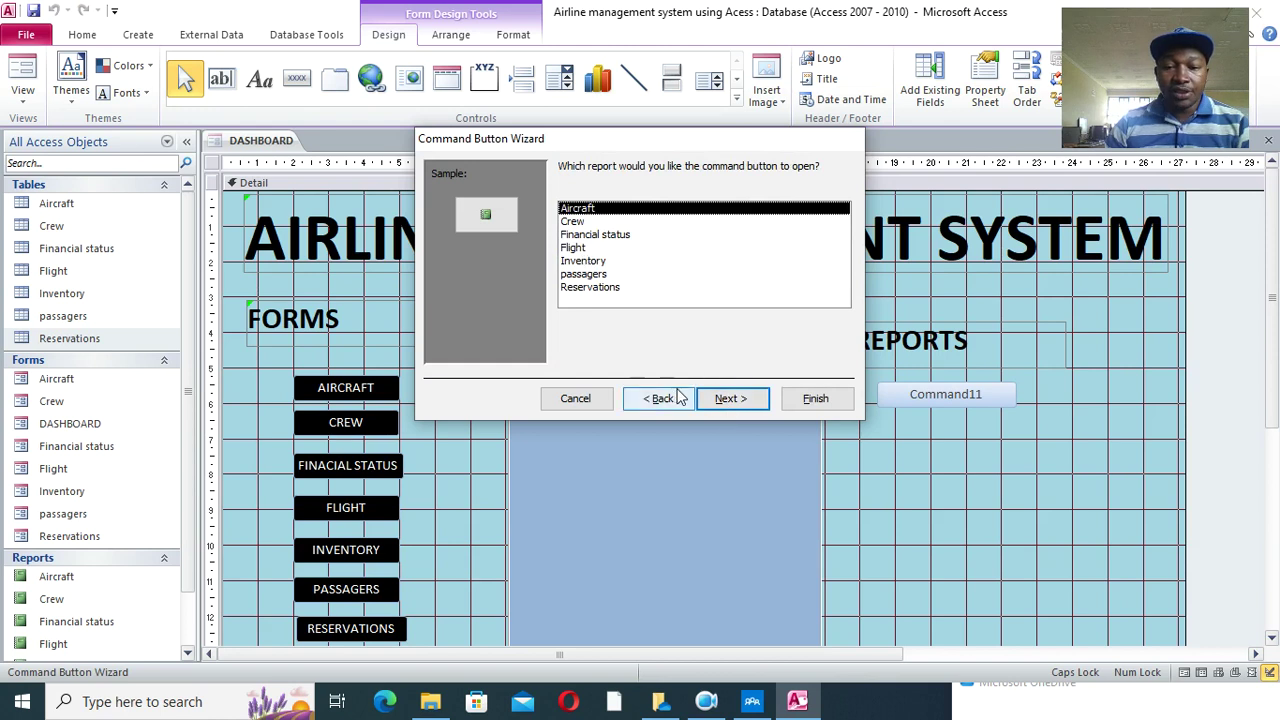
pyautogui.click(730, 398)
pyautogui.click(566, 245)
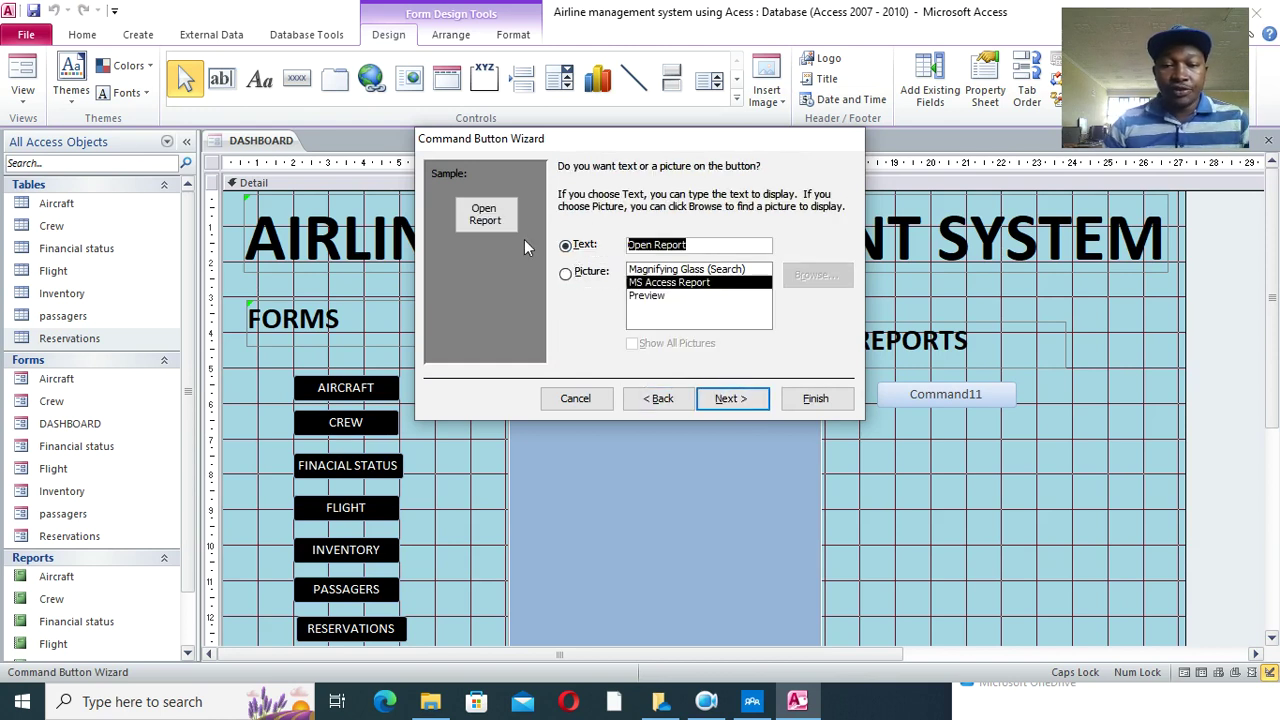
pyautogui.write('AIRCRAFT')
pyautogui.click(815, 398)
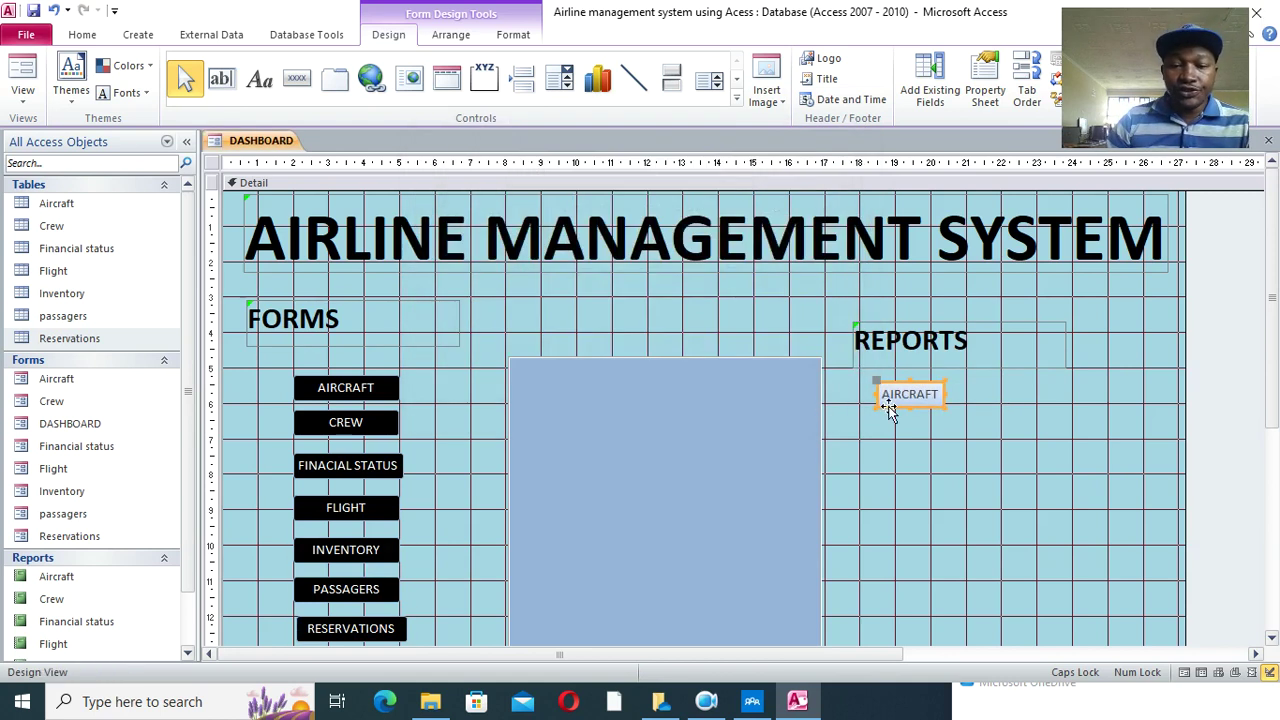
# - Add a CREW button below AIRCRAFT that opens the Crew report
pyautogui.click(296, 78)
pyautogui.moveTo(878, 432); pyautogui.dragTo(969, 456)
pyautogui.click(612, 298)
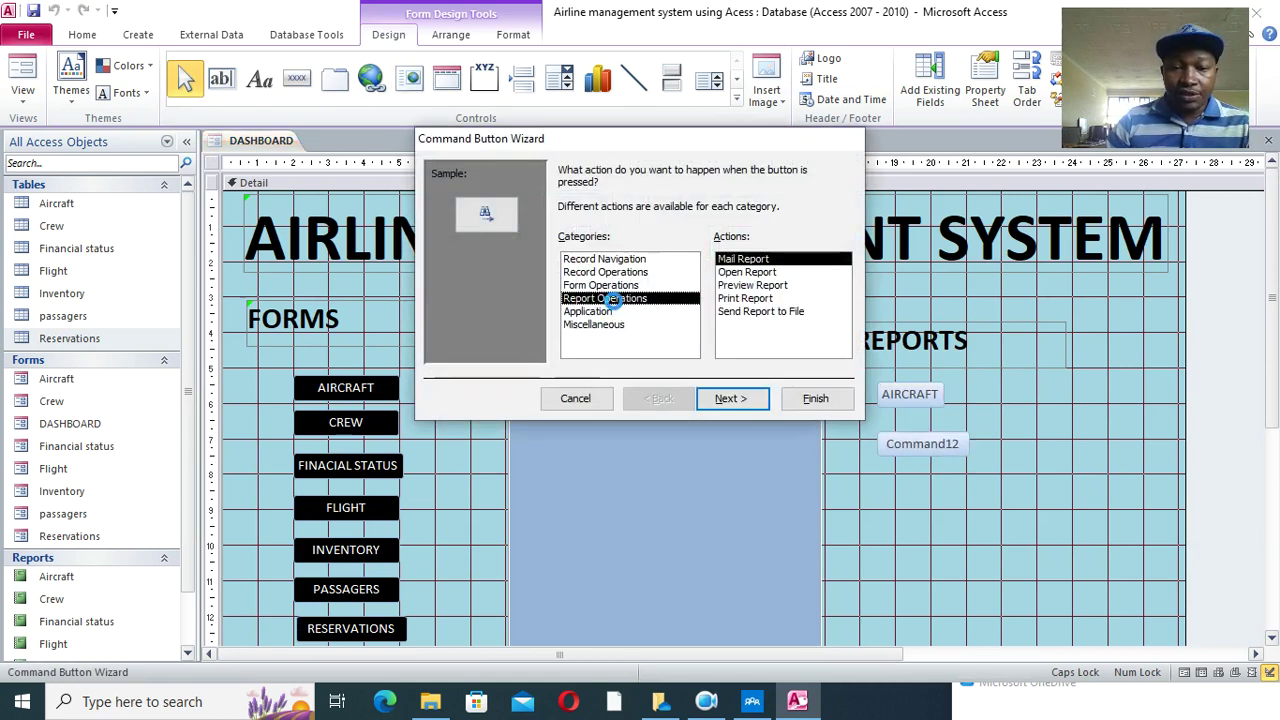
pyautogui.click(748, 272)
pyautogui.click(738, 398)
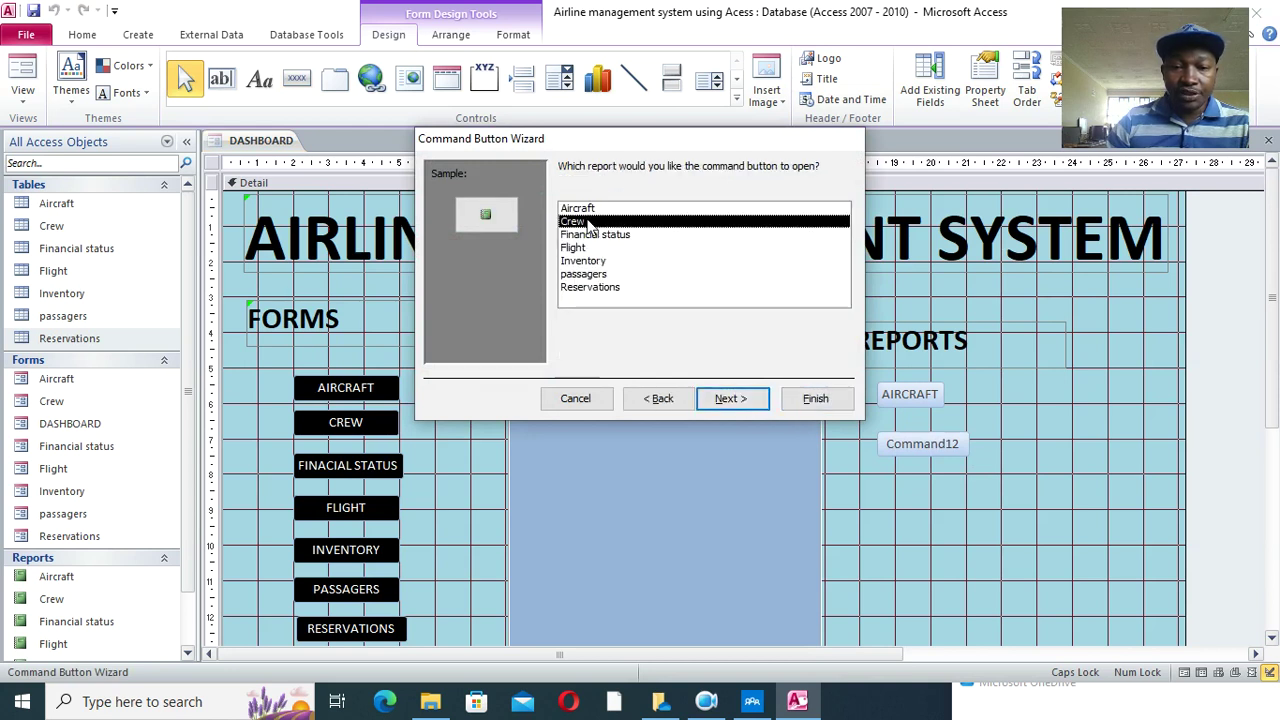
pyautogui.click(730, 398)
pyautogui.write('CREW')
pyautogui.click(815, 398)
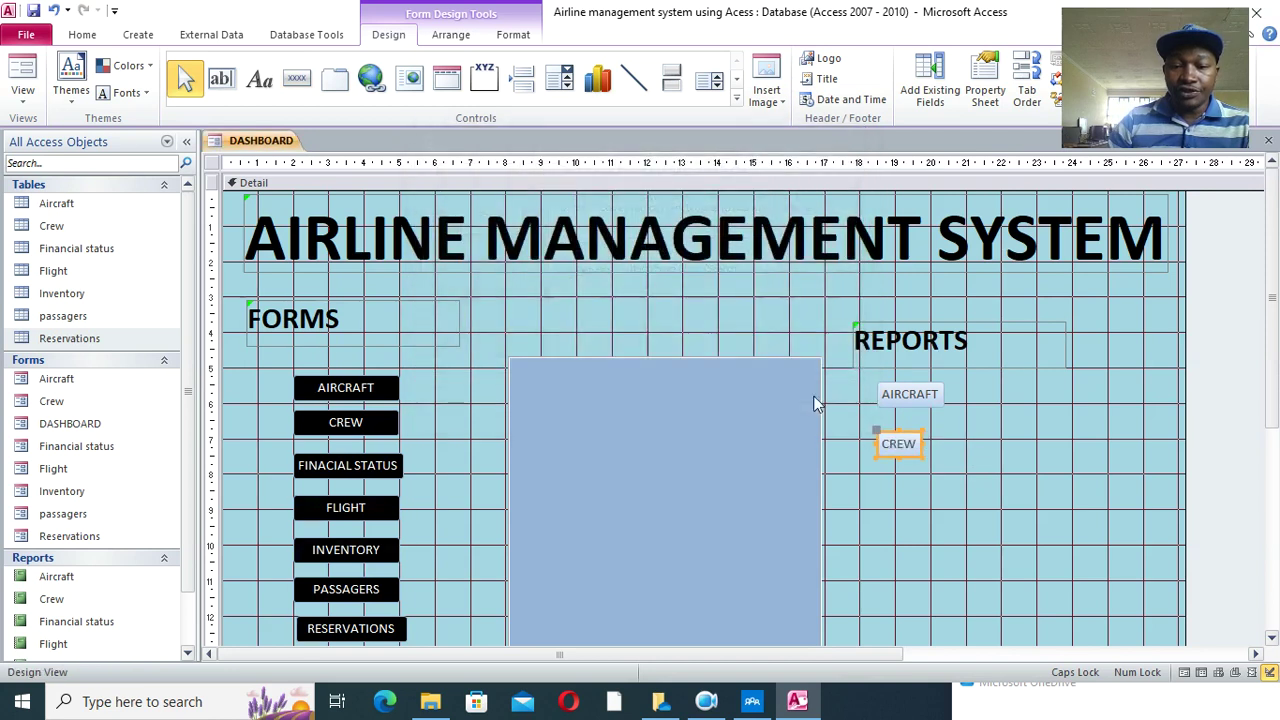
# - Add a FINACIAL STATUS button that opens the Financial status report
pyautogui.click(296, 78)
pyautogui.moveTo(868, 470); pyautogui.dragTo(966, 500)
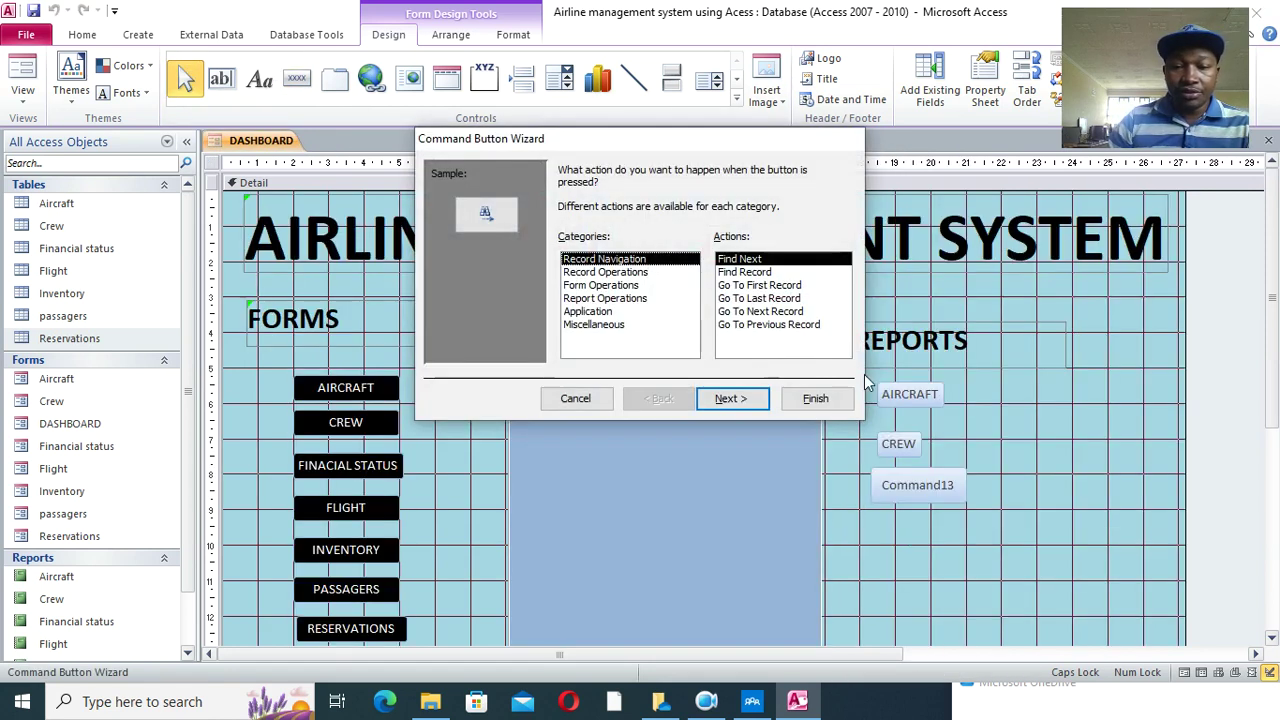
pyautogui.click(610, 298)
pyautogui.click(746, 272)
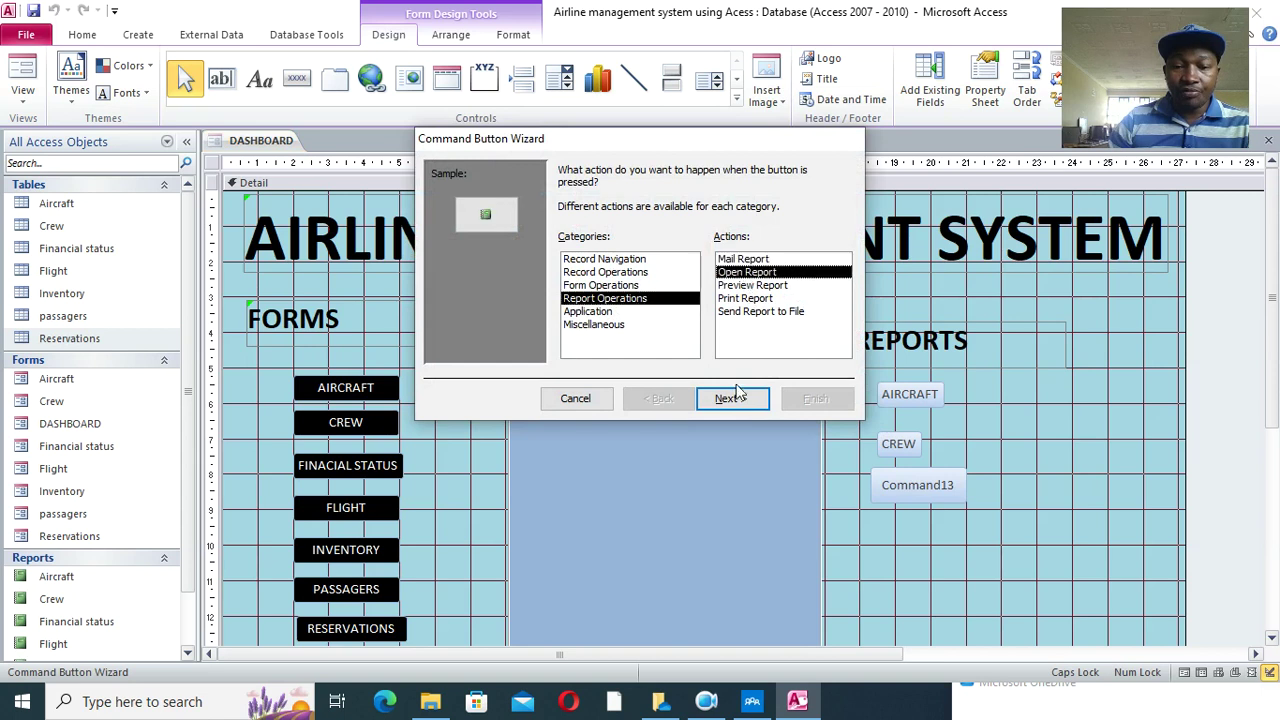
pyautogui.click(730, 398)
pyautogui.click(592, 235)
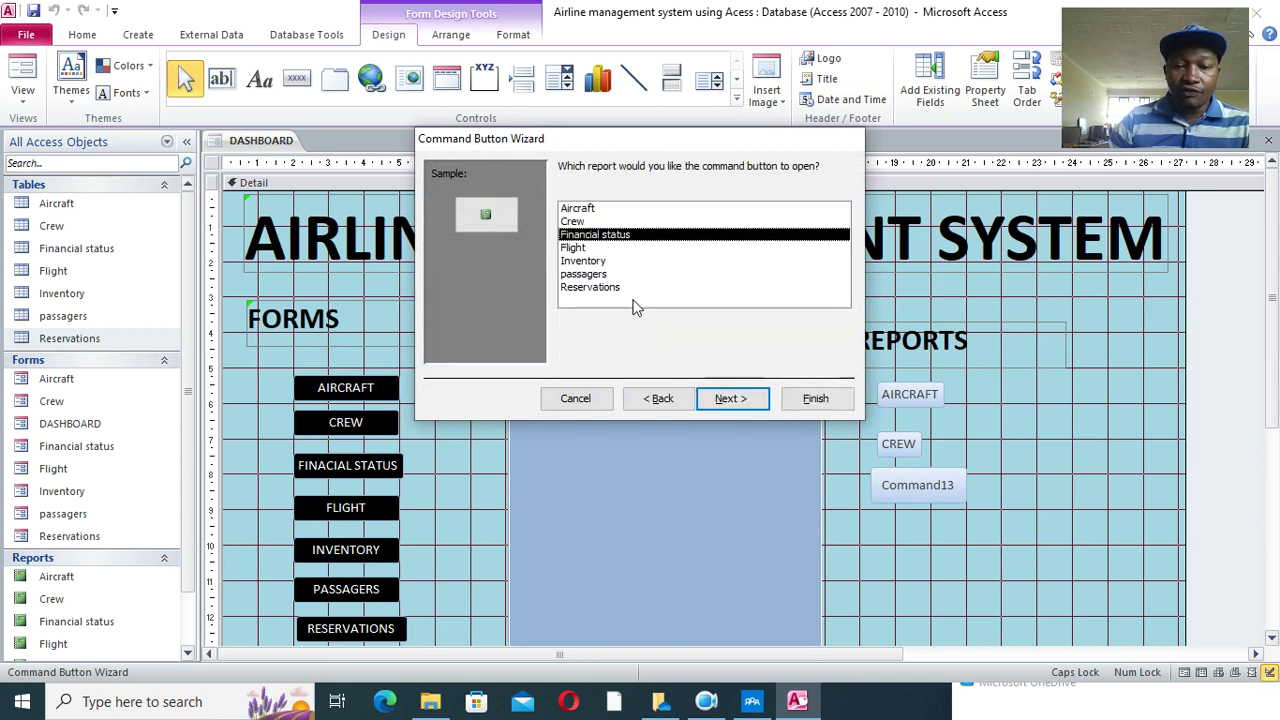
pyautogui.click(730, 398)
pyautogui.click(697, 249)
pyautogui.write('FINACIA')
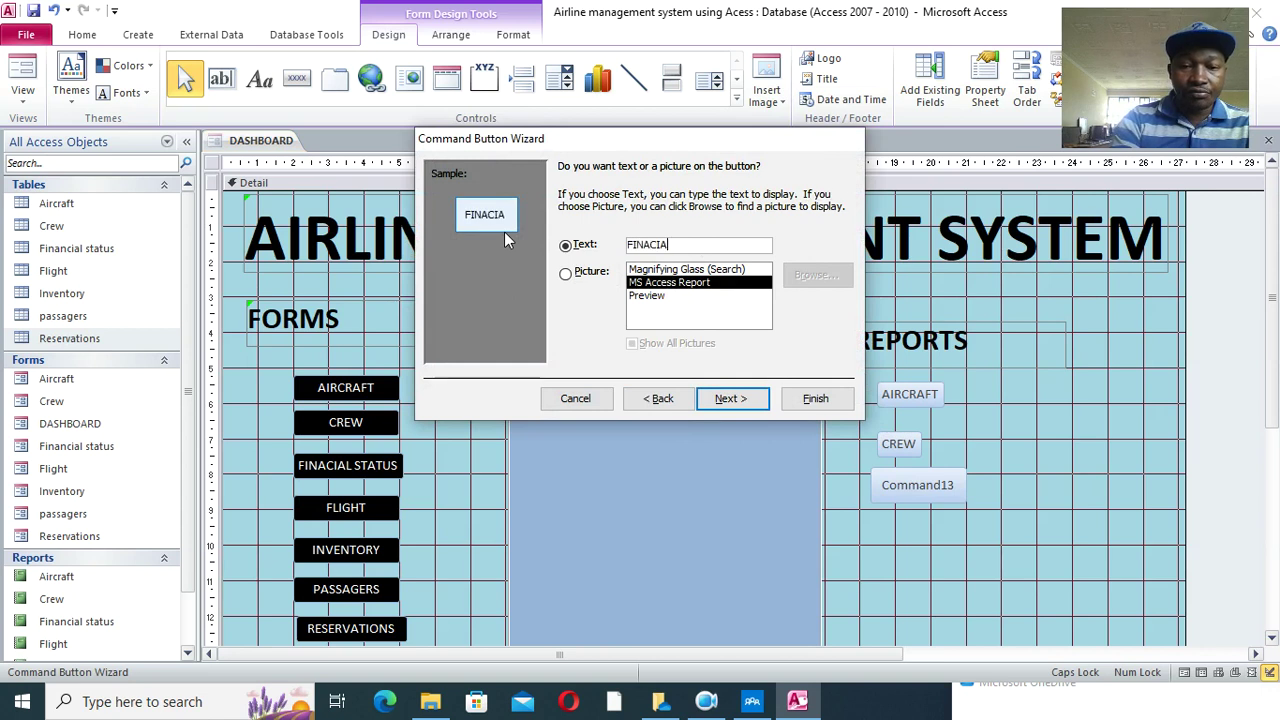
pyautogui.write('L STAUTATU')
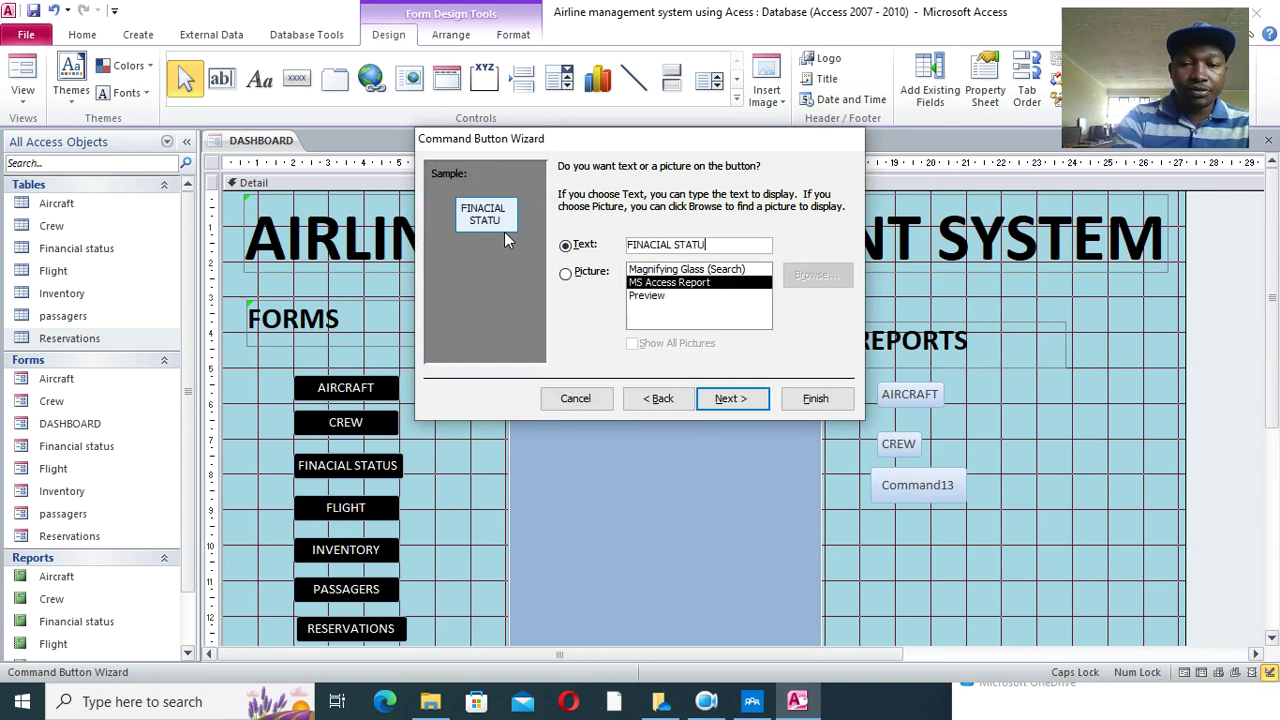
pyautogui.write('S')
pyautogui.click(815, 399)
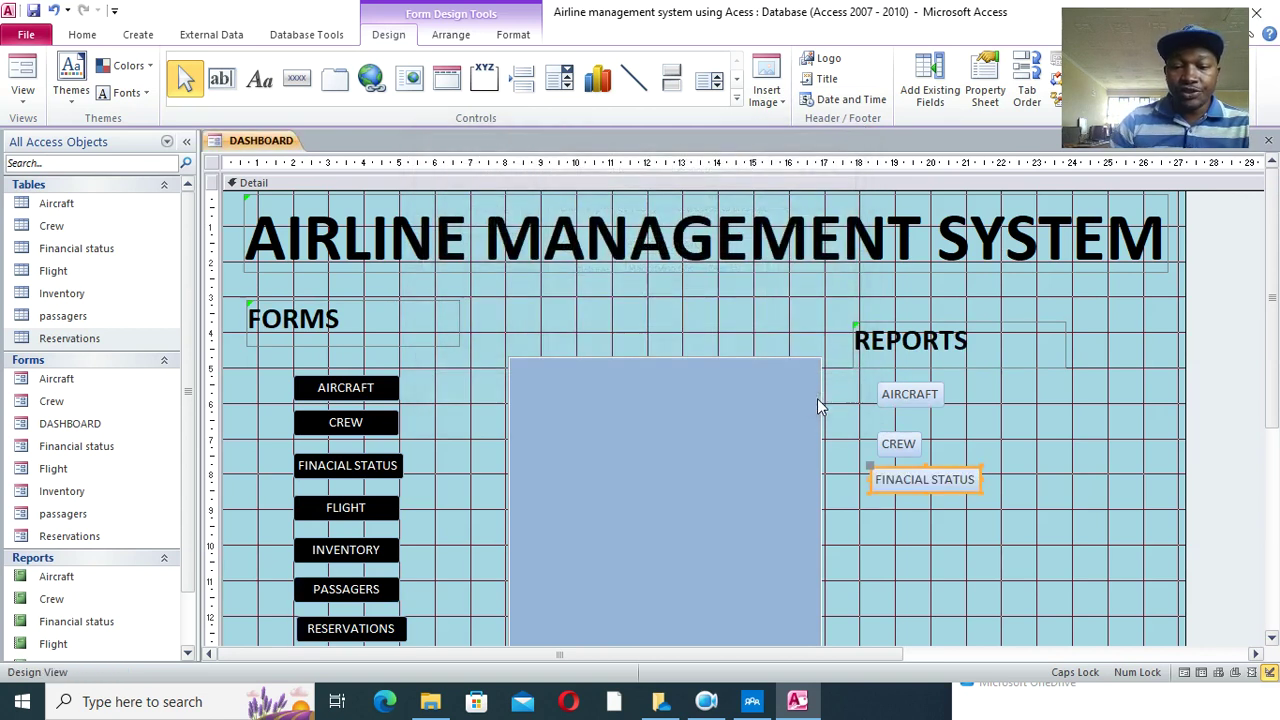
# - Add a FLIGHT button that opens the Flight report
pyautogui.click(297, 79)
pyautogui.moveTo(877, 513); pyautogui.dragTo(980, 542)
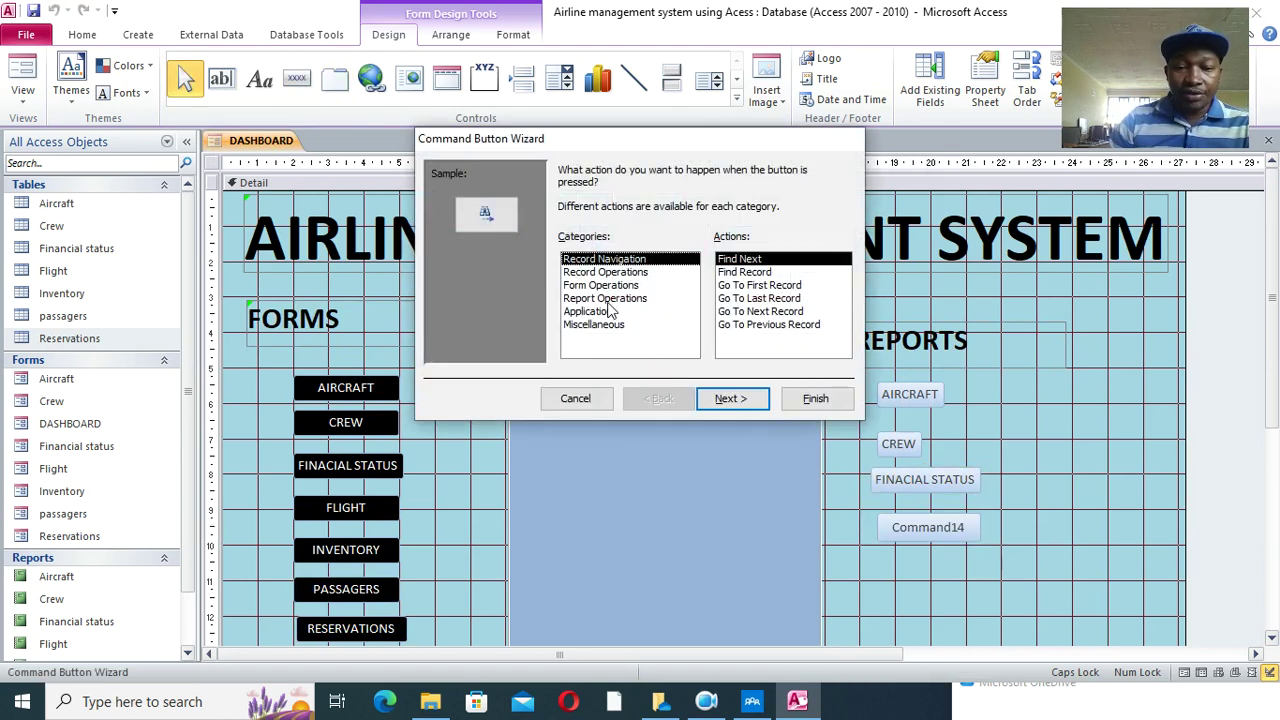
pyautogui.click(610, 298)
pyautogui.click(746, 272)
pyautogui.click(731, 398)
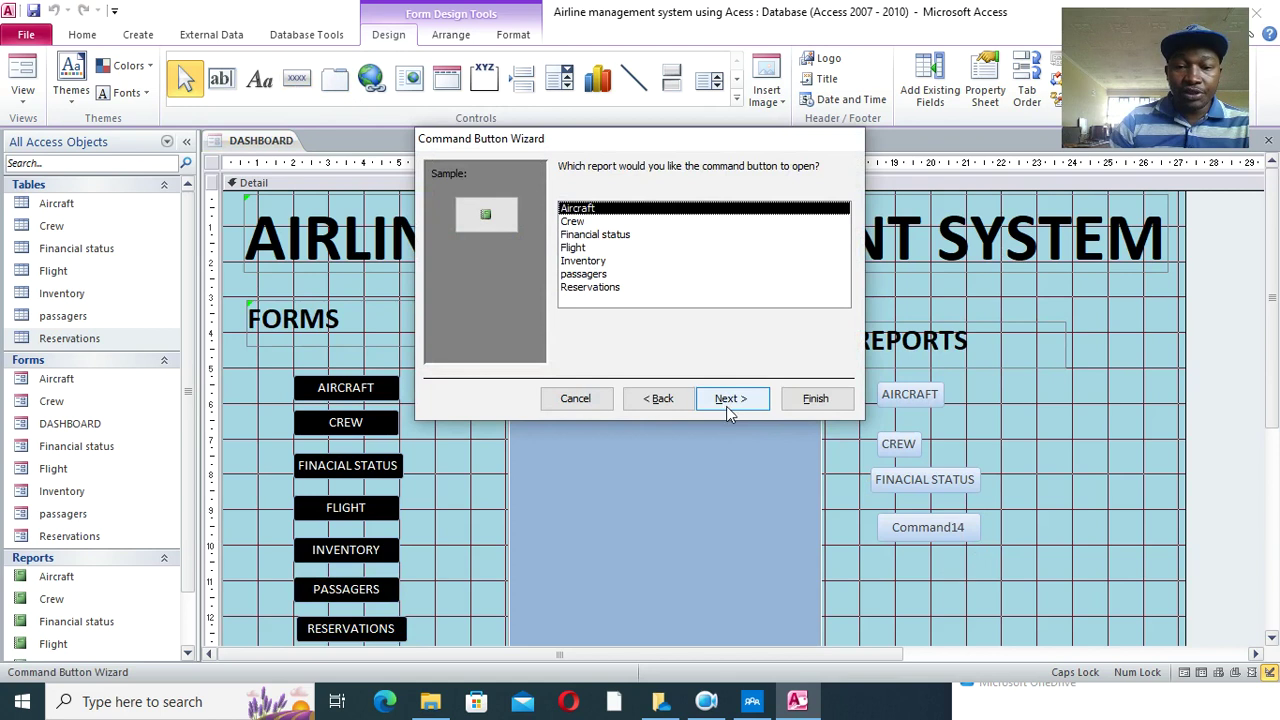
pyautogui.click(575, 248)
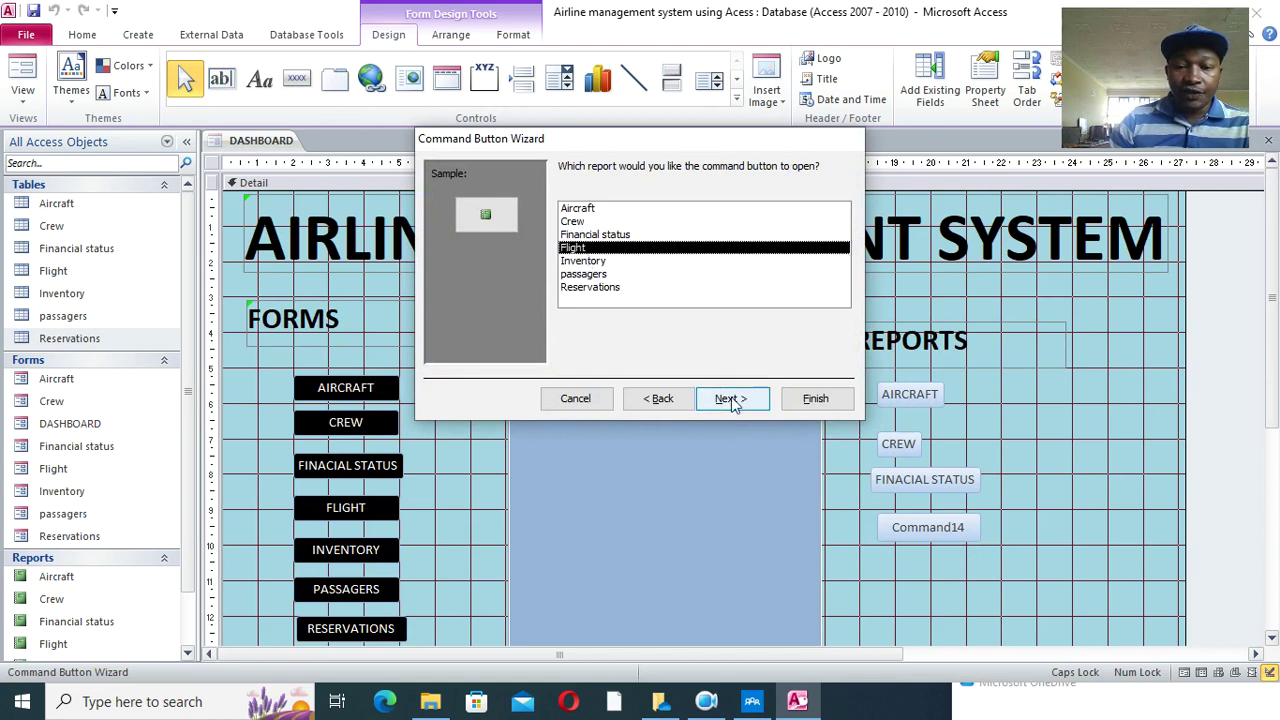
pyautogui.click(731, 398)
pyautogui.click(580, 245)
pyautogui.moveTo(715, 249); pyautogui.dragTo(580, 250)
pyautogui.write('FLIS')
pyautogui.press('BackSpace')
pyautogui.write('GHT')
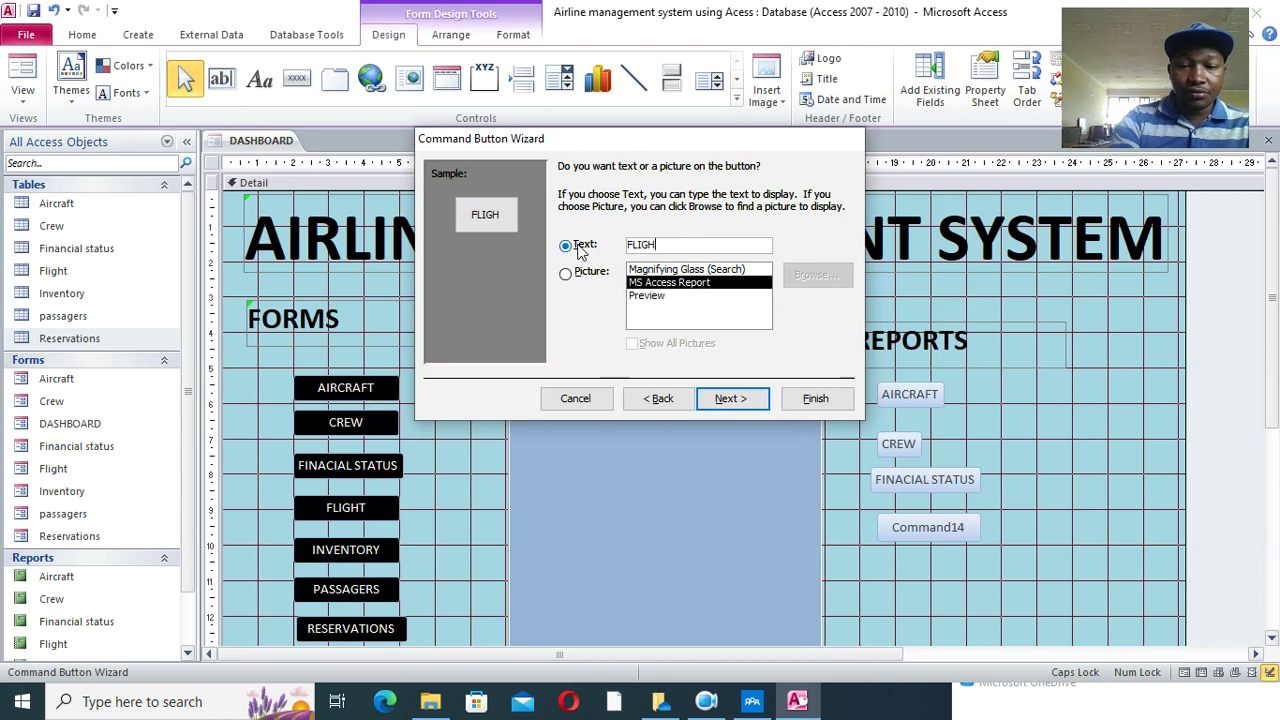
pyautogui.click(815, 398)
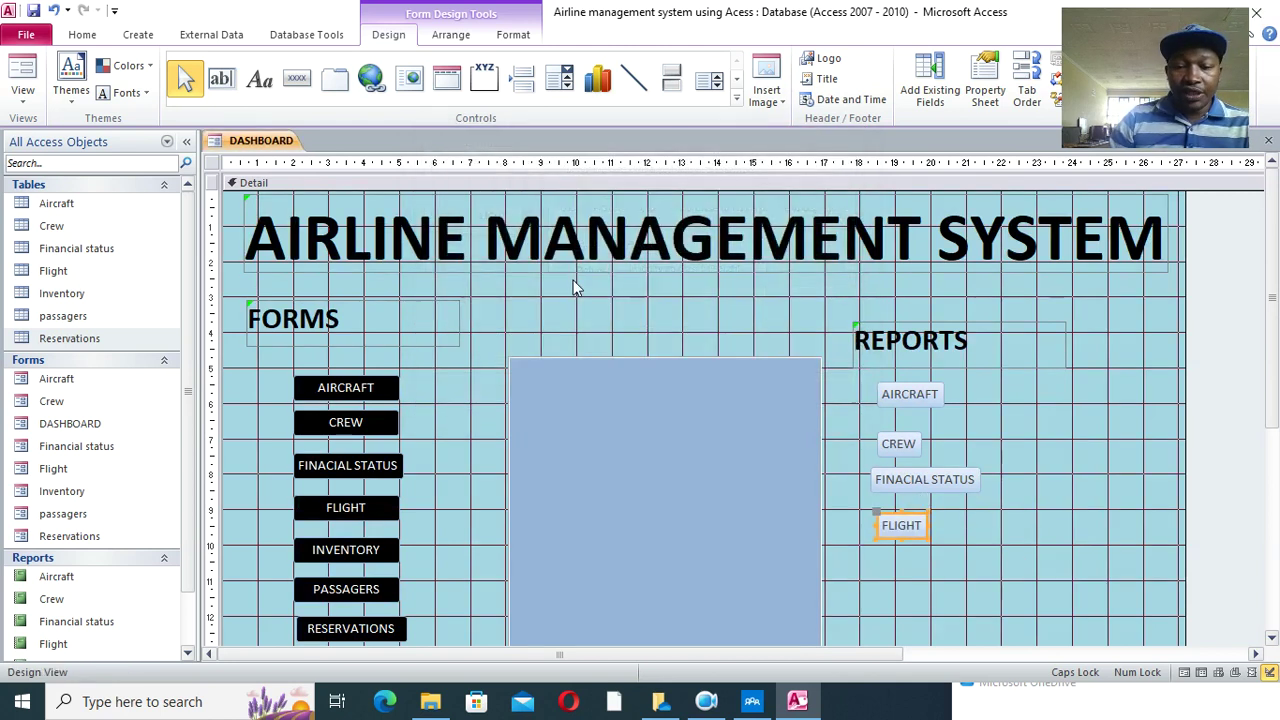
# - Add a RESERVATIONS button that opens the Reservations report
pyautogui.click(296, 78)
pyautogui.moveTo(887, 549); pyautogui.dragTo(965, 582)
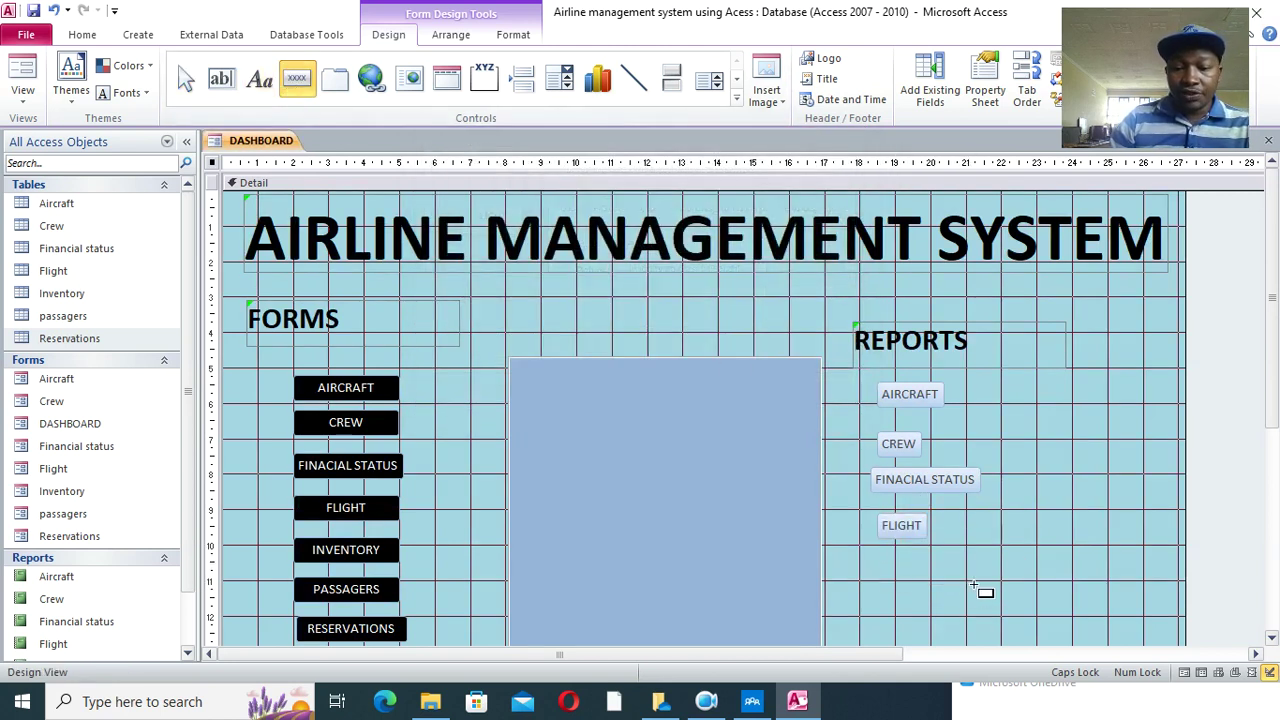
pyautogui.click(602, 298)
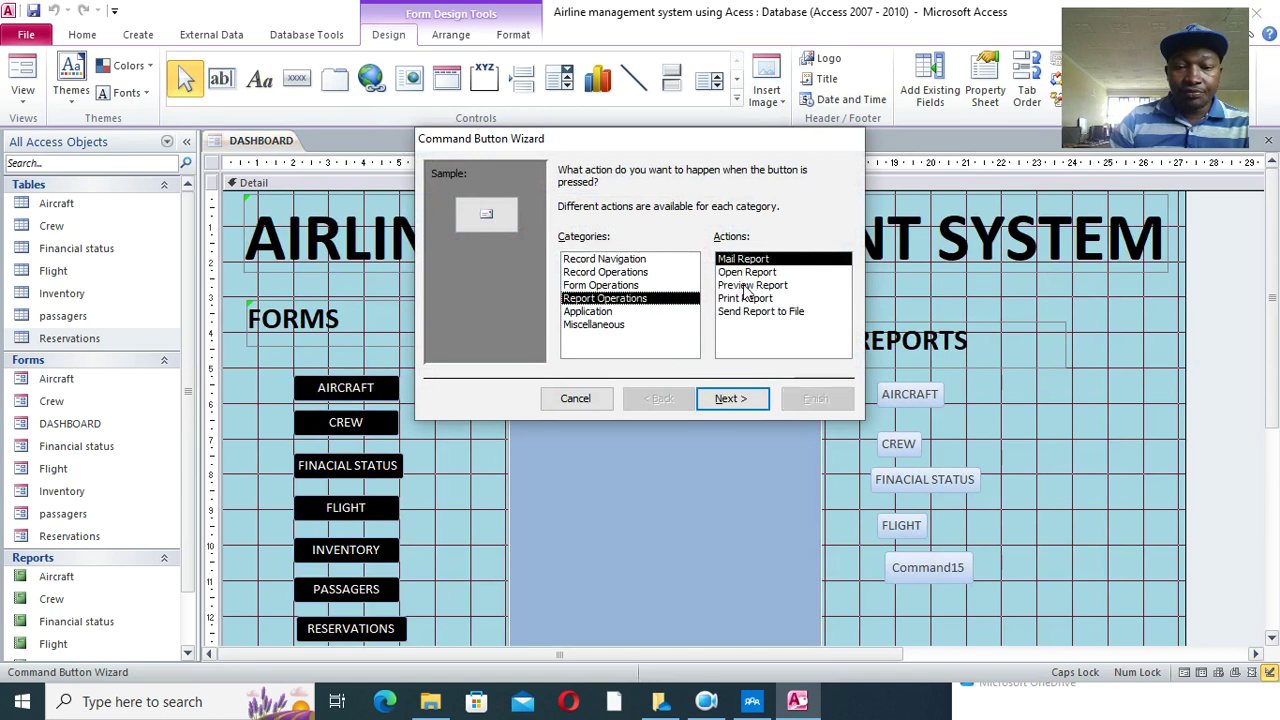
pyautogui.click(746, 272)
pyautogui.click(735, 398)
pyautogui.click(606, 288)
pyautogui.click(733, 398)
pyautogui.moveTo(734, 247); pyautogui.dragTo(595, 246)
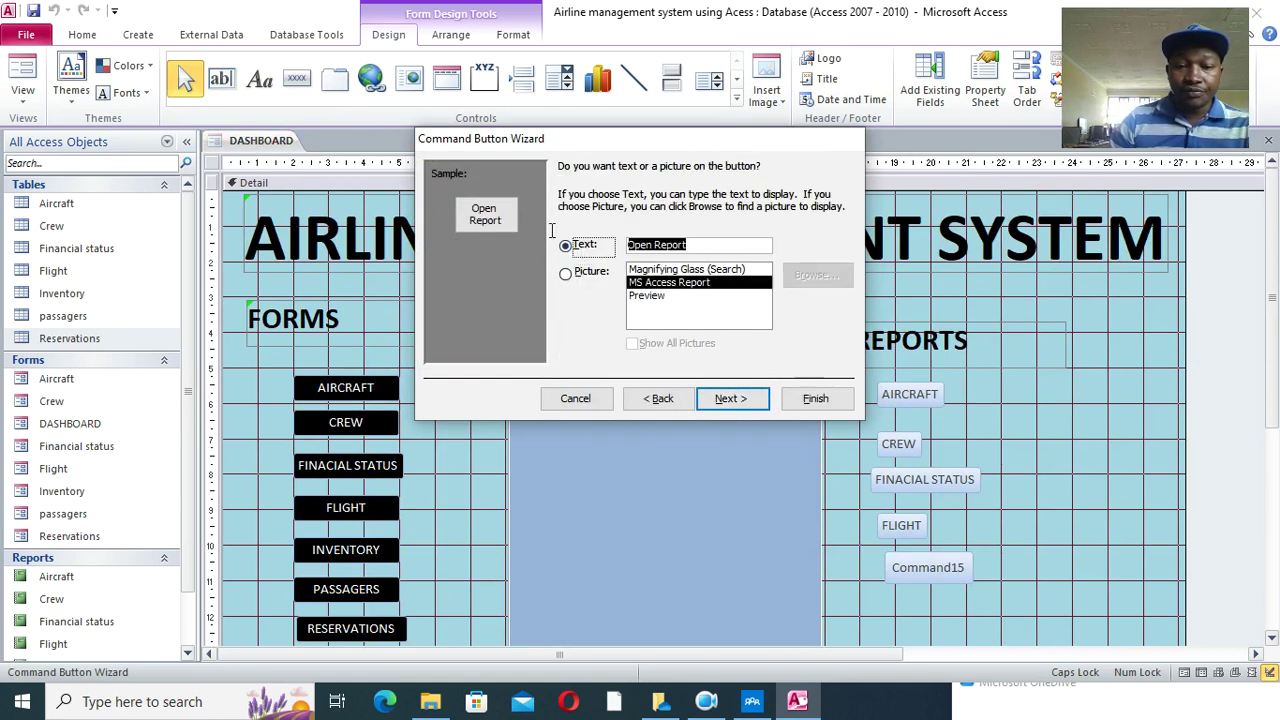
pyautogui.write('RESERVATIONS')
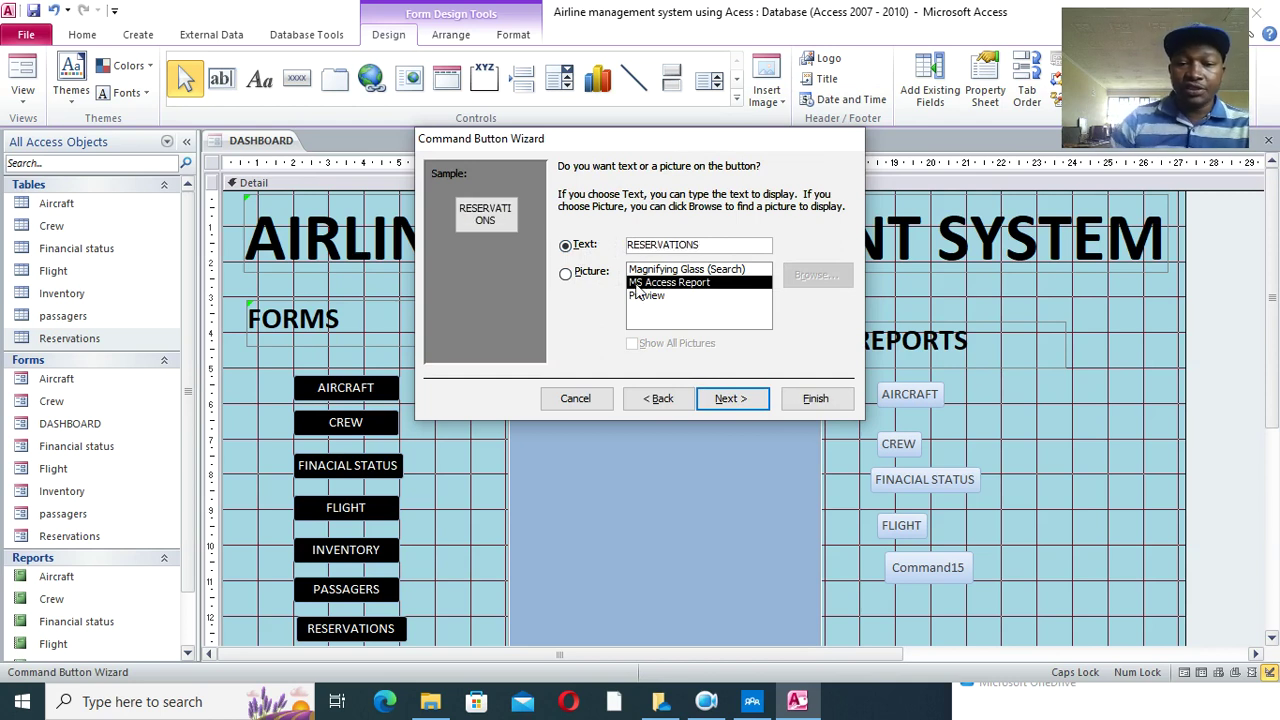
pyautogui.click(815, 399)
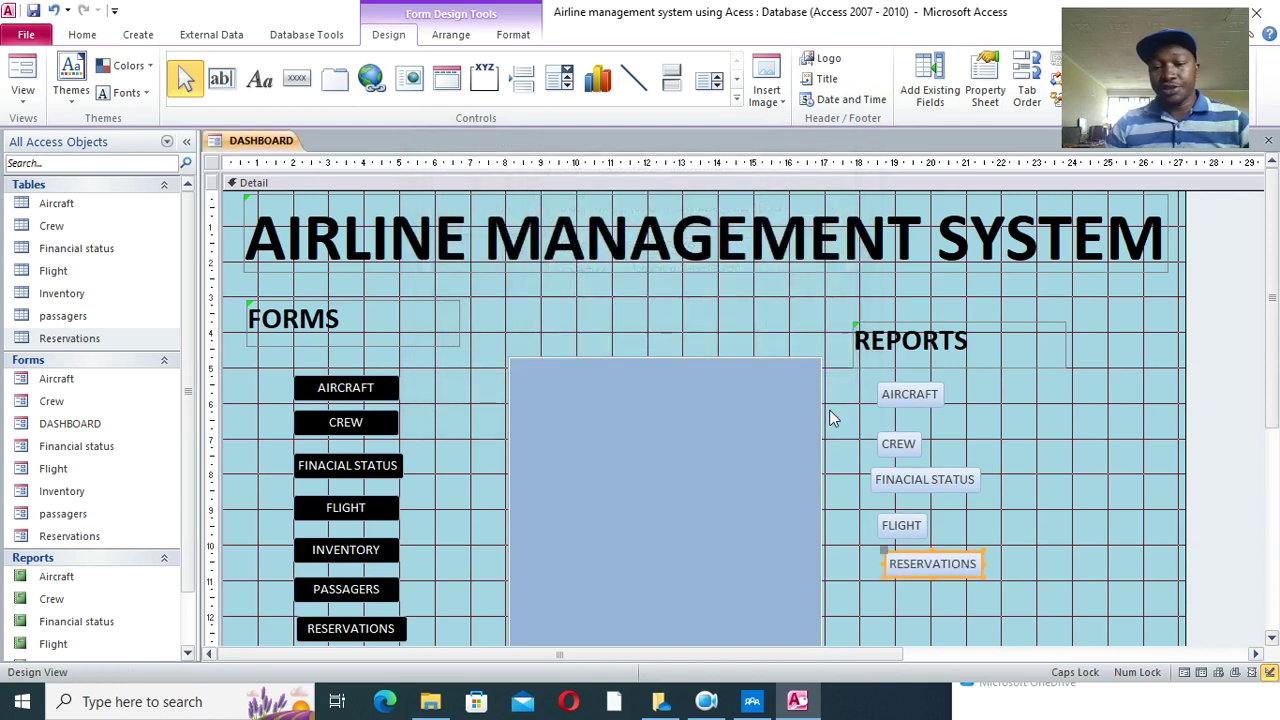
# - Line up the AIRCRAFT, CREW, FLIGHT and RESERVATIONS report buttons and widen them to one width
pyautogui.scroll(-2, 1120, 454)
pyautogui.moveTo(901, 328); pyautogui.dragTo(959, 413)
pyautogui.moveTo(922, 463); pyautogui.dragTo(943, 517)
pyautogui.click(926, 374)
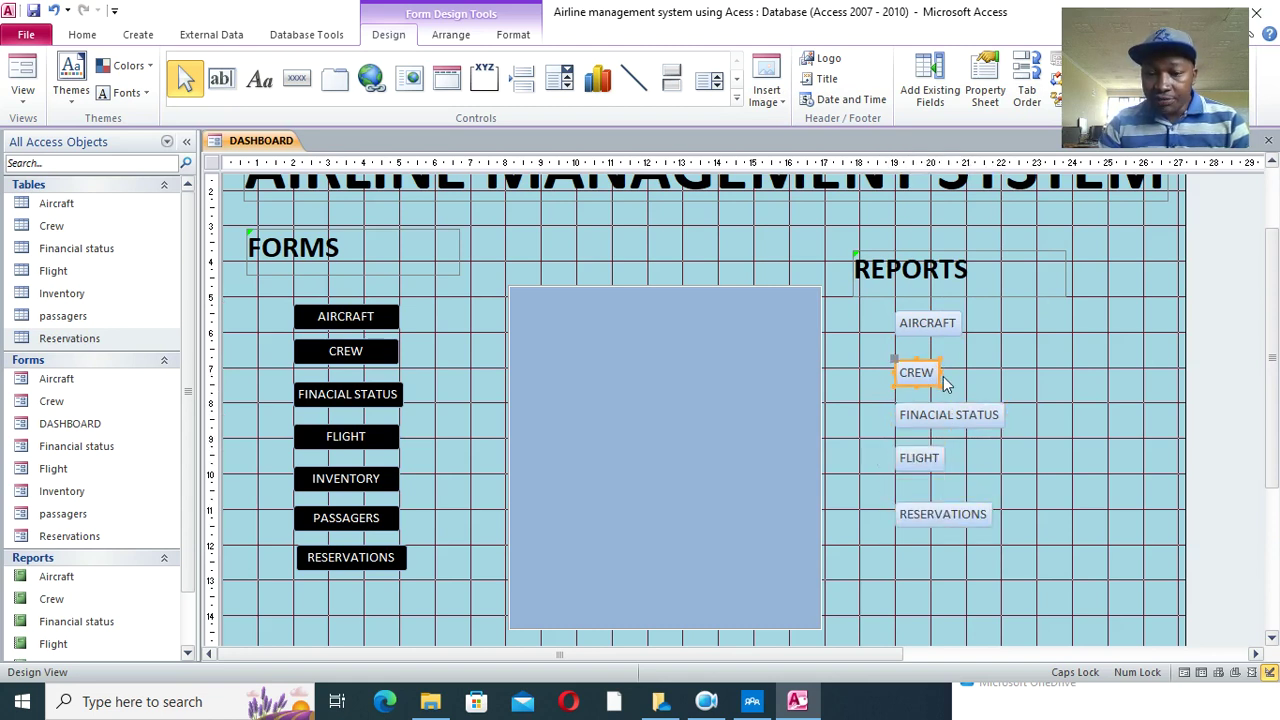
pyautogui.moveTo(938, 372); pyautogui.dragTo(1001, 374)
pyautogui.click(960, 326)
pyautogui.moveTo(963, 323); pyautogui.dragTo(1002, 327)
pyautogui.click(934, 486)
pyautogui.click(940, 460)
pyautogui.moveTo(946, 458); pyautogui.dragTo(1002, 463)
pyautogui.click(977, 520)
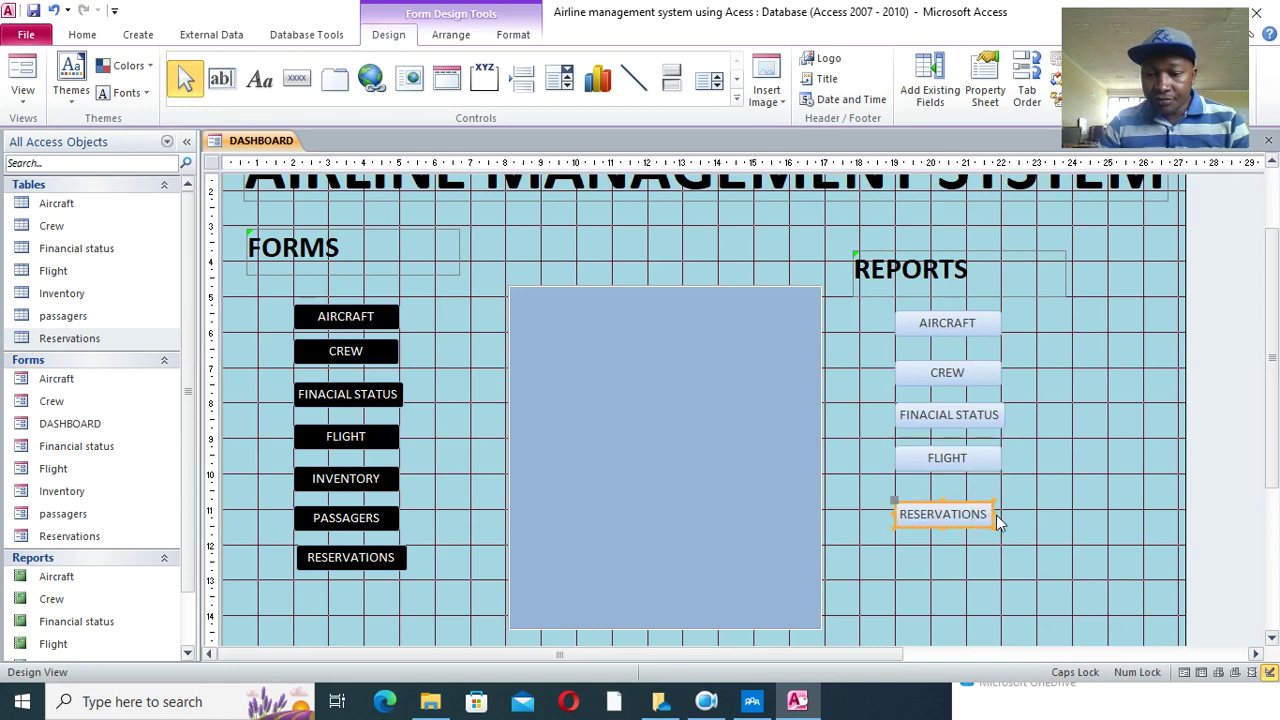
pyautogui.moveTo(994, 514); pyautogui.dragTo(1002, 514)
pyautogui.click(1060, 514)
# - Give all five report buttons a dark grey fill and white caption text
pyautogui.moveTo(1008, 300); pyautogui.dragTo(921, 566)
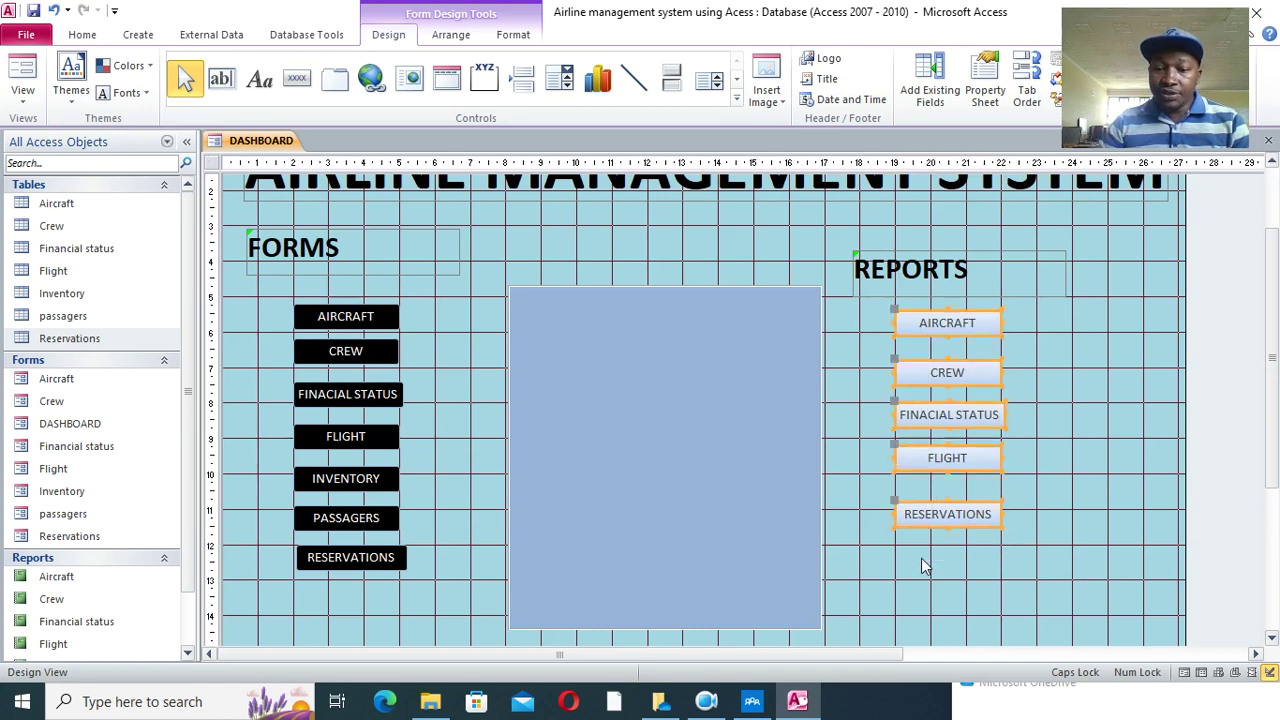
pyautogui.click(513, 34)
pyautogui.click(786, 58)
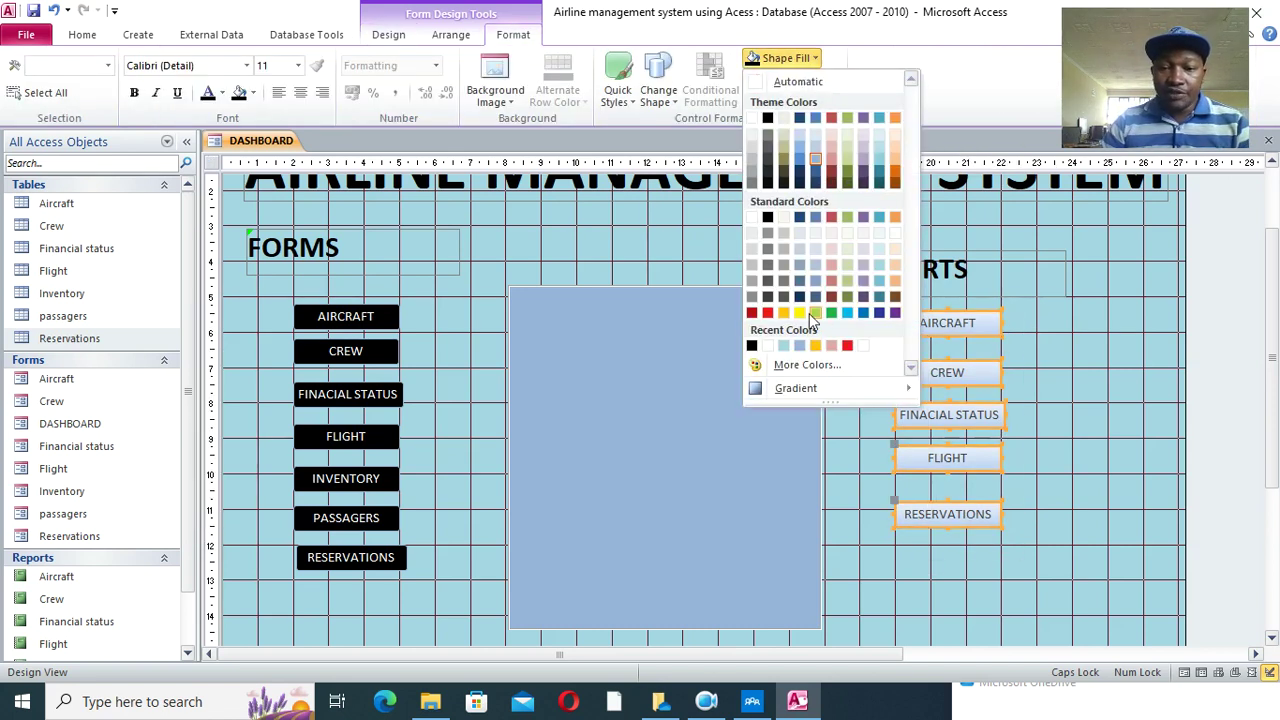
pyautogui.click(788, 299)
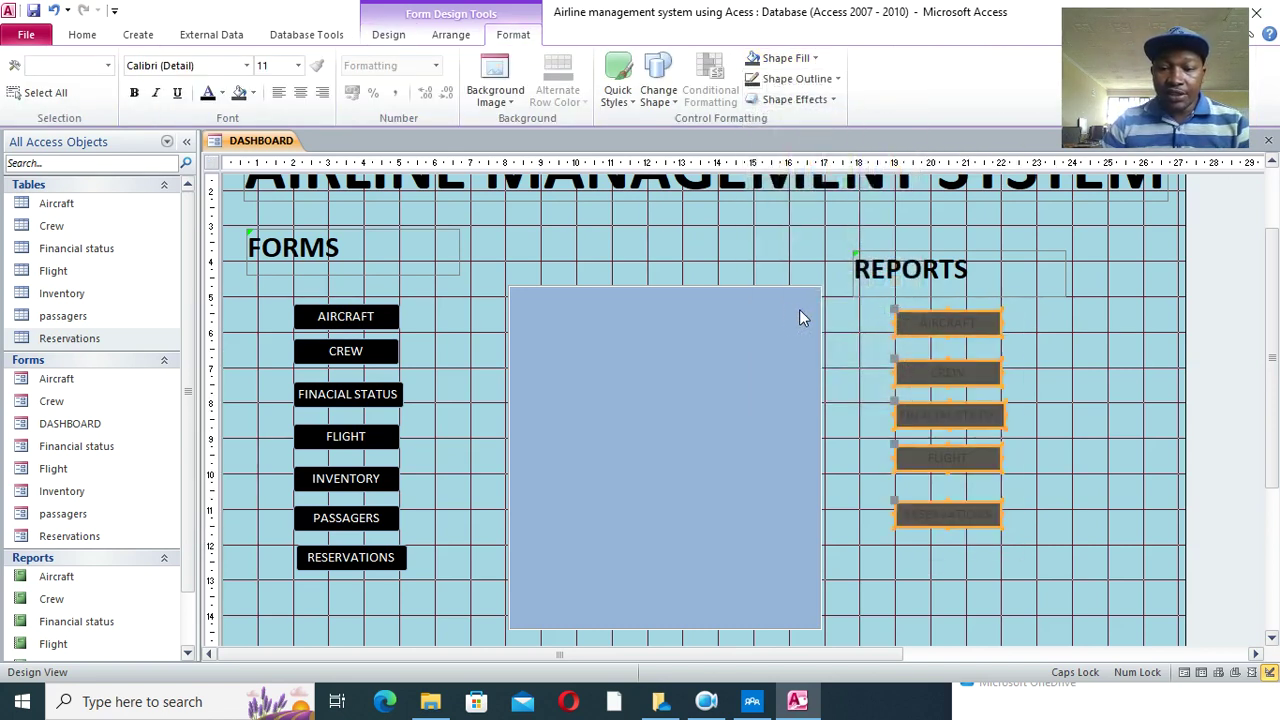
pyautogui.click(221, 92)
pyautogui.click(217, 150)
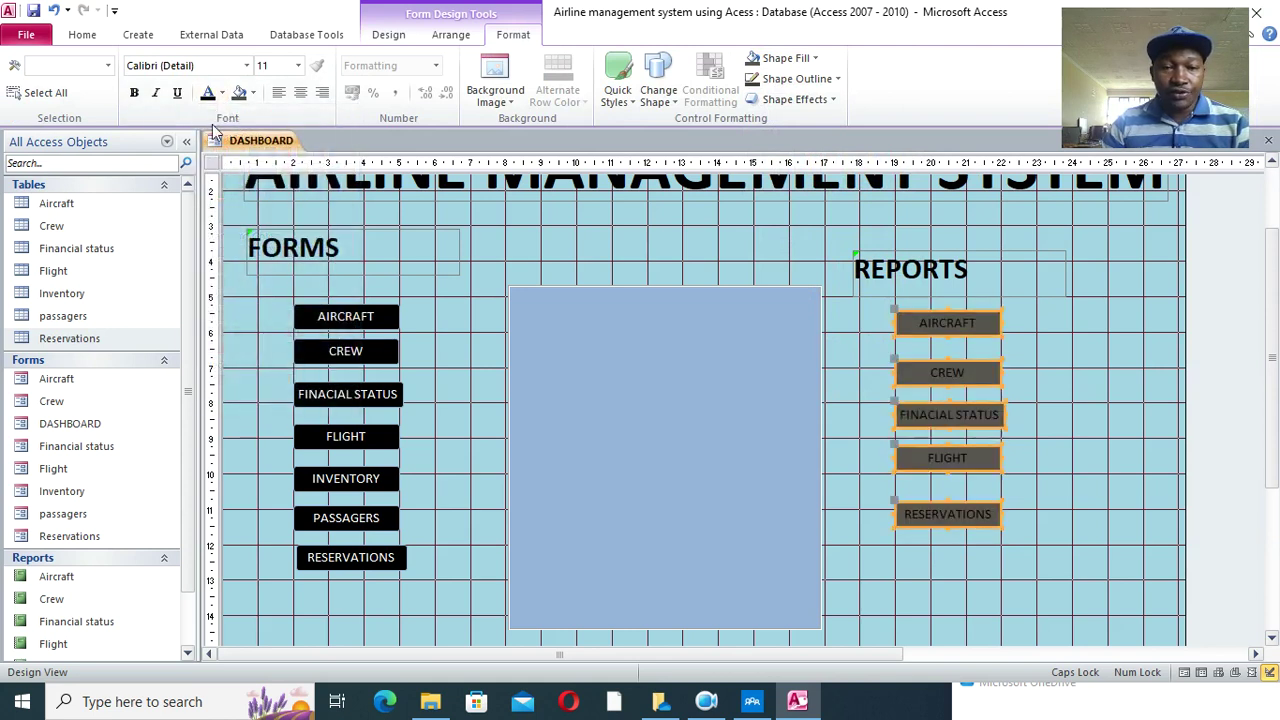
pyautogui.click(221, 92)
pyautogui.click(204, 158)
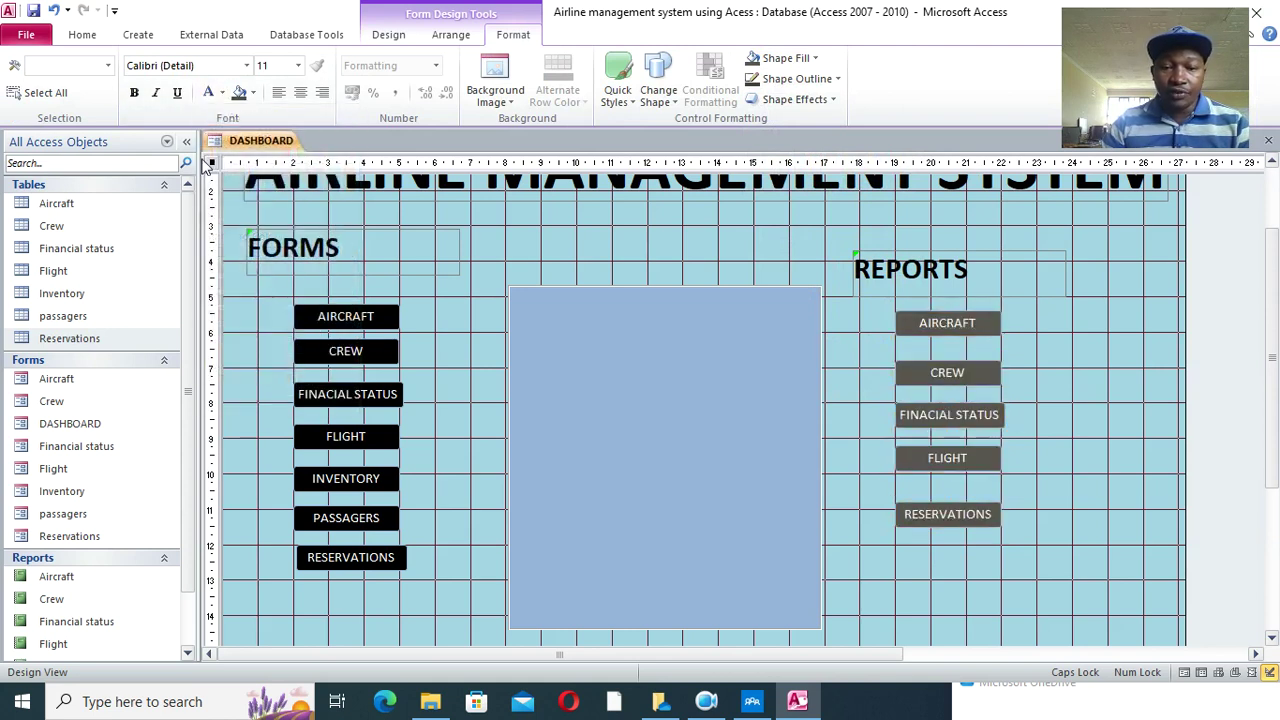
pyautogui.click(207, 164)
pyautogui.click(1085, 431)
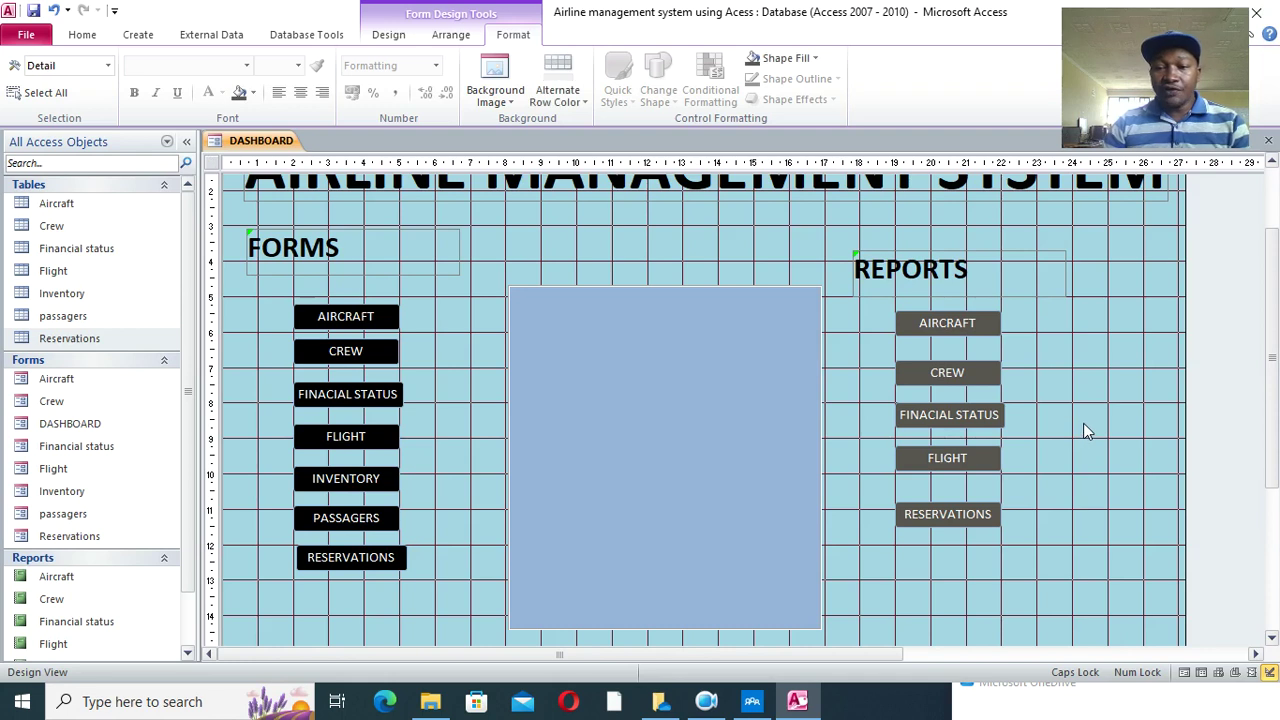
pyautogui.click(82, 34)
# - Run DASHBOARD in Form View and test its AIRCRAFT and FINANCIAL STATUS form buttons, closing each form
pyautogui.click(23, 70)
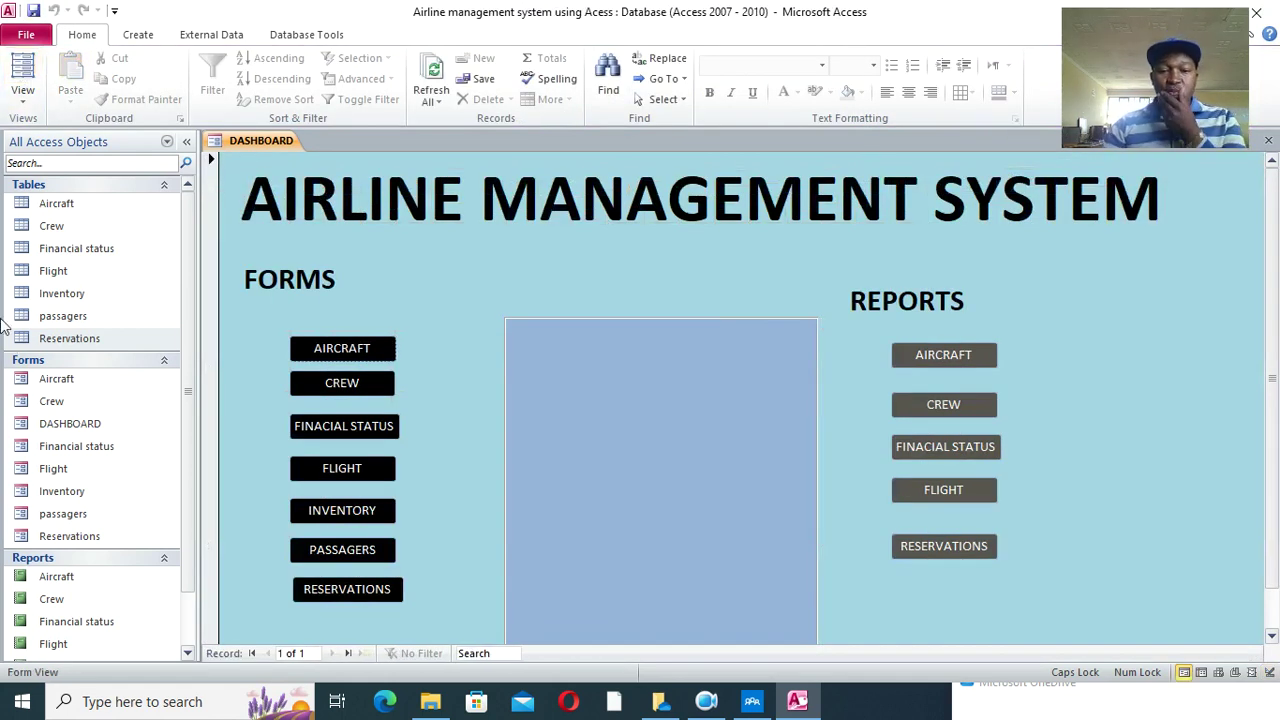
pyautogui.click(336, 350)
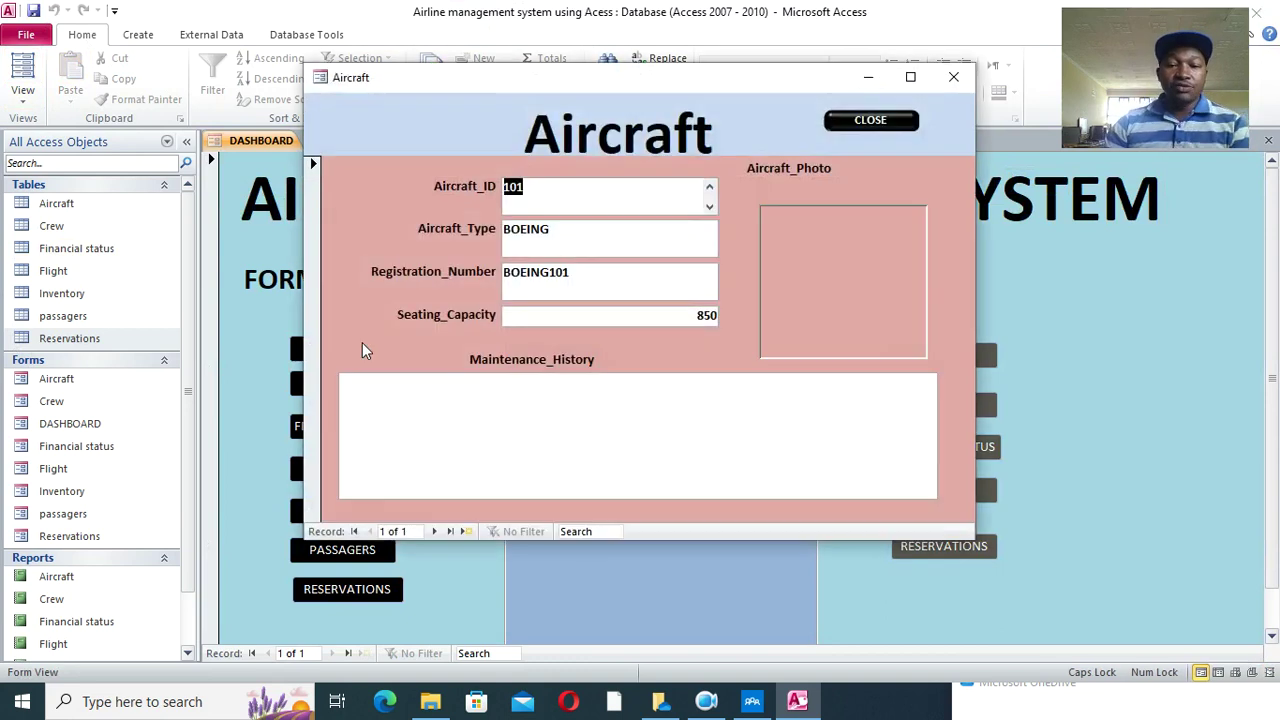
pyautogui.click(953, 80)
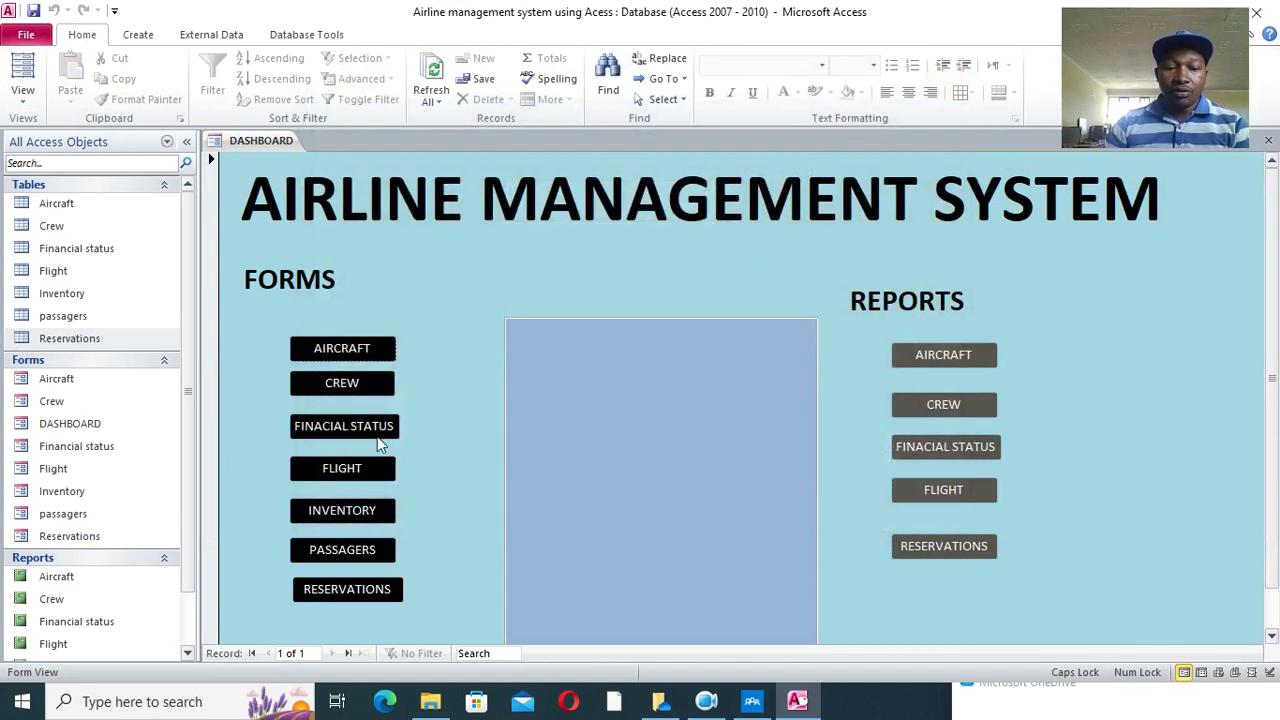
pyautogui.click(383, 442)
pyautogui.rightClick(366, 141)
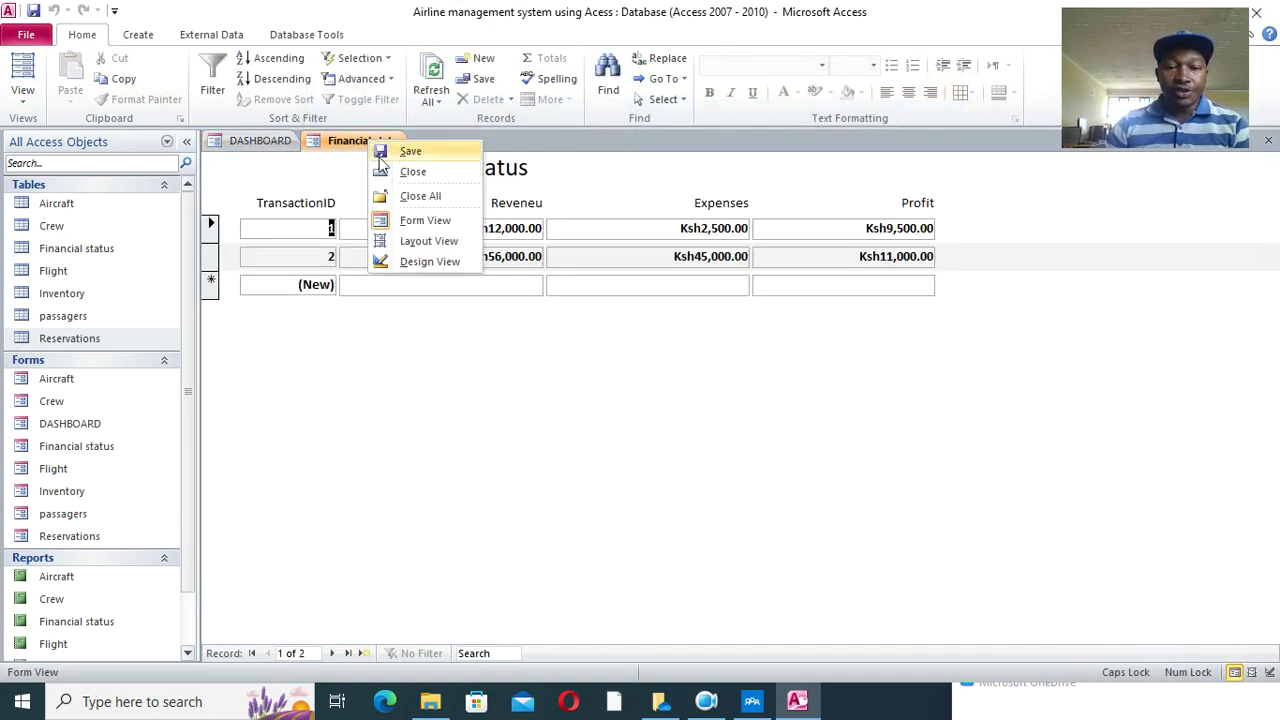
pyautogui.click(402, 171)
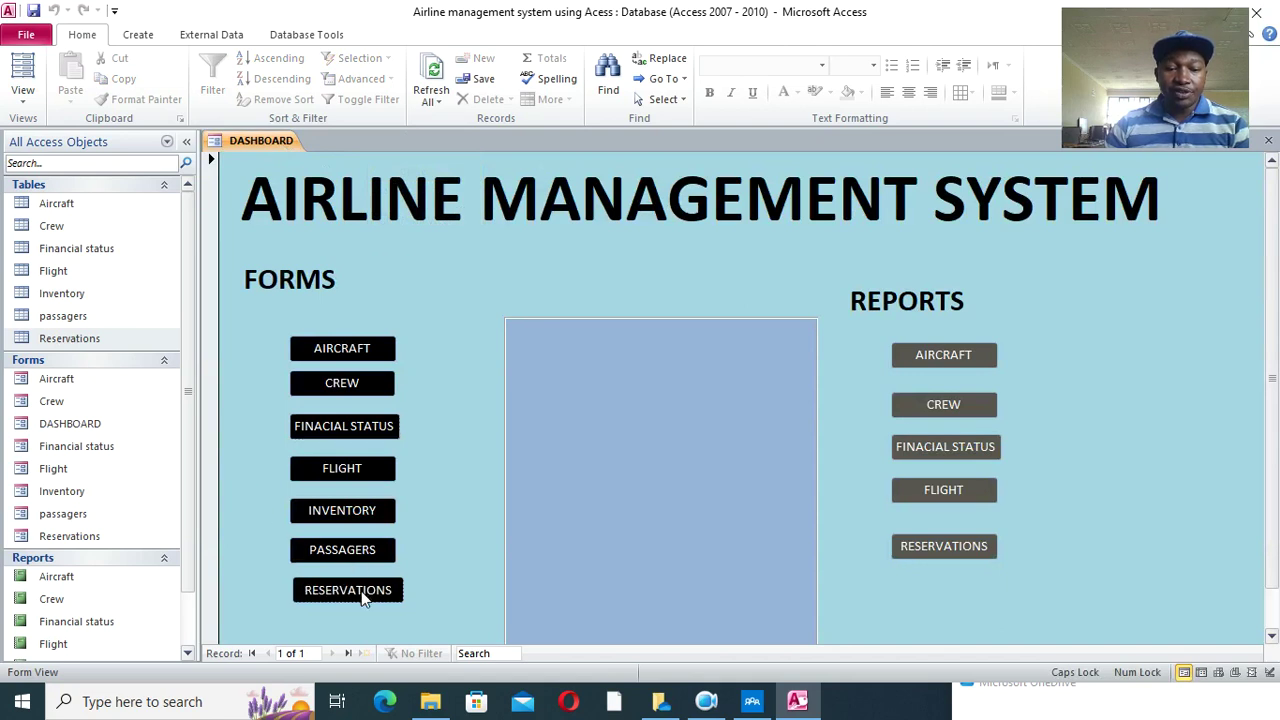
# - Test the RESERVATIONS form and AIRCRAFT report buttons, closing each, then close DASHBOARD
pyautogui.click(366, 589)
pyautogui.rightClick(350, 141)
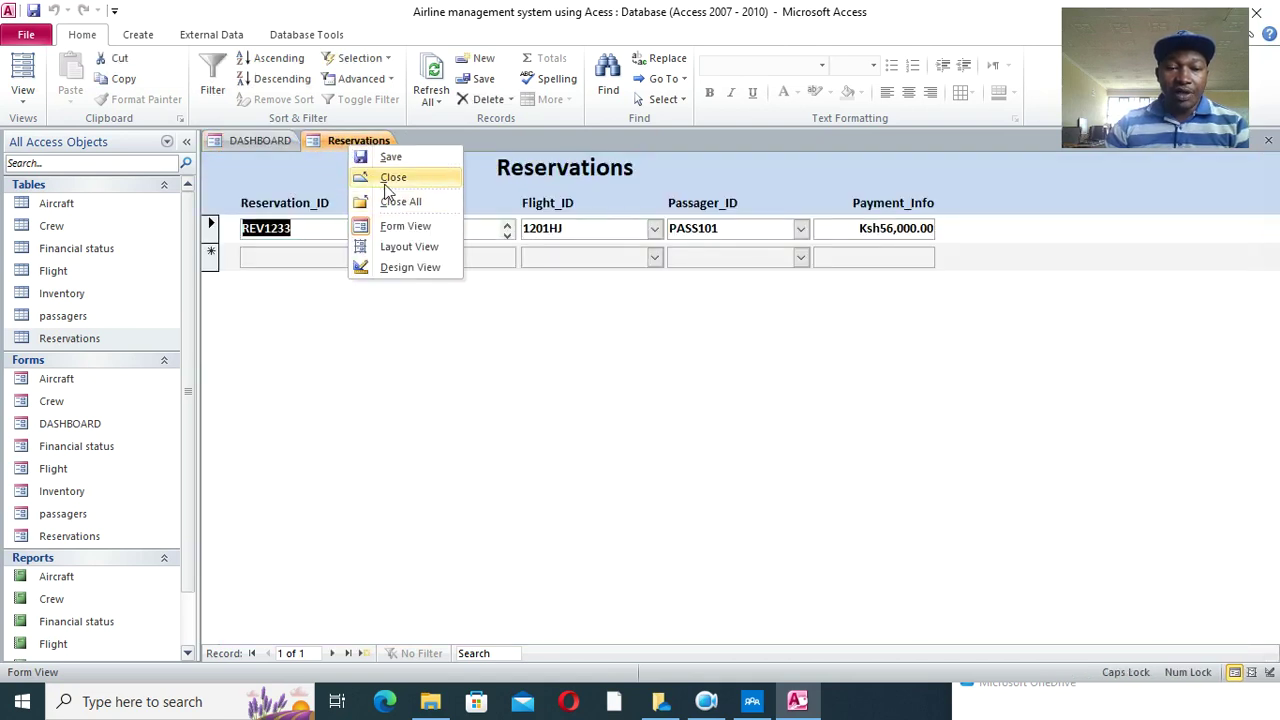
pyautogui.click(395, 173)
pyautogui.click(910, 355)
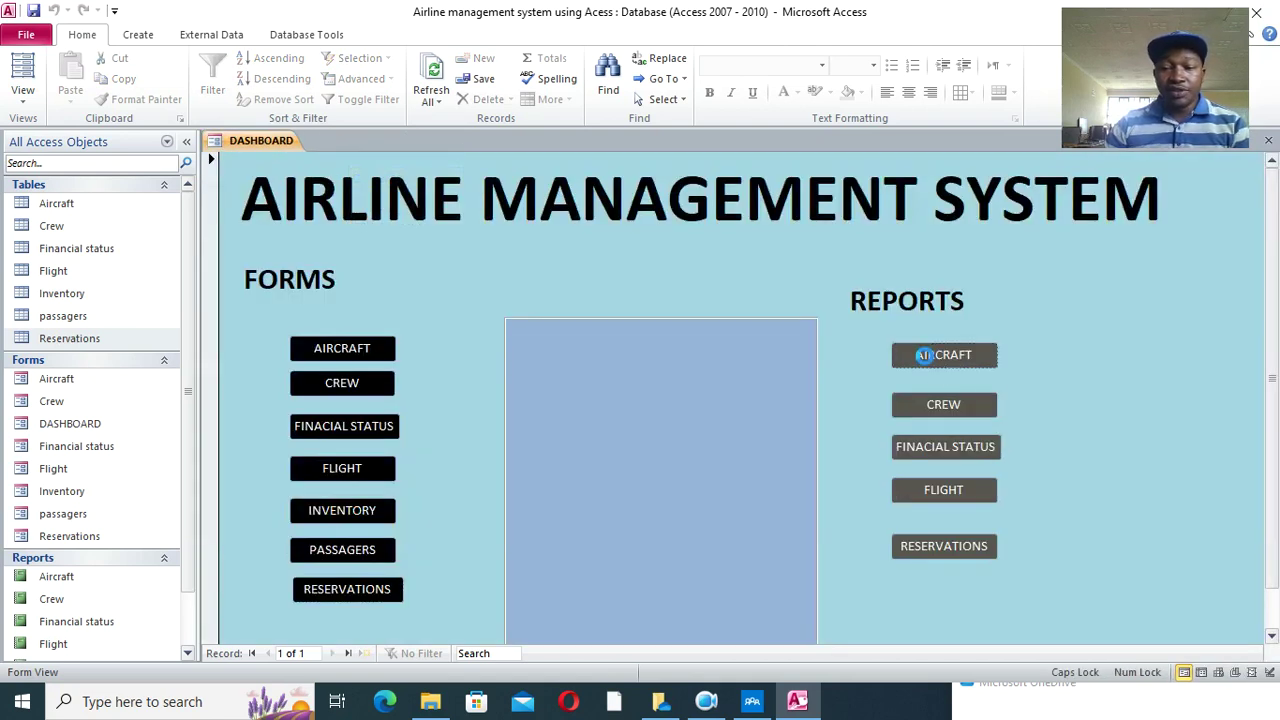
pyautogui.rightClick(345, 141)
pyautogui.click(372, 181)
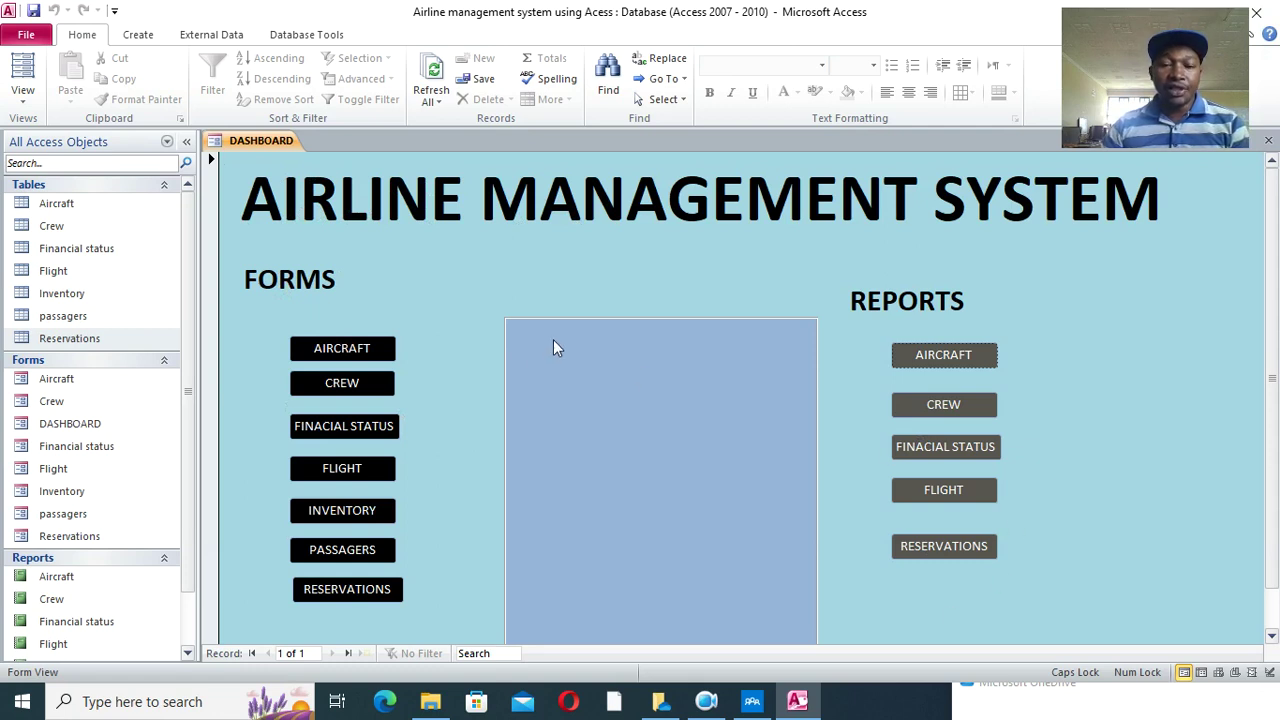
pyautogui.rightClick(241, 138)
pyautogui.click(272, 172)
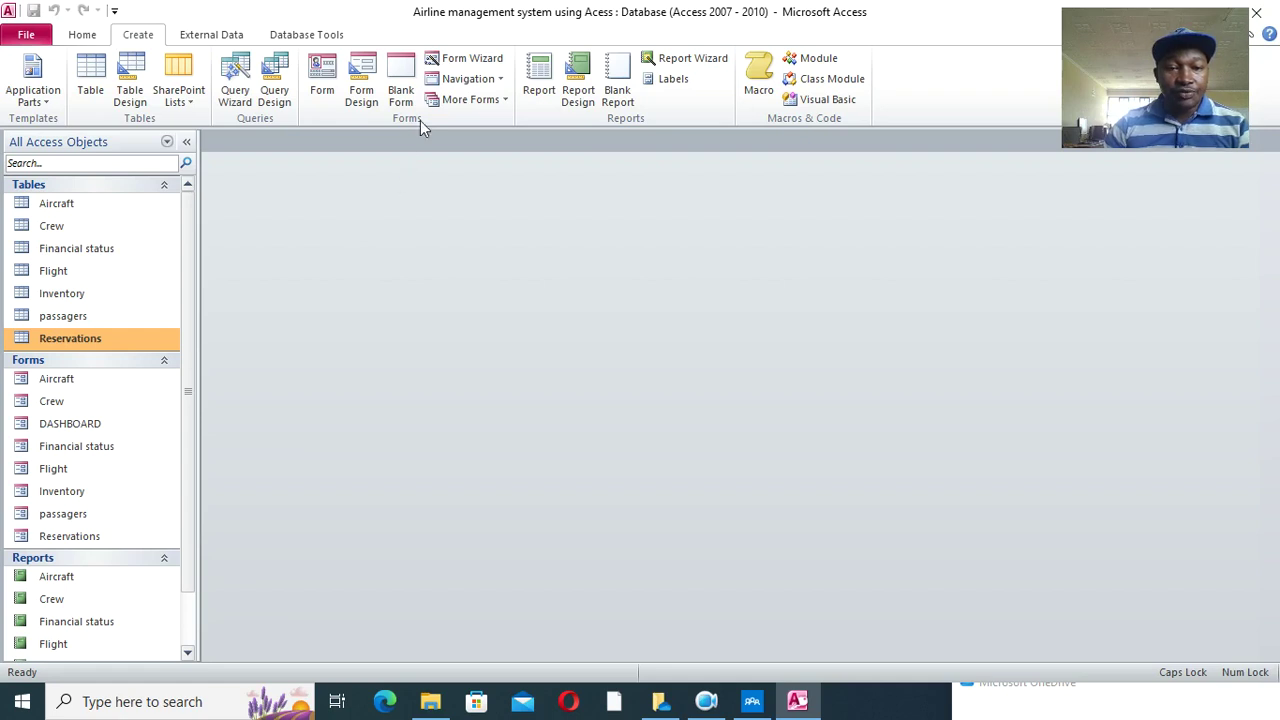
# - Create a new Modal Dialog form and delete its OK and Cancel buttons
pyautogui.click(475, 100)
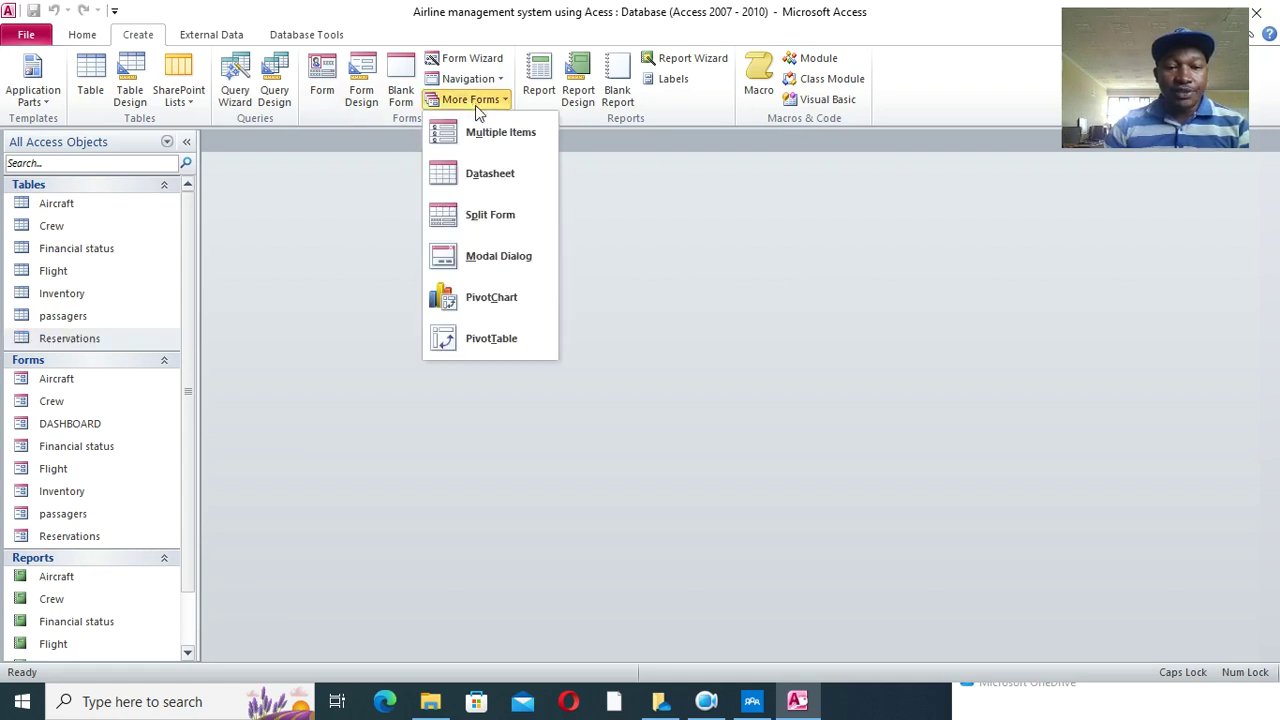
pyautogui.click(524, 262)
pyautogui.click(524, 562)
pyautogui.press('Delete')
pyautogui.click(580, 557)
pyautogui.press('Delete')
# - Fill the form's Detail area with green
pyautogui.rightClick(354, 287)
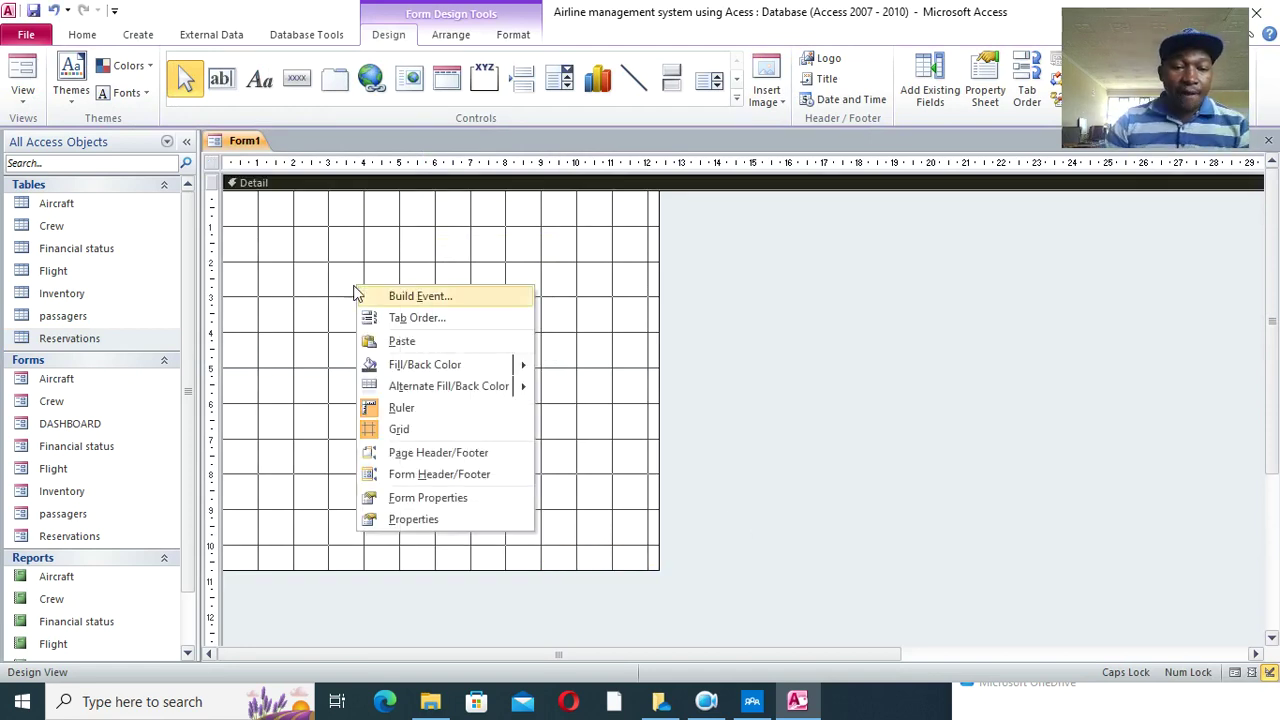
pyautogui.moveTo(466, 364)
pyautogui.click(635, 503)
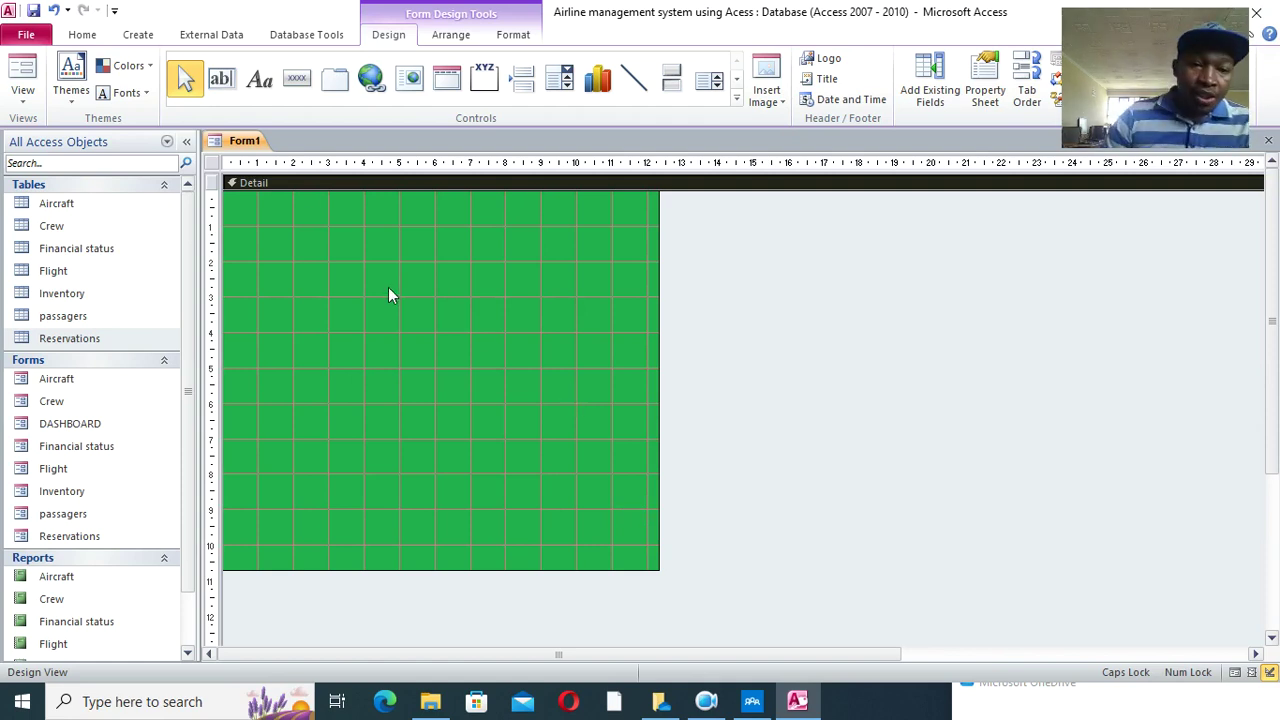
pyautogui.click(259, 79)
# - Add a SPLASH FORM label near the top, formatted 36pt, bold, centred and white
pyautogui.moveTo(257, 237); pyautogui.dragTo(583, 292)
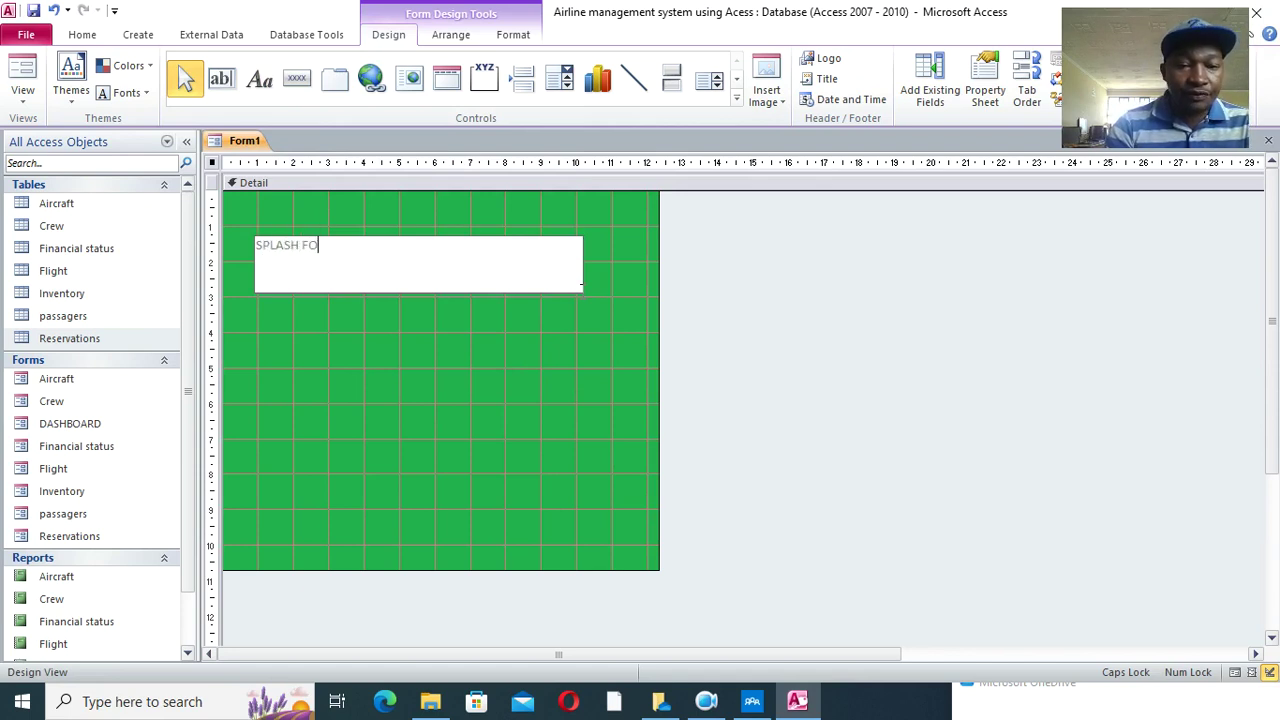
pyautogui.click(471, 291)
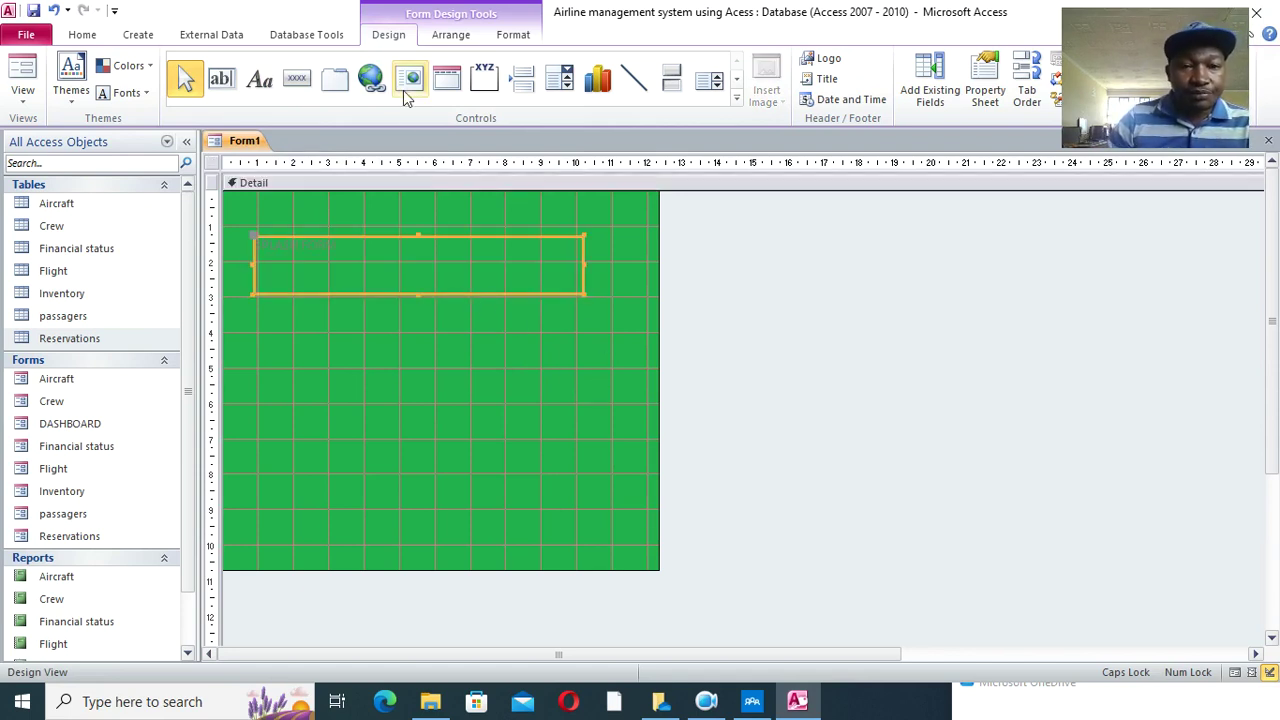
pyautogui.click(513, 34)
pyautogui.click(298, 65)
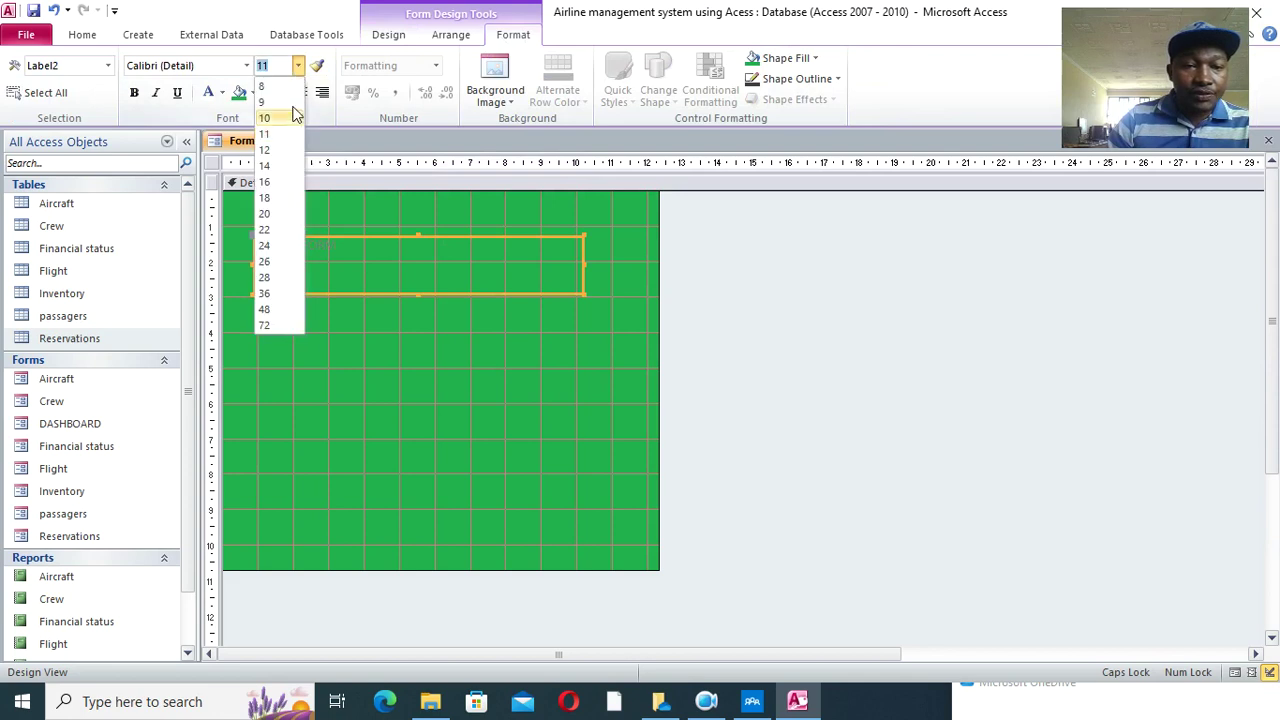
pyautogui.click(266, 290)
pyautogui.click(299, 94)
pyautogui.click(134, 93)
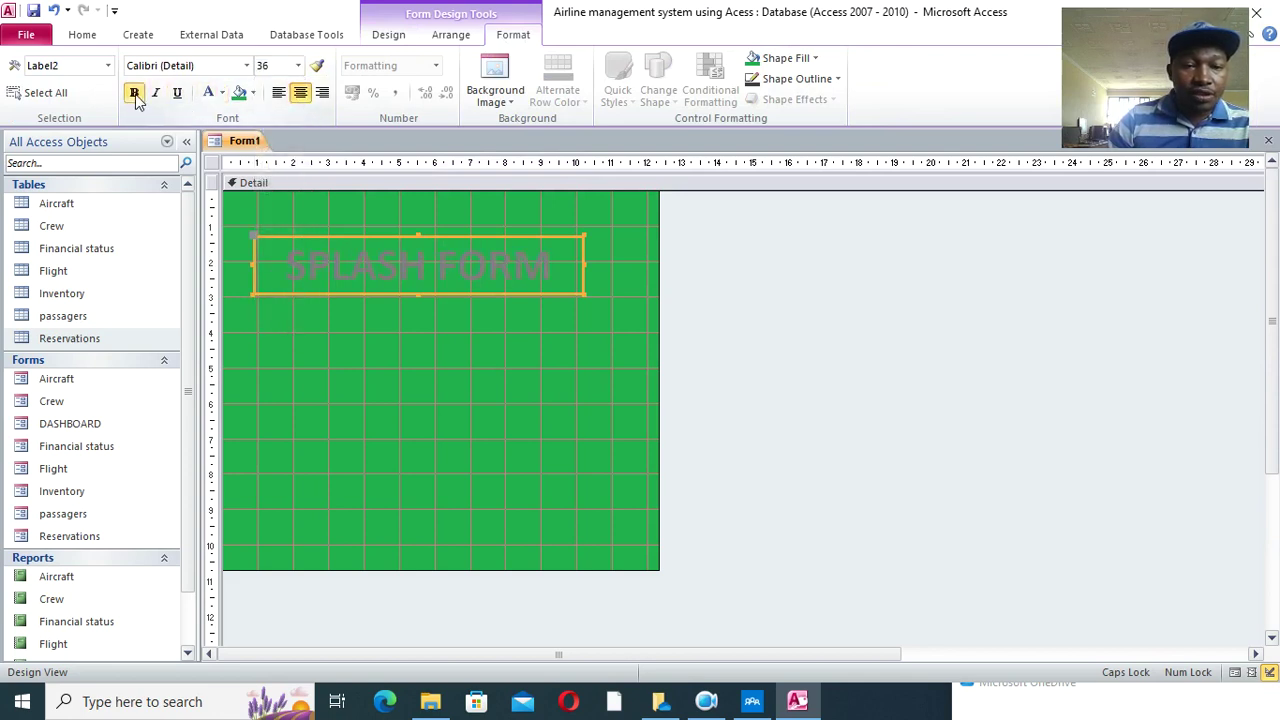
pyautogui.click(207, 92)
pyautogui.moveTo(583, 264); pyautogui.dragTo(623, 266)
pyautogui.click(523, 323)
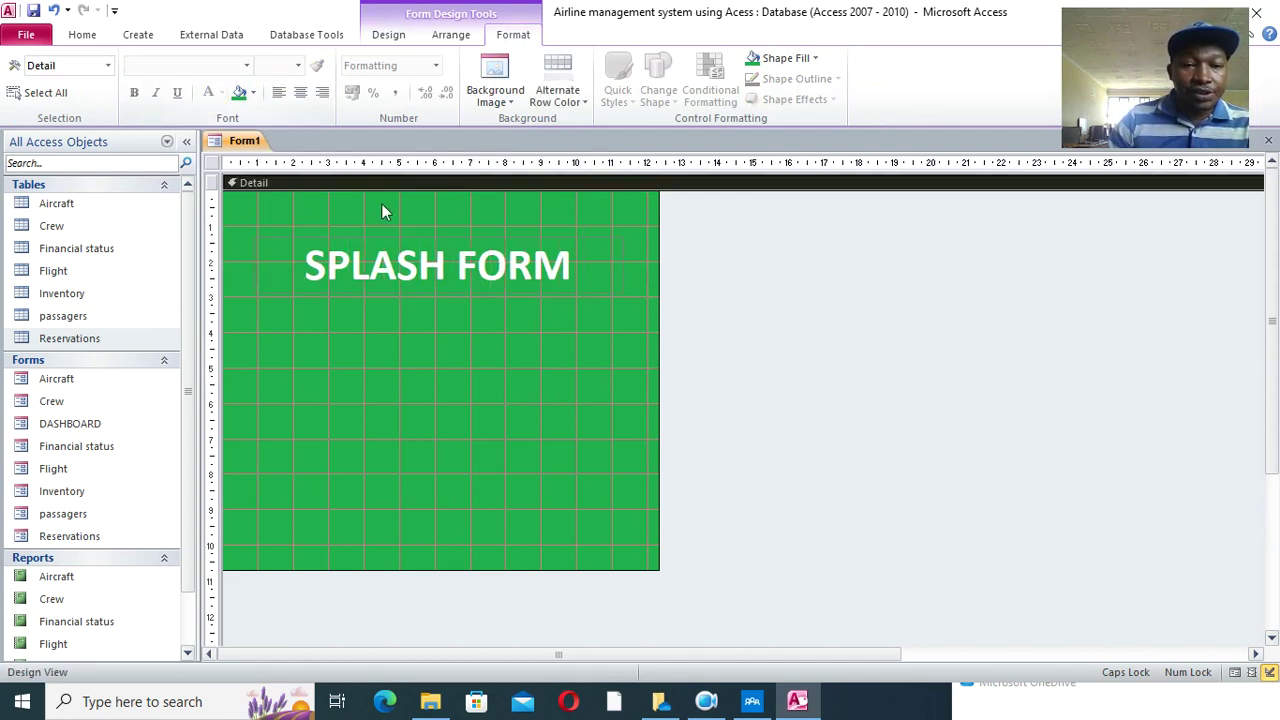
# - Duplicate the label, move the copy lower and change its text to 'Loading.........'
pyautogui.click(408, 268)
pyautogui.hotkey('ctrl', 'c')
pyautogui.hotkey('ctrl', 'v')
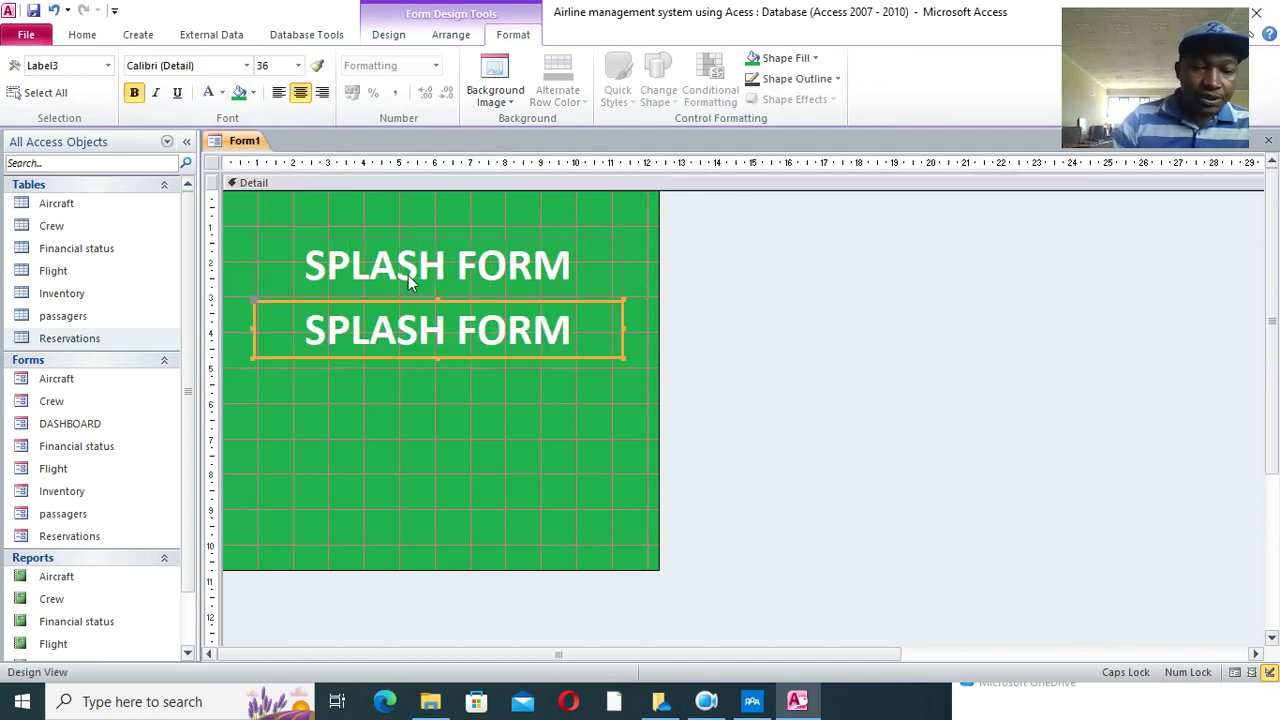
pyautogui.moveTo(460, 362); pyautogui.dragTo(463, 485)
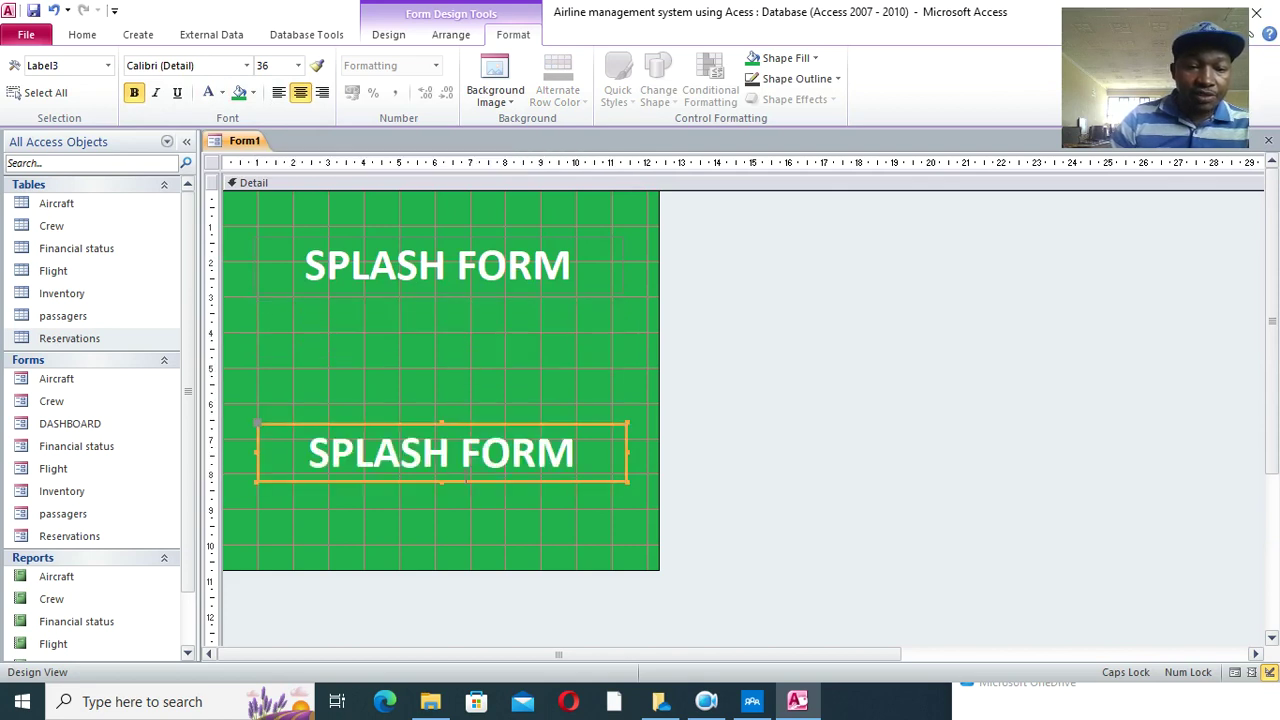
pyautogui.moveTo(575, 452); pyautogui.dragTo(331, 440)
pyautogui.press('BackSpace')
pyautogui.press('BackSpace')
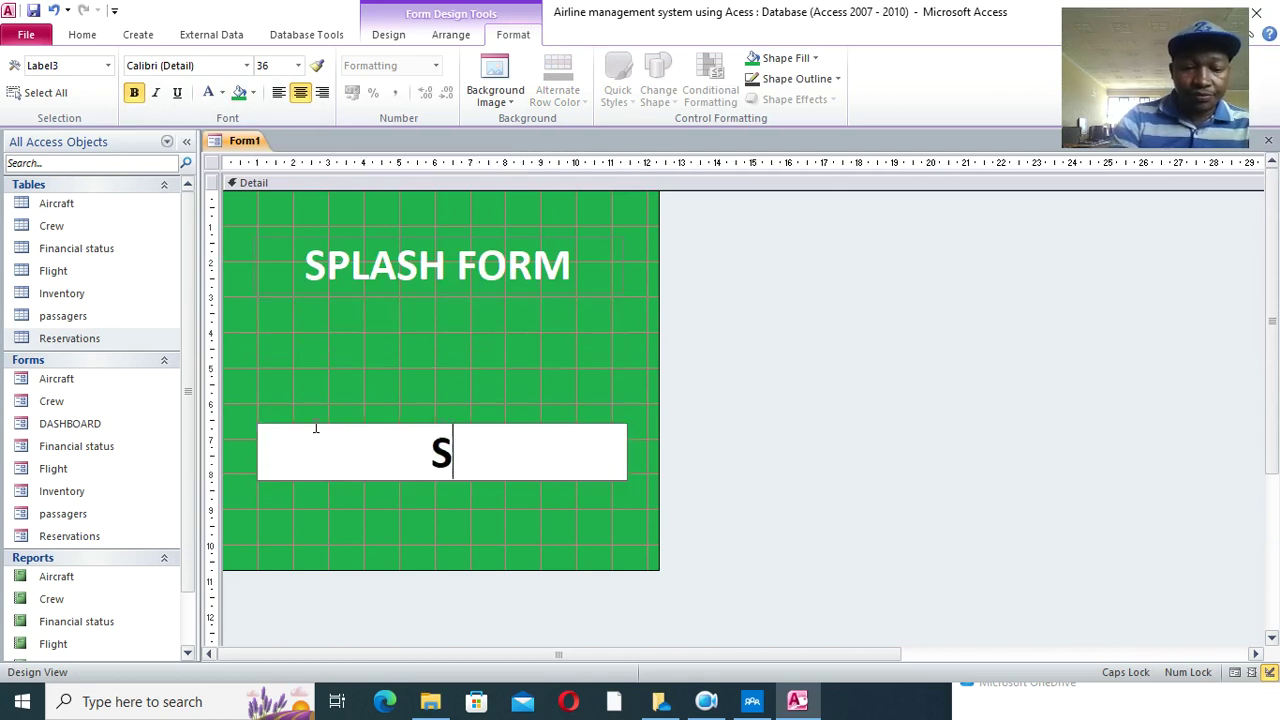
pyautogui.write('Loading.........')
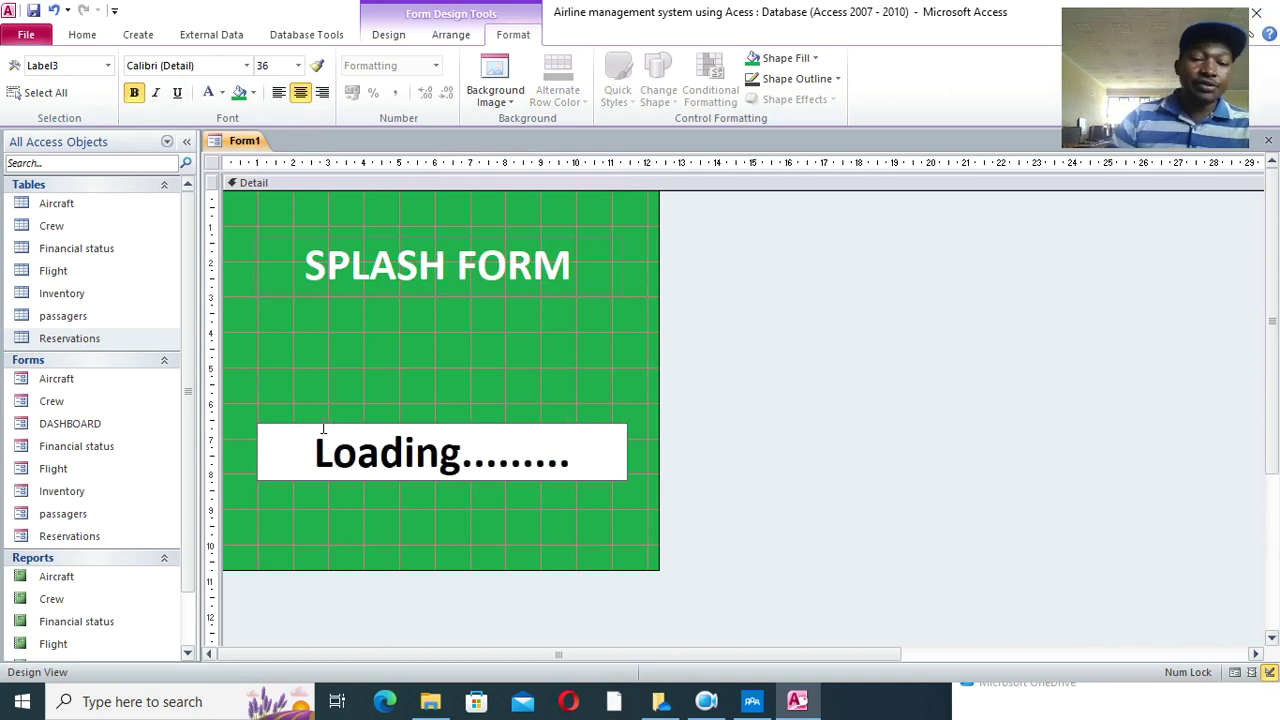
pyautogui.click(366, 384)
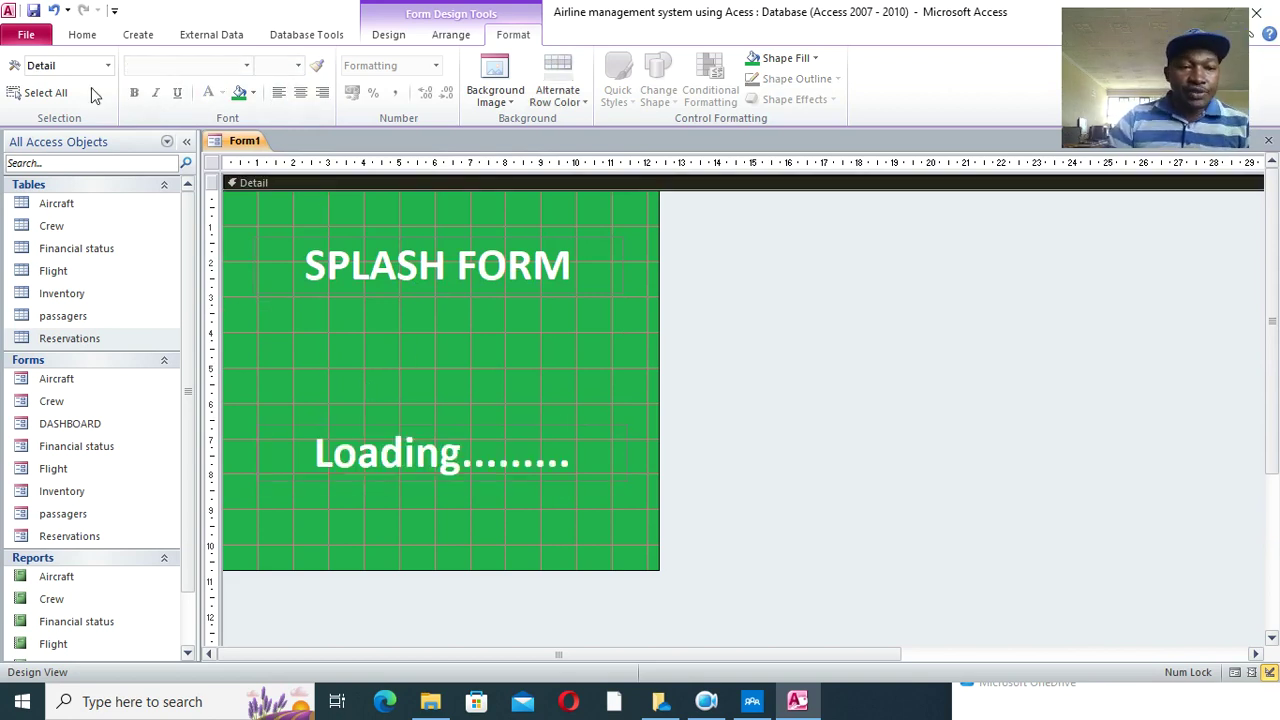
pyautogui.click(33, 10)
# - Save the form as 'splash' and show its Event properties in the Property Sheet
pyautogui.write('splash')
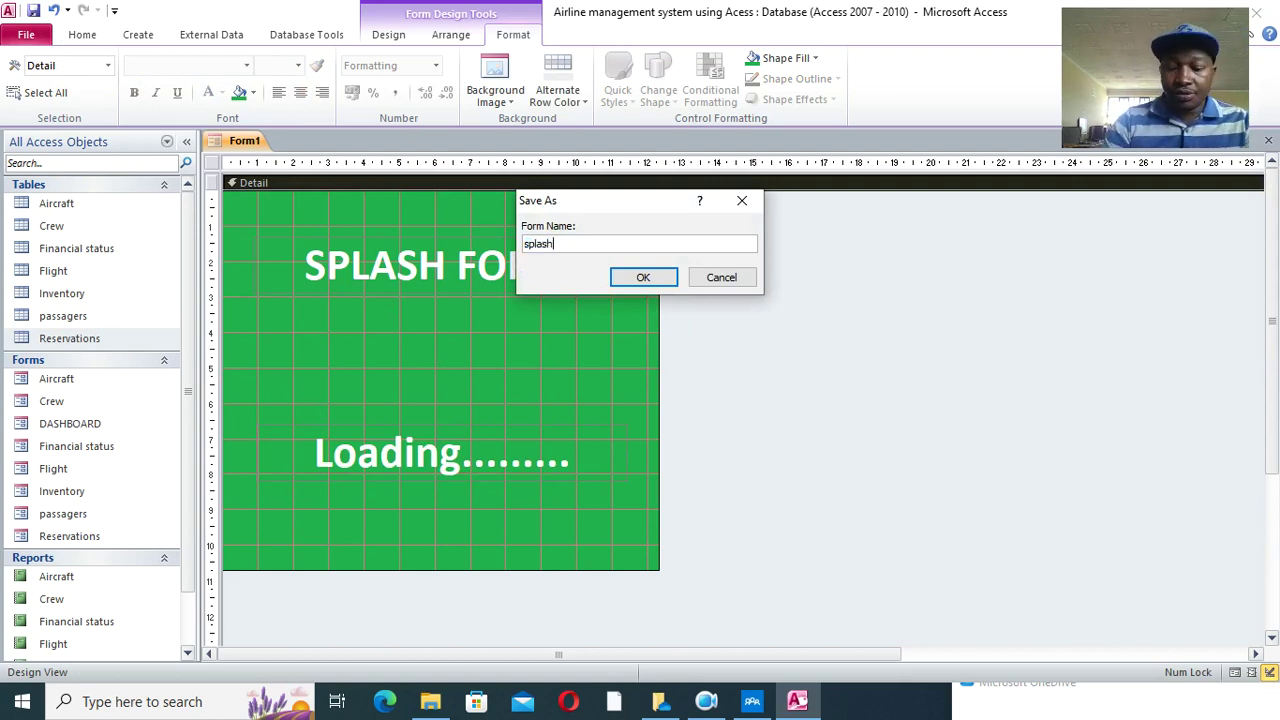
pyautogui.press('Return')
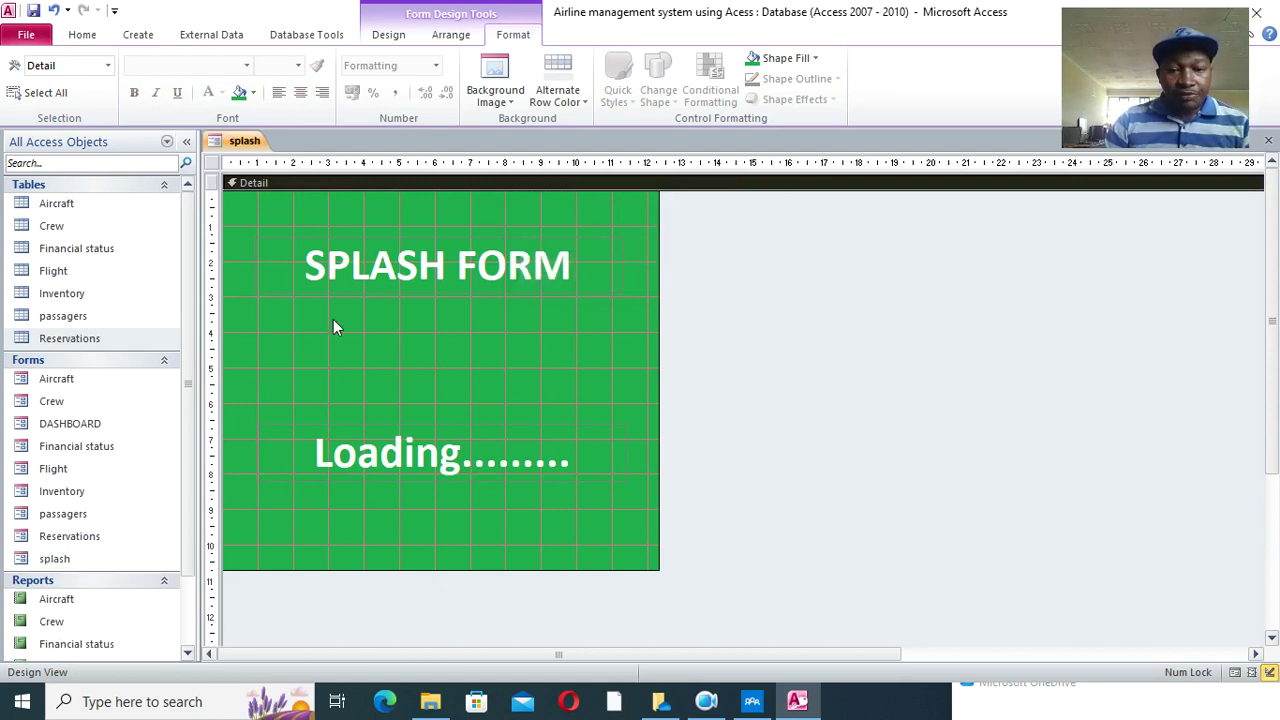
pyautogui.click(212, 165)
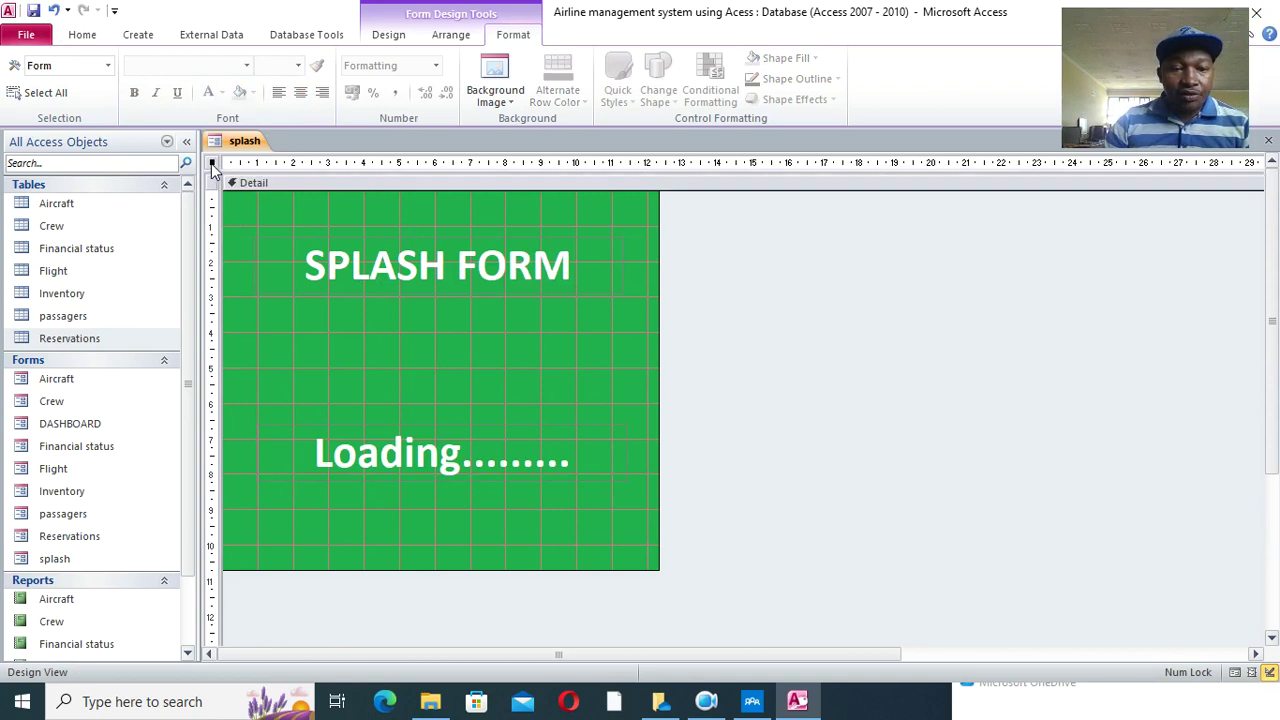
pyautogui.rightClick(212, 167)
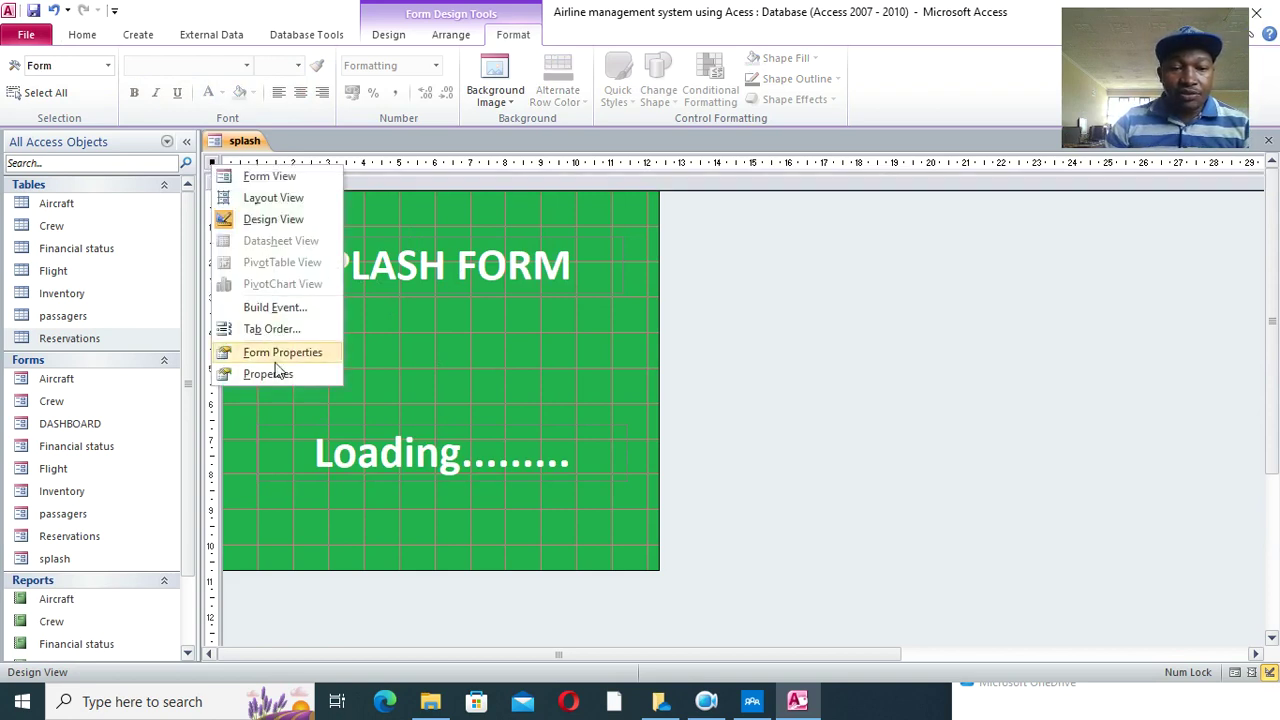
pyautogui.click(280, 367)
pyautogui.moveTo(1056, 138); pyautogui.dragTo(1012, 170)
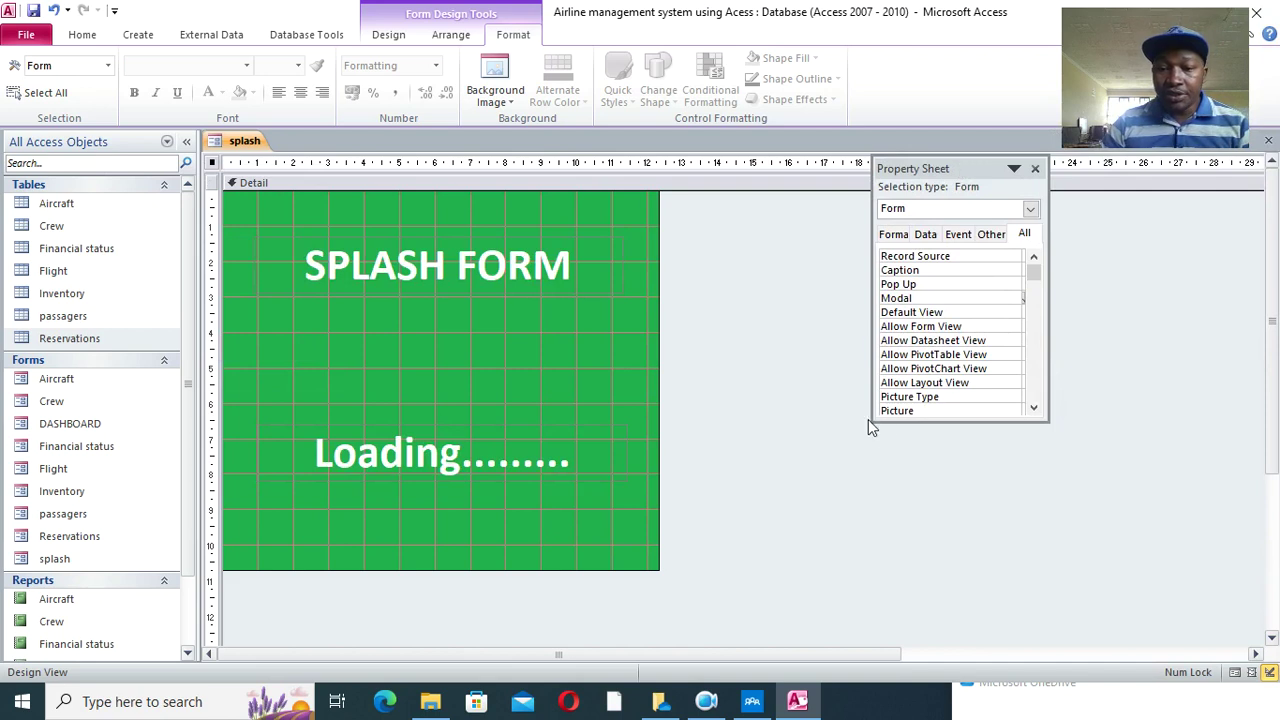
pyautogui.moveTo(870, 421); pyautogui.dragTo(728, 598)
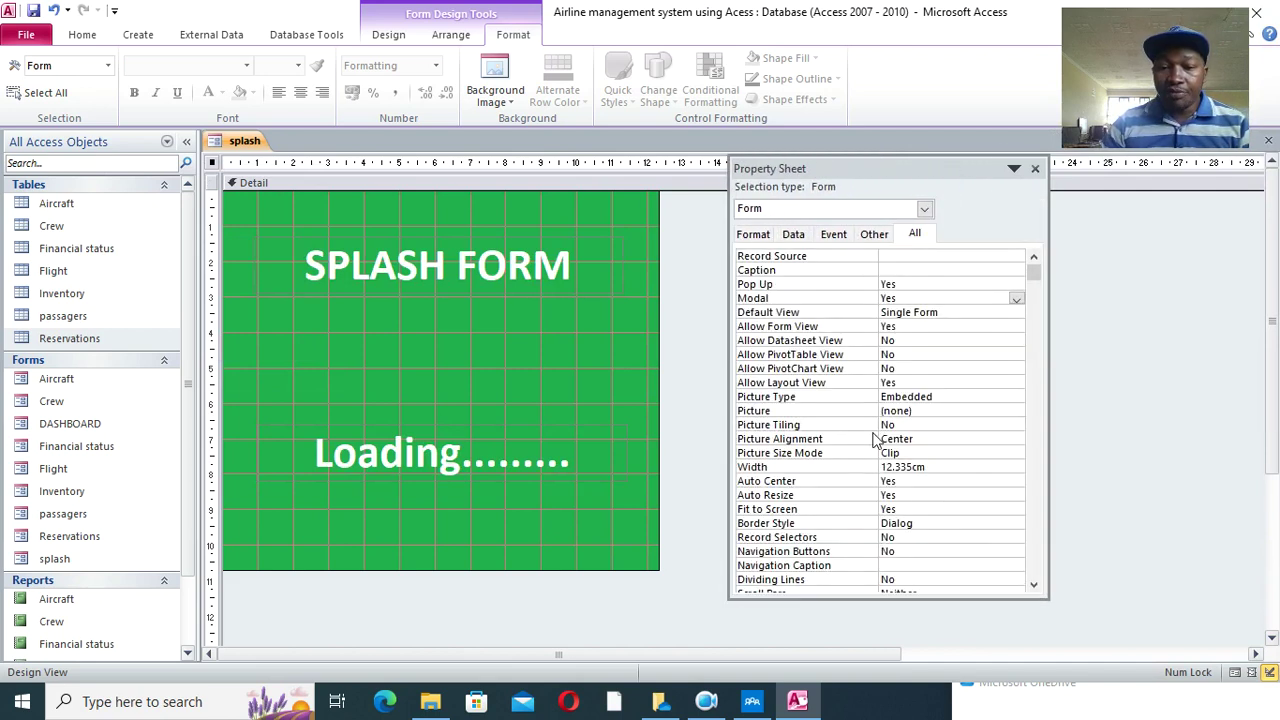
pyautogui.click(832, 236)
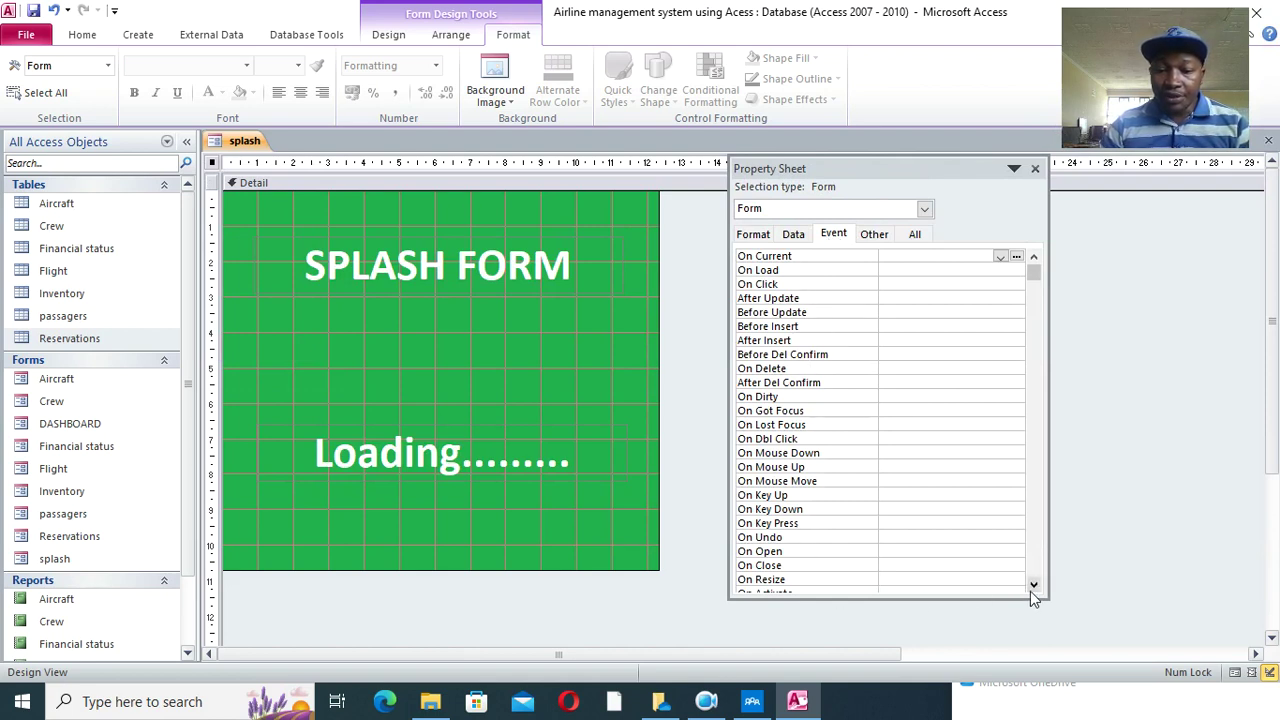
# - Set Timer Interval to 1000 and On Timer to [Event Procedure], then open its code
pyautogui.scroll(-3, 1031, 590)
pyautogui.scroll(-3, 1033, 588)
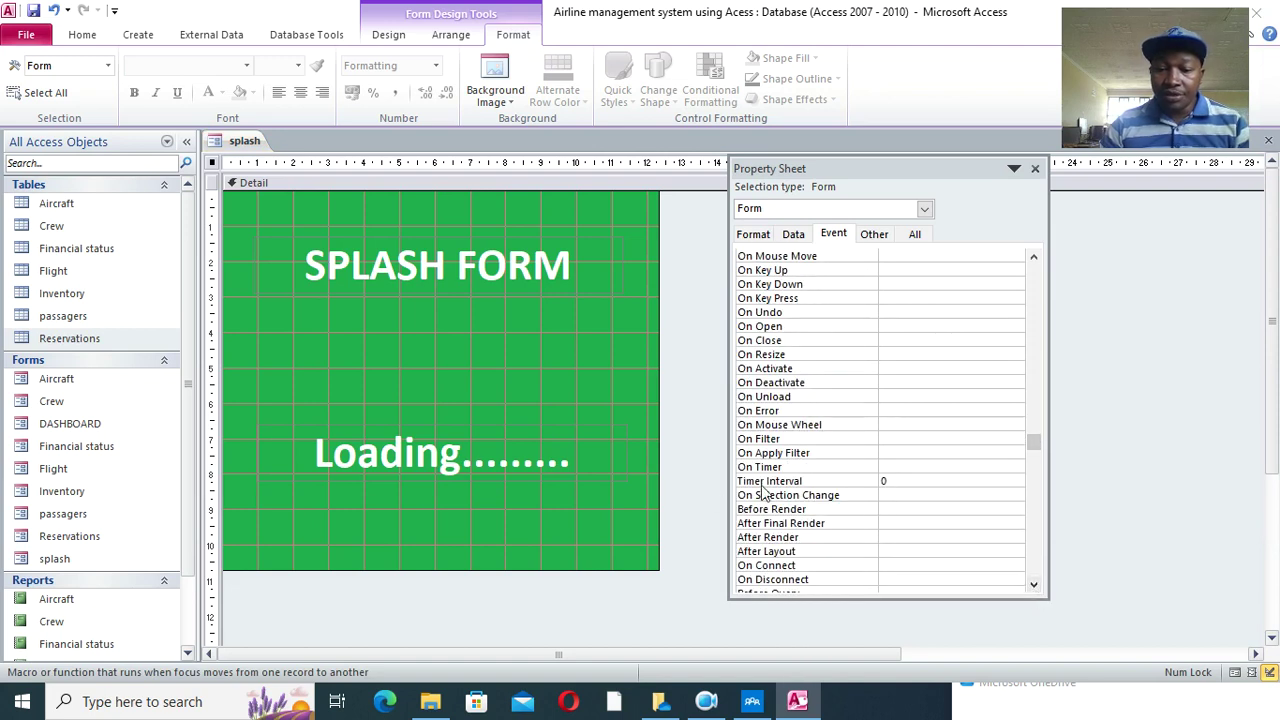
pyautogui.click(866, 484)
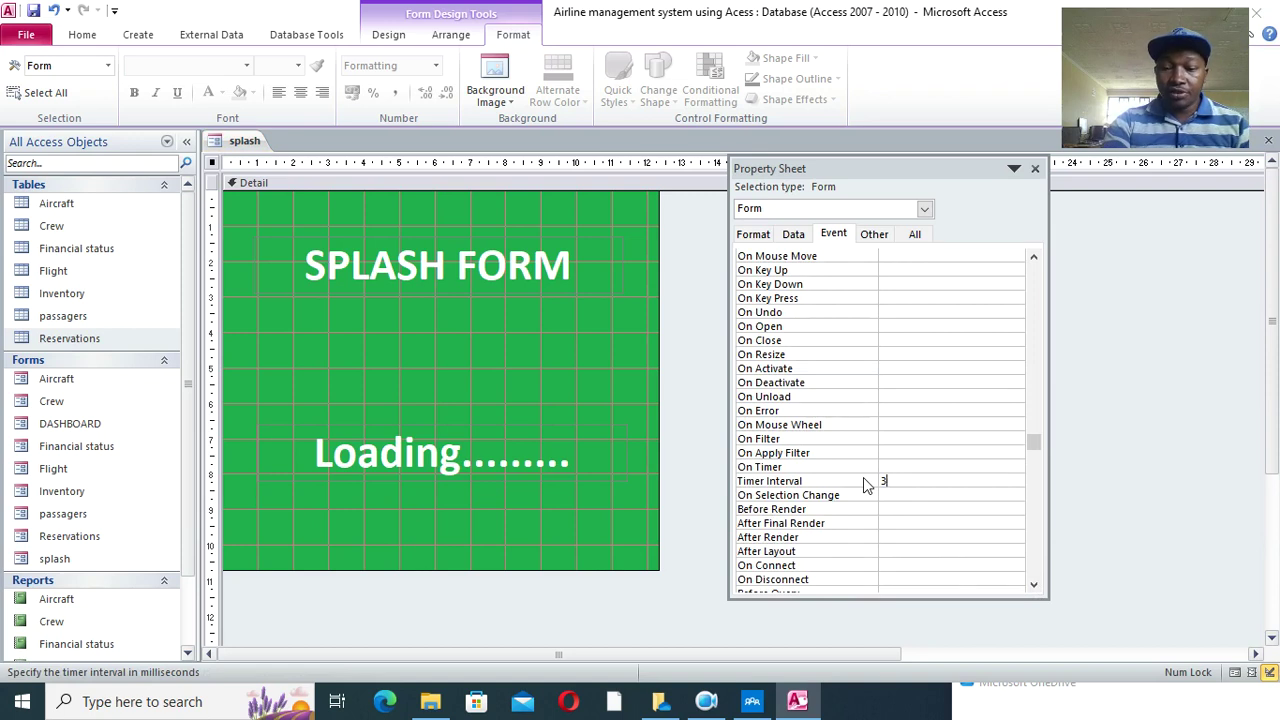
pyautogui.write('100')
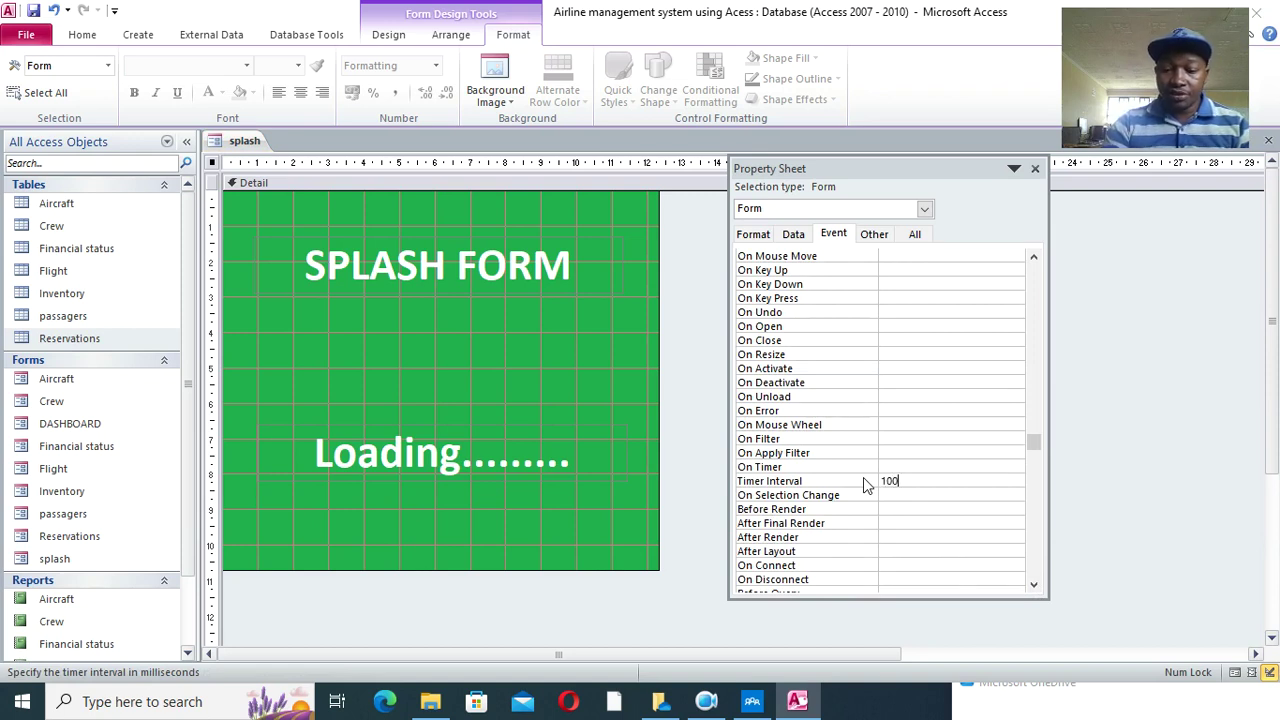
pyautogui.write('0')
pyautogui.click(974, 469)
pyautogui.click(1000, 467)
pyautogui.click(990, 481)
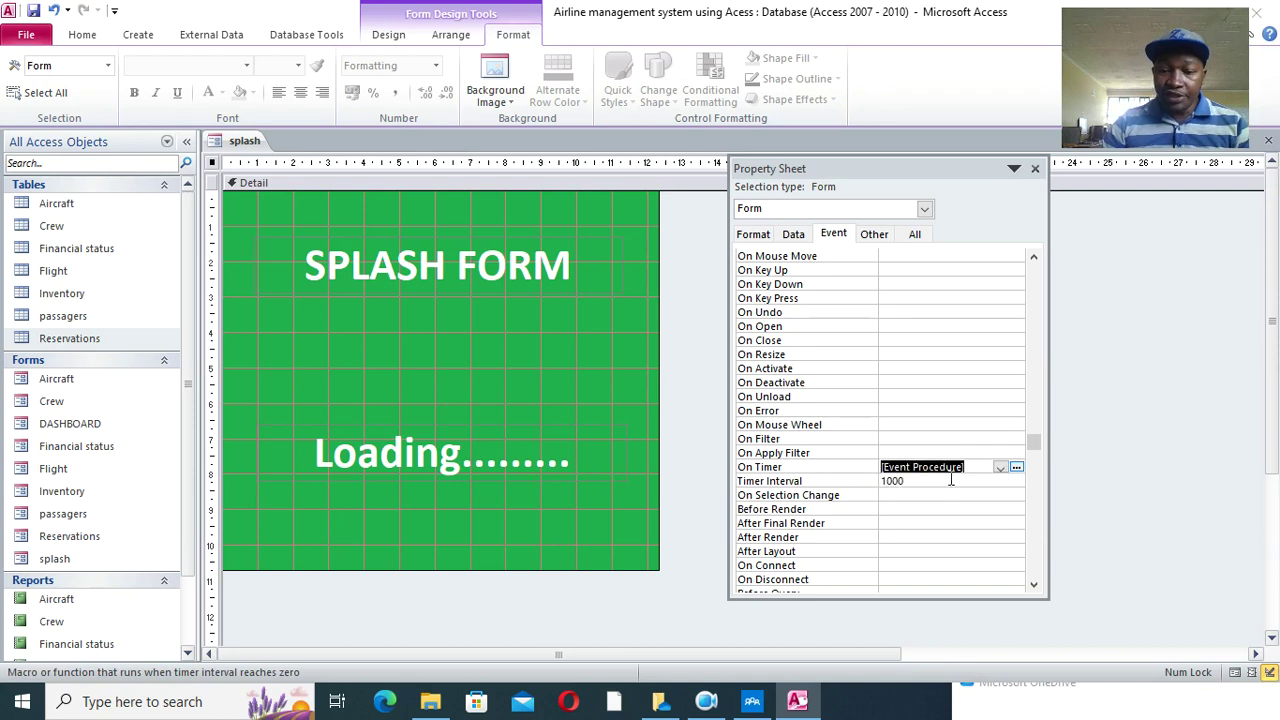
pyautogui.click(1016, 467)
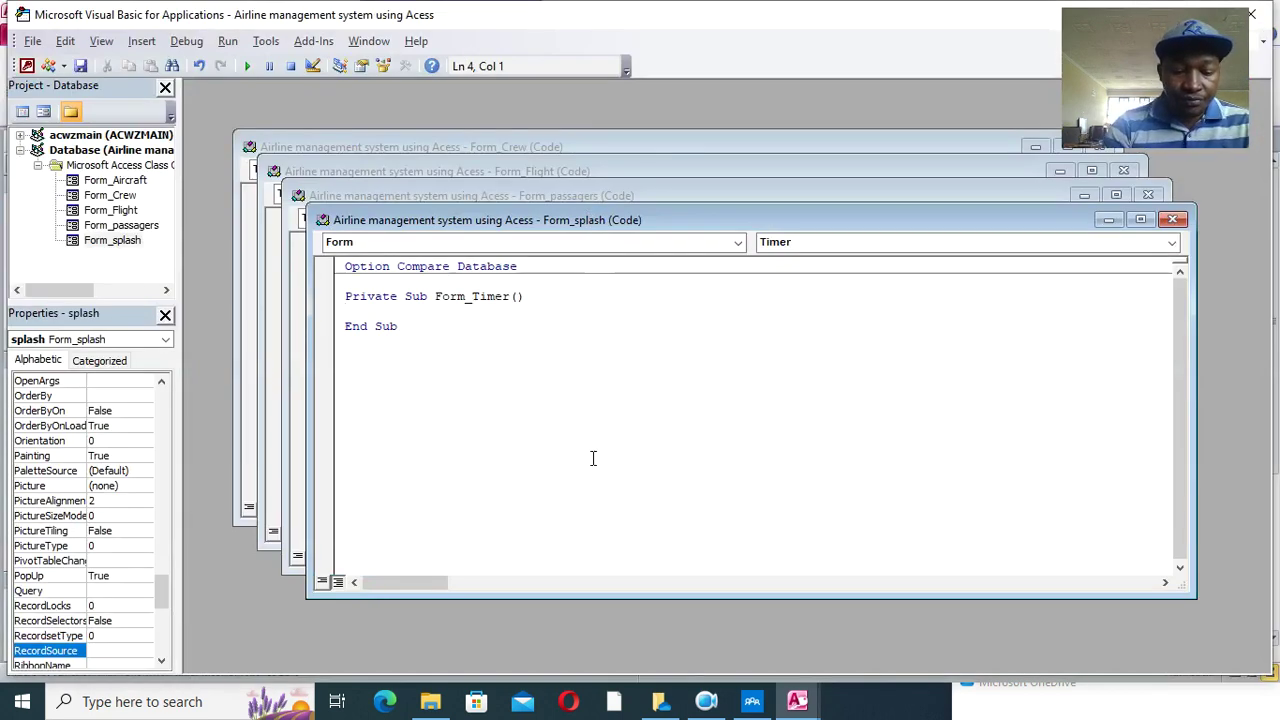
# - Write Form_Timer as DoCmd.Close then DoCmd.OpenForm "DASHBOARD", acNormal, and save the code
pyautogui.write('docmd.clo')
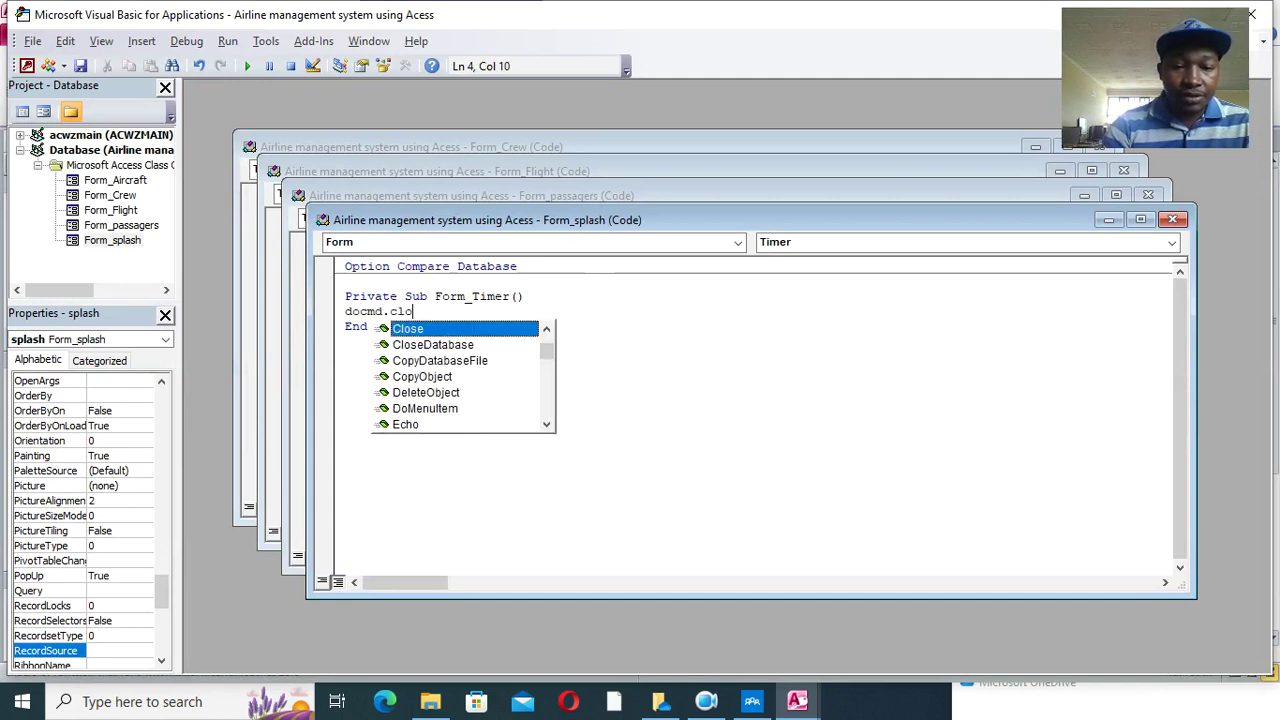
pyautogui.press('Return')
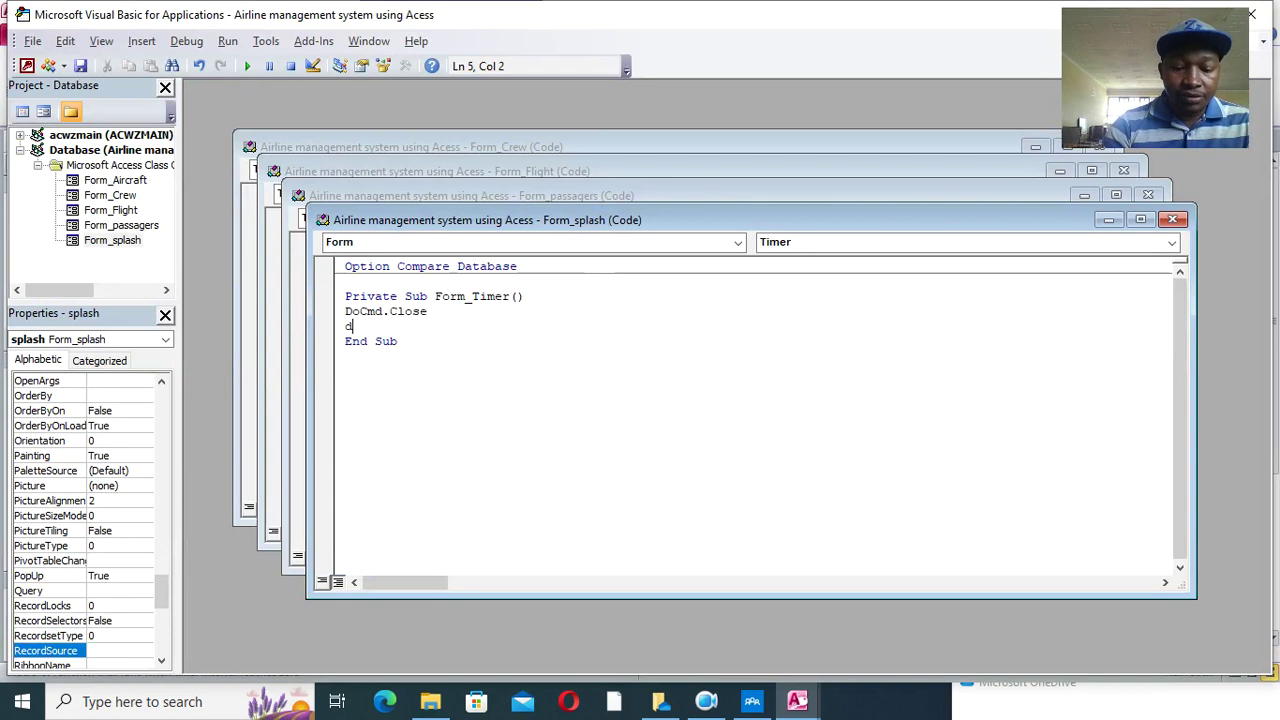
pyautogui.write('docmd.')
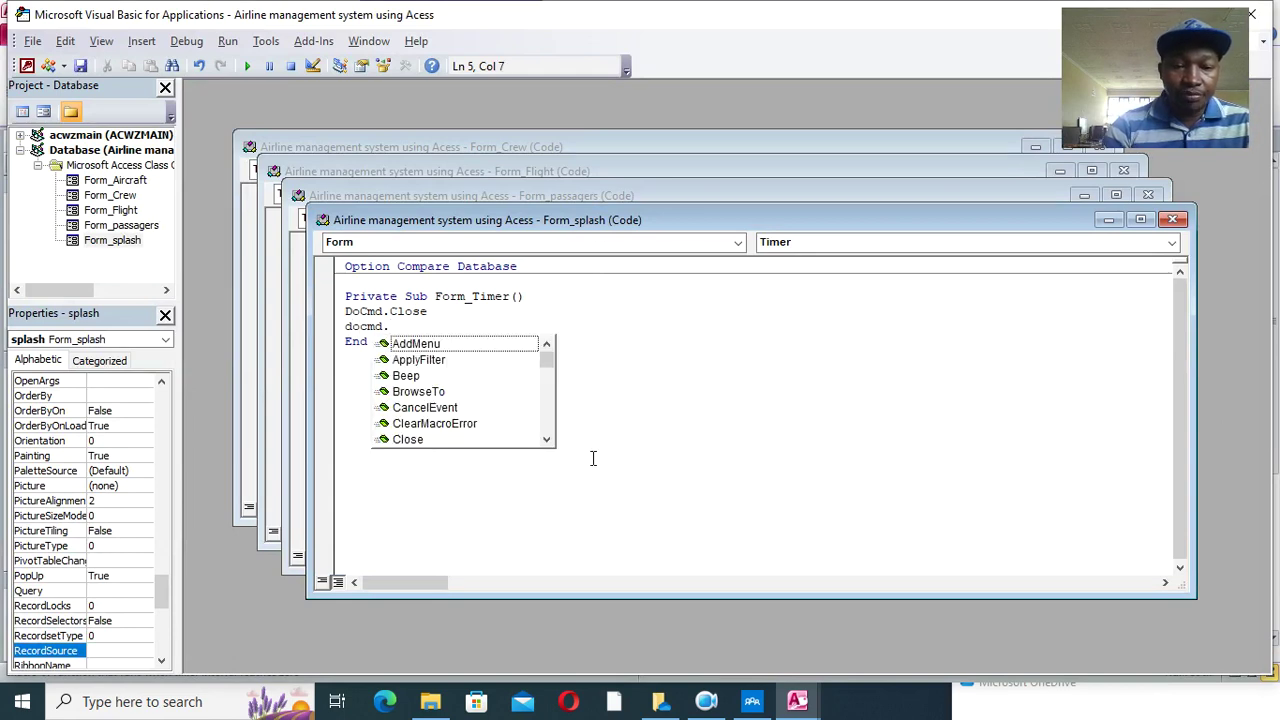
pyautogui.write('openform ')
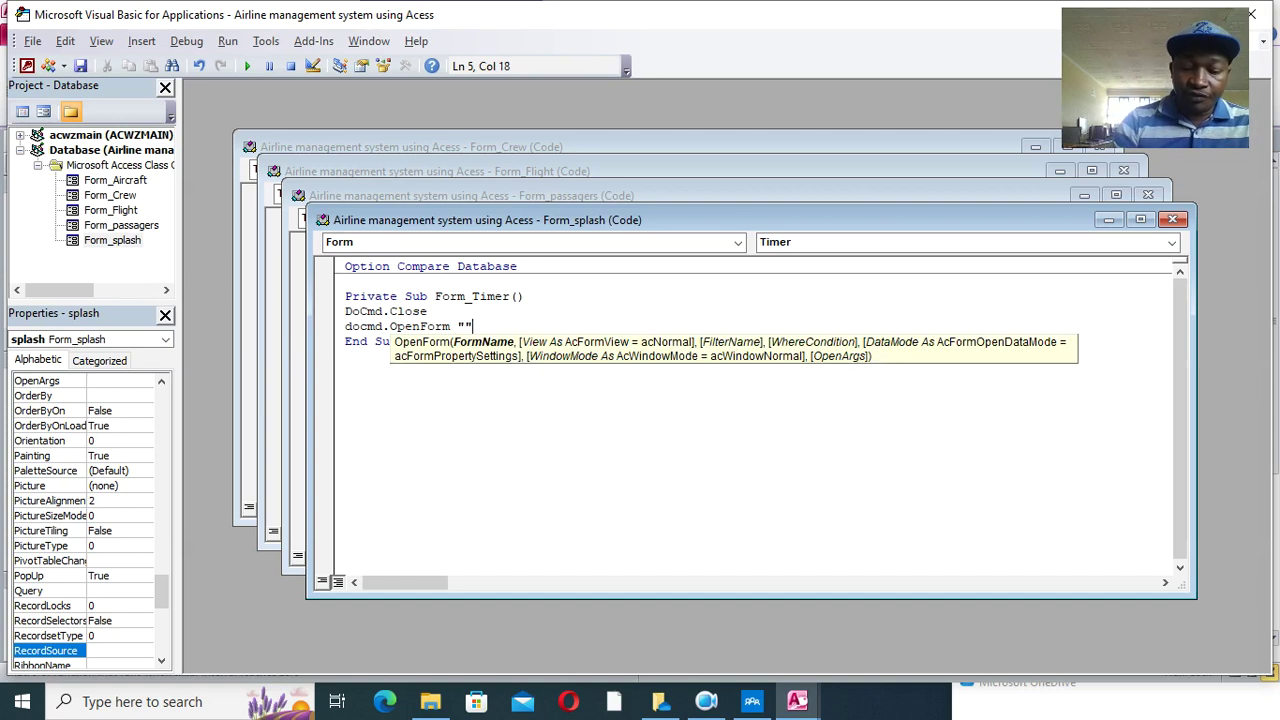
pyautogui.write('"DASHBOARD')
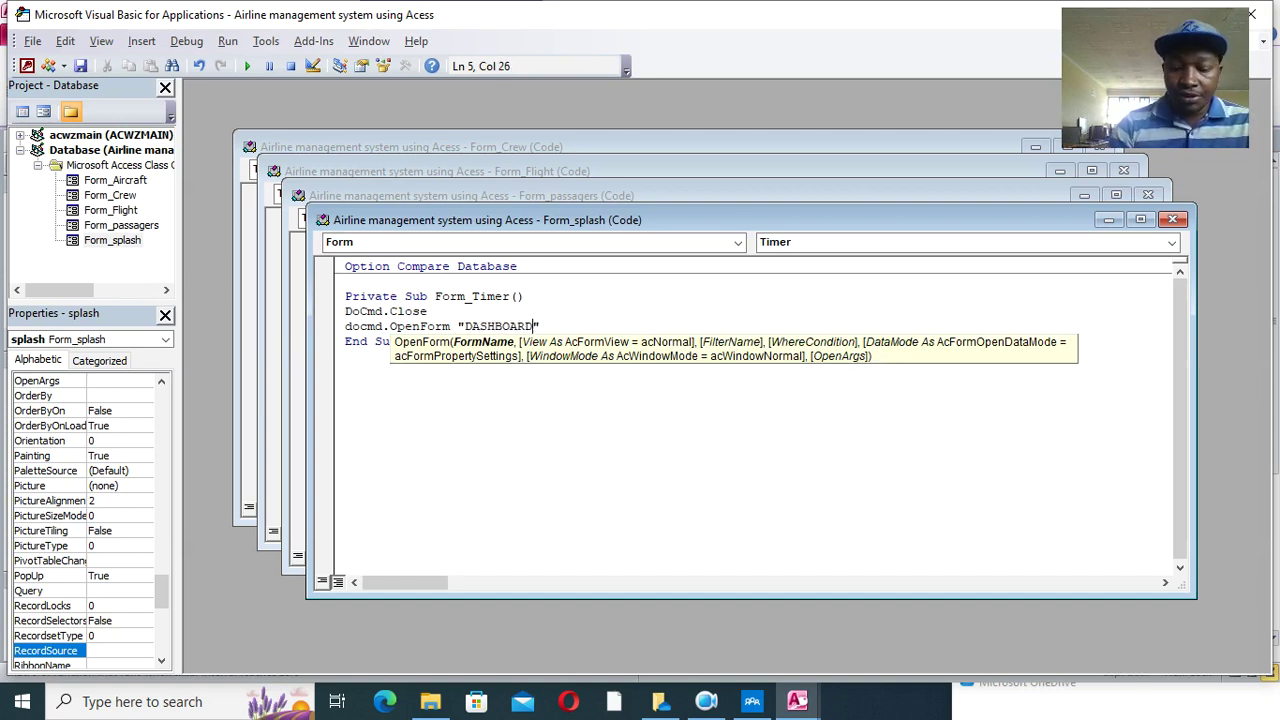
pyautogui.write('",')
pyautogui.press('Down')
pyautogui.press('Down')
pyautogui.press('Down')
pyautogui.press('Down')
pyautogui.press('Down')
pyautogui.press('Tab')
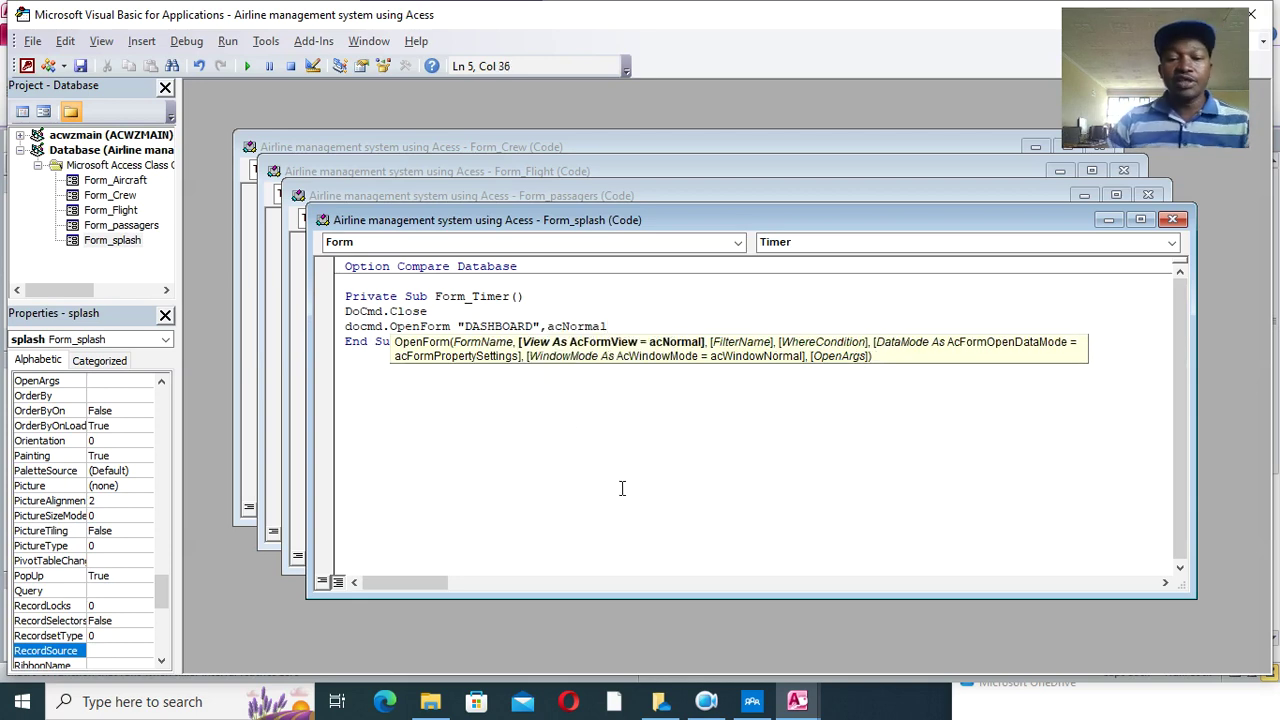
pyautogui.click(557, 457)
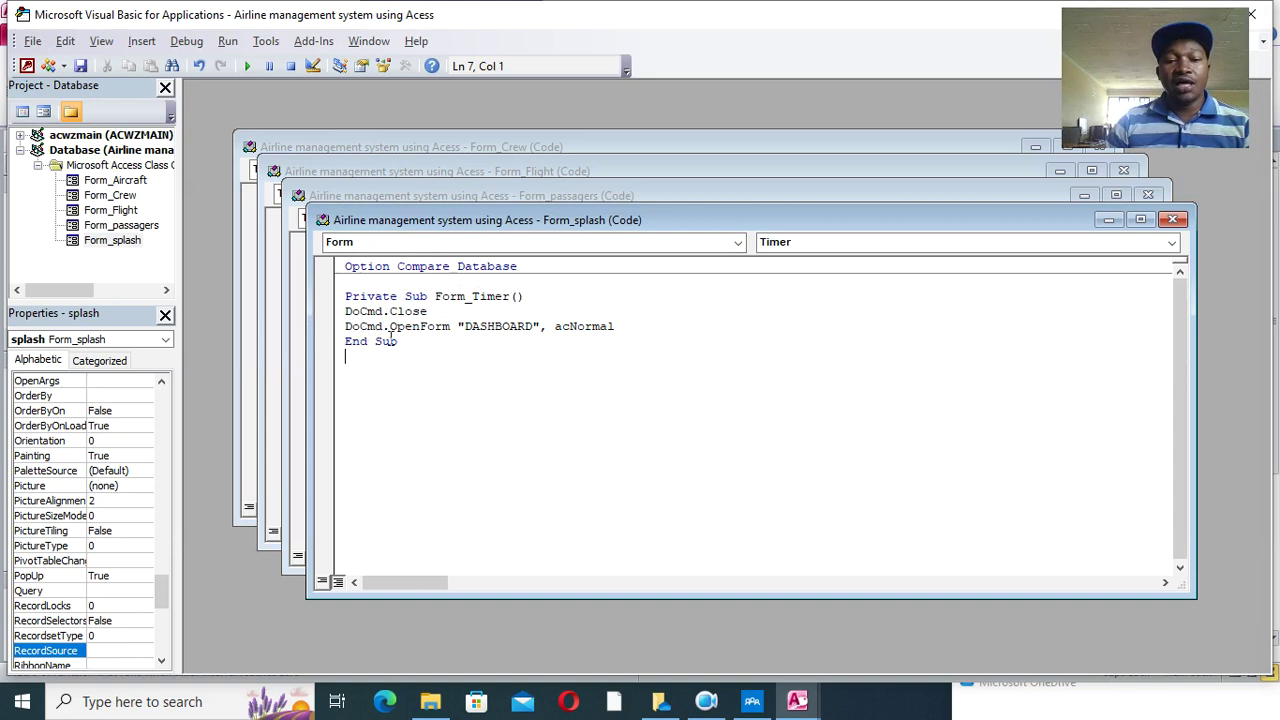
pyautogui.click(82, 66)
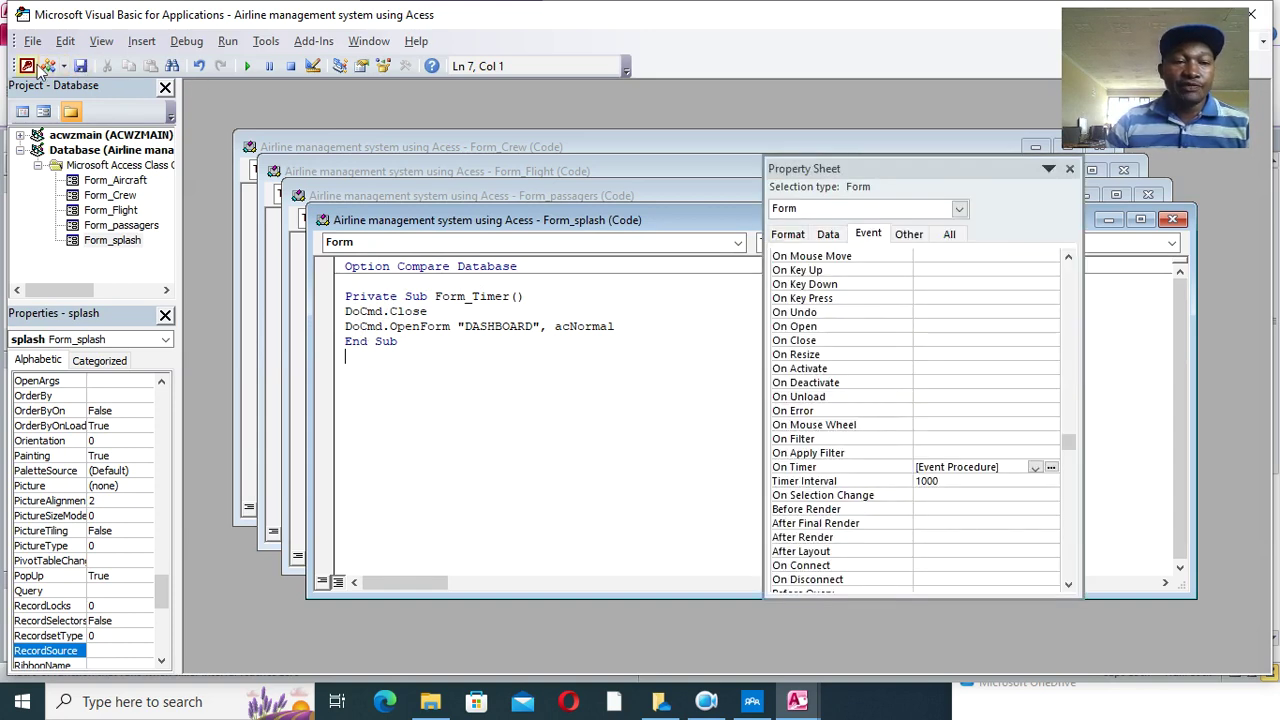
pyautogui.click(28, 66)
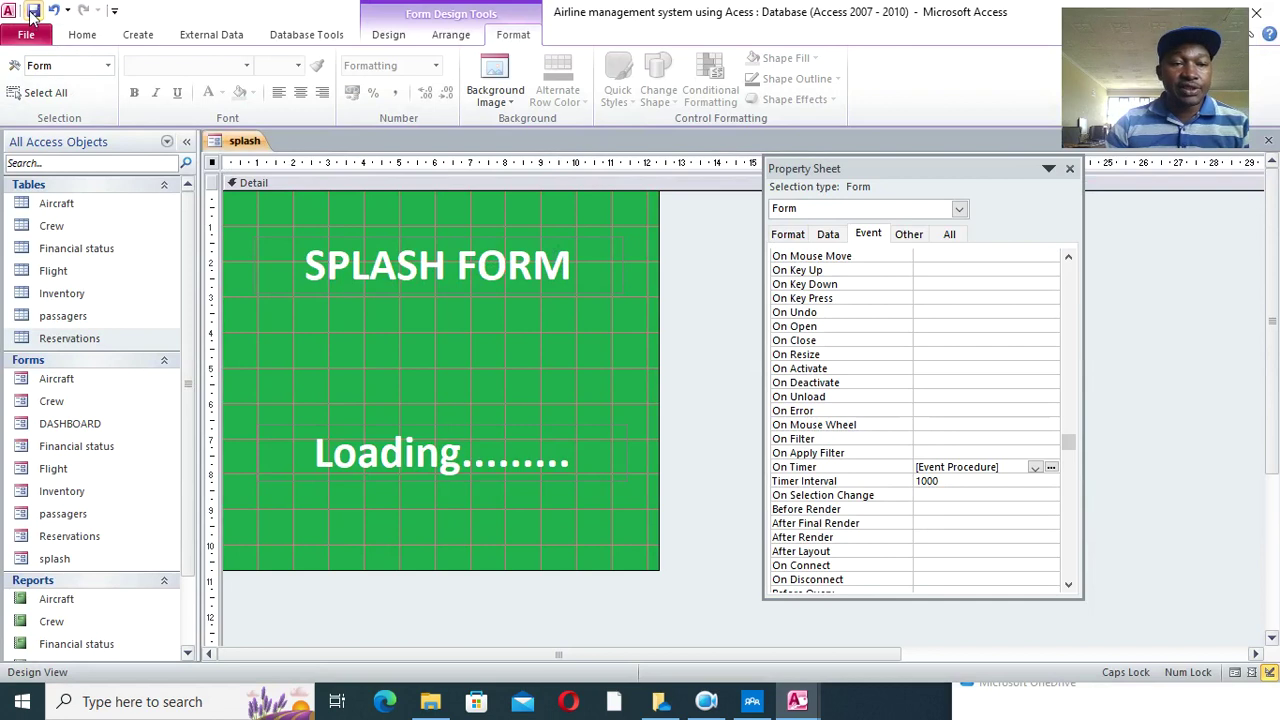
# - Run the splash form to test the timer
pyautogui.click(82, 34)
pyautogui.click(24, 78)
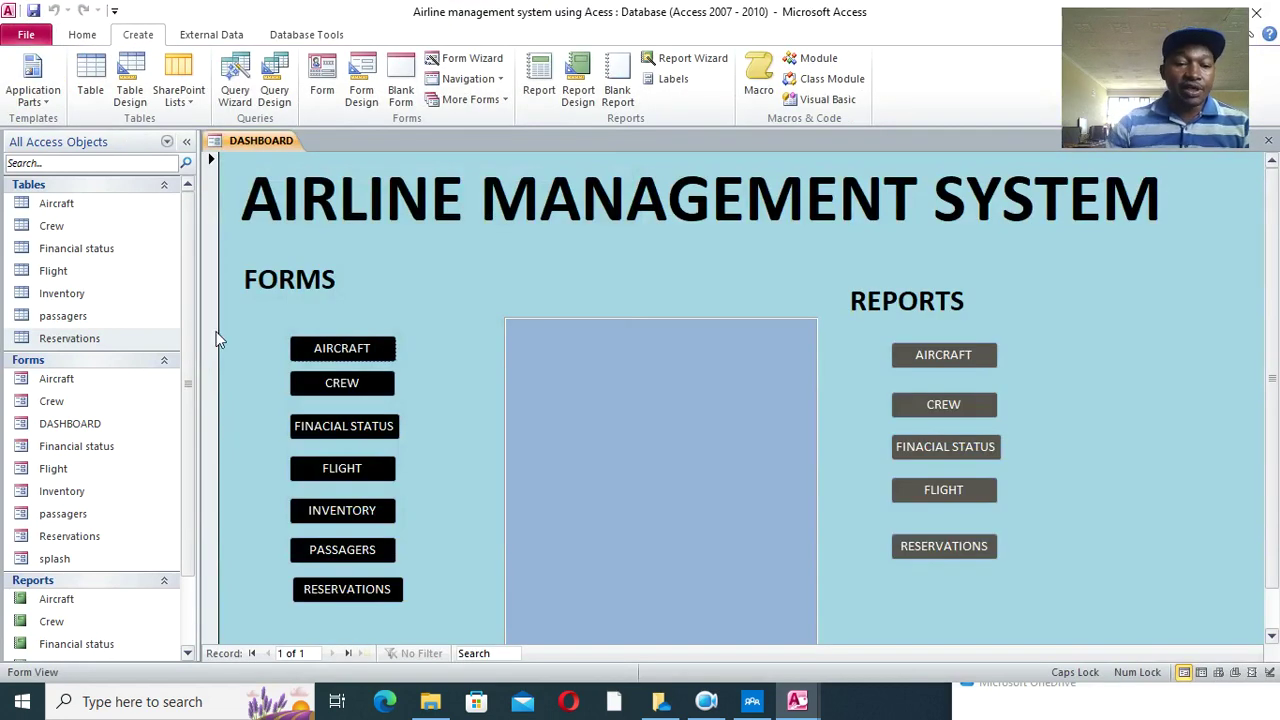
pyautogui.scroll(-2, 66, 630)
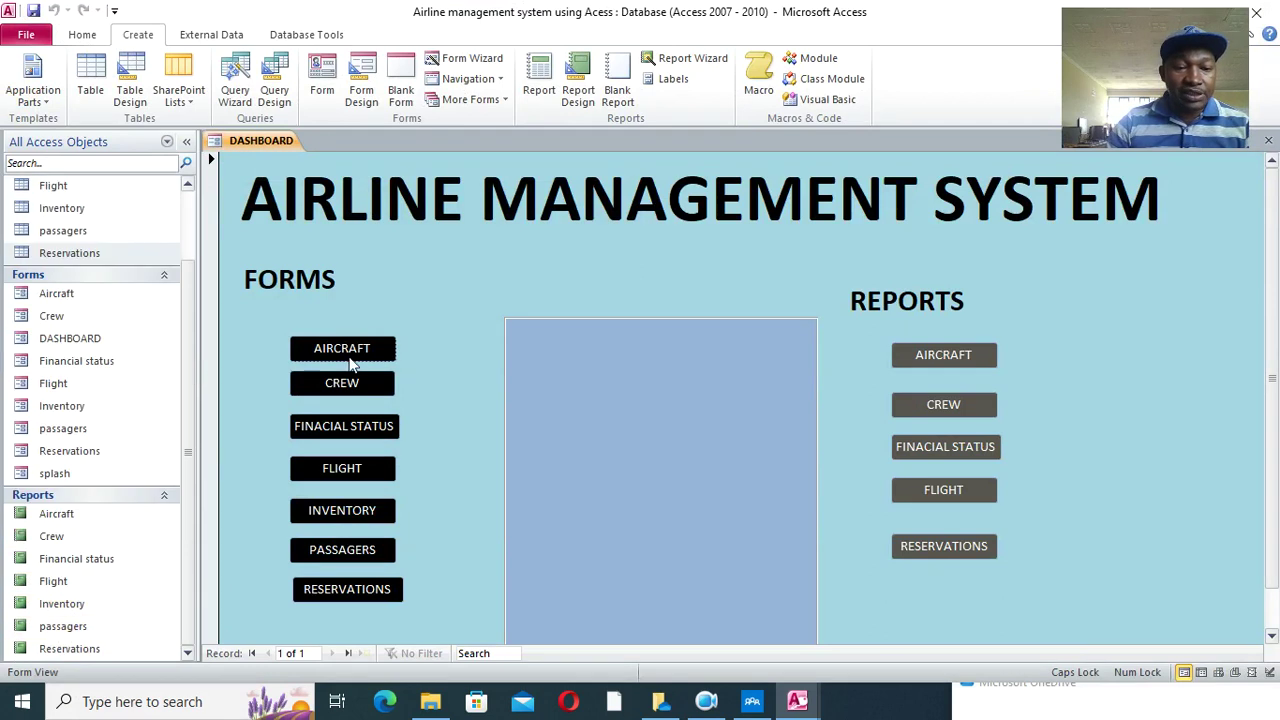
# - Raise the splash form's Timer Interval to 3000 in Design View and run it again
pyautogui.rightClick(64, 474)
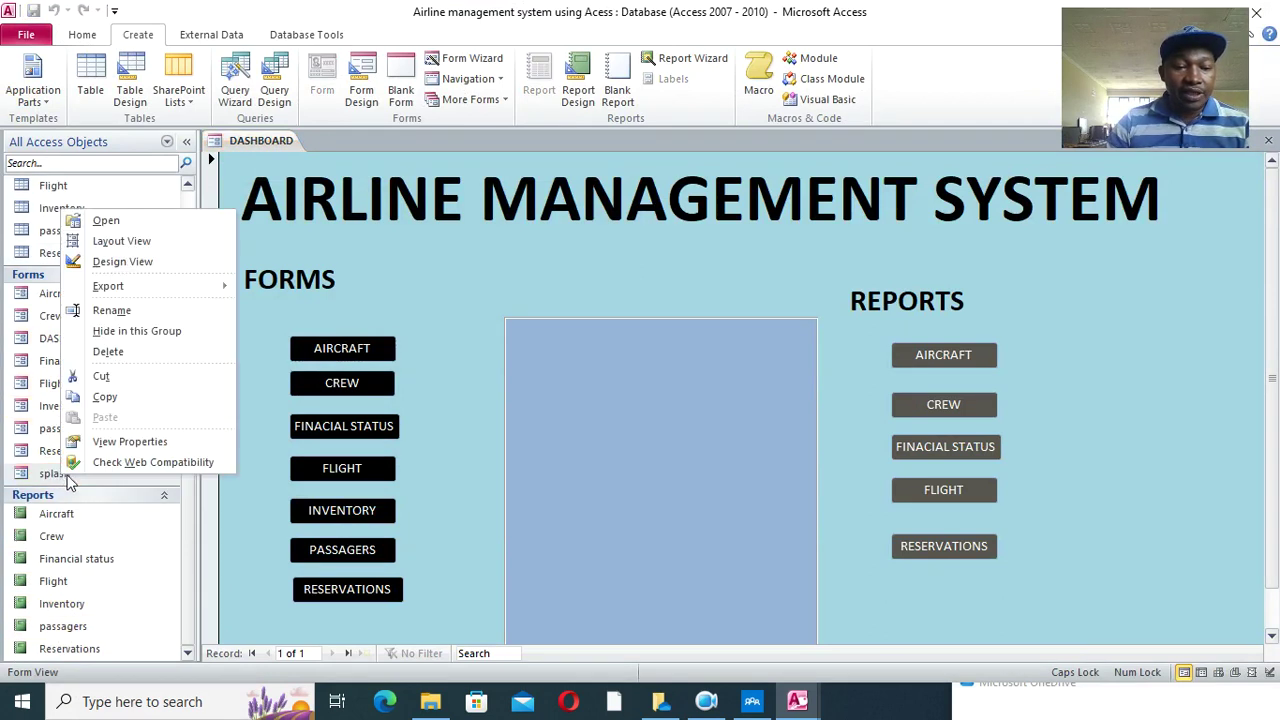
pyautogui.click(134, 262)
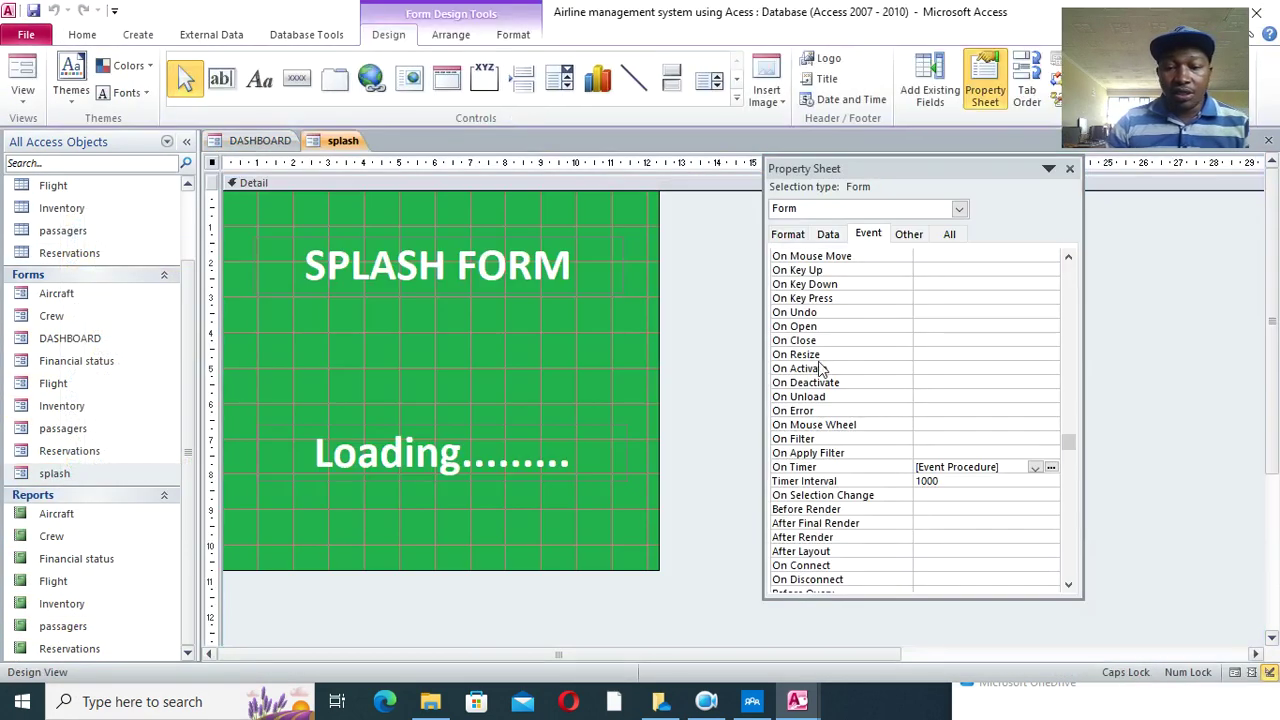
pyautogui.click(876, 483)
pyautogui.write('300')
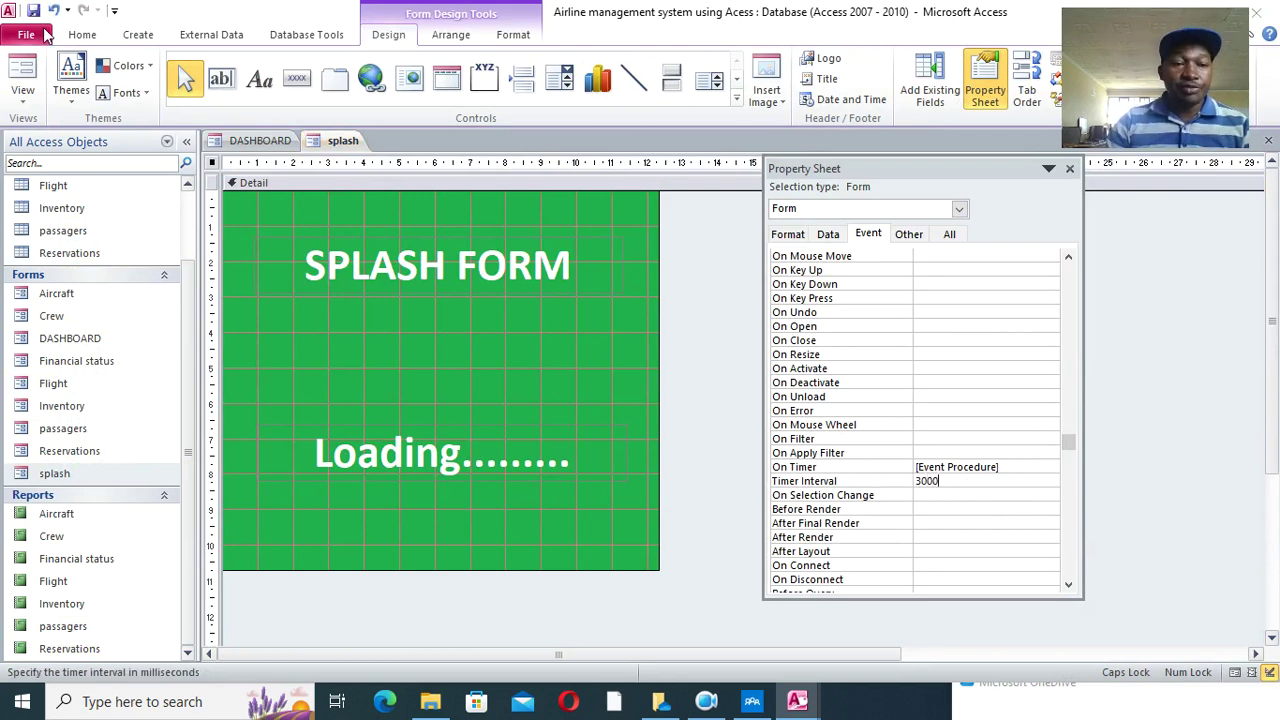
pyautogui.click(22, 78)
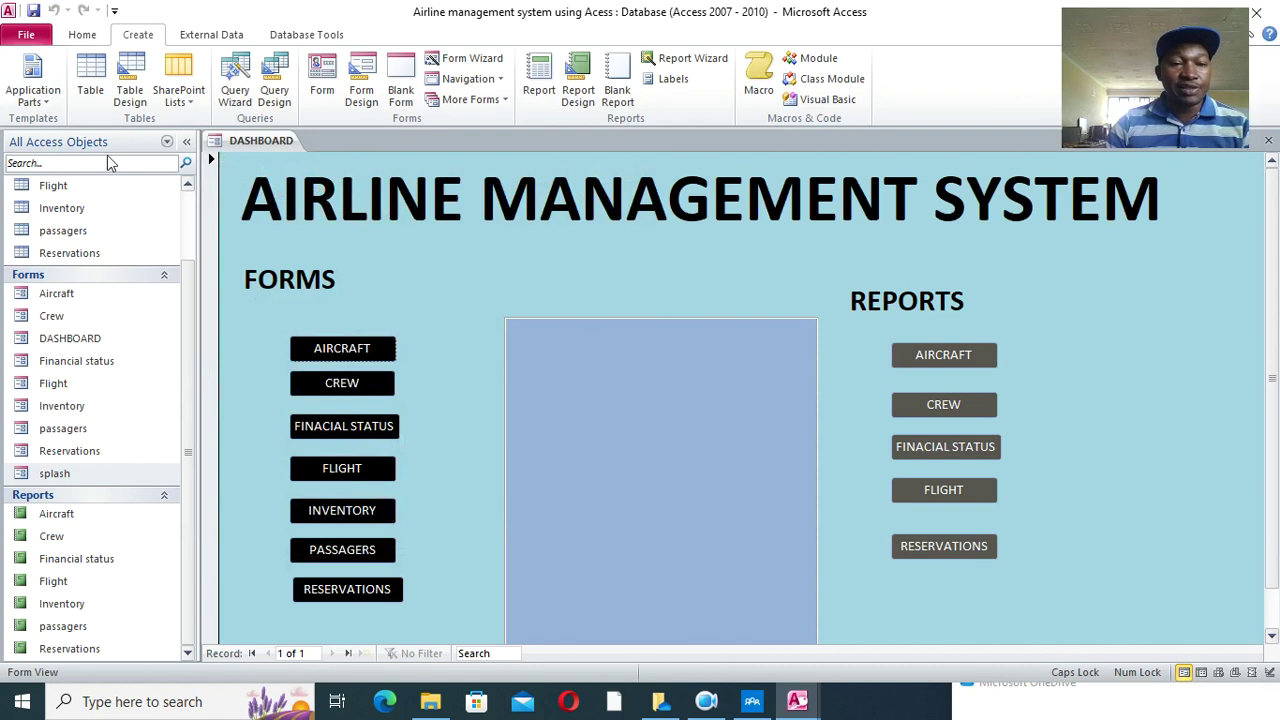
# - Set the Current Database application title to AIRLINE MANAGEMENT SYSTEM
pyautogui.click(26, 36)
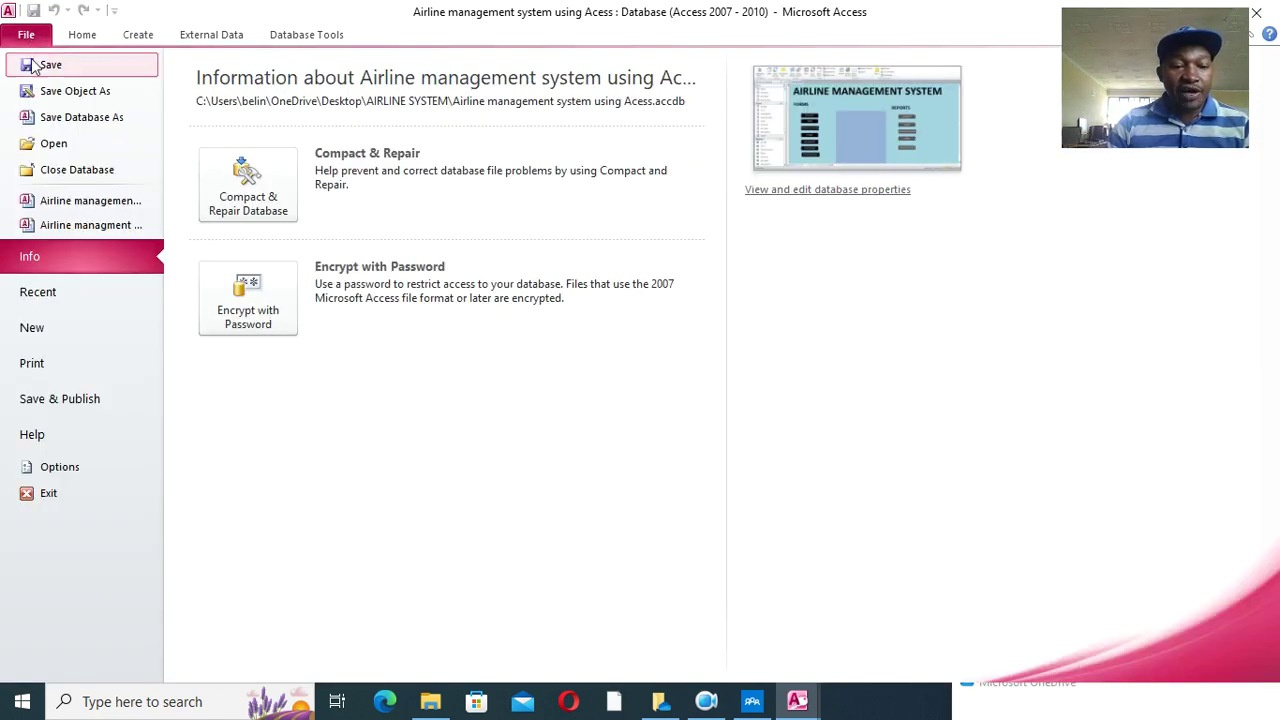
pyautogui.click(60, 466)
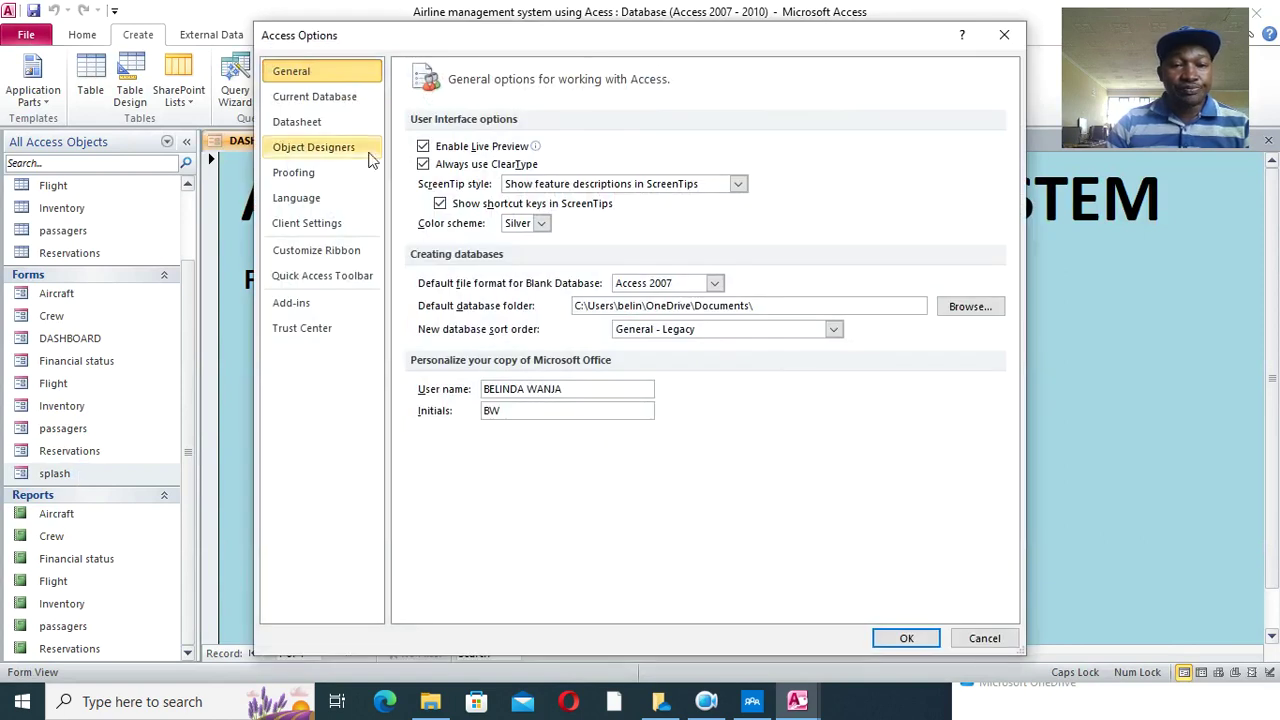
pyautogui.moveTo(502, 40); pyautogui.dragTo(426, 68)
pyautogui.click(255, 128)
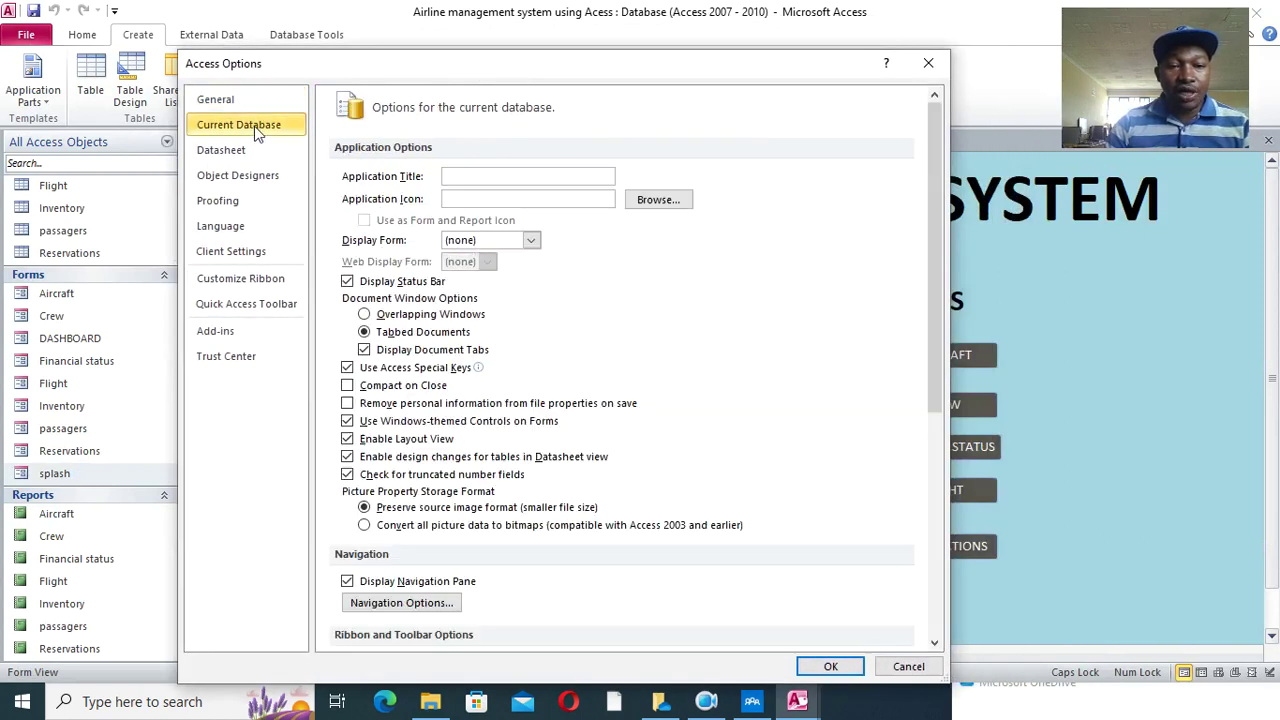
pyautogui.click(478, 177)
pyautogui.write('AIRLINE MANAGEME')
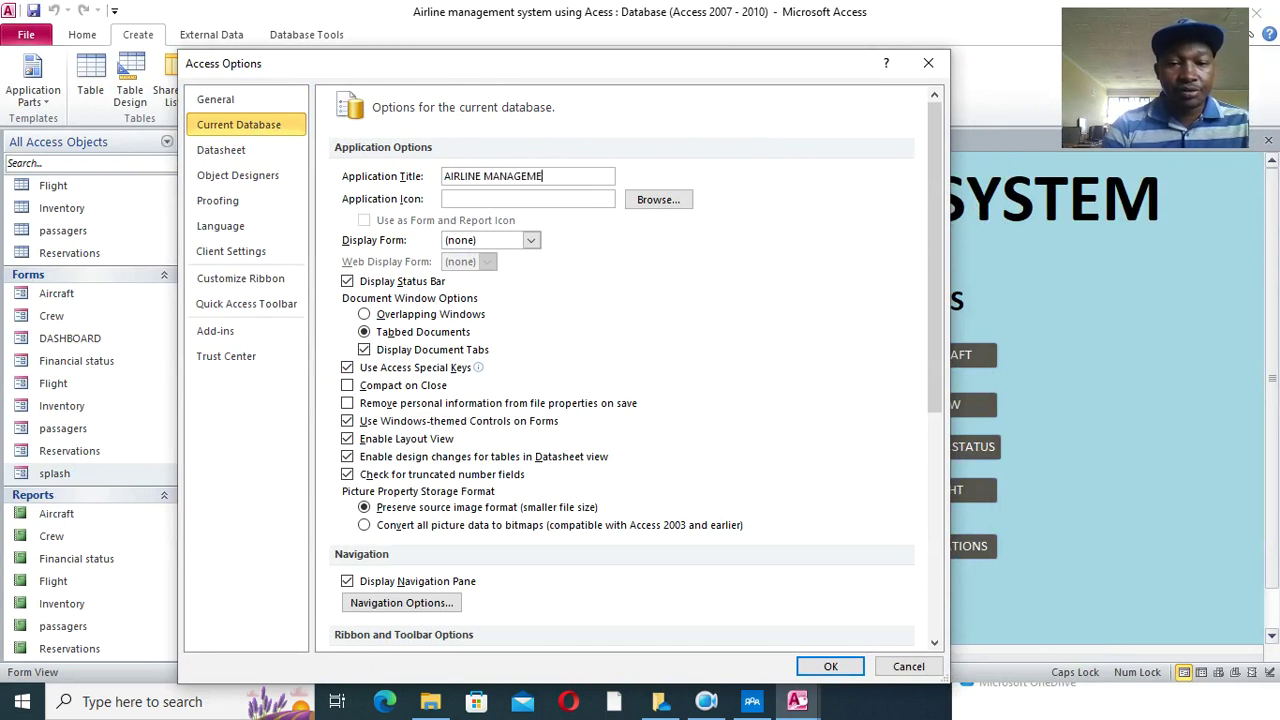
pyautogui.write('NT SYSTEM')
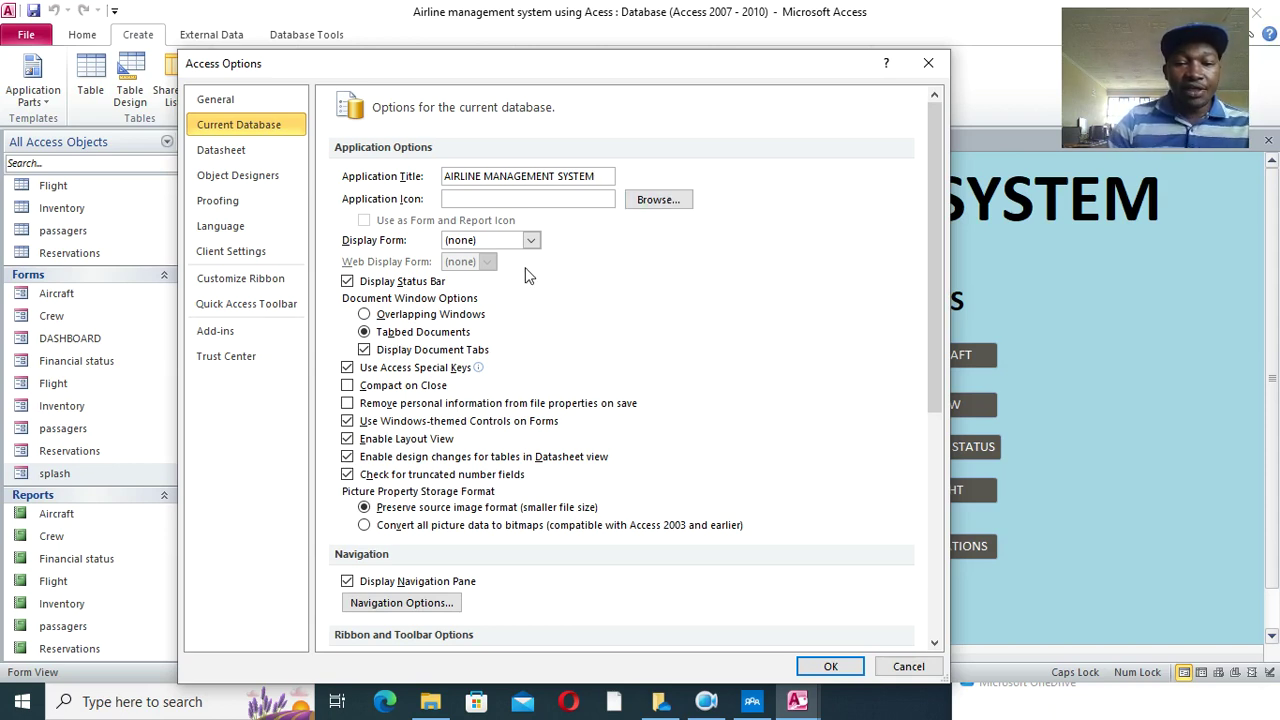
# - Make splash the display form, enable Compact on Close, hide the navigation pane and full menus
pyautogui.click(531, 240)
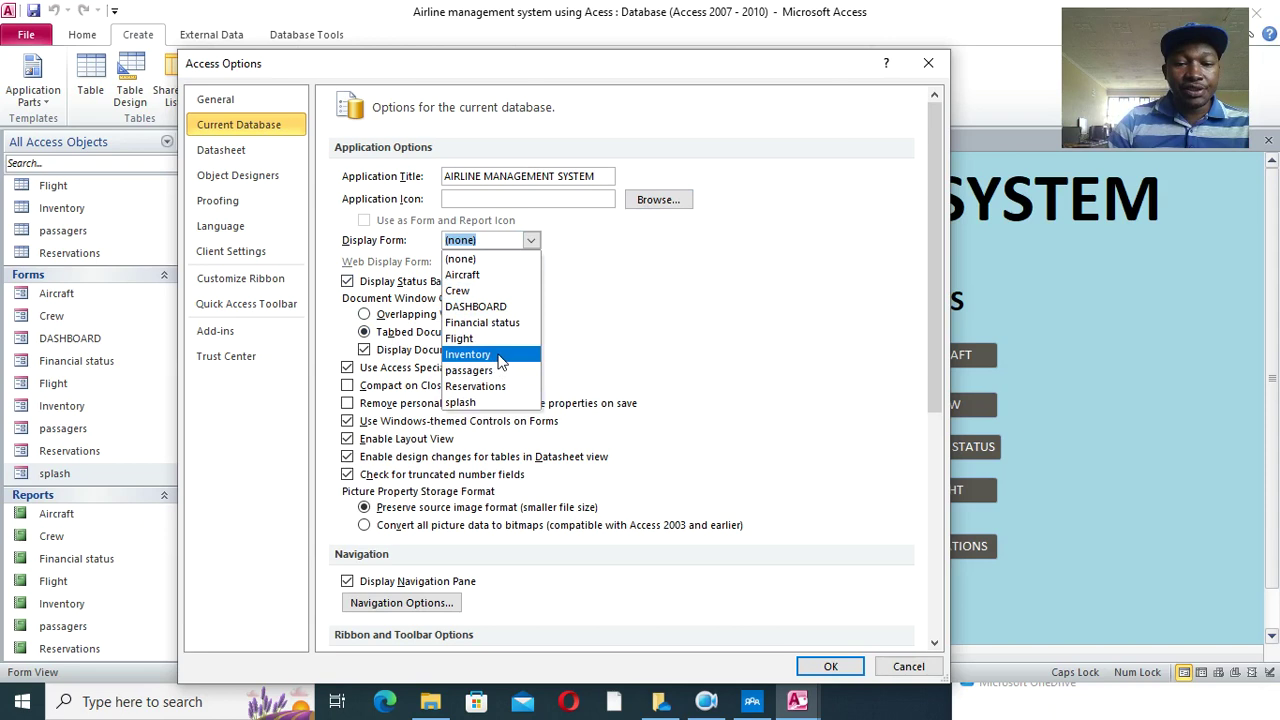
pyautogui.click(485, 402)
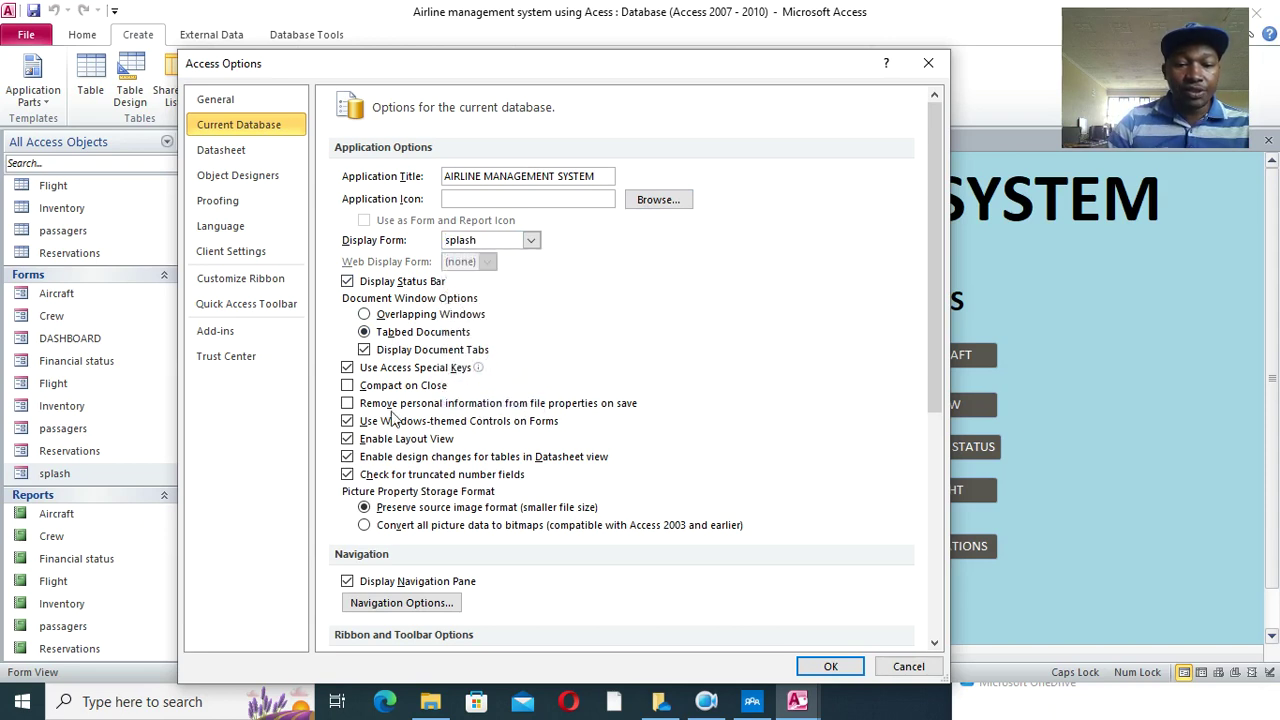
pyautogui.click(347, 385)
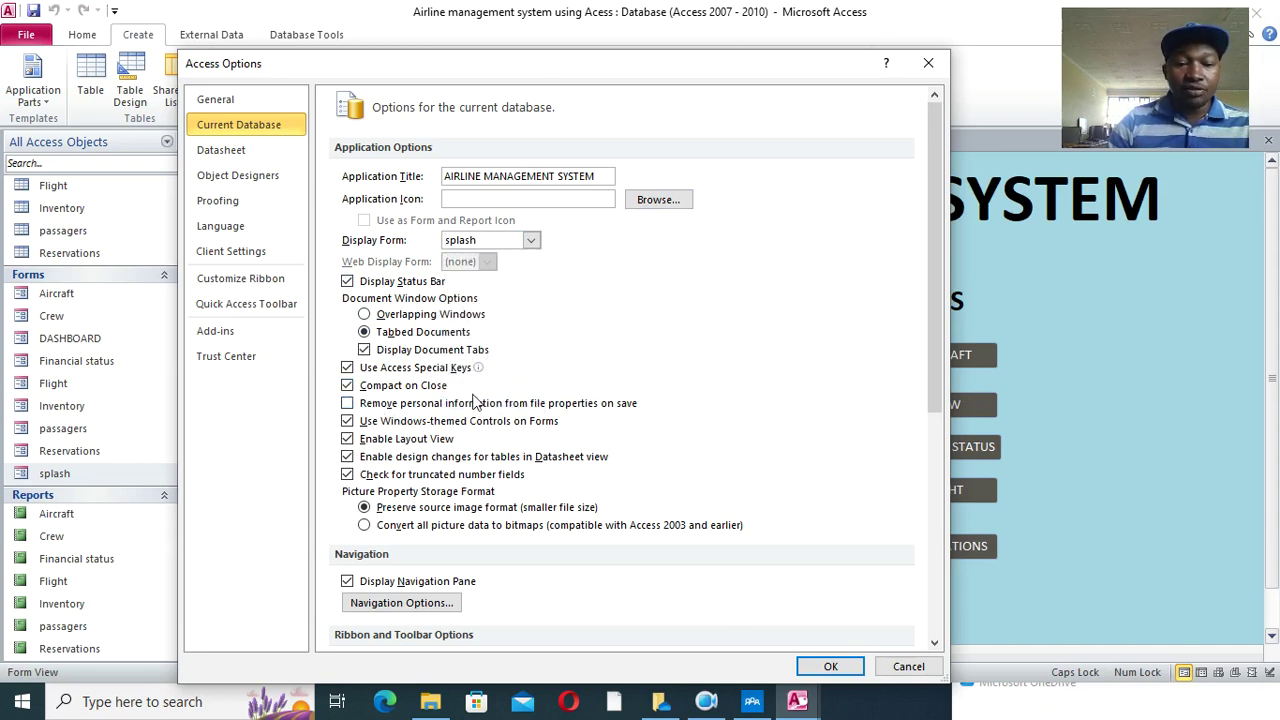
pyautogui.scroll(-4, 392, 560)
pyautogui.click(347, 356)
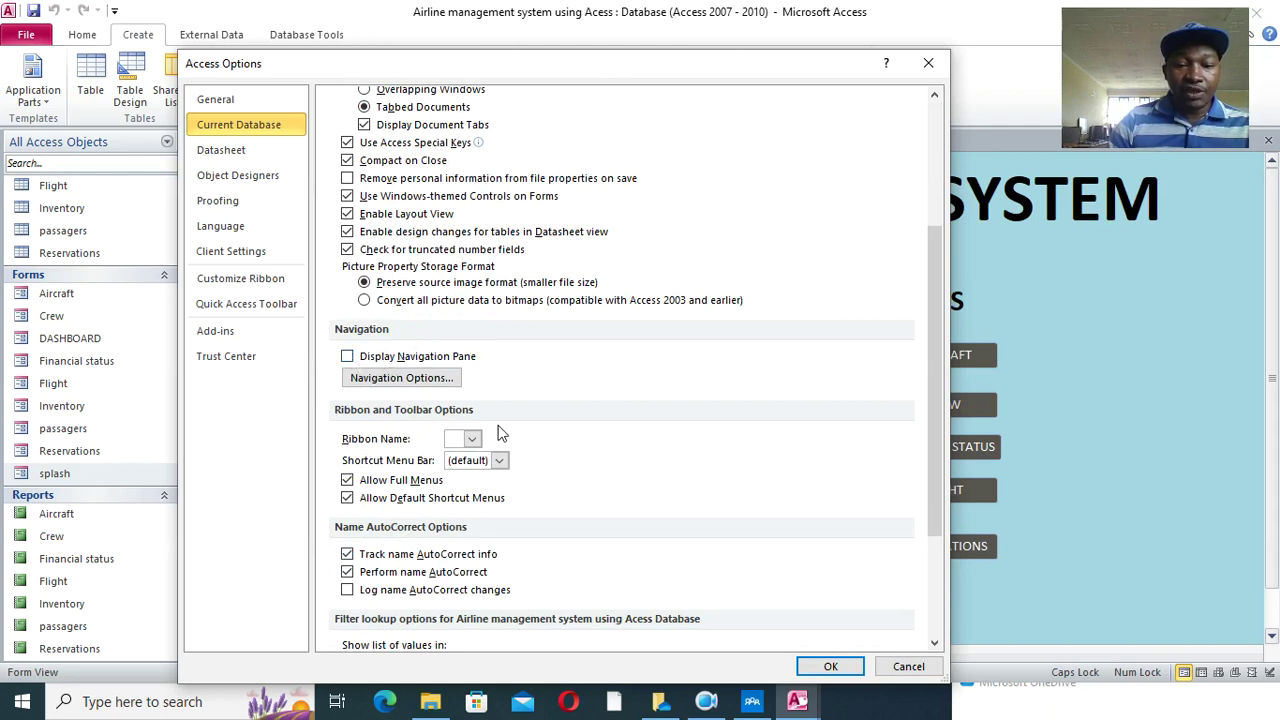
pyautogui.click(349, 484)
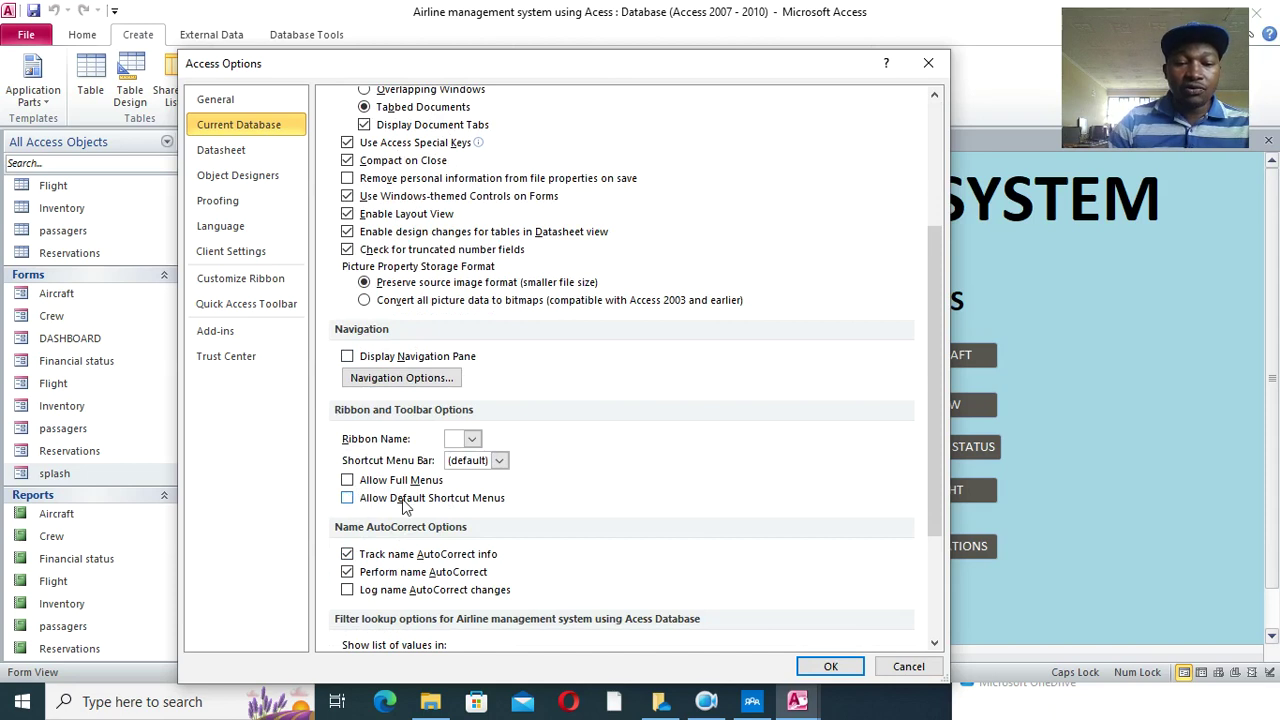
pyautogui.click(817, 667)
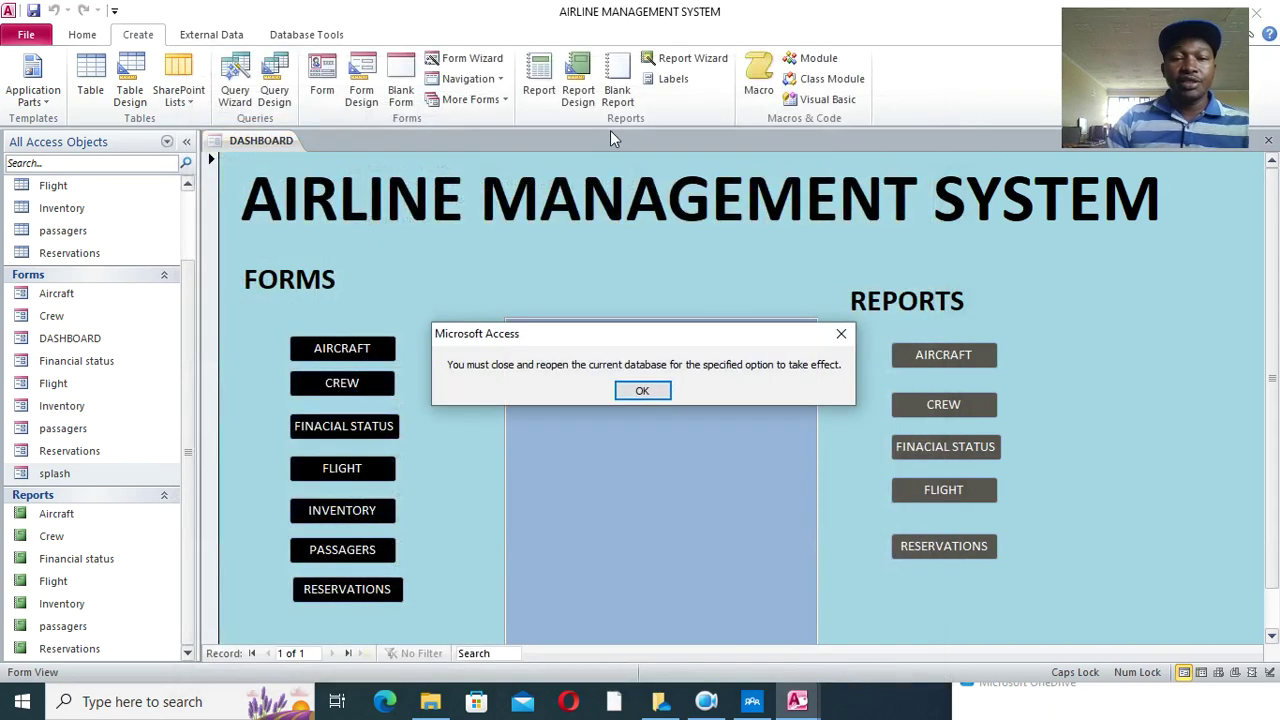
# - Close Access and reopen the airline database from the AIRLINE SYSTEM desktop folder
pyautogui.click(624, 391)
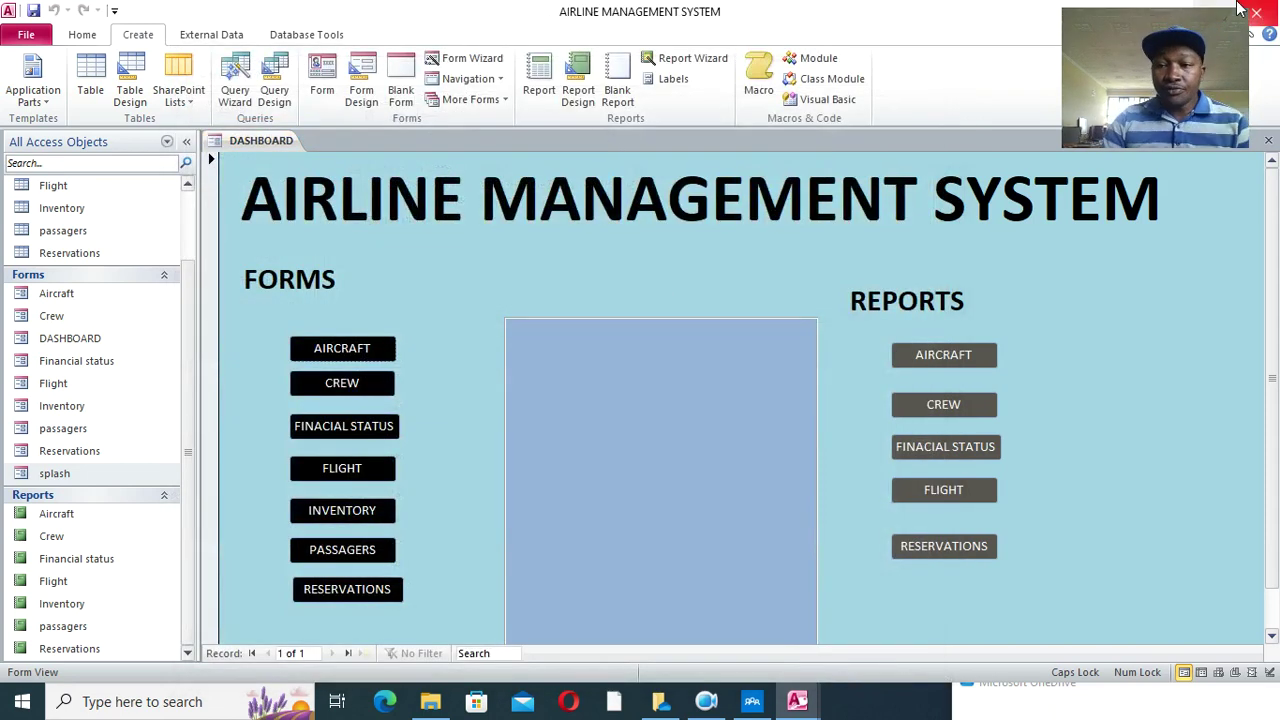
pyautogui.click(1268, 14)
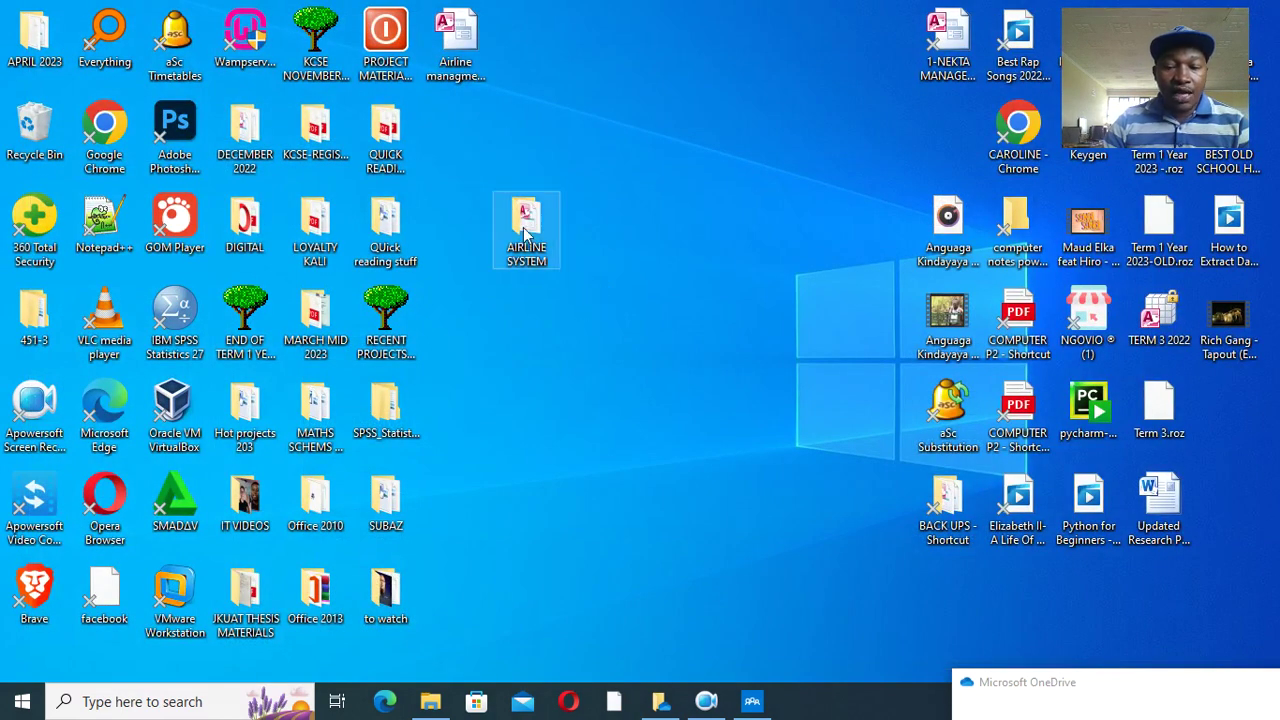
pyautogui.doubleClick(524, 229)
pyautogui.doubleClick(399, 200)
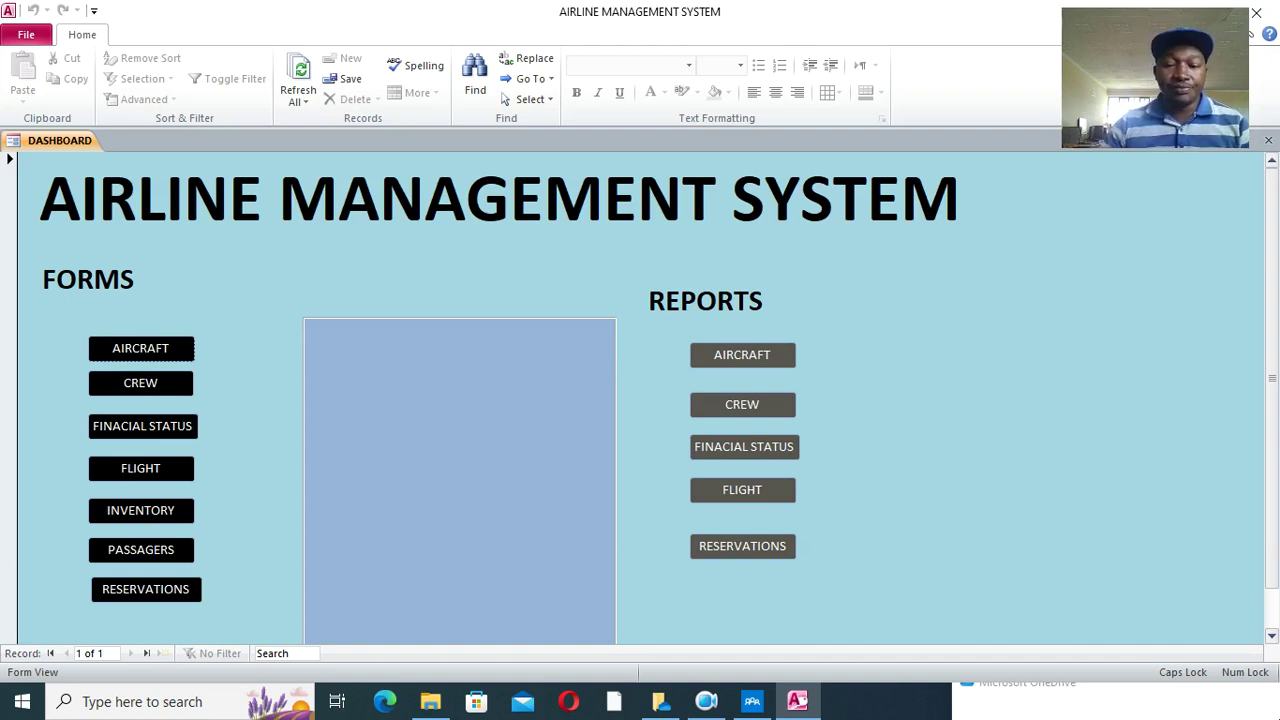
pyautogui.click(706, 701)
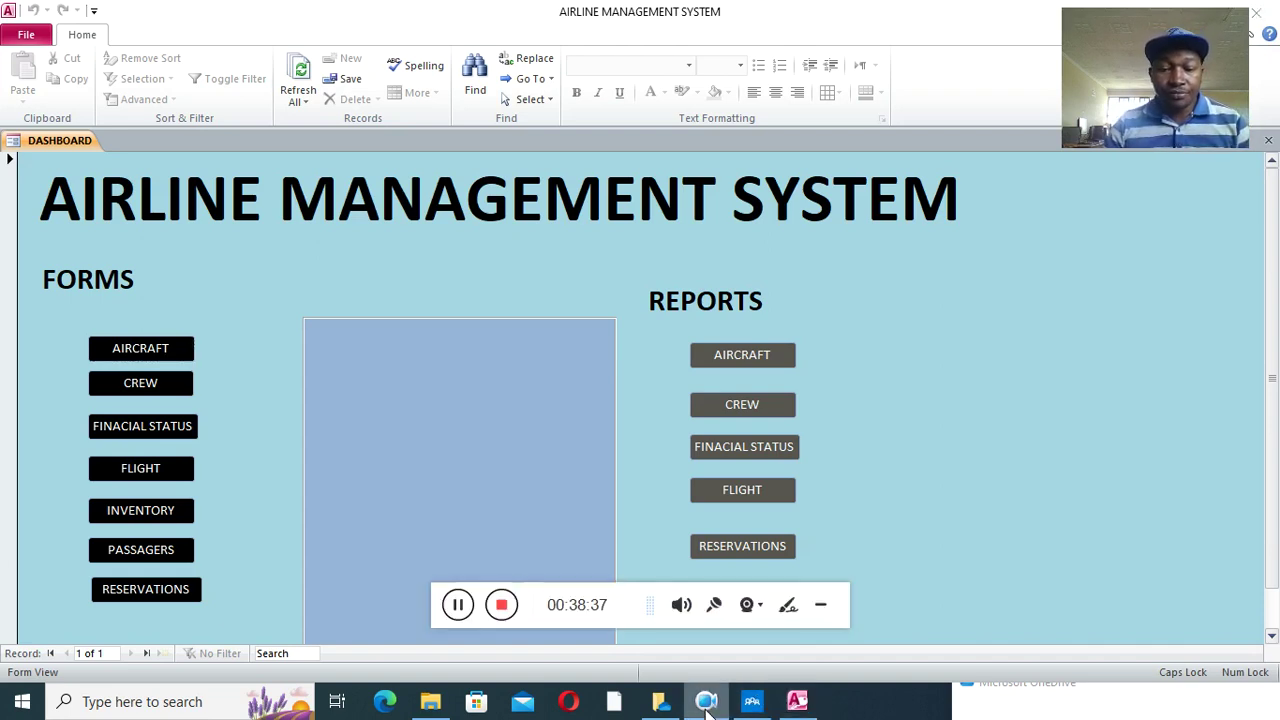